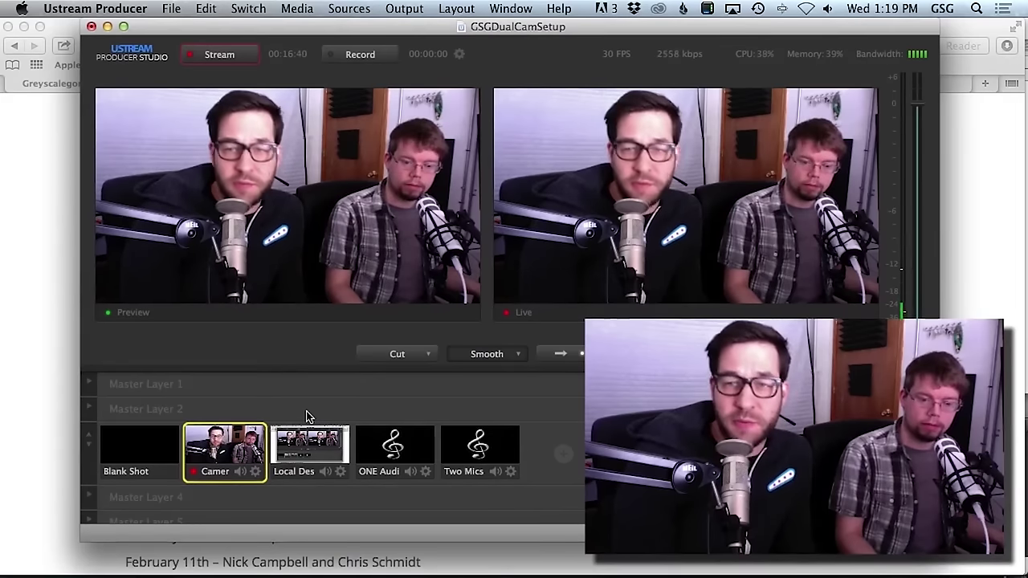
- Put the local desktop shot live, then switch to Safari and open the Pferdefest 2014 Behance page
left_click(281, 446)
key("super+Tab")
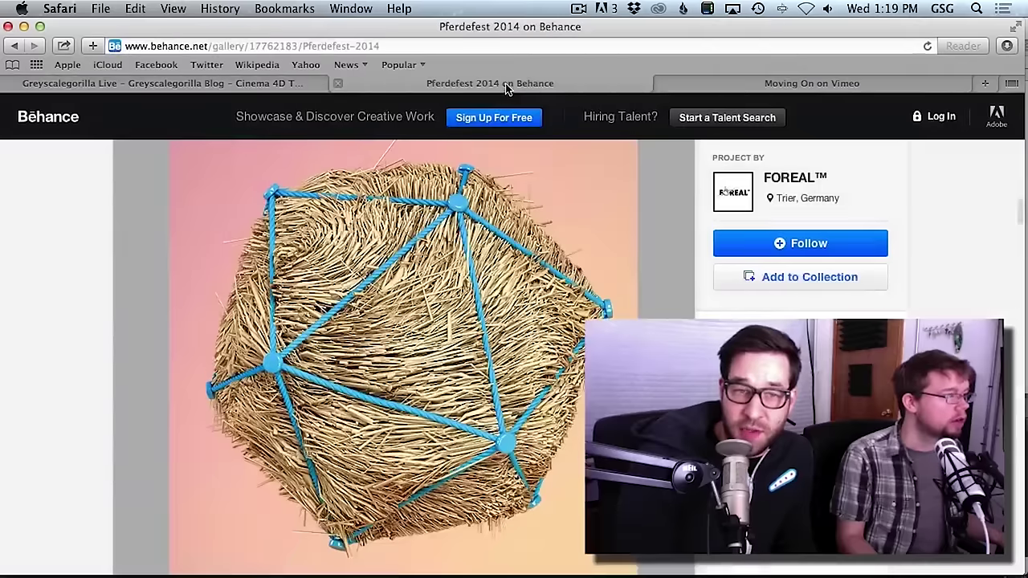
left_click(511, 85)
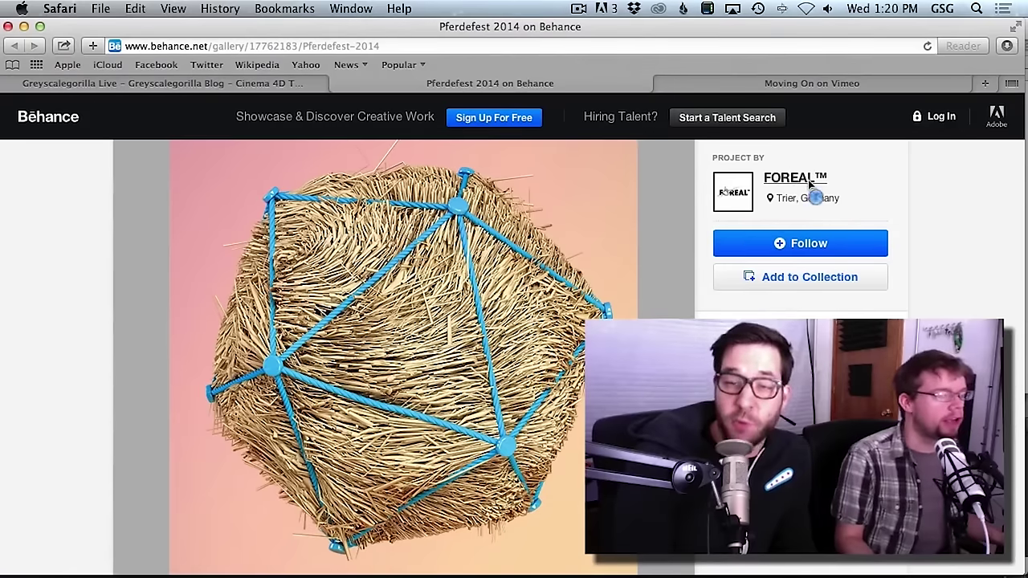
- Examine the Pferdefest 2014 project artwork, especially the straw polyhedron tied with blue rope
mouse_move(815, 189)
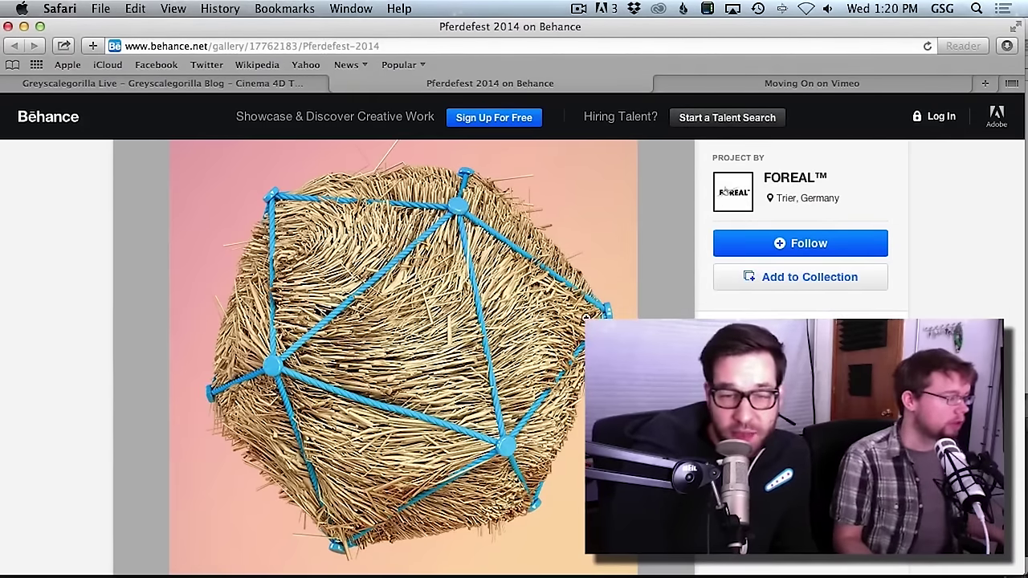
scroll(574, 317, "down", 15)
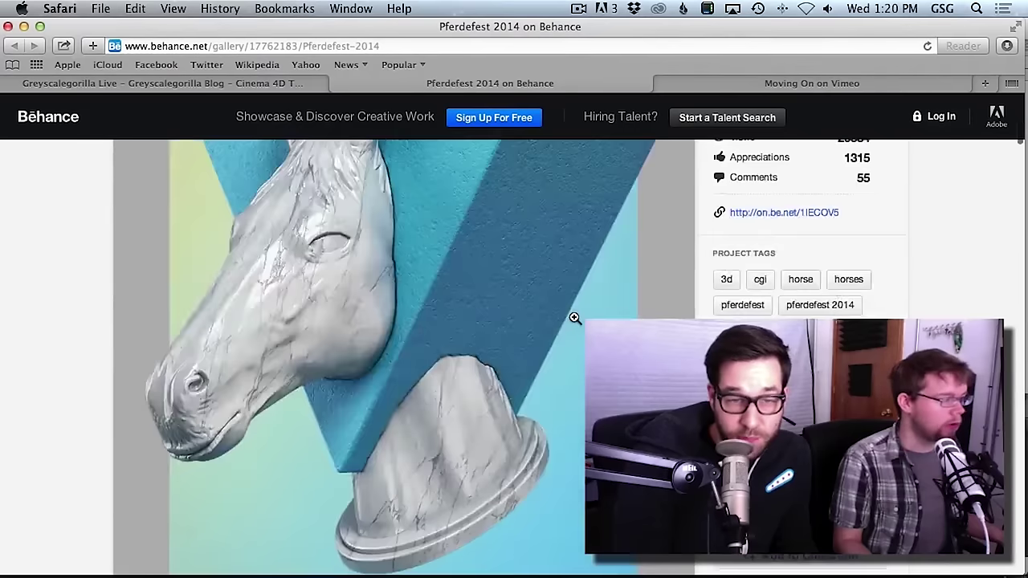
scroll(574, 318, "up", 15)
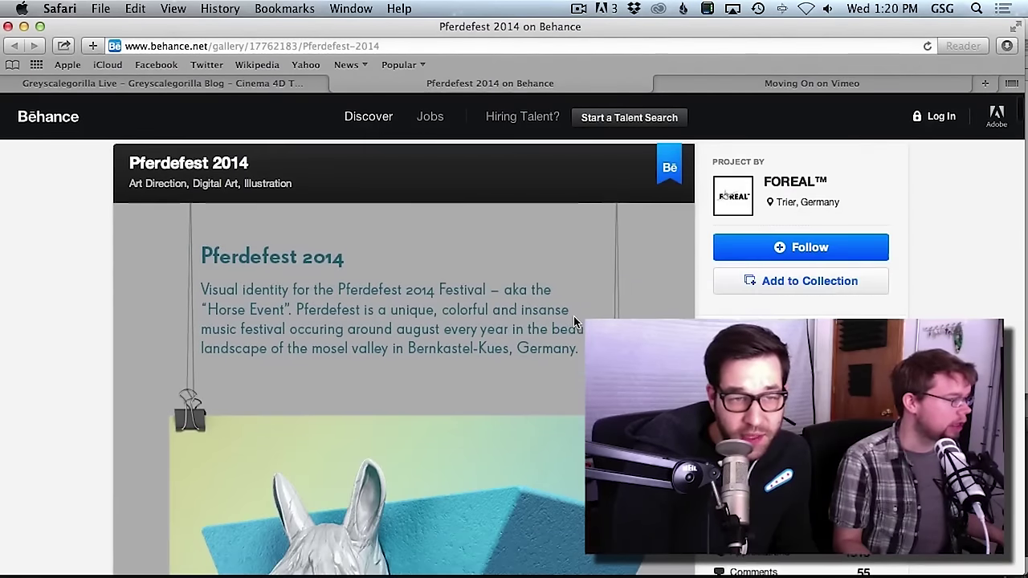
scroll(573, 322, "down", 5)
scroll(575, 317, "up", 5)
scroll(584, 321, "down", 10)
scroll(584, 318, "down", 15)
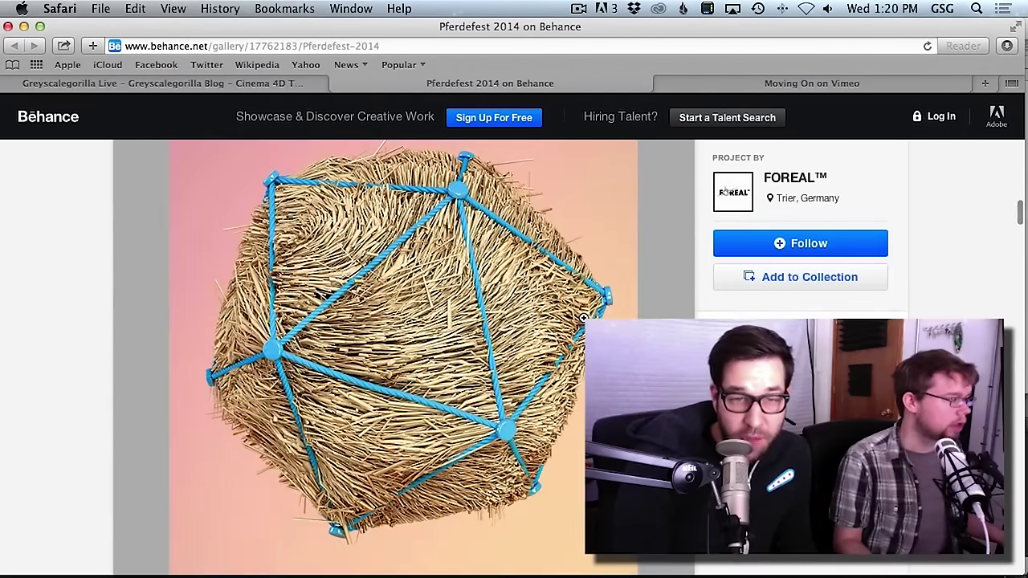
left_click(499, 323)
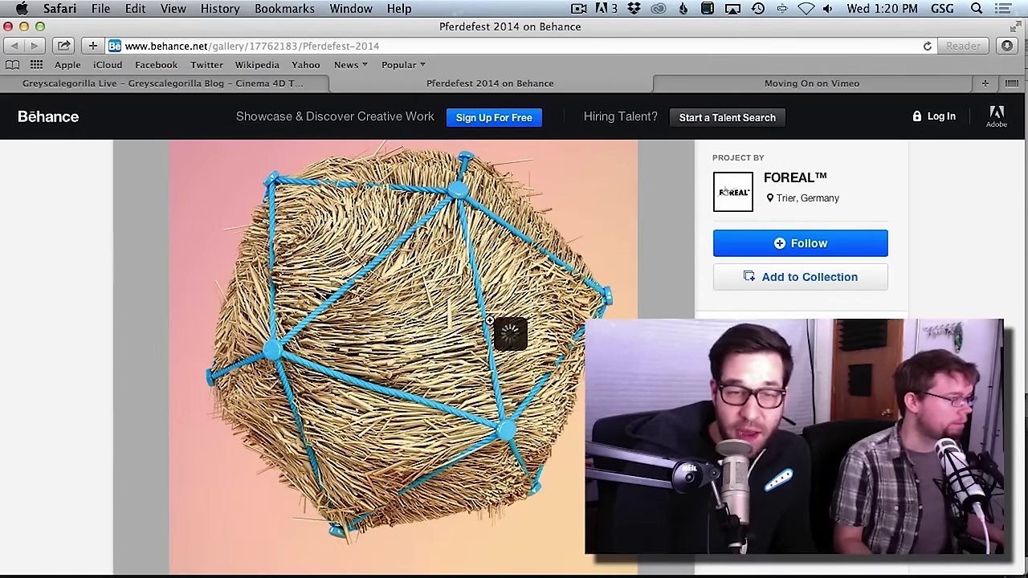
left_click(658, 108)
scroll(598, 300, "up", 1)
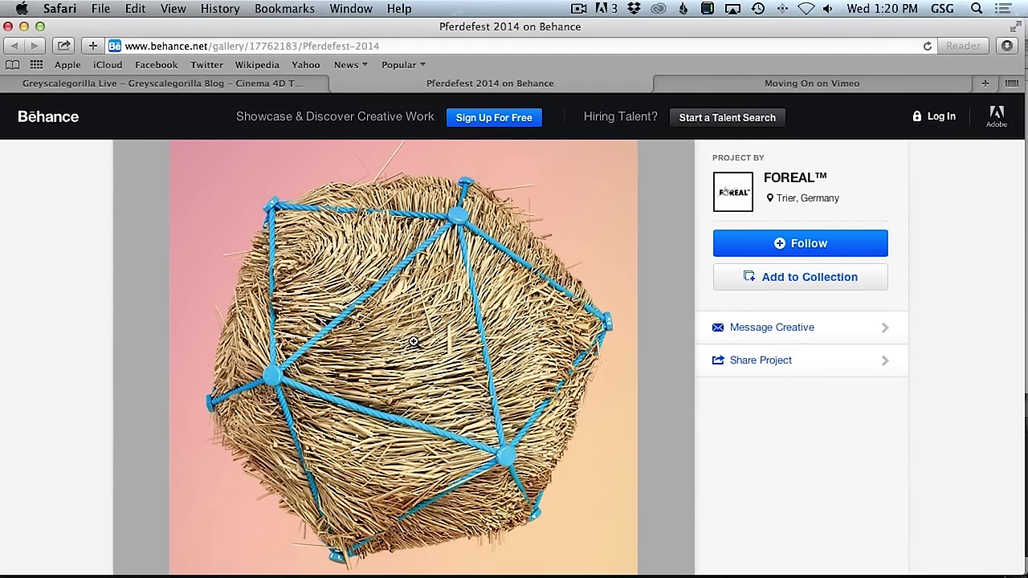
- Switch to Cinema 4D and add a Platonic primitive to the empty scene
key("super")
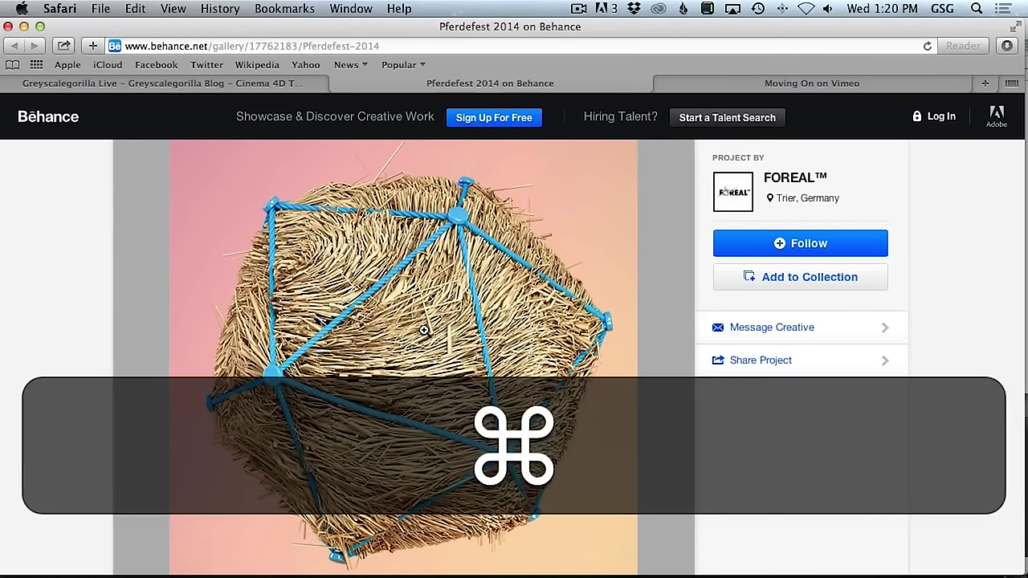
key("super+Tab")
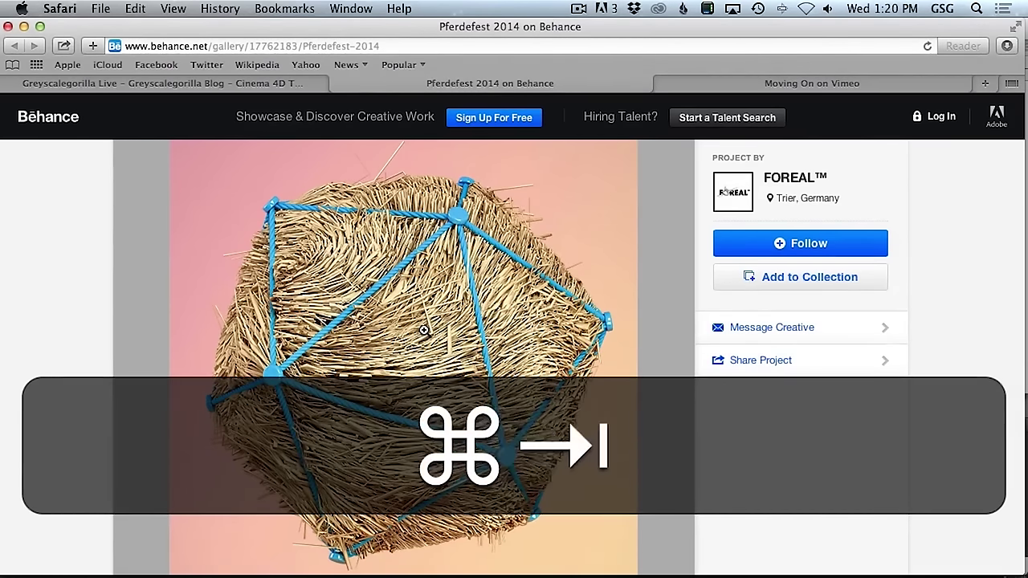
key("super+Tab")
key("super+Tab")
key("super+Tab")
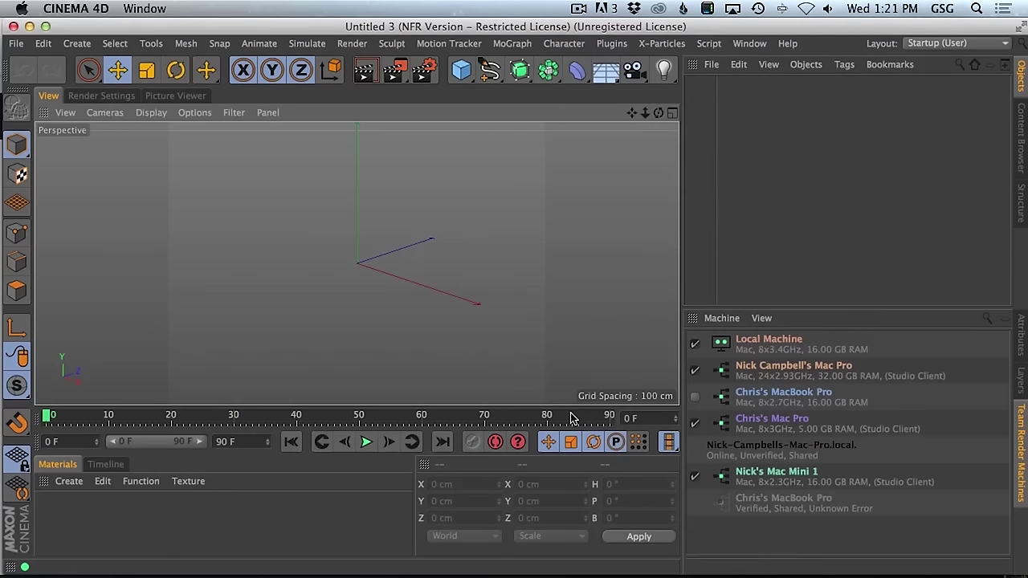
left_click(461, 70)
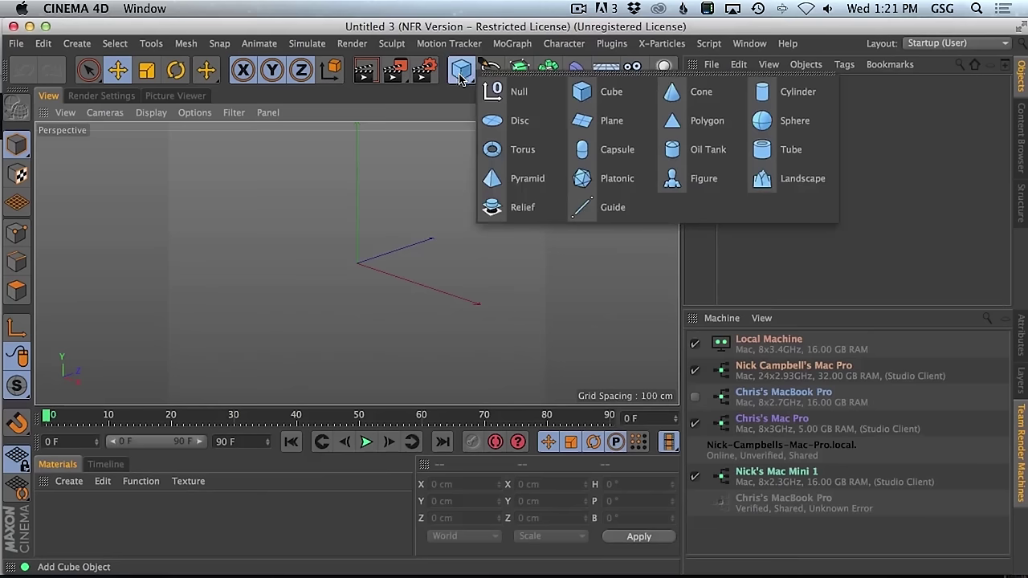
left_click(591, 184)
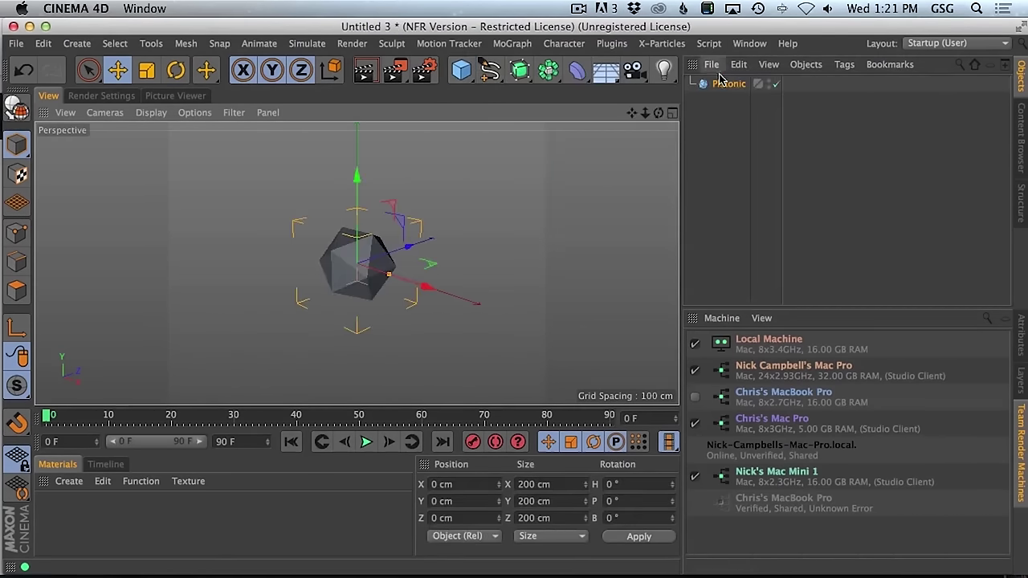
- Set the Platonic object's type to Dodeca in its object properties
left_click(1022, 346)
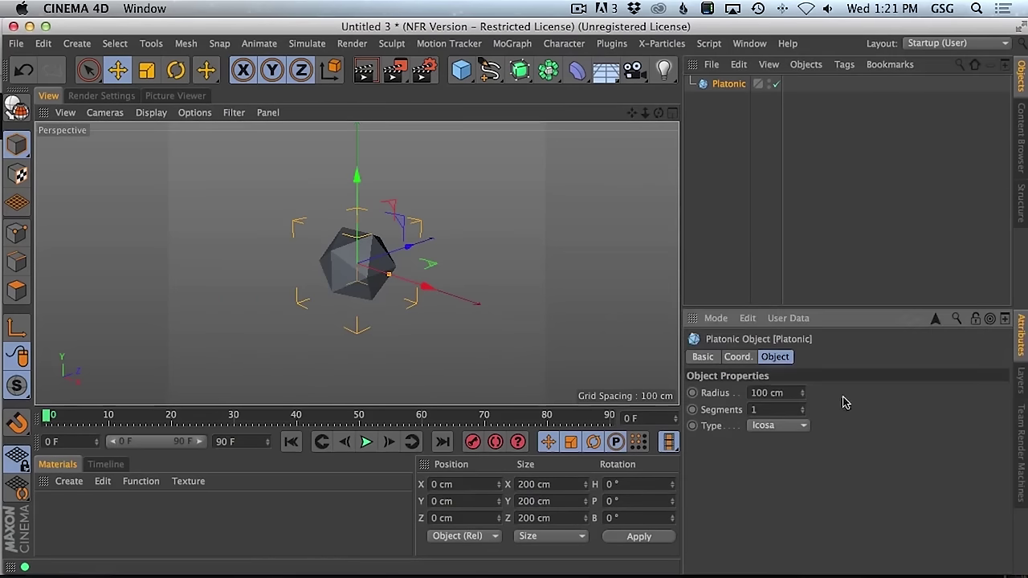
left_click(783, 428)
key("super+z")
key("super+y")
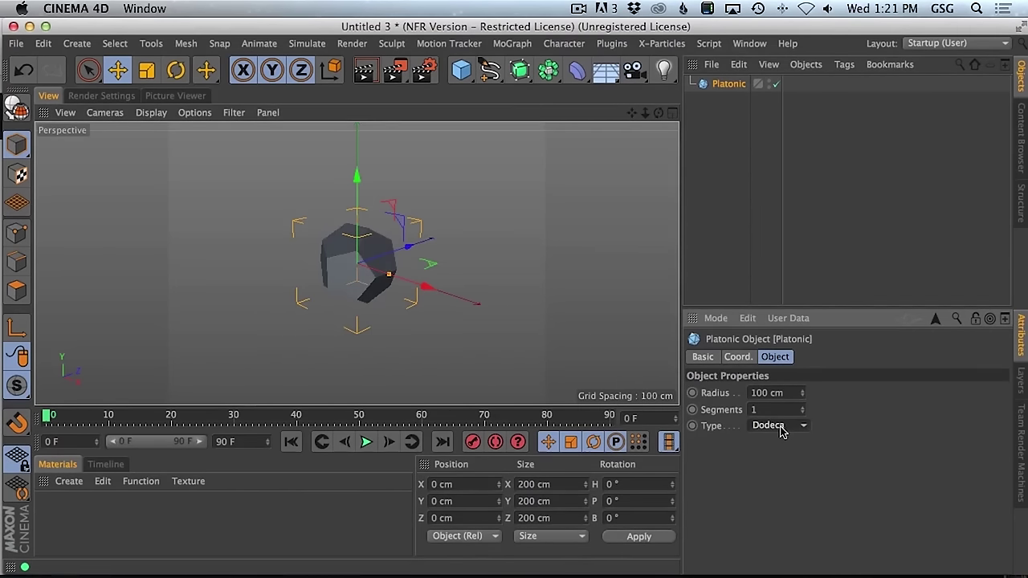
- Compare the Platonic with the straw reference image and enlarge its radius to about 201 cm
key("super+Tab")
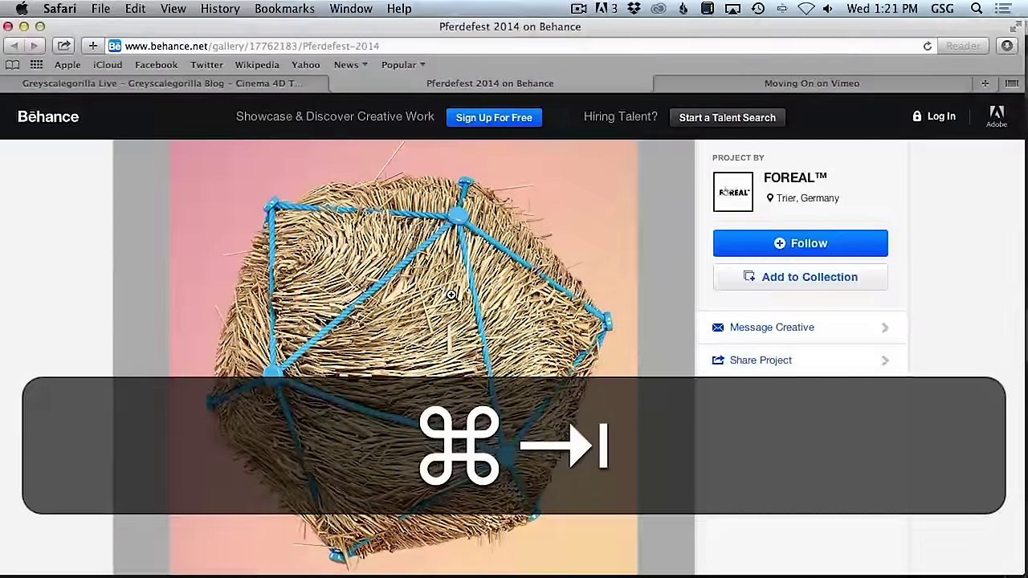
key("super+Tab")
right_click_drag(388, 272, 472, 282, "alt")
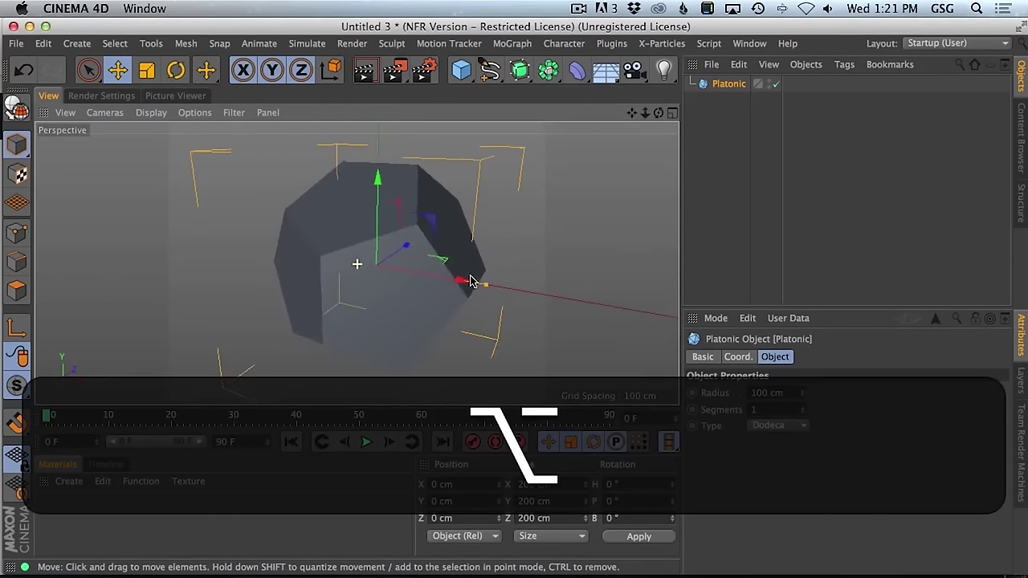
scroll(472, 281, "down", 3, "alt")
left_click_drag(479, 285, 550, 289)
right_click_drag(551, 289, 417, 260, "alt")
left_click_drag(417, 261, 395, 254, "alt")
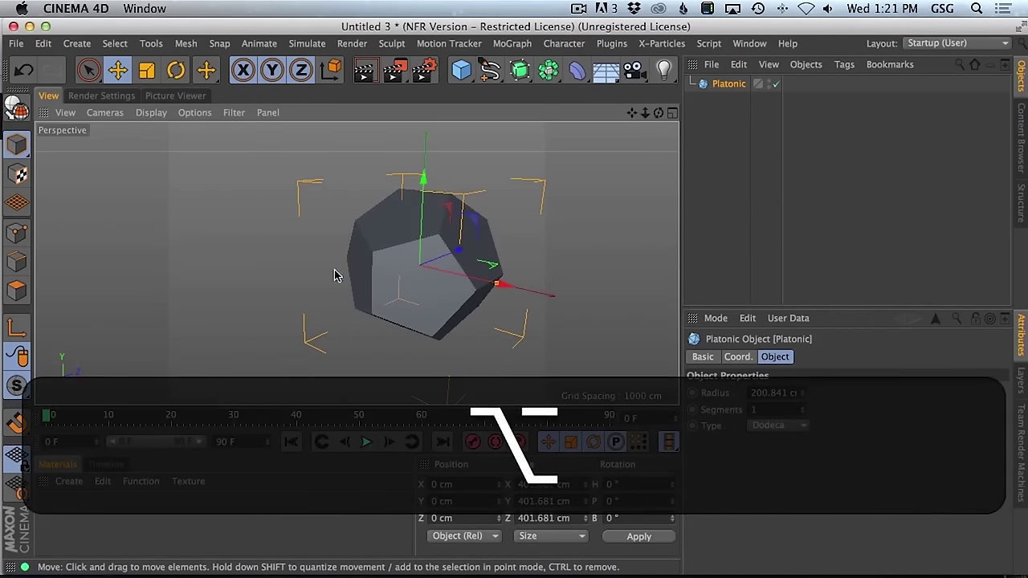
- Create a straw-coloured material with RGB about 204, 179, 118 and apply it to the Platonic
double_click(71, 507)
double_click(53, 505)
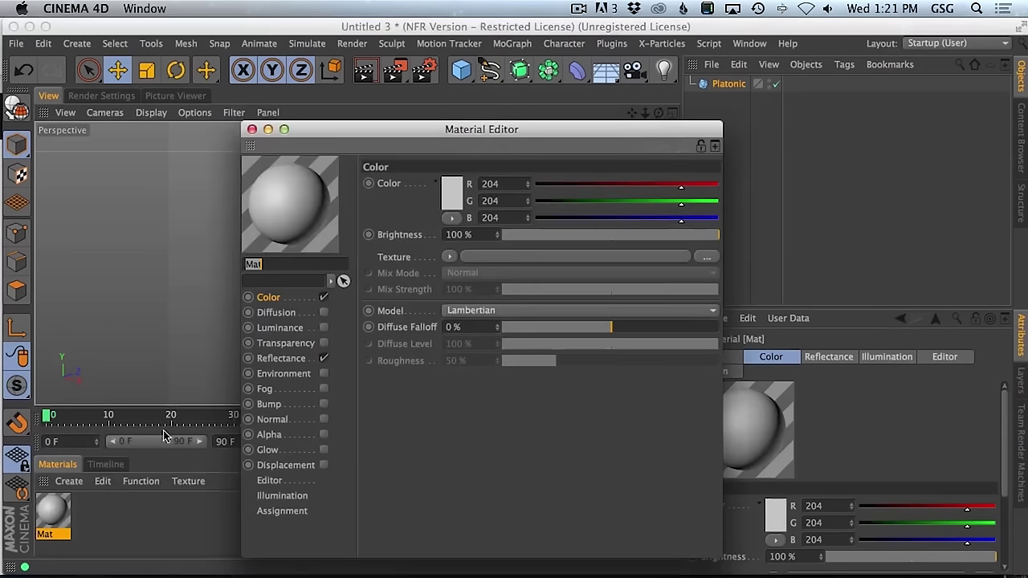
left_click(640, 217)
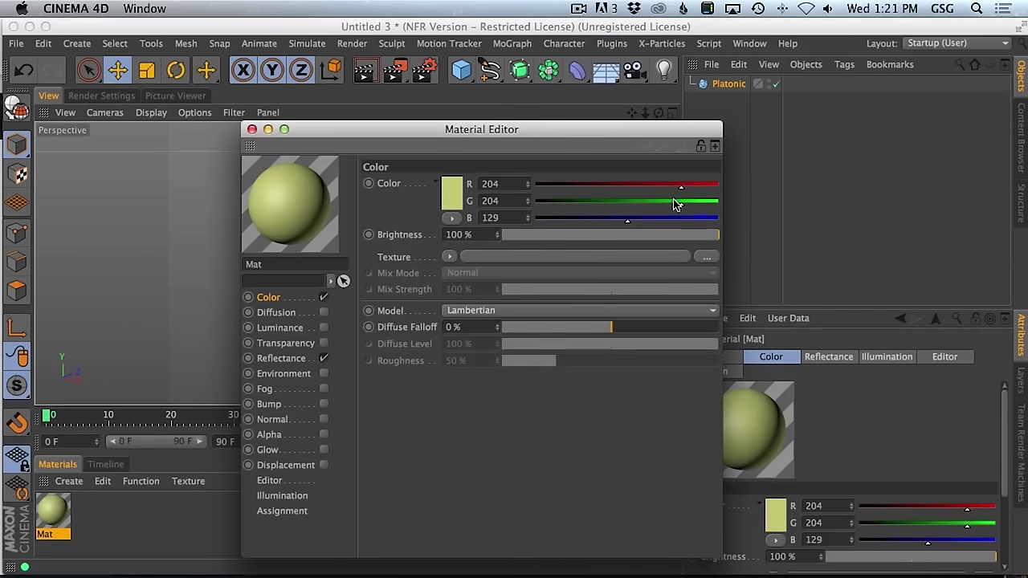
left_click_drag(680, 202, 665, 209)
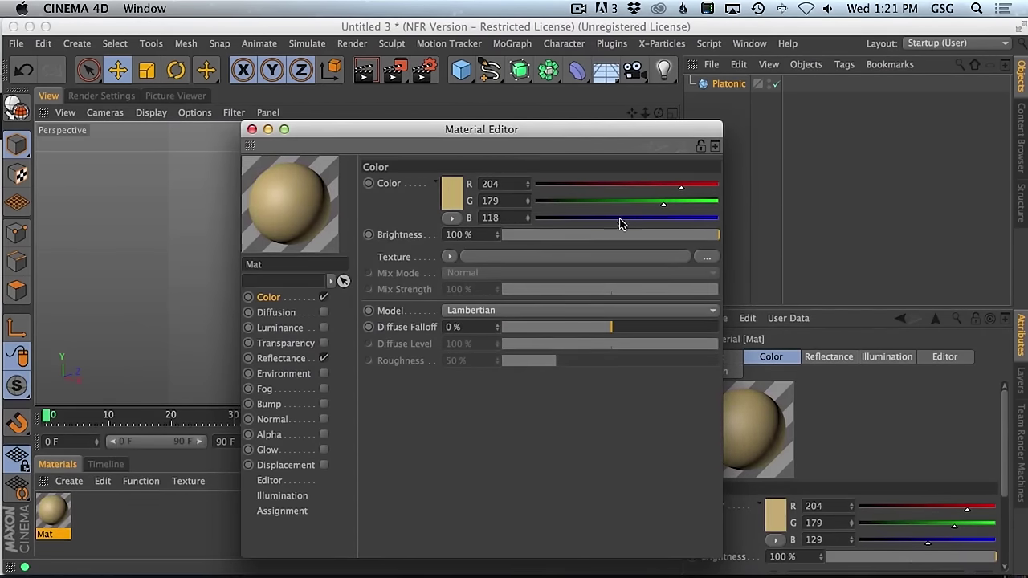
left_click(251, 129)
left_click_drag(50, 520, 394, 252)
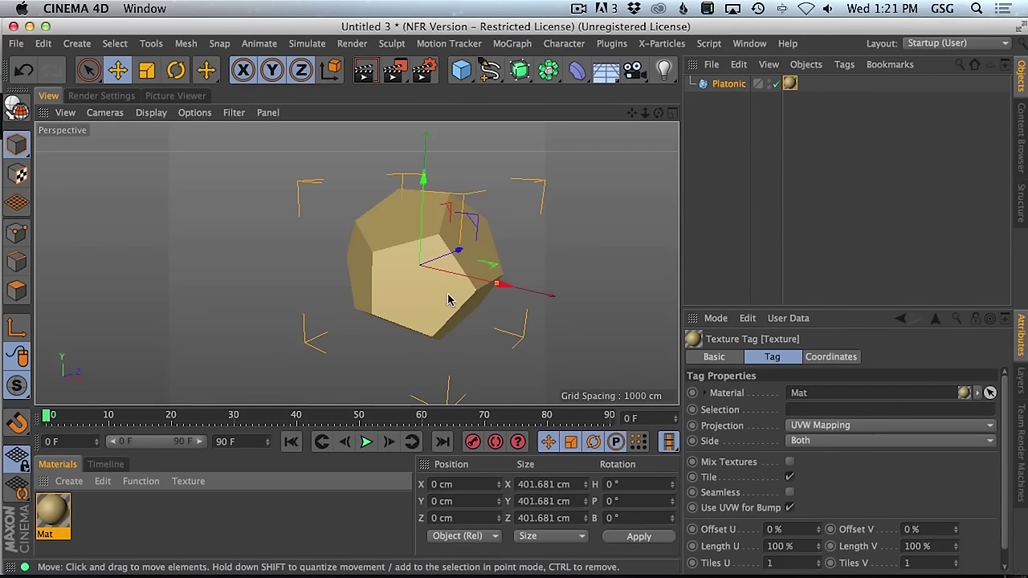
- Recheck the straw reference, then add an omni light and move it along X to about 294 cm
key("super+Tab")
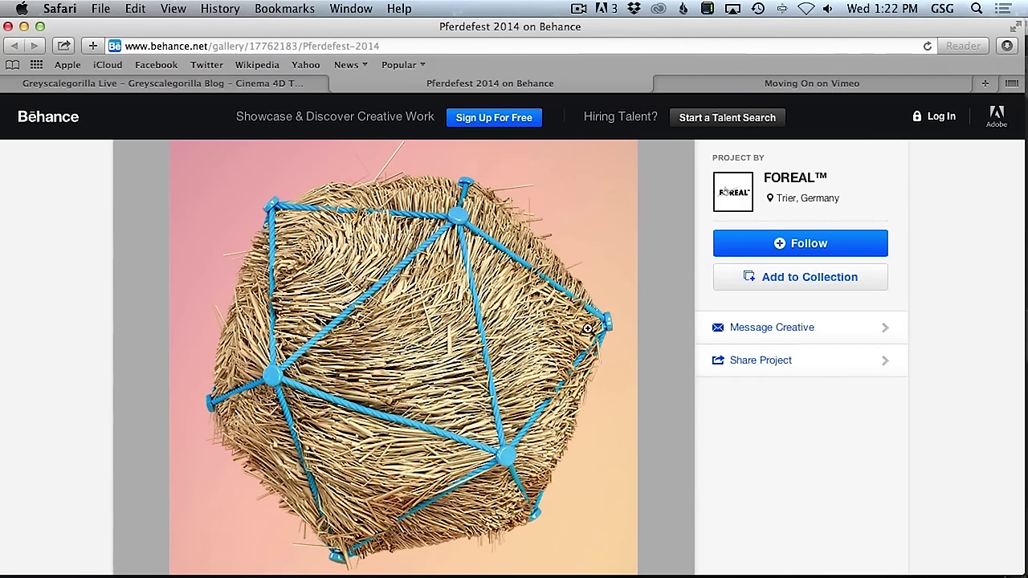
key("super+Tab")
key("2")
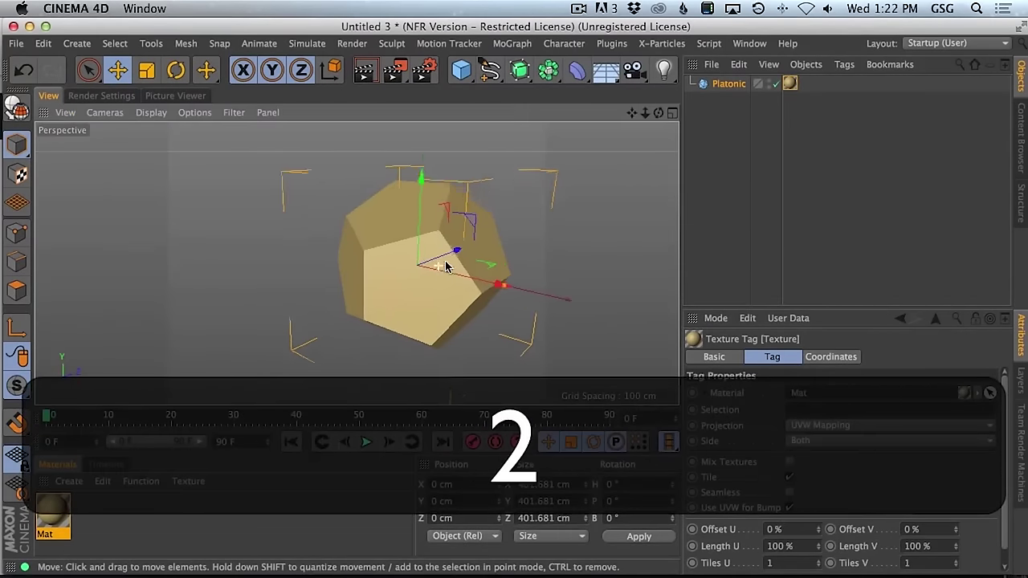
left_click_drag(442, 264, 608, 133)
left_click(664, 69)
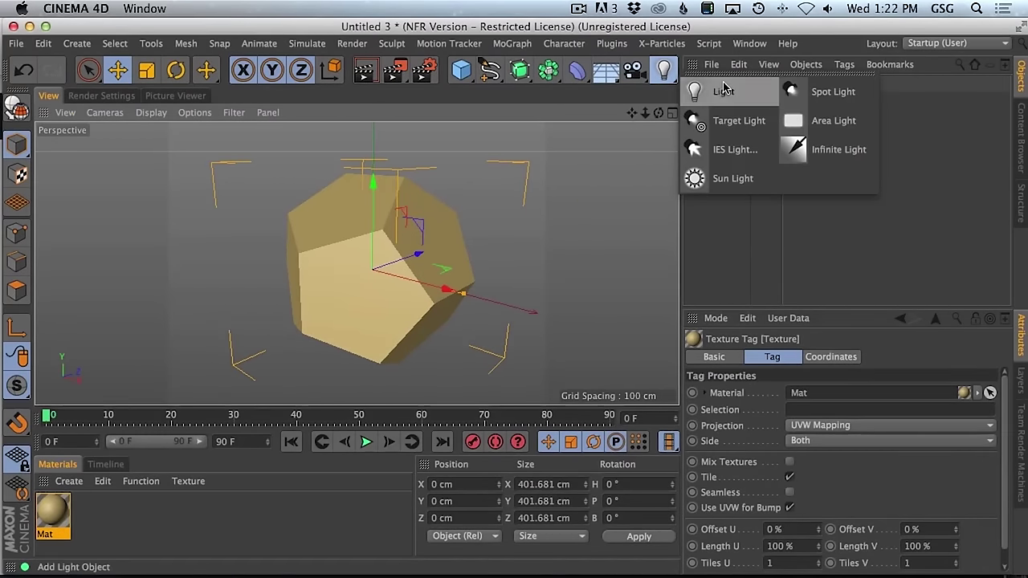
left_click(693, 92)
left_click_drag(447, 290, 603, 375)
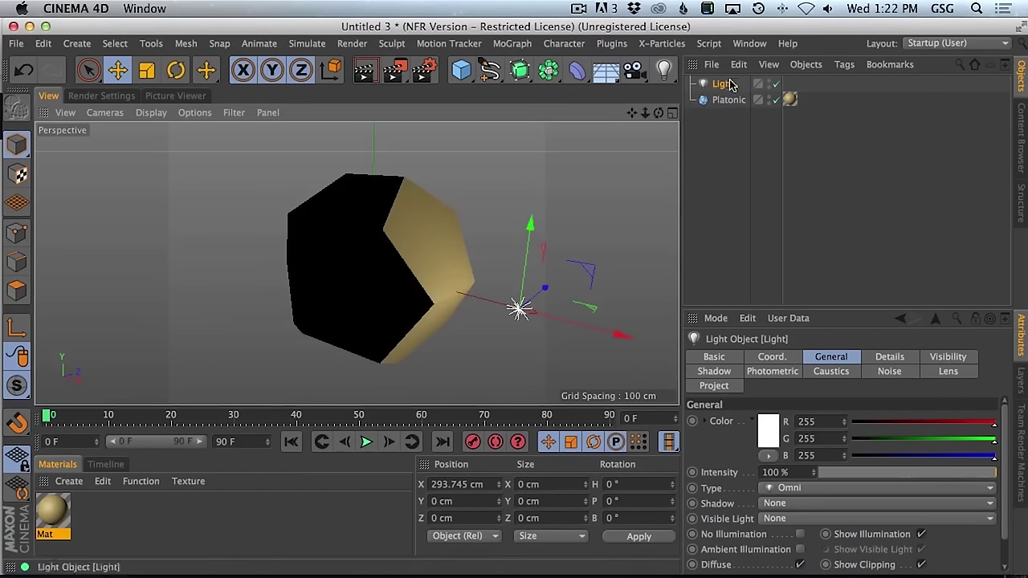
- Add a camera, look through it, and set its focal length to 50
left_click(635, 70)
left_click(690, 91)
left_click(775, 84)
left_click_drag(353, 265, 412, 245, "alt")
mouse_move(412, 245)
right_mouse_down("alt")
mouse_move(392, 248)
mouse_move(405, 258)
right_mouse_up("alt")
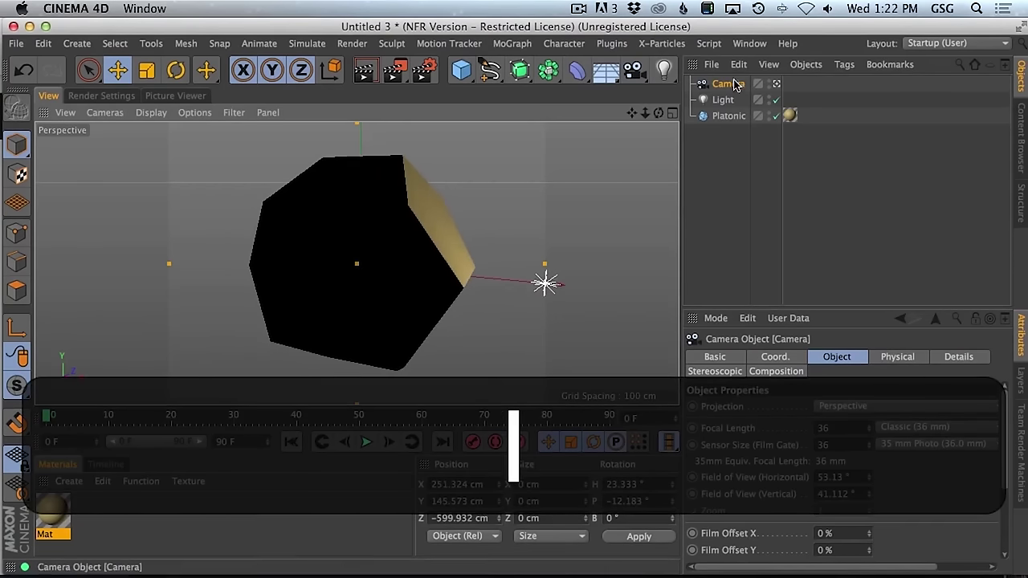
type("500")
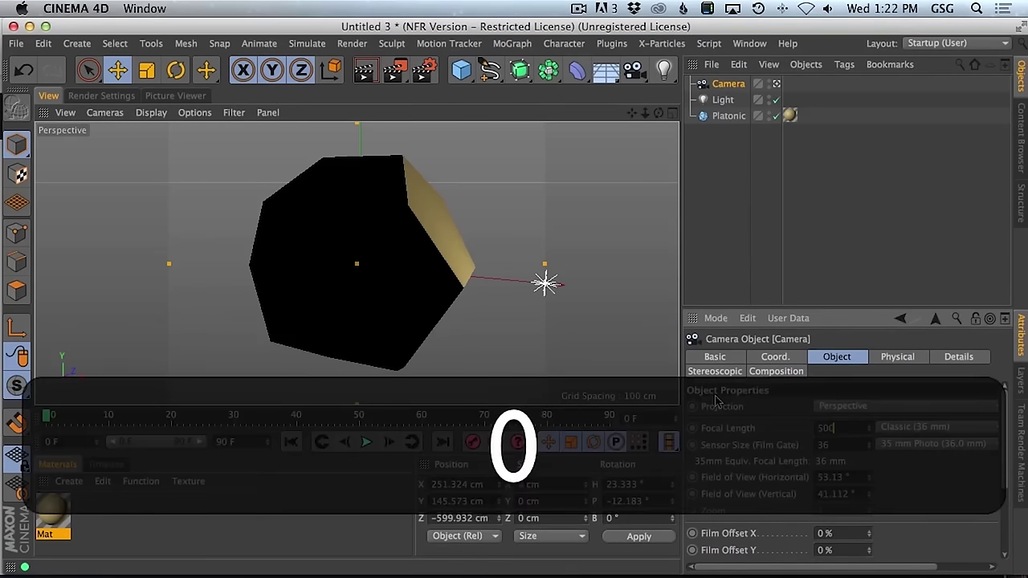
key("BackSpace")
key("Return")
- Move the light up and towards the camera, to about Y 139 cm and Z -164 cm
right_click_drag(441, 280, 415, 271, "alt")
left_click(543, 278)
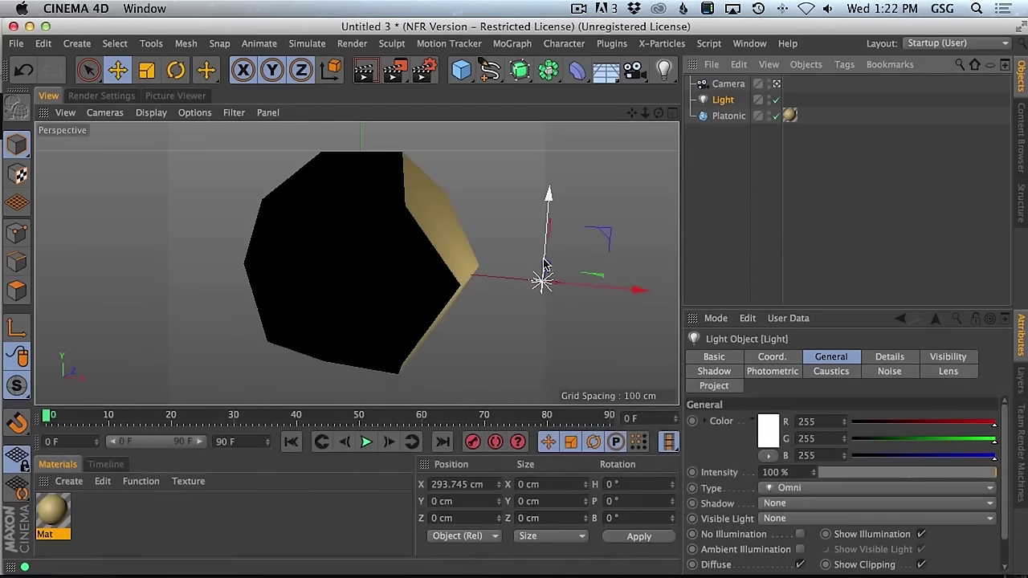
mouse_move(551, 277)
left_mouse_down()
mouse_move(532, 308)
mouse_move(541, 259)
left_mouse_up()
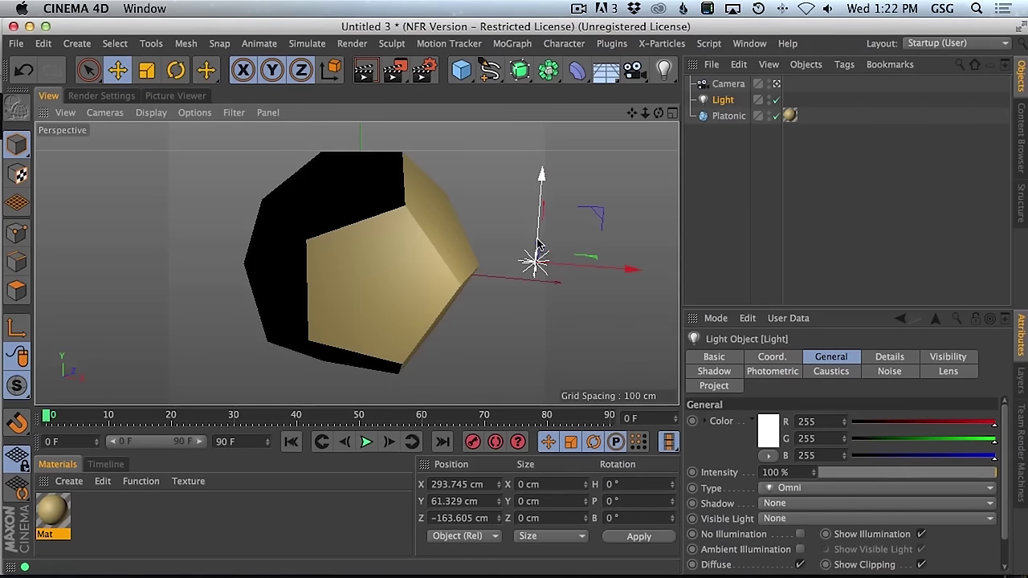
left_click_drag(538, 245, 543, 181)
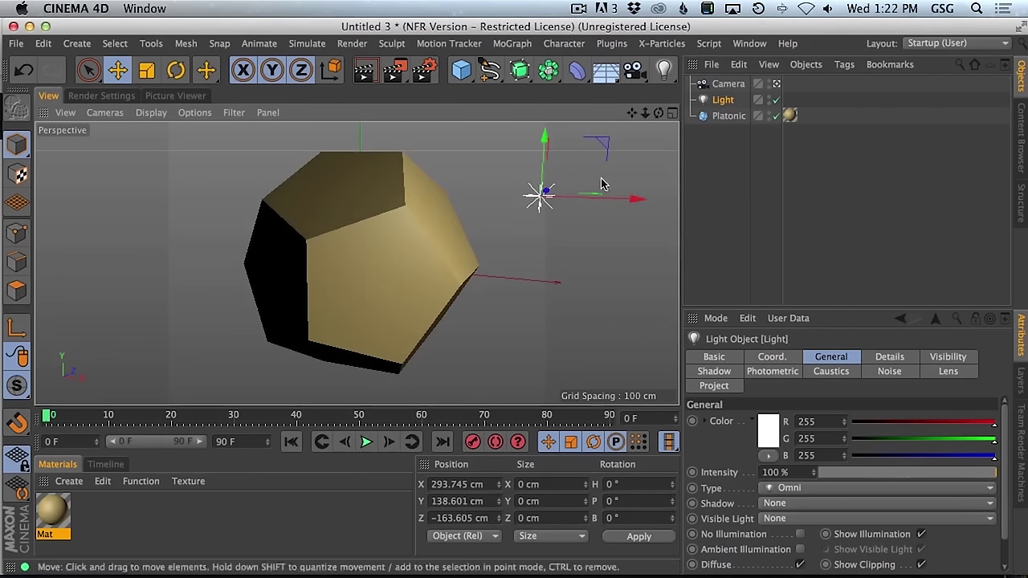
- Set the light's shadow to Shadow Maps (Soft) and render the perspective view
left_click(805, 501)
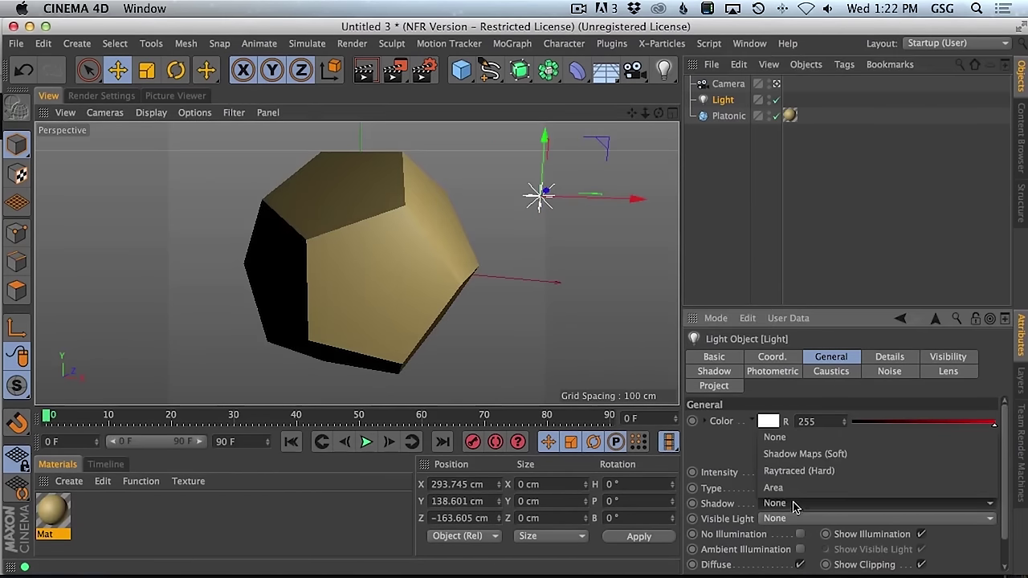
left_click(783, 488)
left_click(783, 488)
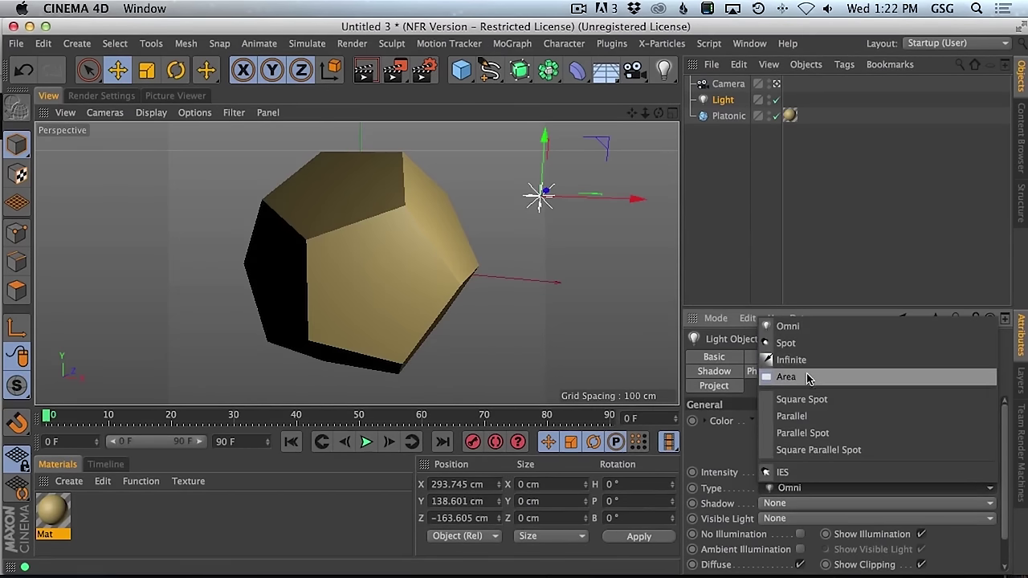
left_click(788, 488)
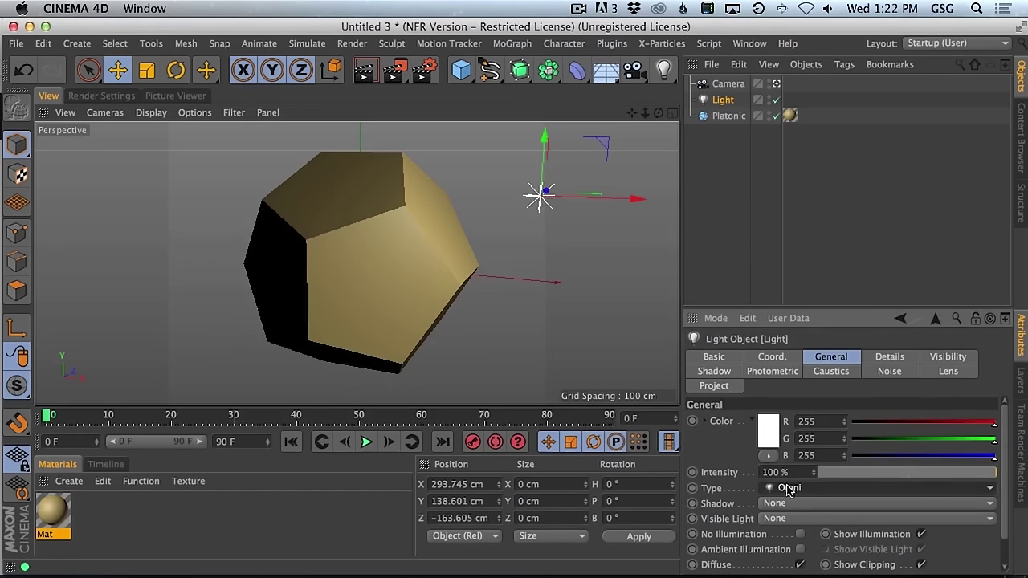
left_click(782, 504)
left_click(803, 453)
left_click(364, 70)
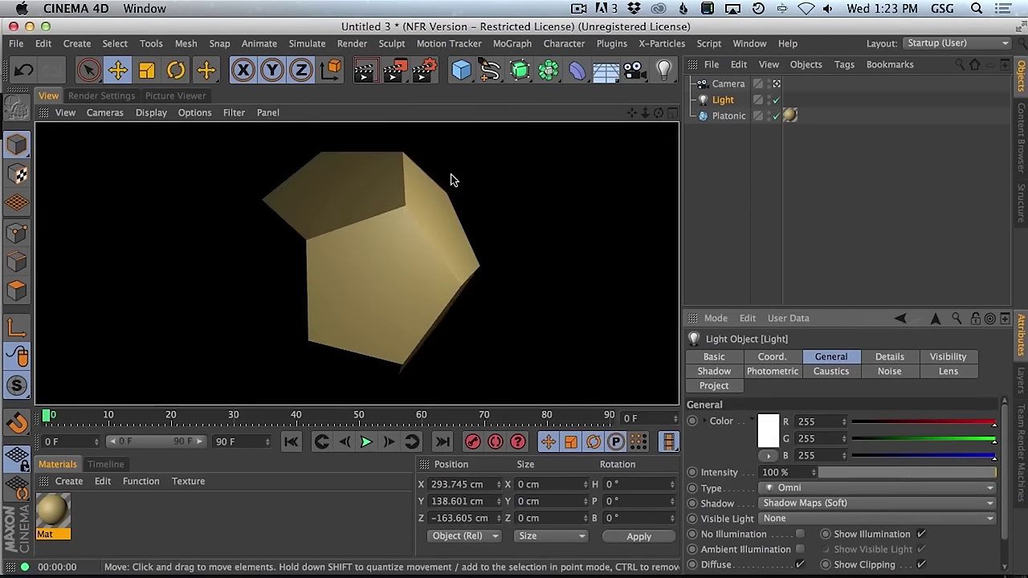
- Load the Global Light preset from the light kit library, set its brightness to 60 %, and render the view
left_click(1019, 133)
left_click(974, 68)
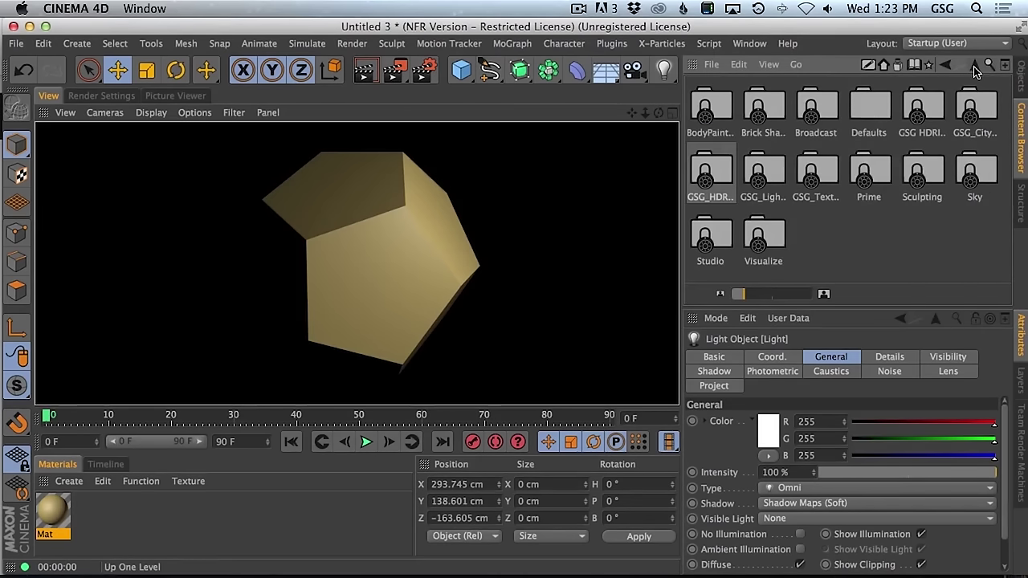
double_click(768, 178)
double_click(765, 113)
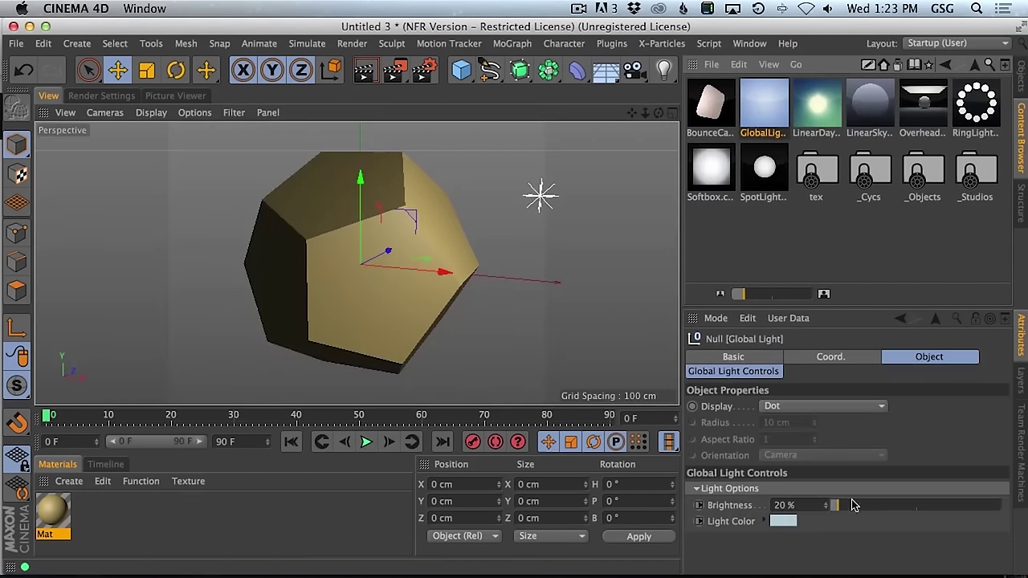
left_click_drag(853, 504, 863, 509)
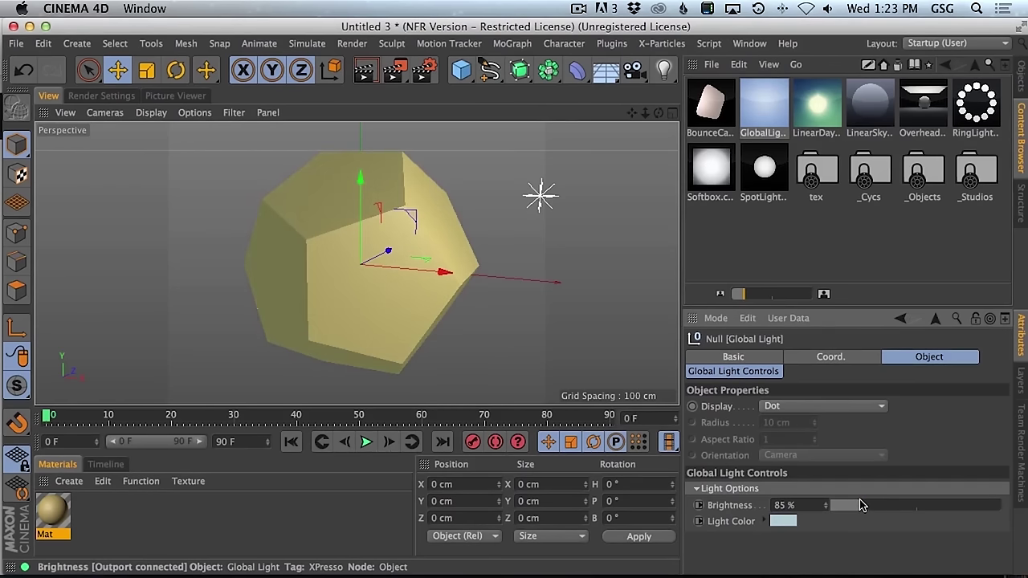
left_click_drag(861, 504, 851, 505)
left_click(364, 70)
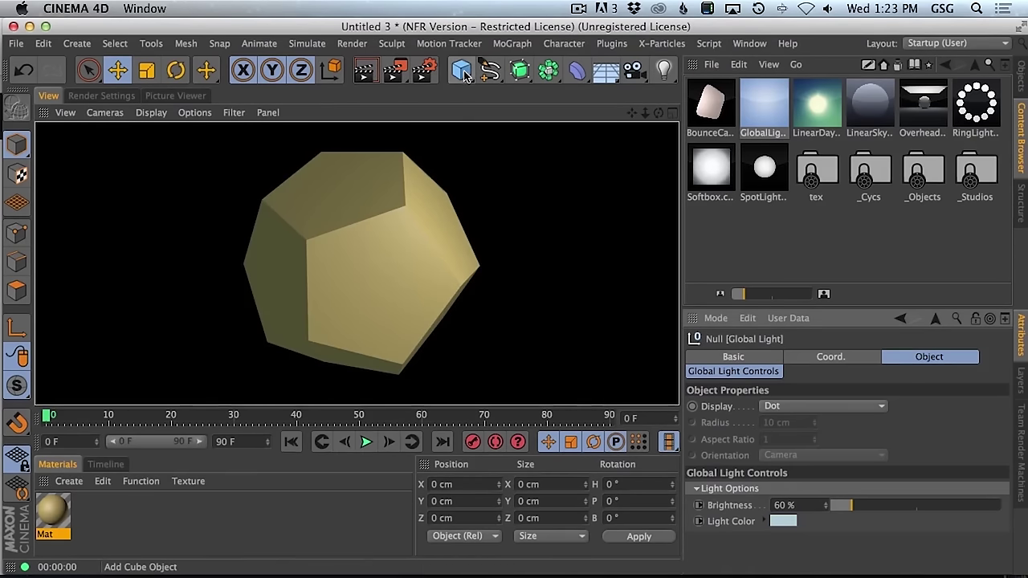
- Add the Ambient Occlusion effect to the render settings and return to the viewport
left_click(101, 97)
left_click(70, 302)
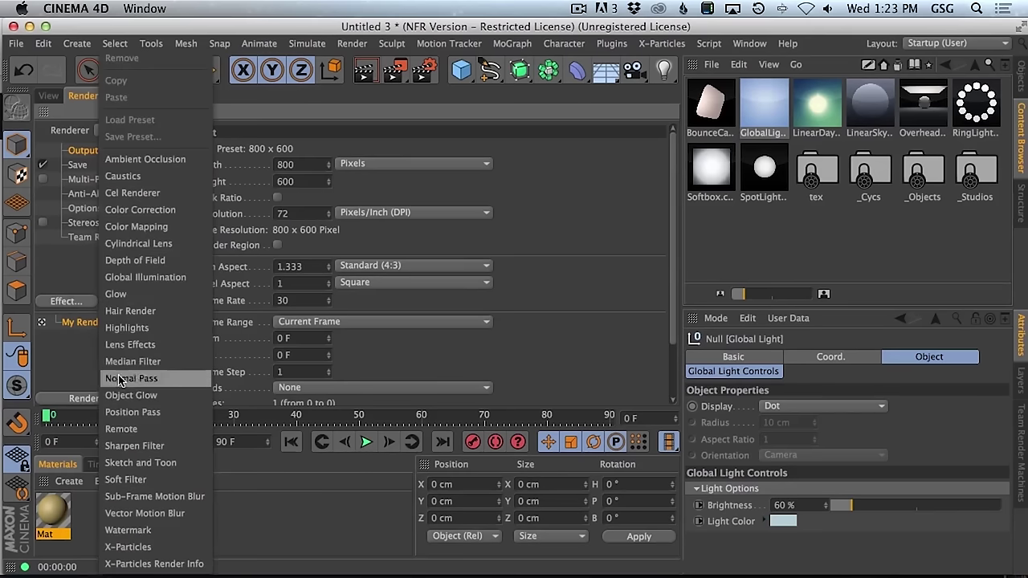
left_click(132, 159)
left_click(44, 96)
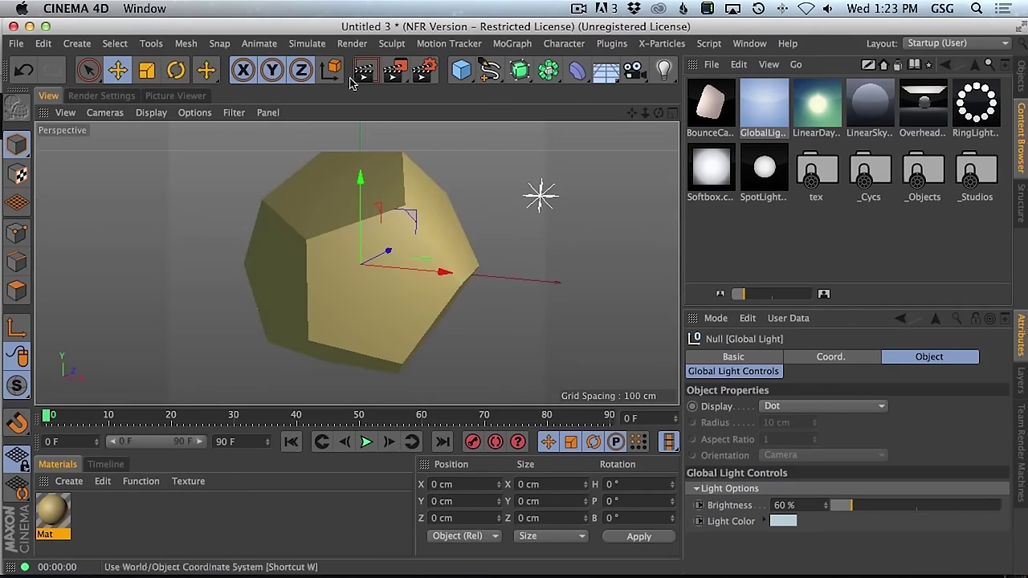
- Test the shadow by rendering a temporary cube flattened to about 10 cm high at about Z -102 cm, and delete the cube
left_click(461, 70)
left_click(580, 94)
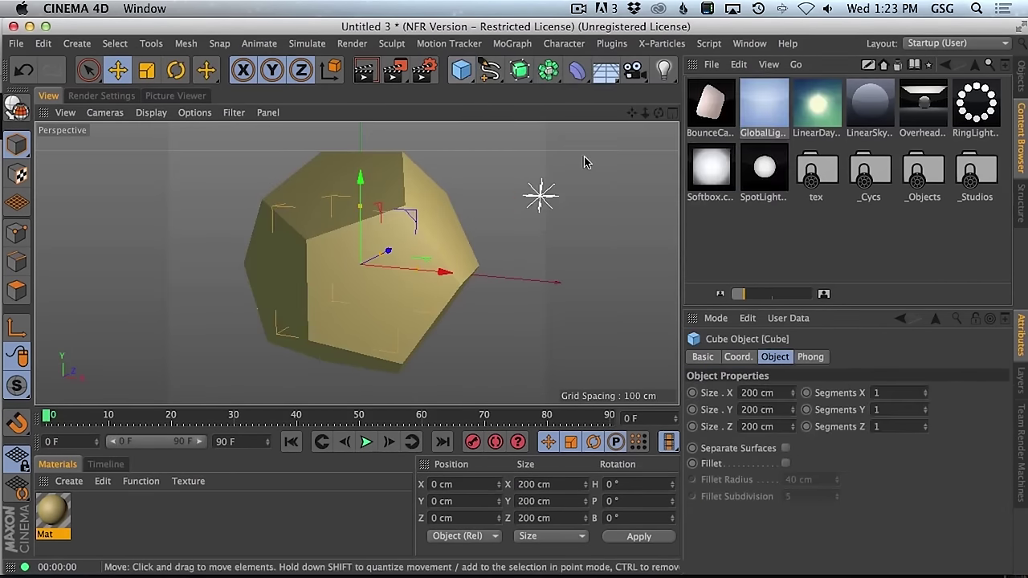
left_click_drag(388, 254, 360, 270)
key("t")
left_click_drag(336, 218, 335, 262)
left_click(363, 70)
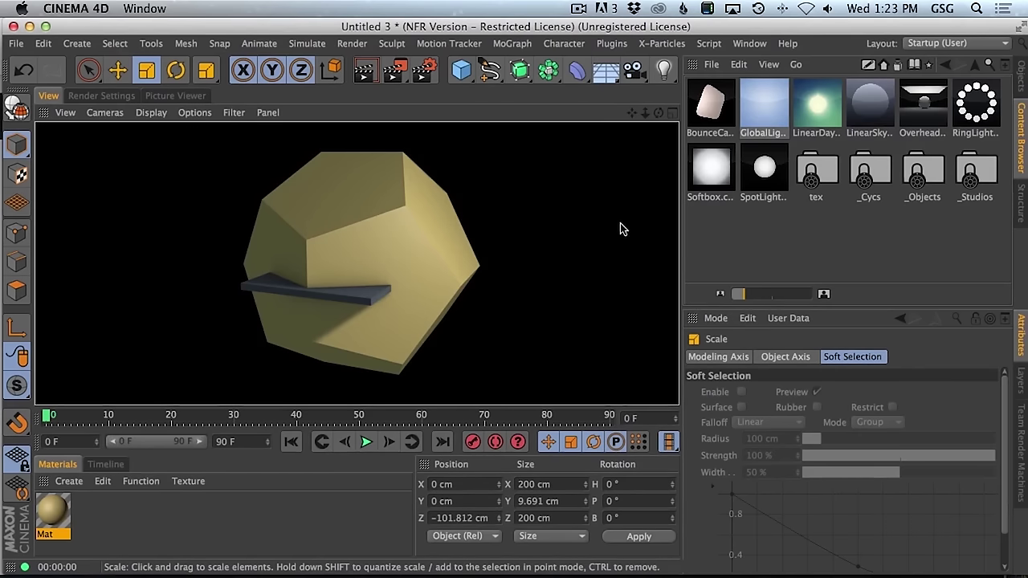
left_click(1022, 77)
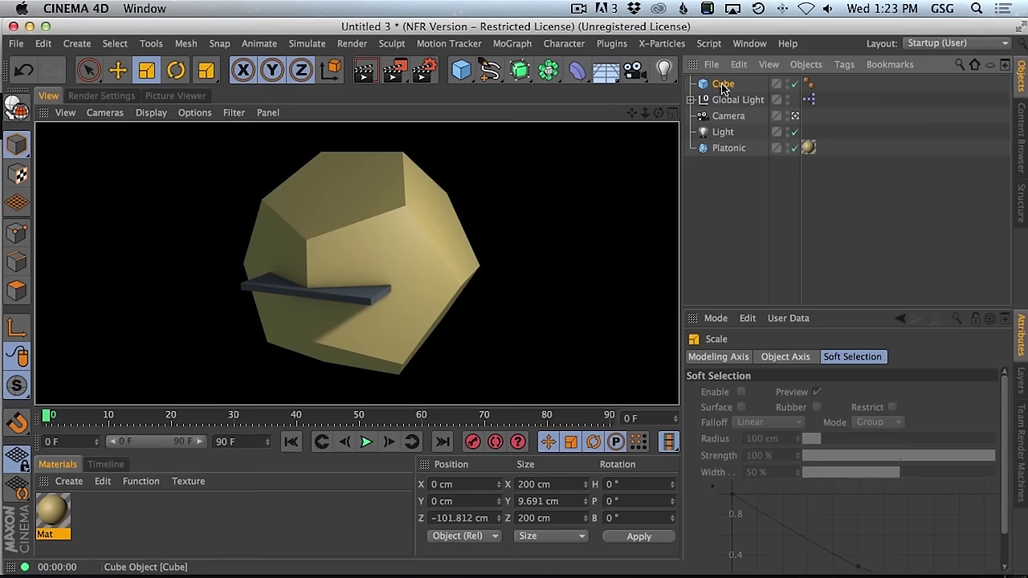
key("BackSpace")
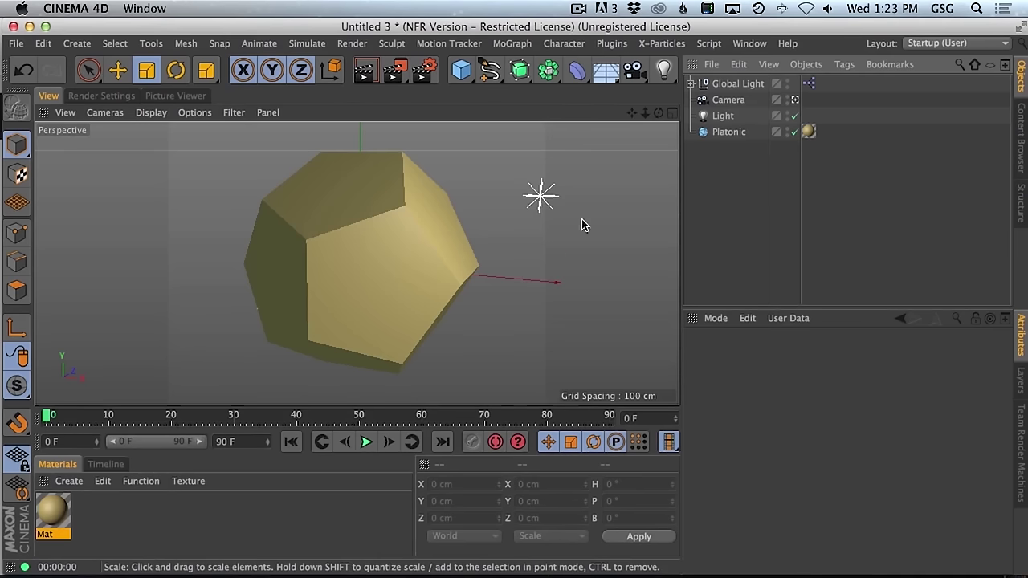
- Recheck the reference artwork, then add a Background object and apply a new material to it
left_click(541, 195)
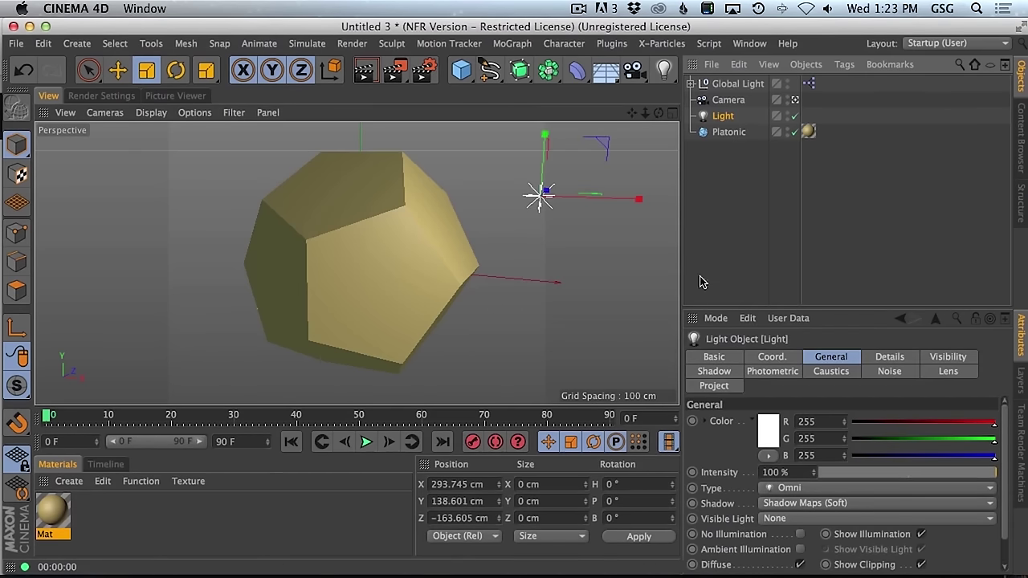
key("super+Tab")
key("super+Tab")
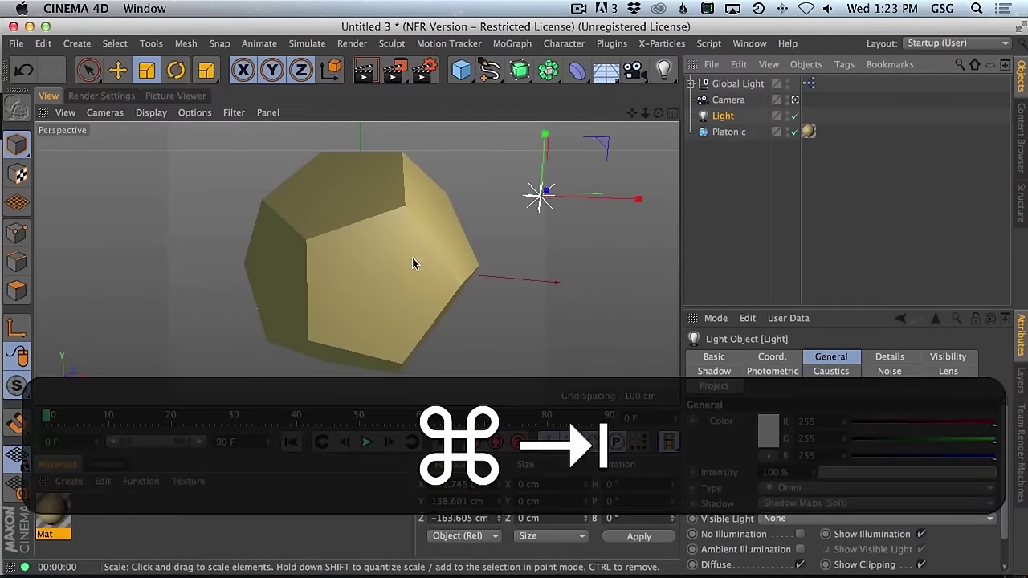
left_click(461, 69)
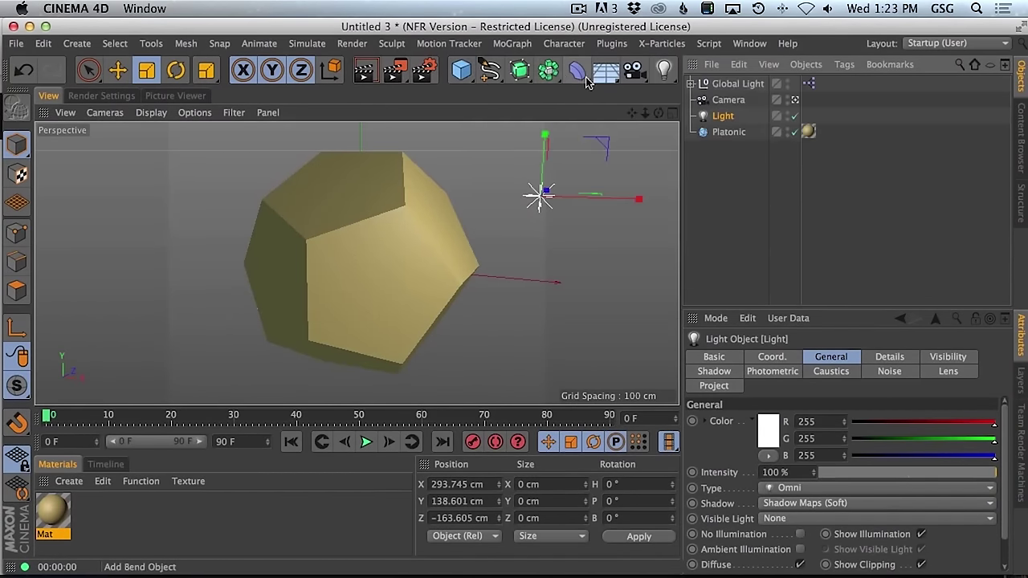
left_click(605, 70)
left_click(665, 208)
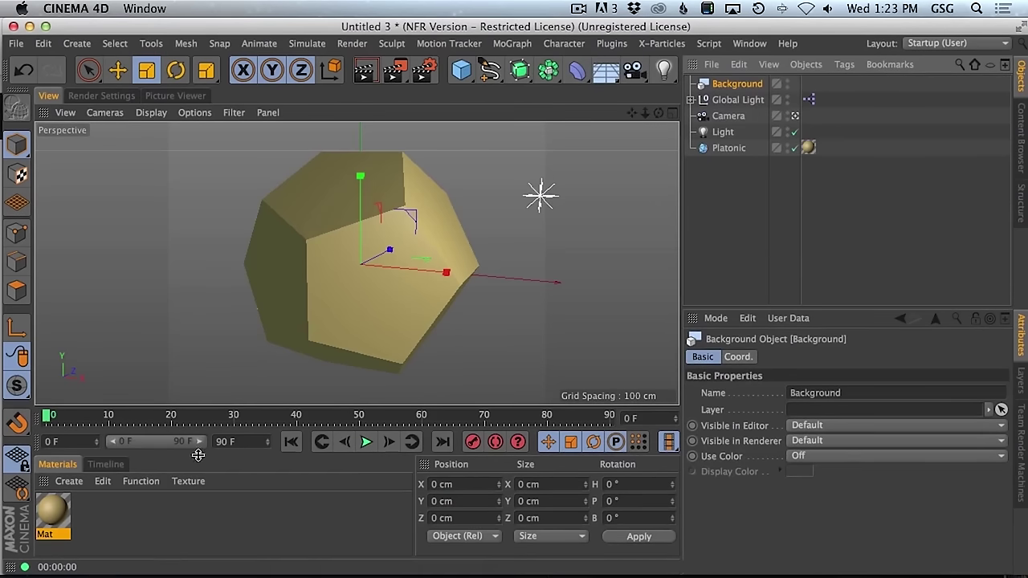
left_click(69, 481)
left_click(91, 340)
left_click_drag(69, 517, 747, 83)
- Load a Gradient into the background material's color texture and set its type to 2D - Diagonal
double_click(53, 512)
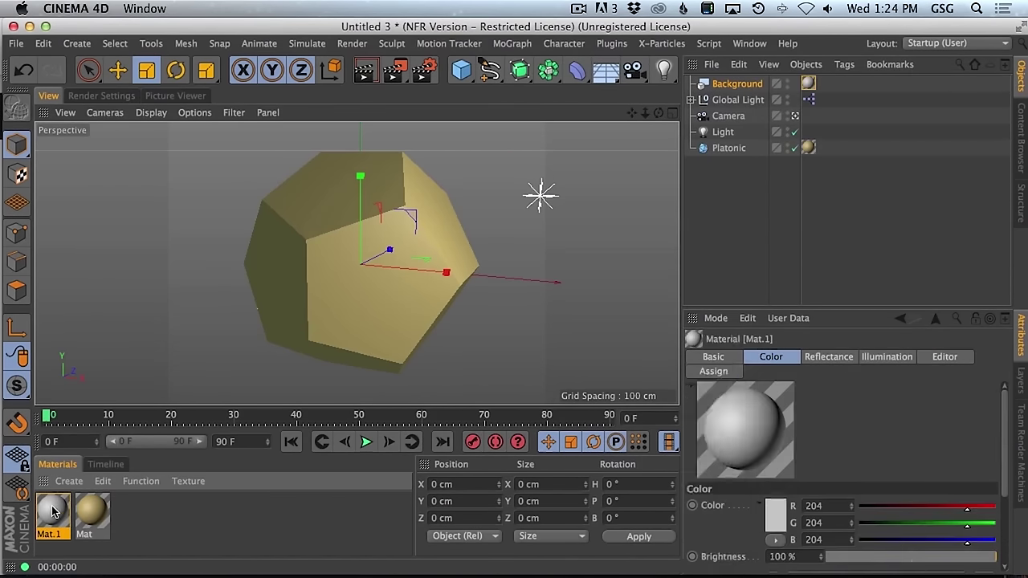
left_click_drag(426, 119, 607, 64)
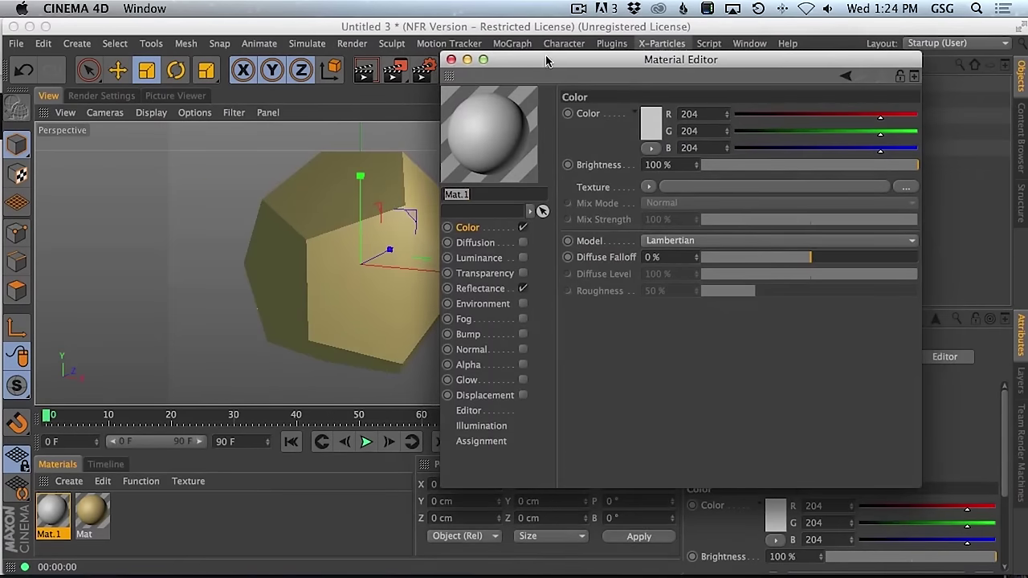
left_click_drag(539, 62, 568, 64)
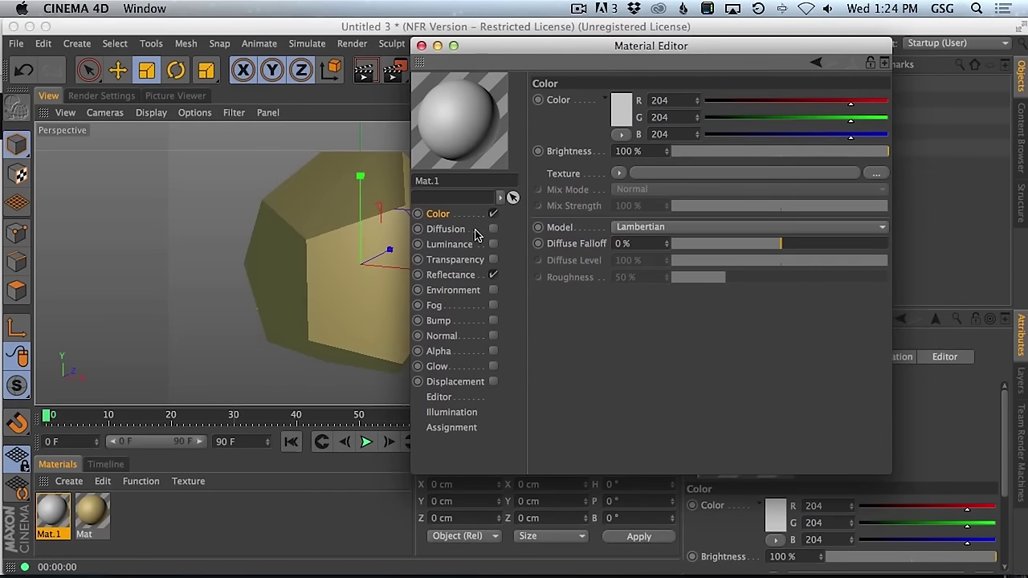
left_click(450, 275)
left_click(468, 219)
left_click(618, 173)
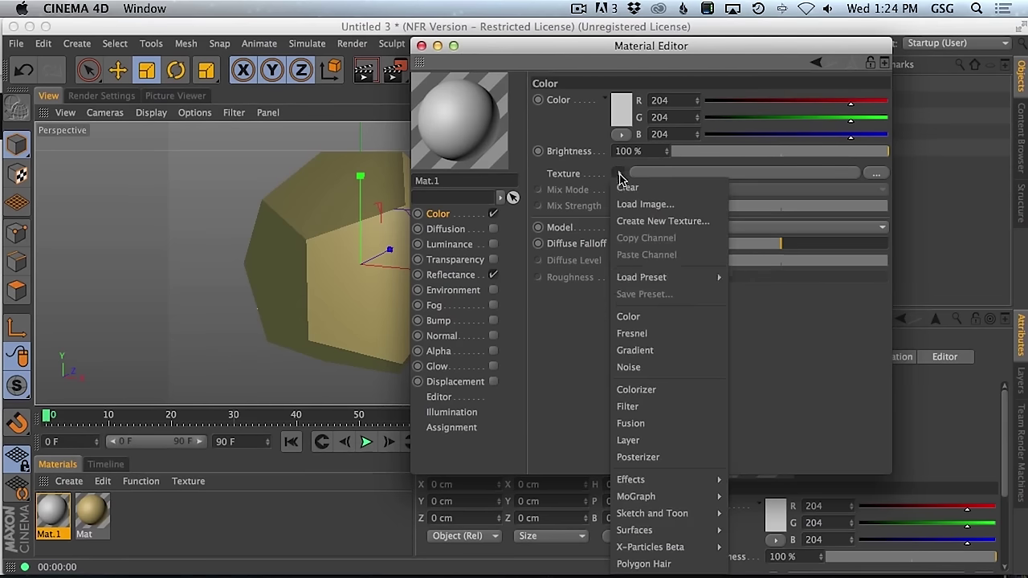
left_click(667, 348)
left_click(669, 173)
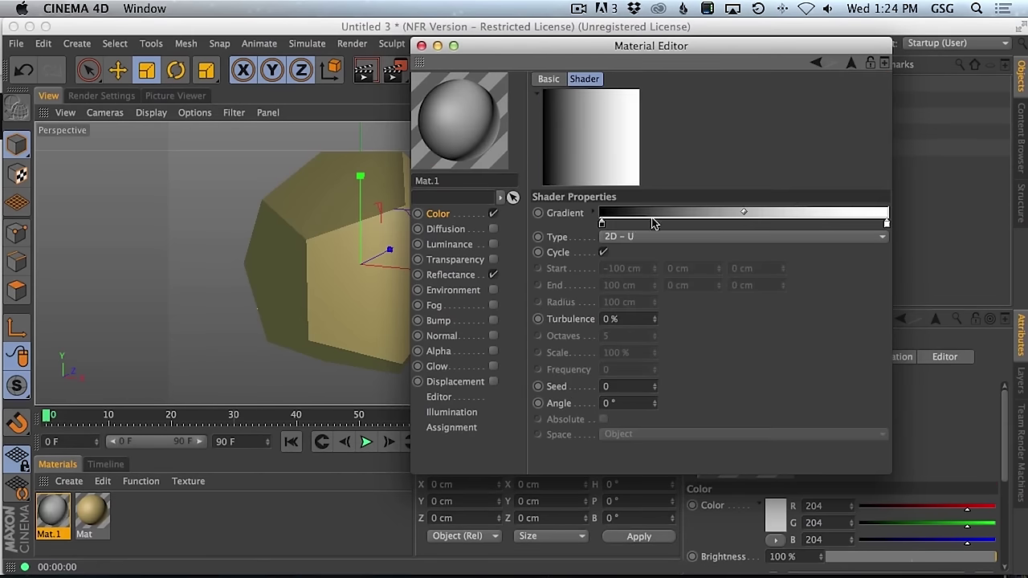
left_click(631, 237)
left_click(647, 281)
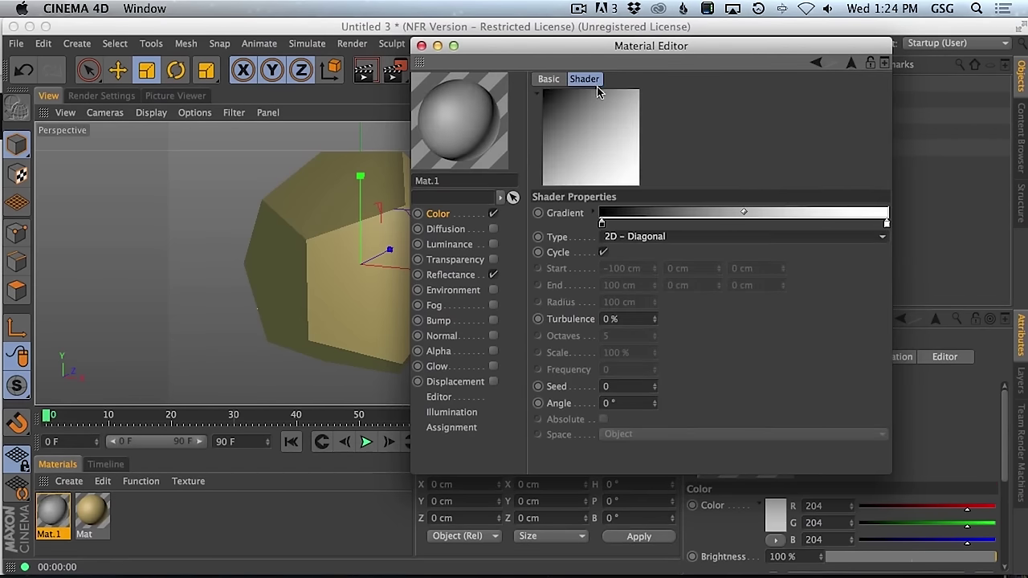
- Recolour the gradient's black knot to orange, RGB 225, 141, 81
double_click(602, 224)
mouse_move(597, 189)
left_mouse_down()
mouse_move(559, 197)
mouse_move(576, 174)
mouse_move(581, 198)
mouse_move(576, 190)
left_mouse_up()
left_click_drag(580, 173, 579, 175)
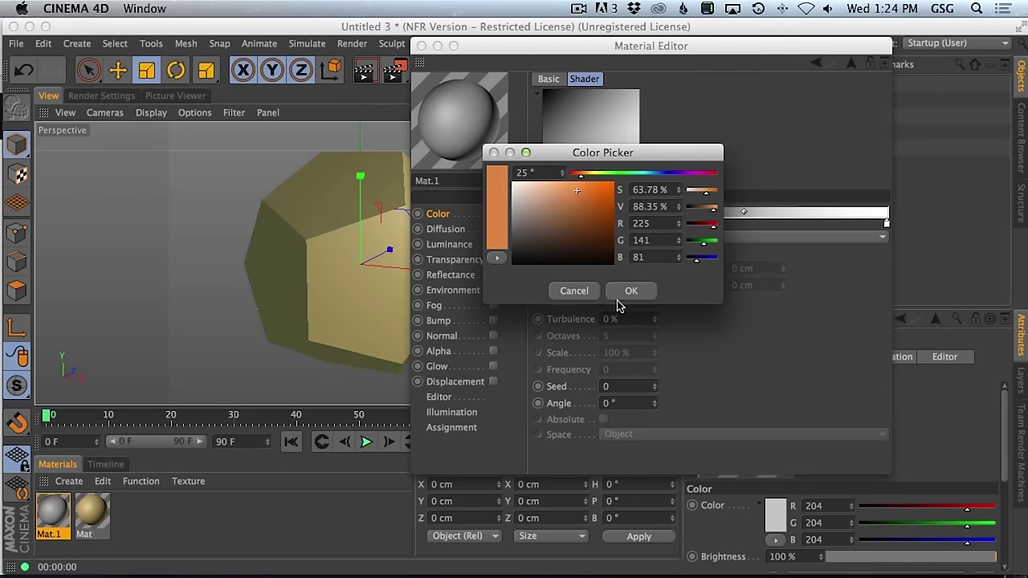
left_click(619, 295)
- Add a second knot near the gradient's white end and recolour it magenta
left_click(864, 224, "super")
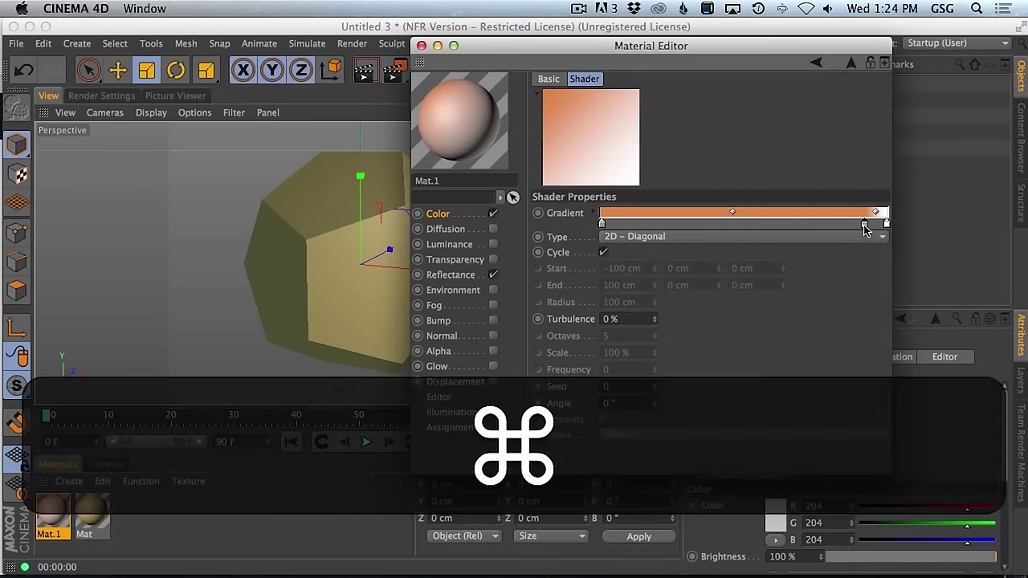
double_click(862, 224)
left_click_drag(953, 176, 956, 176)
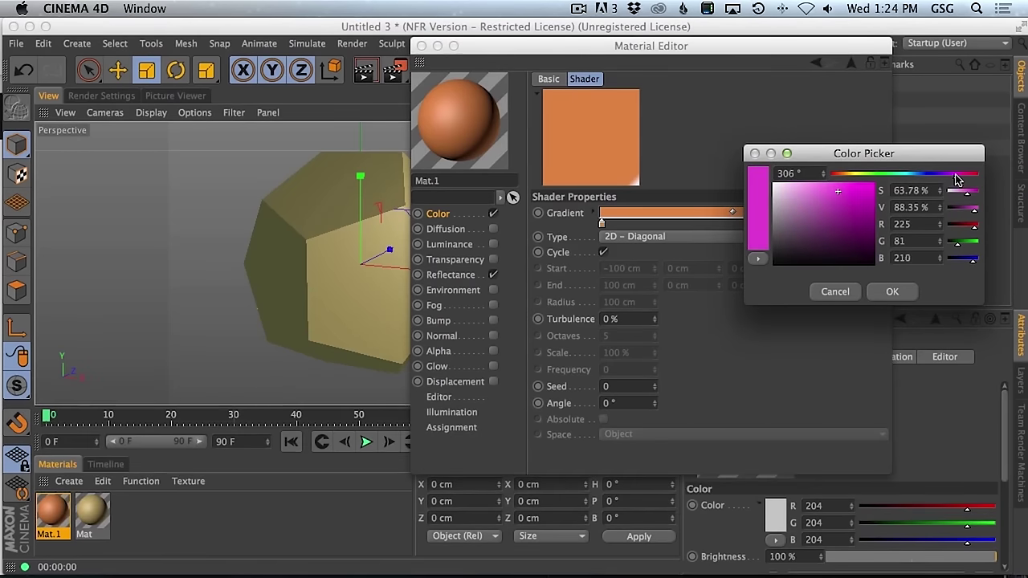
left_click(821, 199)
left_click(892, 291)
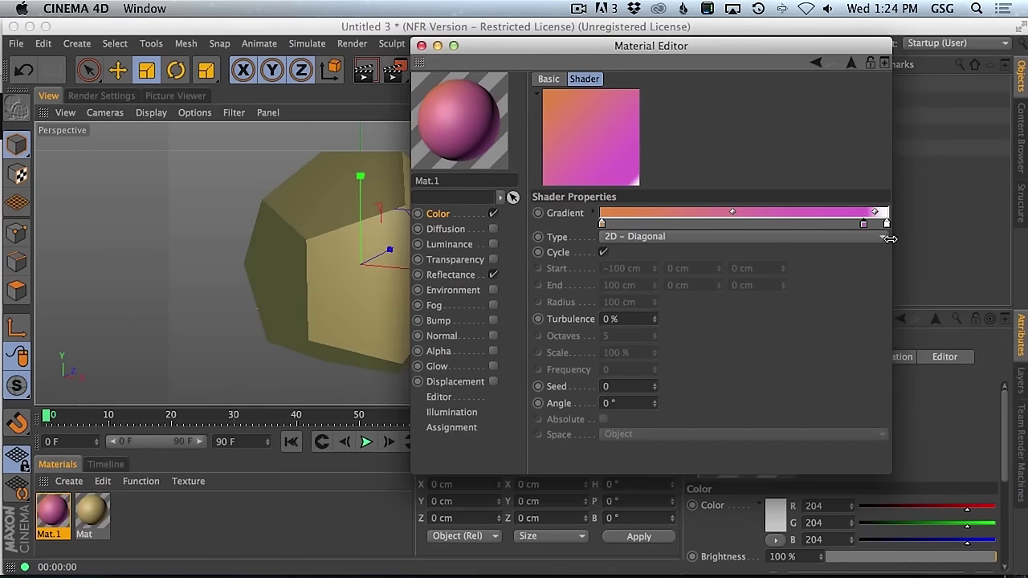
- Make the magenta knot the end of the gradient in place of the white one, and render the view
mouse_move(887, 228)
left_mouse_down()
mouse_move(887, 257)
mouse_move(884, 224)
left_mouse_up()
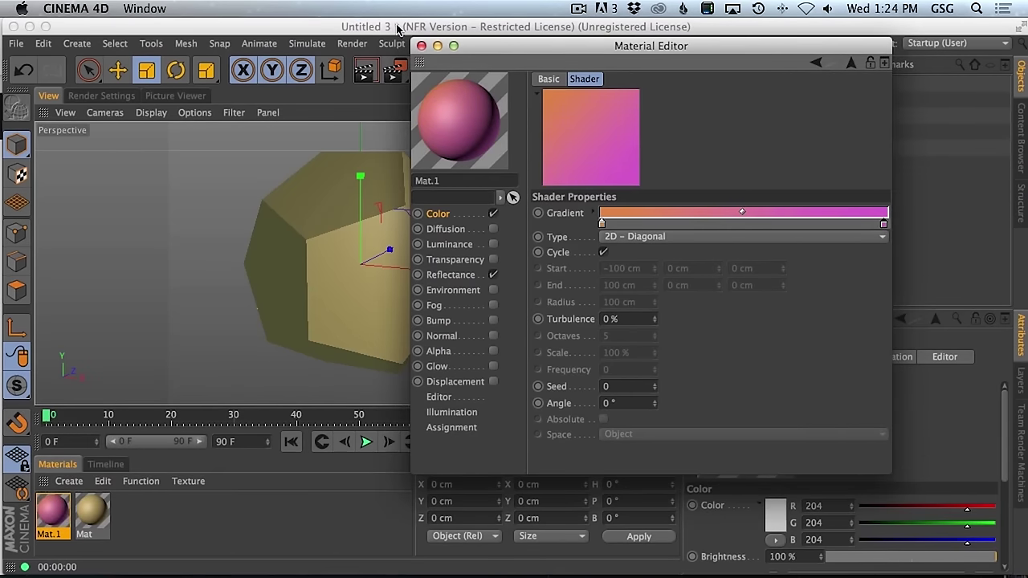
left_click(423, 46)
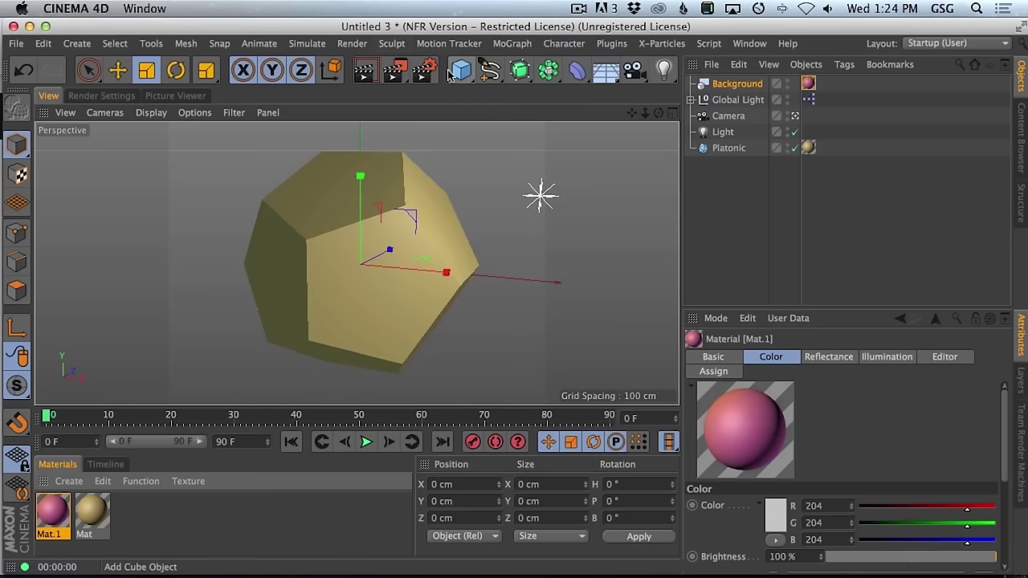
left_click(363, 70)
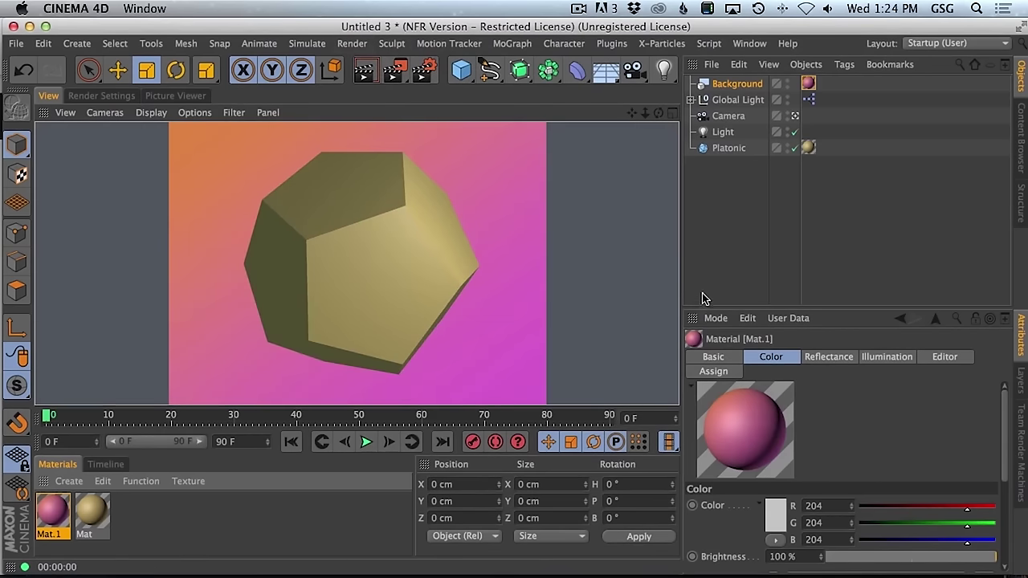
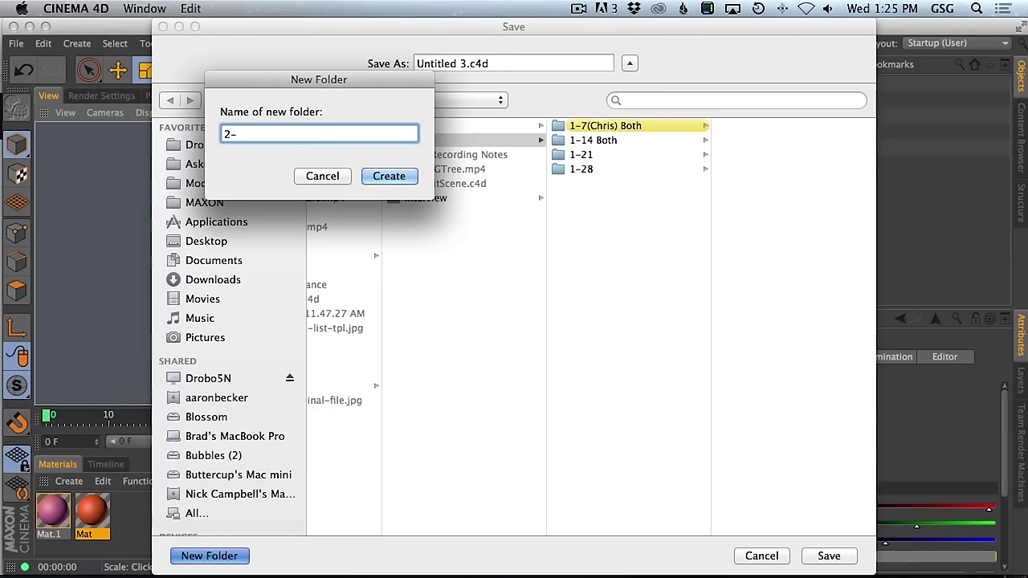
- Create a folder named 2-4 inside the 2015 folder and save the scene there as Hay[1].c4d
type("4")
key("Return")
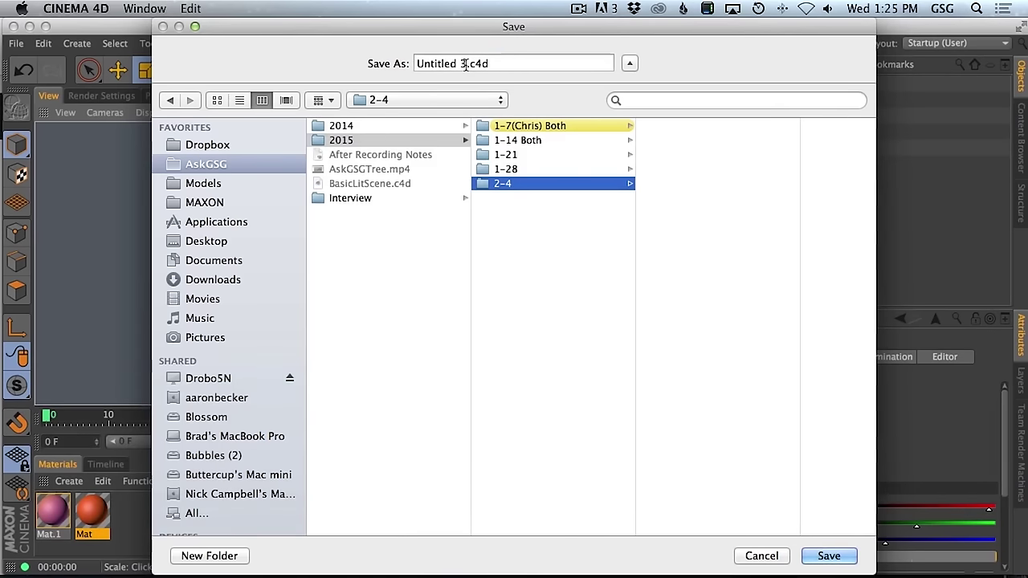
key("Tab")
type("Hayl")
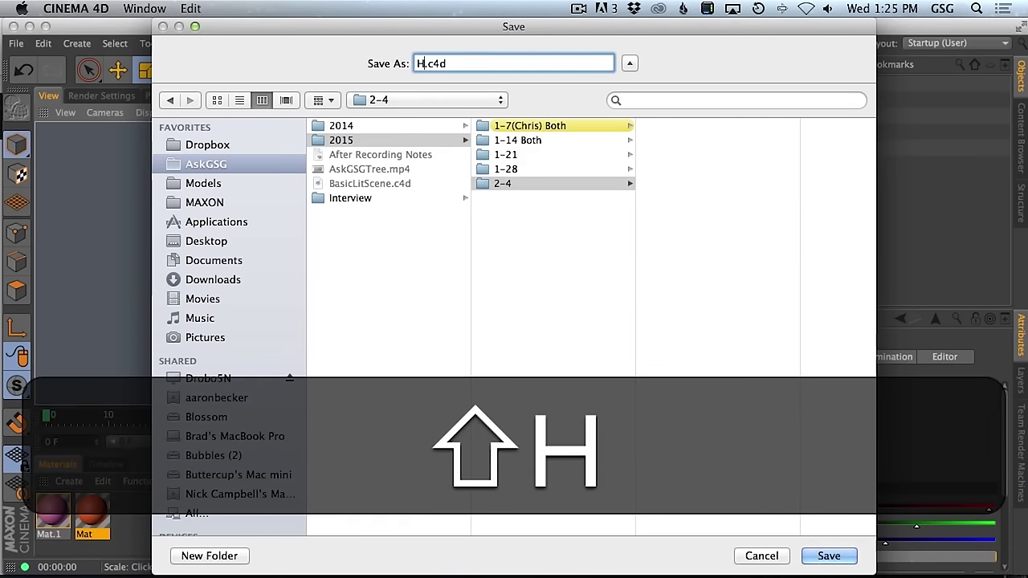
type("]")
key("Return")
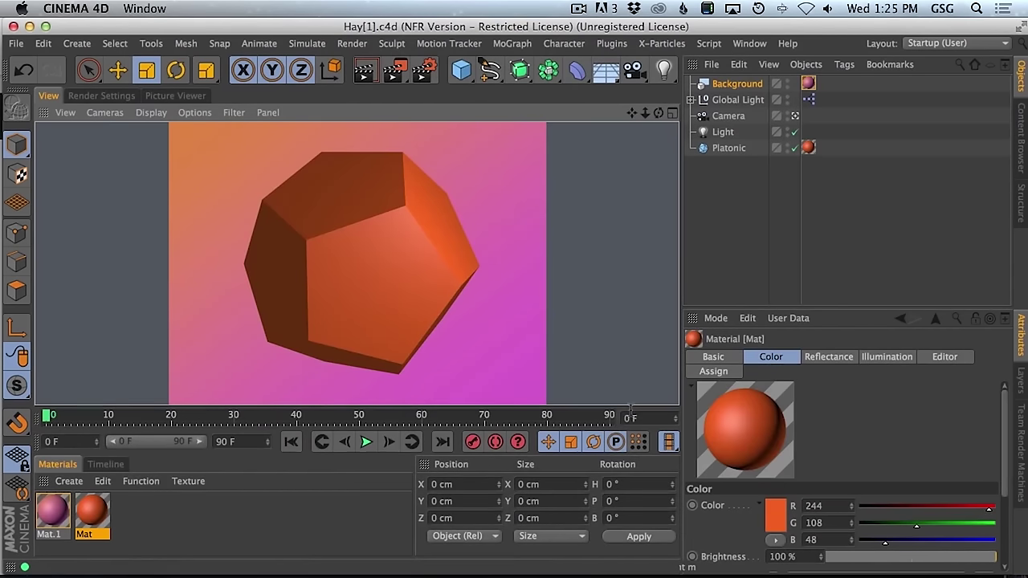
- Leave the camera view, hide the camera in the editor, and recheck the straw reference on Behance
left_click(795, 115)
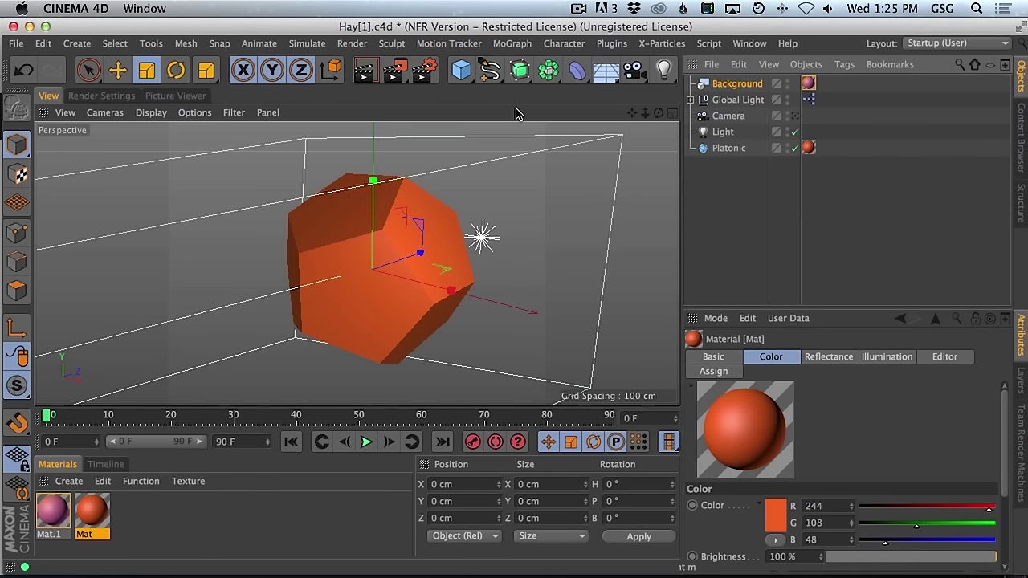
left_click(787, 112)
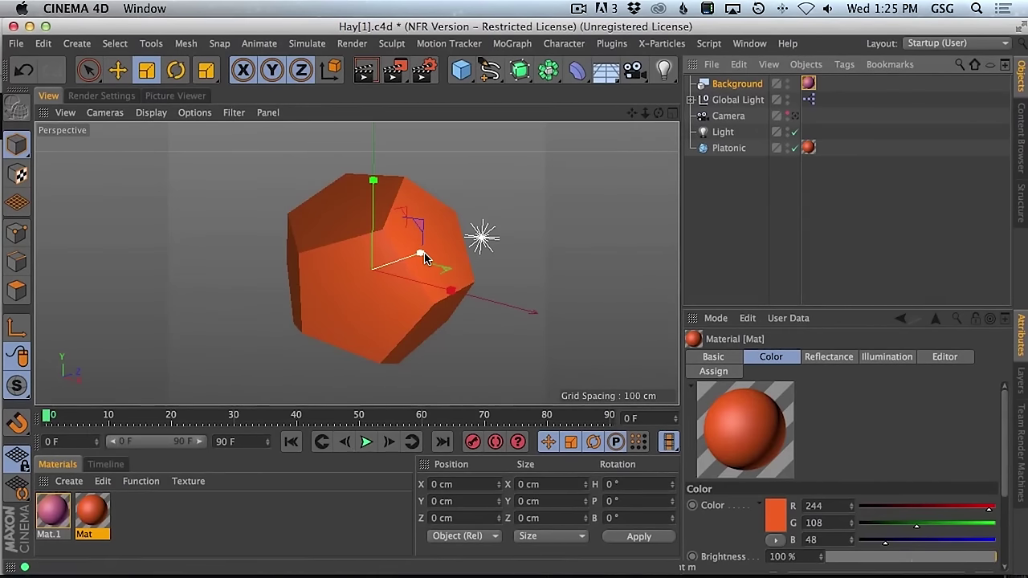
key("super+Tab")
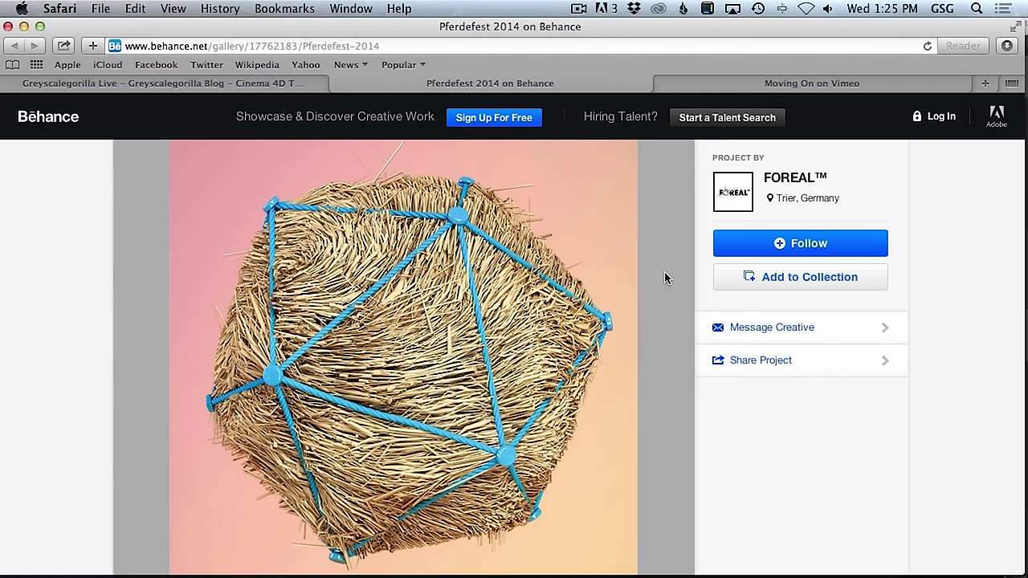
key("super+Tab")
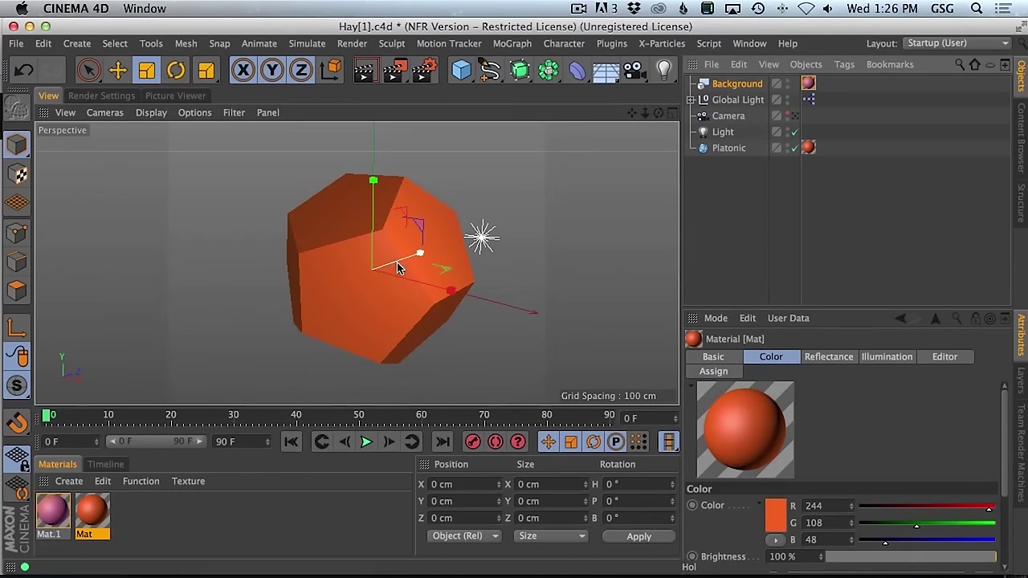
- Convert the Platonic into an editable polygon object and switch to polygon mode
left_click(723, 150)
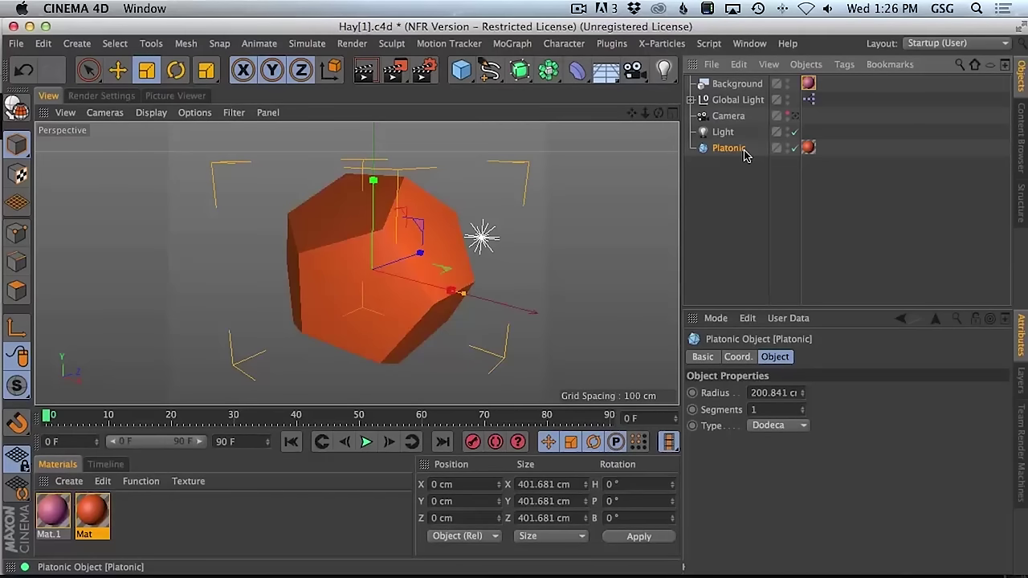
key("c")
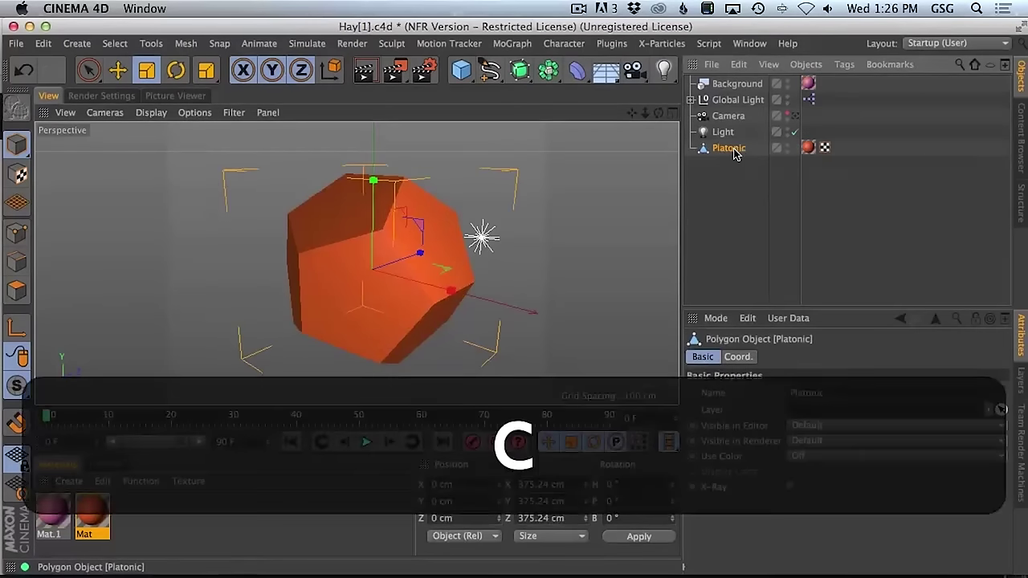
left_click(16, 291)
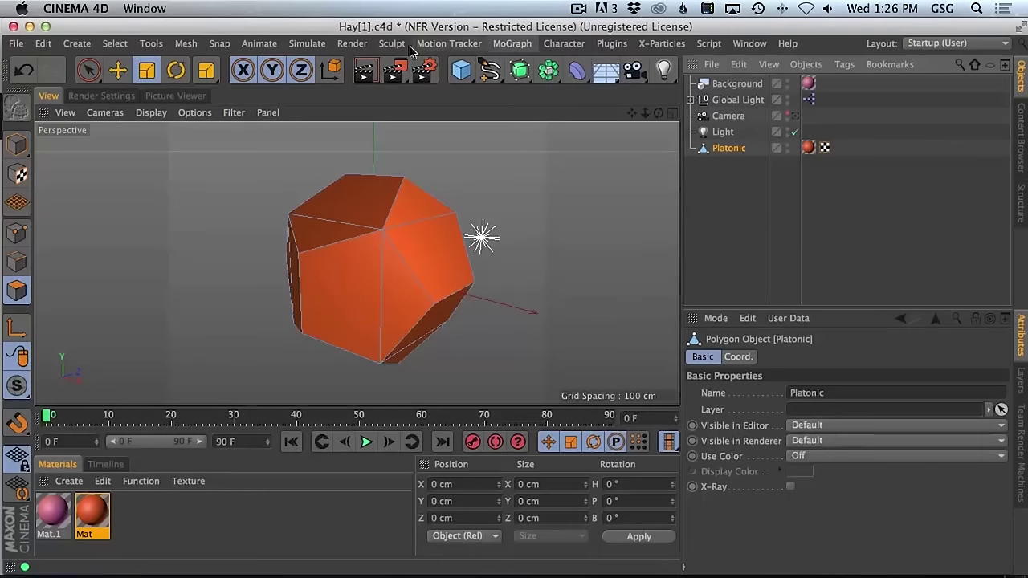
- Add a Hair object to the Platonic and render the view
left_click(502, 47)
mouse_move(351, 46)
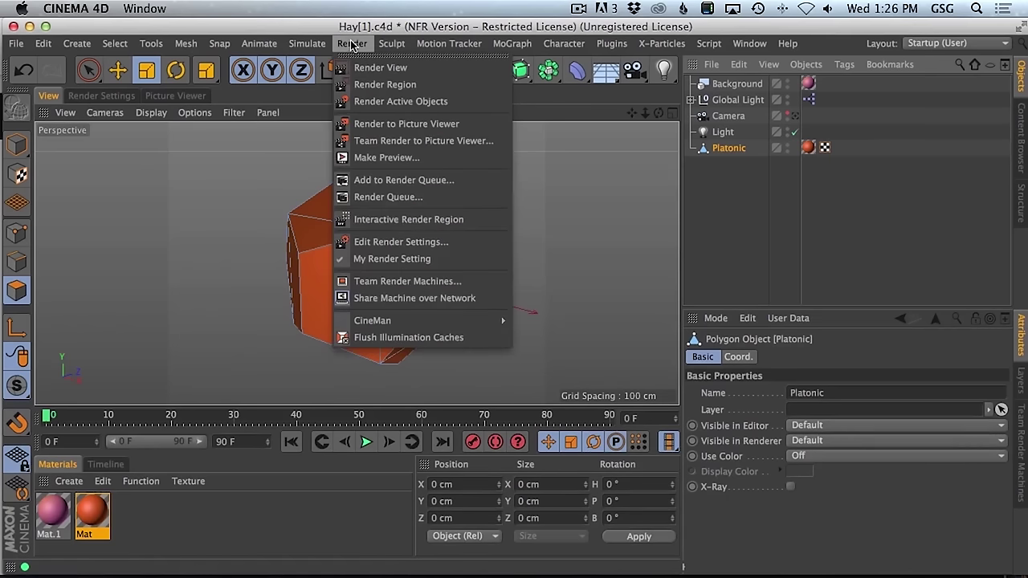
mouse_move(315, 42)
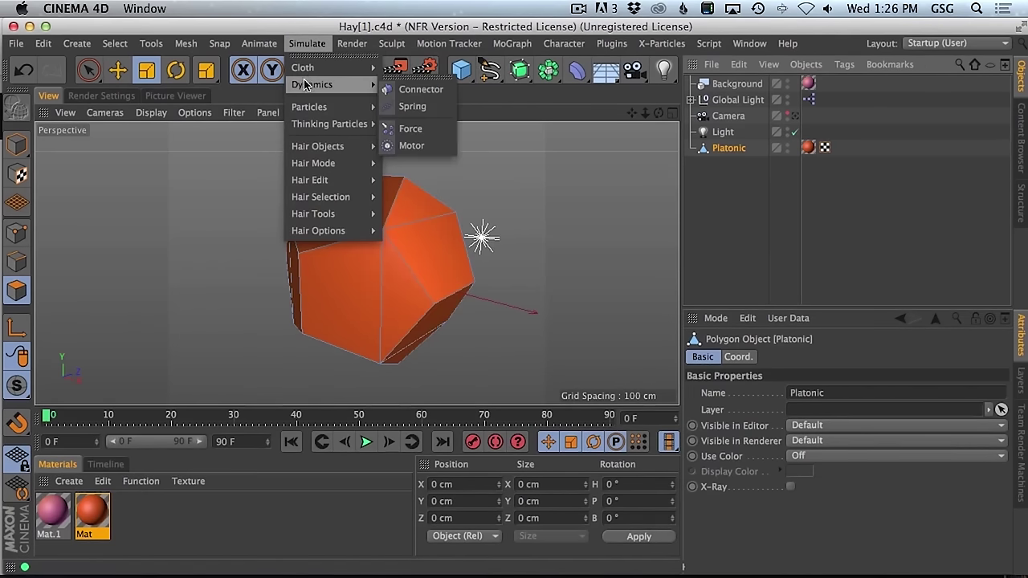
mouse_move(316, 102)
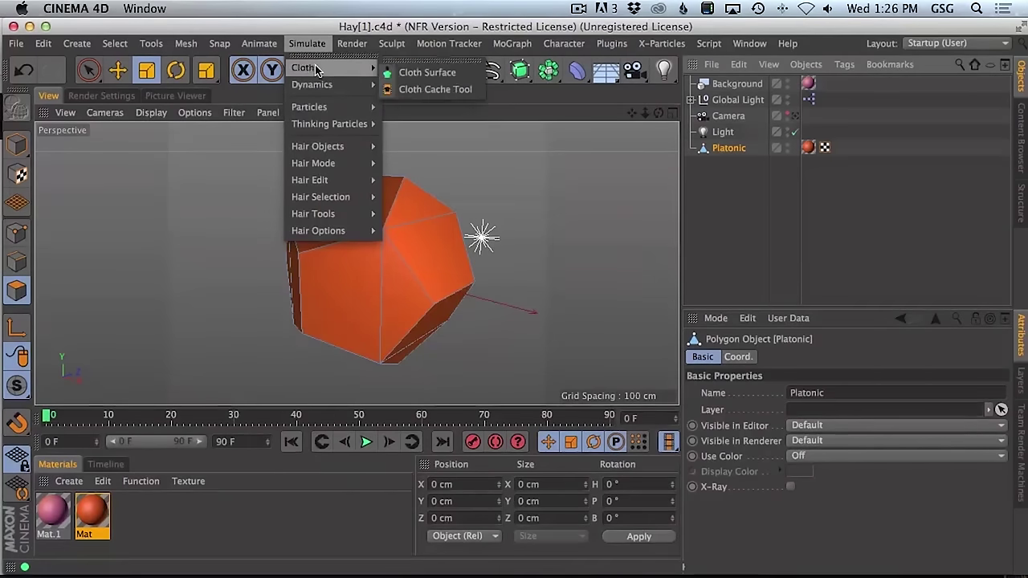
mouse_move(321, 146)
left_click(414, 153)
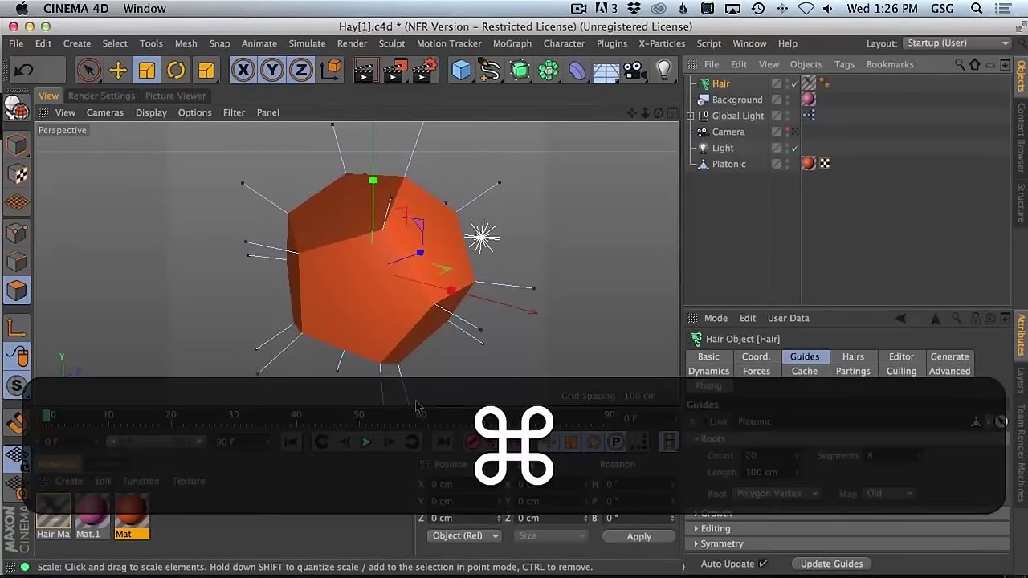
key("super+r")
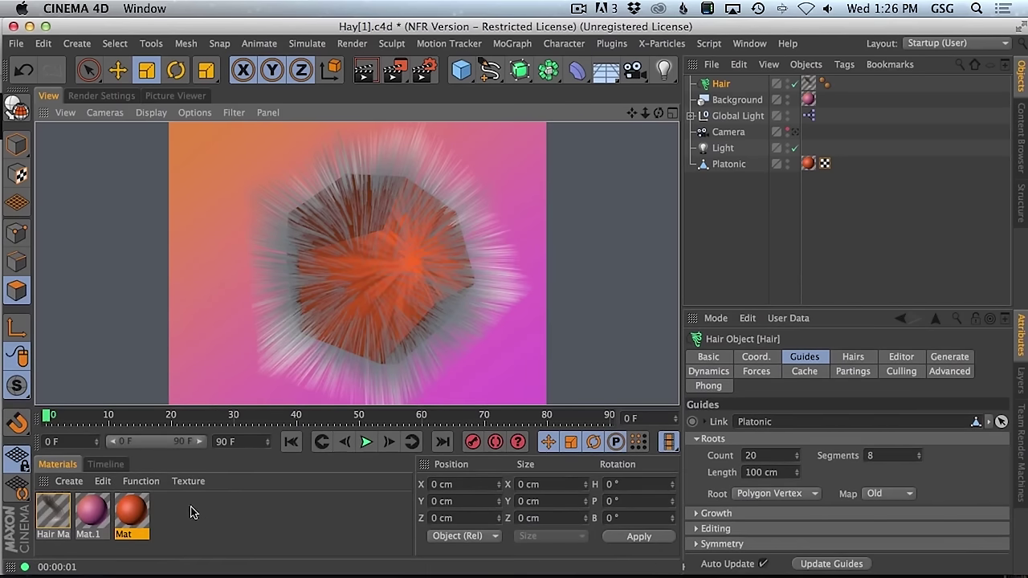
- Recheck the straw reference on Behance, then return to Cinema 4D, set the hair count to 50000 and render the view
key("super+Tab")
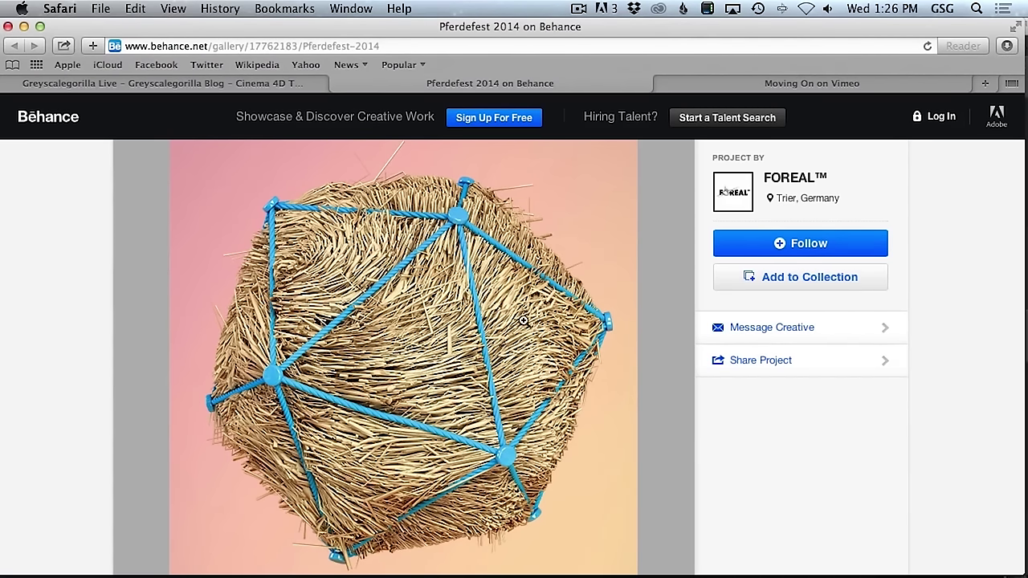
key("super")
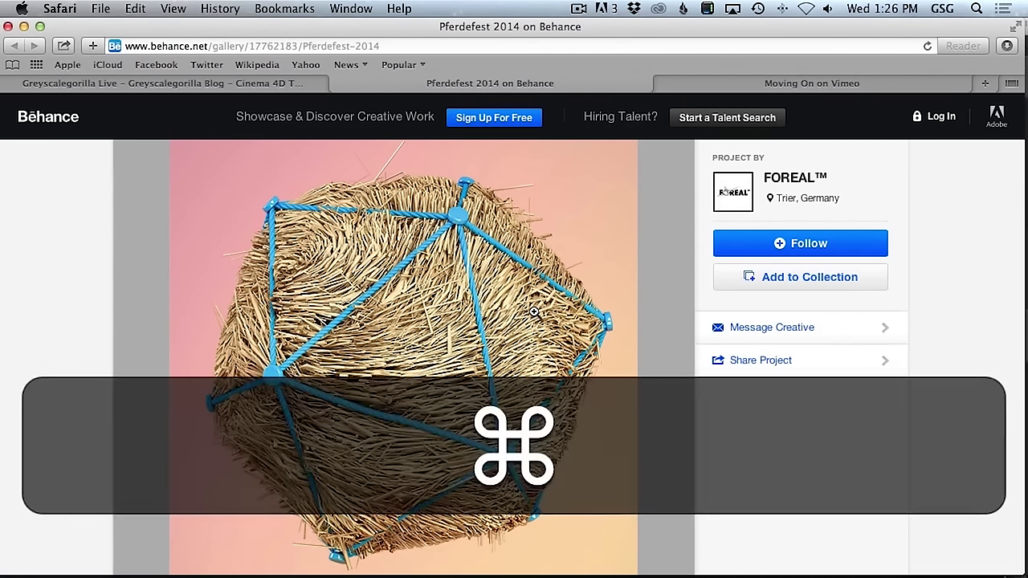
key("super+Tab")
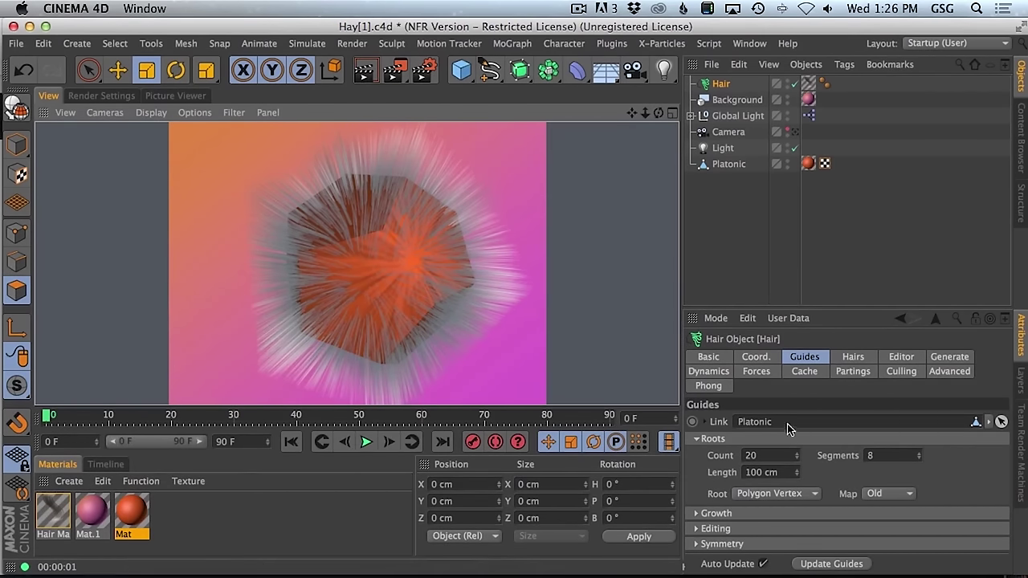
left_click(849, 358)
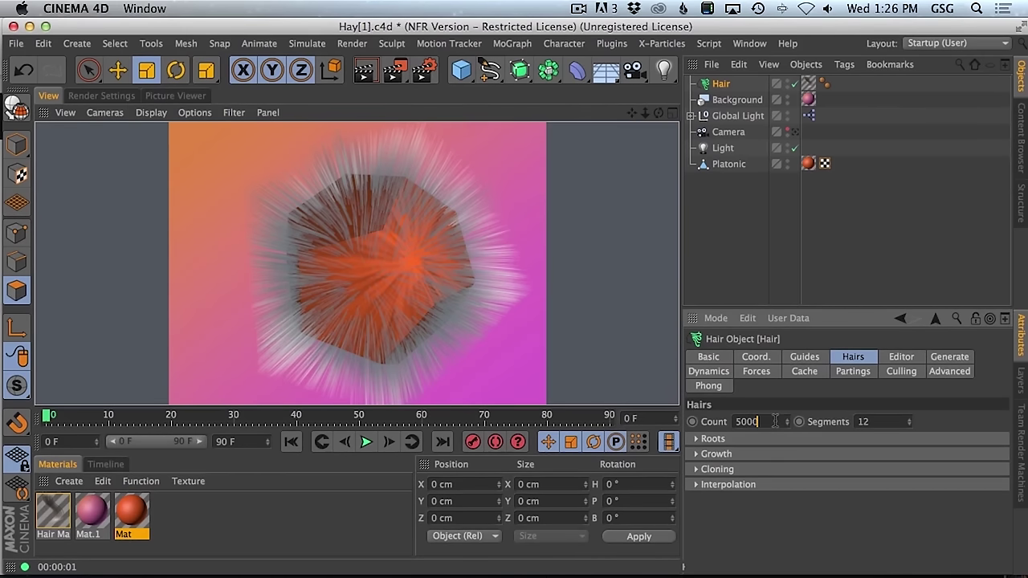
type("0")
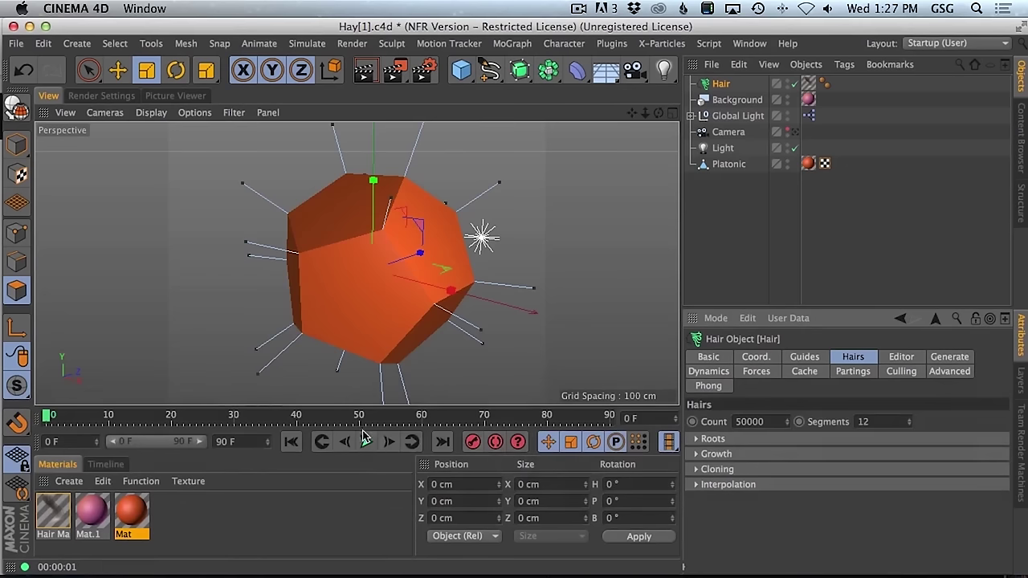
key("super")
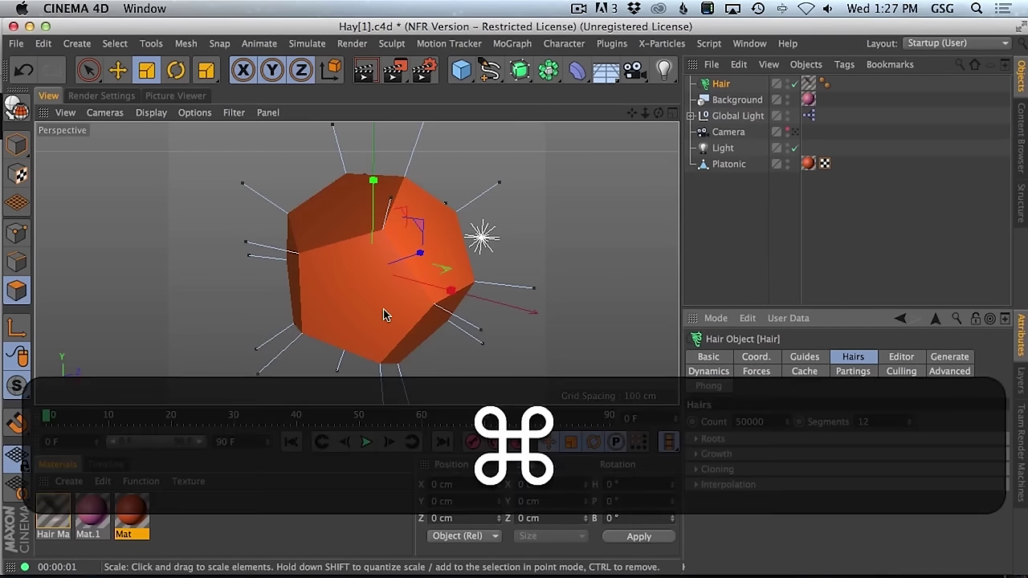
key("super+r")
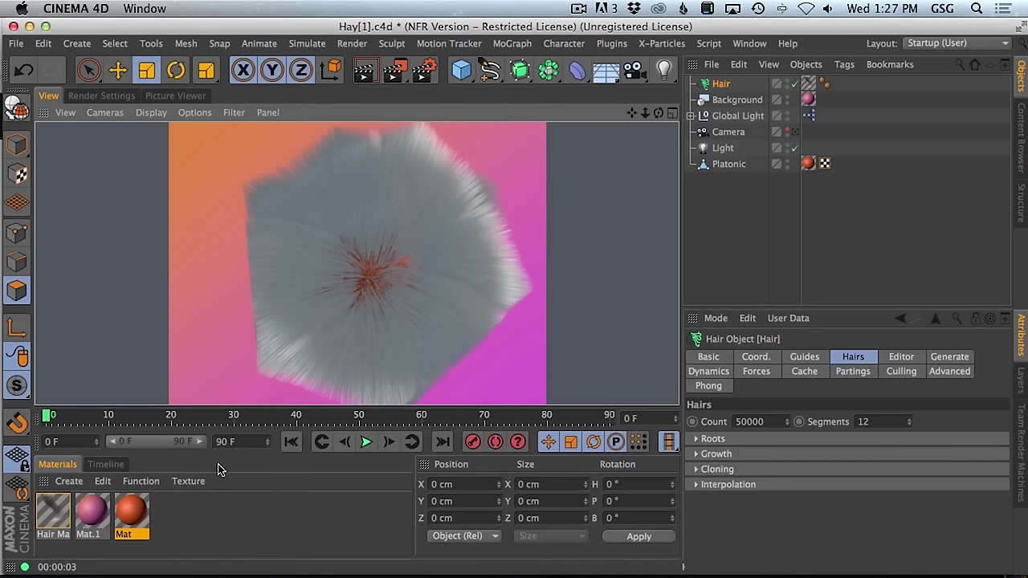
- Set the hair guides' length to 50 cm and render the view
left_click(800, 359)
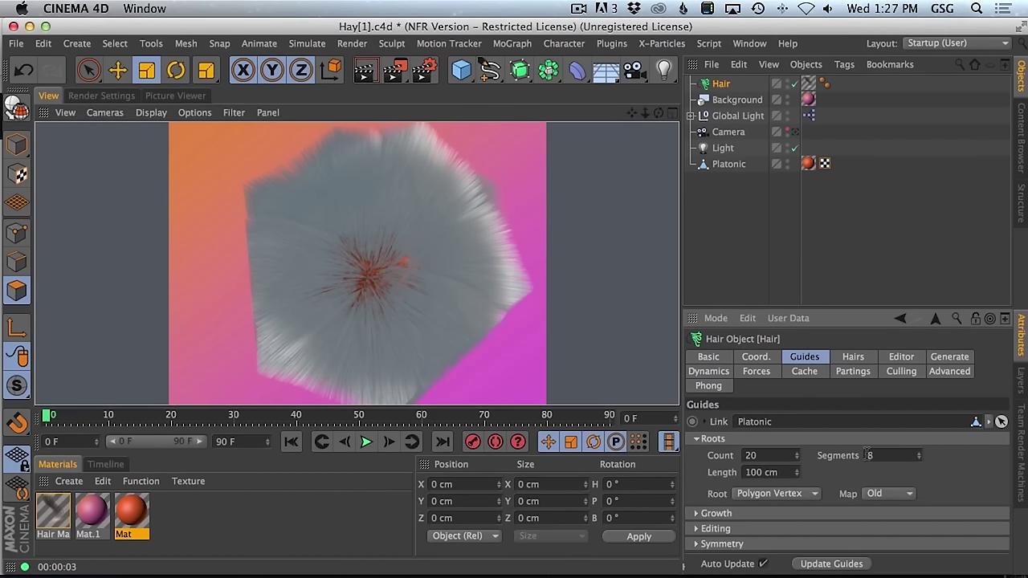
double_click(757, 472)
type("50")
key("Return")
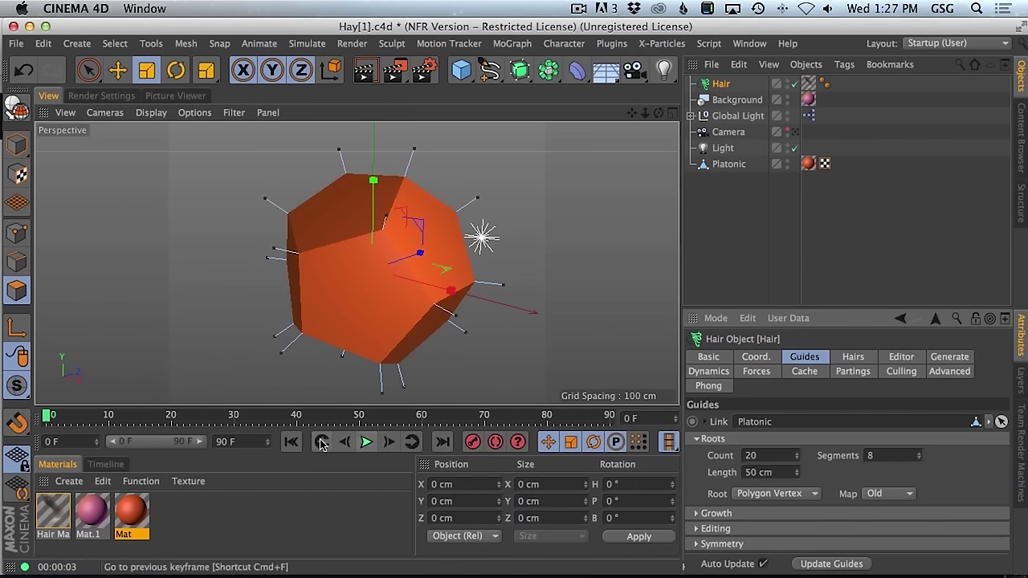
key("super+r")
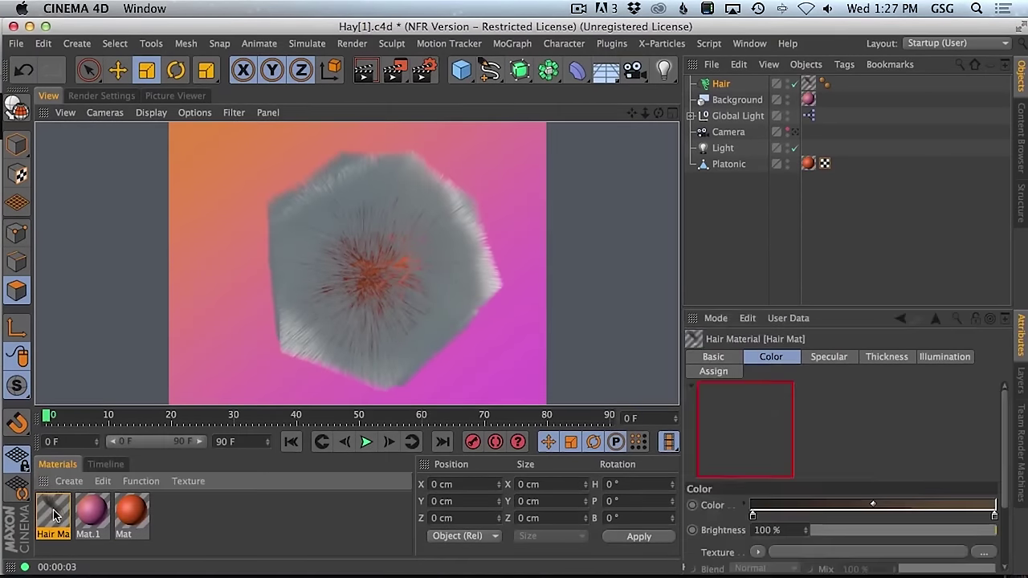
- Recolour the tip end of the Hair Mat gradient straw yellow, RGB 207, 184, 65
double_click(54, 515)
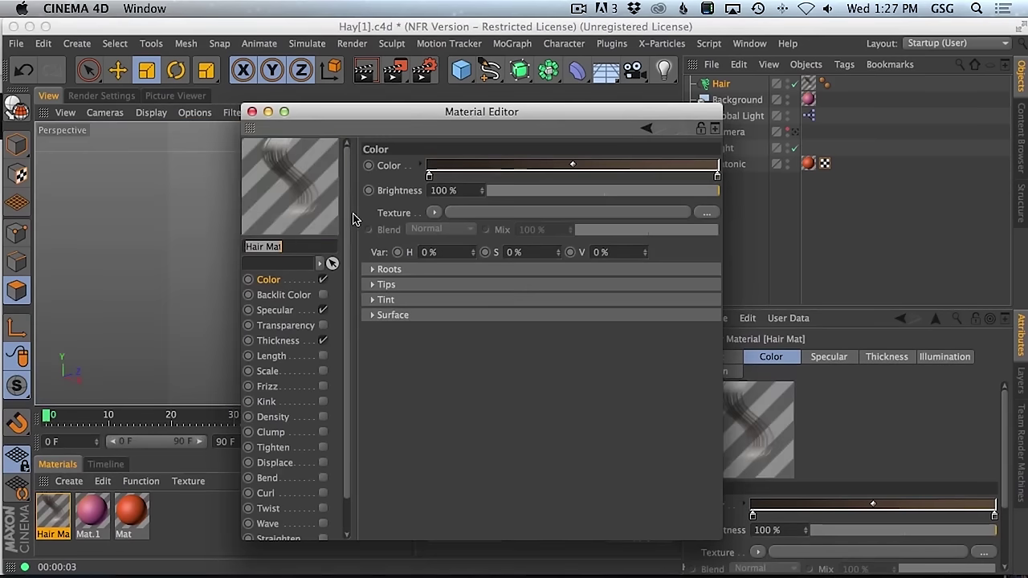
double_click(716, 175)
left_click(708, 165)
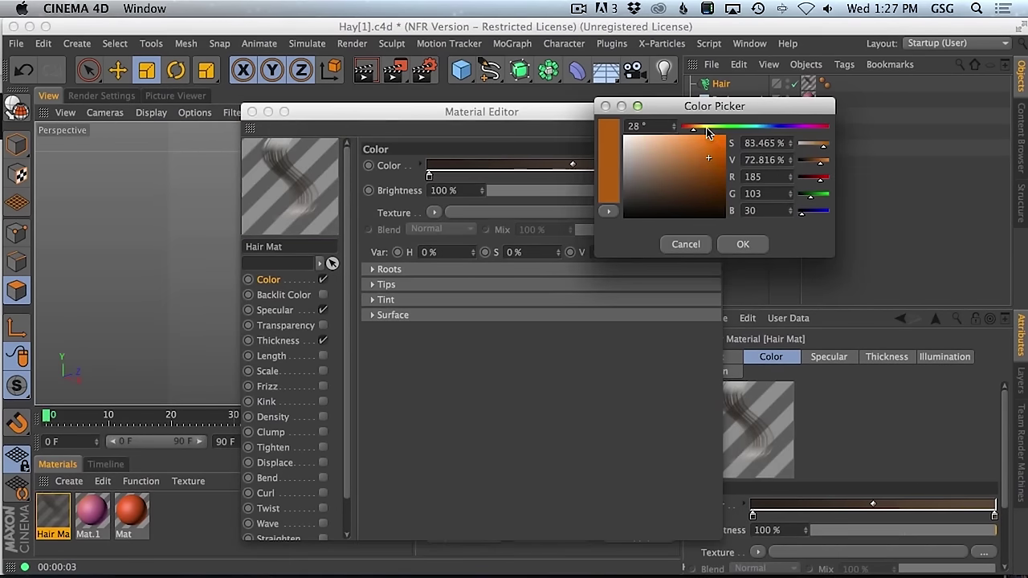
left_click(702, 127)
left_click(694, 149)
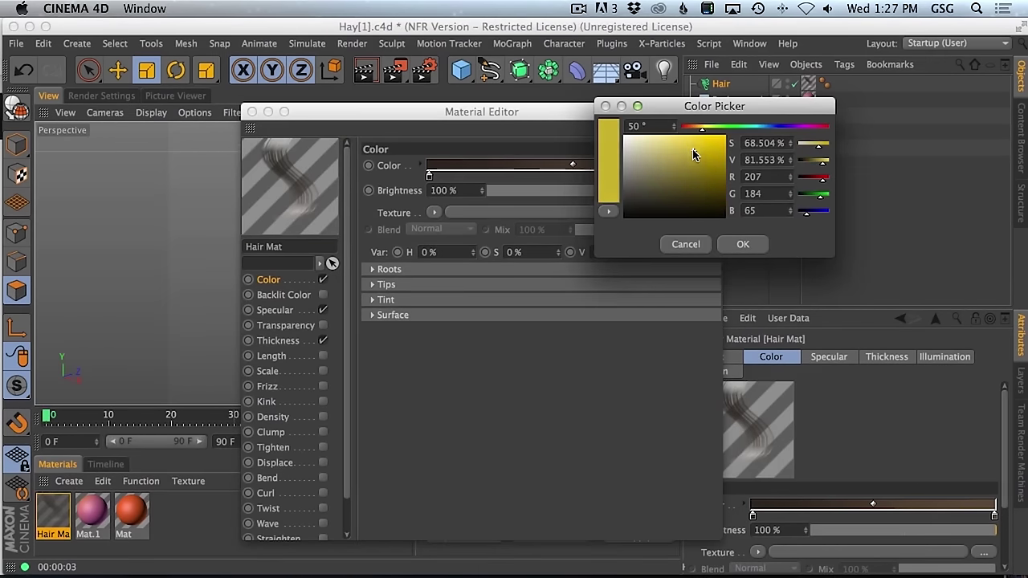
left_click(742, 244)
- Recolour the root end of the Hair Mat gradient golden brown, RGB 170, 132, 51
double_click(428, 176)
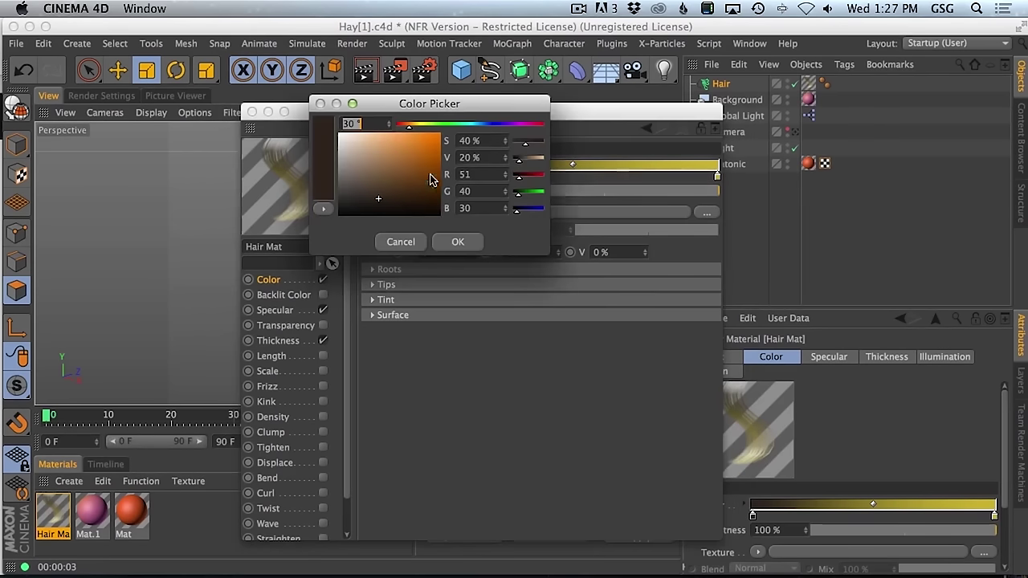
left_click_drag(378, 200, 410, 160)
left_click(414, 124)
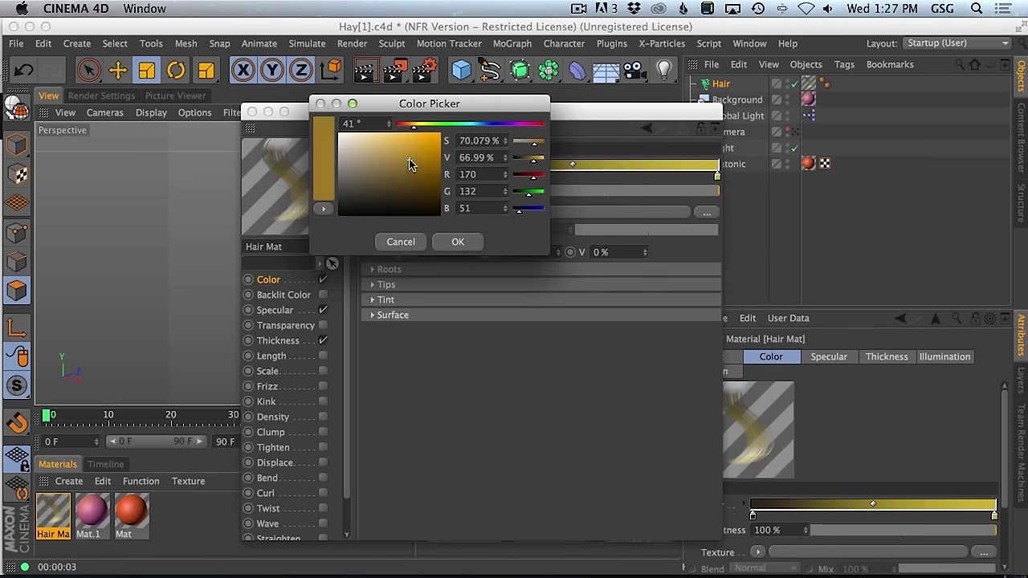
left_click(458, 242)
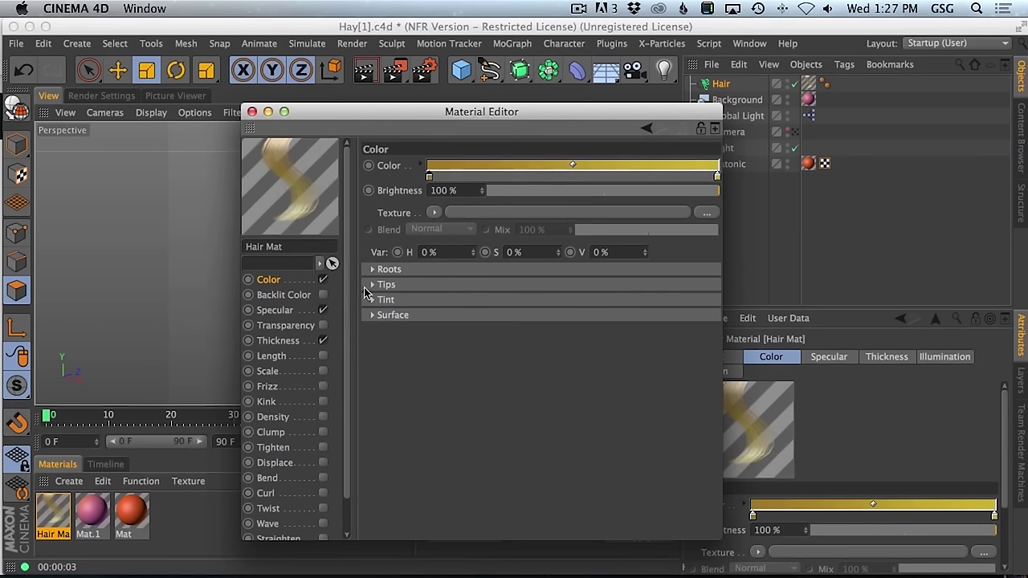
- Set the hair material's primary specular strength to 16 % and its sharpness to 15
left_click(274, 310)
mouse_move(552, 240)
left_mouse_down()
mouse_move(532, 236)
mouse_move(538, 252)
left_mouse_up()
left_click(563, 240)
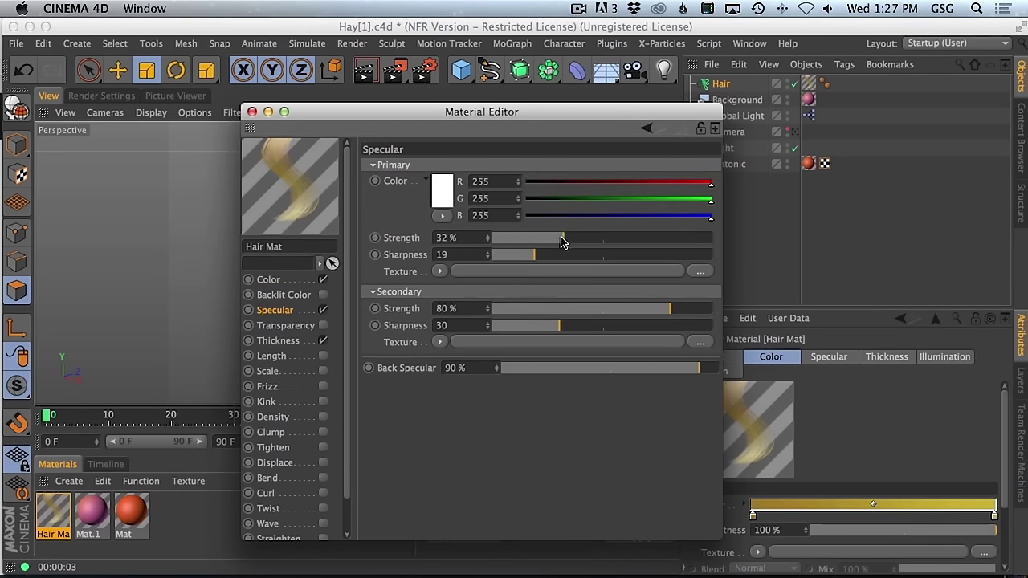
left_click(526, 254)
left_click(527, 238)
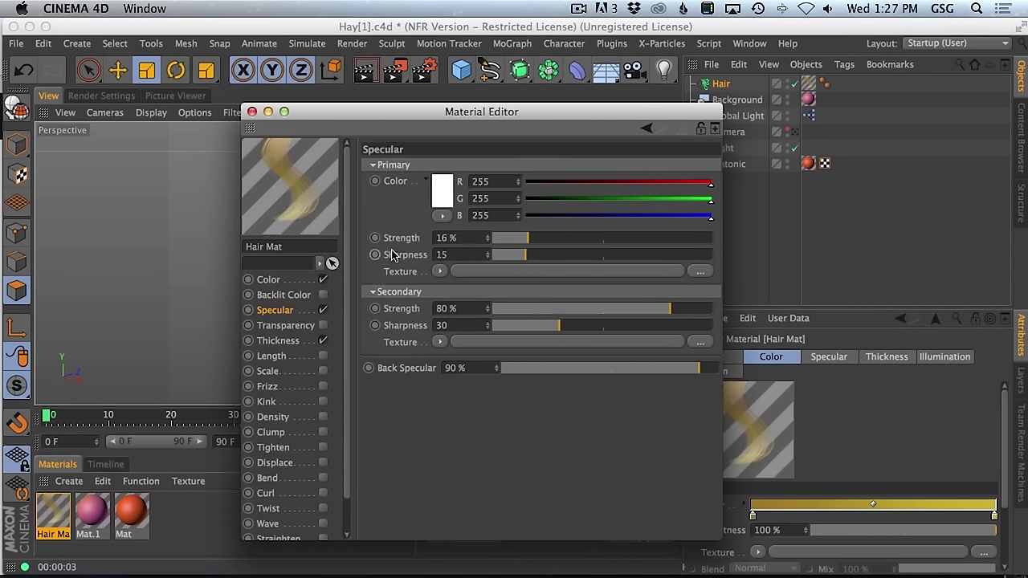
- Thicken the hair tips, trying 1 cm and settling on a tip thickness of 0.8 cm
left_click(289, 325)
left_click(291, 340)
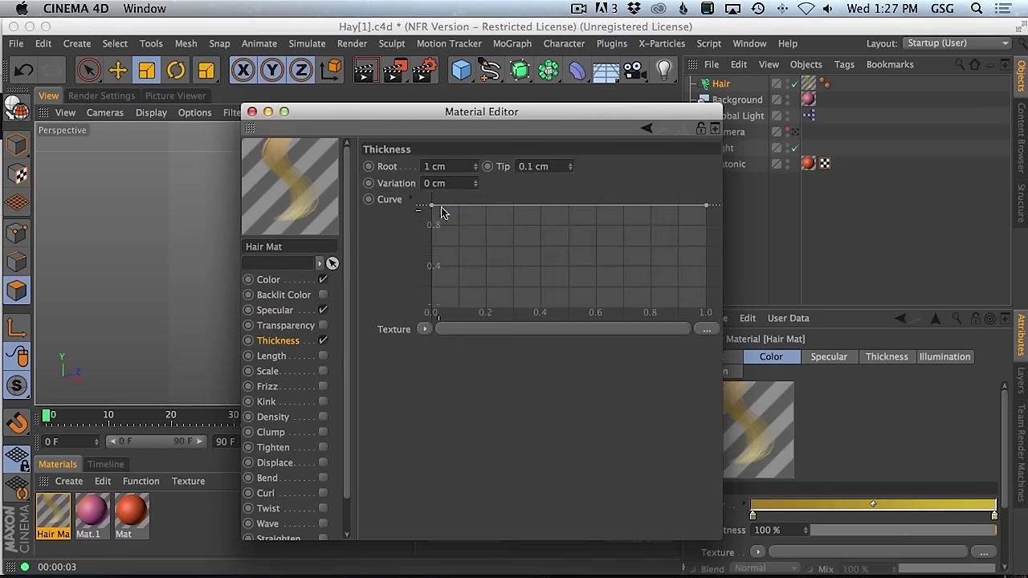
double_click(542, 166)
type("1")
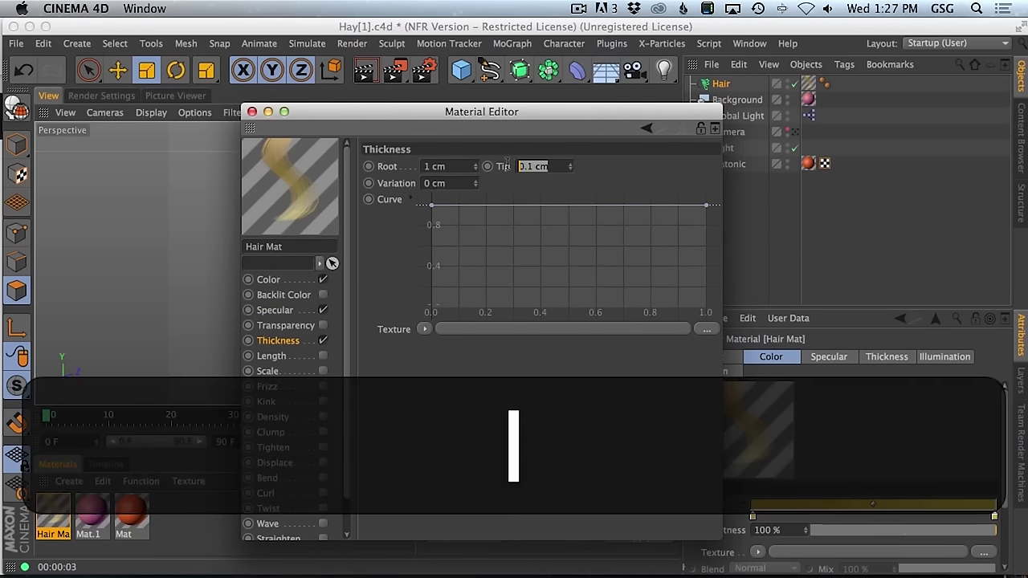
left_click(638, 175)
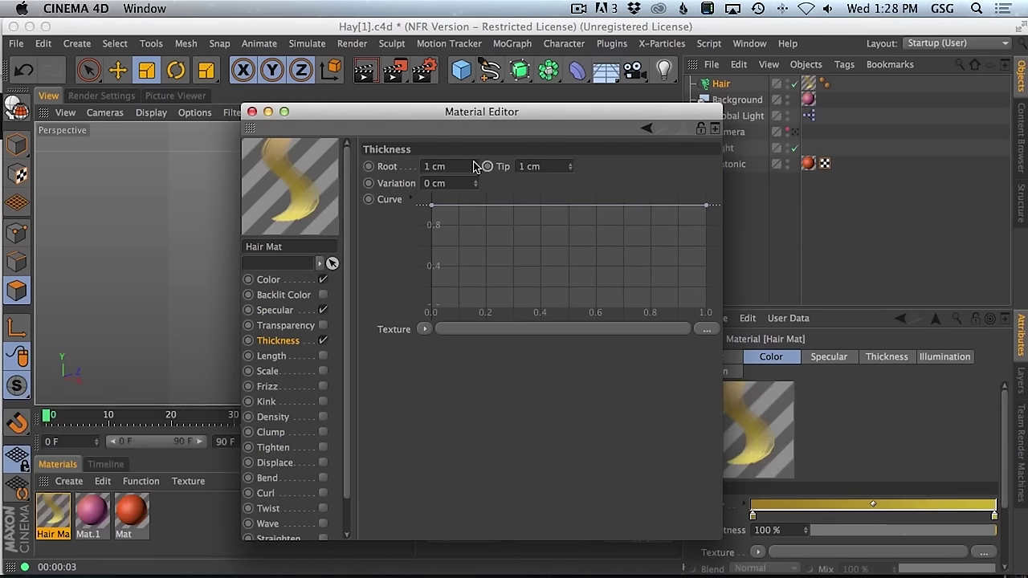
double_click(542, 166)
type(".8")
left_click(618, 172)
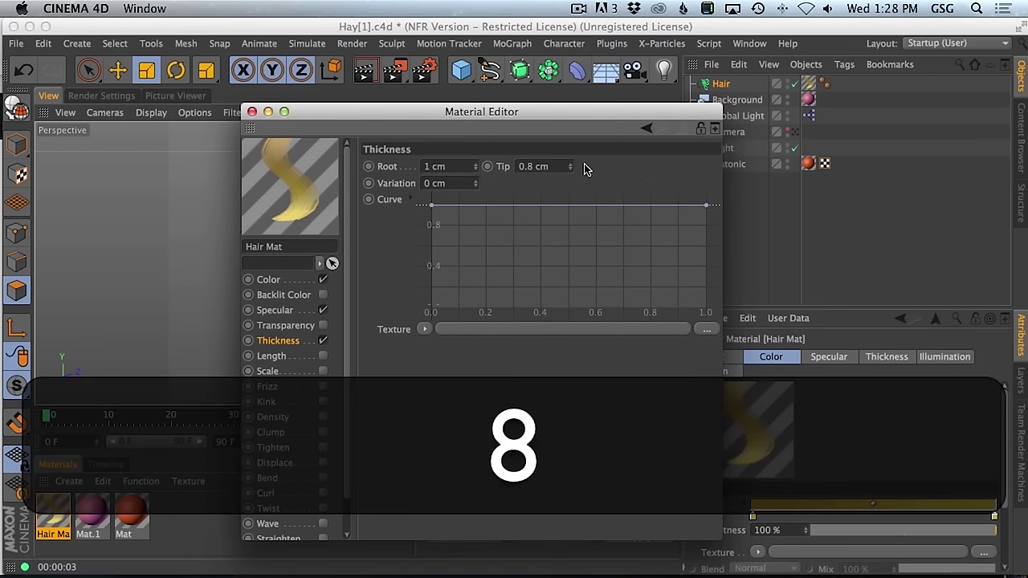
- Enable Scale on the hair material with a 50 % variation and render the view
left_click(323, 371)
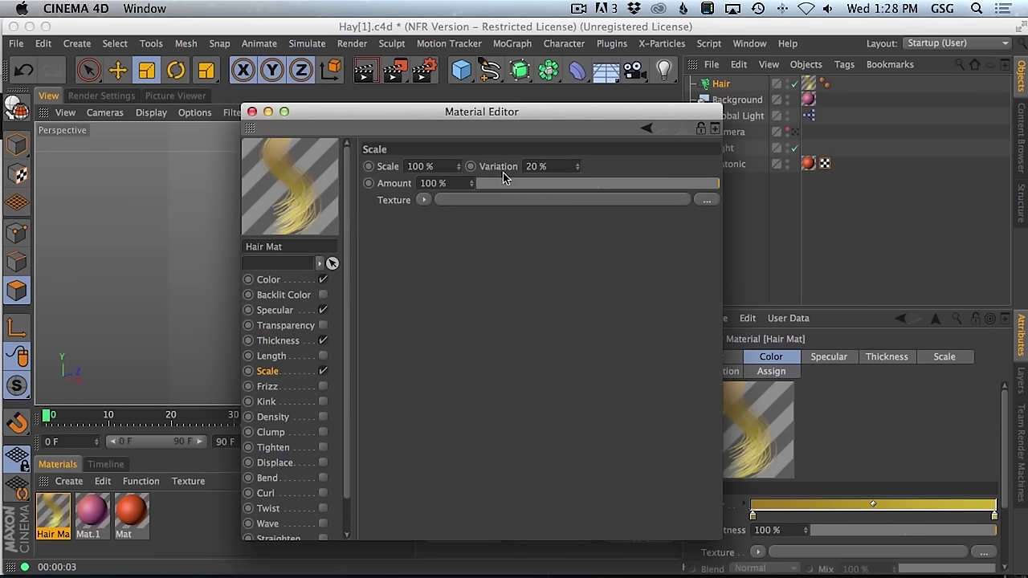
double_click(553, 171)
type("50")
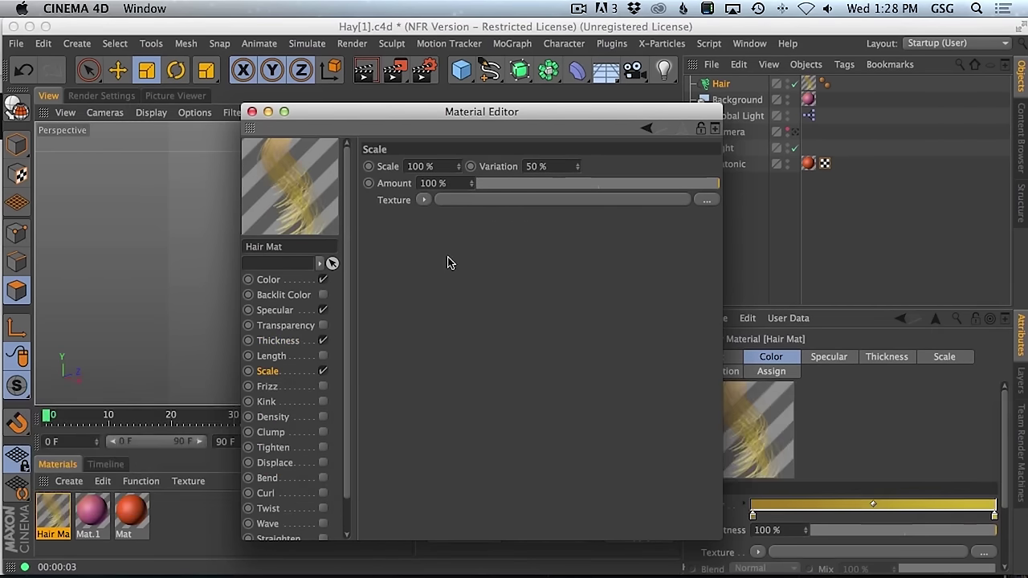
left_click(279, 340)
left_click_drag(452, 111, 452, 399)
key("super+r")
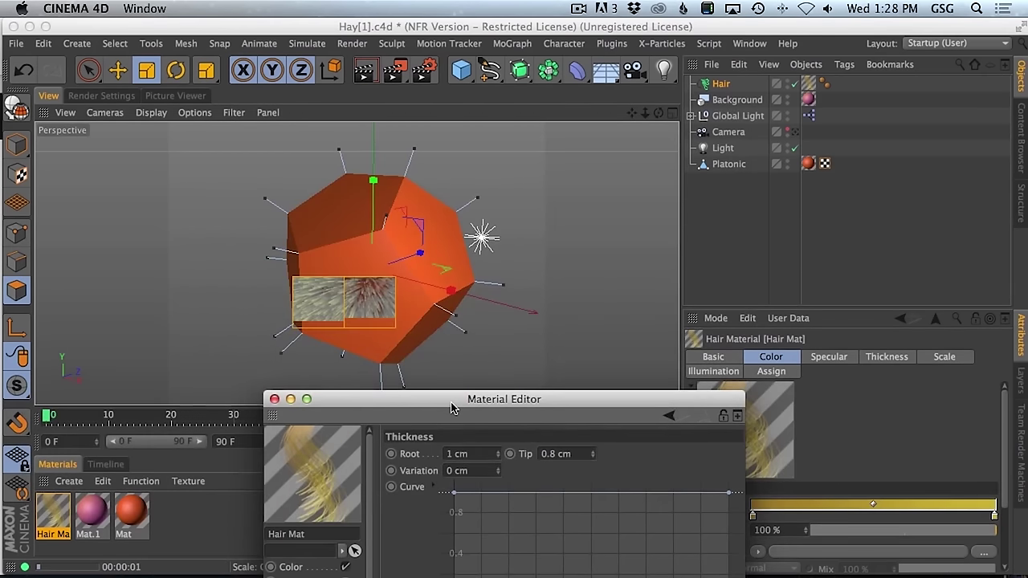
- Lower the Global Light's brightness to 31 % and render the view
left_click_drag(436, 407, 562, 412)
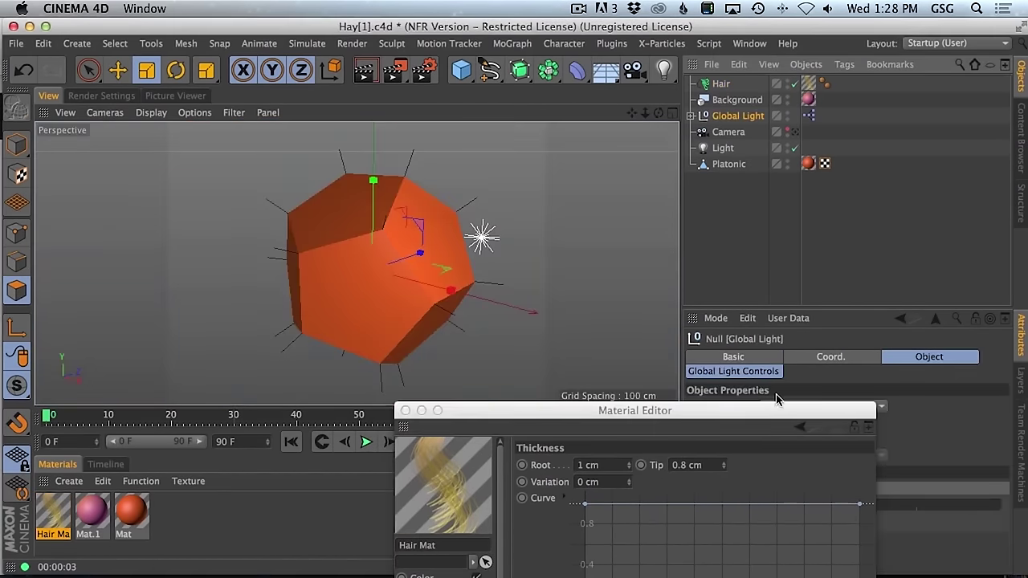
left_click_drag(776, 408, 581, 508)
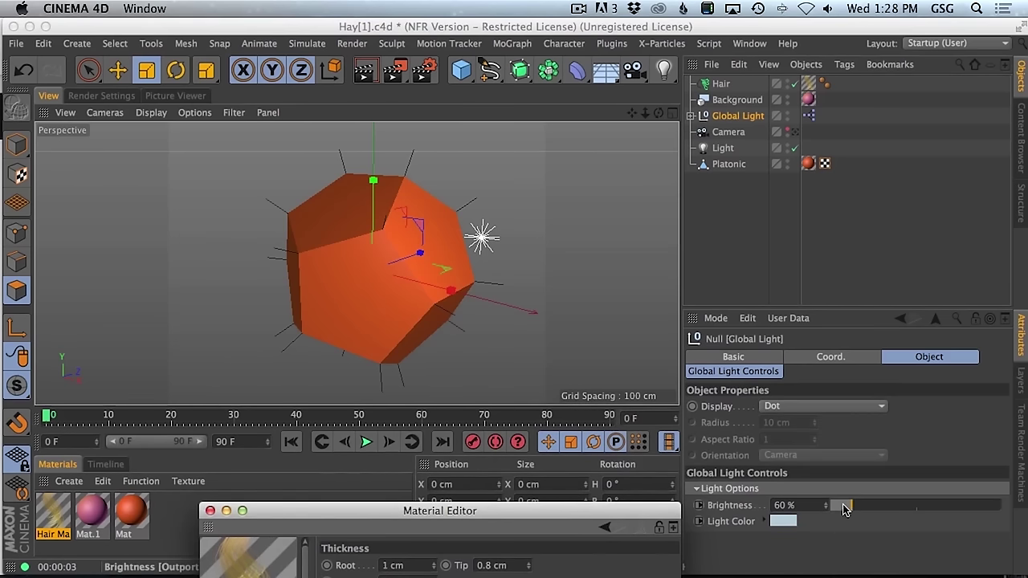
left_click(843, 507)
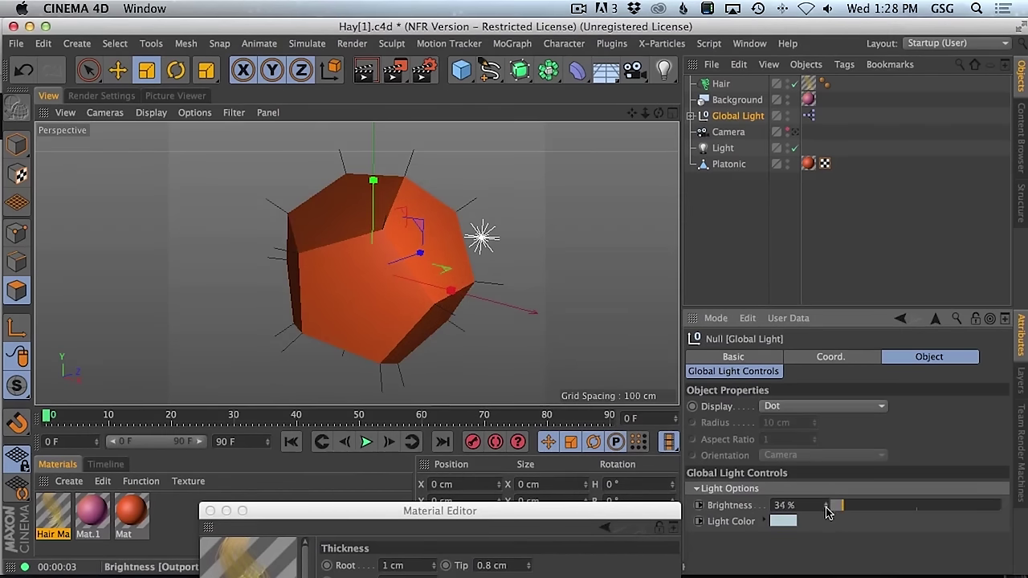
left_click_drag(827, 512, 827, 515)
key("super+r")
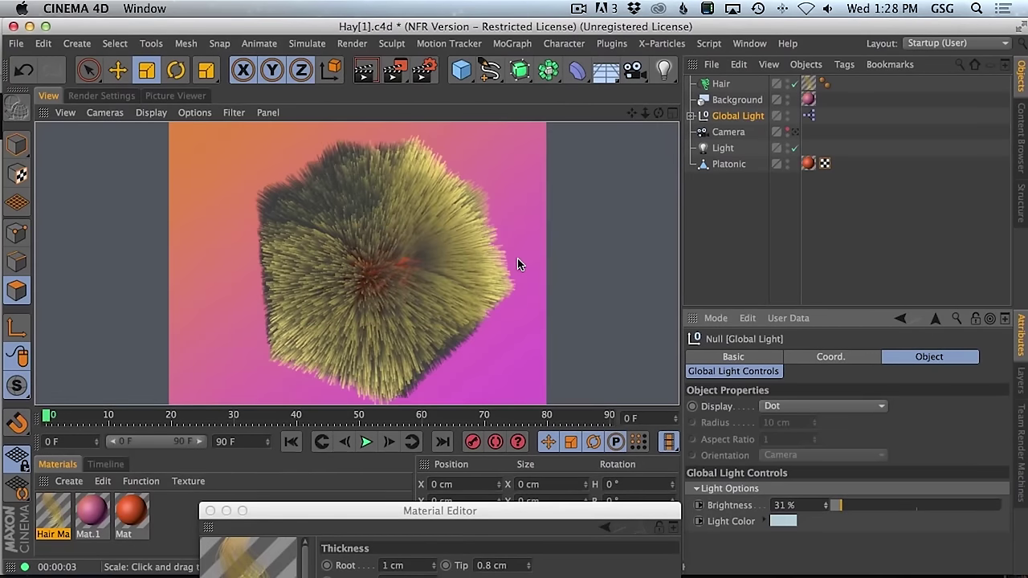
- Set the hair material's root thickness to 4 cm and tip thickness to 3.8 cm, and render the view
left_click_drag(556, 512, 714, 129)
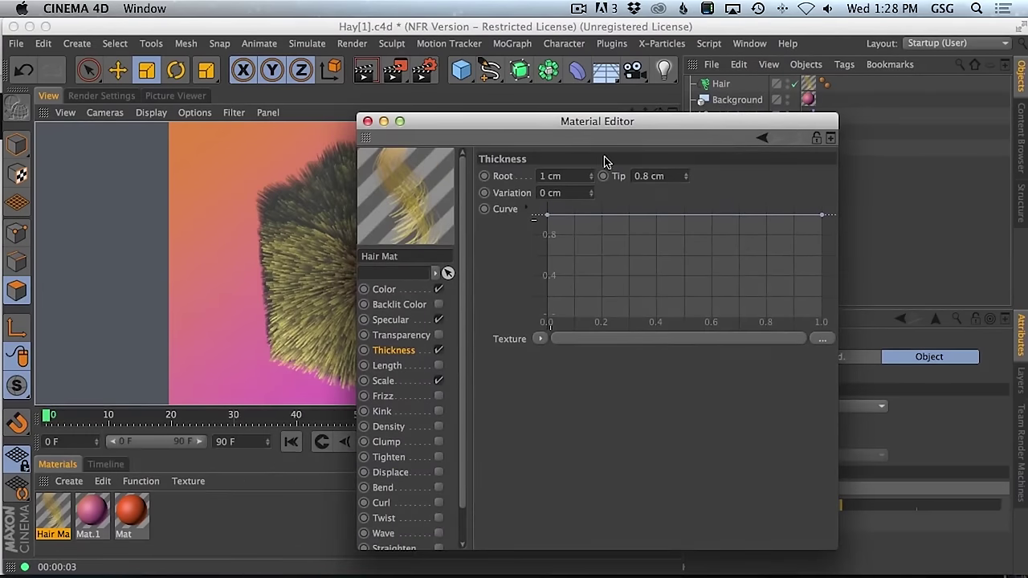
double_click(575, 177)
type("4")
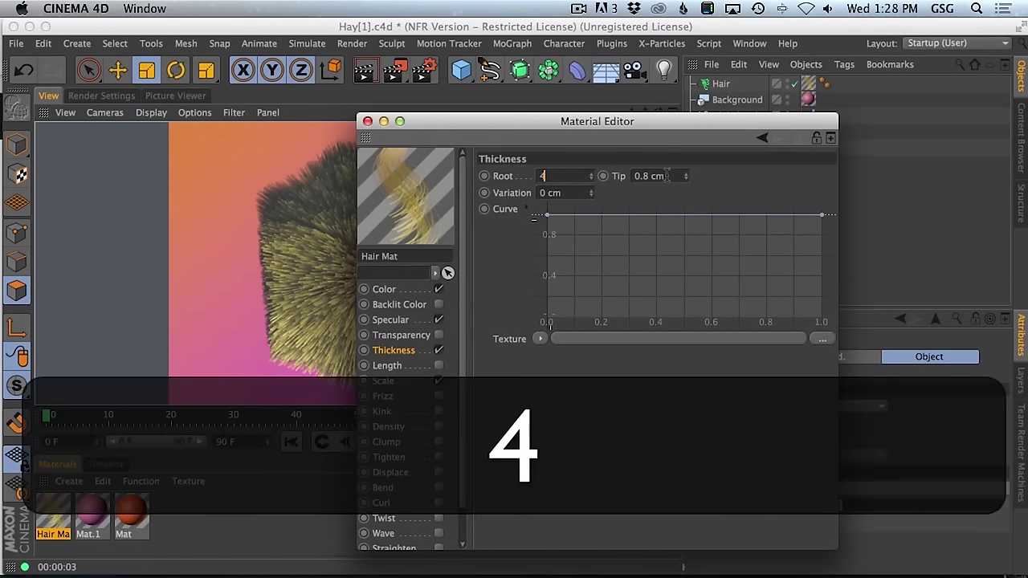
double_click(638, 176)
type("3")
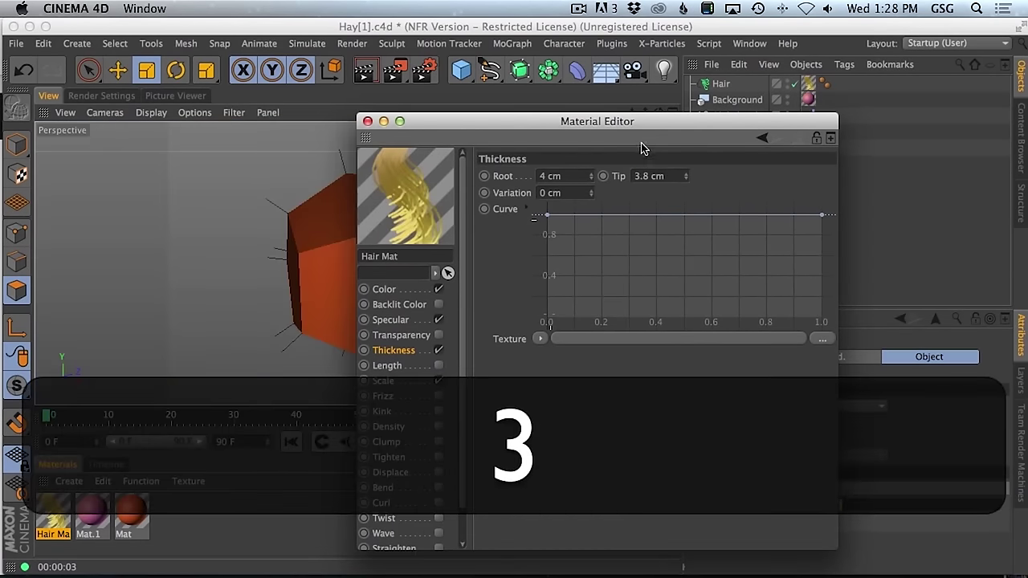
left_click_drag(615, 126, 645, 374)
key("super+r")
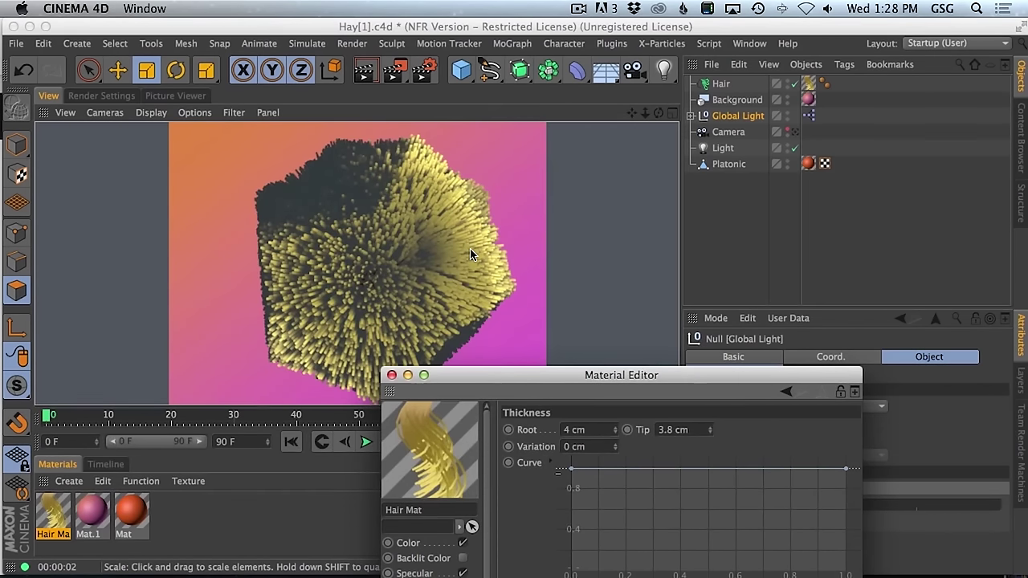
- Try Frizz and Kink with their default values on the hair material and render the view
left_click_drag(520, 383, 528, 116)
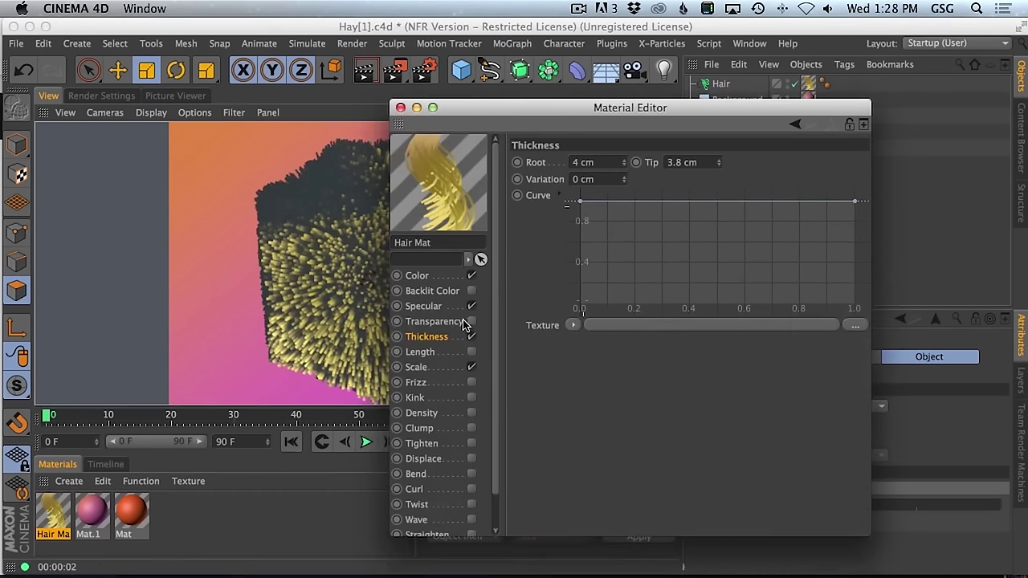
left_click(471, 383)
scroll(446, 431, "down", 2)
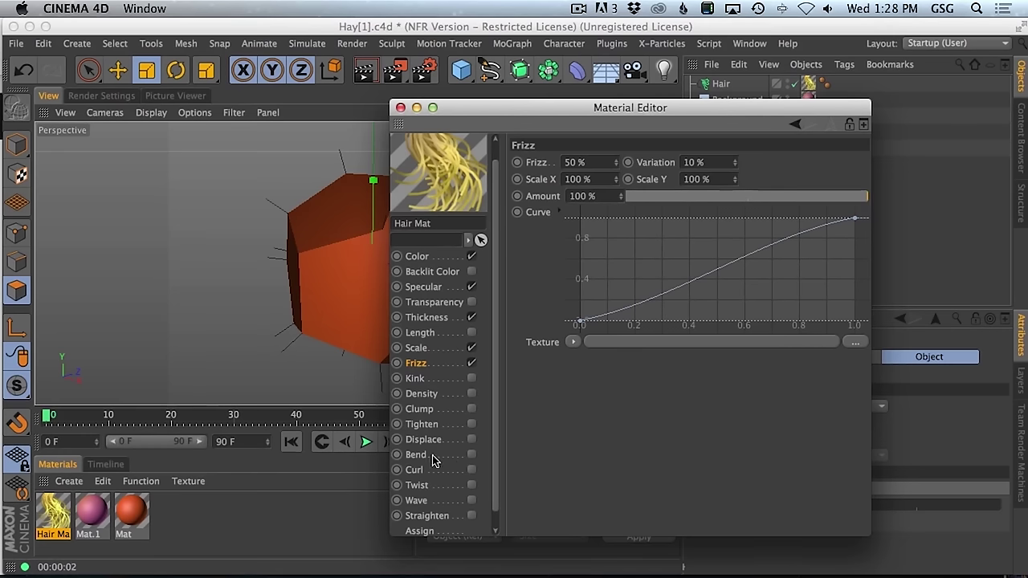
left_click(471, 378)
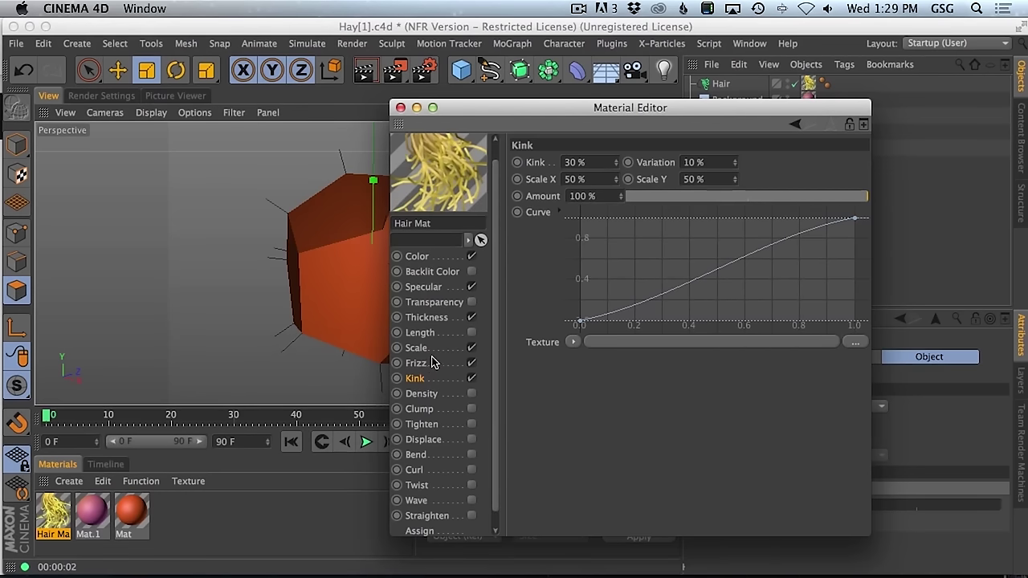
key("super+r")
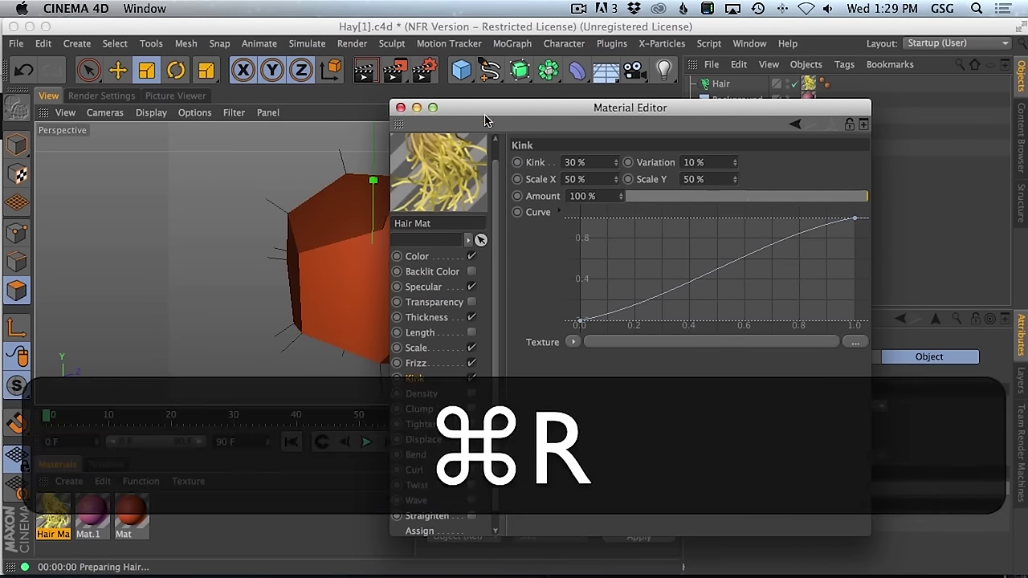
left_click_drag(483, 111, 505, 368)
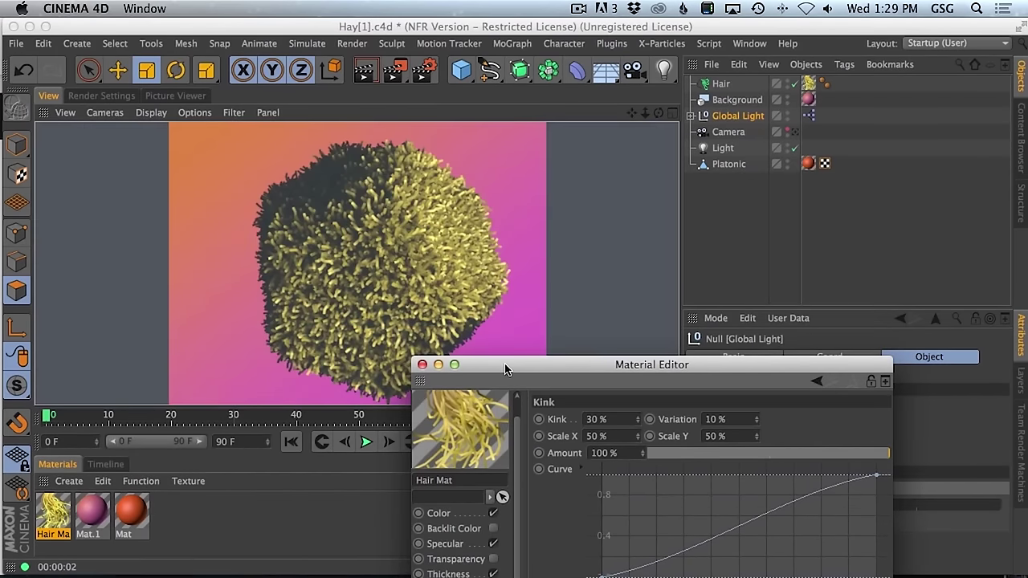
- Disable Frizz and Kink on the hair material and close the material editor
left_click_drag(499, 366, 513, 176)
left_click(507, 432)
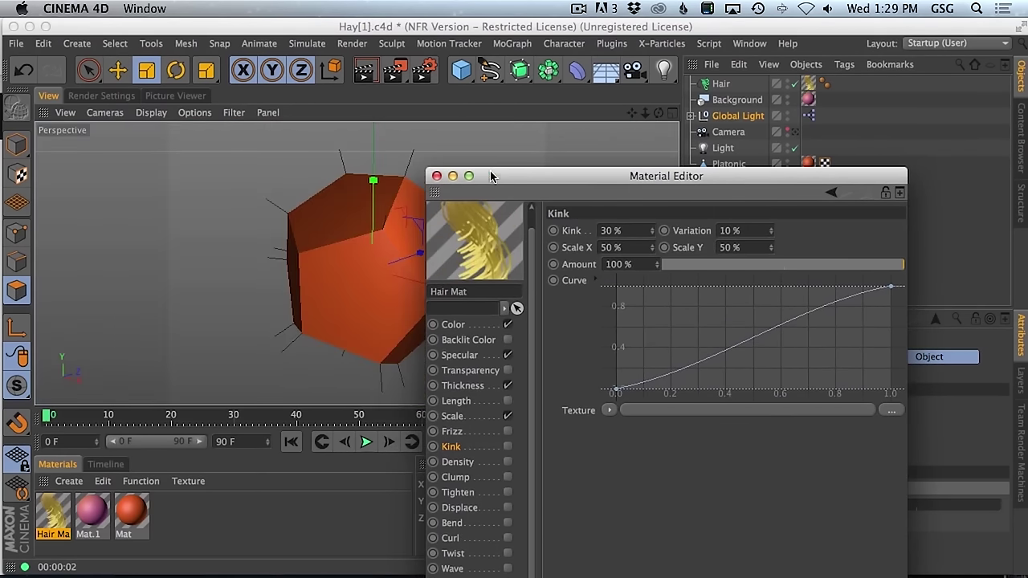
left_click(436, 175)
- Root the Hair object's guides by Polygon Area and raise the guide count to 210
left_click_drag(423, 227, 437, 205, "alt")
left_click(720, 84)
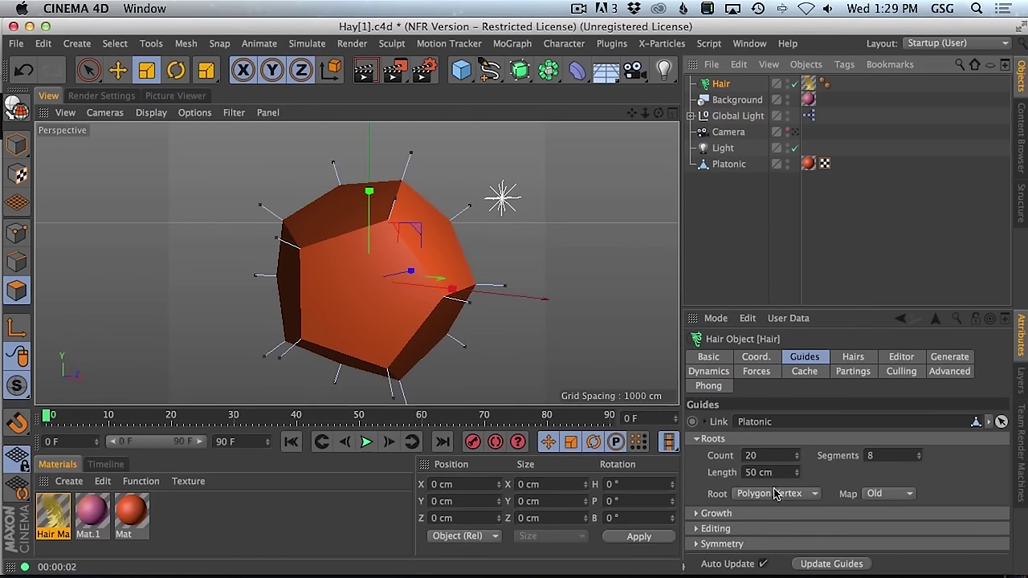
left_click(773, 494)
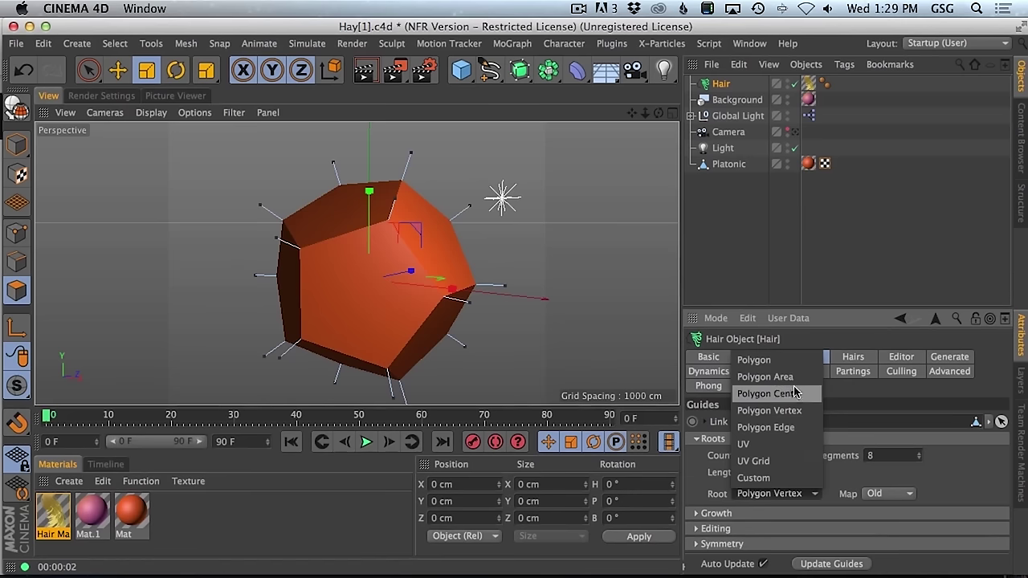
left_click(864, 484)
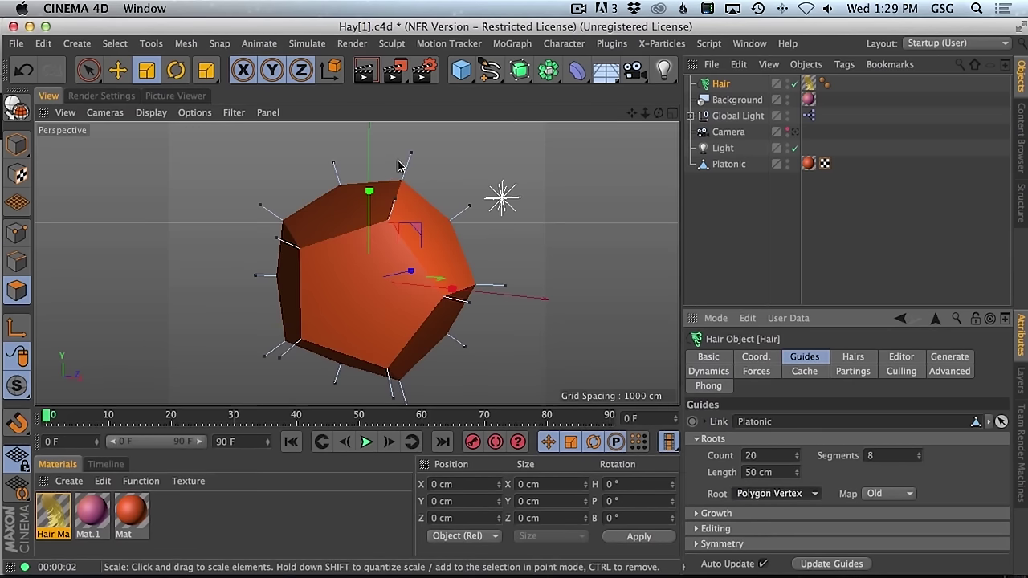
left_click(771, 495)
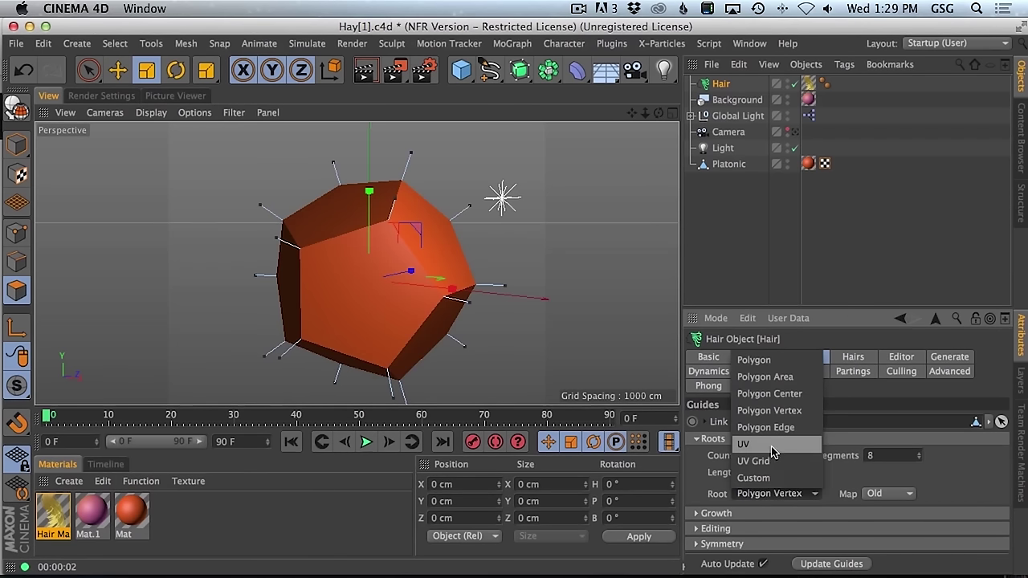
left_click(791, 377)
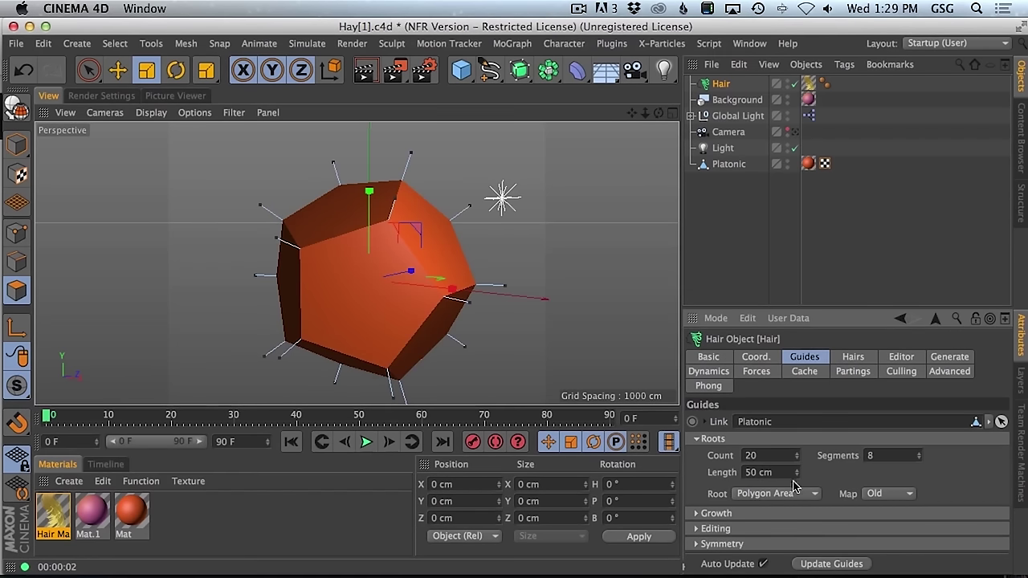
left_click_drag(797, 456, 798, 361)
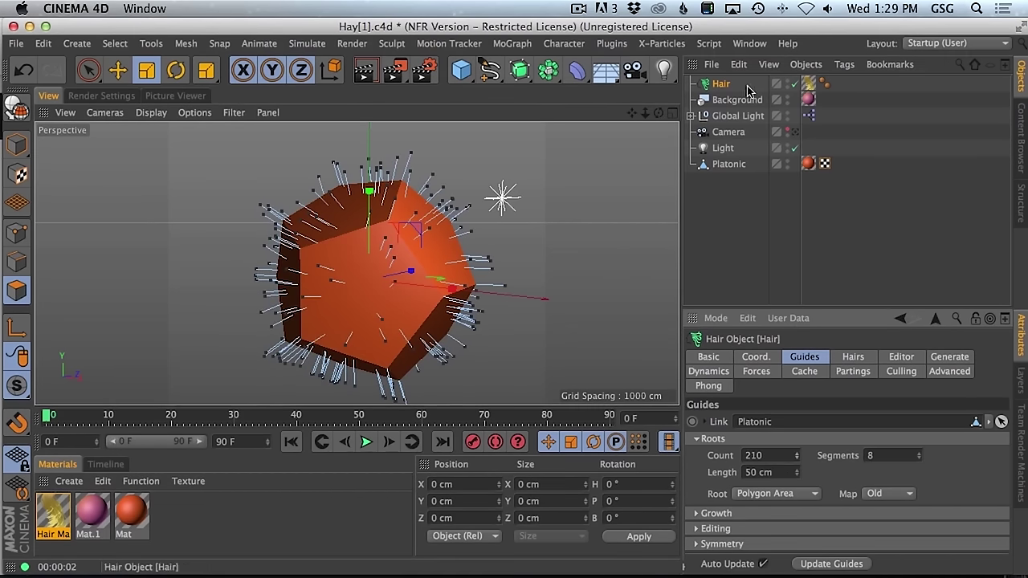
- Untriangulate all polygons of the Platonic object into N-gons, evaluating the angle at 11
left_click(720, 165)
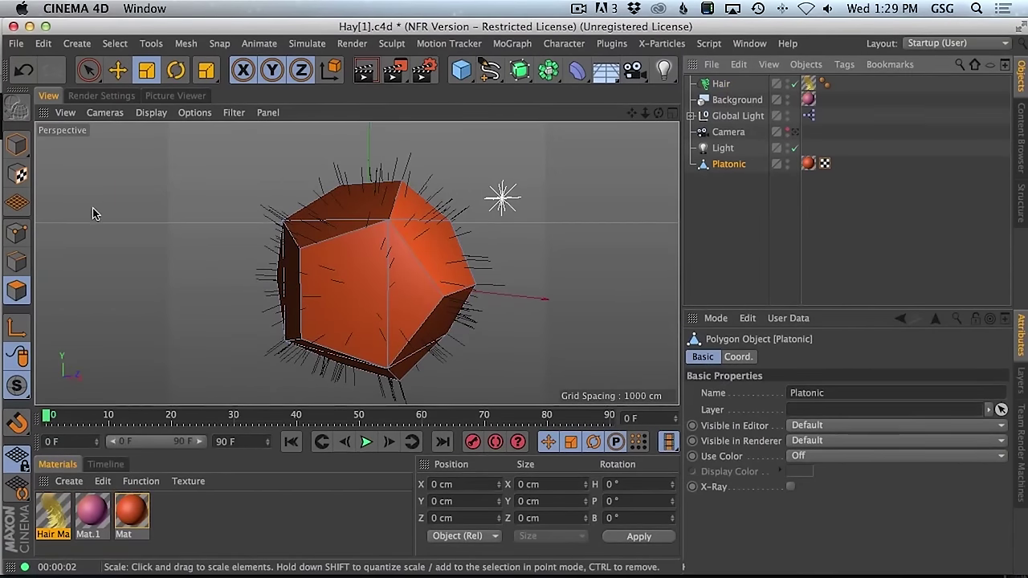
left_click(16, 289)
key("super+a")
left_click_drag(379, 268, 393, 289, "alt")
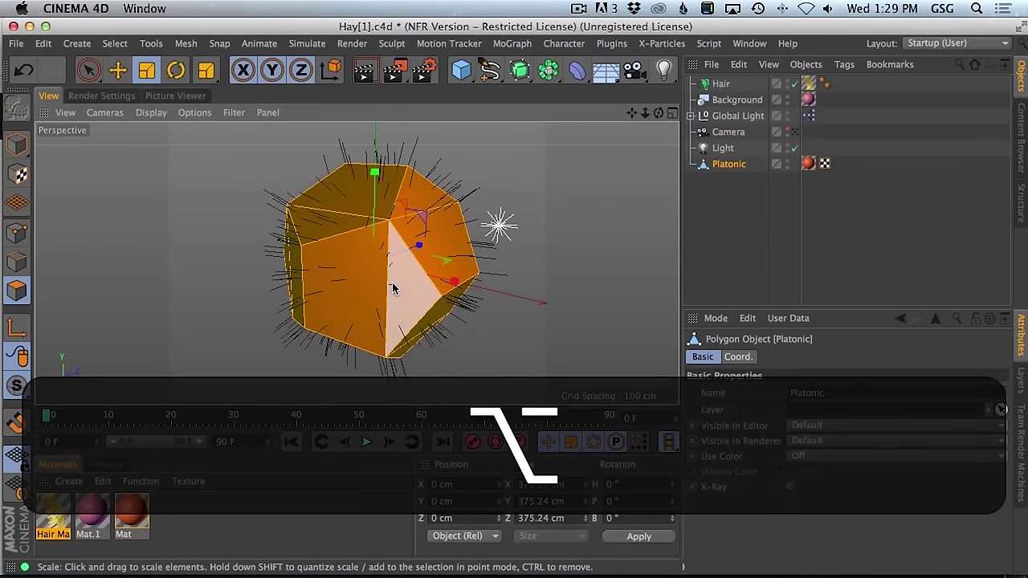
right_click(395, 297)
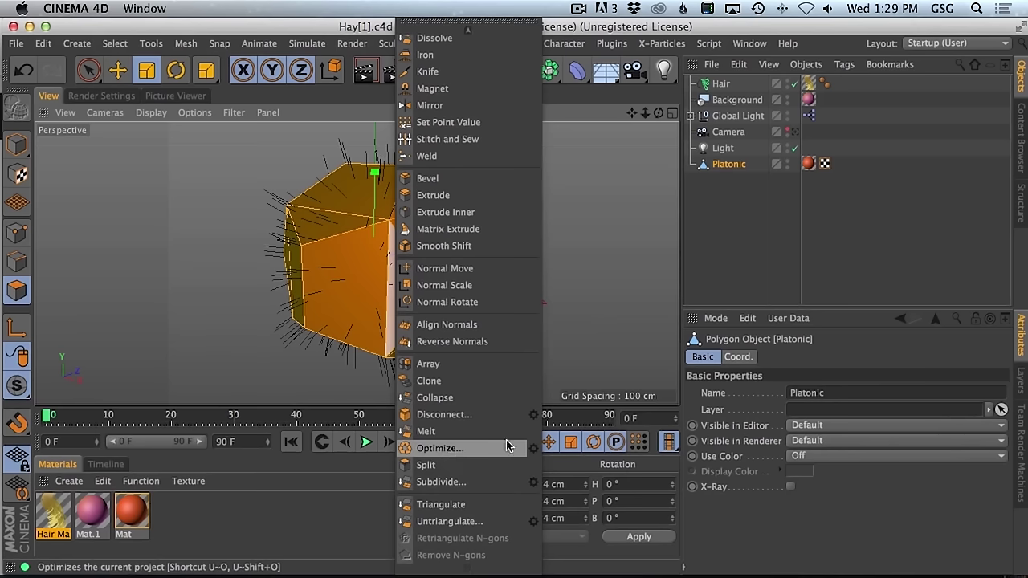
left_click(533, 521)
type("11")
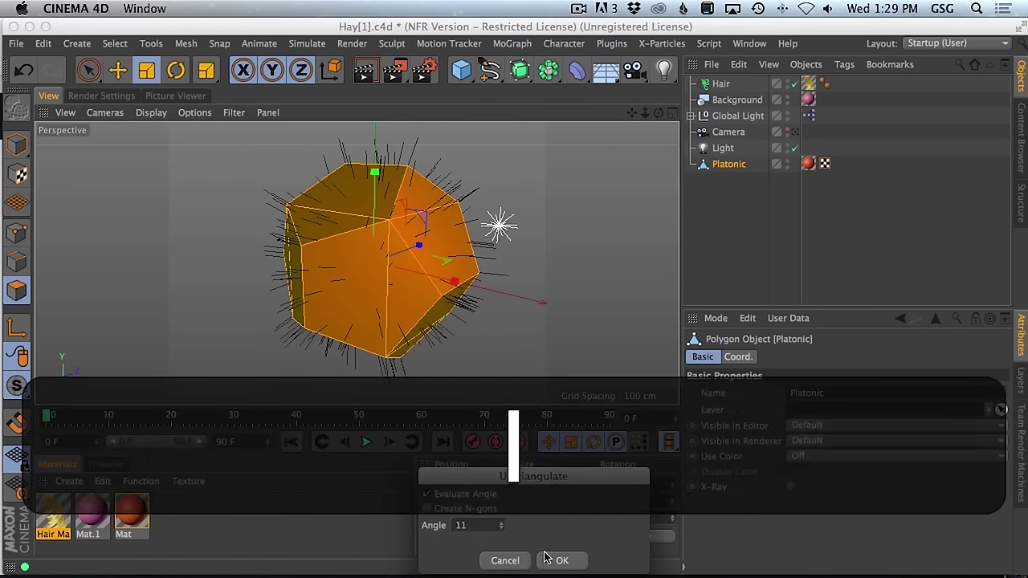
key("Tab")
left_click(563, 560)
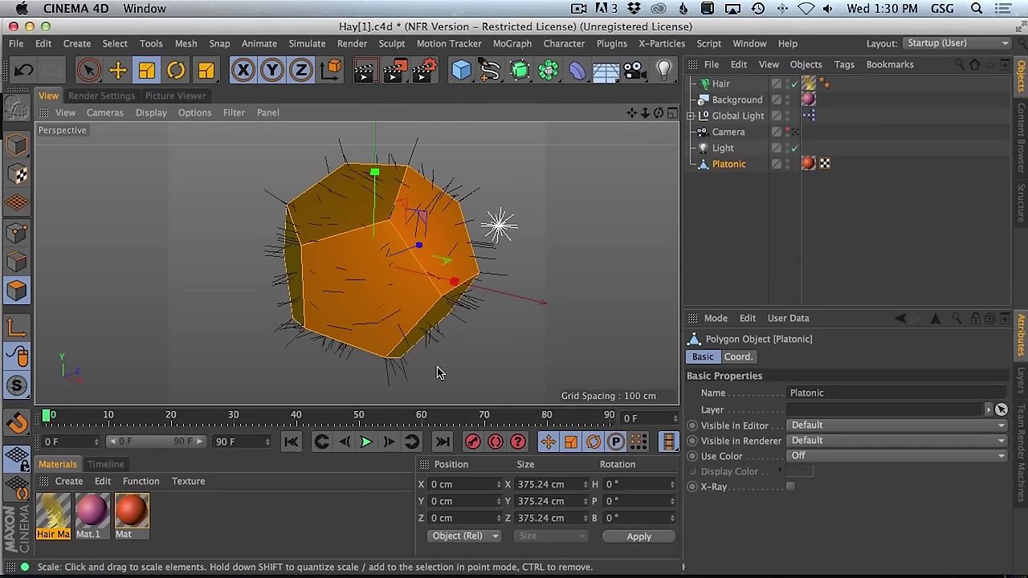
- Subdivide all faces of the Platonic three times with a subdivision of 1 and no smoothing
right_click(393, 269)
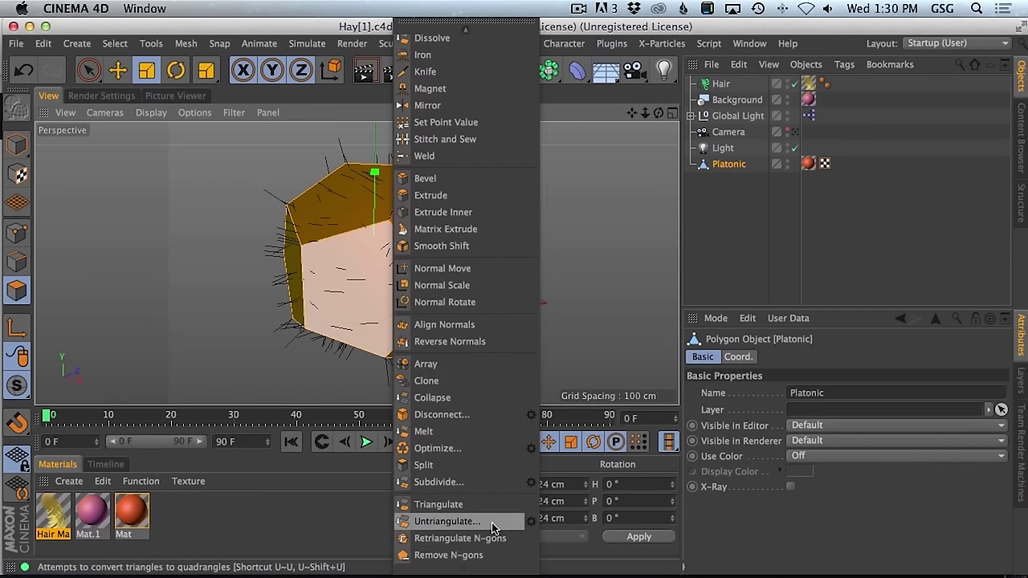
left_click(532, 484)
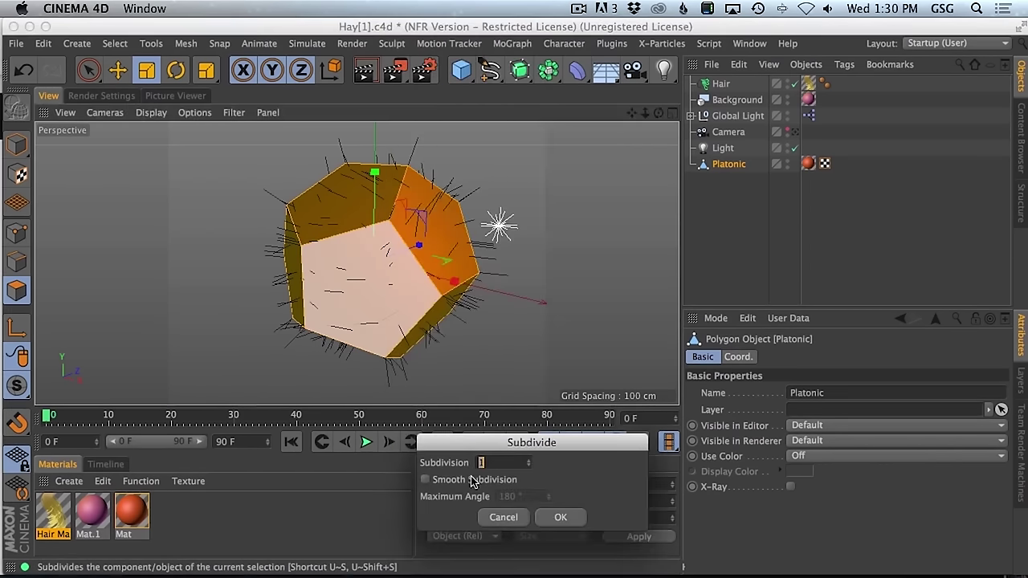
left_click(560, 517)
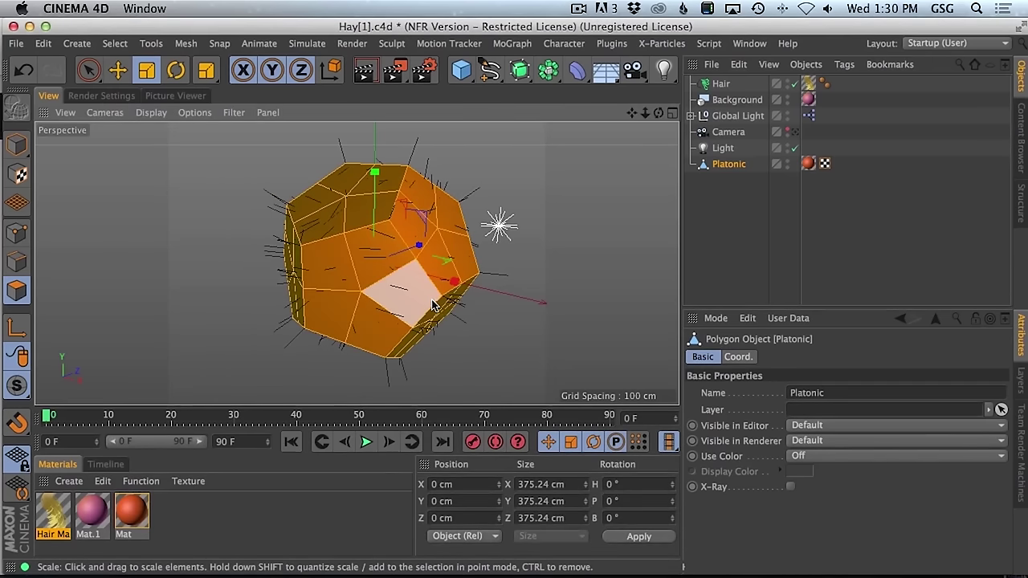
right_click(433, 305)
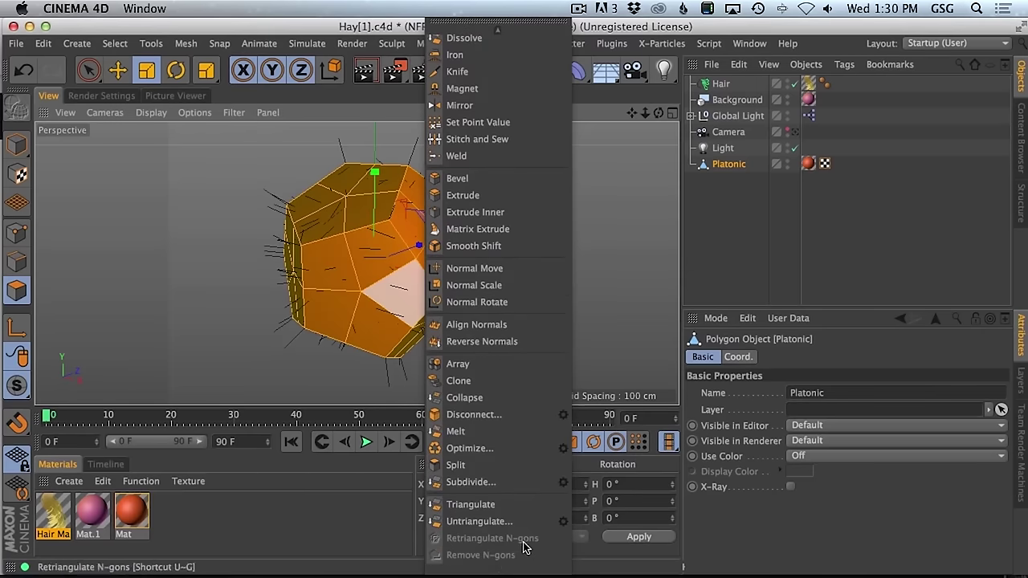
left_click(481, 482)
right_click(409, 305)
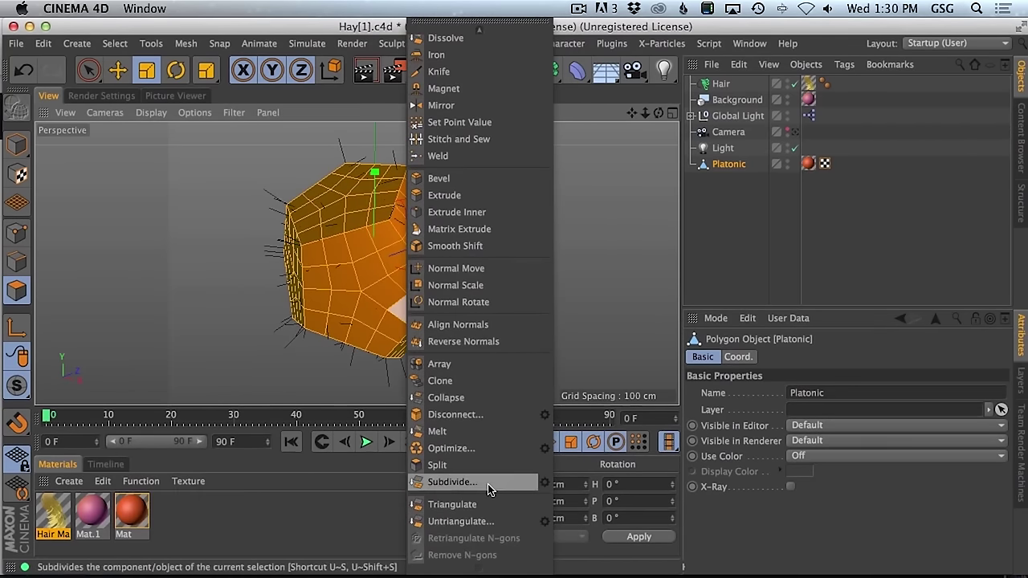
left_click(456, 481)
- Regrow the Hair object's guides on the subdivided Platonic using the guide editing options
left_click(720, 83)
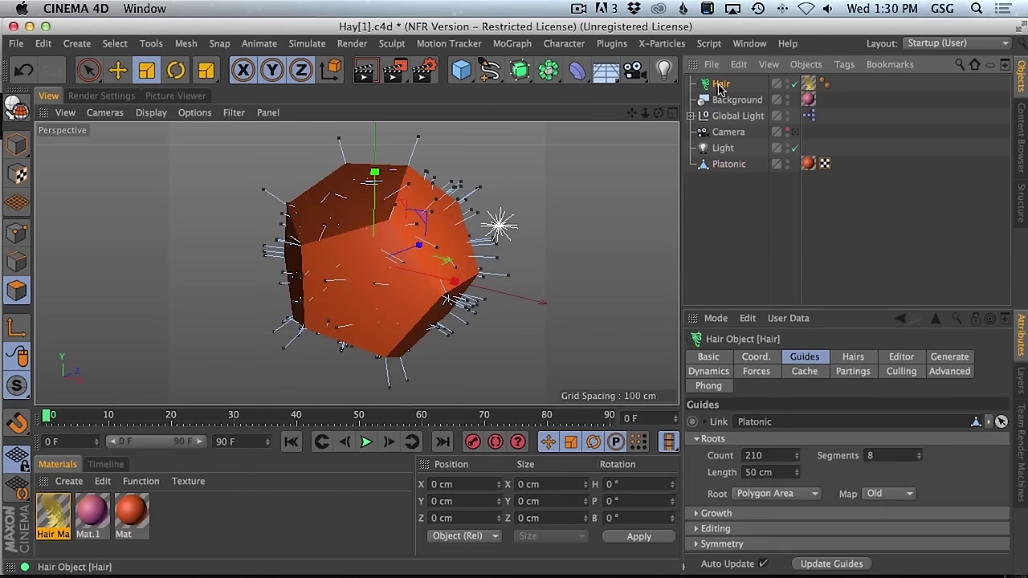
left_click(731, 163)
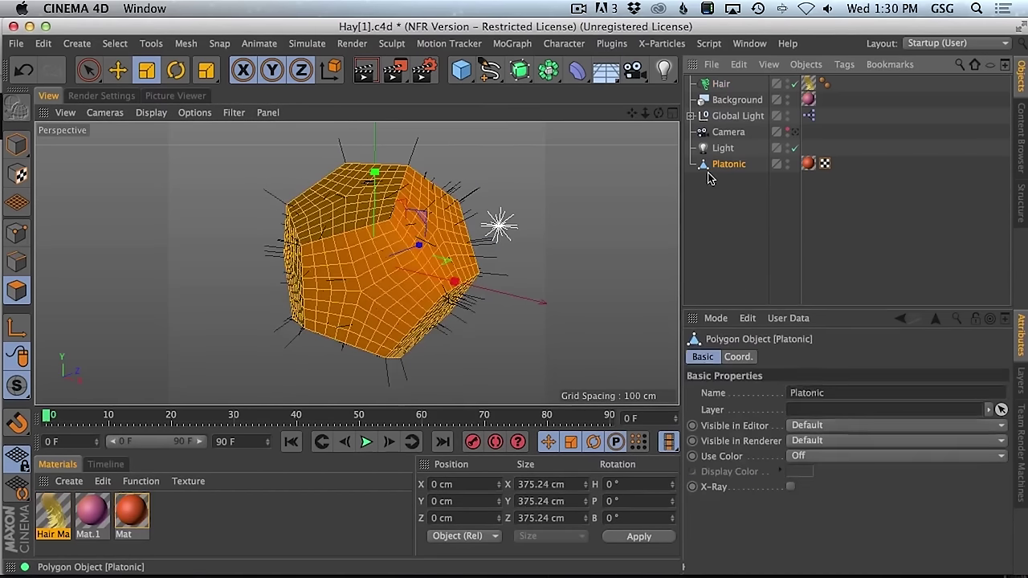
left_click(706, 84)
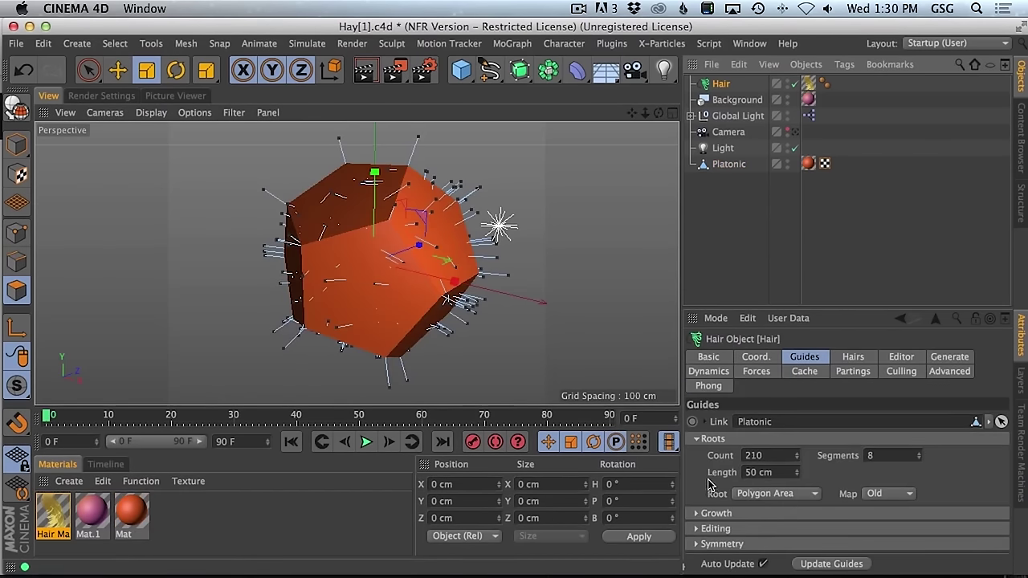
left_click(715, 528)
scroll(708, 498, "down", 3)
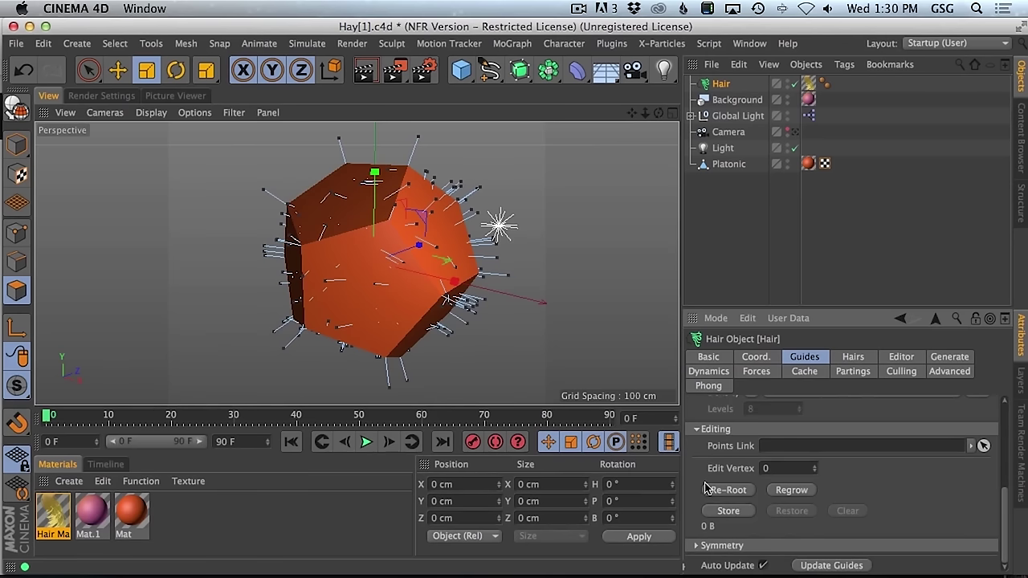
scroll(708, 478, "up", 3)
left_click_drag(755, 310, 750, 195)
scroll(713, 357, "up", 2)
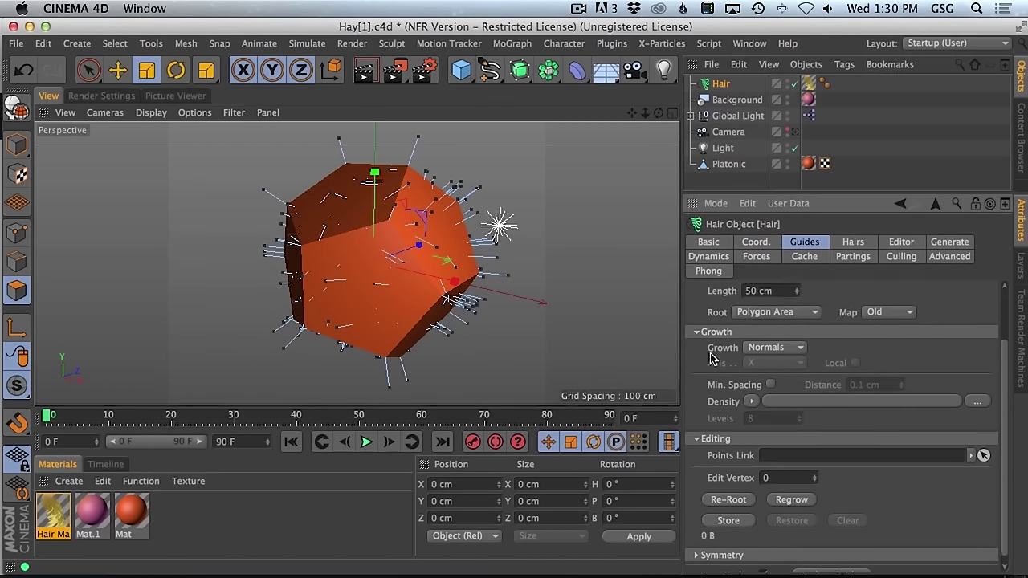
left_click(791, 509)
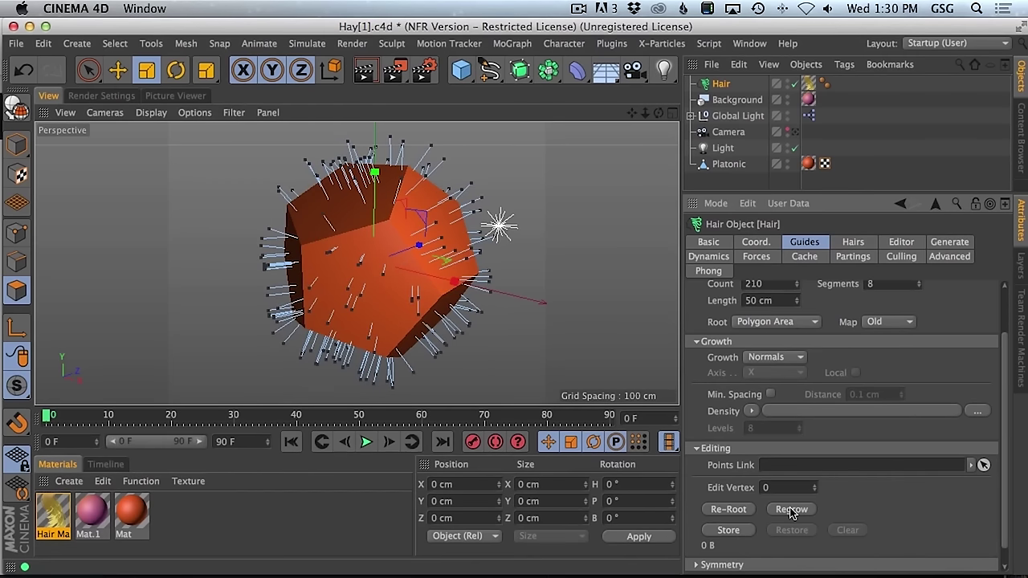
left_click_drag(395, 287, 413, 271, "alt")
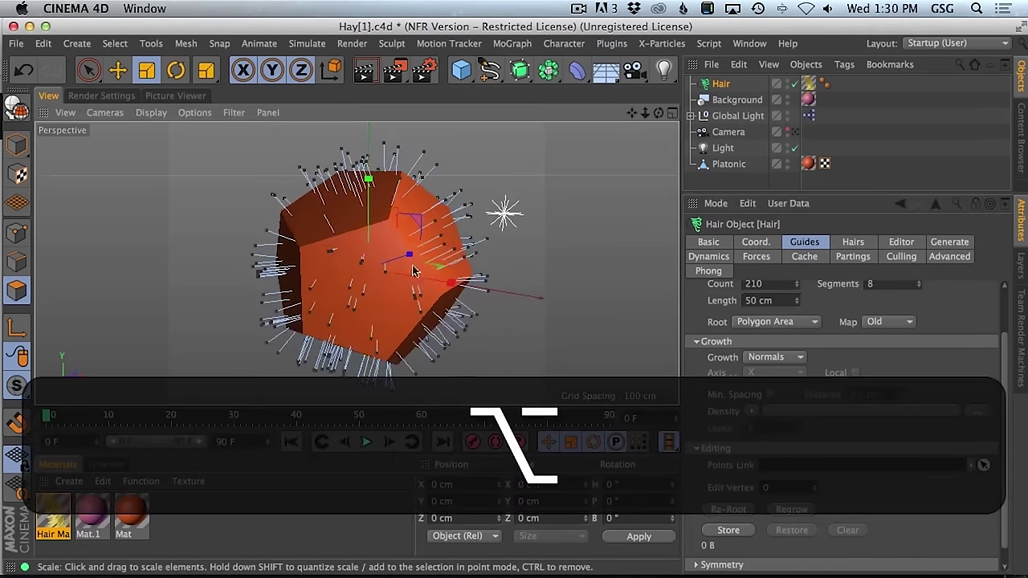
- Root the hair guides by Polygon Center, raise the guide count to 960 and regrow them
left_click(767, 321)
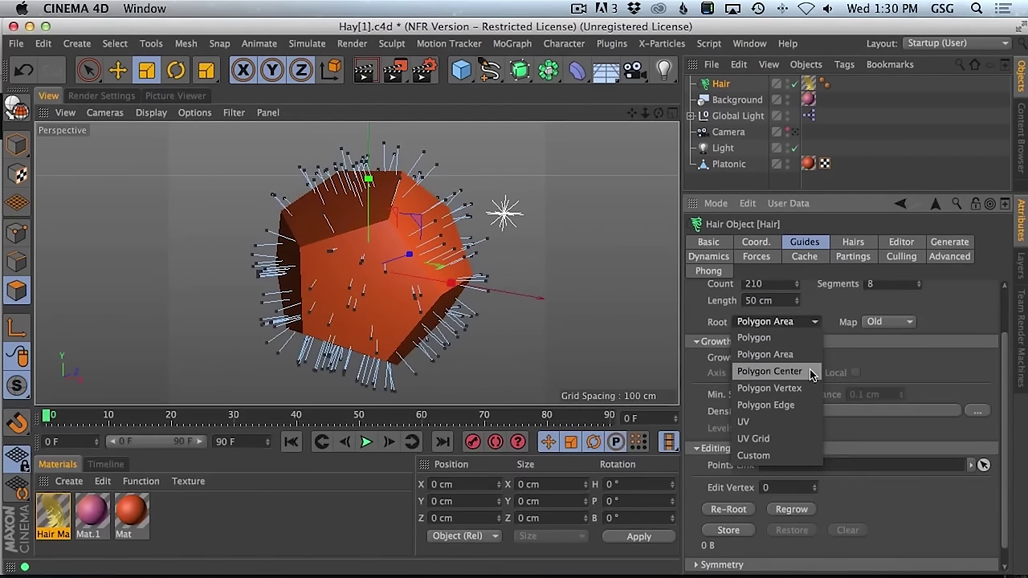
left_click(803, 370)
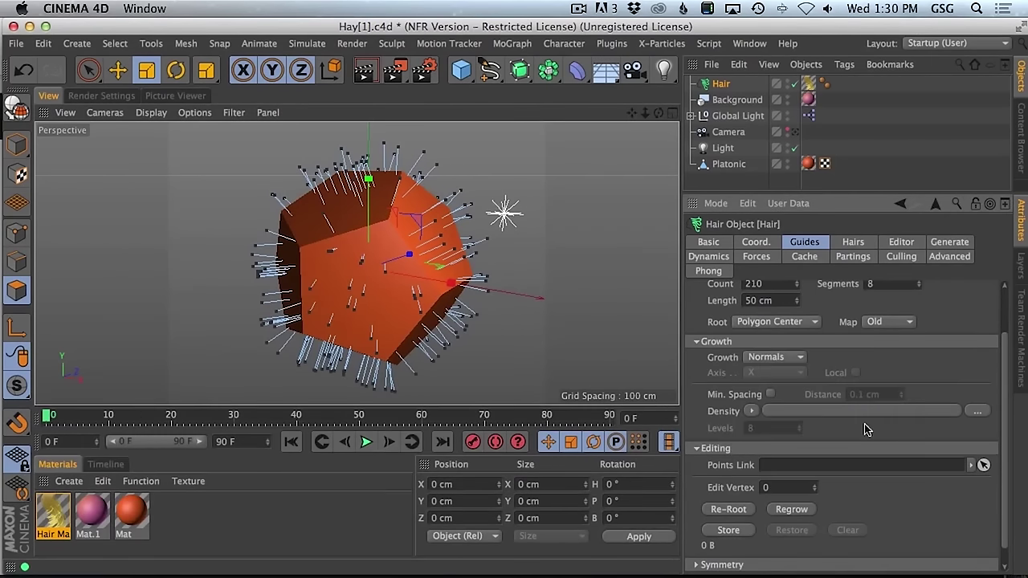
left_click(791, 509)
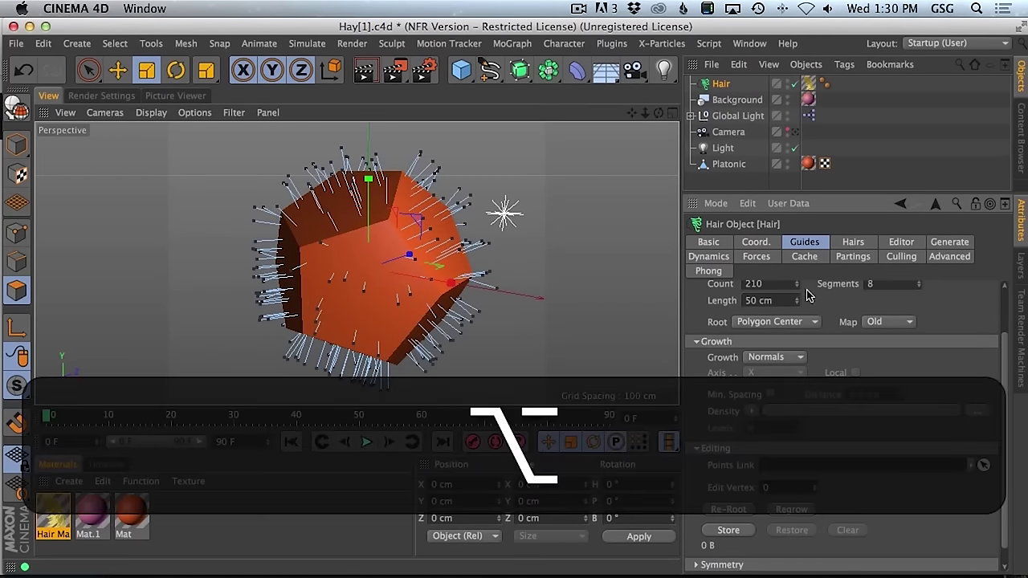
left_click_drag(796, 284, 884, 283)
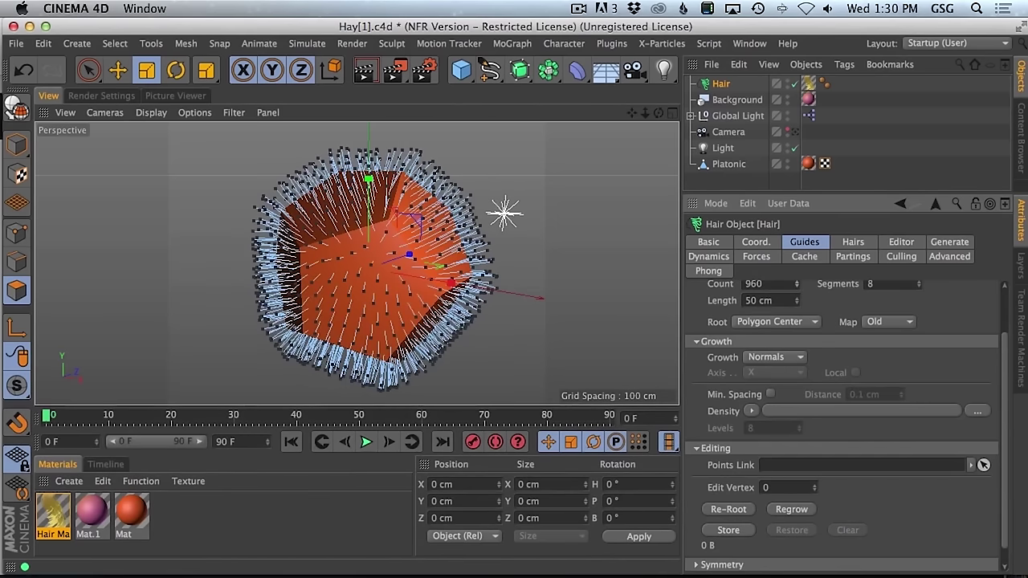
left_click(799, 511)
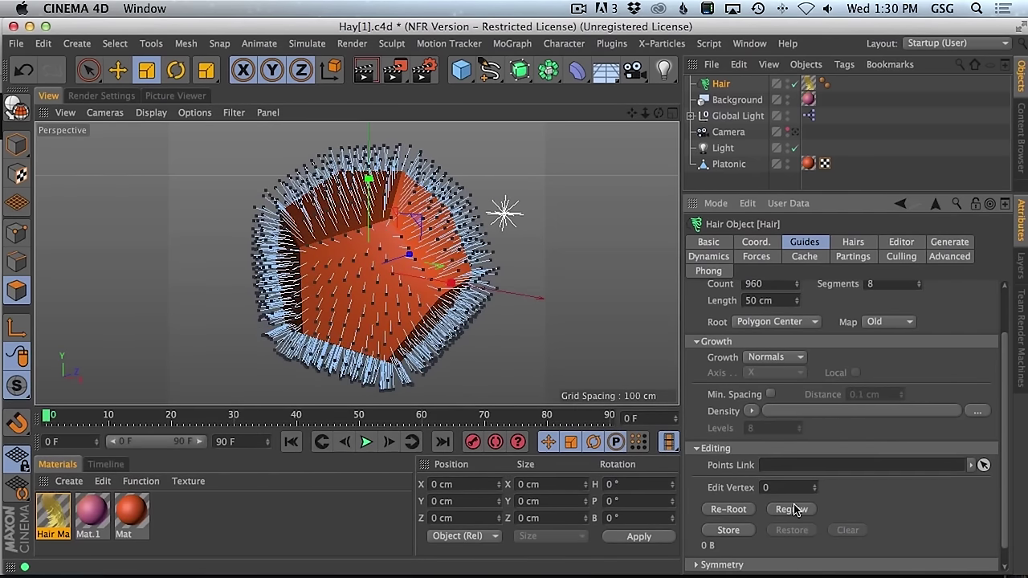
left_click_drag(514, 241, 453, 241, "alt")
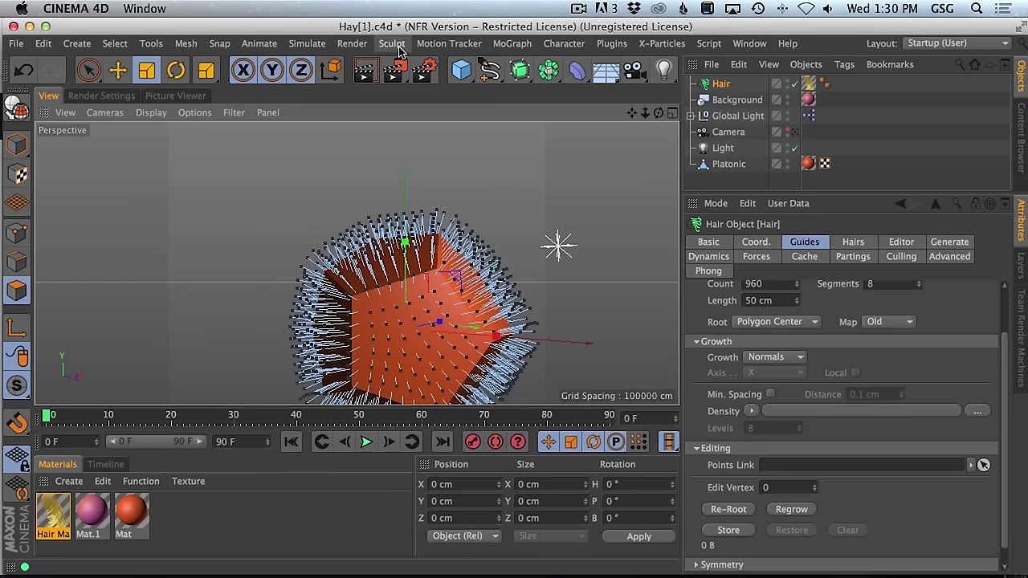
- Tear off the Hair Tools as a floating palette and place it beside the model in the viewport
left_click(307, 43)
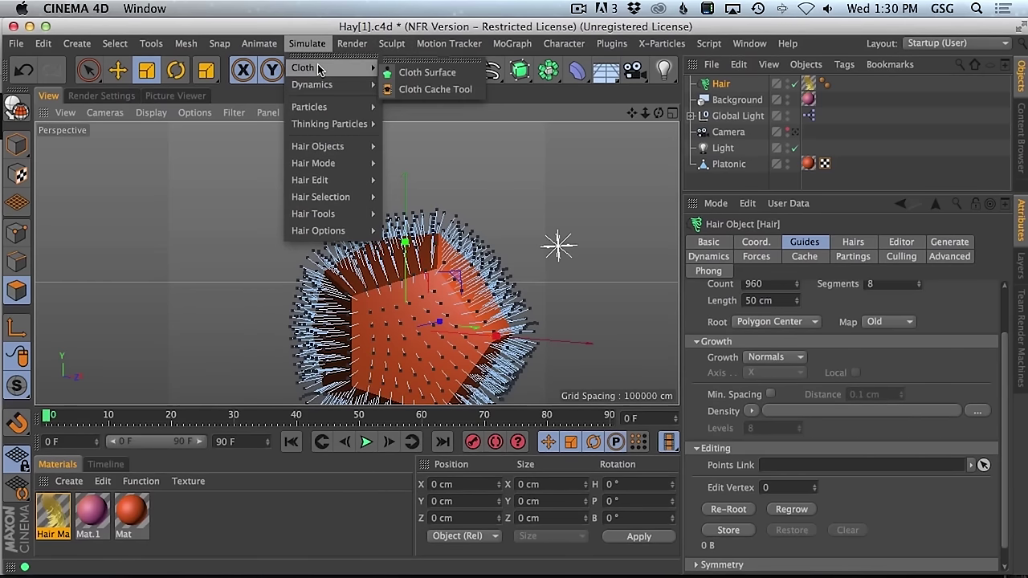
mouse_move(318, 82)
mouse_move(350, 163)
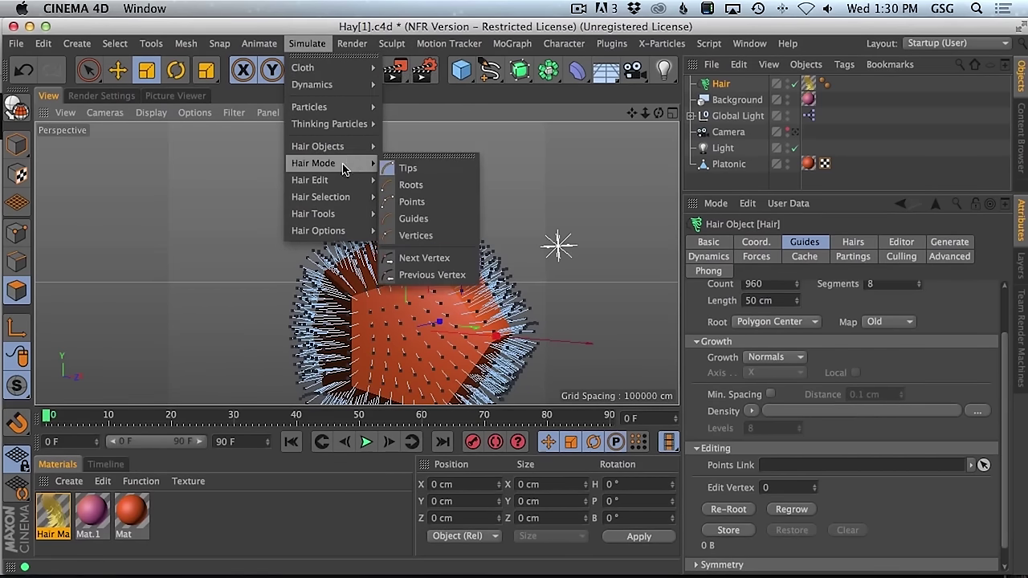
mouse_move(335, 184)
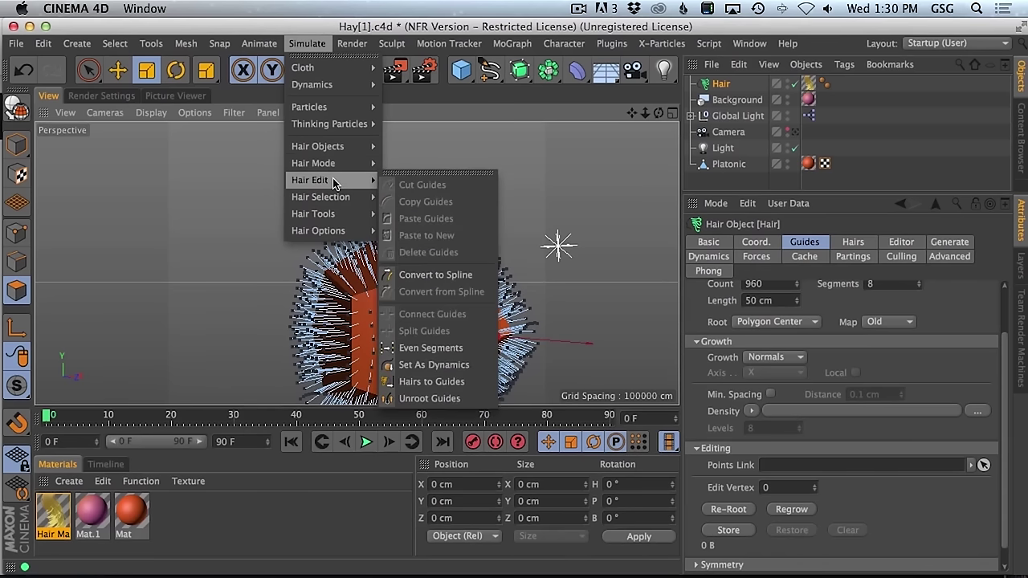
mouse_move(333, 215)
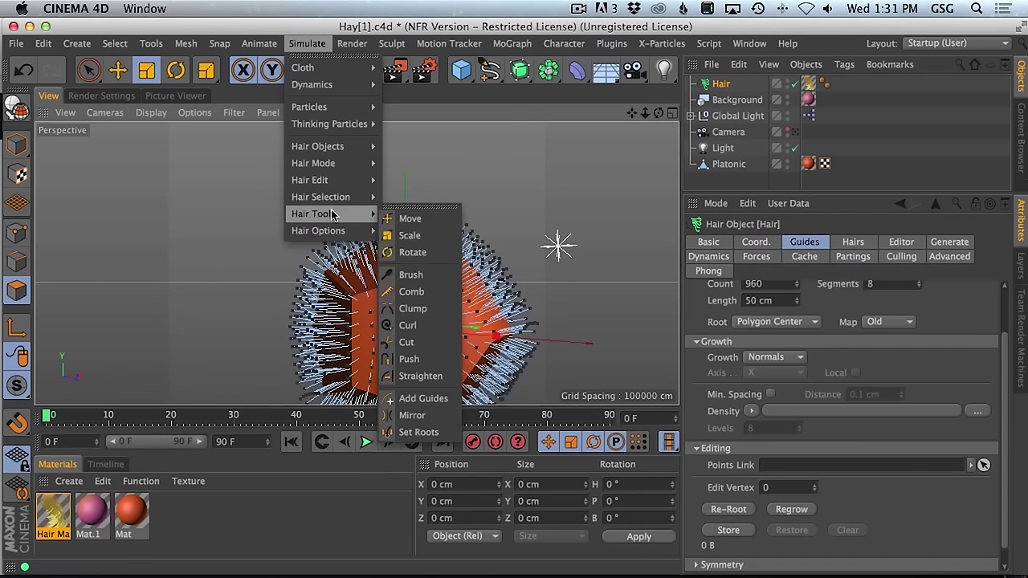
left_click(418, 206)
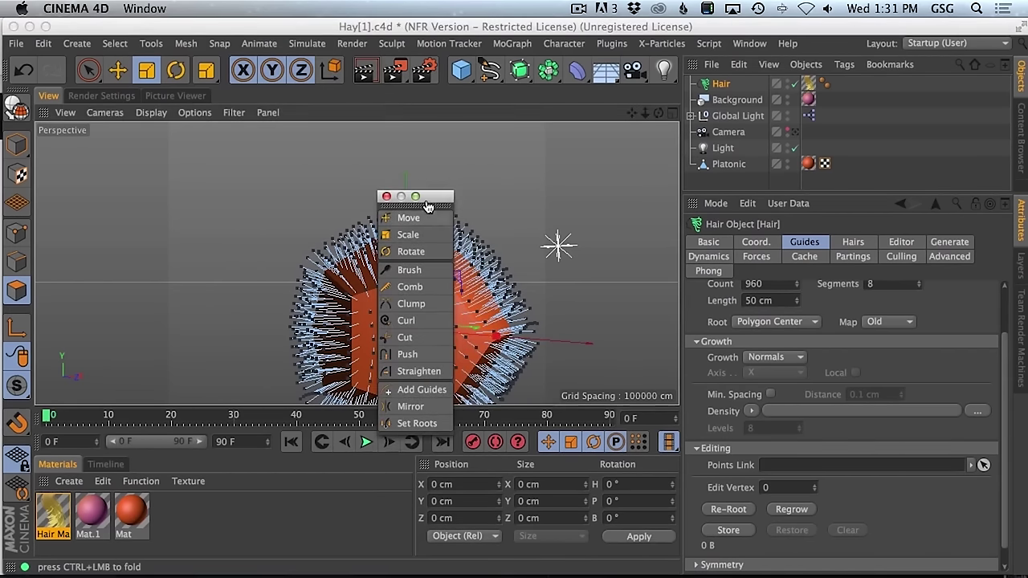
left_click_drag(432, 199, 237, 132)
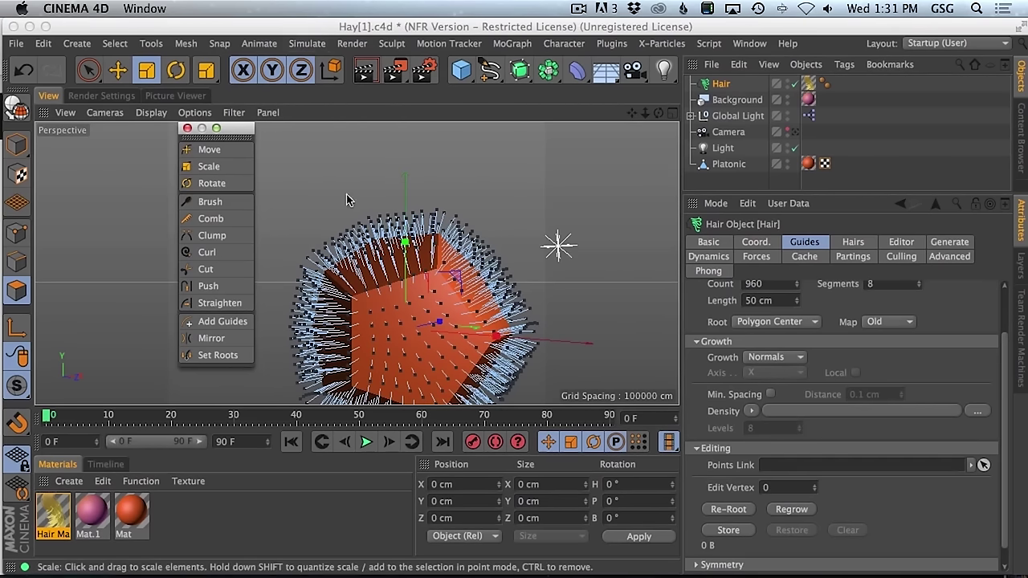
- Switch to Safari to examine the straw direction in the Pferdefest 2014 artwork, and return to Cinema 4D
key("super+Tab")
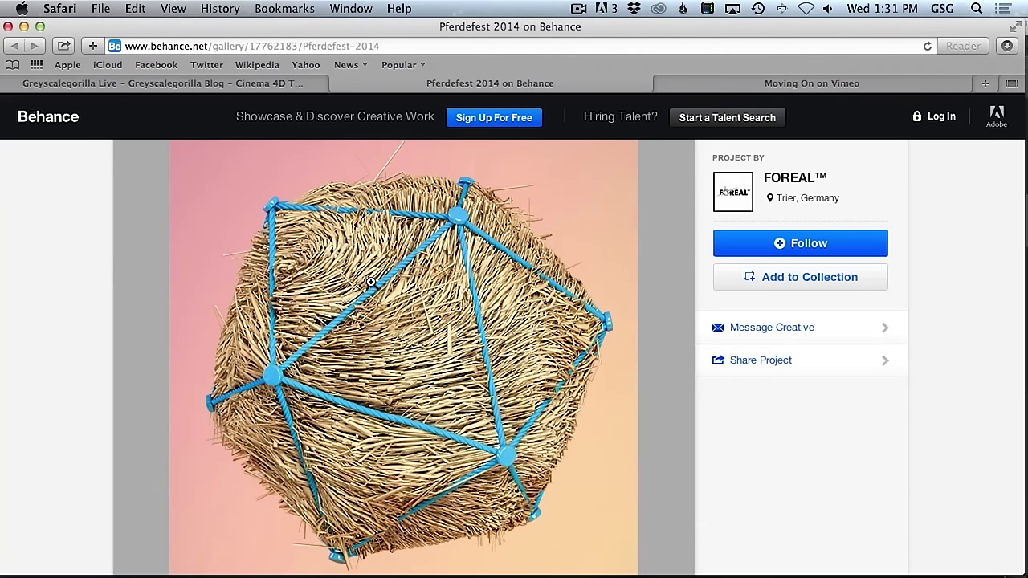
key("super+Tab")
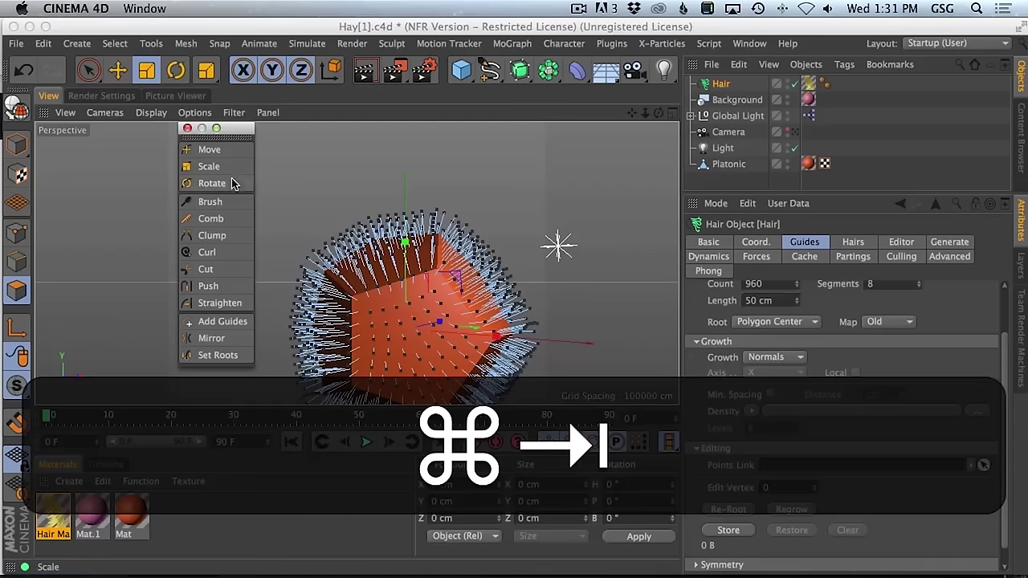
left_click(307, 43)
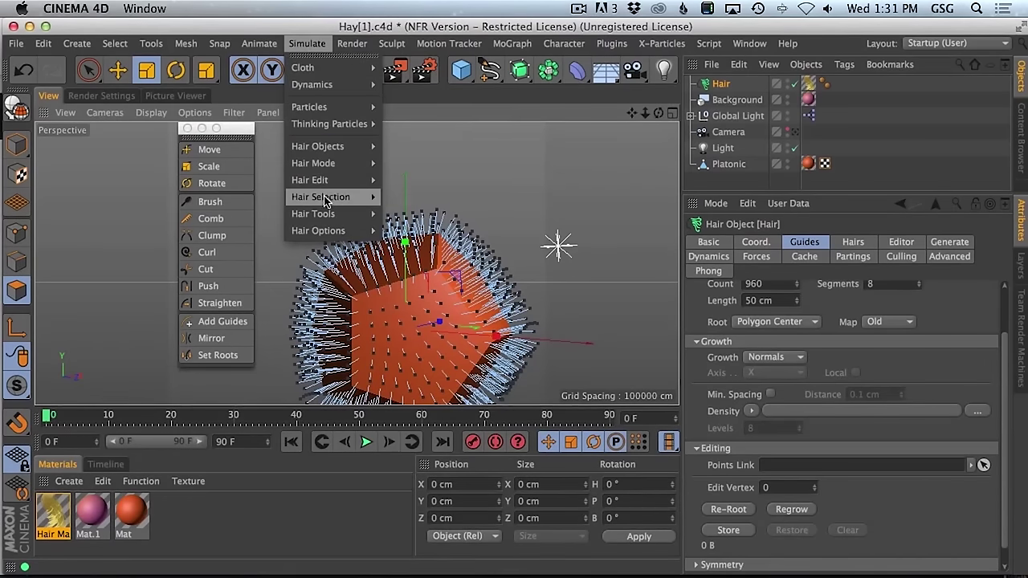
mouse_move(328, 216)
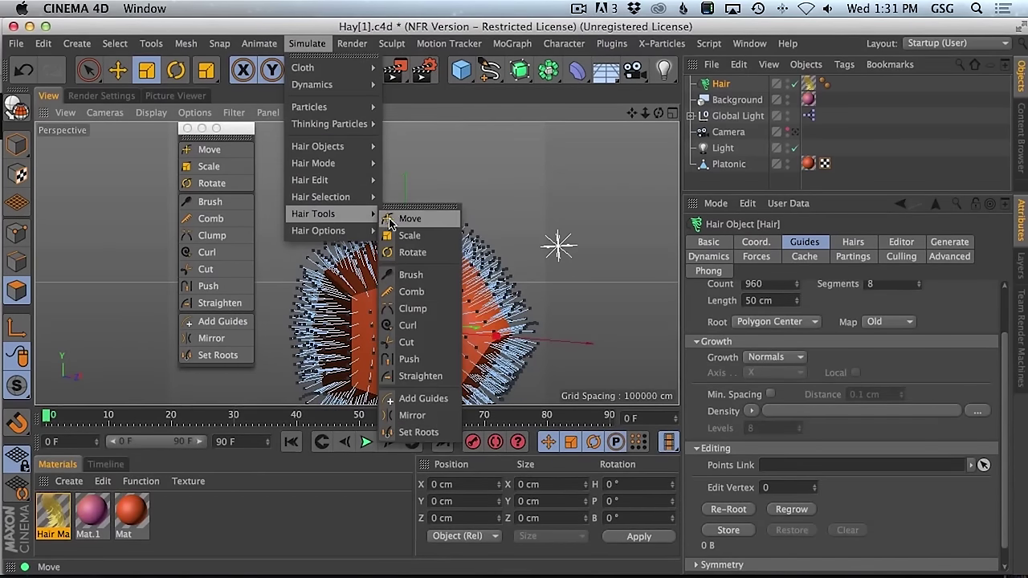
left_click(431, 215)
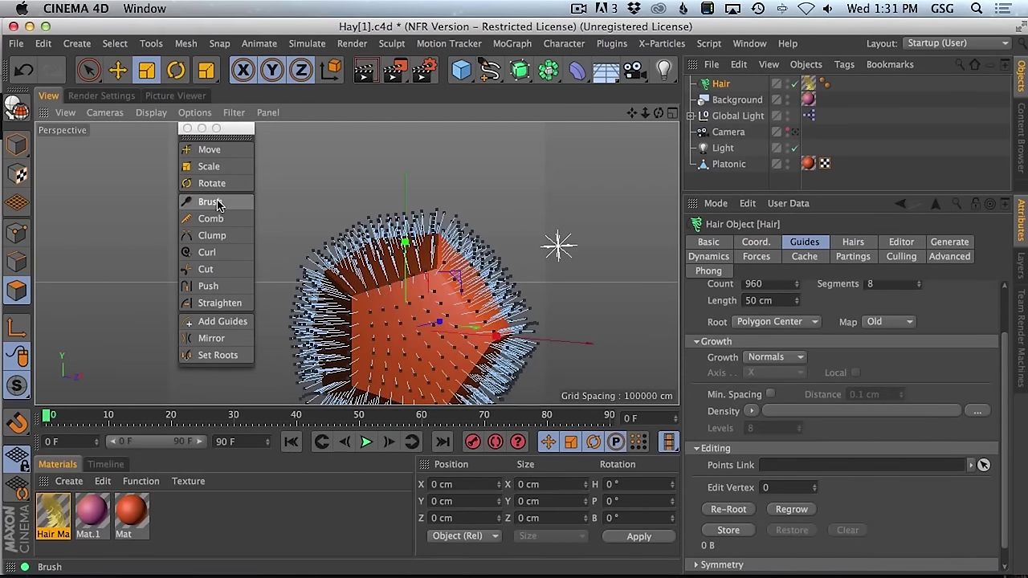
- Activate the hair Brush tool and add a Hair Collider tag to the Platonic object
left_click(216, 206)
mouse_move(402, 210)
left_mouse_down("alt")
mouse_move(393, 168)
mouse_move(426, 152)
left_mouse_up("alt")
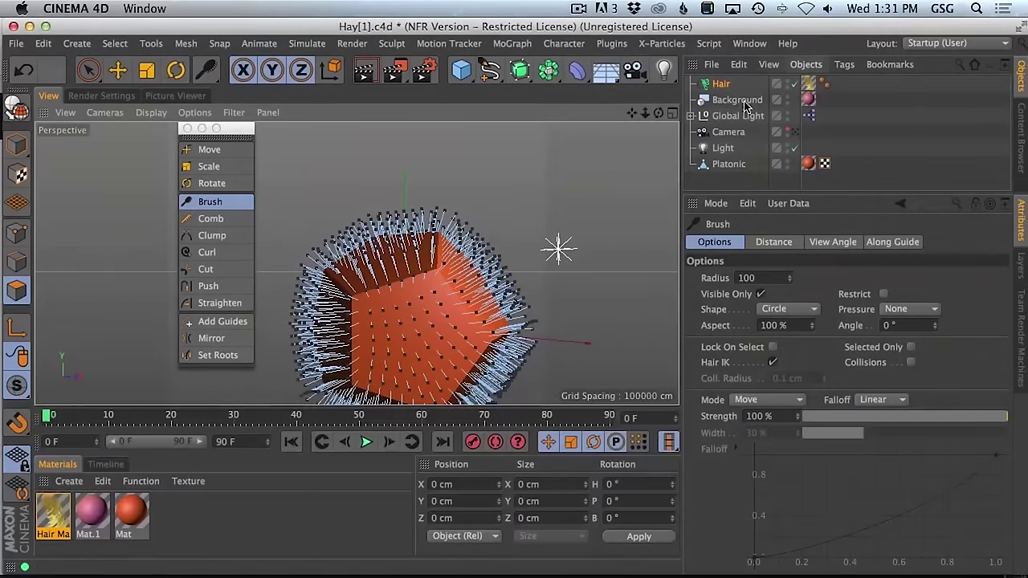
left_click(704, 166)
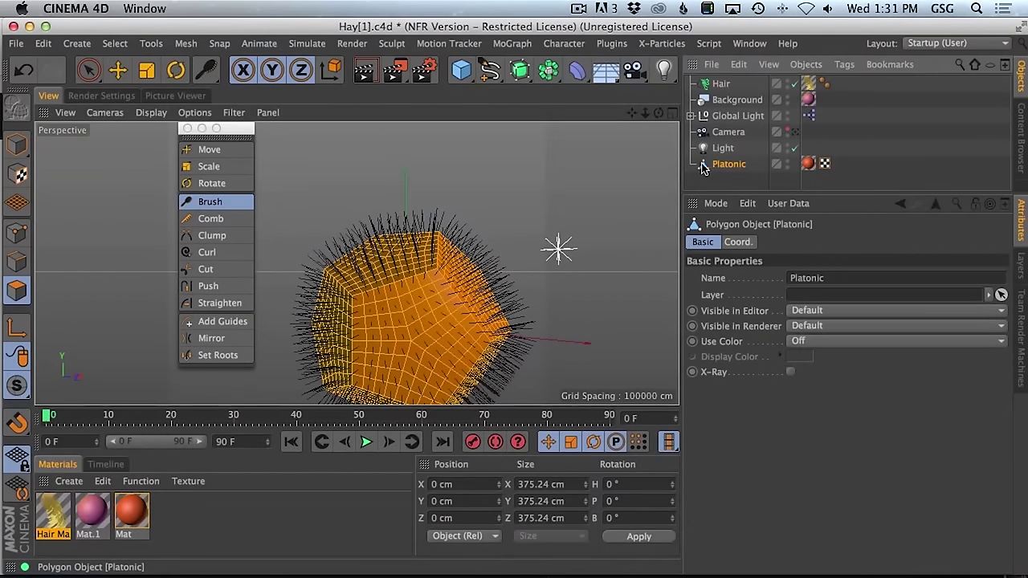
right_click(704, 167)
mouse_move(769, 175)
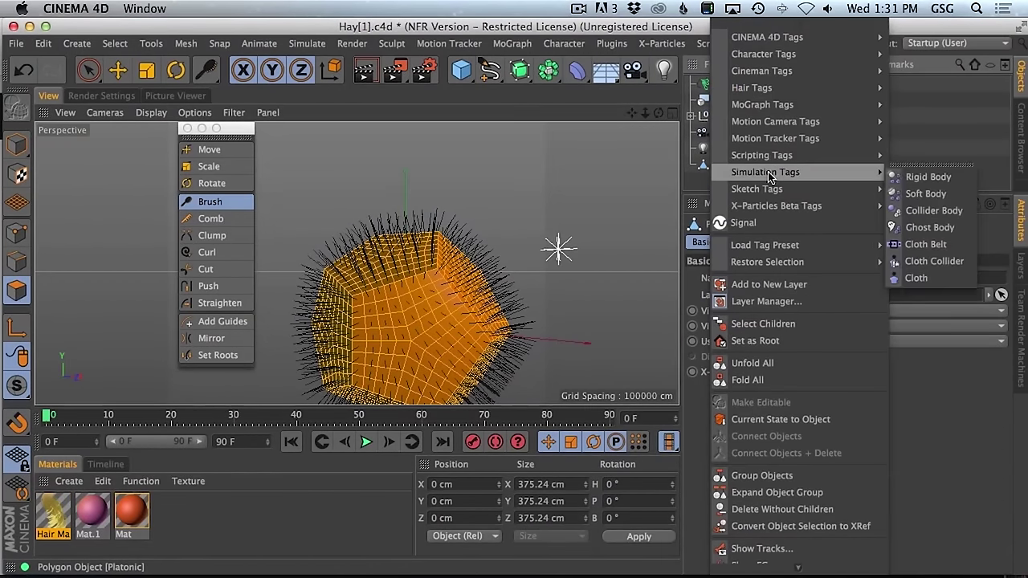
mouse_move(758, 89)
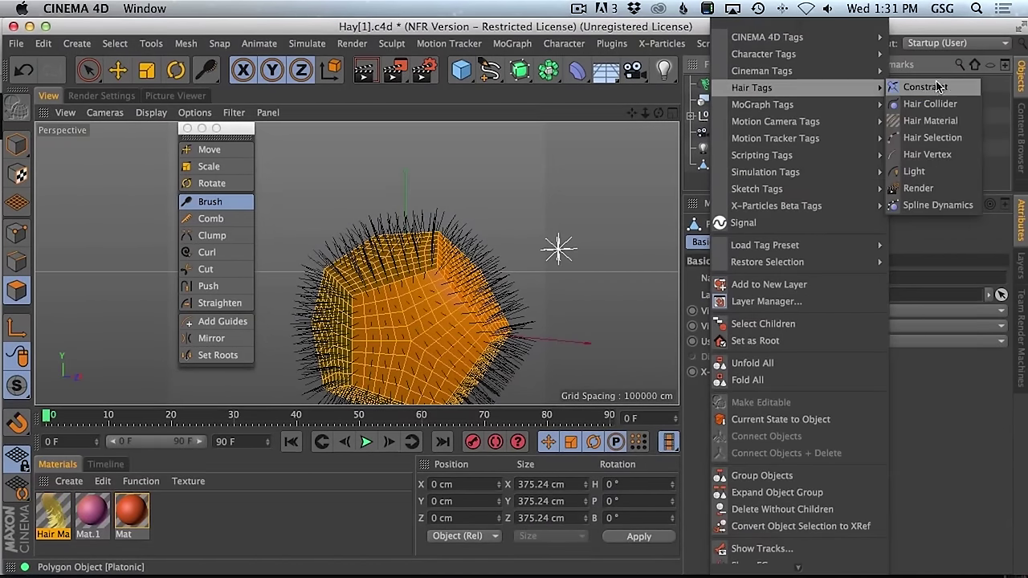
left_click(947, 112)
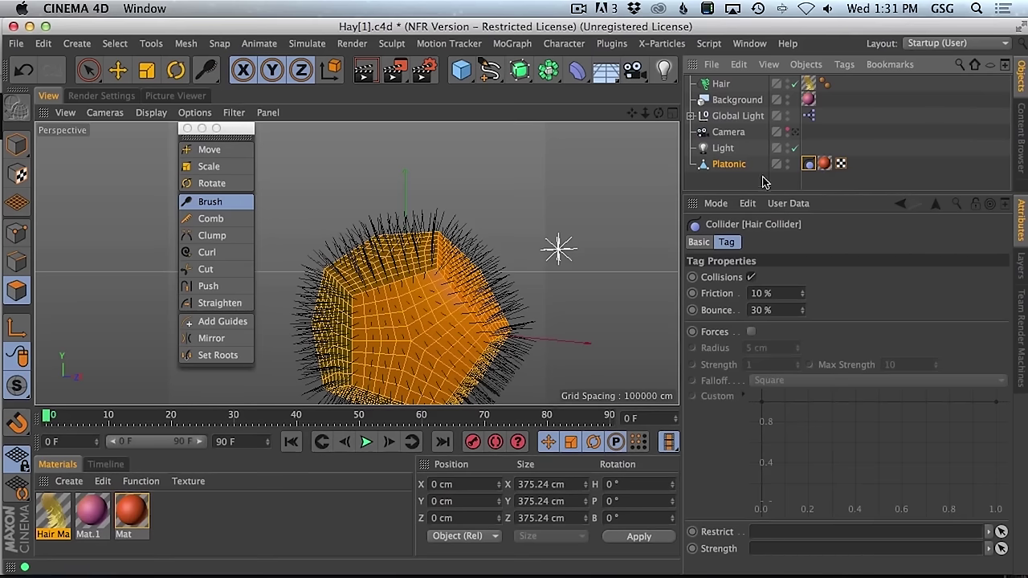
- Reselect the Hair object and enable Collisions for the hair Brush tool
left_click(720, 83)
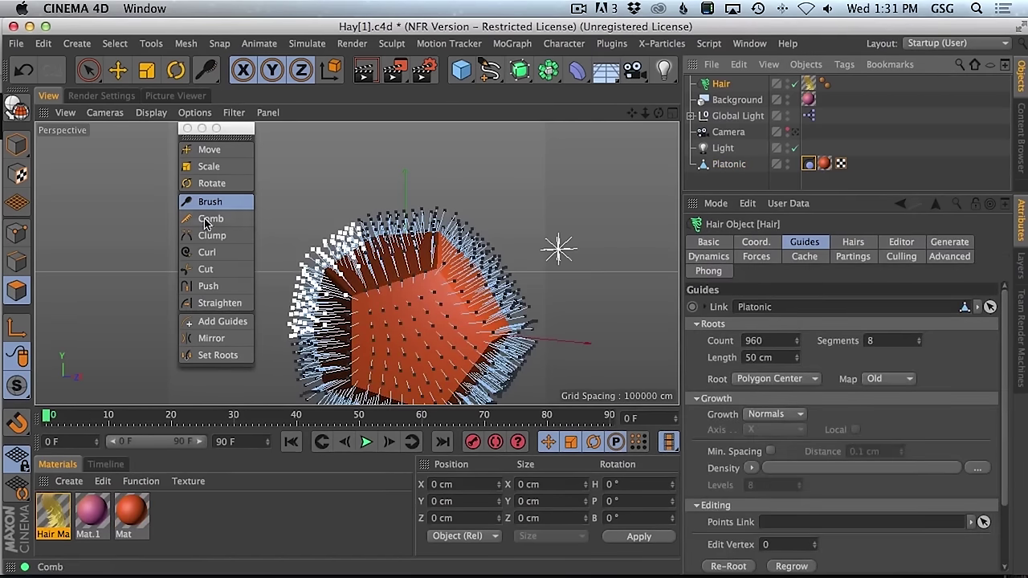
left_click(210, 201)
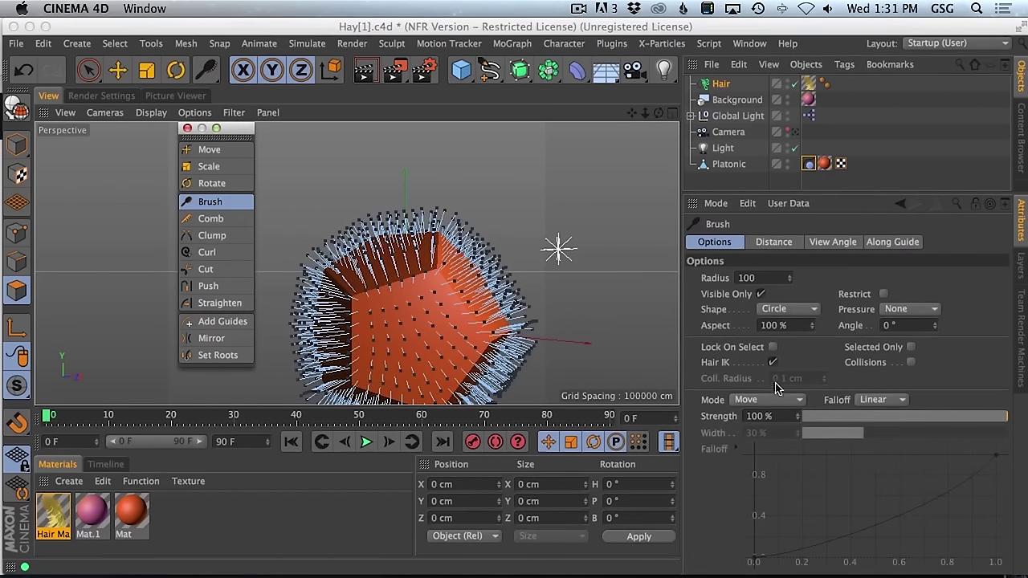
left_click(910, 363)
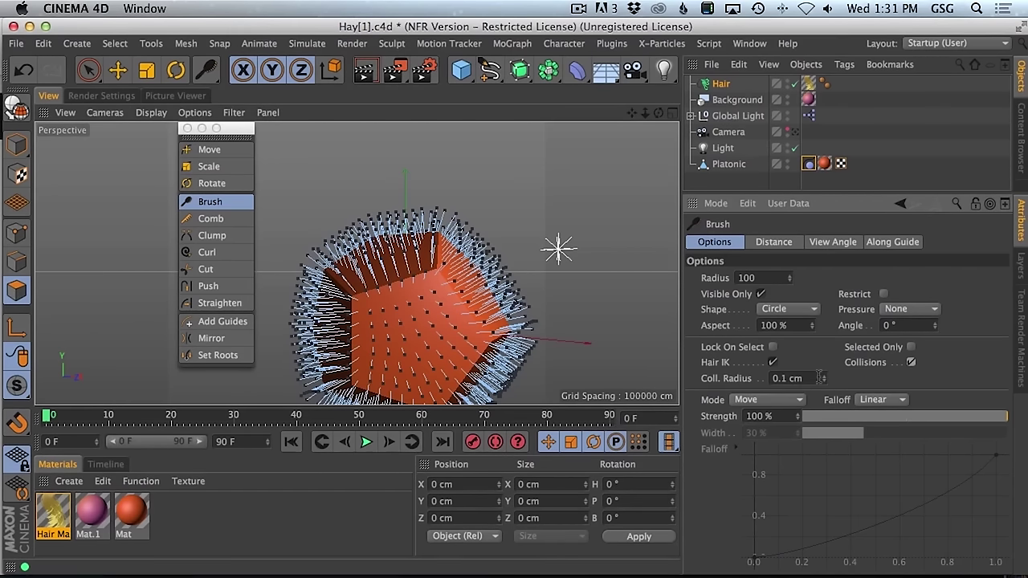
left_click(911, 362)
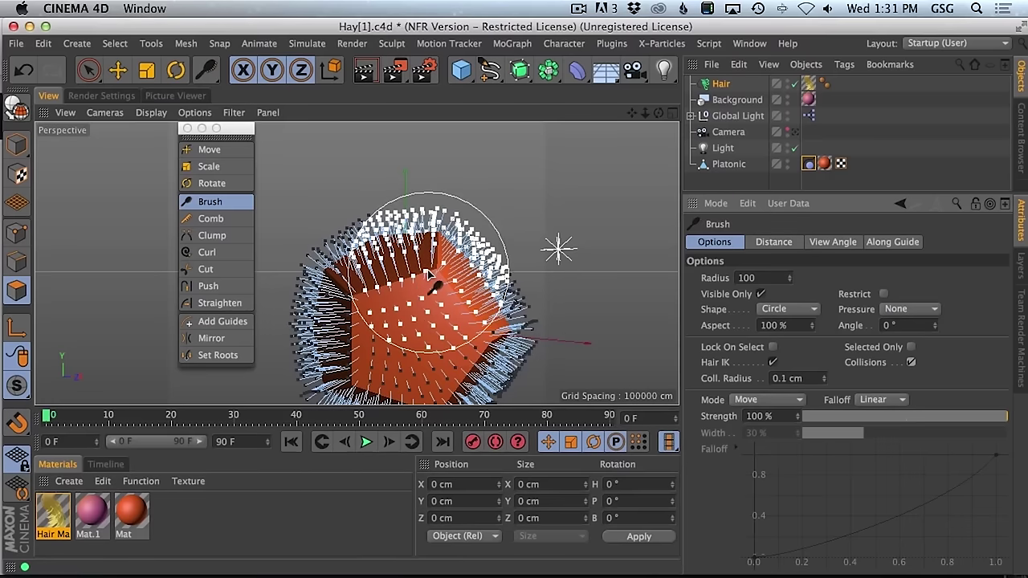
- Save the scene as a new version named Hay[2].c4d in the 2-4 folder
key("super")
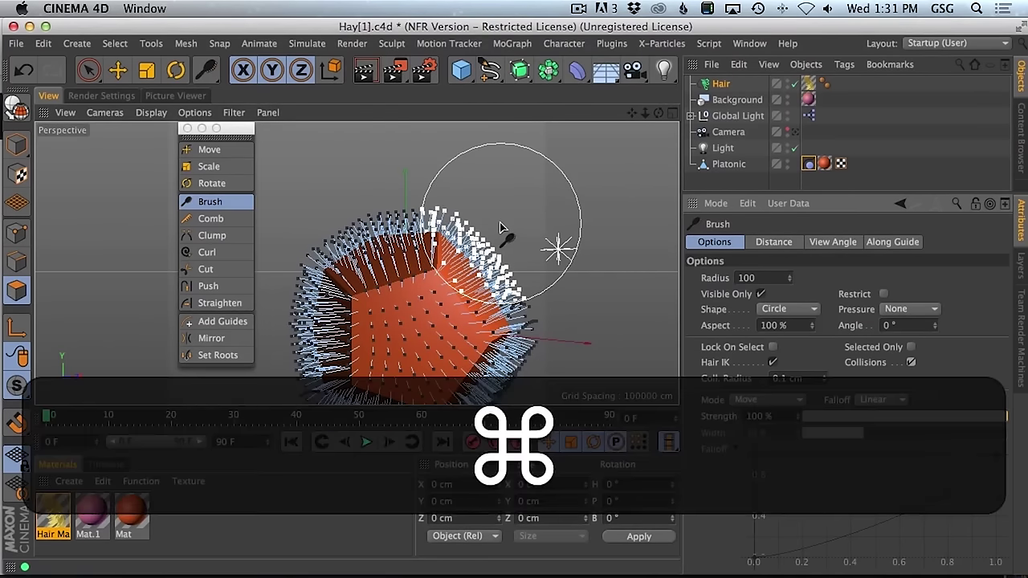
key("shift+super+s")
left_click(444, 67)
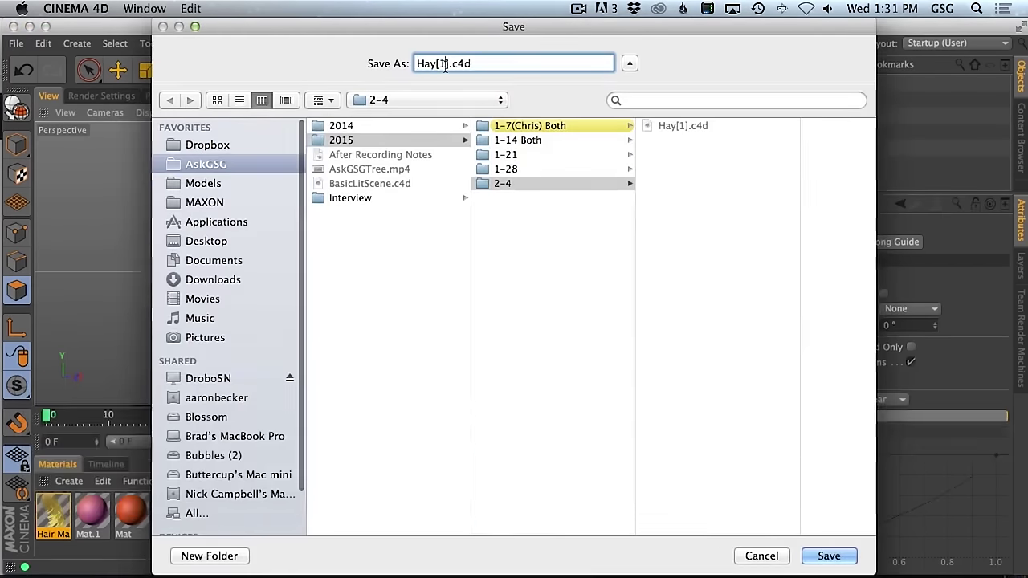
key("BackSpace")
type("2")
key("Return")
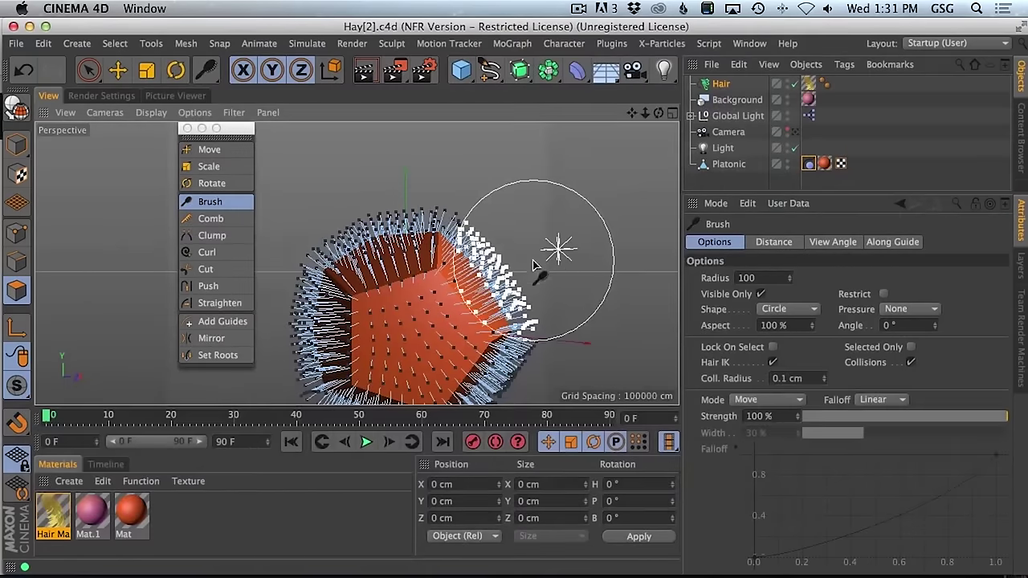
- Try brushing the hair guides sideways across the front face with the 100 radius brush, and undo the strokes
mouse_move(596, 324)
left_mouse_down()
mouse_move(434, 317)
mouse_move(304, 332)
mouse_move(543, 308)
mouse_move(446, 330)
mouse_move(415, 347)
mouse_move(411, 368)
mouse_move(471, 344)
left_mouse_up()
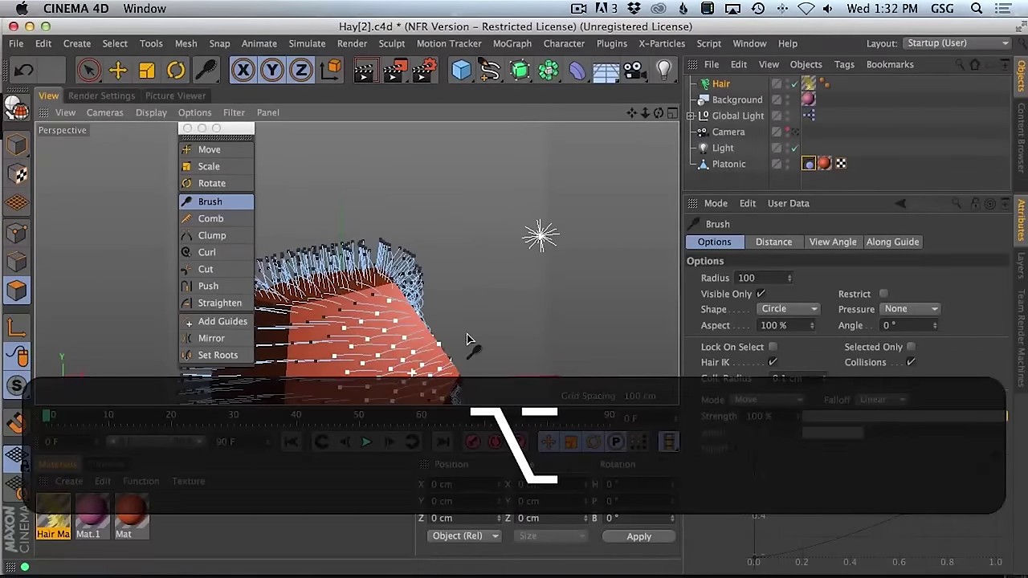
key("alt+super+z")
key("alt+super+z")
key("super+z")
key("alt+super+z")
key("alt+super+z")
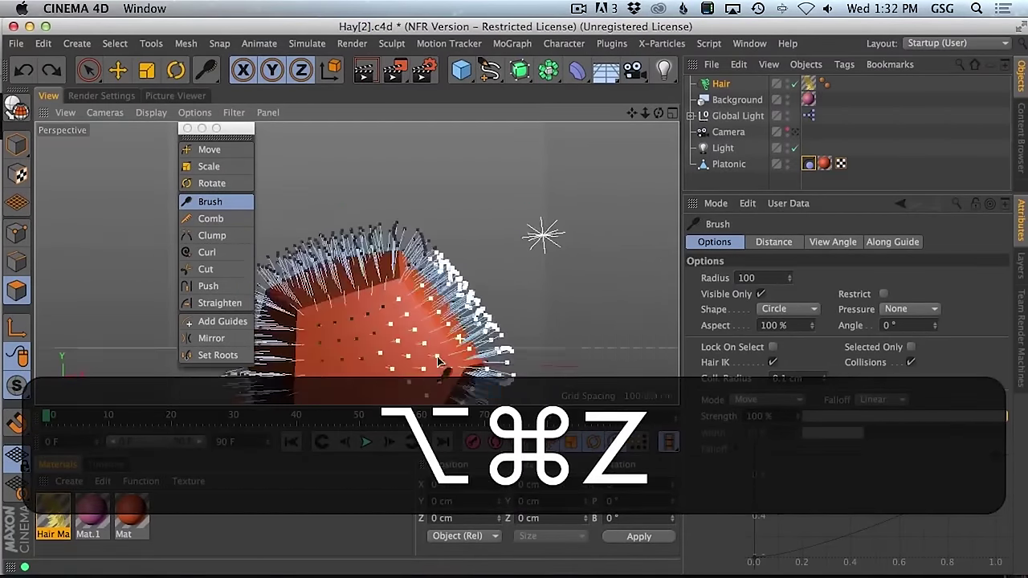
- Brush the hair guides flat along the polyhedron's upper-left edge
left_click_drag(484, 314, 522, 321, "alt")
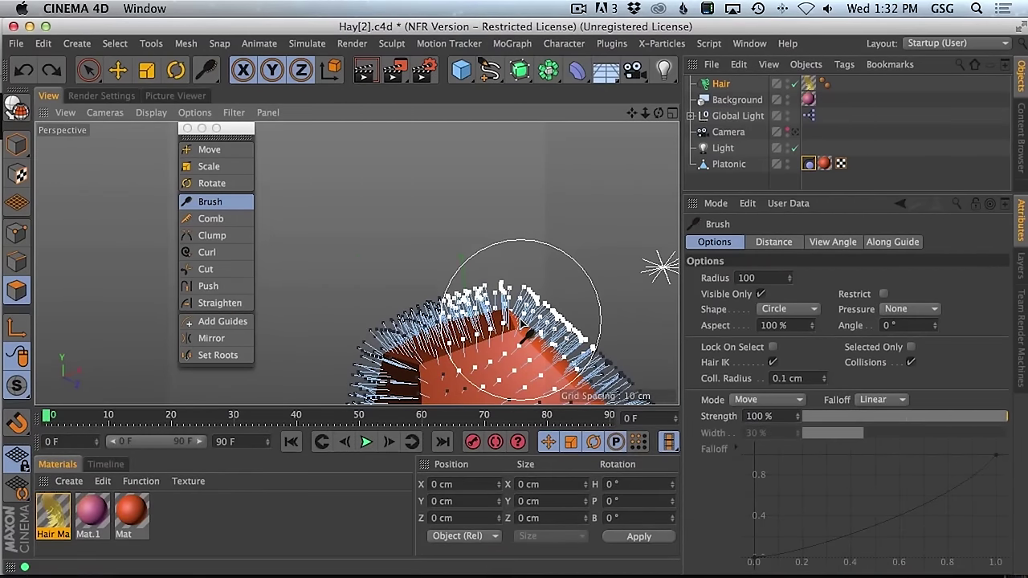
mouse_move(522, 321)
left_mouse_down("alt")
mouse_move(480, 232)
mouse_move(459, 226)
mouse_move(463, 189)
mouse_move(382, 178)
mouse_move(479, 188)
mouse_move(406, 204)
mouse_move(415, 215)
mouse_move(390, 191)
mouse_move(356, 187)
mouse_move(341, 248)
left_mouse_up("alt")
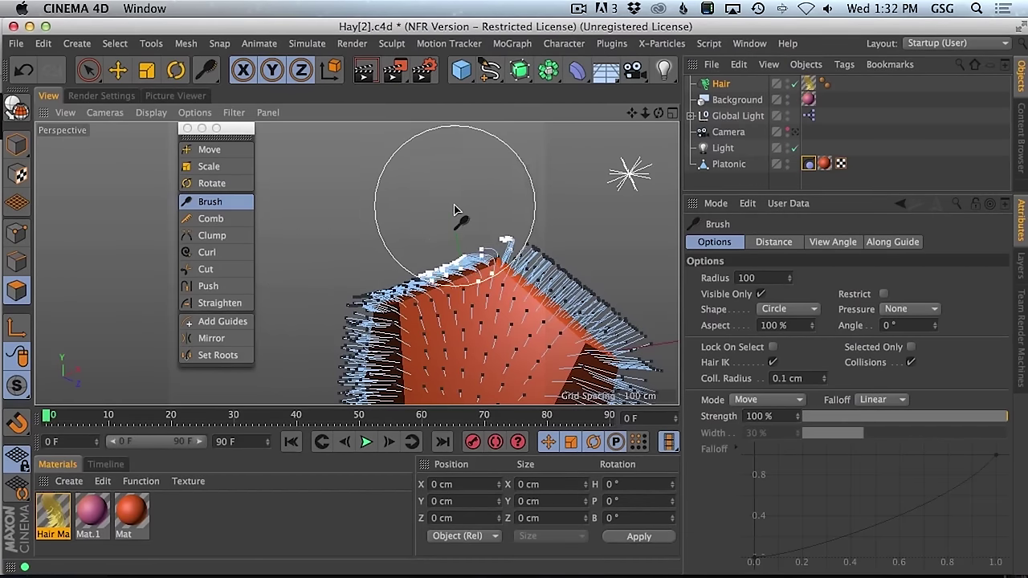
mouse_move(450, 210)
left_mouse_down("alt")
mouse_move(489, 298)
mouse_move(506, 294)
mouse_move(444, 226)
left_mouse_up("alt")
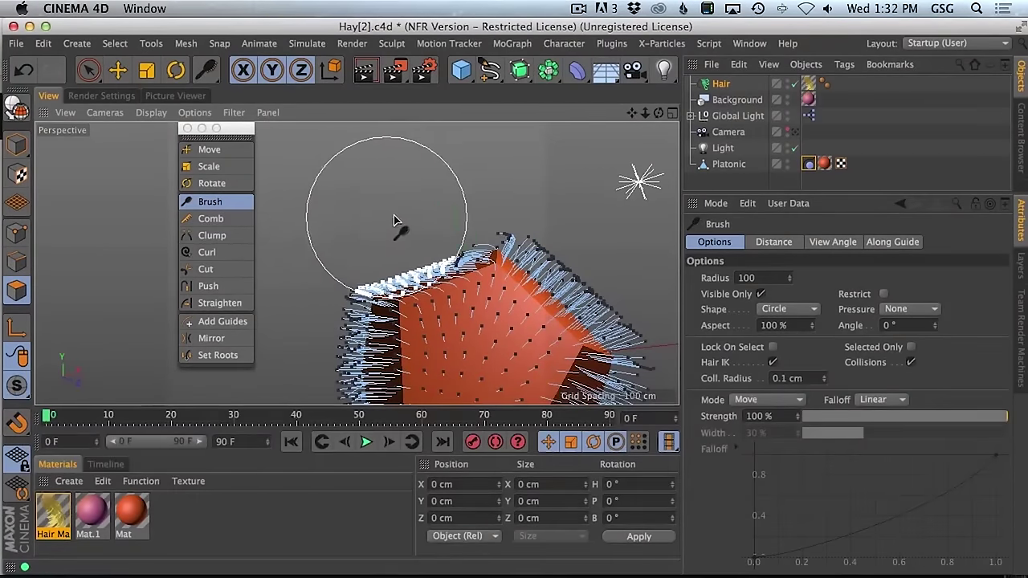
key("alt")
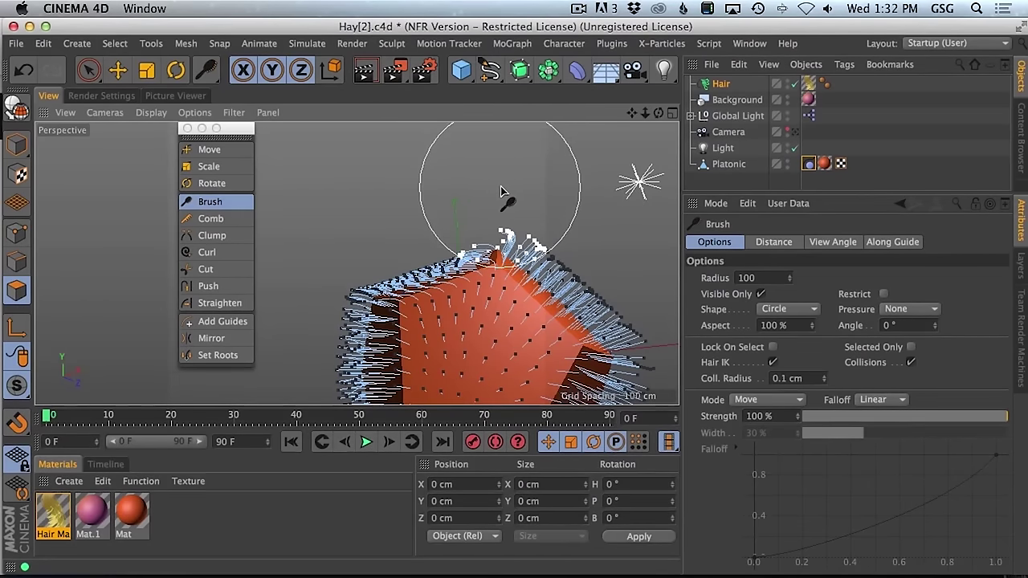
- Reduce the brush radius to 10 and brush the stray guides at the top corner outward
key("alt+bracketleft")
key("bracketleft")
key("bracketleft")
key("bracketright")
key("bracketleft")
key("bracketleft")
key("bracketright")
key("bracketright")
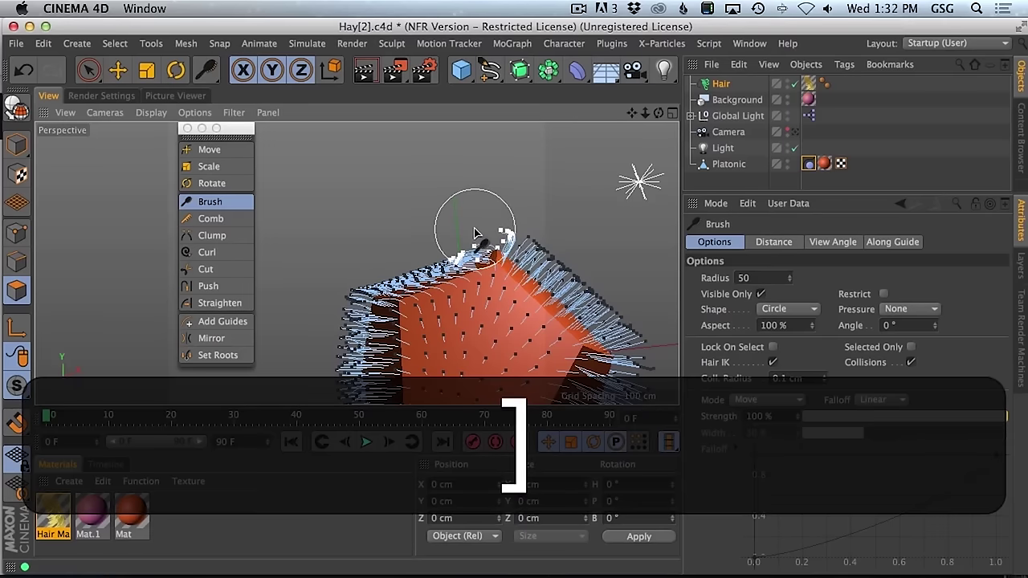
key("bracketleft")
key("bracketleft")
key("bracketright")
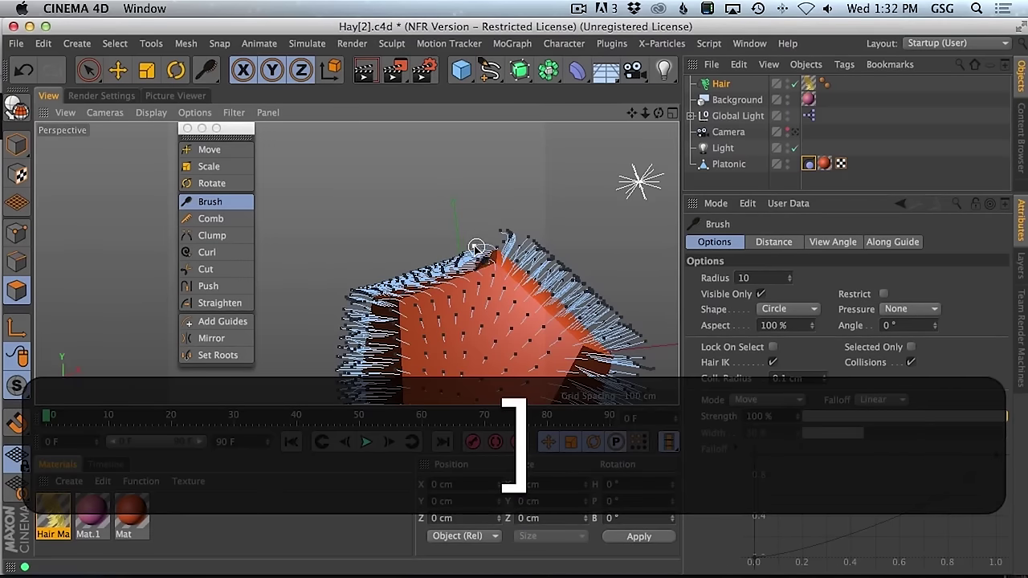
left_click_drag(483, 228, 489, 212)
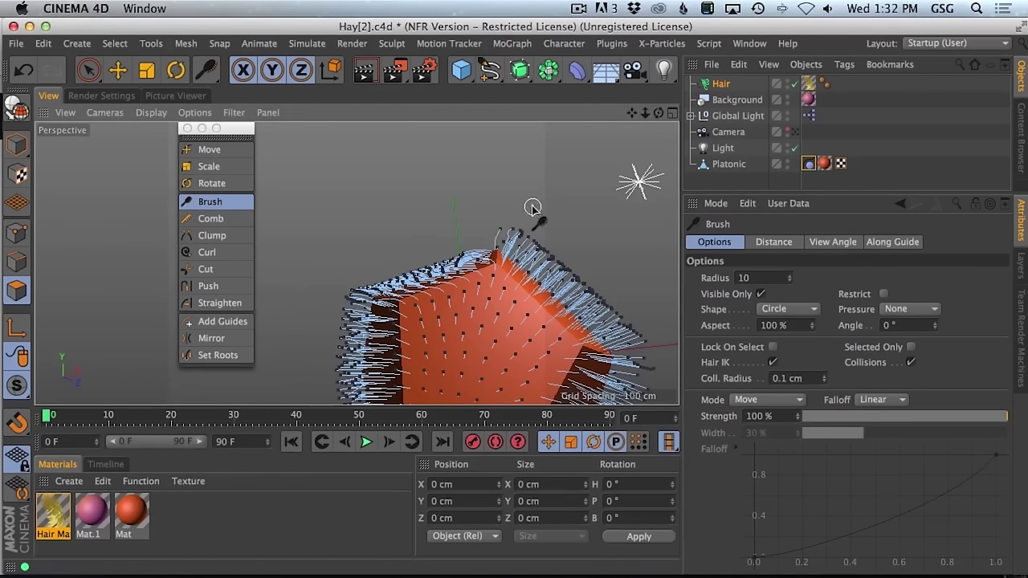
- Set the brush radius to 50 and brush the guides down along the upper-right edge
key("bracketright")
key("bracketright")
mouse_move(576, 231)
left_mouse_down()
mouse_move(527, 238)
mouse_move(611, 264)
mouse_move(530, 241)
mouse_move(652, 323)
mouse_move(519, 227)
mouse_move(671, 330)
mouse_move(620, 305)
left_mouse_up()
key("alt")
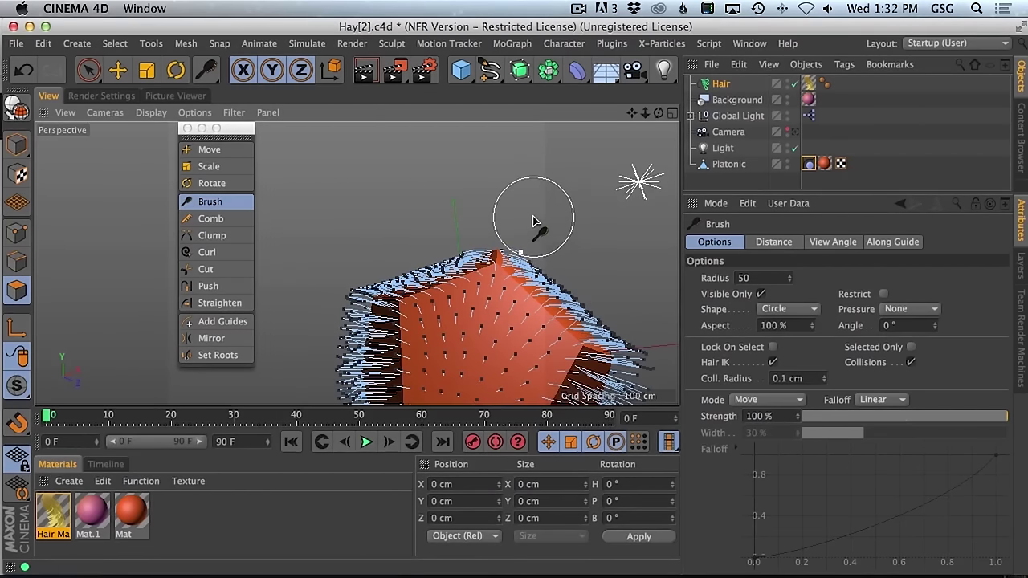
key("alt")
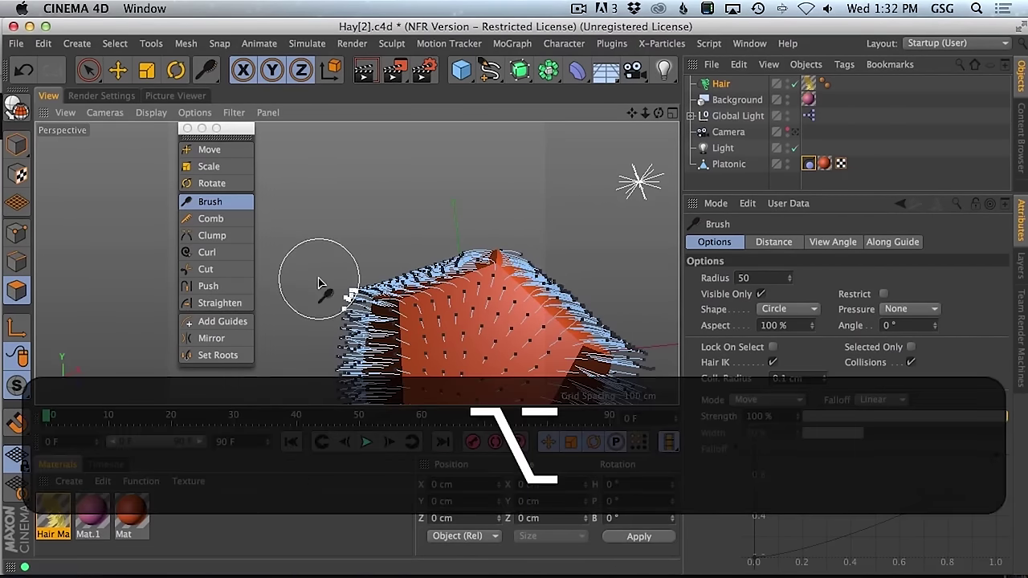
- Try the Curl tool on the hair guides, and undo the curl
left_click(245, 252)
key("alt")
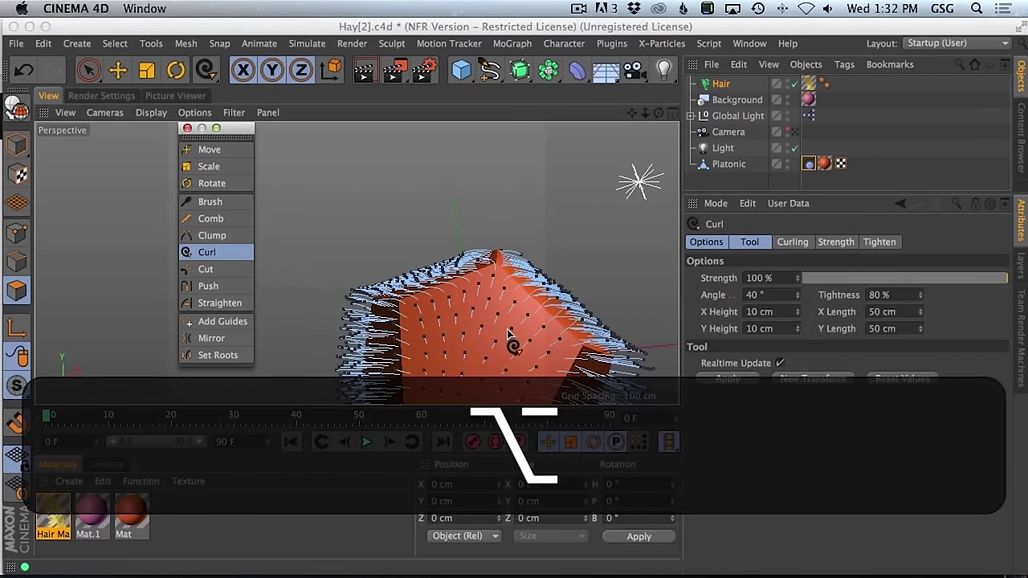
left_click_drag(507, 334, 478, 233, "alt")
key("bracketleft")
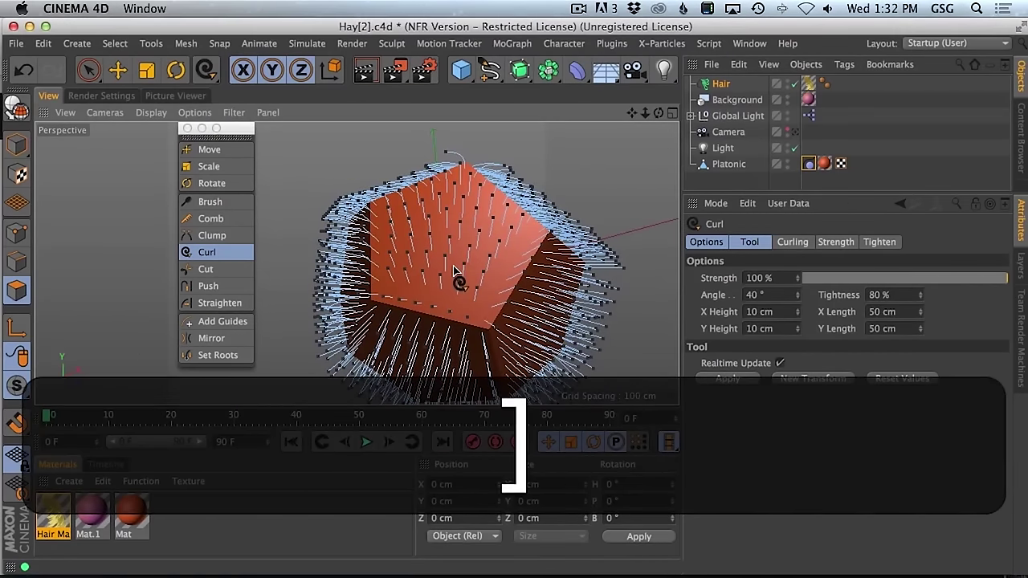
key("super")
key("super+z")
left_click_drag(493, 235, 484, 199, "alt")
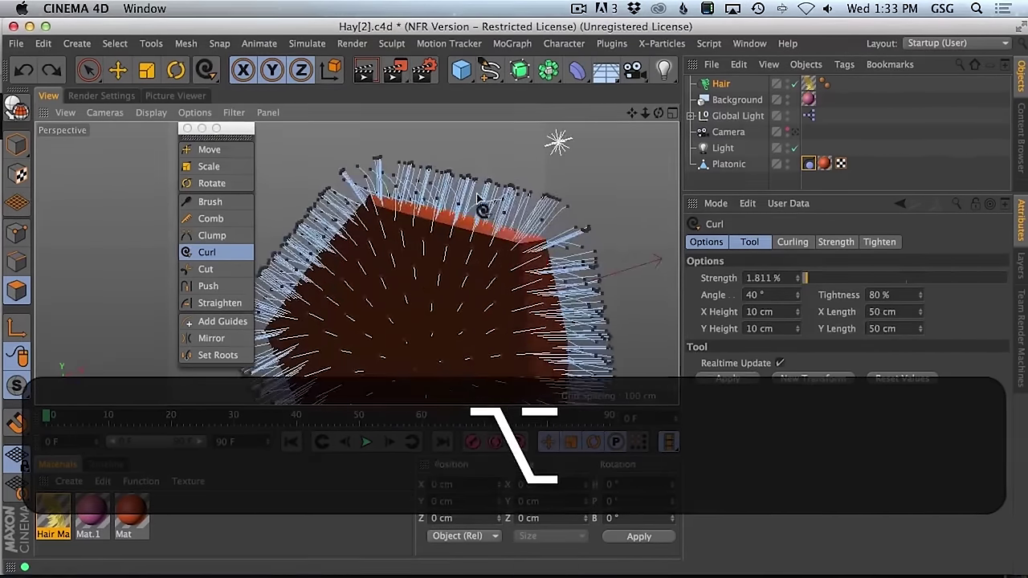
- Tear off the Hair Selection commands as a floating palette and place it beside the Hair Tools palette
left_click(306, 43)
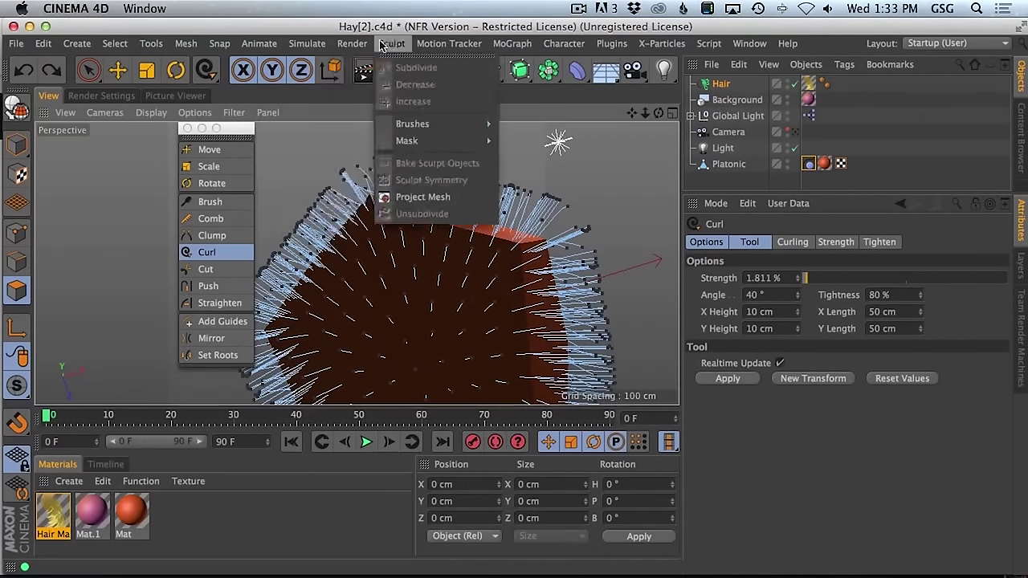
mouse_move(341, 199)
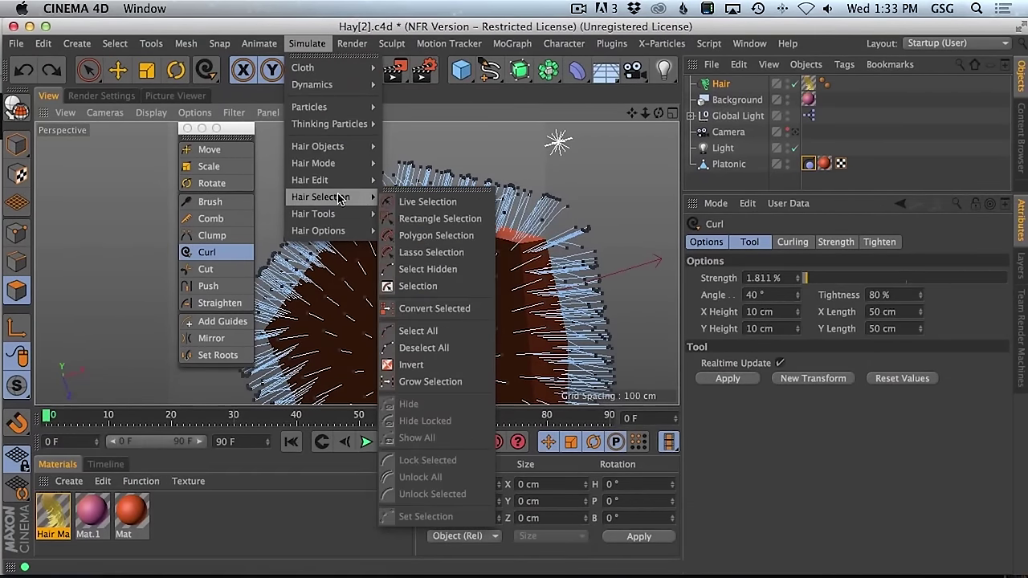
left_click(426, 202)
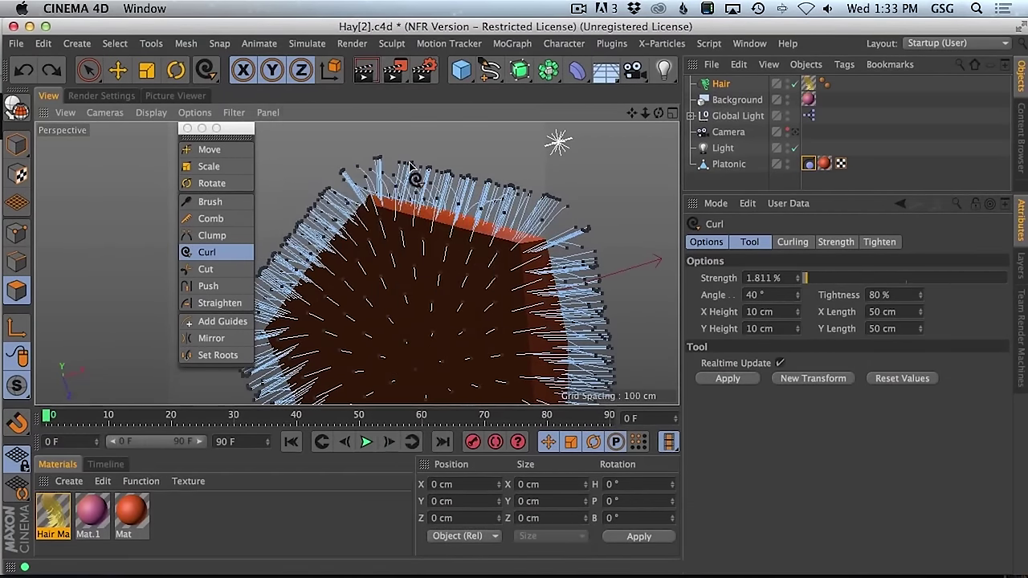
left_click(392, 45)
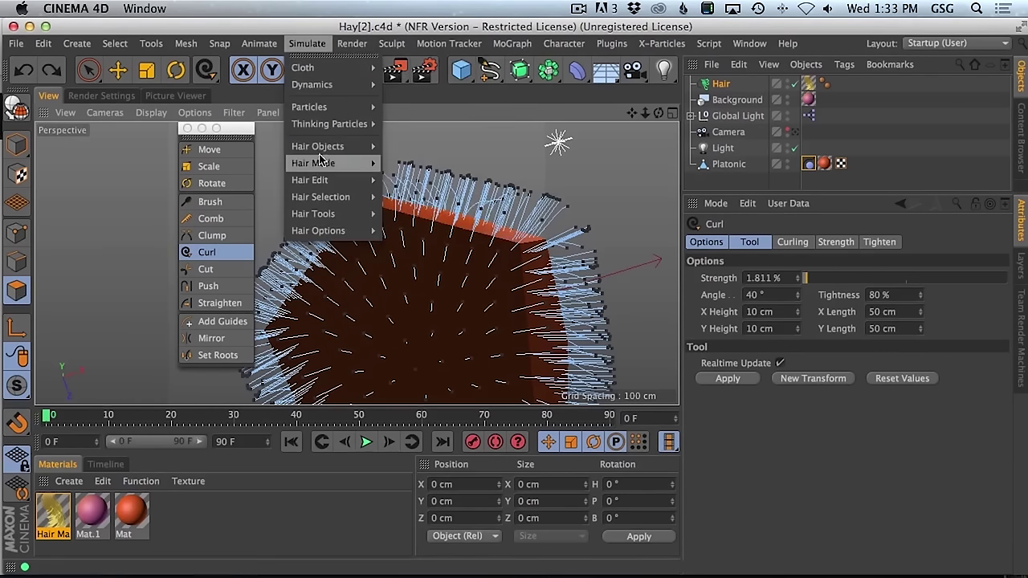
mouse_move(326, 197)
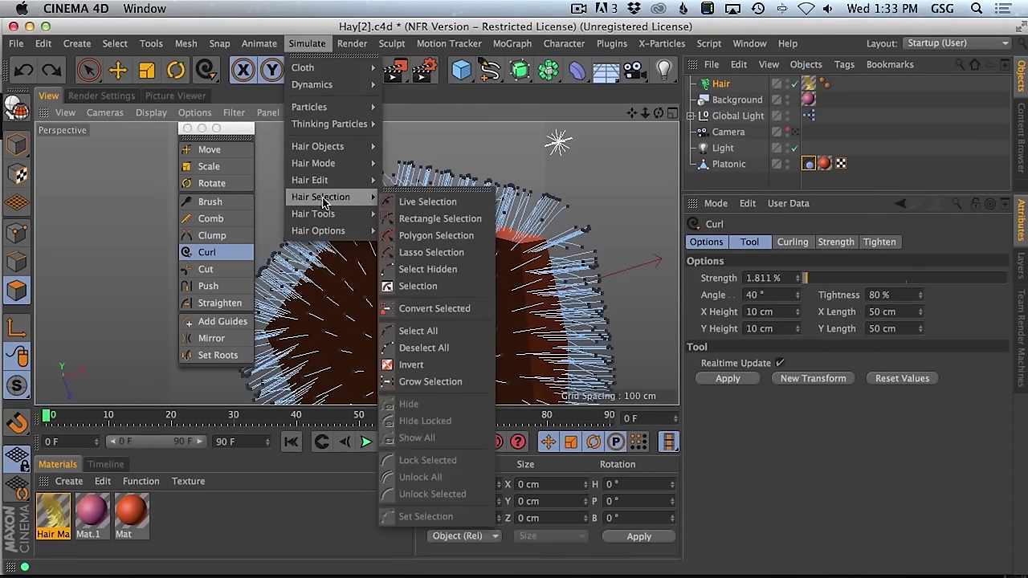
left_click(431, 191)
left_click_drag(441, 183, 120, 119)
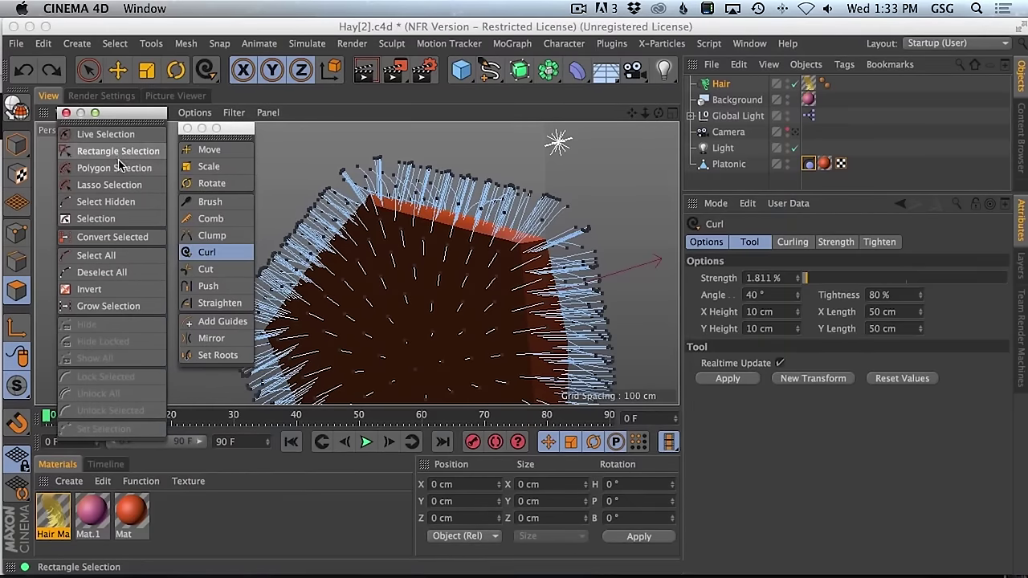
- Select the guides of the upper pentagonal face with a hair Polygon Selection drawn around their tips
left_click(118, 151)
left_click_drag(470, 194, 429, 257, "alt")
scroll(474, 218, "down", 5)
left_click(112, 168)
scroll(450, 265, "up", 5)
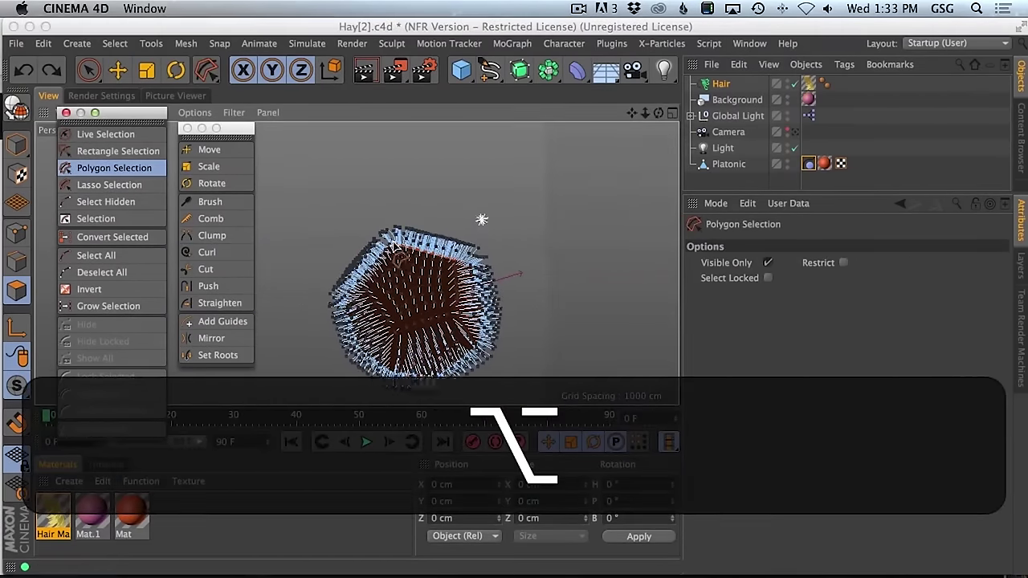
left_click(358, 177)
left_click(561, 233)
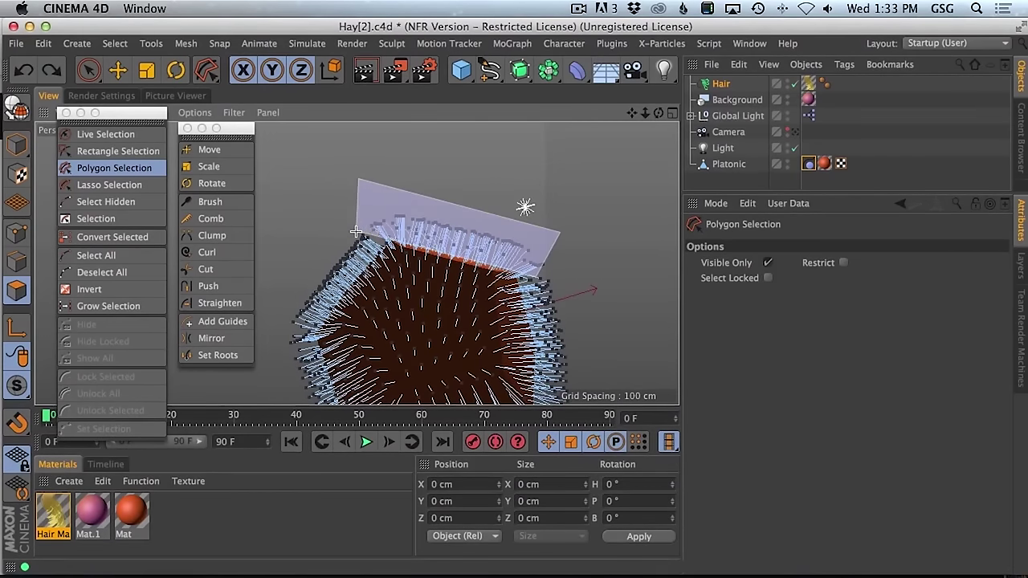
left_click(357, 179)
left_click_drag(439, 215, 444, 285, "alt")
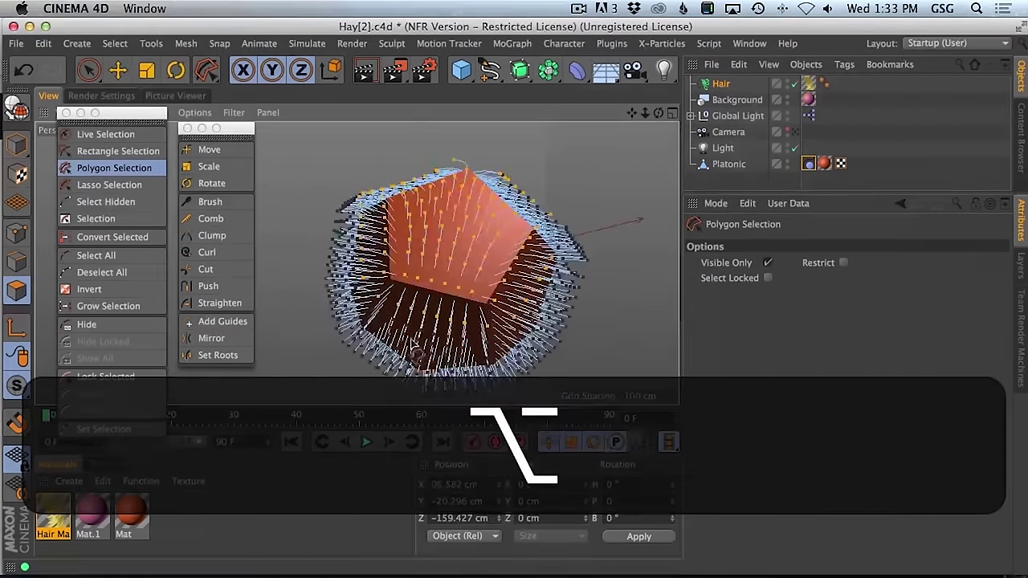
- Try curling the selected guides with the Curl tool, raising Strength to 58.995 % and 332.638 %, and undo the curls
left_click(207, 252)
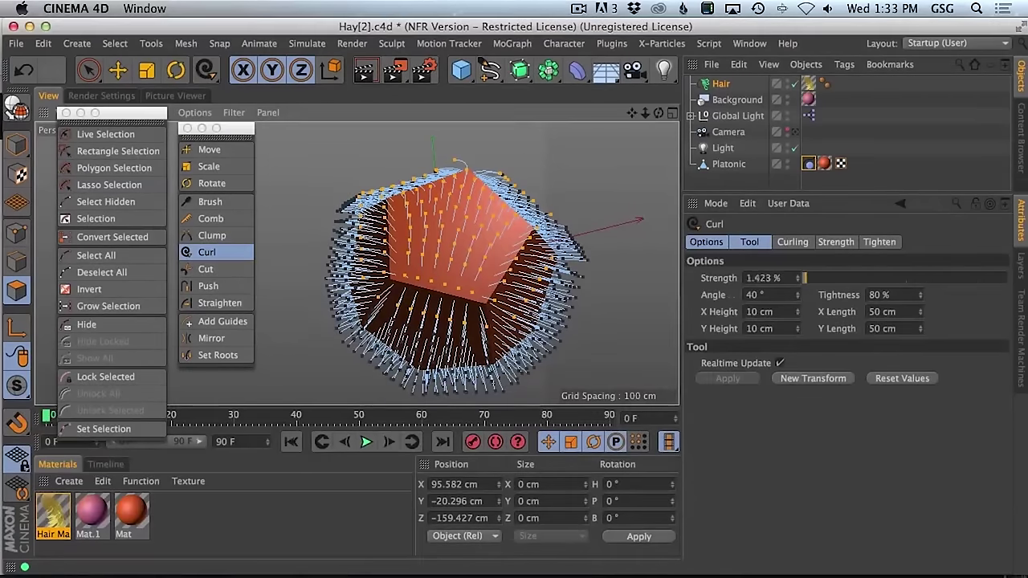
left_click_drag(829, 277, 893, 278)
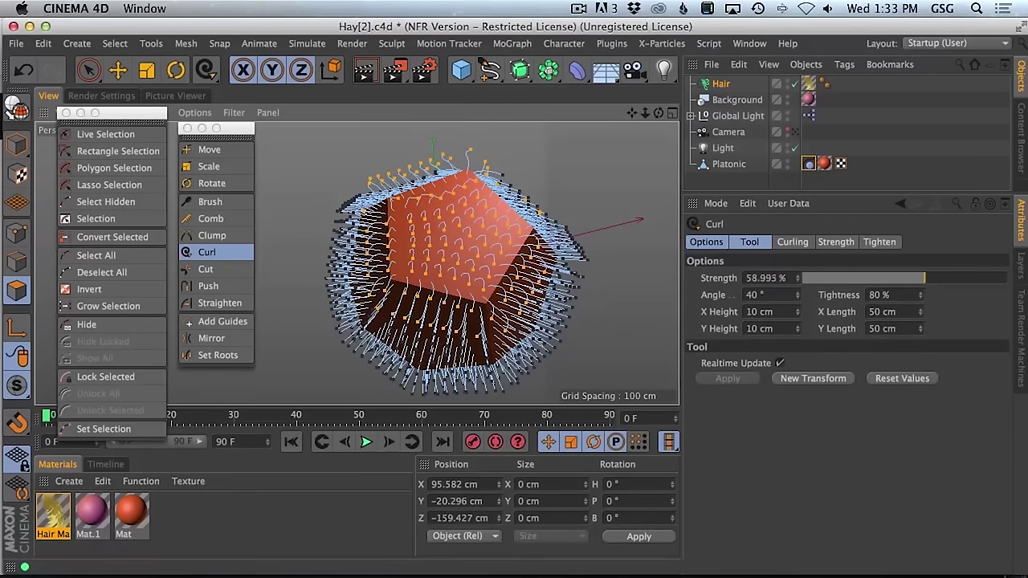
left_click_drag(805, 277, 1004, 277)
key("super+z")
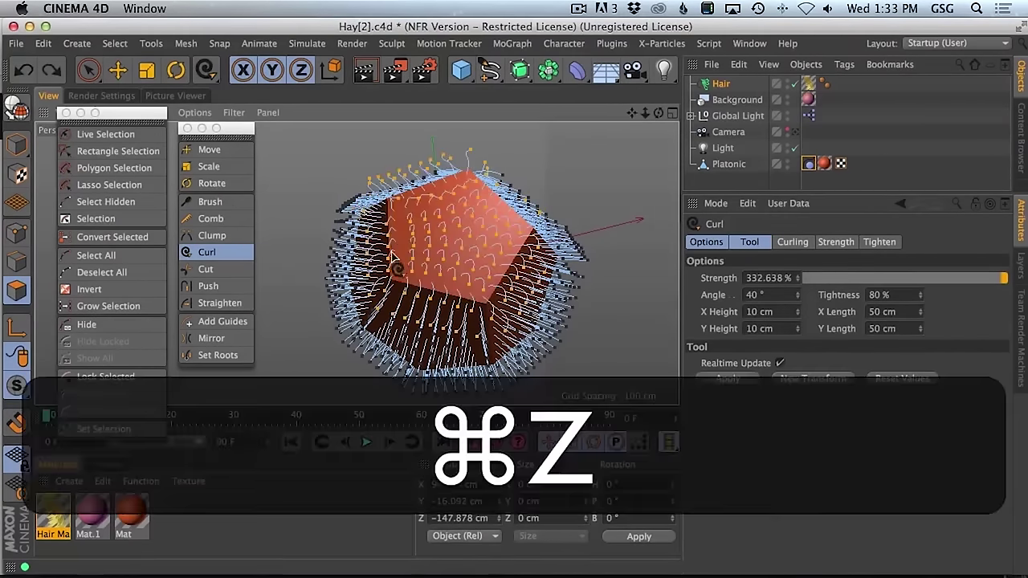
key("super+z")
- Reactivate the hair Brush tool, try a stroke over the selected face's guides, and undo it
left_click_drag(464, 233, 319, 138, "alt")
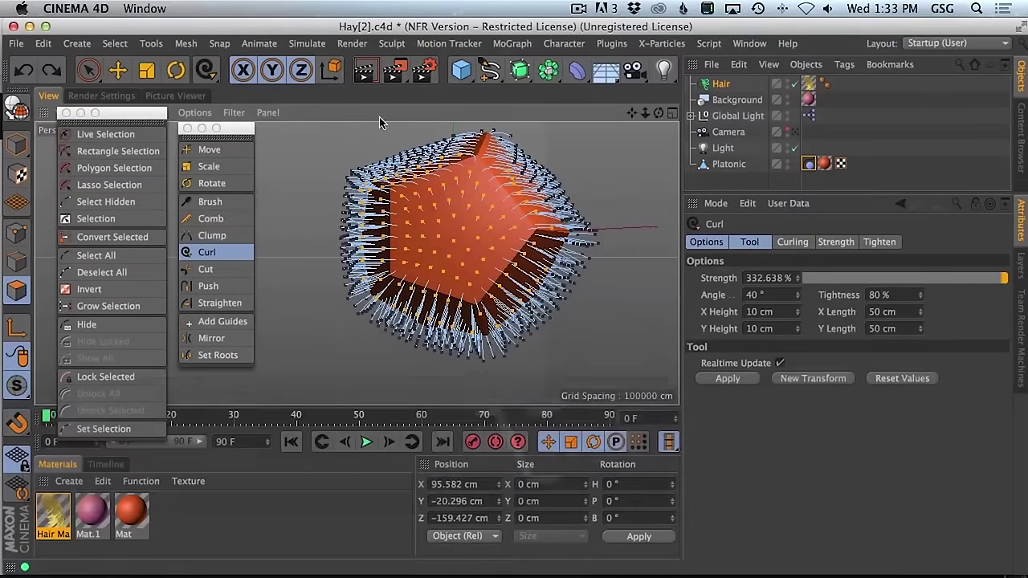
left_click(235, 205)
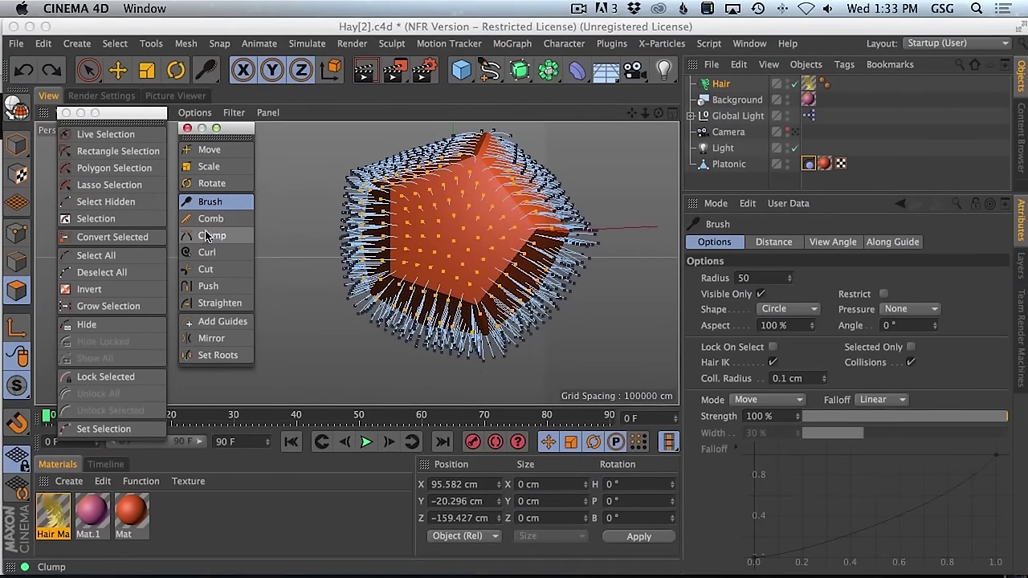
left_click_drag(436, 172, 471, 202)
key("super+z")
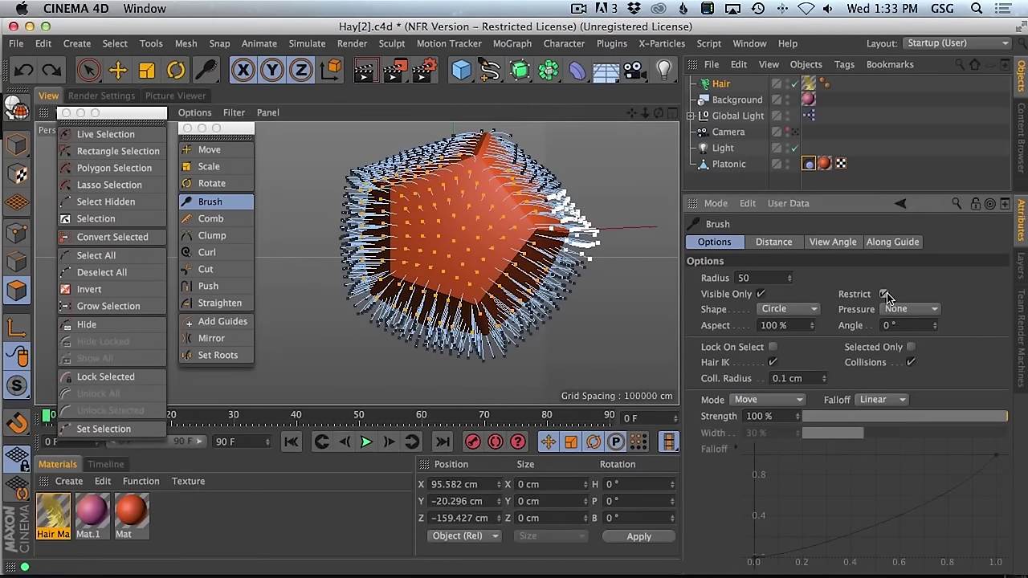
- Try brushing the selected face's guides with Restrict enabled, undo the stroke, and disable Restrict
mouse_move(401, 157)
left_mouse_down()
mouse_move(466, 163)
mouse_move(569, 247)
left_mouse_up()
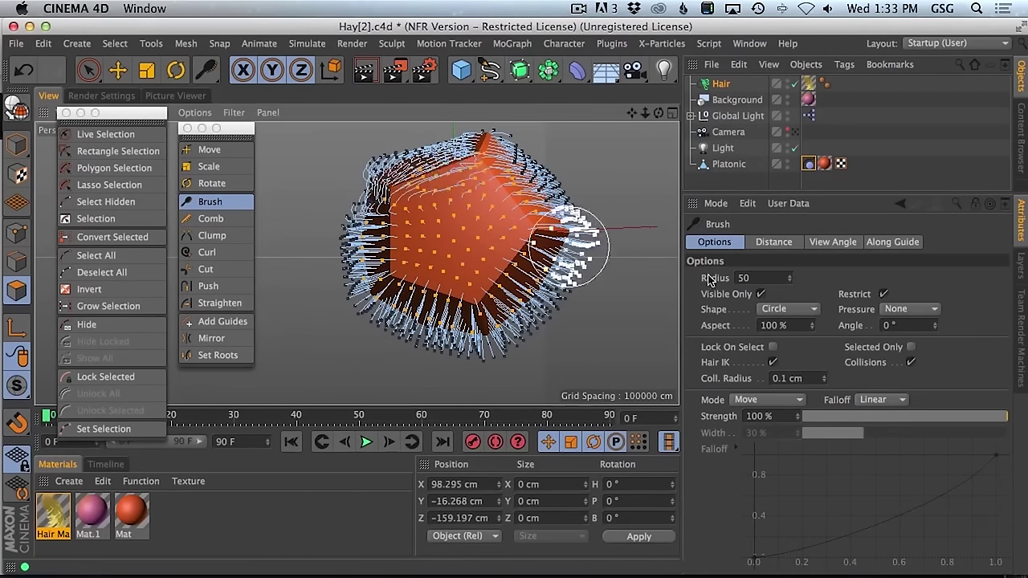
key("super+z")
left_click(881, 295)
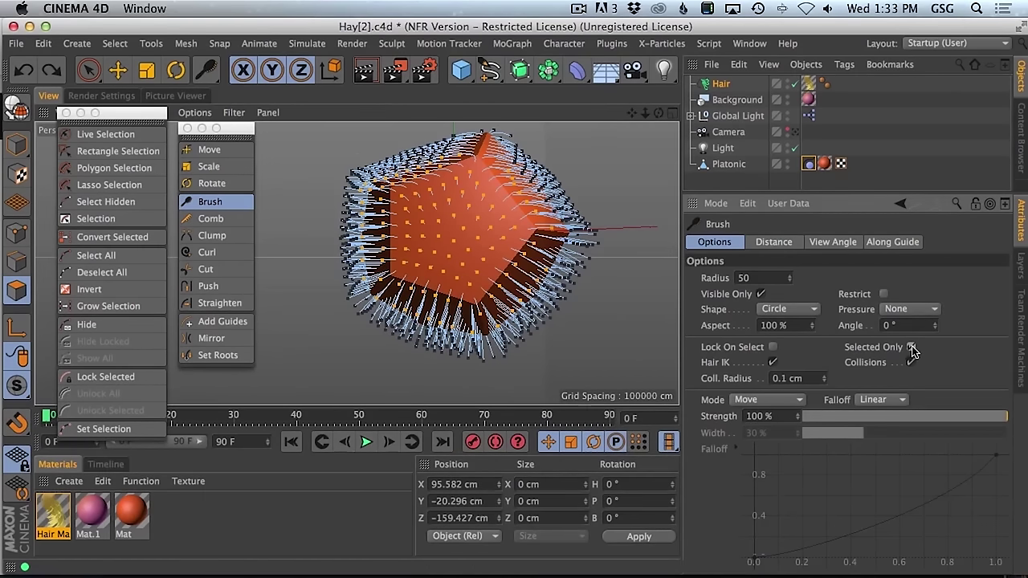
- Enable Selected Only for the Brush tool and brush the selected face's guides into a swirl
mouse_move(507, 273)
left_mouse_down()
mouse_move(436, 214)
mouse_move(391, 208)
mouse_move(398, 184)
mouse_move(510, 160)
mouse_move(438, 184)
mouse_move(412, 165)
mouse_move(562, 227)
mouse_move(493, 208)
mouse_move(536, 189)
mouse_move(543, 330)
mouse_move(538, 233)
mouse_move(548, 290)
mouse_move(438, 357)
mouse_move(538, 232)
mouse_move(358, 316)
mouse_move(416, 285)
mouse_move(412, 321)
mouse_move(348, 183)
mouse_move(436, 306)
mouse_move(402, 311)
mouse_move(394, 165)
mouse_move(440, 192)
mouse_move(358, 217)
mouse_move(395, 139)
mouse_move(442, 147)
mouse_move(363, 160)
mouse_move(490, 127)
mouse_move(406, 171)
mouse_move(470, 155)
mouse_move(452, 235)
mouse_move(424, 274)
mouse_move(421, 213)
mouse_move(449, 271)
mouse_move(432, 190)
mouse_move(432, 215)
mouse_move(506, 193)
mouse_move(455, 221)
mouse_move(538, 249)
mouse_move(483, 221)
mouse_move(505, 241)
mouse_move(469, 262)
mouse_move(494, 252)
mouse_move(402, 250)
mouse_move(458, 251)
mouse_move(374, 229)
mouse_move(458, 295)
mouse_move(376, 338)
mouse_move(391, 258)
mouse_move(464, 316)
mouse_move(350, 286)
mouse_move(335, 183)
mouse_move(354, 261)
mouse_move(382, 157)
mouse_move(471, 133)
mouse_move(547, 151)
left_mouse_up()
mouse_move(543, 190)
left_mouse_down()
mouse_move(552, 225)
mouse_move(547, 292)
mouse_move(555, 272)
mouse_move(460, 336)
mouse_move(410, 317)
mouse_move(426, 296)
left_mouse_up()
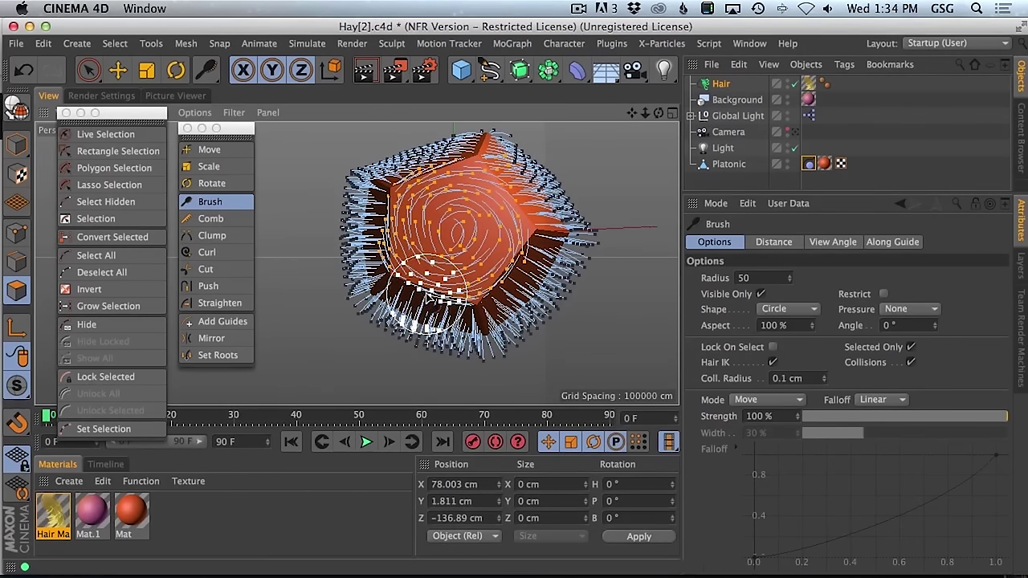
- Select all hair guides and brush those on the dark face above the swirled face toward its outer edge
left_click_drag(429, 296, 495, 233, "alt")
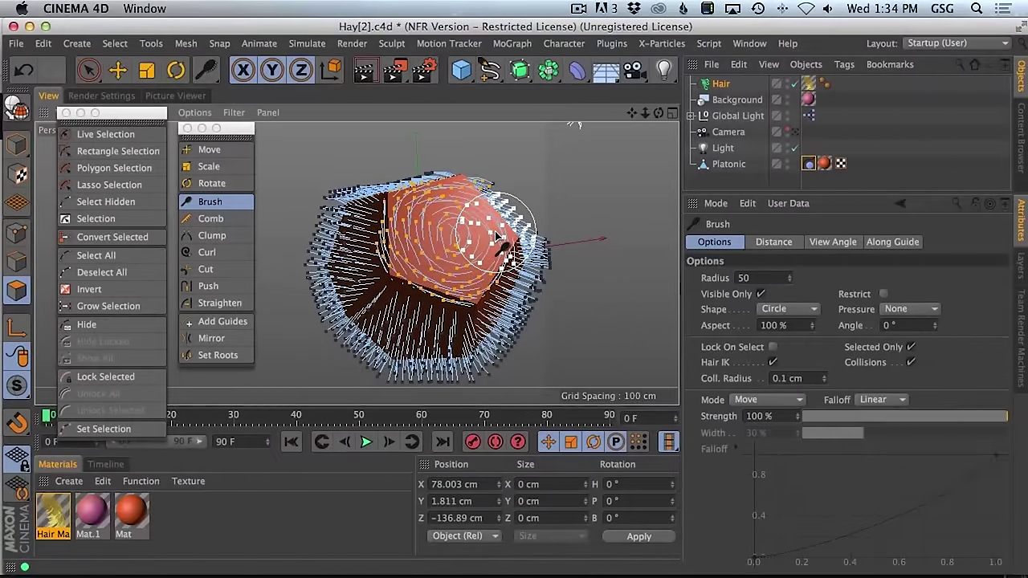
left_click_drag(482, 238, 459, 261, "alt")
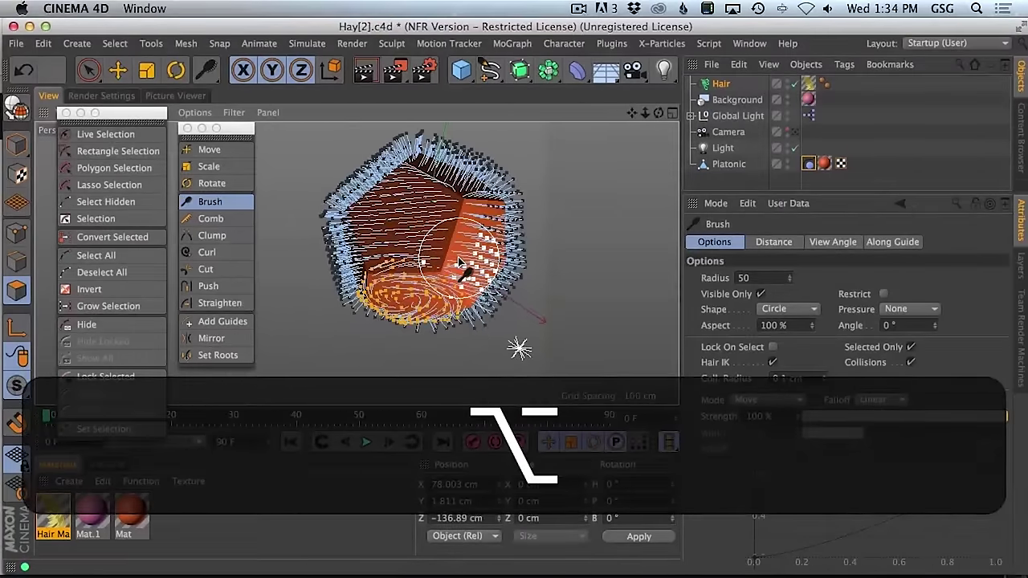
key("alt+super+a")
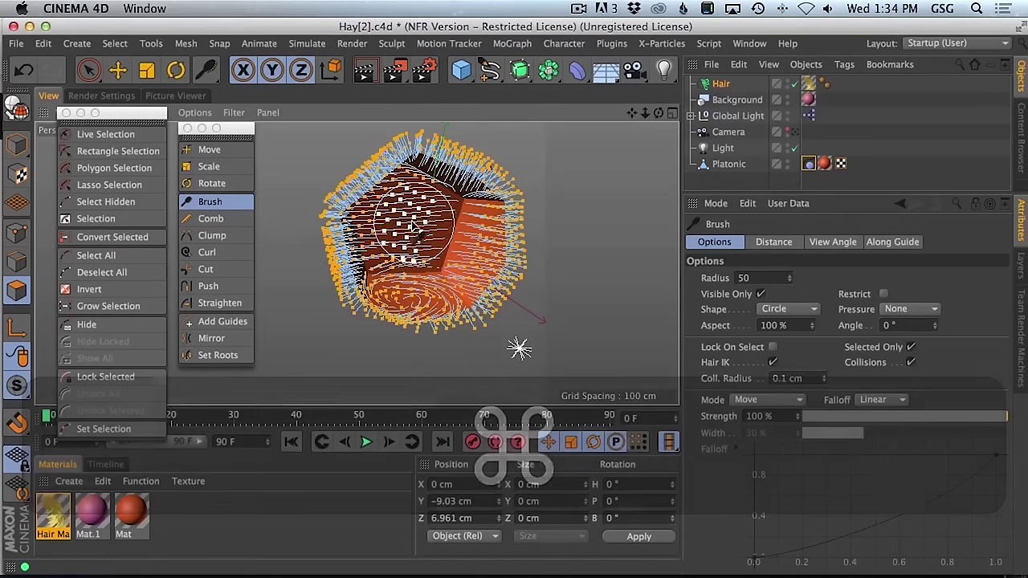
mouse_move(420, 258)
left_mouse_down()
mouse_move(442, 235)
mouse_move(436, 201)
mouse_move(411, 257)
mouse_move(426, 256)
mouse_move(415, 261)
mouse_move(387, 262)
mouse_move(343, 239)
mouse_move(398, 260)
mouse_move(361, 205)
left_mouse_up()
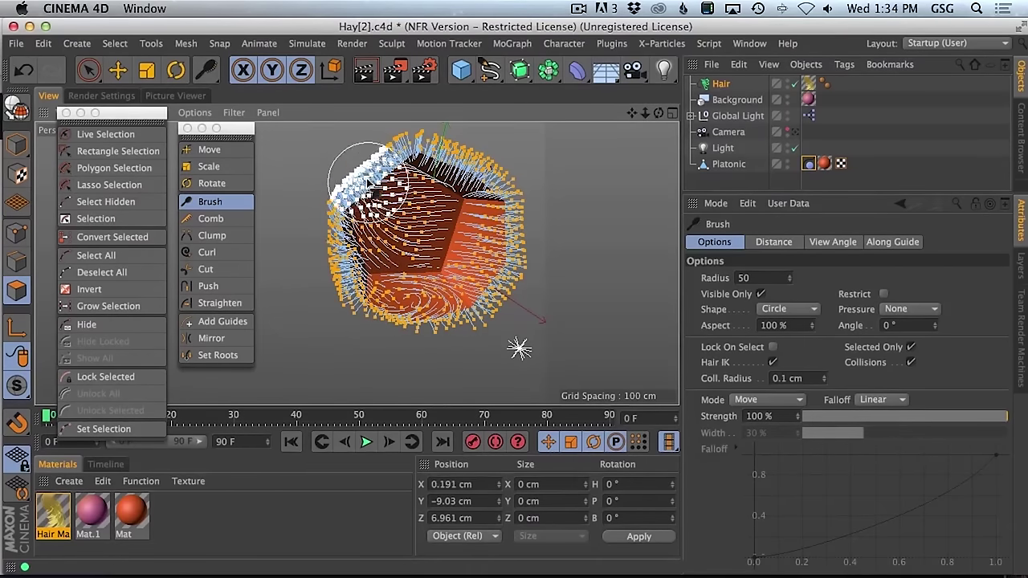
- Brush the guides on the polyhedron's dark side and lower faces so they bend in curved directions
mouse_move(453, 245)
left_mouse_down("alt")
mouse_move(440, 211)
mouse_move(482, 192)
left_mouse_up("alt")
left_click_drag(578, 241, 634, 232, "alt")
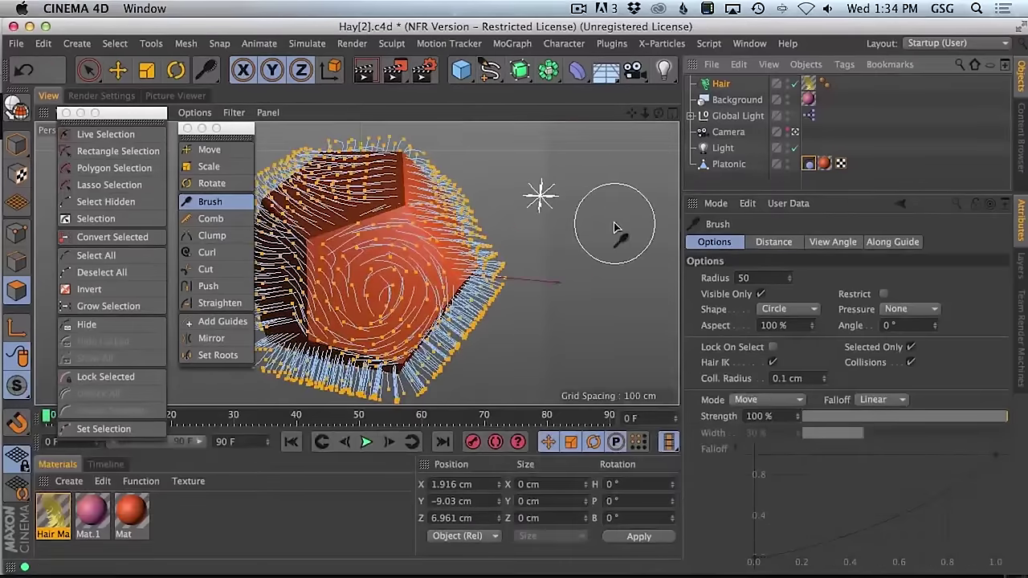
left_click_drag(530, 213, 417, 197, "alt")
left_click_drag(418, 148, 384, 172, "alt")
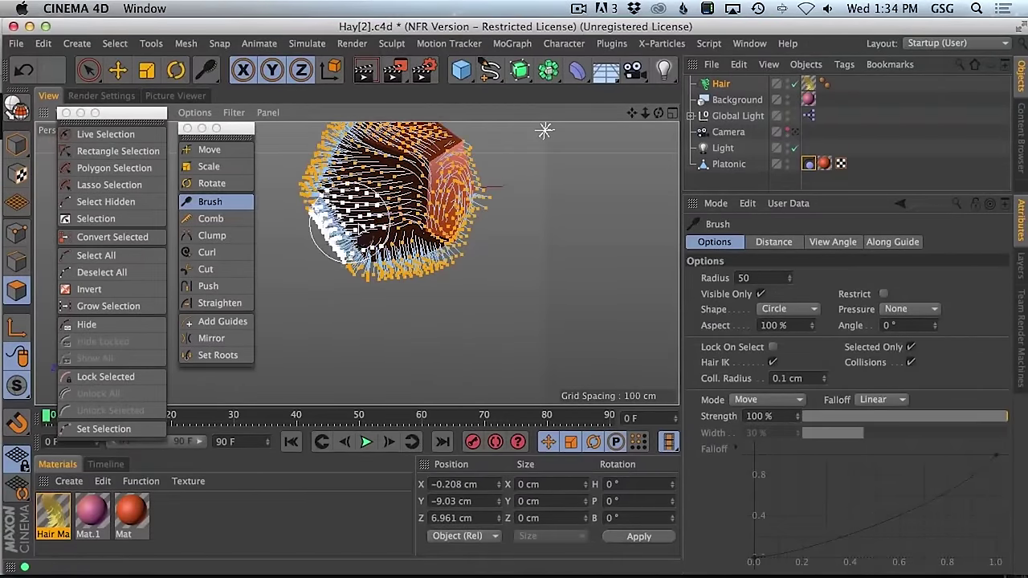
left_click_drag(325, 157, 346, 193, "alt")
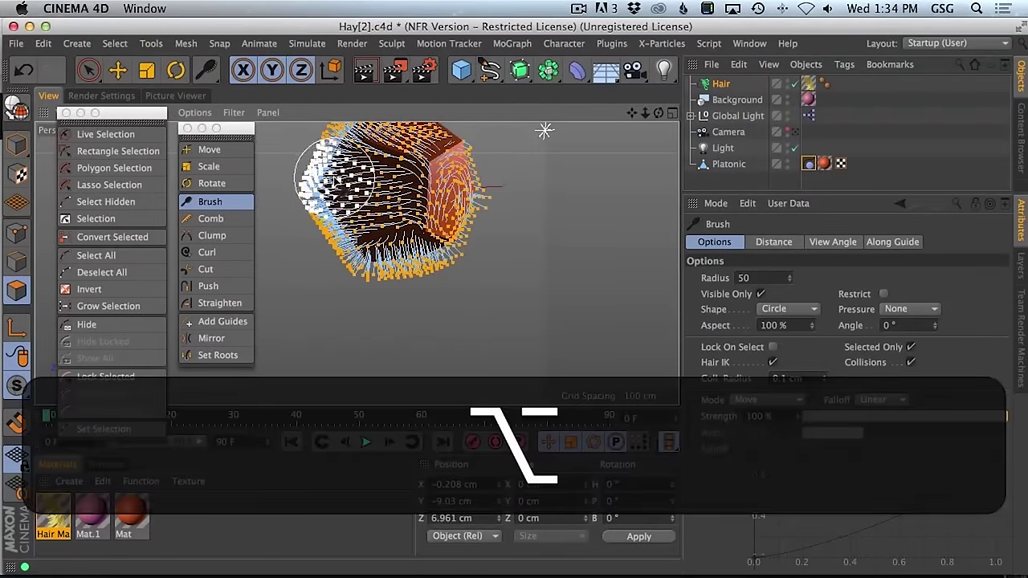
left_click_drag(544, 131, 355, 265, "alt")
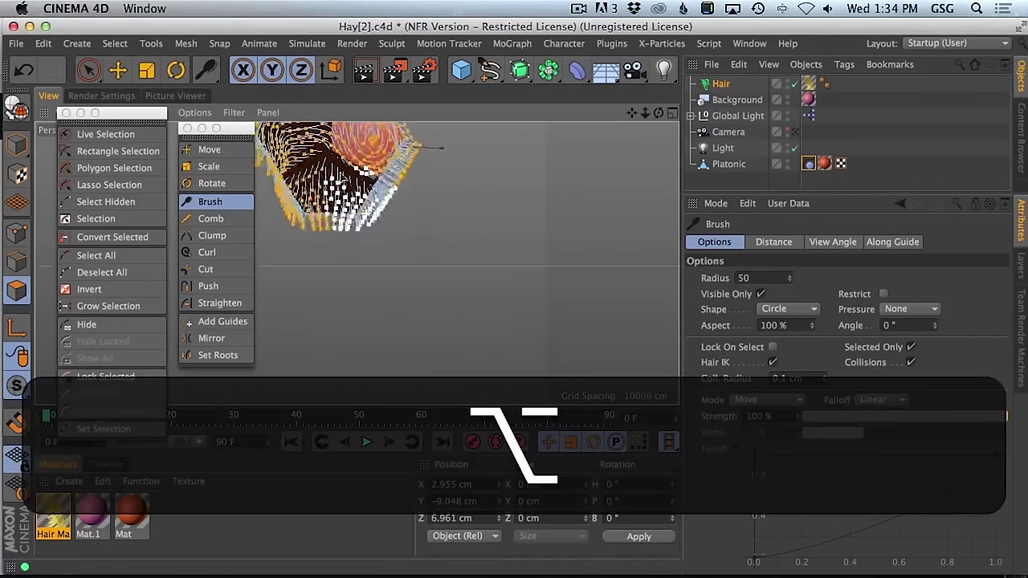
left_click_drag(411, 141, 545, 141, "alt")
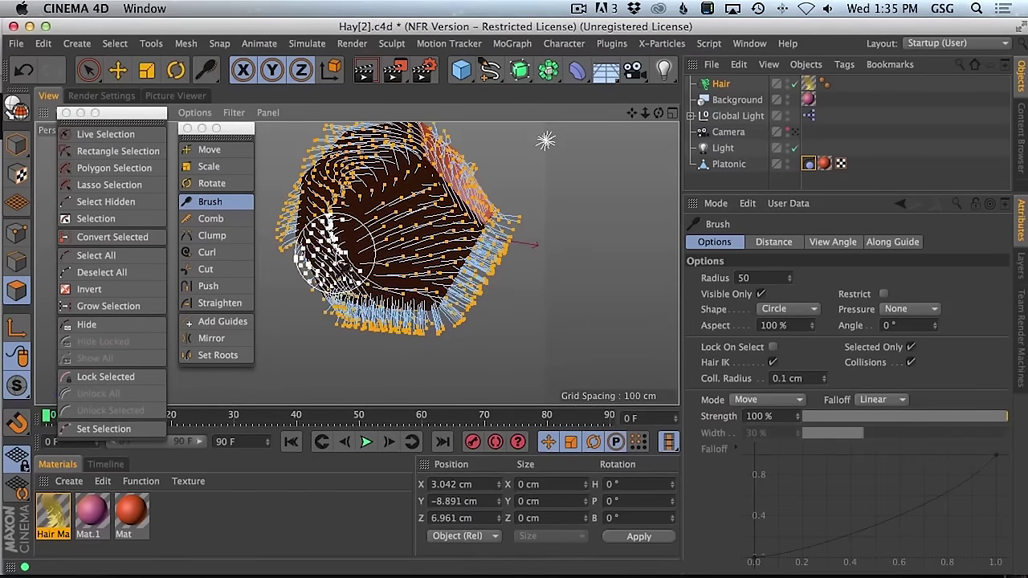
- Brush the guides along the right and upper outer edges around the swirled front face
left_click_drag(545, 142, 488, 241, "alt")
mouse_move(442, 357)
left_mouse_down()
mouse_move(537, 224)
mouse_move(443, 352)
mouse_move(521, 193)
mouse_move(453, 332)
mouse_move(521, 210)
mouse_move(554, 204)
mouse_move(465, 259)
mouse_move(472, 267)
mouse_move(451, 267)
mouse_move(412, 233)
mouse_move(424, 238)
mouse_move(459, 180)
mouse_move(478, 187)
mouse_move(439, 257)
mouse_move(469, 229)
mouse_move(477, 190)
mouse_move(484, 226)
mouse_move(486, 157)
mouse_move(478, 208)
mouse_move(439, 142)
mouse_move(457, 207)
mouse_move(524, 265)
mouse_move(503, 184)
mouse_move(519, 197)
mouse_move(510, 245)
mouse_move(502, 172)
mouse_move(484, 148)
mouse_move(470, 237)
mouse_move(519, 210)
mouse_move(555, 220)
left_mouse_up()
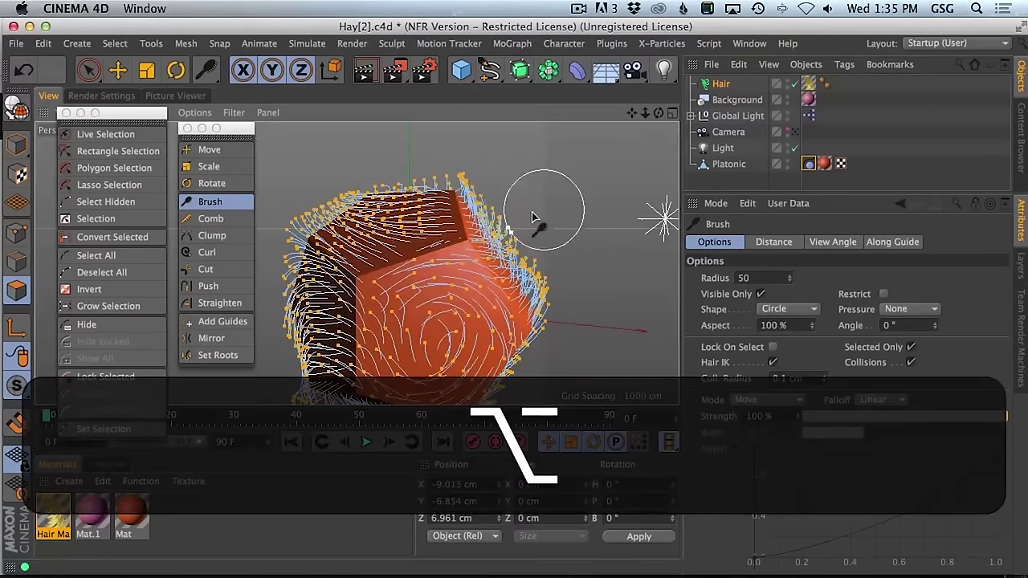
mouse_move(500, 241)
left_mouse_down()
mouse_move(487, 190)
mouse_move(450, 167)
mouse_move(470, 186)
mouse_move(436, 157)
left_mouse_up()
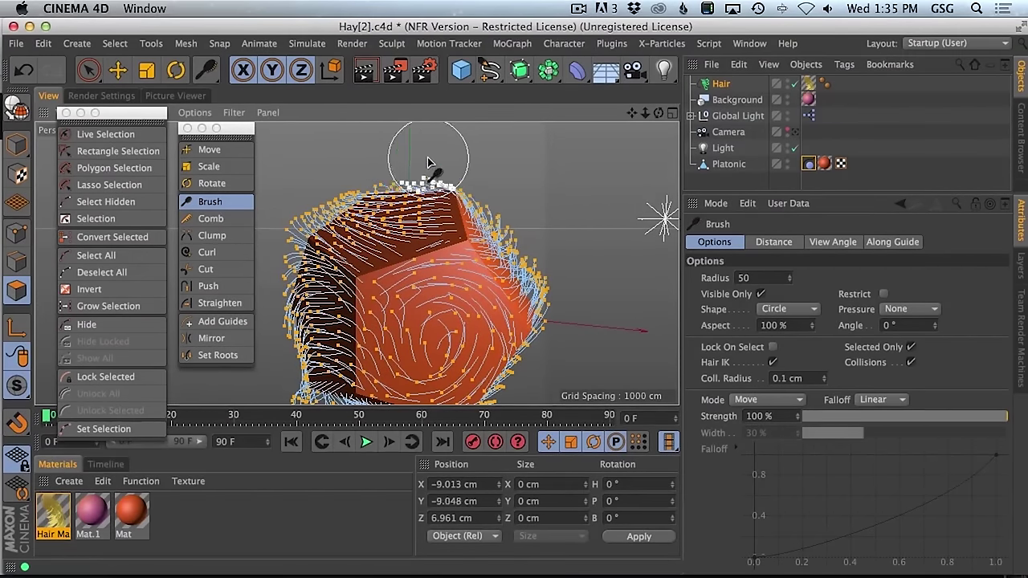
- Brush the upper dark face's guides across the face and rework the front face's guides into a rounder swirl
mouse_move(458, 243)
left_mouse_down("alt")
mouse_move(471, 287)
mouse_move(425, 279)
mouse_move(390, 297)
left_mouse_up("alt")
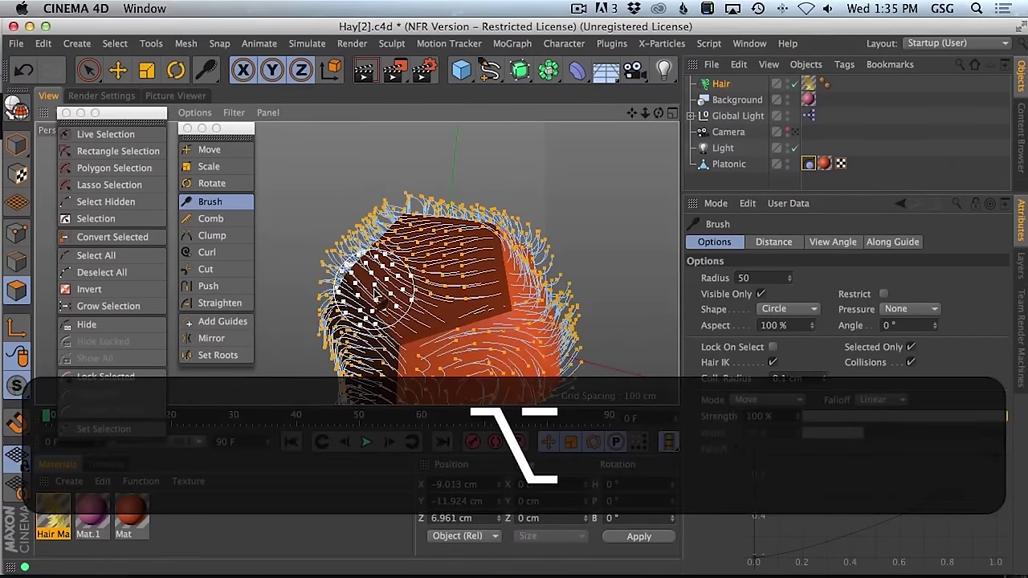
mouse_move(351, 247)
left_mouse_down()
mouse_move(388, 218)
mouse_move(468, 230)
mouse_move(501, 290)
mouse_move(477, 243)
mouse_move(450, 222)
mouse_move(454, 178)
mouse_move(476, 181)
mouse_move(440, 246)
left_mouse_up()
key("alt")
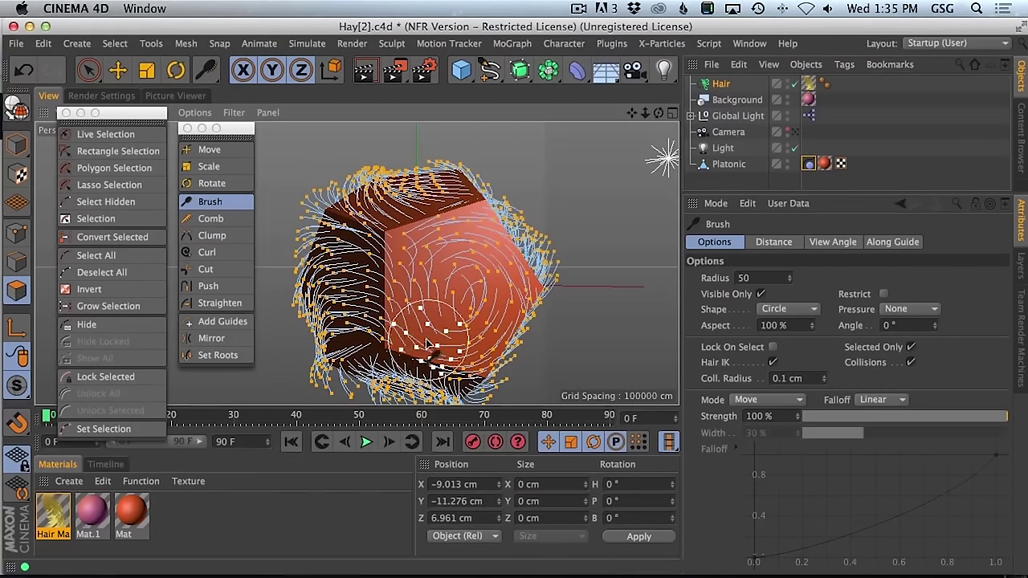
mouse_move(391, 241)
left_mouse_down()
mouse_move(434, 259)
mouse_move(412, 297)
mouse_move(437, 207)
mouse_move(410, 239)
mouse_move(440, 215)
mouse_move(460, 229)
left_mouse_up()
mouse_move(482, 273)
left_mouse_down("alt")
mouse_move(463, 227)
mouse_move(482, 241)
mouse_move(456, 273)
mouse_move(449, 265)
mouse_move(482, 269)
mouse_move(502, 240)
mouse_move(474, 273)
mouse_move(502, 277)
left_mouse_up("alt")
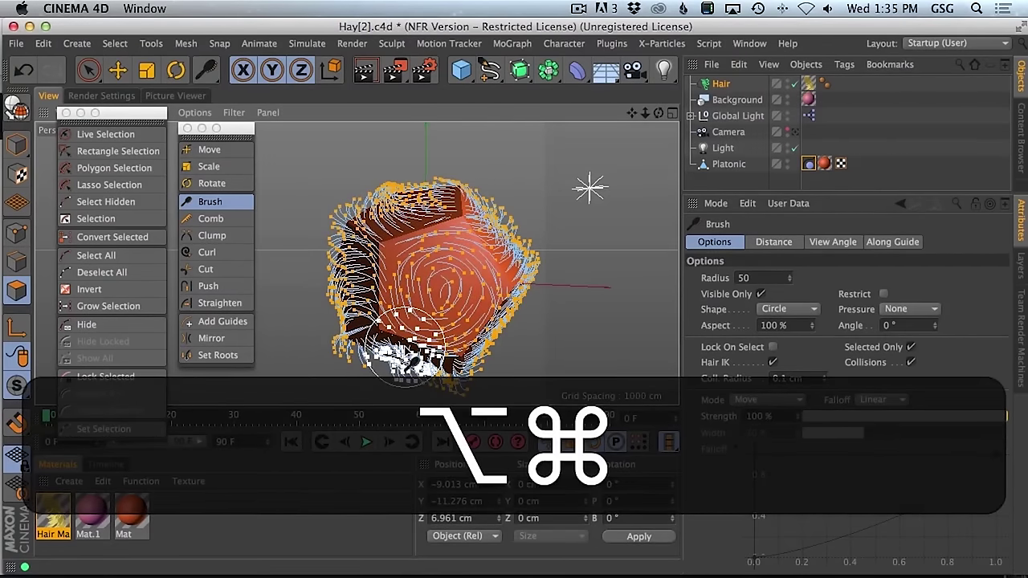
- Render a preview of the straw through the scene camera and undo the view changes
left_click(794, 132)
key("super+r")
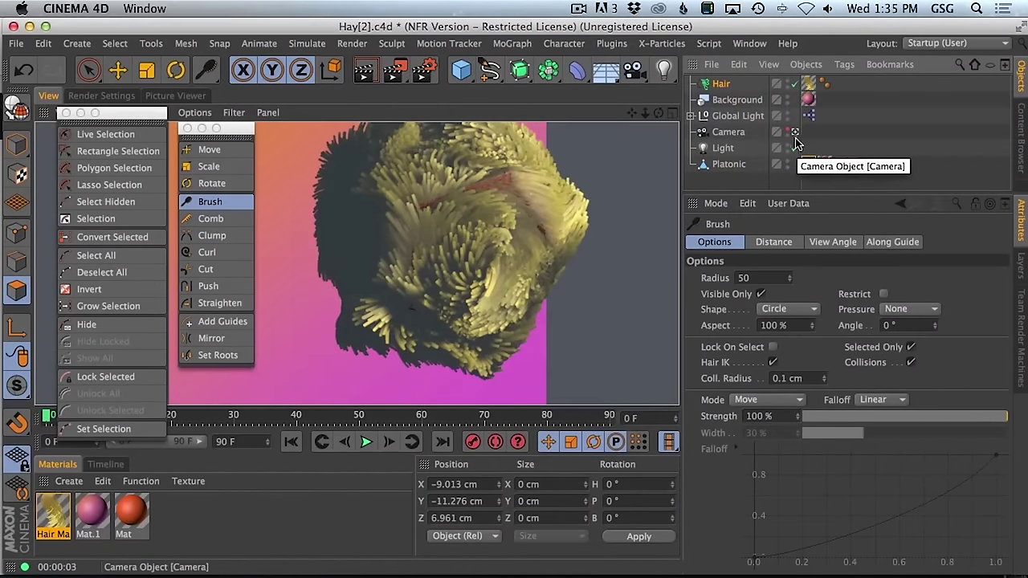
left_click_drag(449, 265, 426, 257, "alt")
key("shift+super+z")
key("shift+super+z")
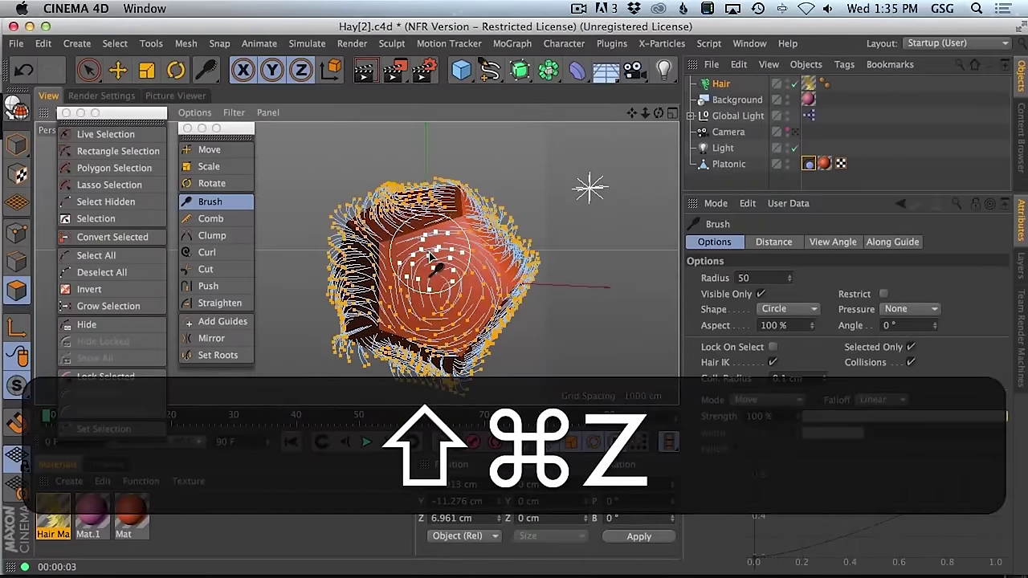
key("shift+super+z")
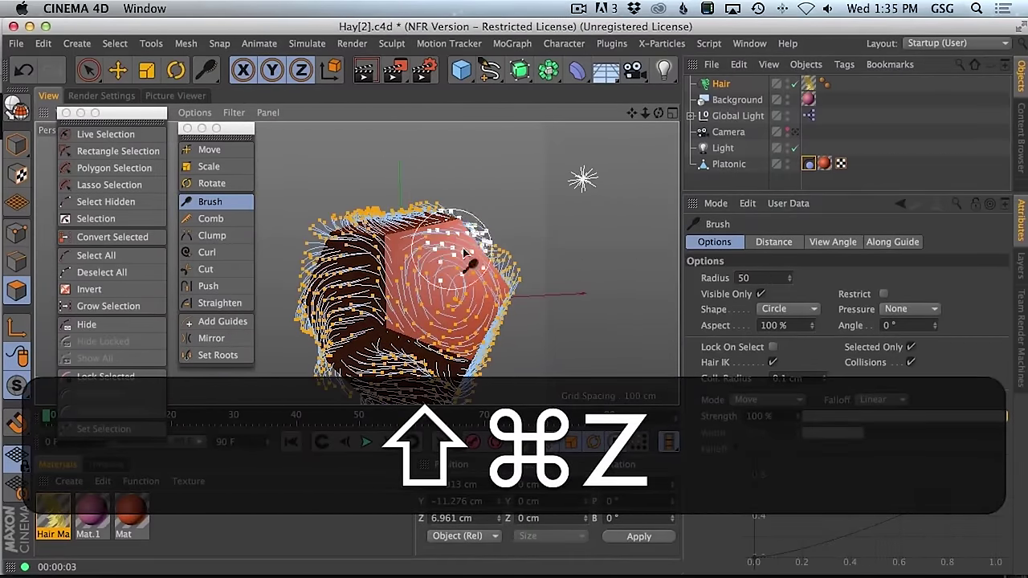
- Reframe the polyhedron, move the hair tool palette clear of the model, and render the camera view again
left_click_drag(449, 241, 401, 237, "alt")
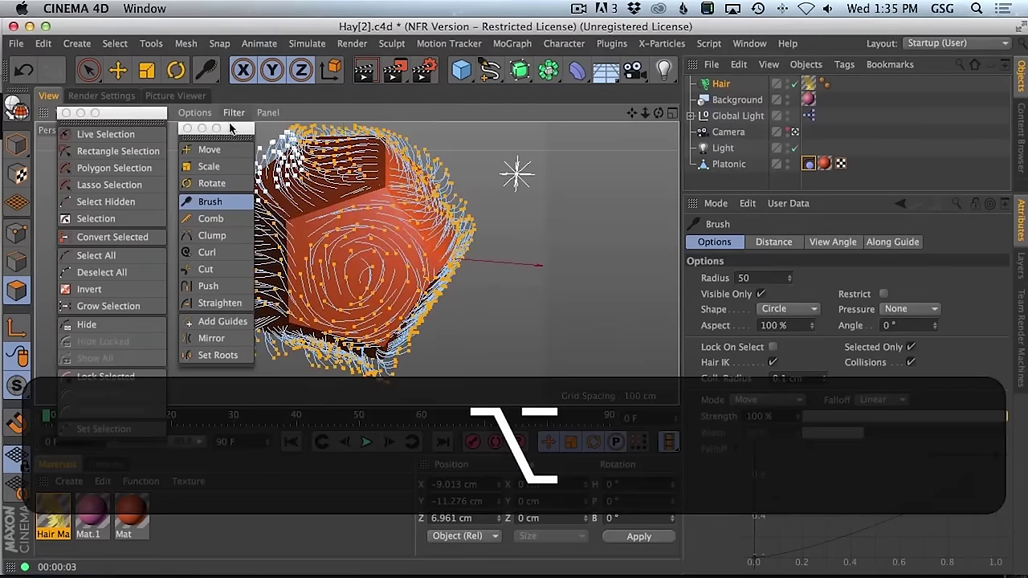
left_click_drag(231, 131, 217, 393)
key("super+r")
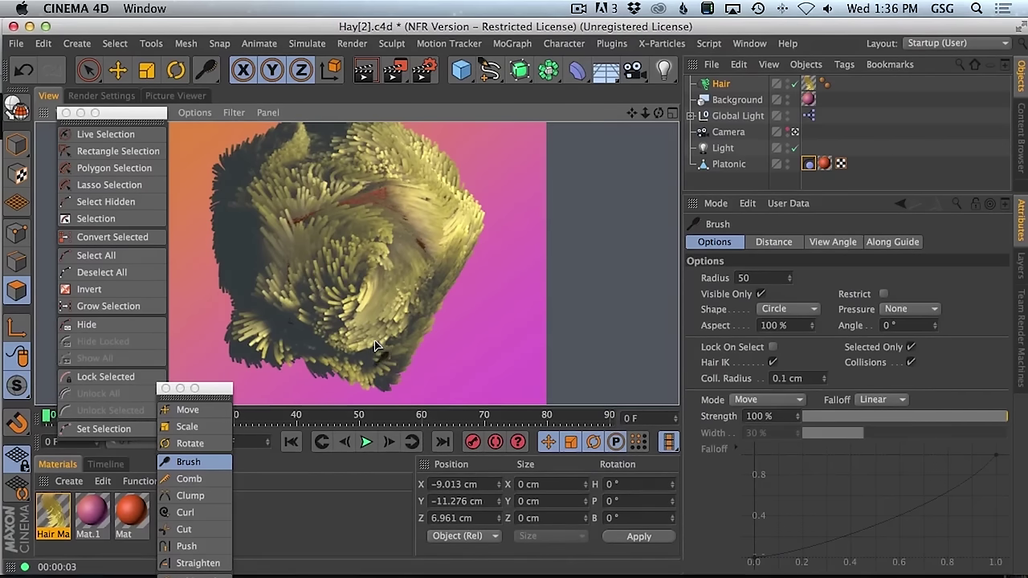
left_click_drag(217, 391, 314, 455)
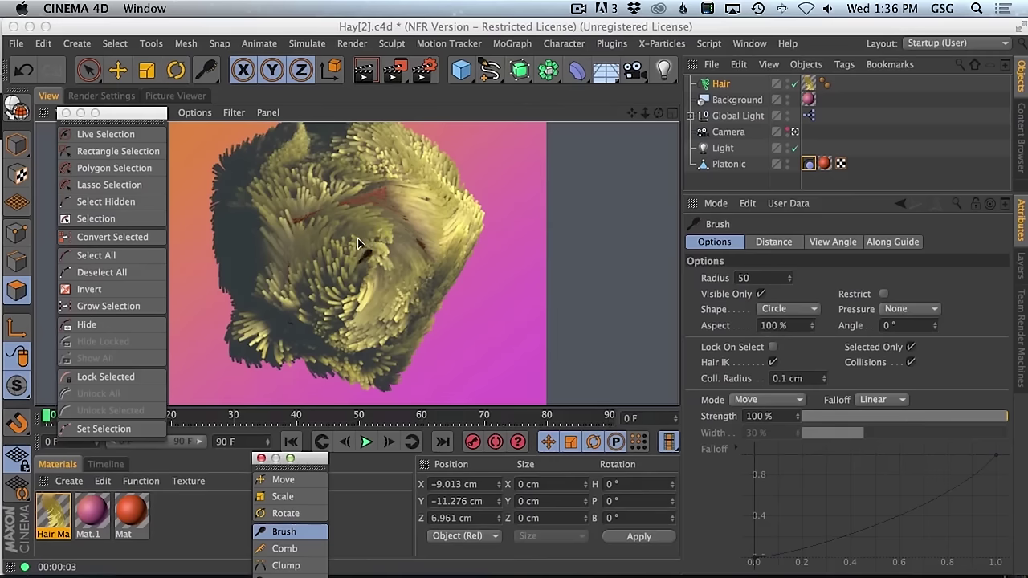
key("alt")
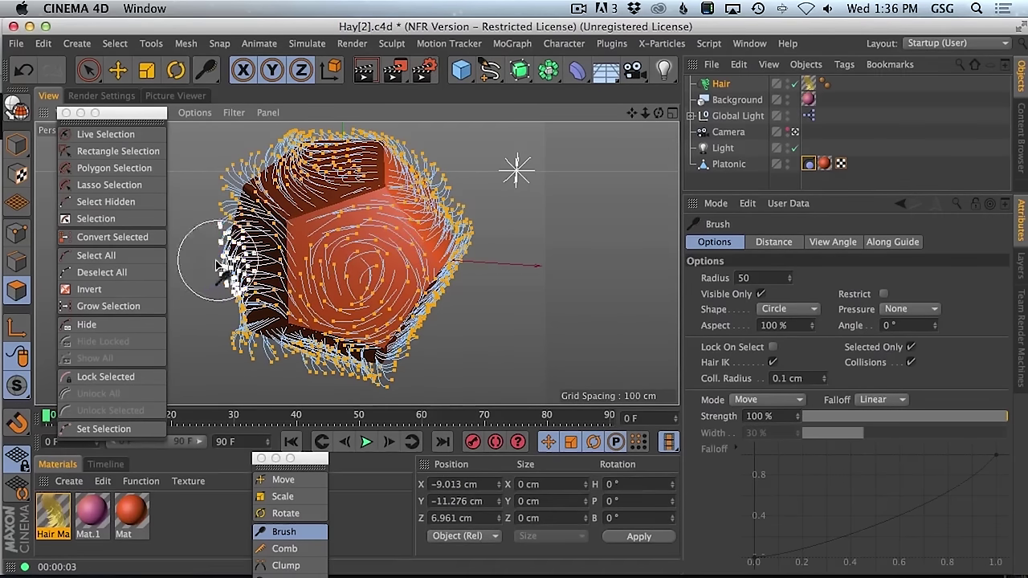
- Reposition the floating hair tool palette beside the selection palette and enlarge it to show all the tools
left_click_drag(322, 457, 240, 391)
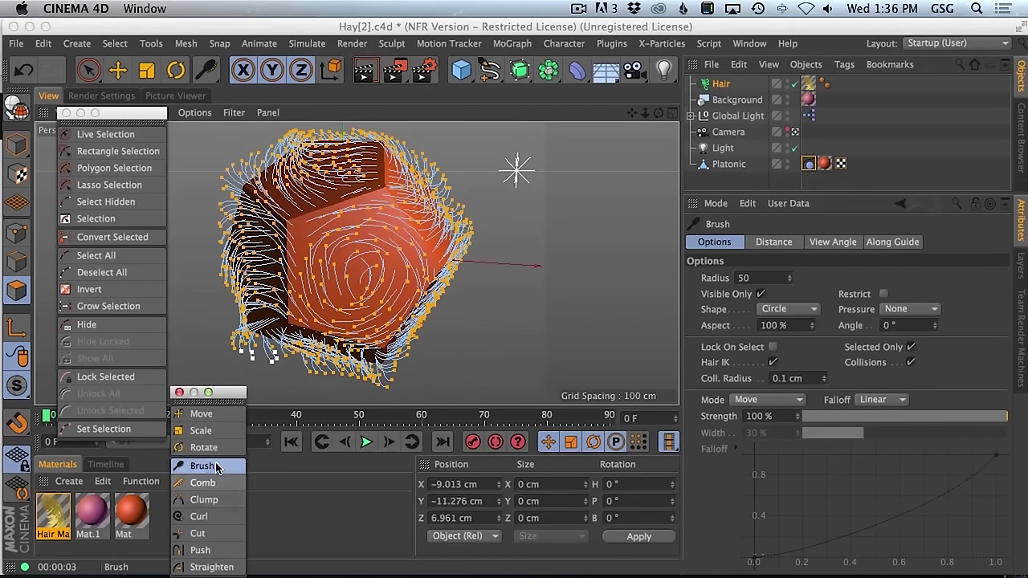
scroll(217, 450, "down", 1)
double_click(232, 394)
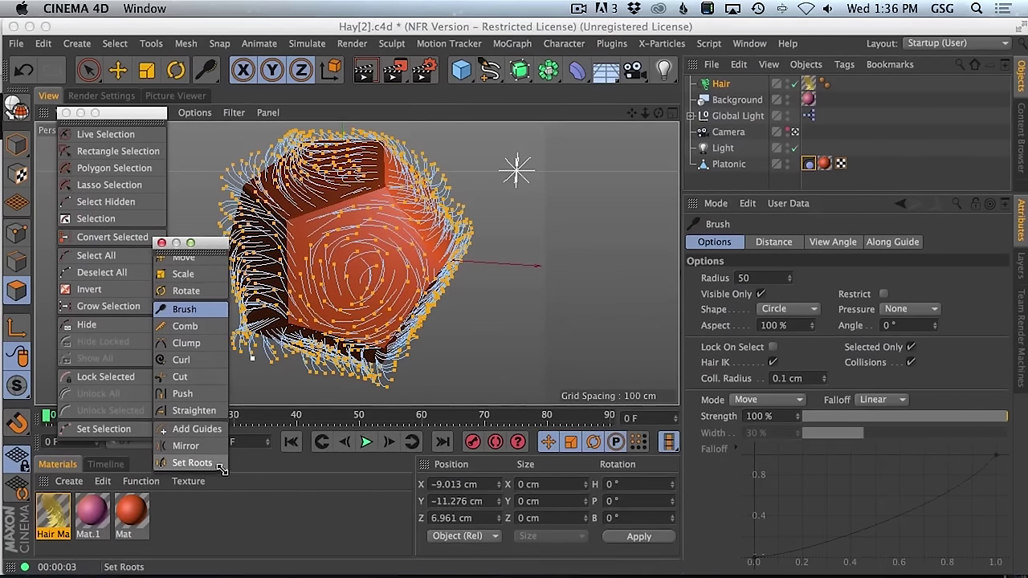
left_click_drag(229, 472, 230, 479)
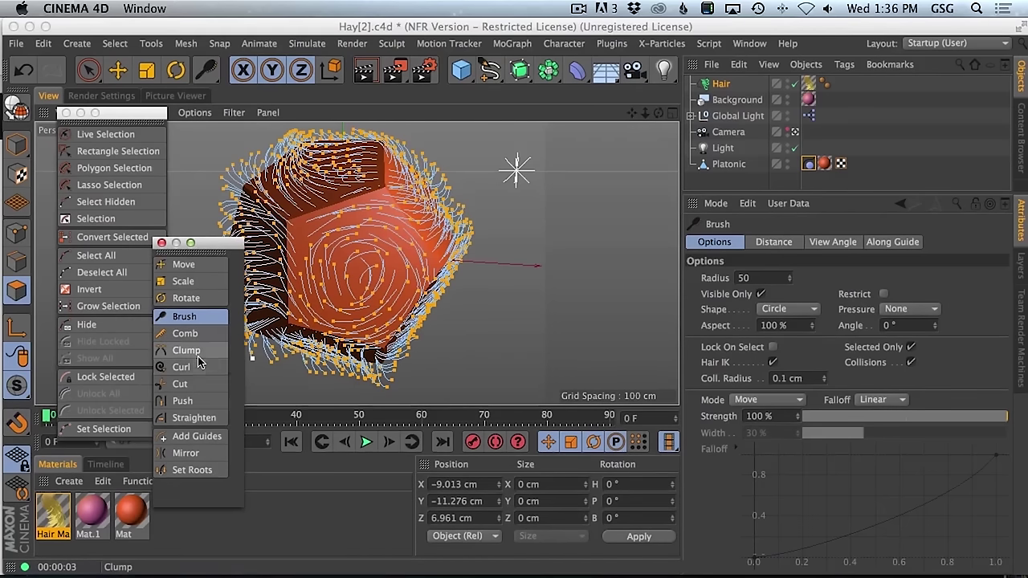
- Try the Straighten tool on all selected guides with a Strength of 0.069 %
left_click(197, 418)
left_click(390, 216)
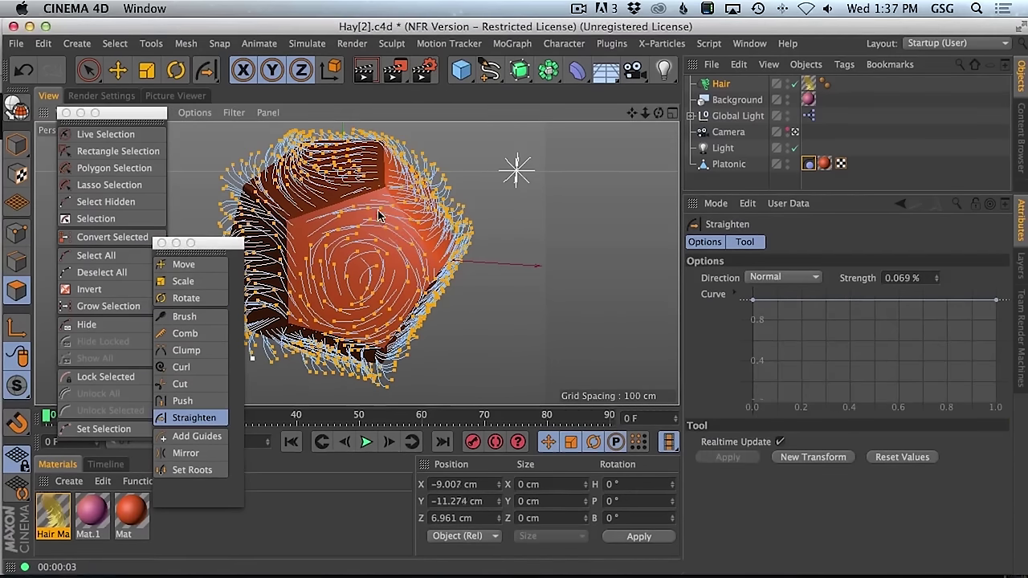
key("super")
- Use Live Selection with Visible Only disabled to select the guides along the front face's upper edge
left_click(105, 134)
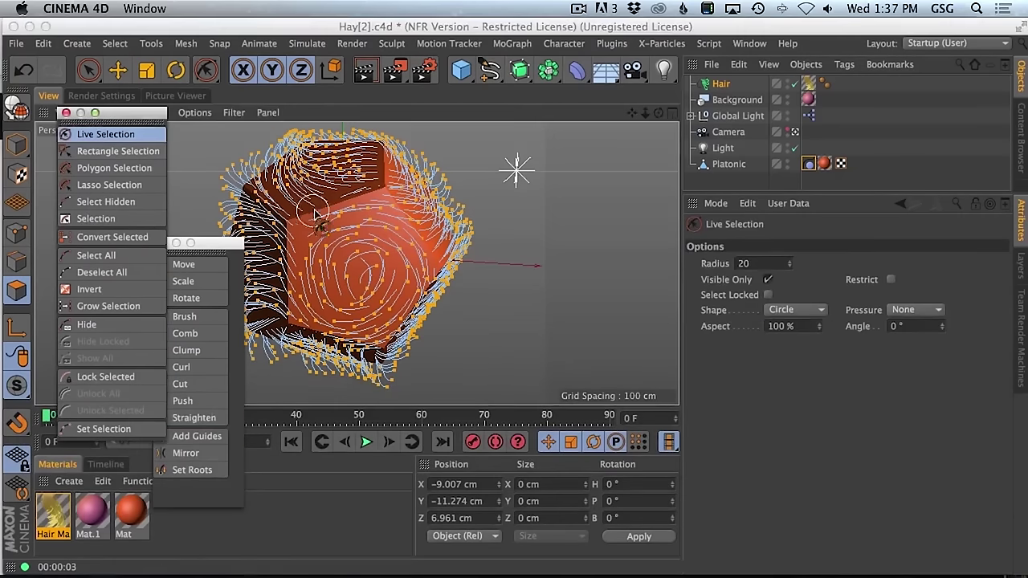
left_click(294, 228)
left_click(767, 279)
mouse_move(397, 224)
left_mouse_down()
mouse_move(341, 210)
mouse_move(402, 221)
left_mouse_up()
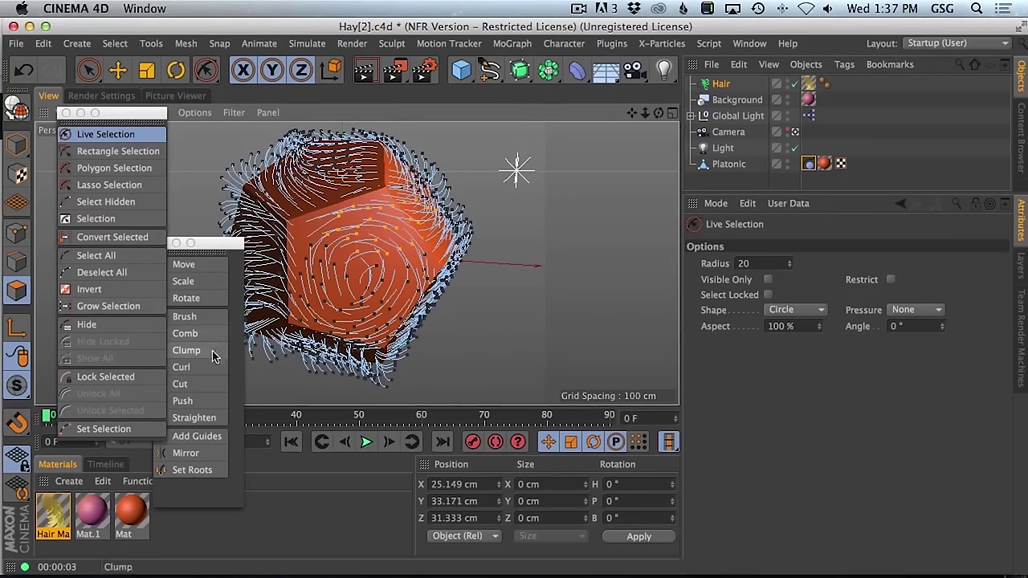
- Straighten the selected guides with a Strength of 29.293 % and brush them back into the front face's swirl
left_click(196, 418)
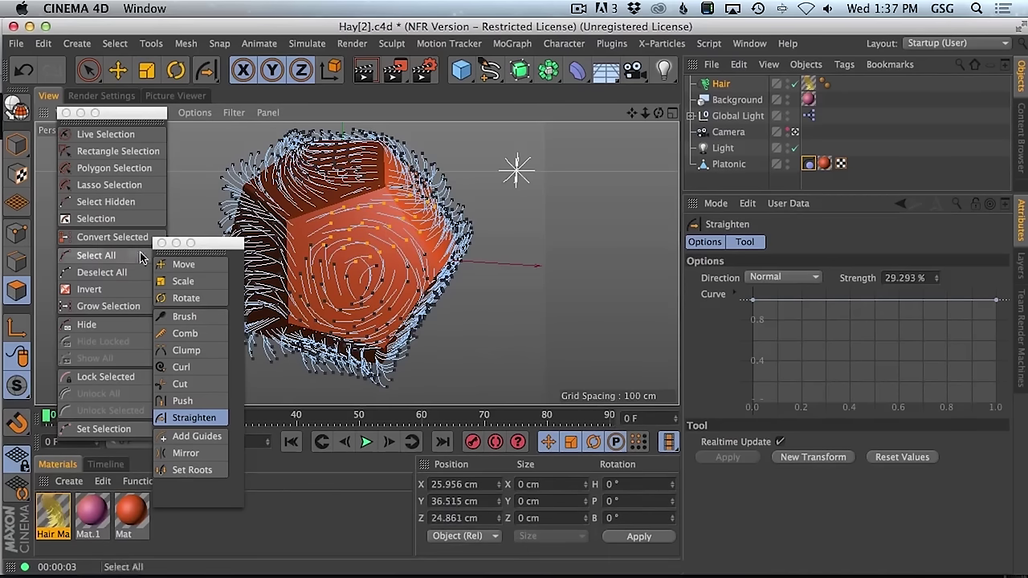
left_click(188, 318)
mouse_move(369, 254)
left_mouse_down()
mouse_move(361, 241)
mouse_move(378, 221)
mouse_move(417, 209)
mouse_move(318, 202)
left_mouse_up()
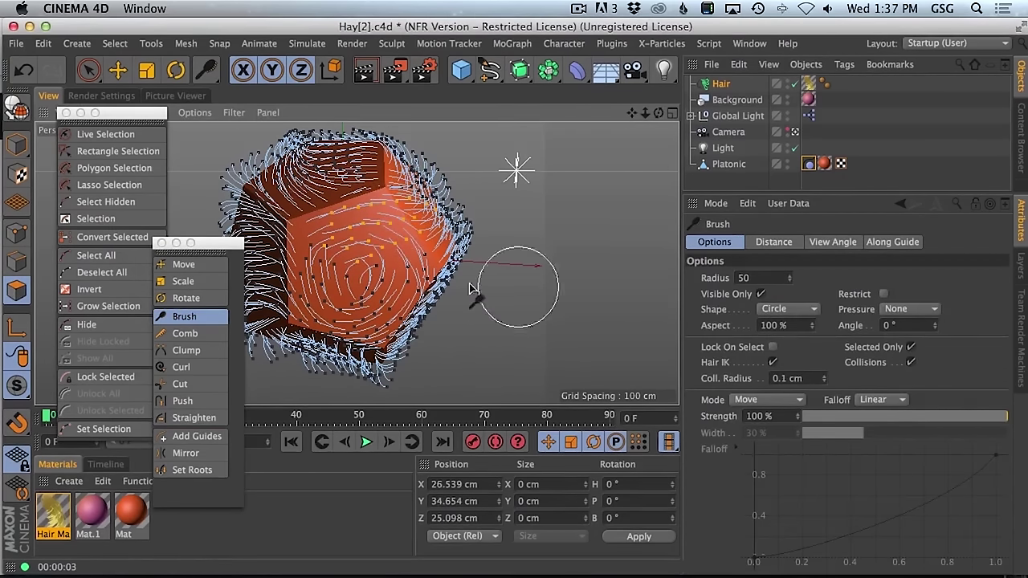
- Deselect all guides and save the scene as Hay[3].c4d
key("shift+super+a")
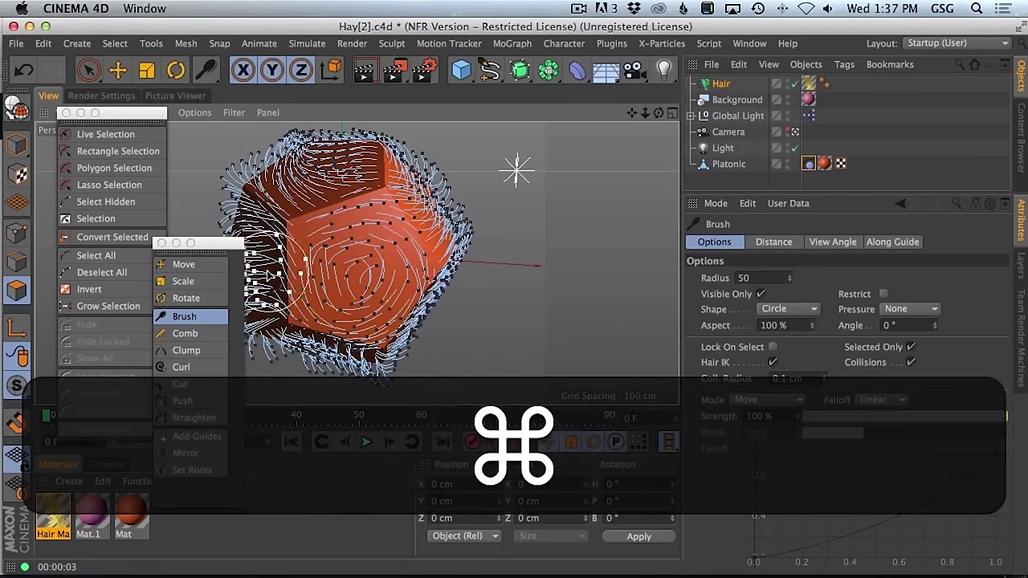
key("shift+super+s")
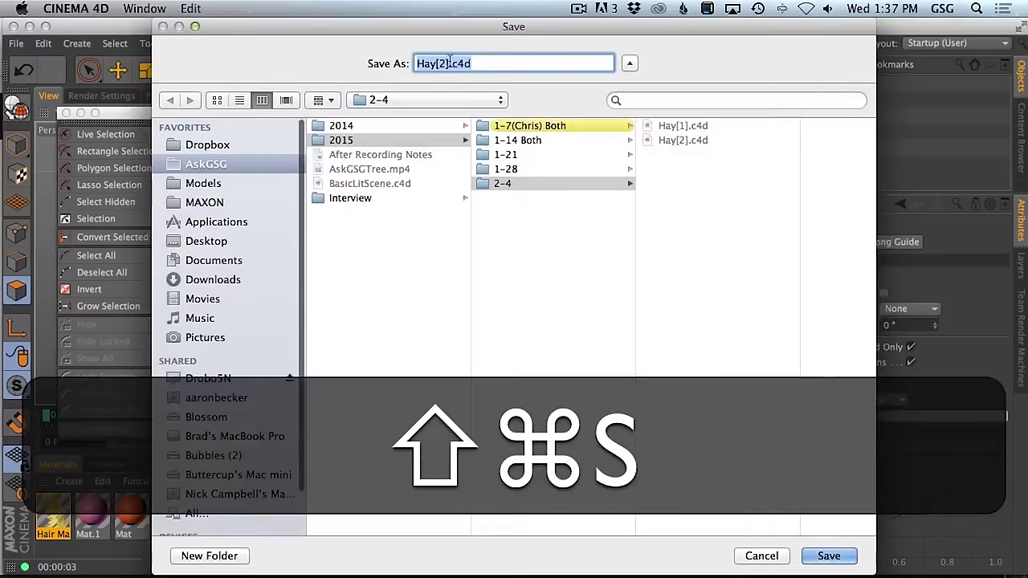
double_click(441, 64)
type("3")
key("Return")
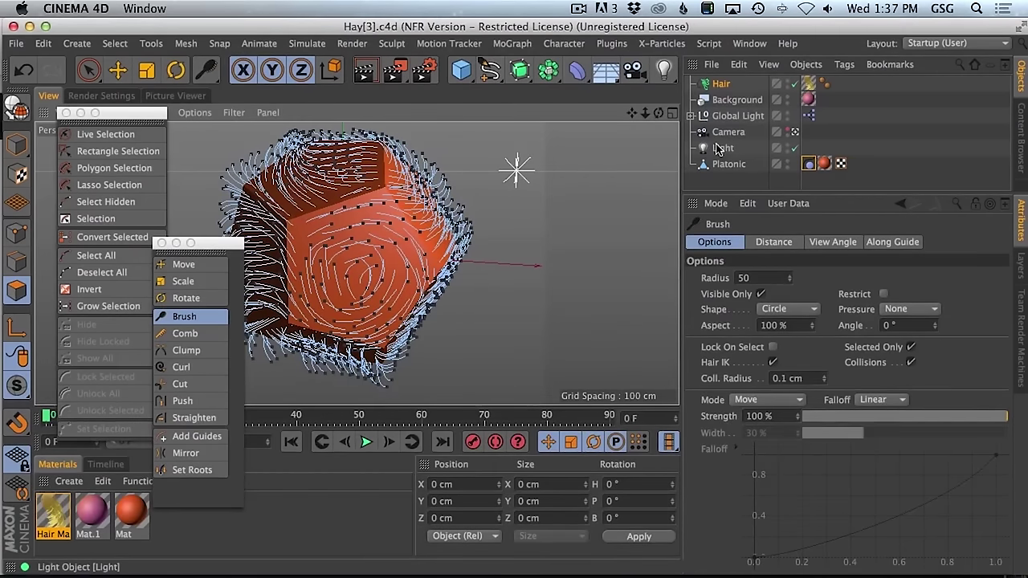
- Generate geometry from the Hair object with the Triangle type and inspect the strands up close from several angles
left_click(721, 83)
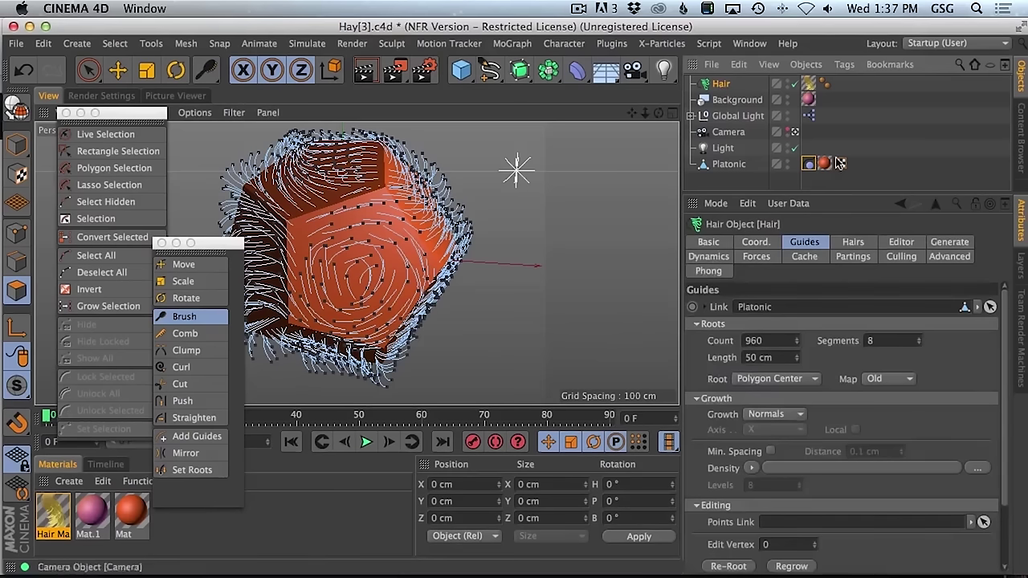
left_click(950, 243)
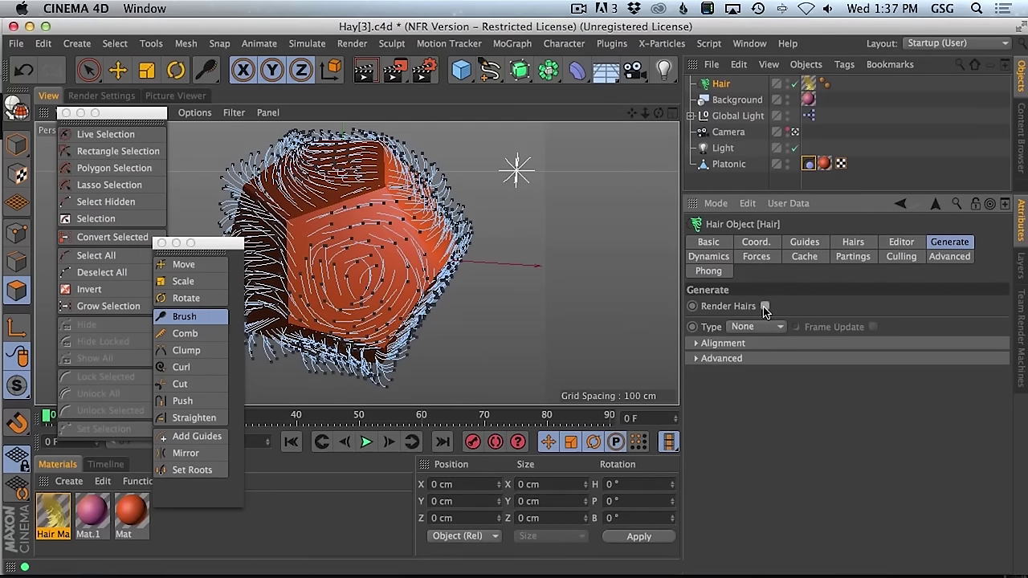
left_click(745, 331)
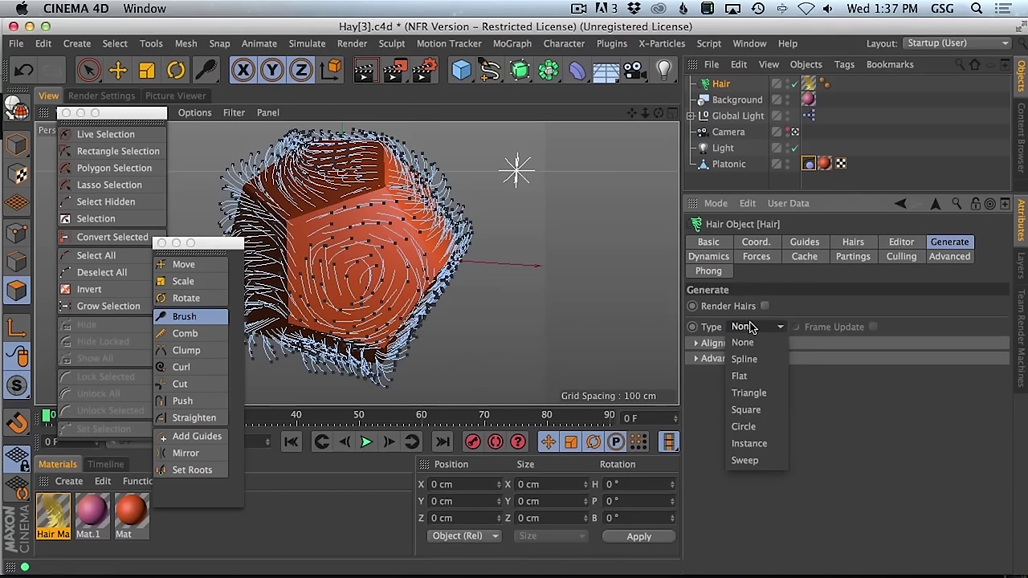
left_click(767, 400)
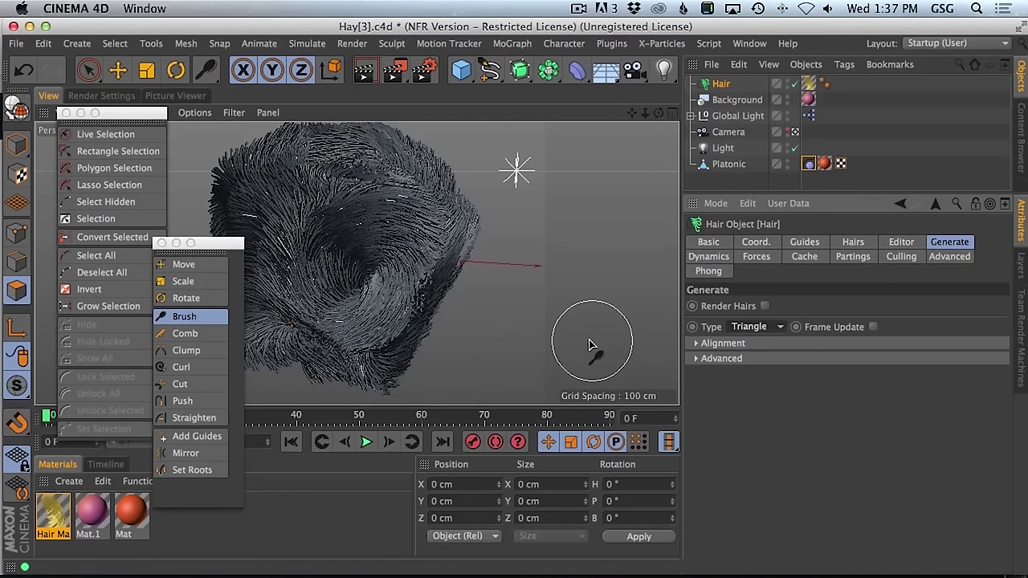
key("alt")
left_click_drag(342, 257, 390, 287, "alt")
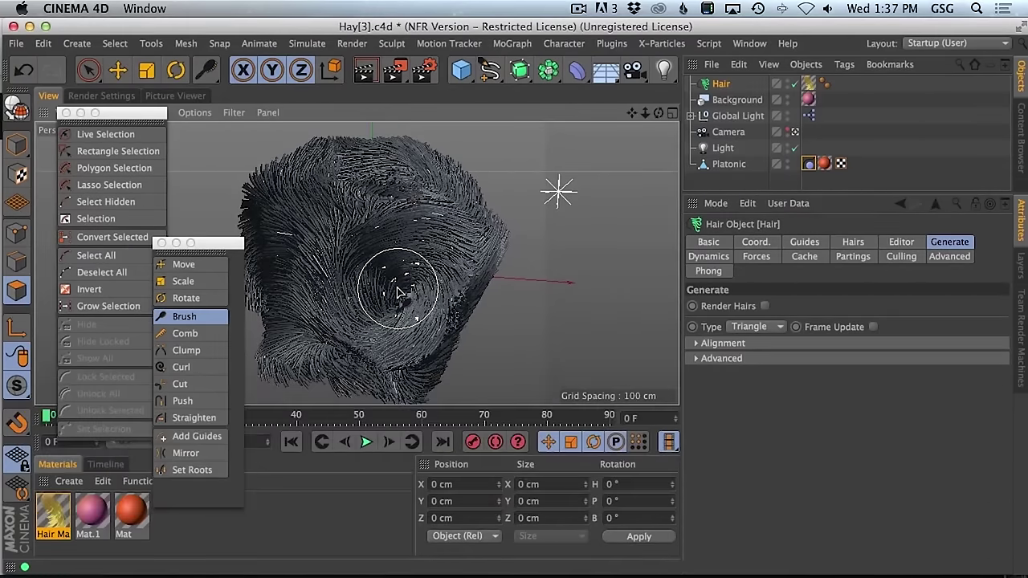
left_click_drag(399, 293, 370, 288)
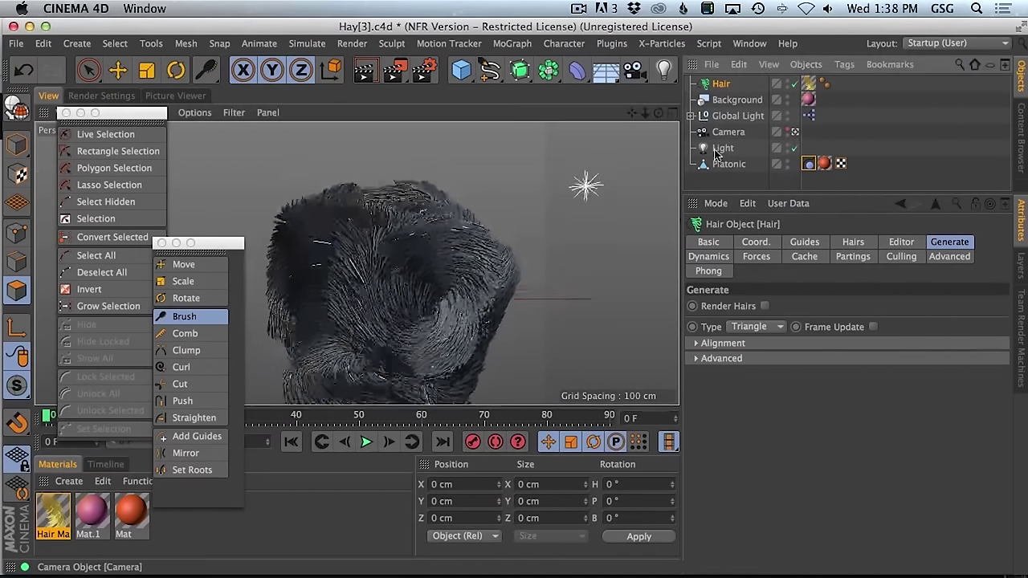
left_click_drag(447, 298, 425, 207, "alt")
scroll(425, 207, "up", 6)
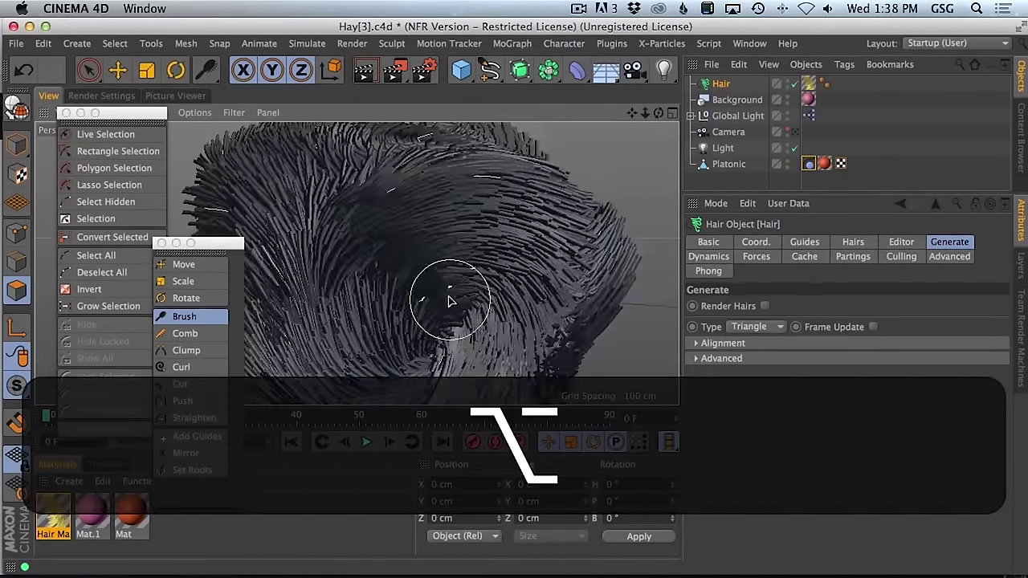
left_click_drag(449, 297, 449, 273, "alt")
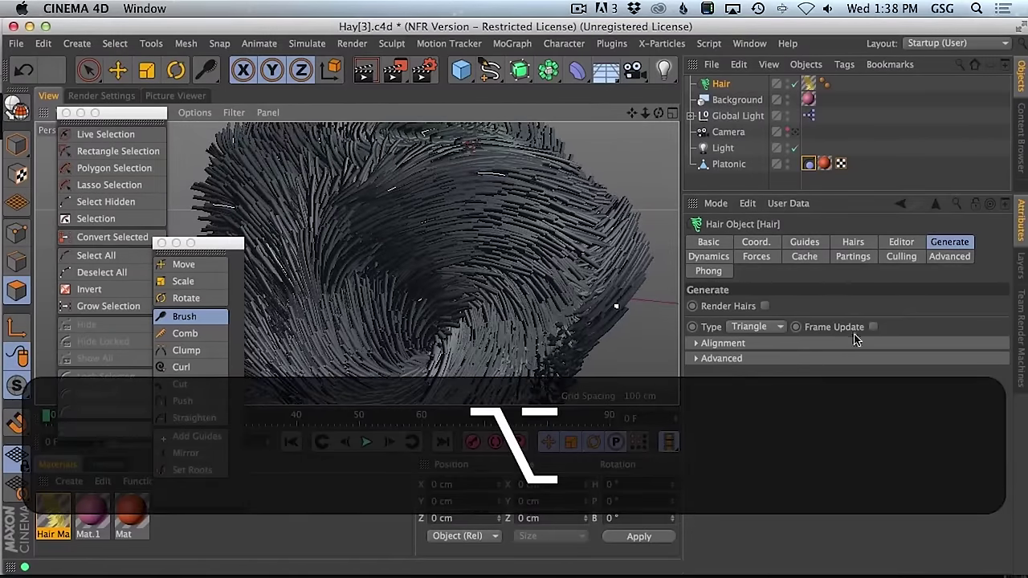
- Change the Hair object's generated geometry type to Circle and enable End Cap
left_click(777, 327)
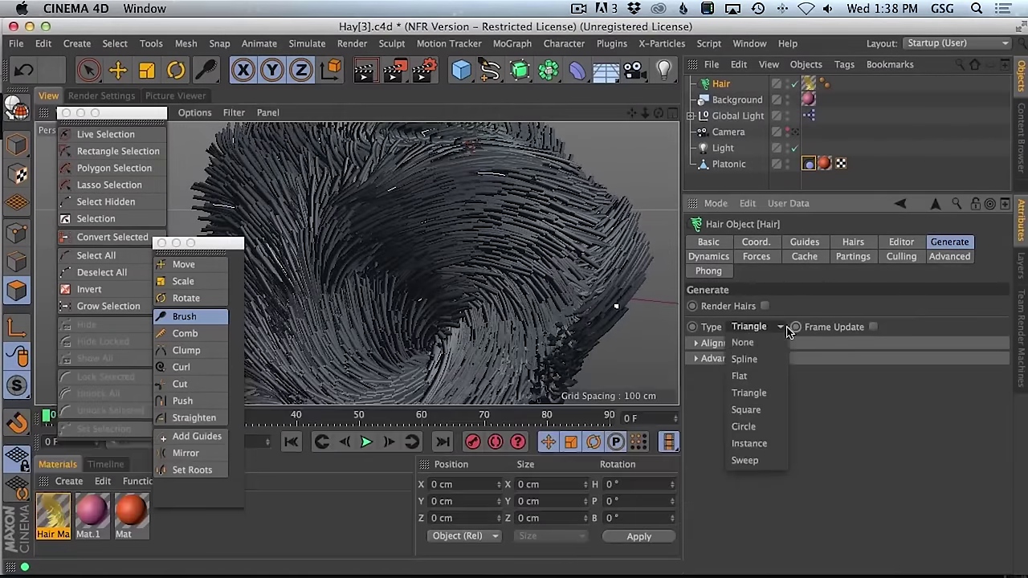
left_click(778, 427)
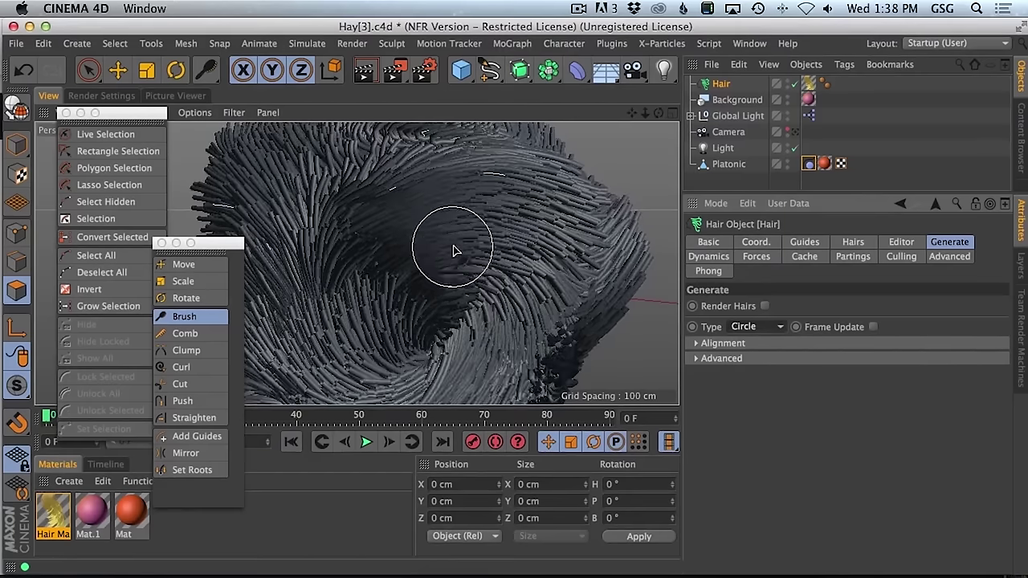
left_click_drag(466, 248, 523, 294, "alt")
left_click(732, 359)
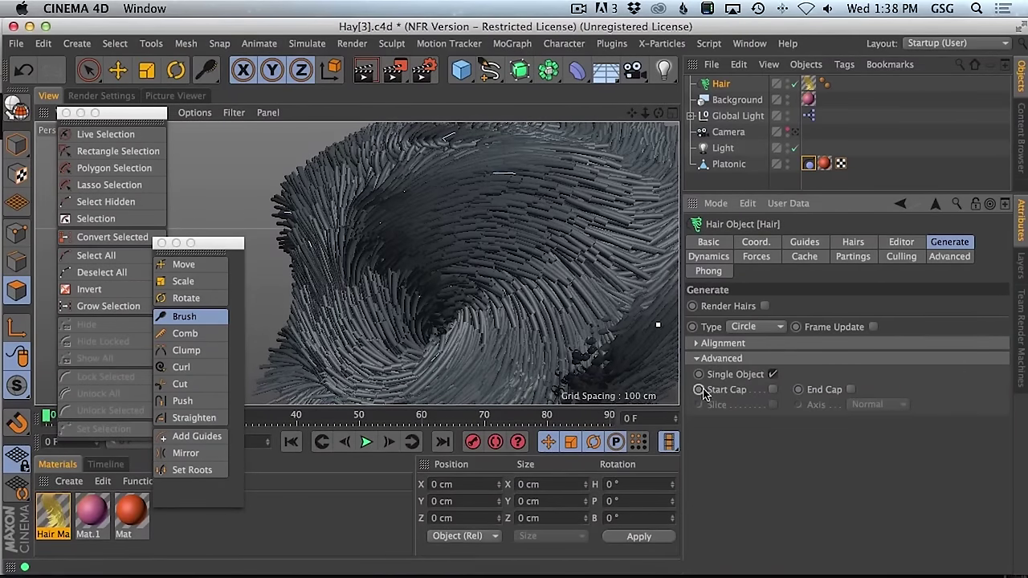
left_click(851, 391)
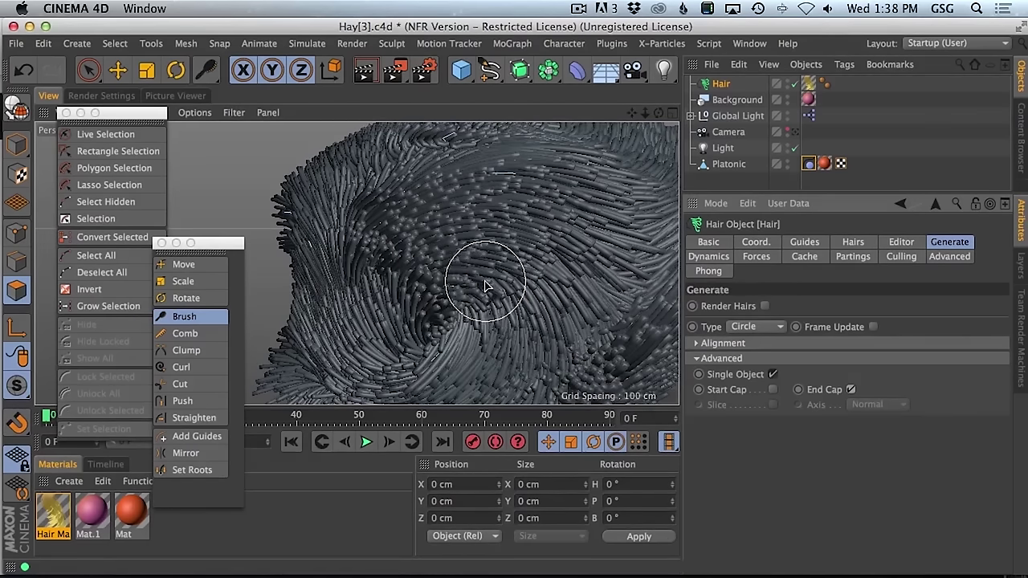
right_click_drag(442, 273, 478, 265, "alt")
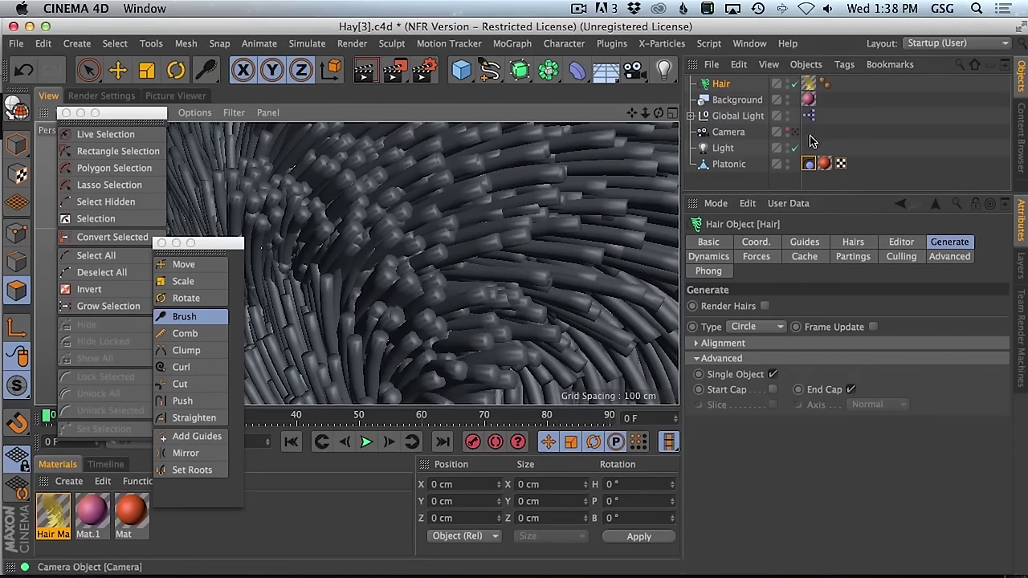
- Enable Angle Limit on the Hair object's Phong tag with a Phong Angle of 22°
left_click(826, 85)
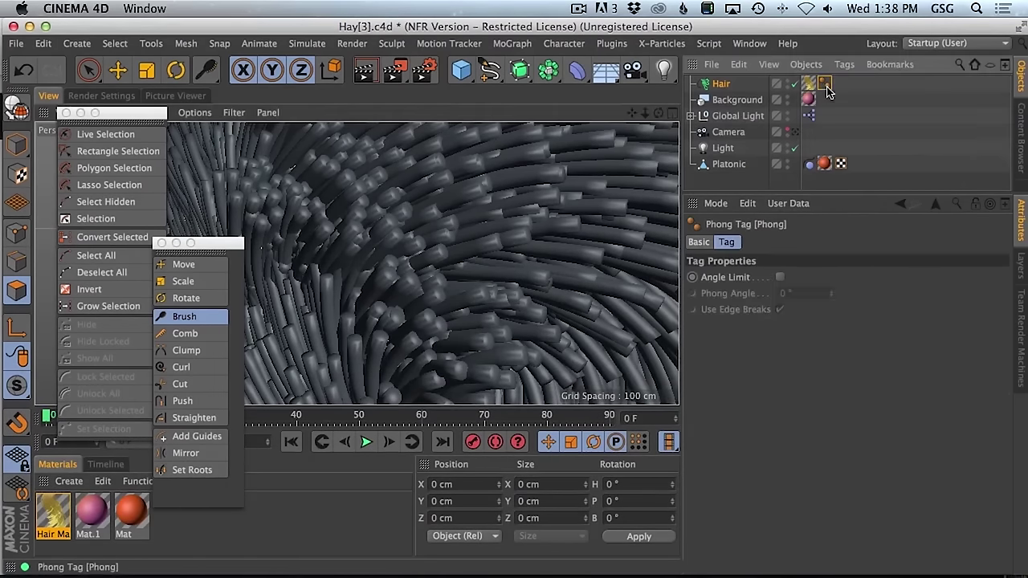
left_click(779, 277)
left_click(776, 294)
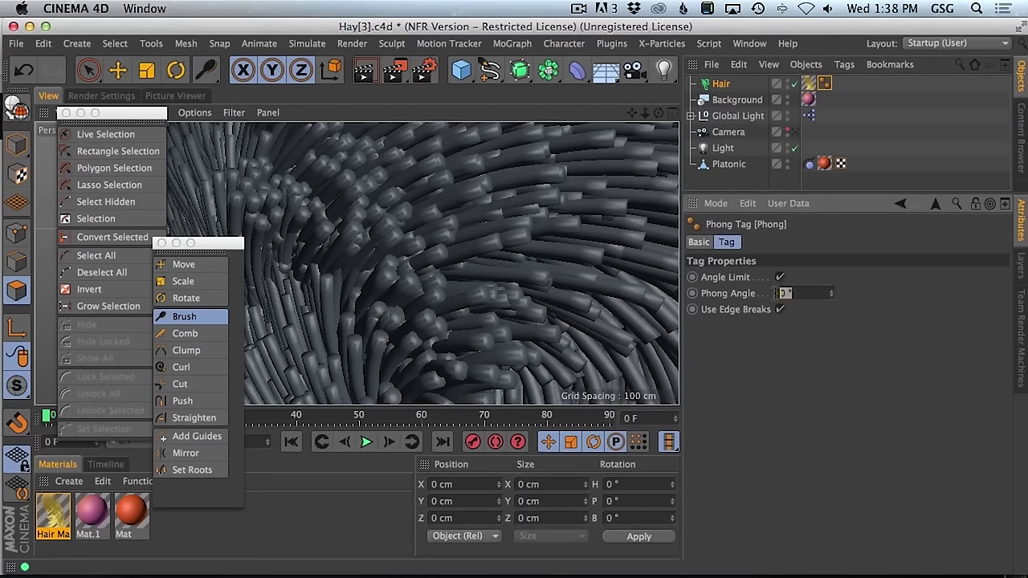
type("22")
key("Return")
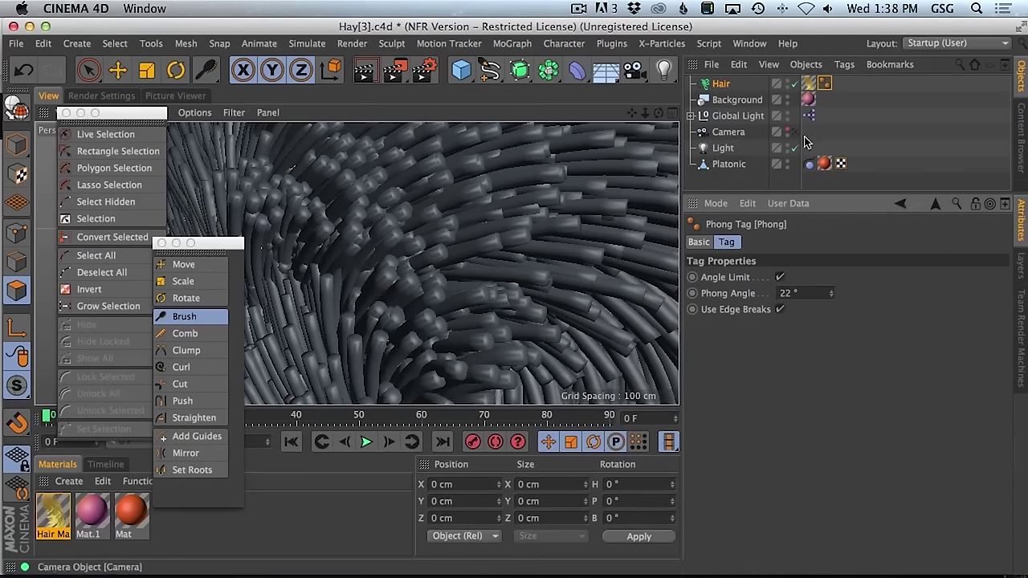
- Set the Phong Angle of the Hair object's Phong tag to 45°
left_click(787, 292)
type("45")
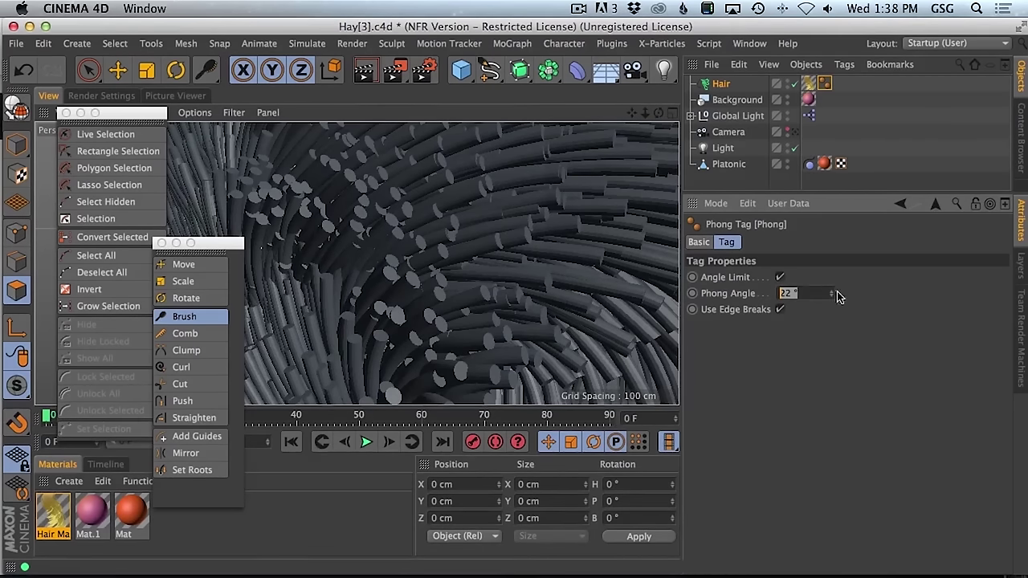
key("Return")
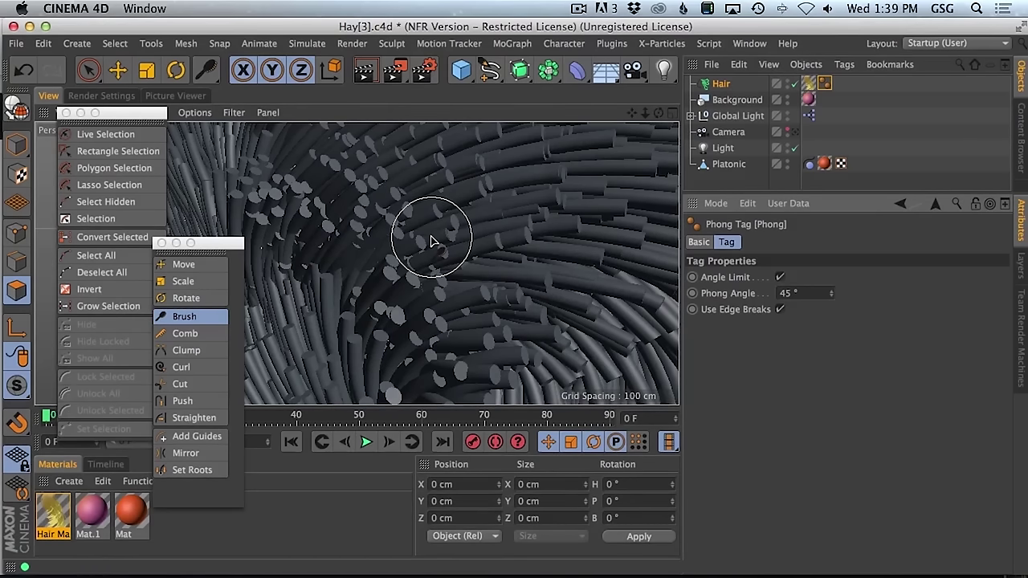
- Open the Hair Mat material for editing and try Frizz on the strands, turning it on and off again
mouse_move(459, 241)
left_mouse_down("alt")
mouse_move(442, 294)
mouse_move(523, 314)
mouse_move(356, 264)
mouse_move(501, 284)
mouse_move(491, 278)
left_mouse_up("alt")
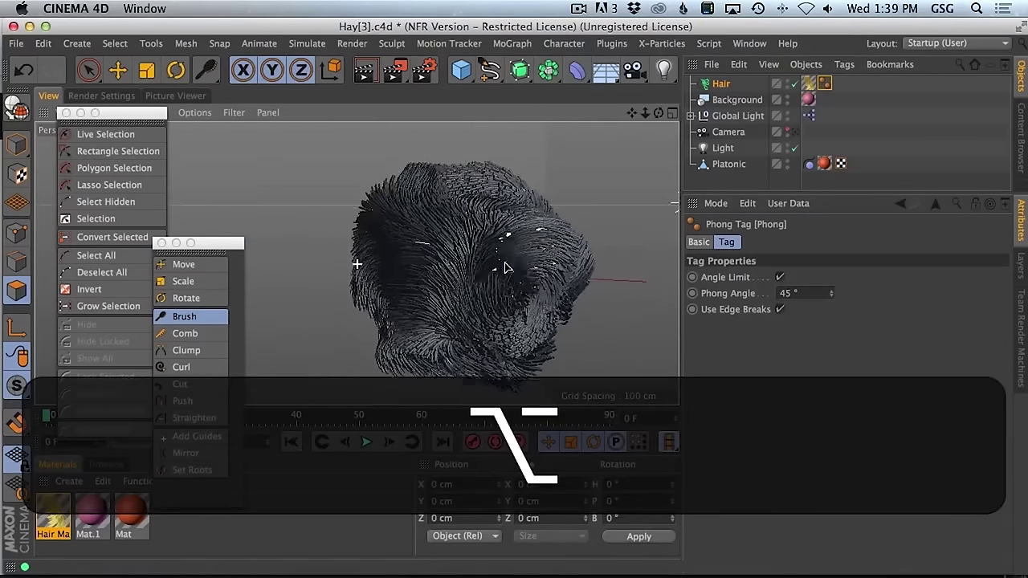
scroll(458, 292, "up", 5)
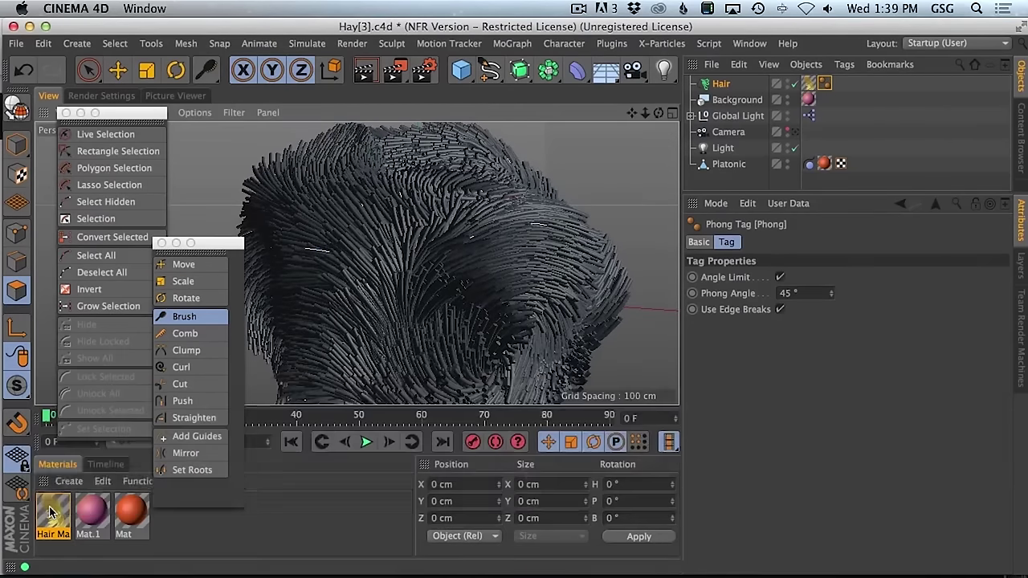
double_click(53, 514)
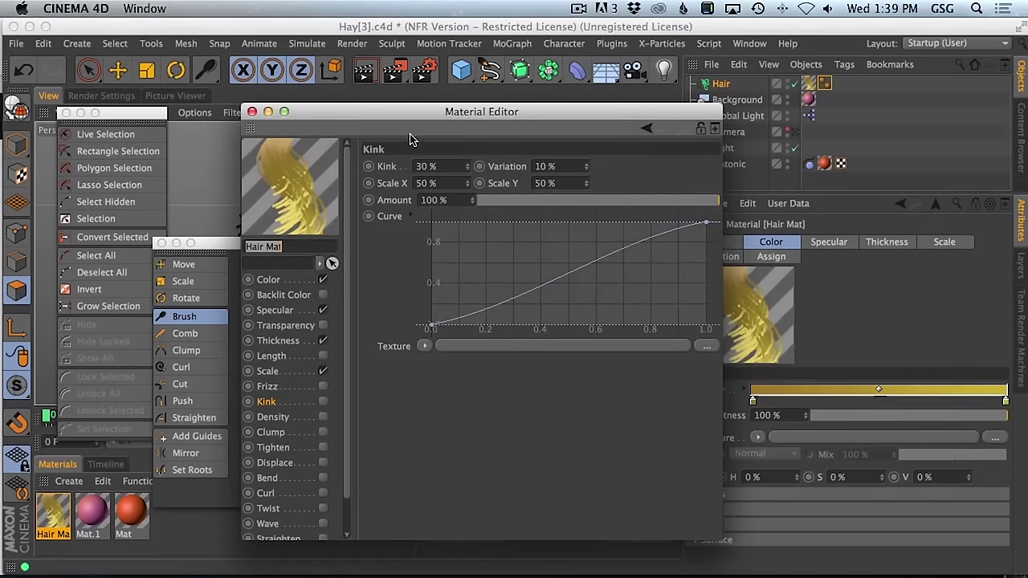
left_click_drag(404, 115, 648, 217)
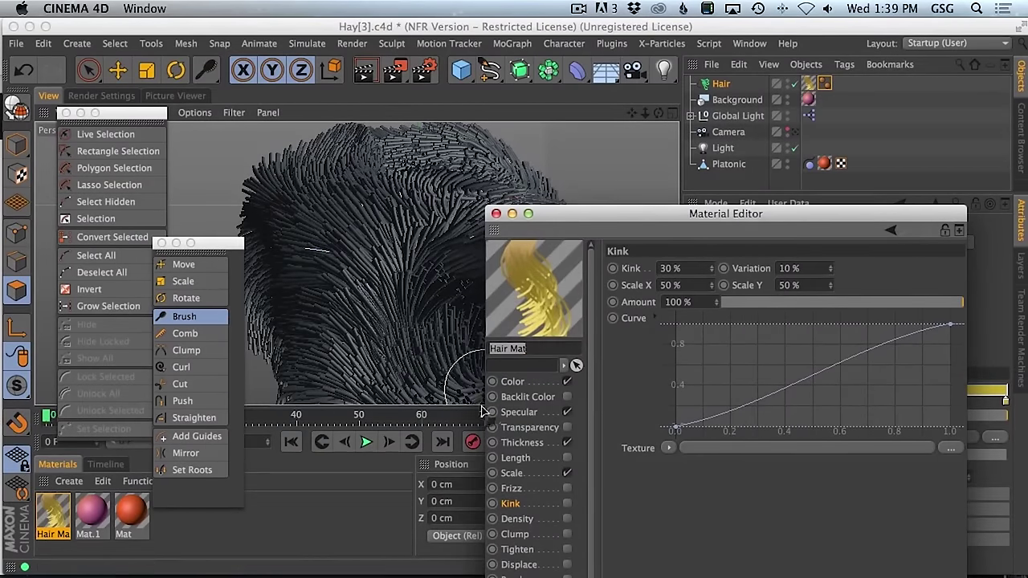
left_click(567, 488)
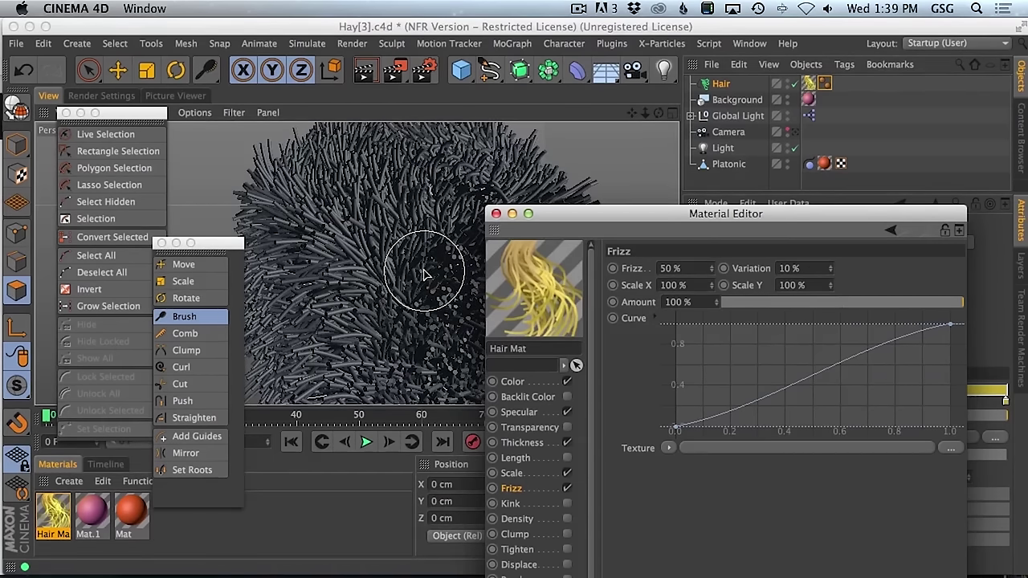
left_click(567, 489)
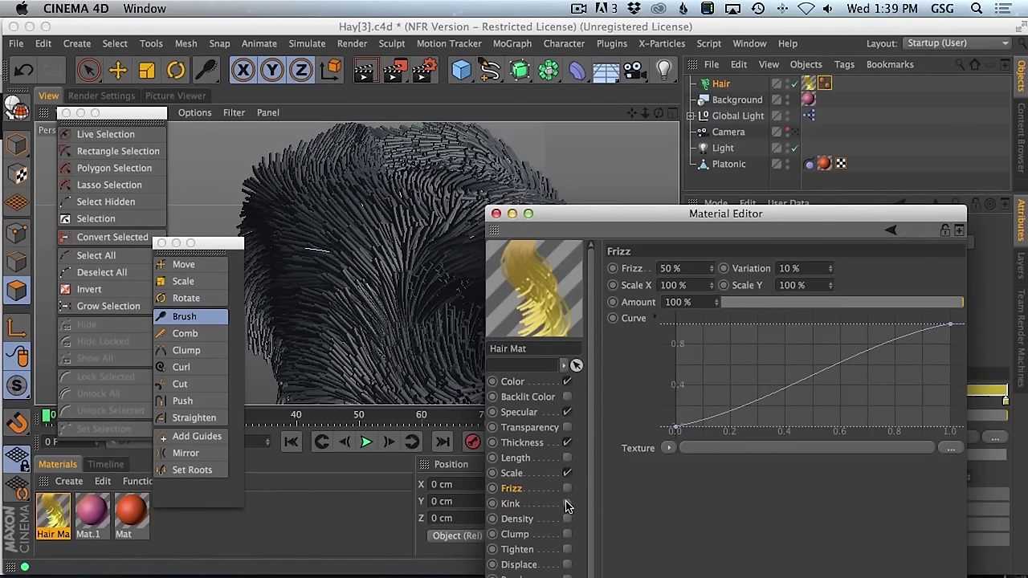
- Enable Kink in the Hair Mat material with a Kink of 10 % and a Variation of 55 %
left_click(567, 504)
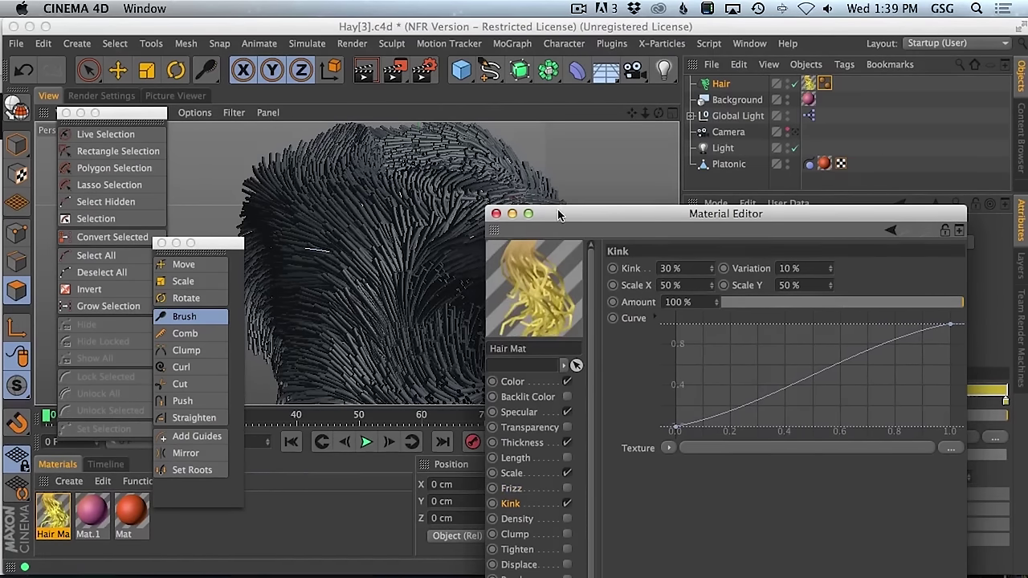
left_click_drag(560, 215, 627, 184)
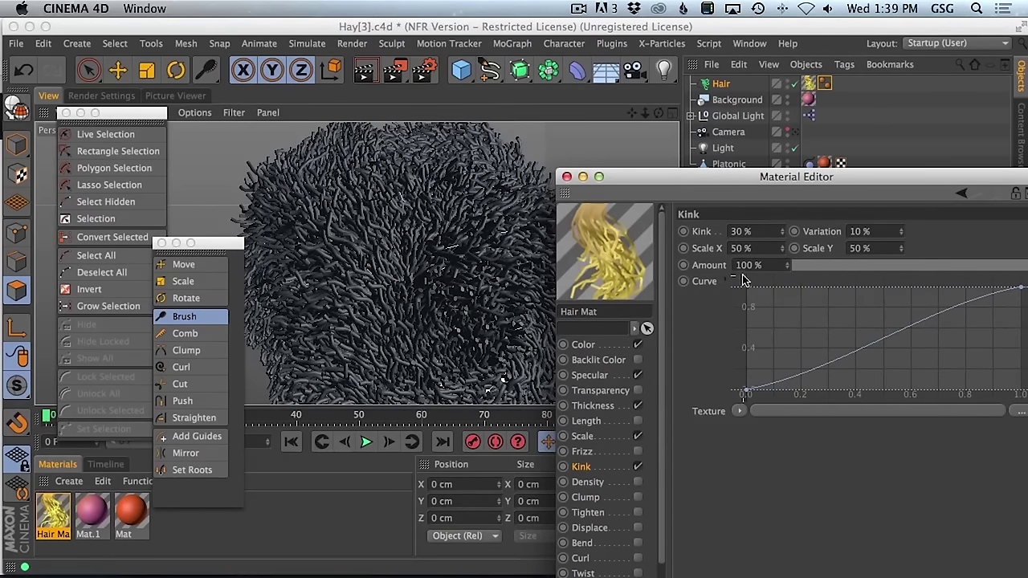
left_click(759, 231)
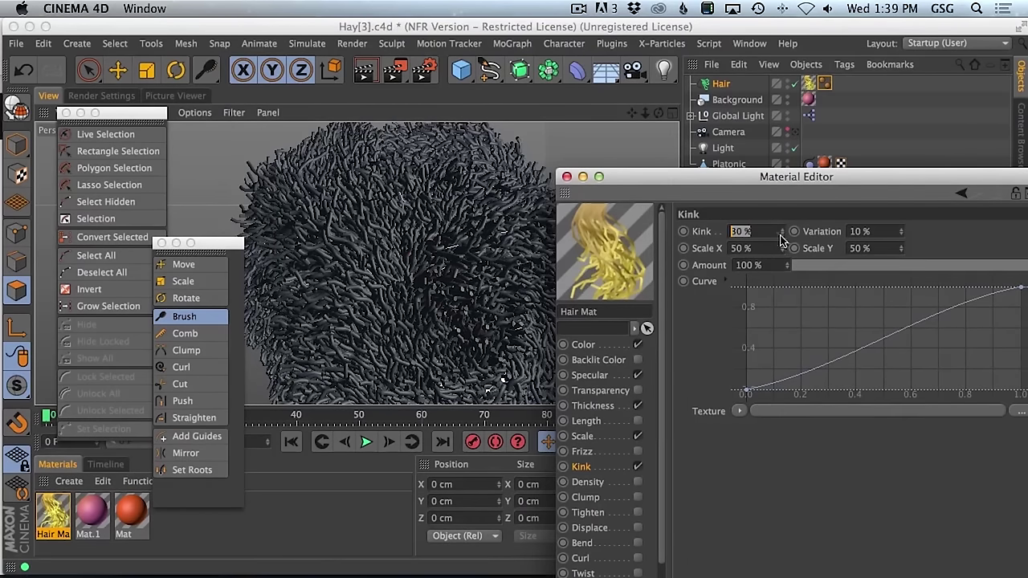
left_click(737, 232)
key("BackSpace")
type("1")
key("Return")
left_click(856, 232)
type("55")
key("Return")
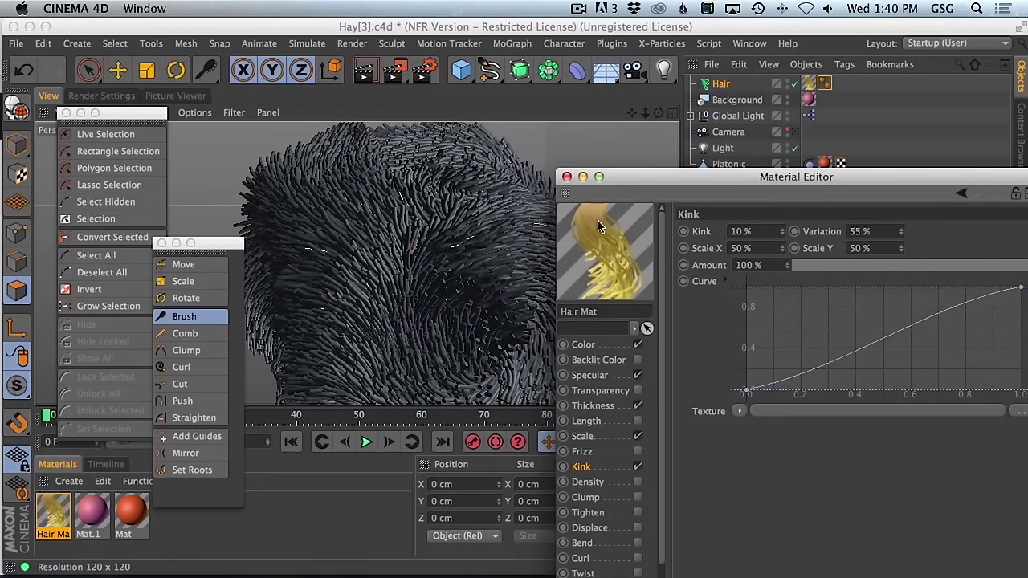
- Enable Clump in the Hair Mat material with a Clump value of 99 % and inspect the clumped strands
mouse_move(635, 181)
left_mouse_down()
mouse_move(607, 378)
mouse_move(639, 249)
mouse_move(634, 188)
left_mouse_up()
left_click(612, 505)
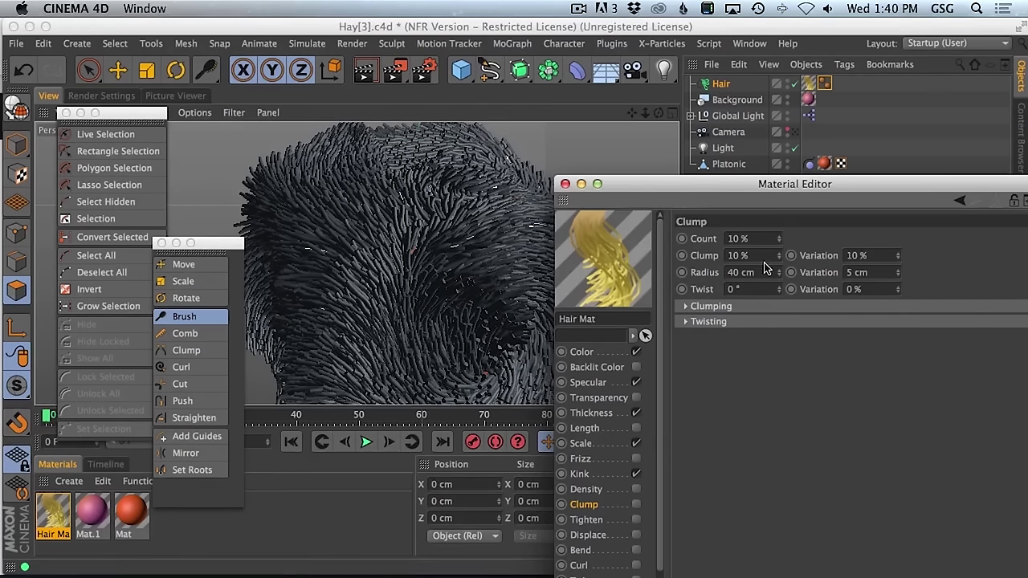
left_click(636, 505)
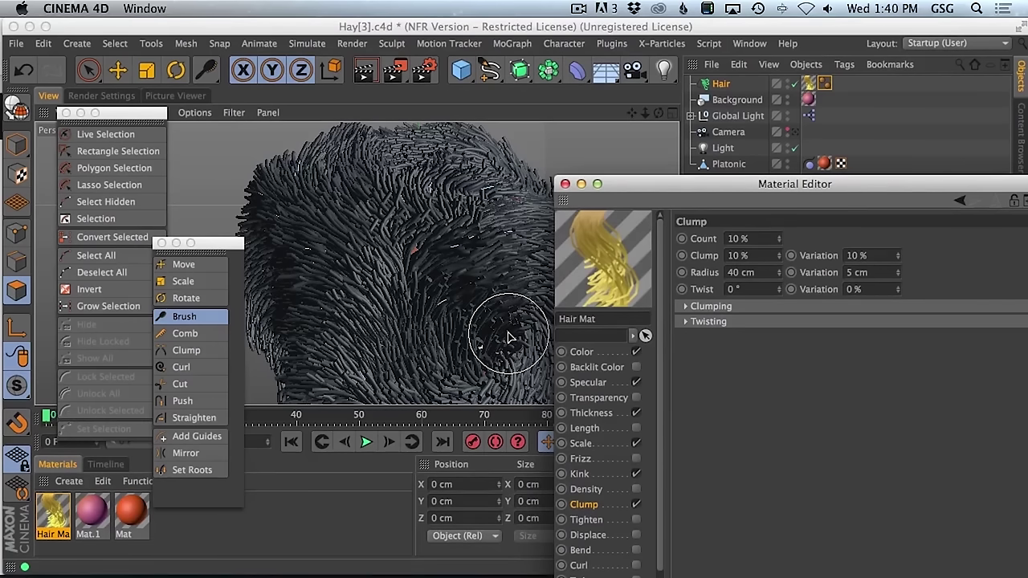
double_click(755, 256)
type("99")
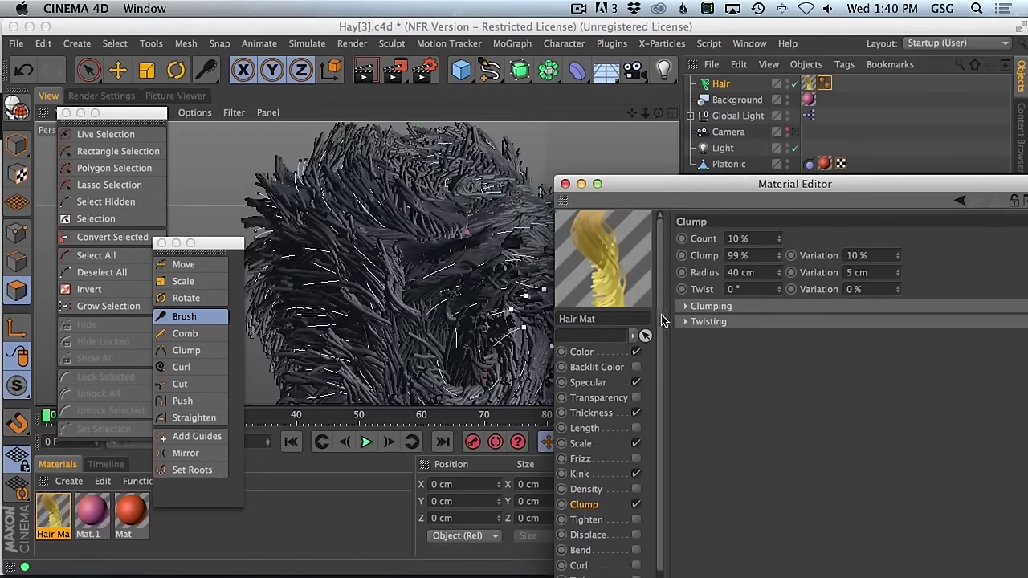
left_click_drag(692, 190, 689, 423)
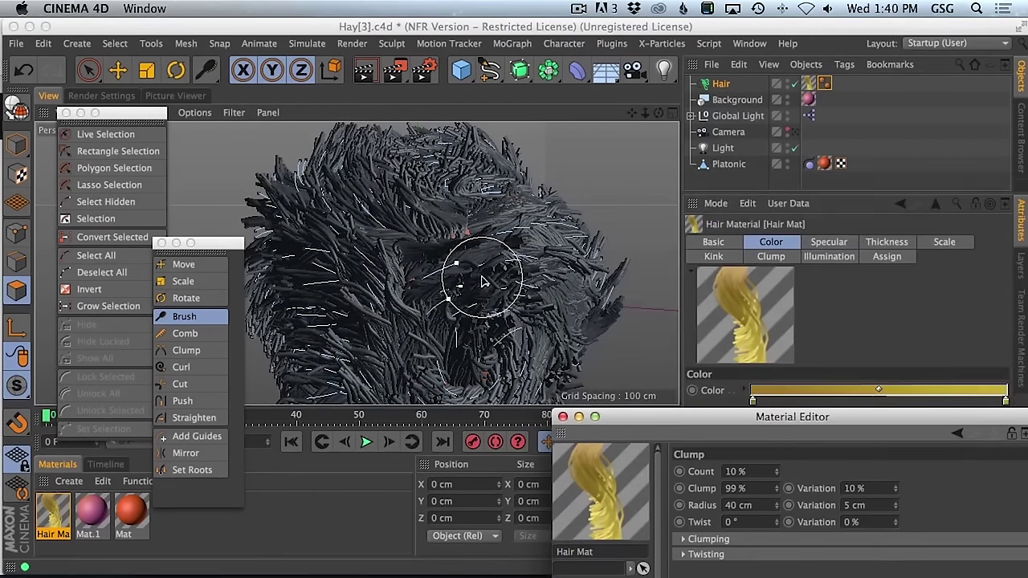
mouse_move(450, 257)
left_mouse_down()
mouse_move(374, 230)
mouse_move(410, 303)
mouse_move(356, 231)
mouse_move(388, 201)
left_mouse_up()
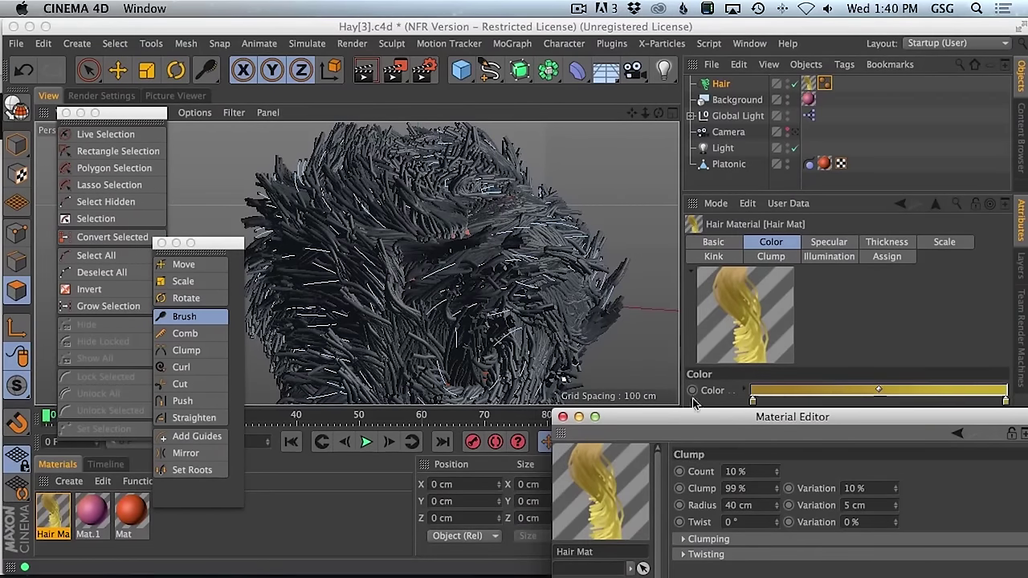
- Set the Hair Mat material's Clump value to 15 %
left_click_drag(715, 422, 647, 128)
left_click(668, 193)
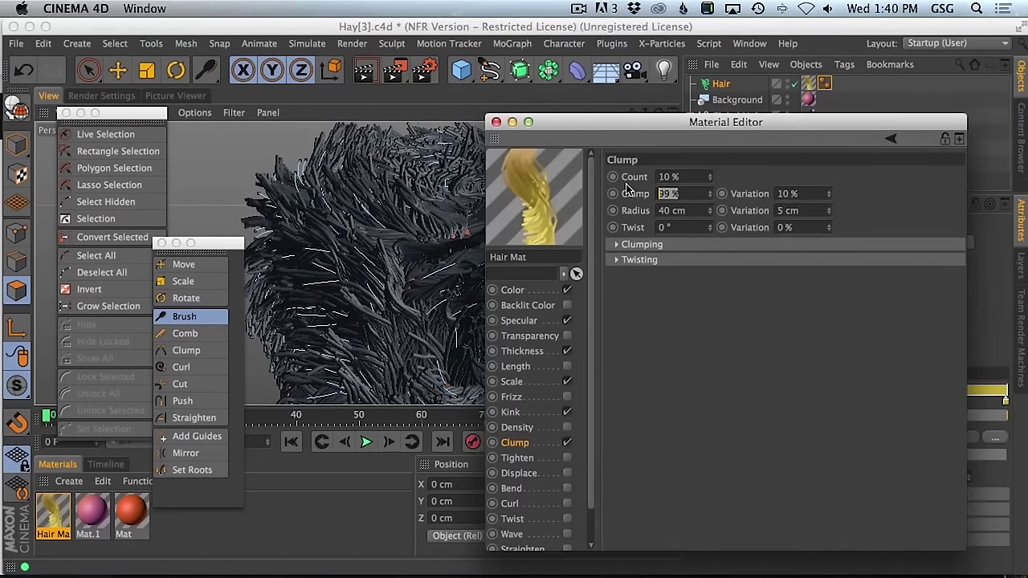
type("15")
key("Return")
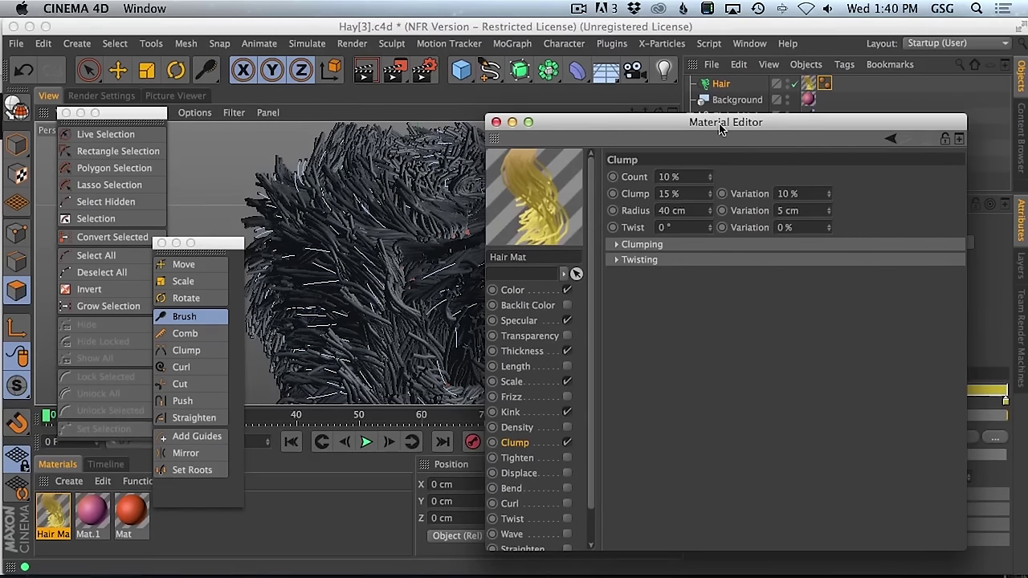
- Compare the clumped strands with the Pferdefest 2014 artwork on Behance in Safari, and return to Cinema 4D
left_click_drag(720, 129, 727, 414)
left_click_drag(456, 298, 405, 285, "alt")
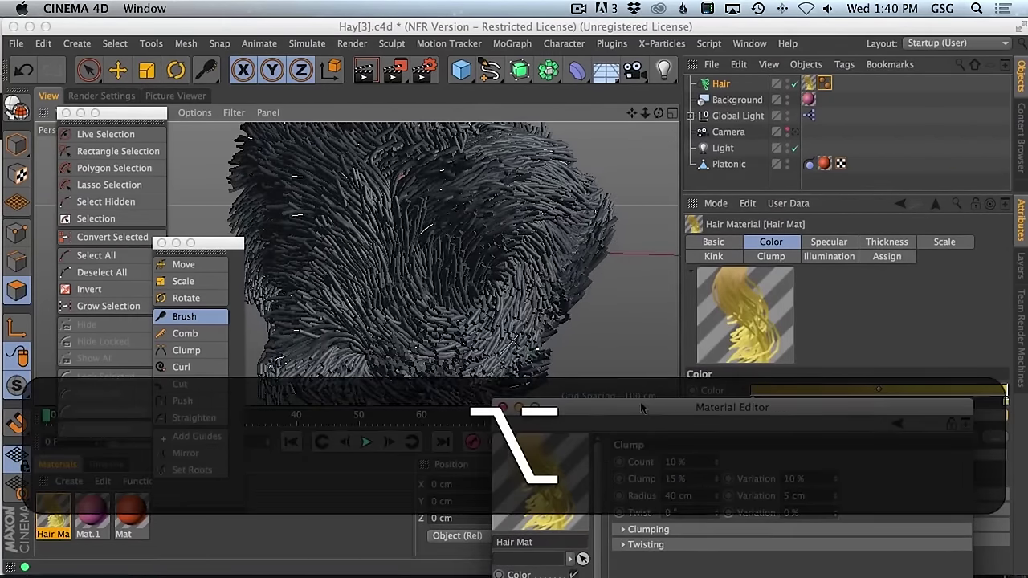
key("super+Tab")
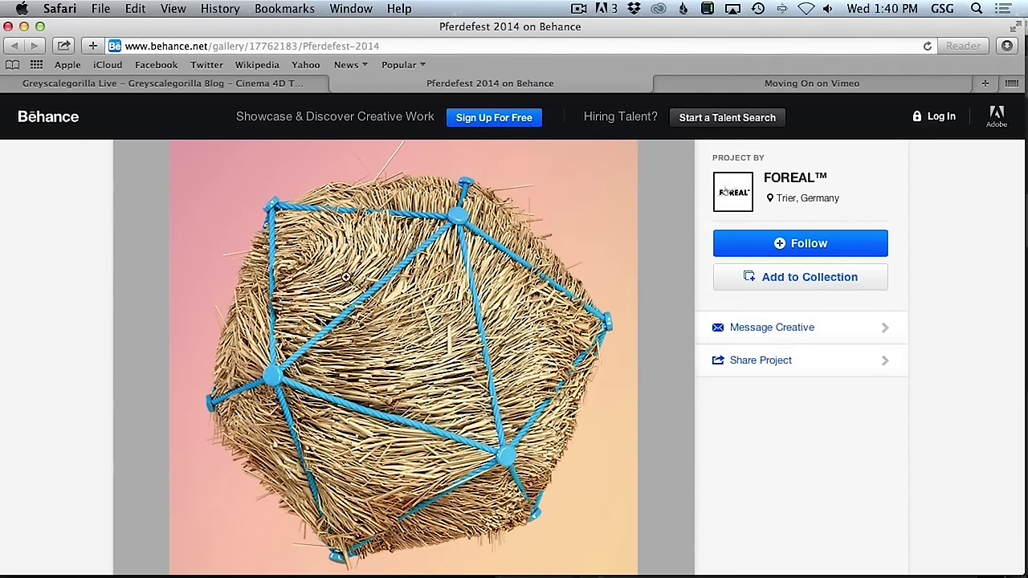
key("super+Tab")
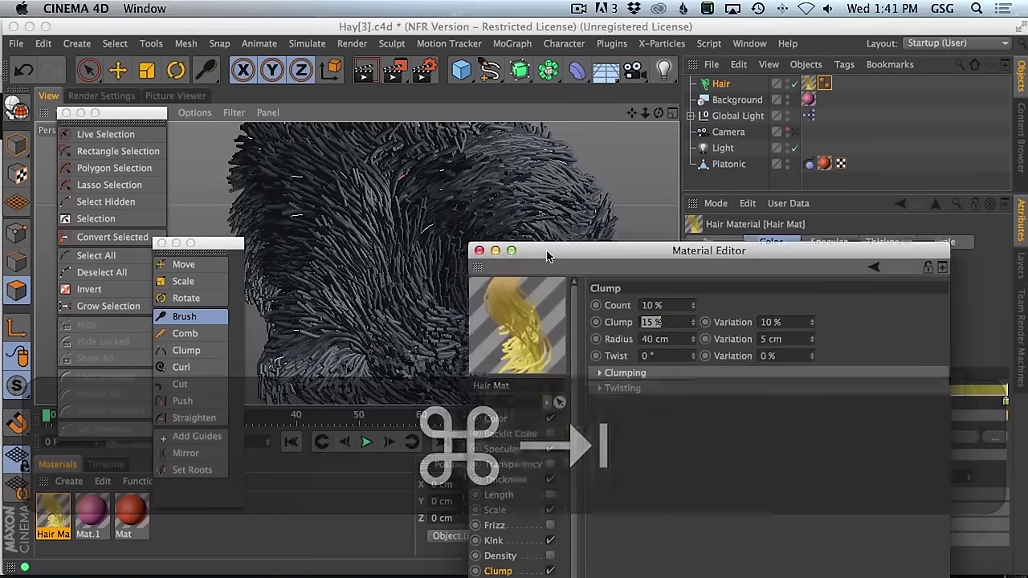
- Set the Hair Mat material's Thickness Variation to 4 cm
left_click_drag(546, 255, 534, 244)
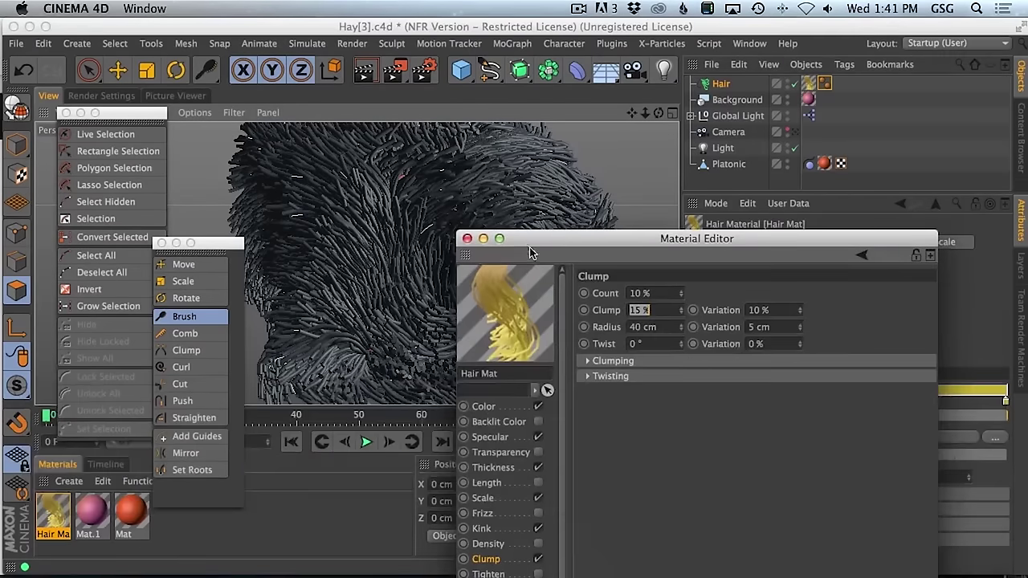
left_click(516, 473)
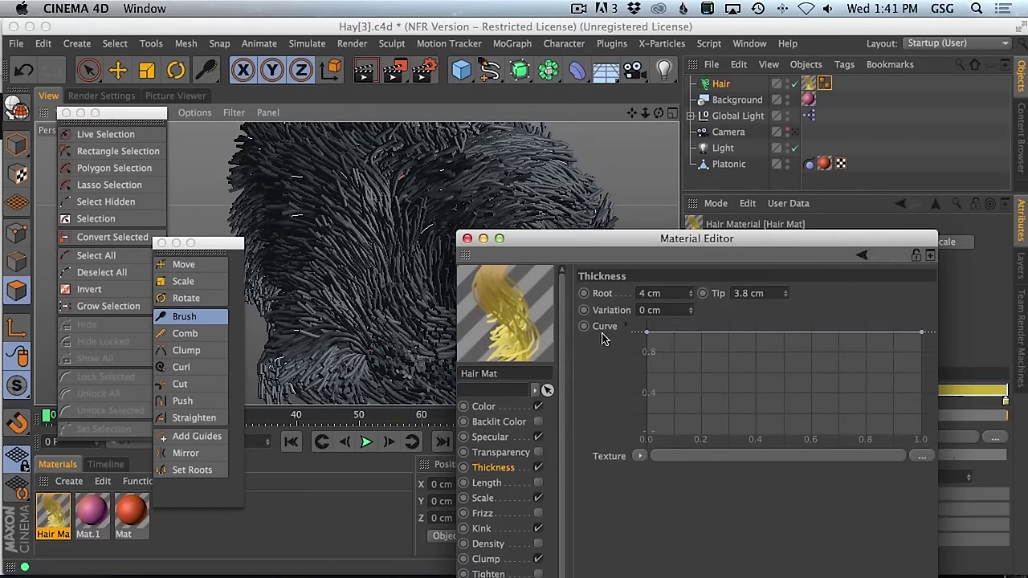
left_click(681, 310)
type("4")
key("Return")
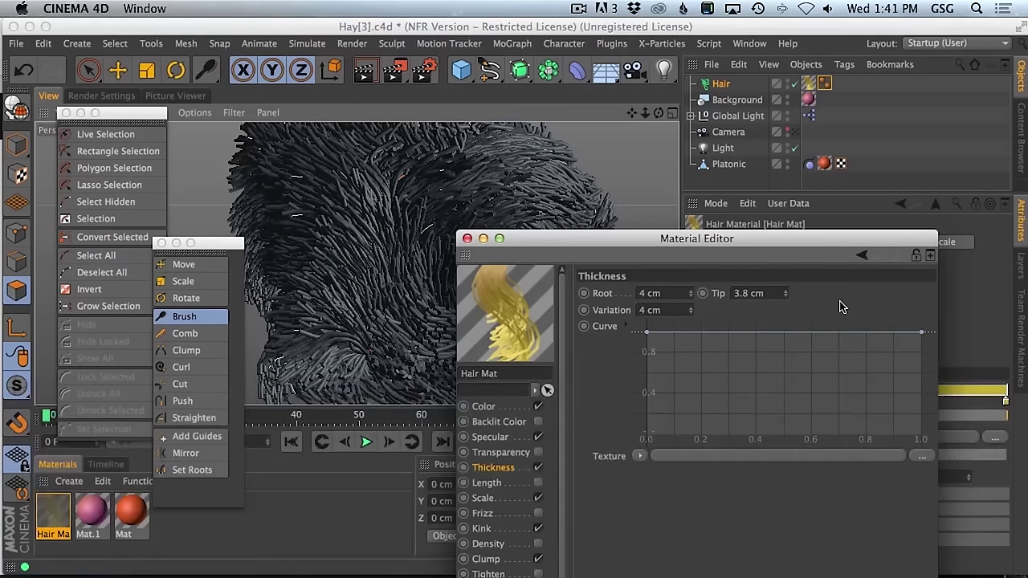
left_click_drag(677, 241, 697, 357)
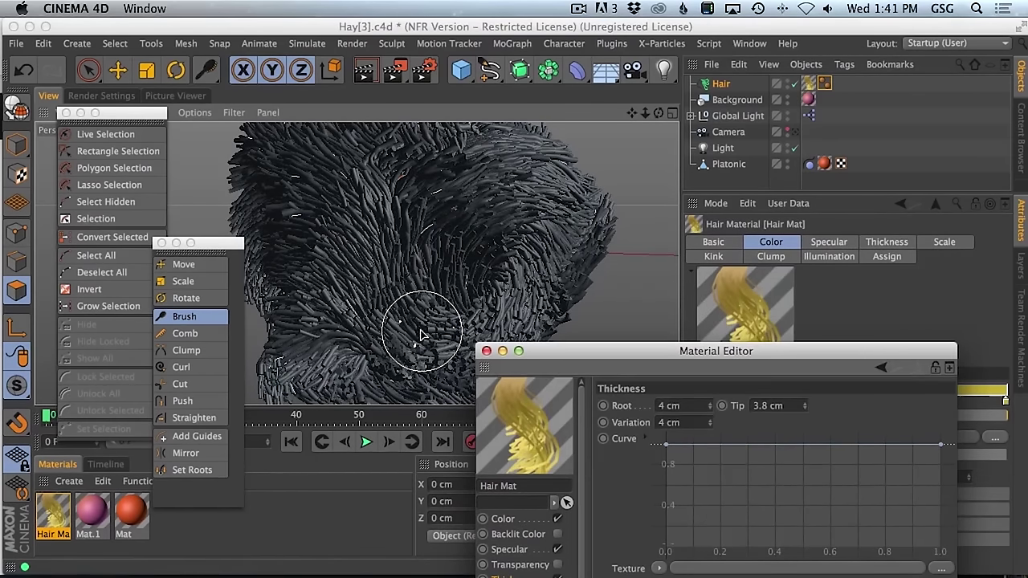
- Test-render the view of the strands and check the Ambient Occlusion render settings before returning to the viewport
key("super+r")
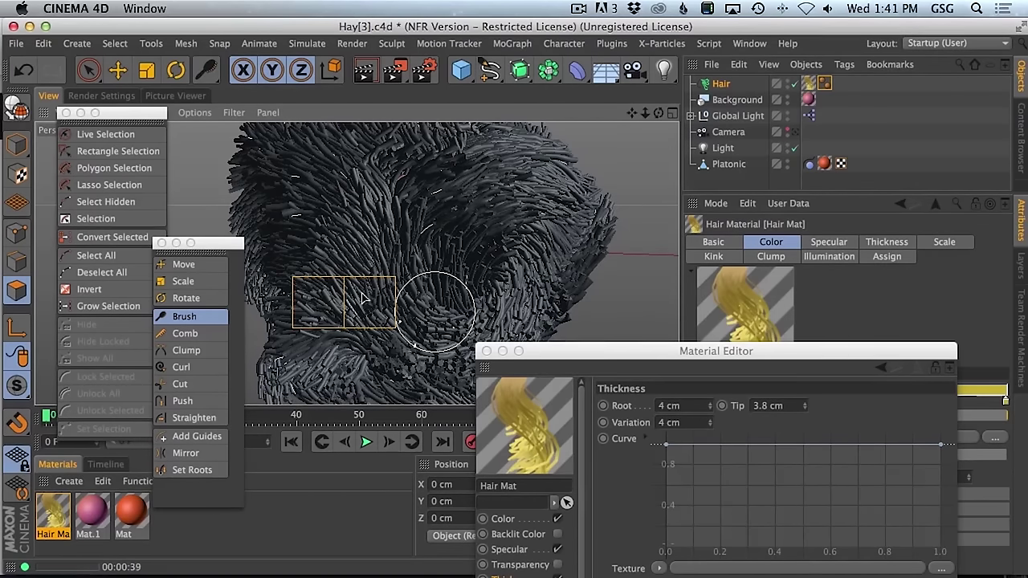
left_click_drag(545, 352, 442, 331)
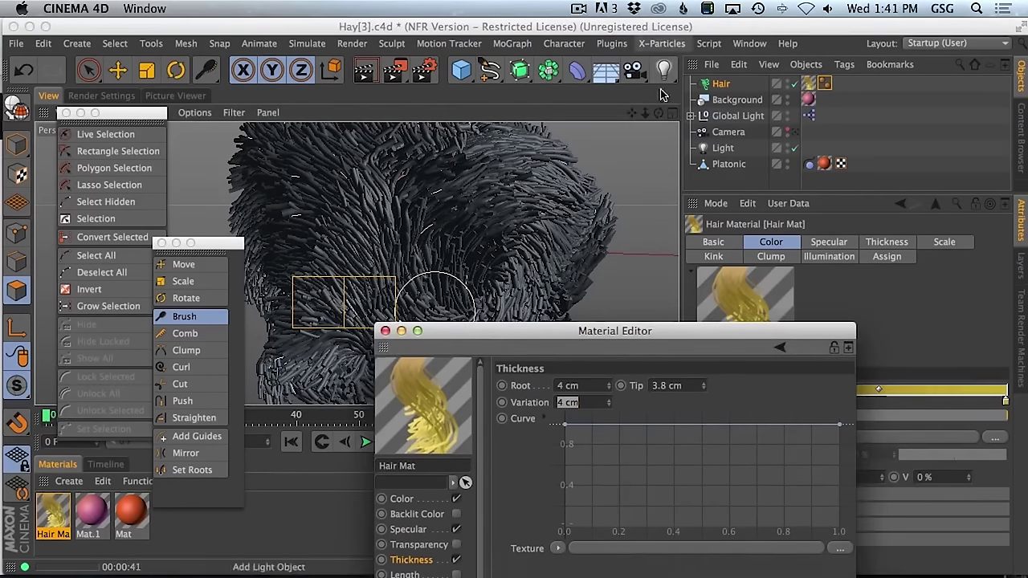
key("super+b")
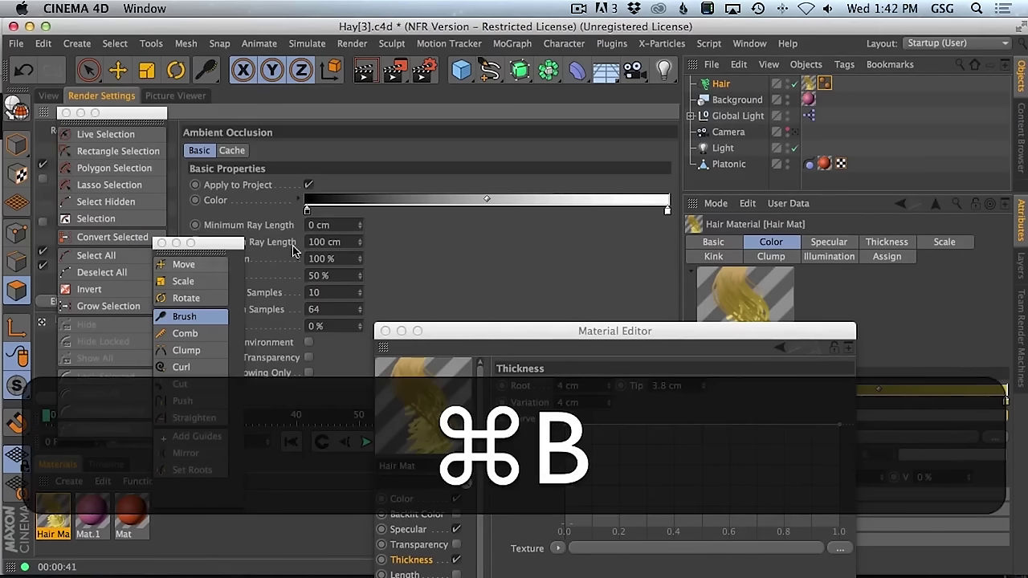
mouse_move(207, 247)
left_mouse_down()
mouse_move(231, 467)
mouse_move(255, 494)
left_mouse_up()
left_click_drag(448, 332, 465, 437)
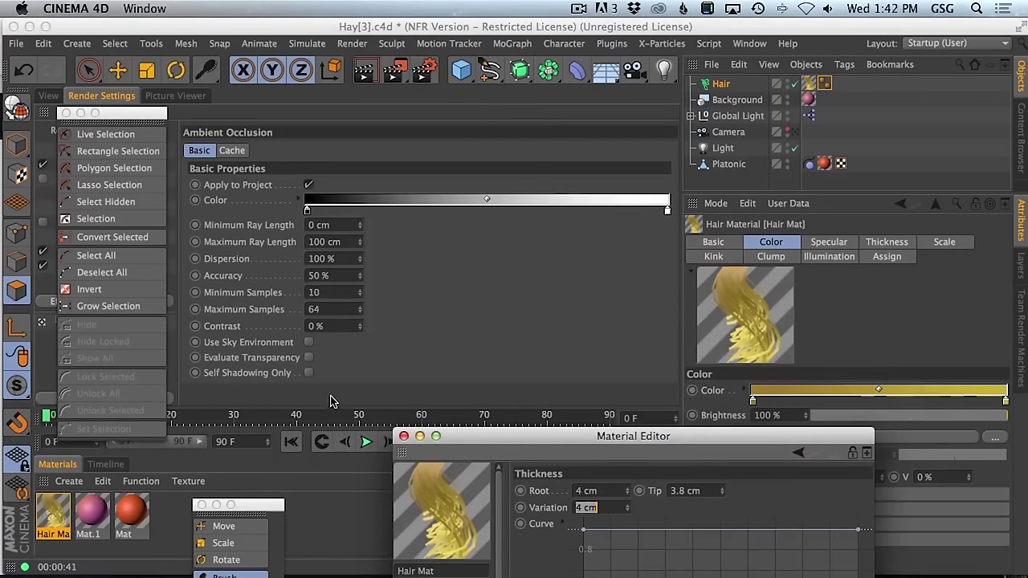
left_click(48, 96)
left_click_drag(489, 441, 414, 405)
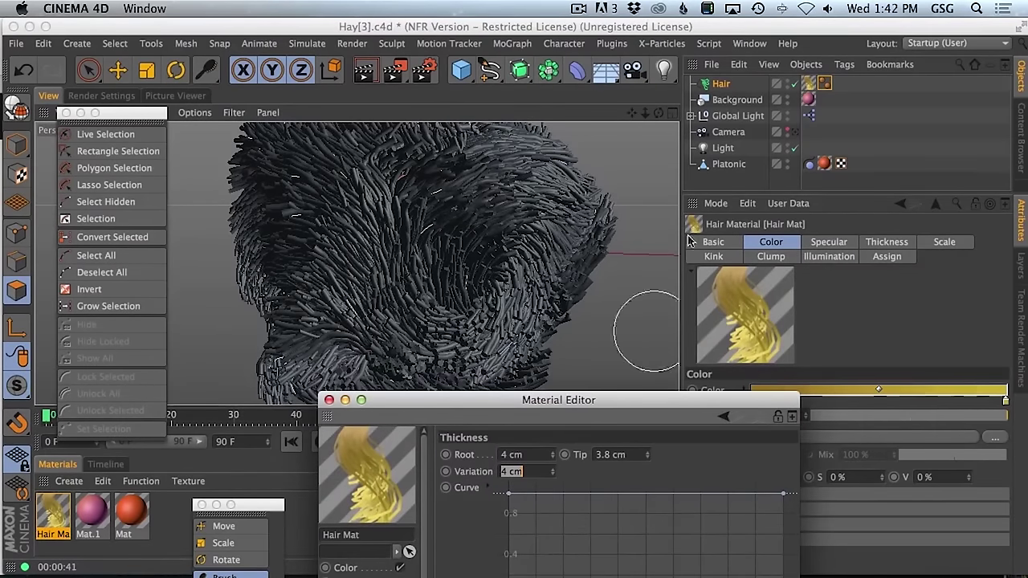
- Reduce the Hair object's hair Count to 5000 and test-render the thinned strands
left_click(745, 83)
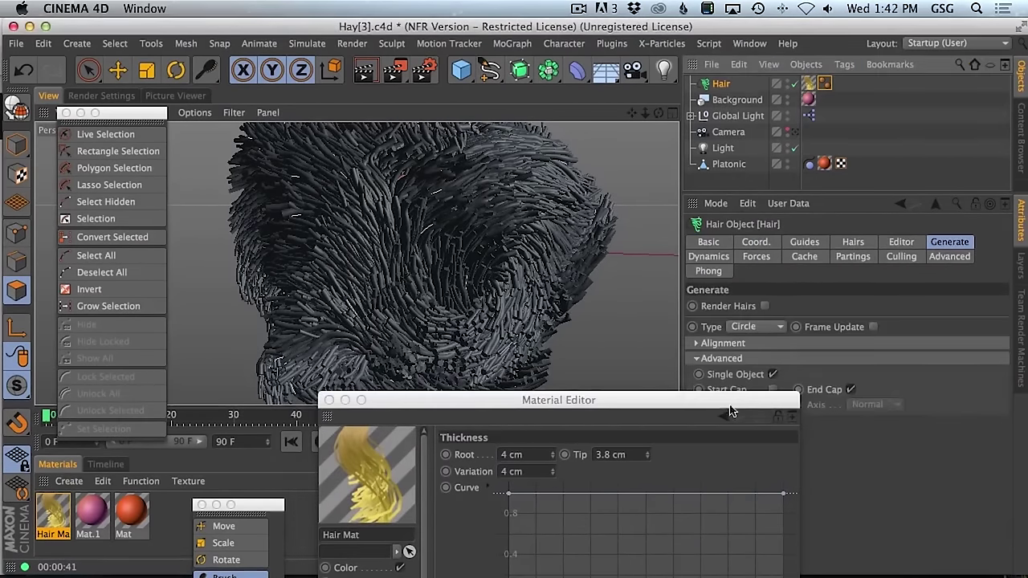
left_click(853, 243)
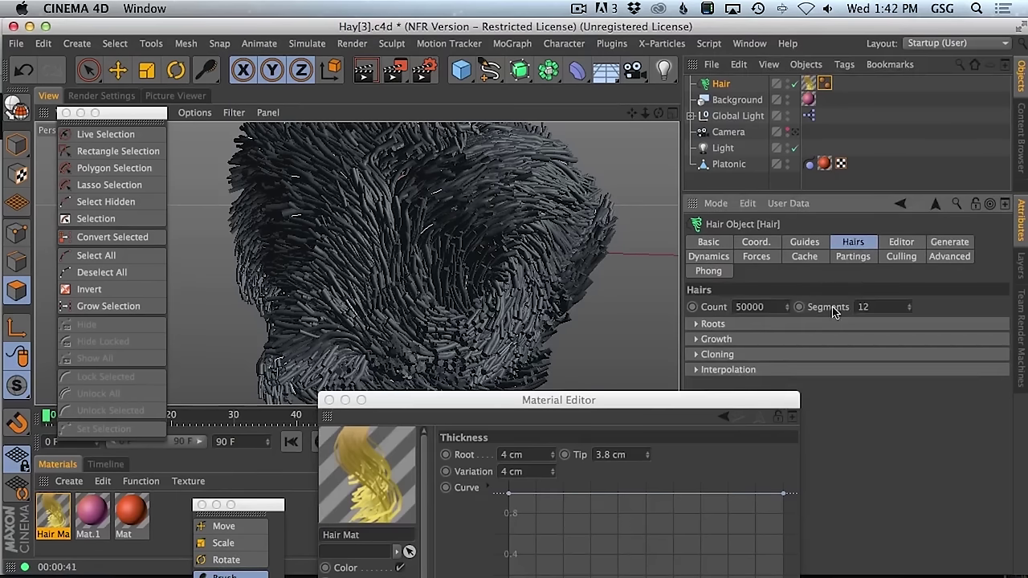
left_click(798, 245)
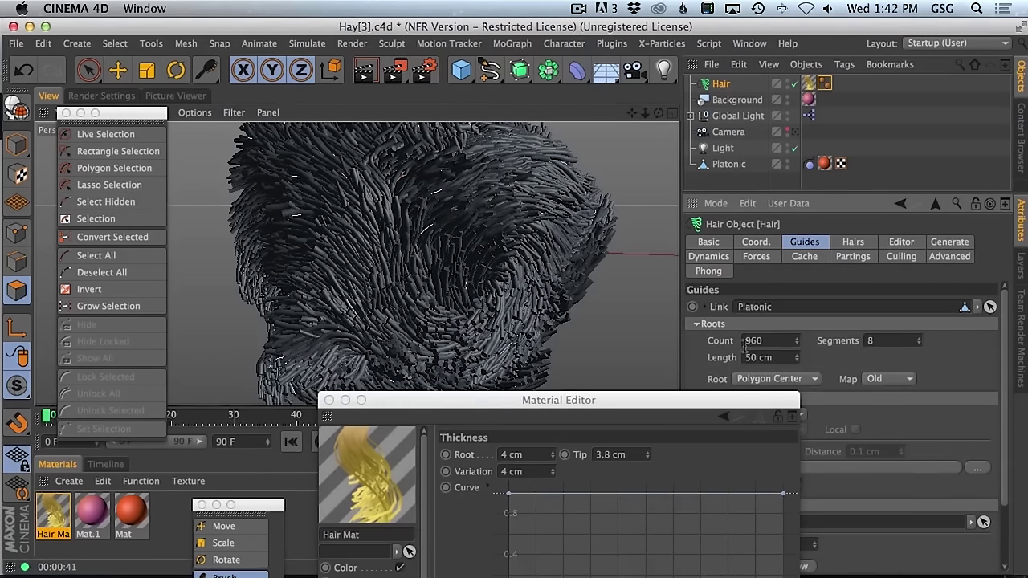
left_click(838, 247)
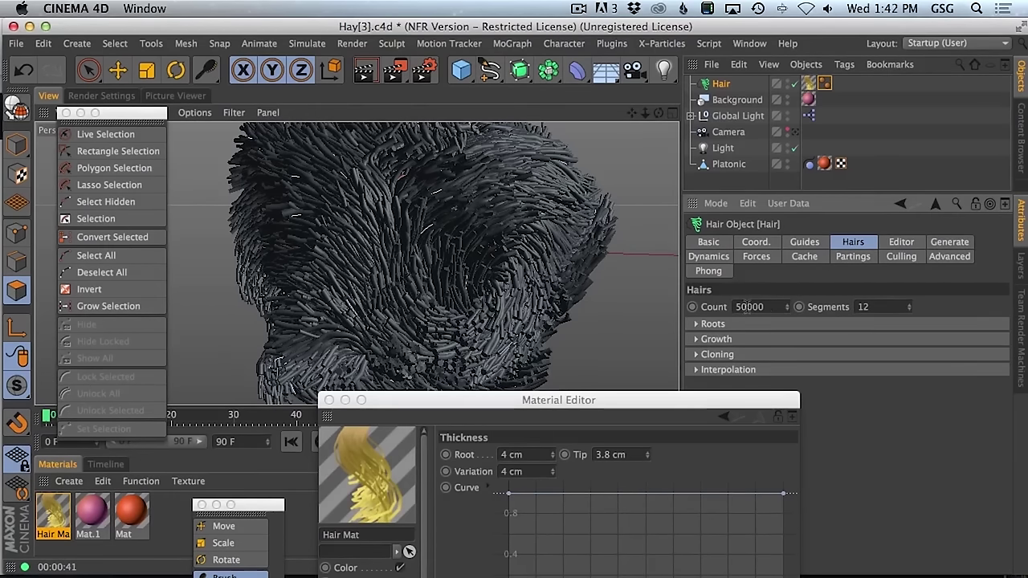
key("BackSpace")
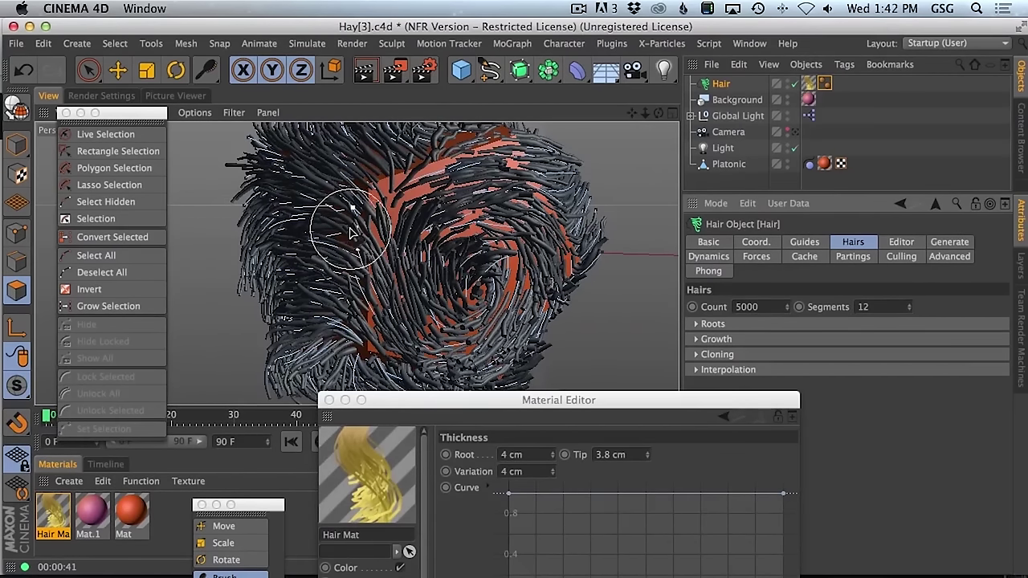
key("super")
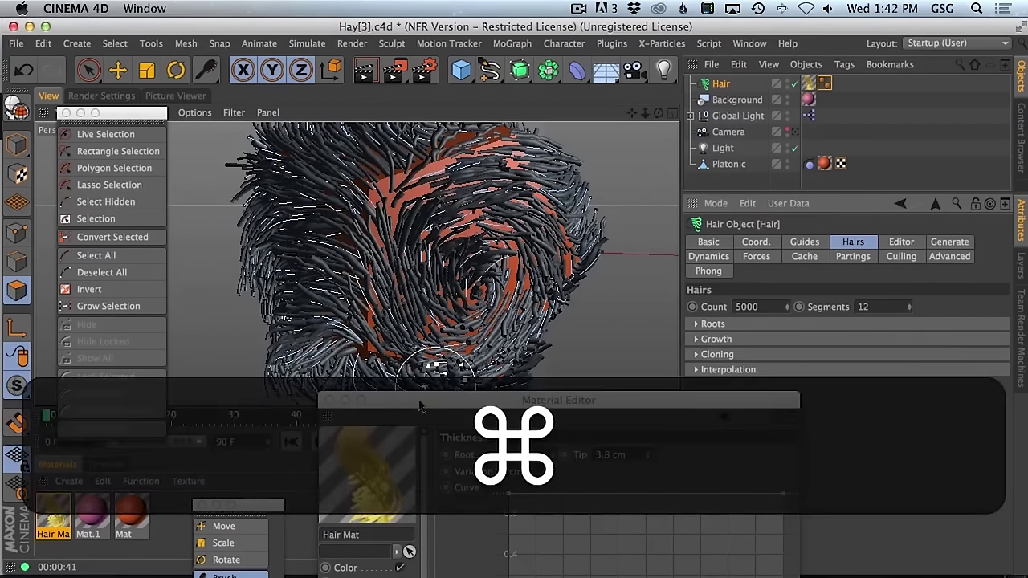
key("super+r")
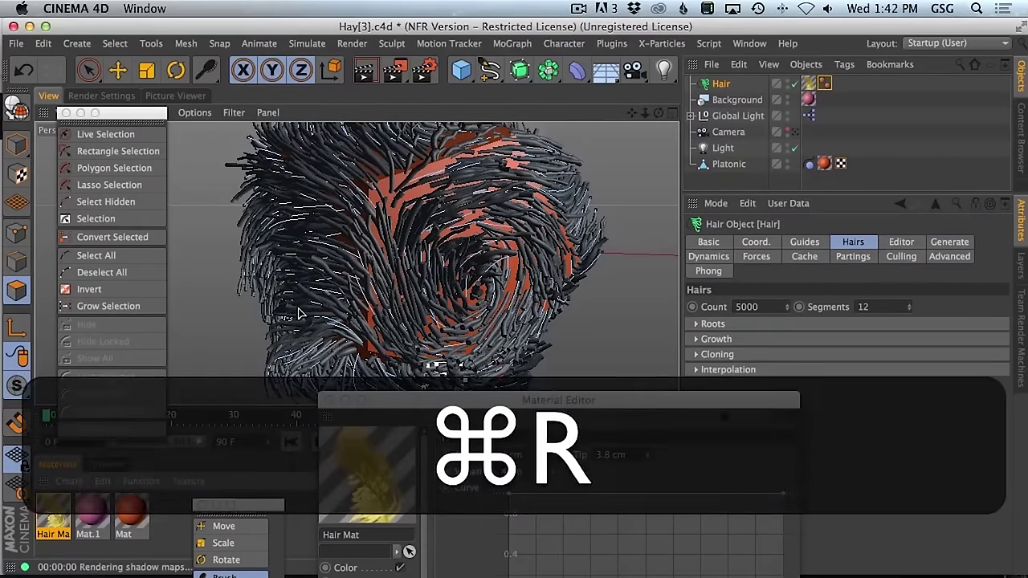
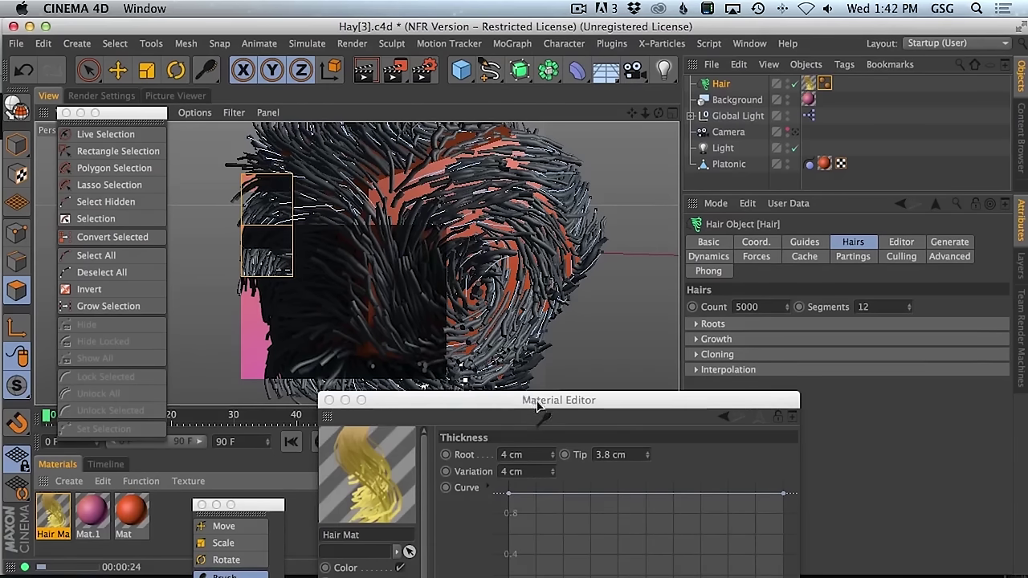
- Try a Thickness Variation of 12 cm in the Hair Mat material and inspect the strands up close
left_click(512, 471)
type("12")
key("Return")
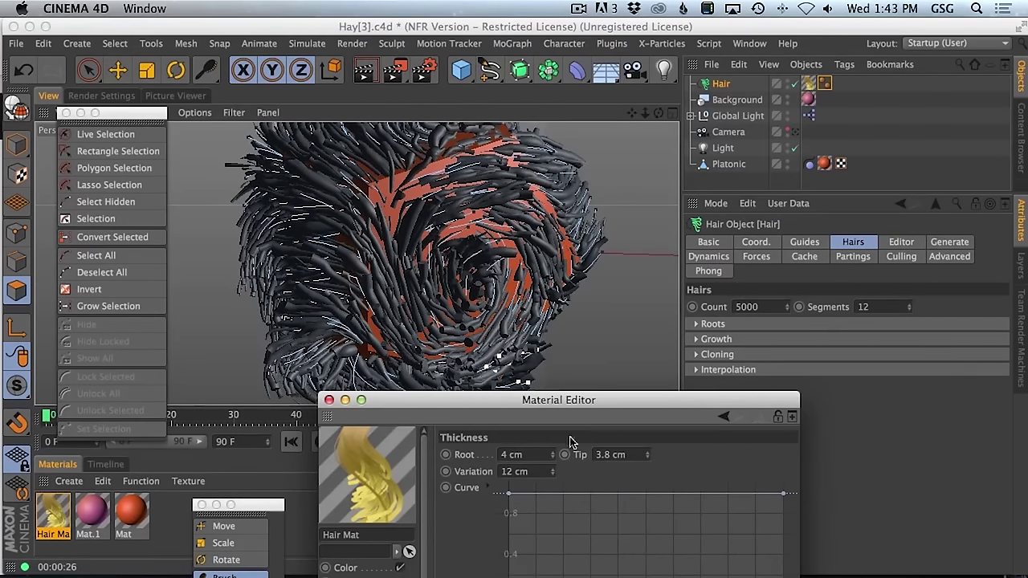
left_click_drag(554, 305, 450, 305, "alt")
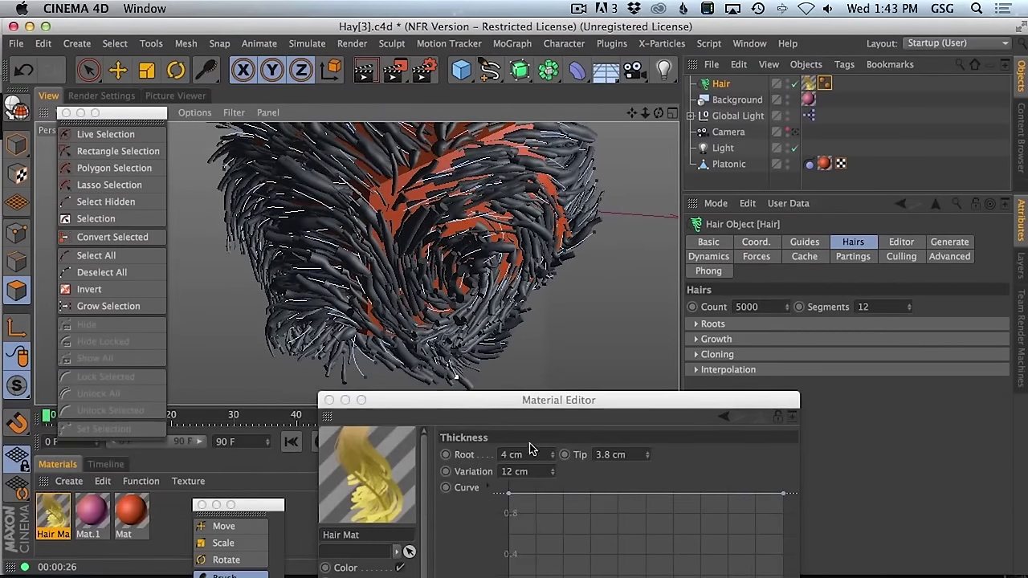
right_click_drag(425, 172, 462, 141, "alt")
left_click_drag(401, 193, 371, 276, "alt")
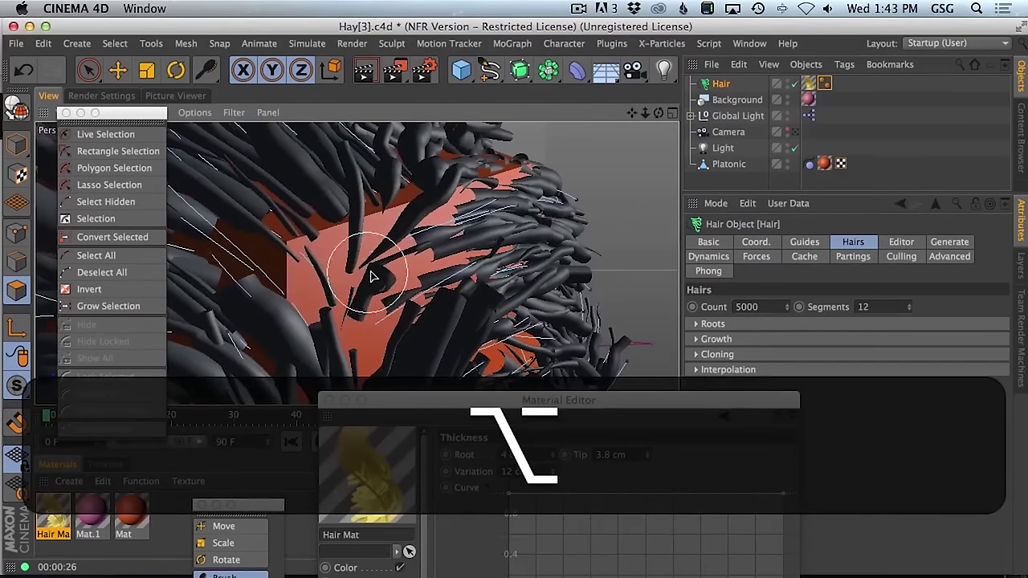
left_click_drag(489, 165, 433, 241, "alt")
- Return the Hair Mat material's Thickness Variation to 4 cm
left_click_drag(568, 400, 570, 221)
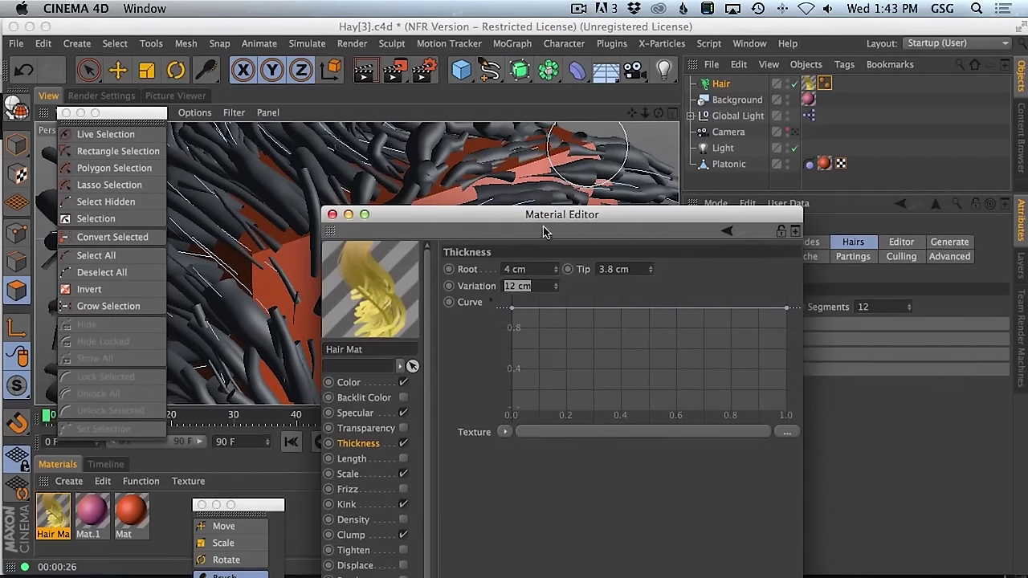
left_click_drag(543, 232, 533, 305)
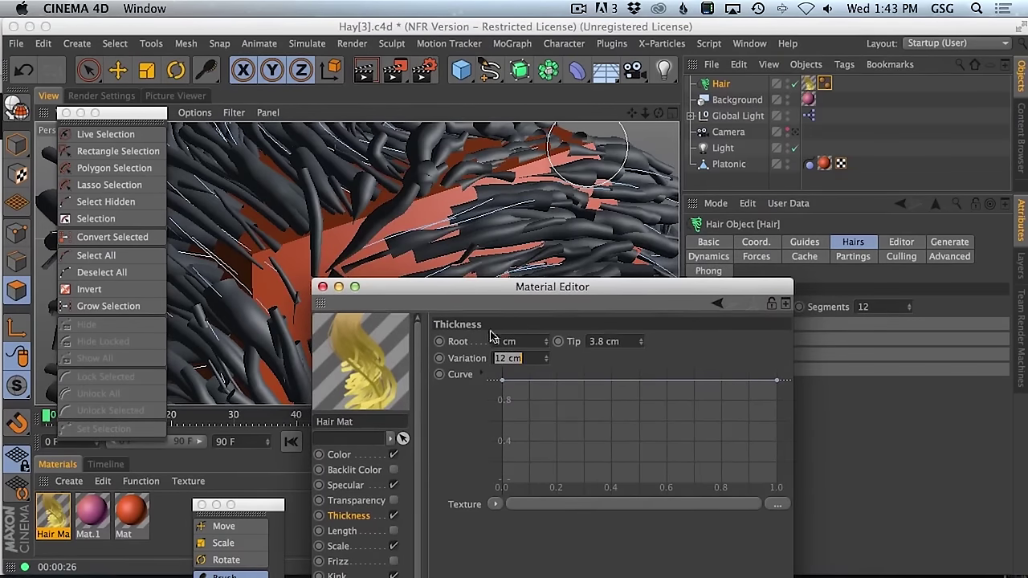
type("4")
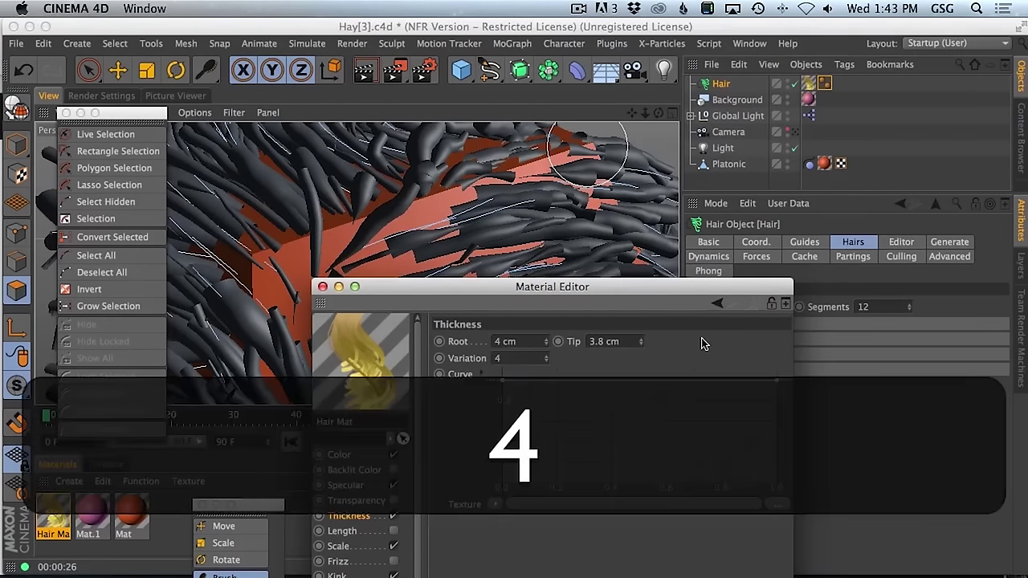
left_click_drag(567, 288, 674, 218)
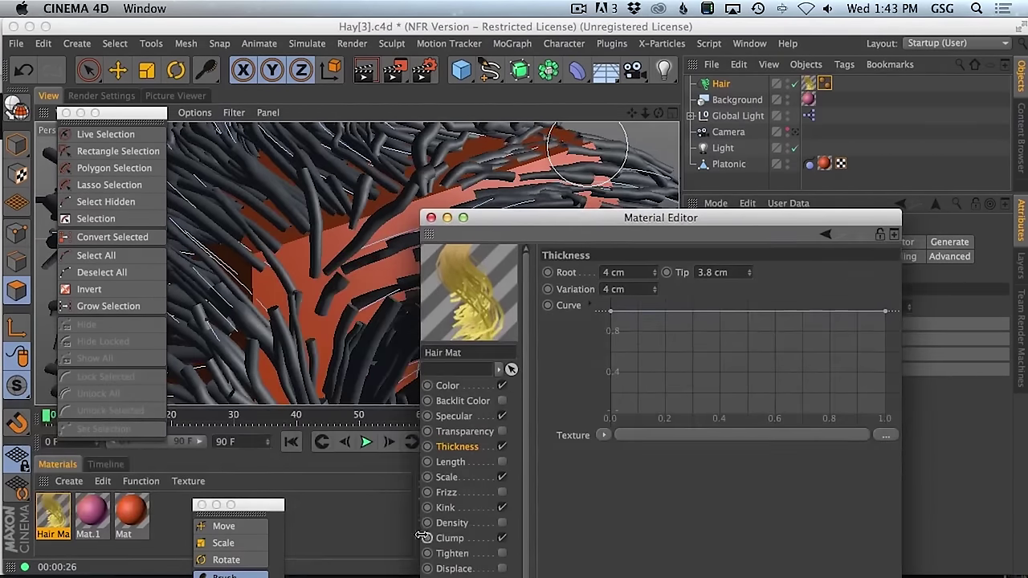
- Try a Scale Variation of 99 % in the Hair Mat material to exaggerate the differences in strand length
left_click(446, 477)
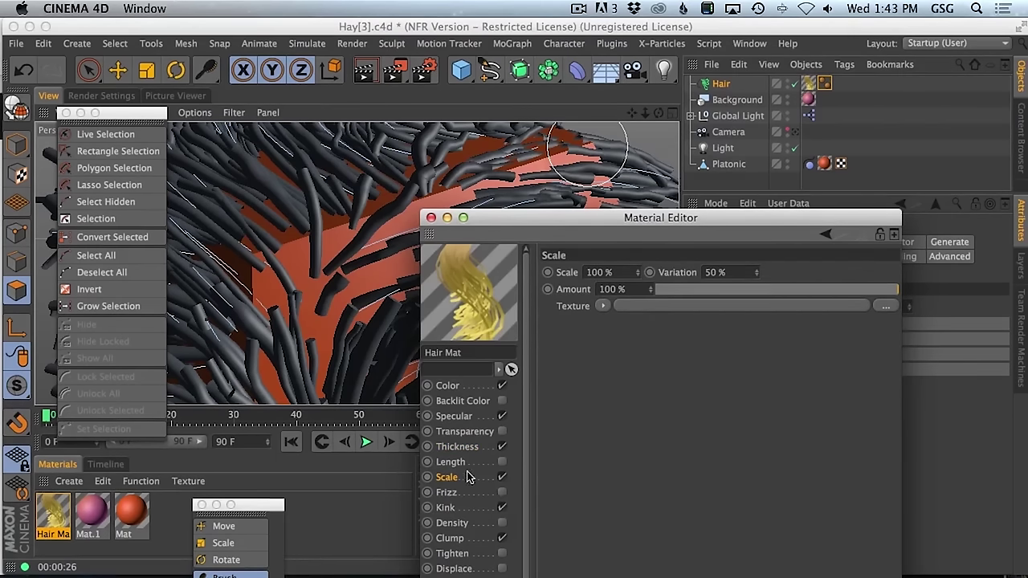
left_click_drag(540, 223, 526, 413)
left_click_drag(530, 338, 495, 301, "alt")
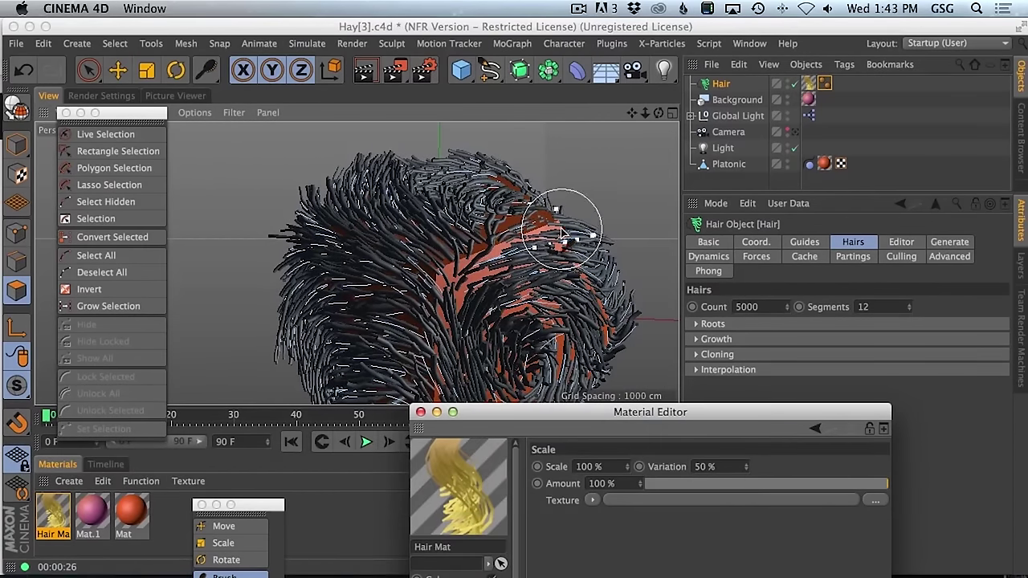
left_click_drag(627, 412, 714, 199)
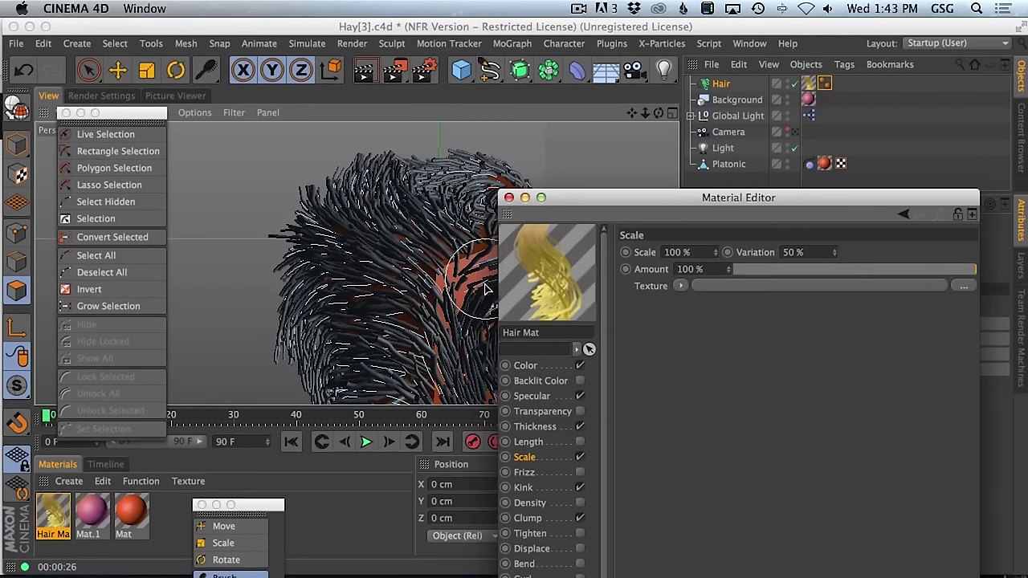
left_click_drag(556, 201, 482, 368)
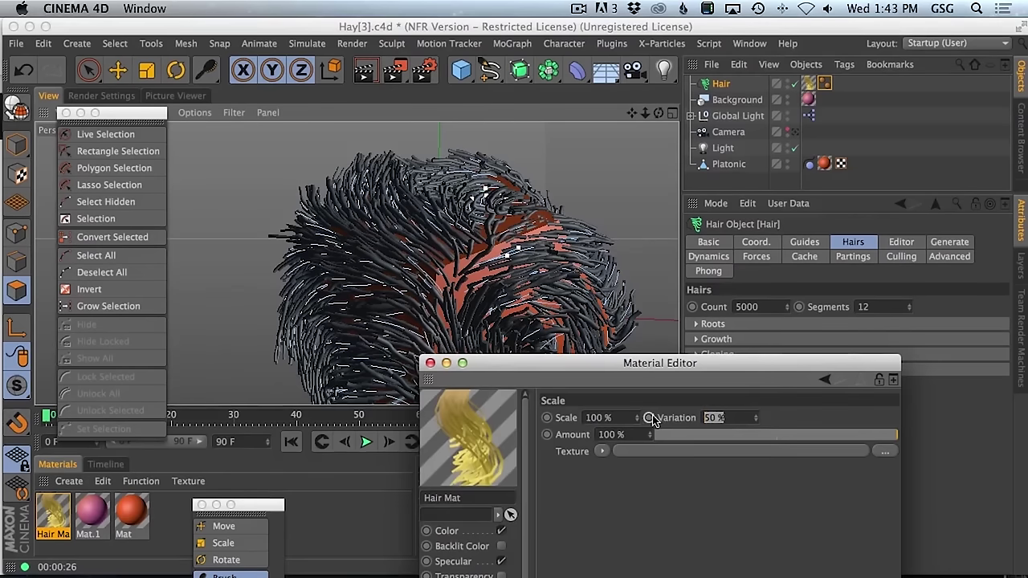
type("99")
key("Return")
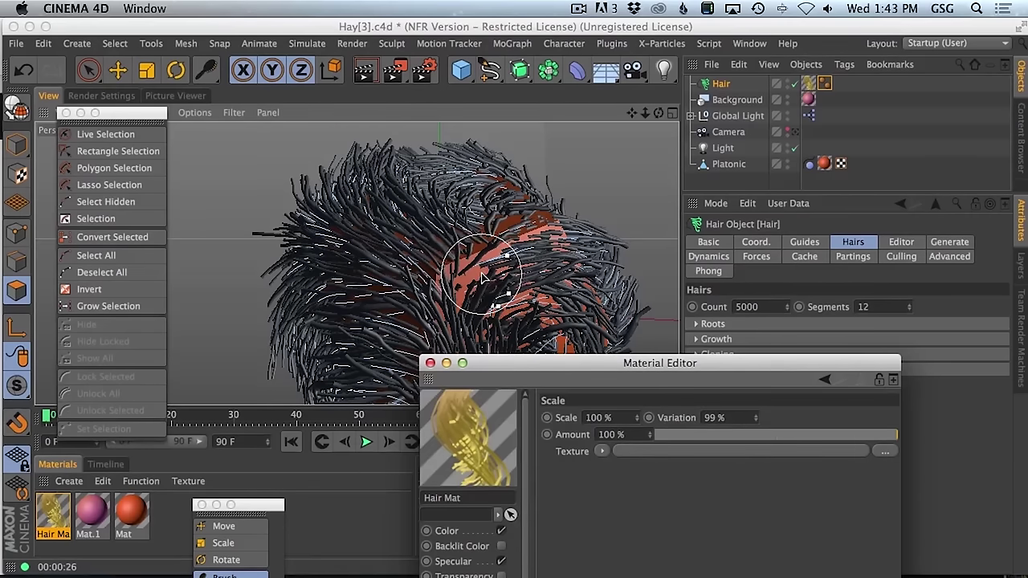
- Set the Hair Mat material's Scale Variation to 55 % and inspect the whole polyhedron
left_click_drag(481, 273, 493, 294)
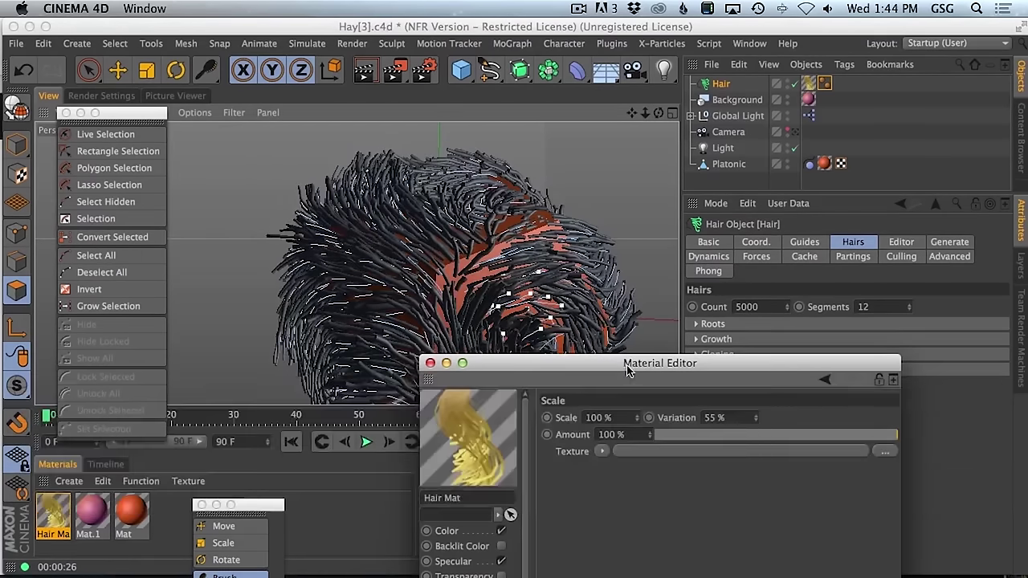
left_click_drag(628, 364, 587, 518)
mouse_move(523, 326)
left_mouse_down("alt")
mouse_move(546, 323)
mouse_move(514, 241)
mouse_move(493, 297)
mouse_move(490, 331)
mouse_move(499, 329)
left_mouse_up("alt")
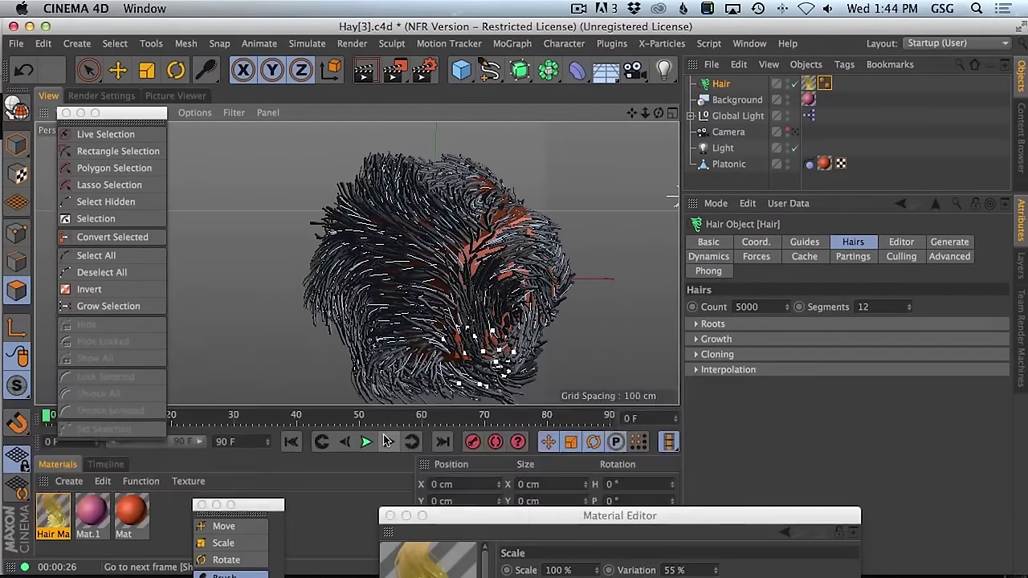
left_click_drag(436, 355, 421, 381)
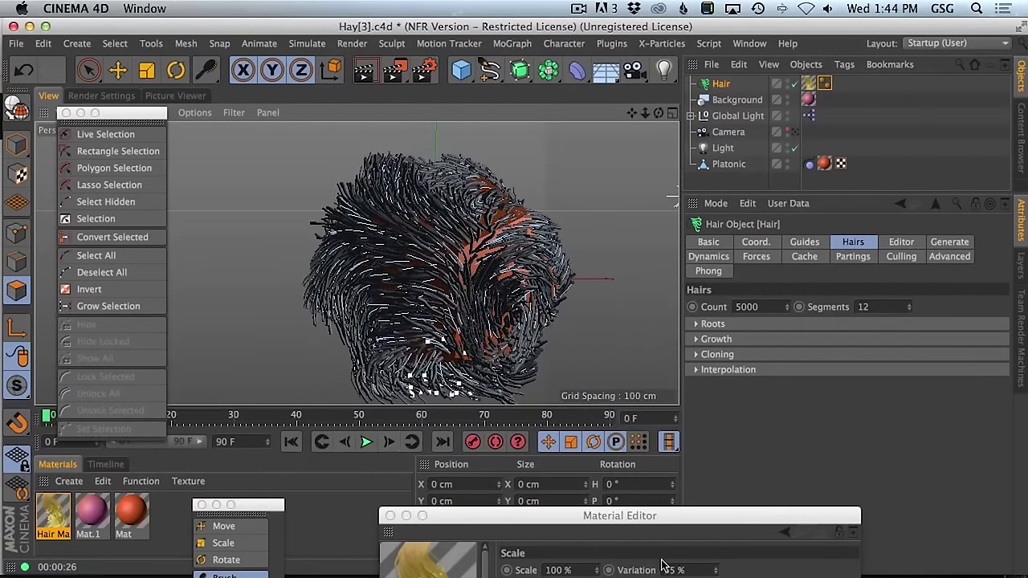
- Examine the generated straw geometry up close from several angles, checking the subdivisions along the strands
left_click_drag(645, 520, 597, 505)
key("alt")
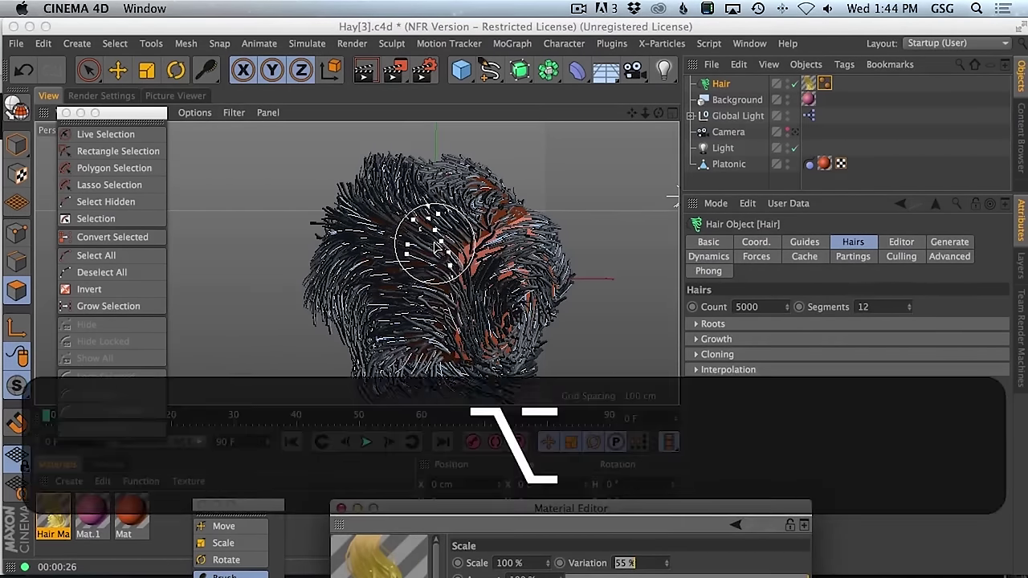
right_click_drag(436, 230, 488, 233, "alt")
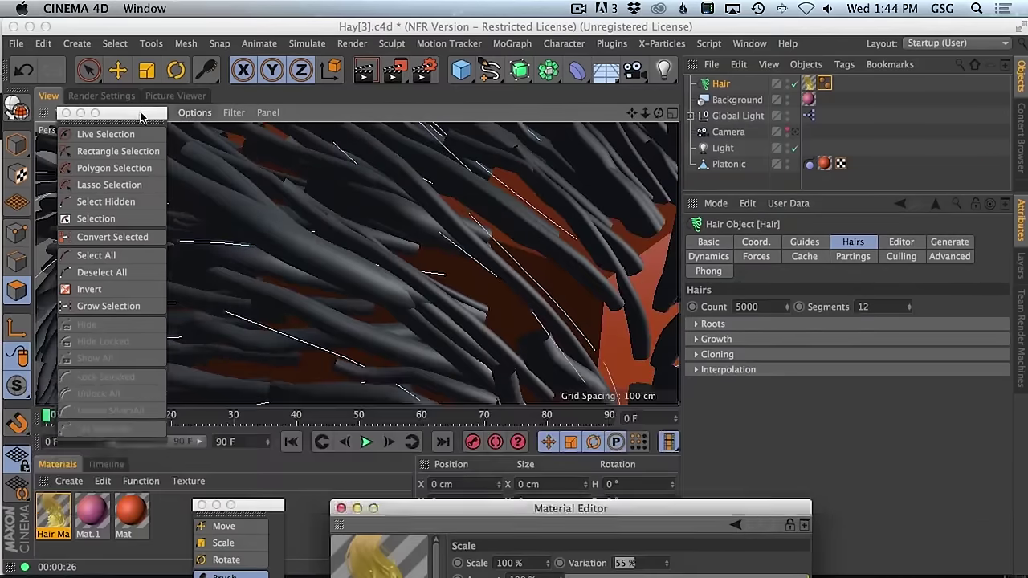
left_click(145, 113)
left_click(183, 157)
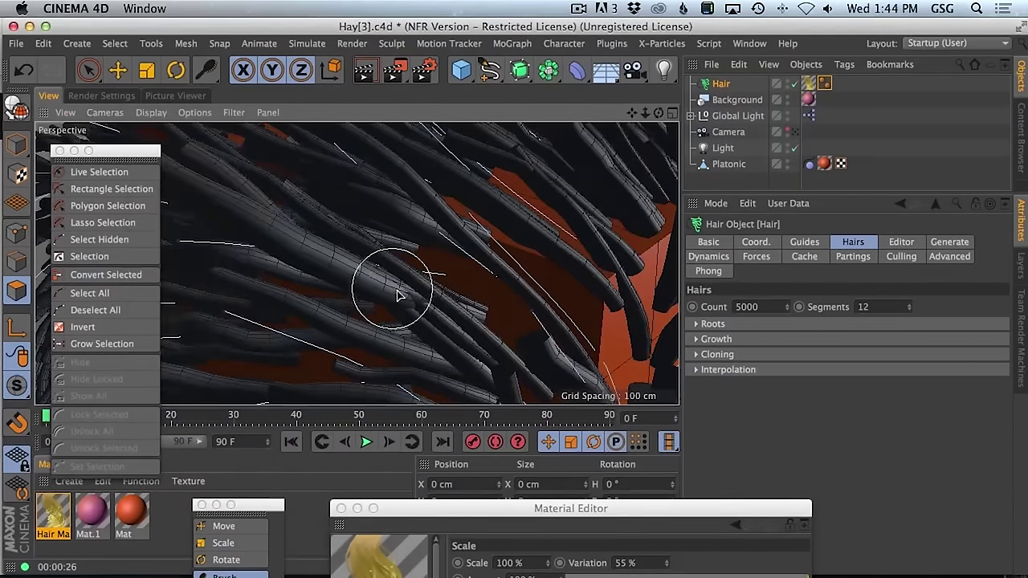
key("alt")
mouse_move(351, 285)
left_mouse_down("alt")
mouse_move(350, 257)
mouse_move(528, 300)
mouse_move(611, 303)
mouse_move(573, 309)
mouse_move(348, 253)
mouse_move(385, 267)
left_mouse_up("alt")
mouse_move(530, 278)
left_mouse_down("alt")
mouse_move(506, 276)
mouse_move(638, 309)
left_mouse_up("alt")
mouse_move(378, 257)
left_mouse_down("alt")
mouse_move(605, 300)
mouse_move(586, 321)
mouse_move(470, 305)
mouse_move(923, 285)
left_mouse_up("alt")
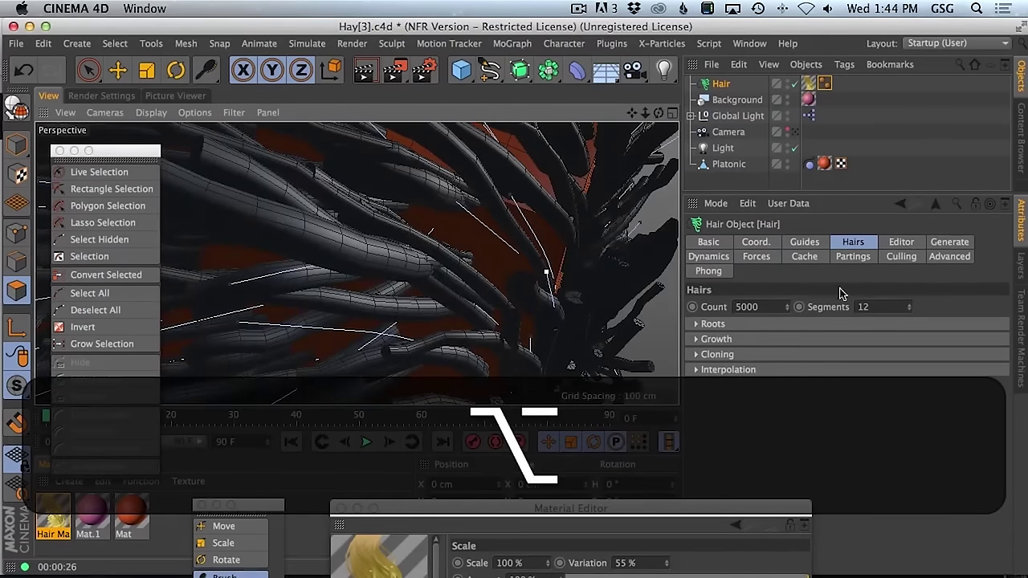
- Change the Hair object's generated geometry type to Triangle and check the strands over the whole polyhedron
left_click(949, 242)
left_click(747, 327)
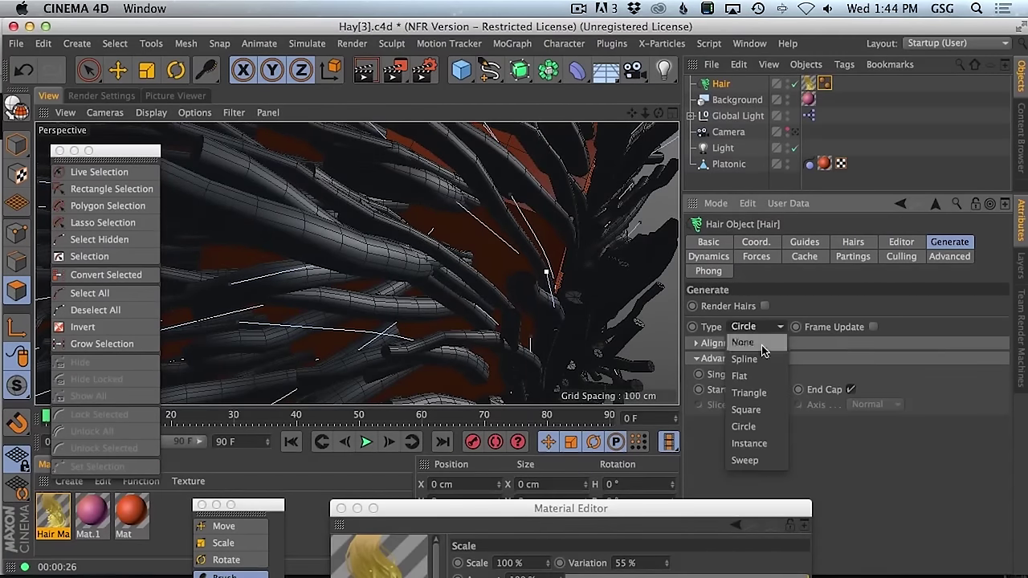
left_click(773, 392)
key("alt")
left_click_drag(450, 268, 522, 311, "alt")
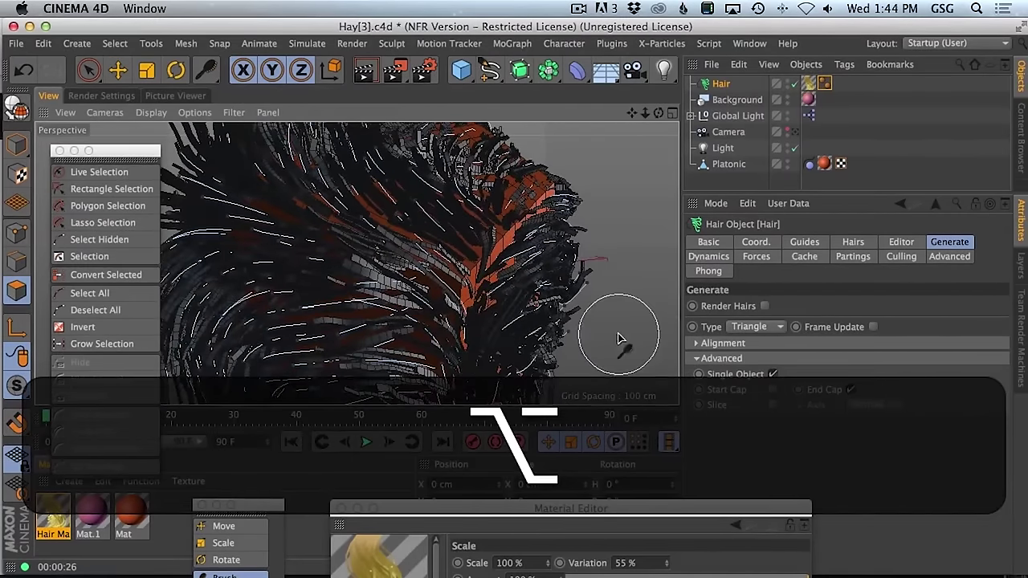
left_click_drag(454, 294, 409, 280, "alt")
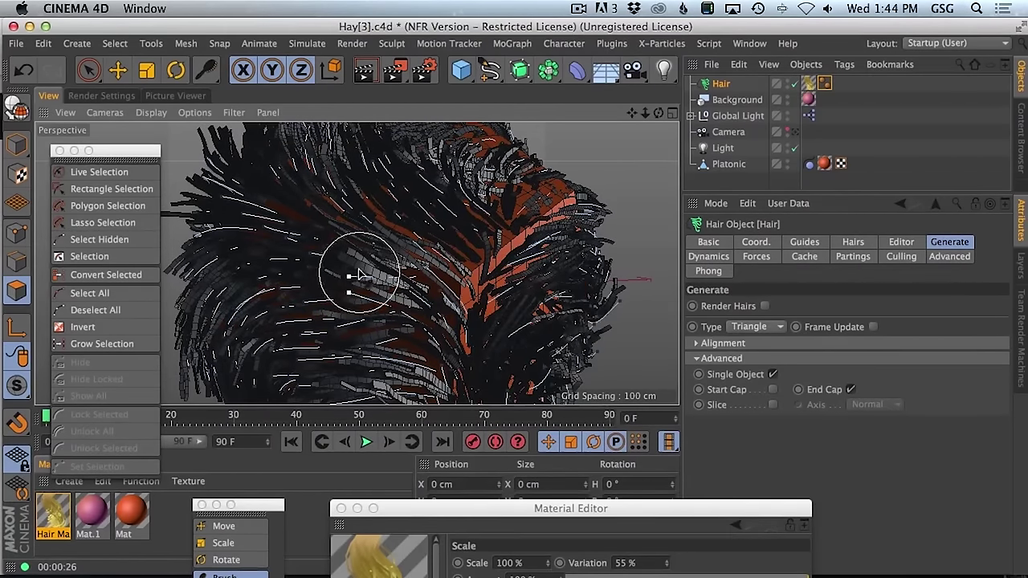
left_click_drag(459, 294, 601, 287, "alt")
- Reduce the Hair object's hair Segments to 8 and check the shape of the strands
left_click(856, 243)
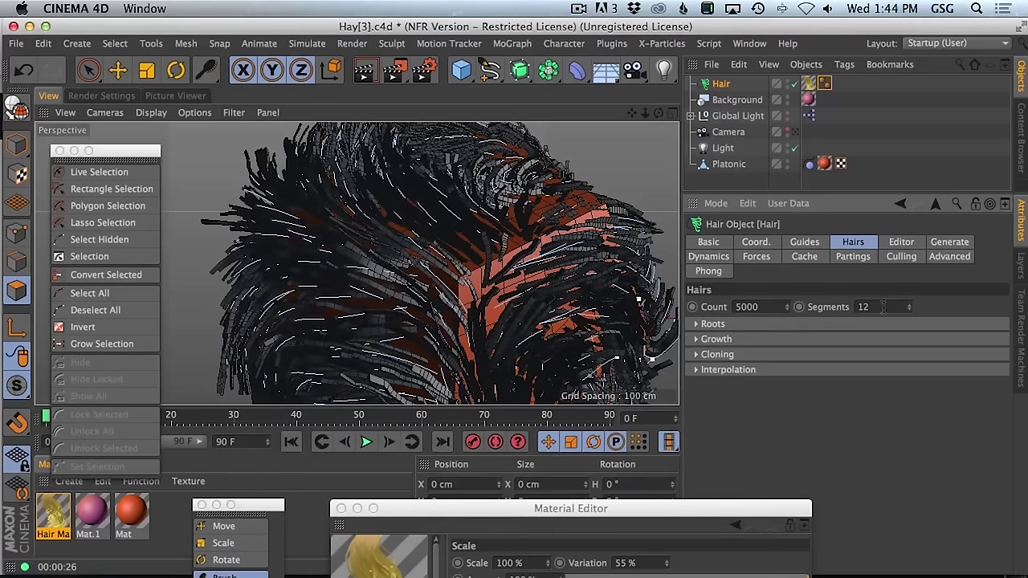
type("8")
key("Return")
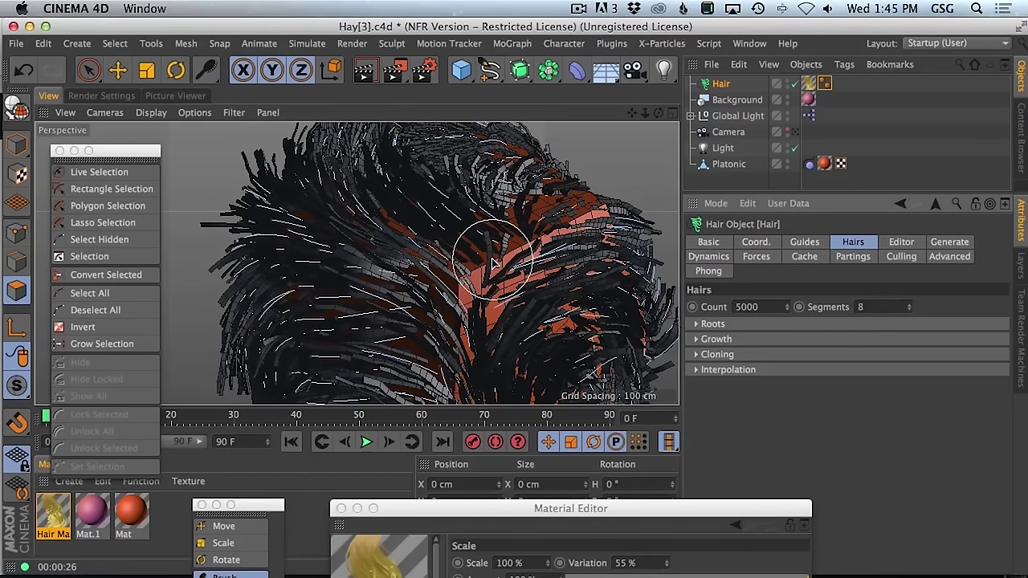
right_click_drag(494, 259, 537, 218, "alt")
left_click_drag(535, 221, 486, 230, "alt")
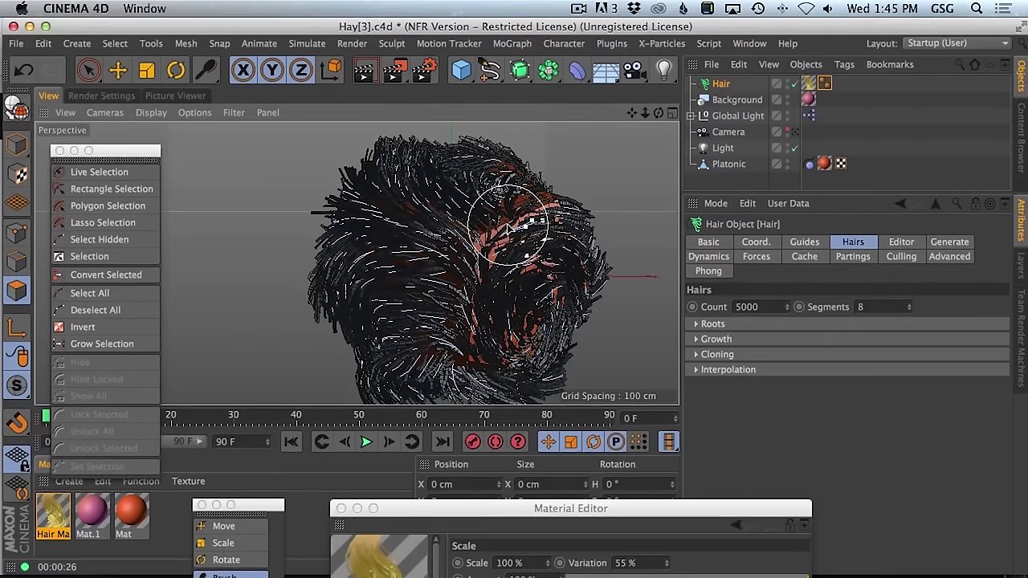
- Render a preview of the polyhedron in the viewport and return to the scene camera's view
key("super+r")
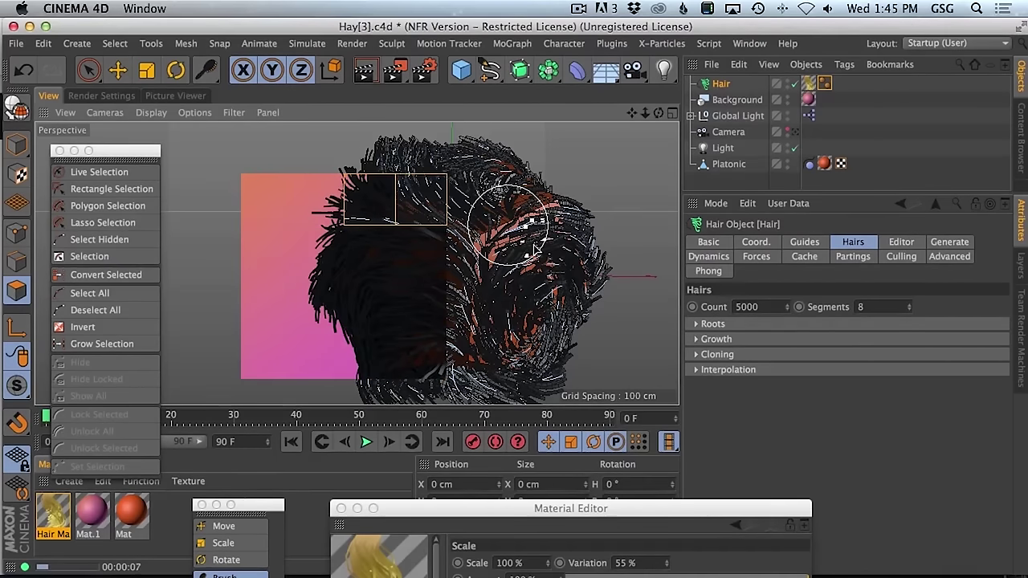
left_click_drag(534, 246, 349, 164, "alt")
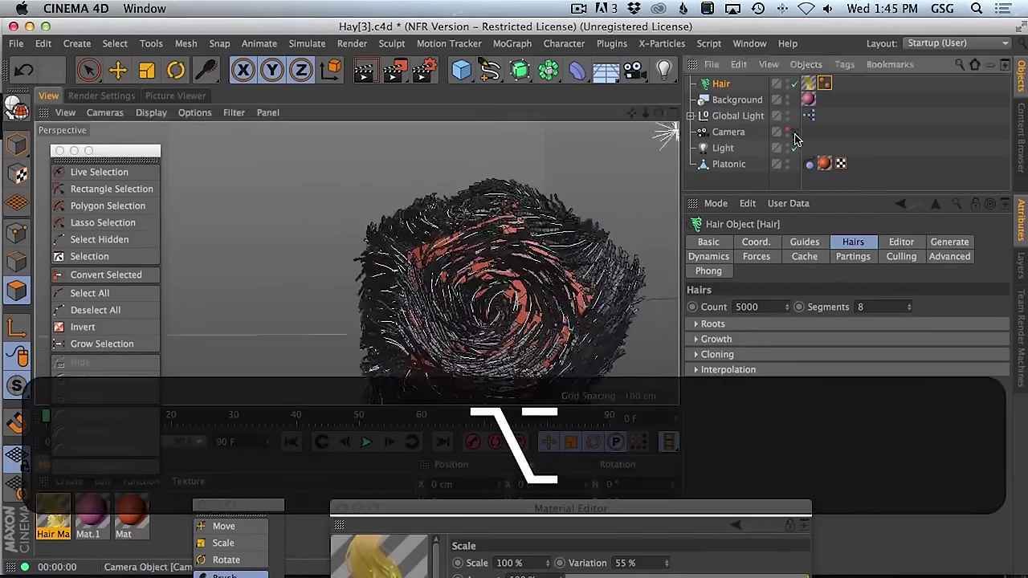
left_click(794, 132)
- Duplicate the orange-red Mat material and set the copy's green colour value to 184 for a straw yellow
left_click_drag(123, 544, 161, 518, "super")
left_click_drag(384, 516, 397, 121)
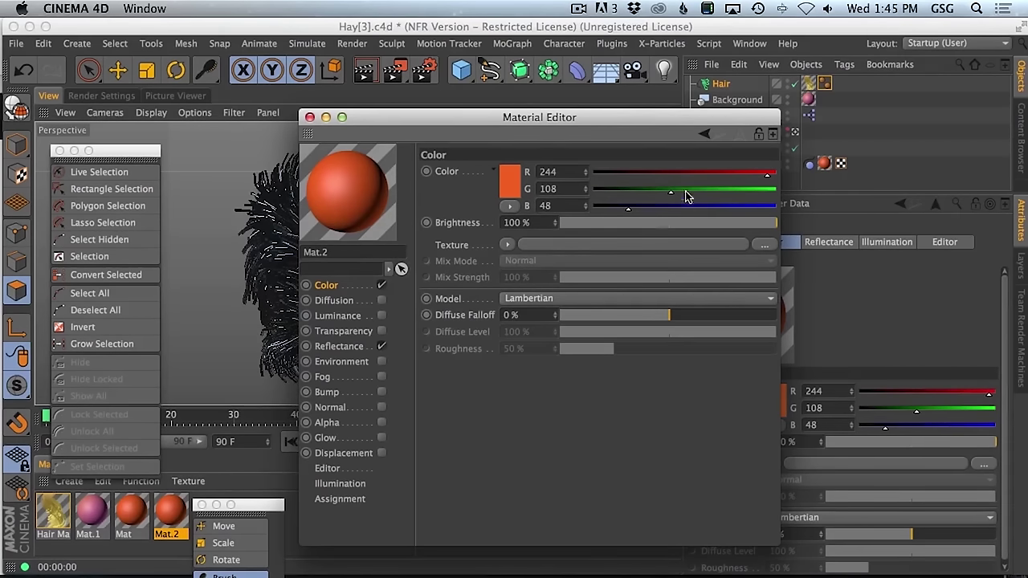
left_click_drag(686, 196, 725, 191)
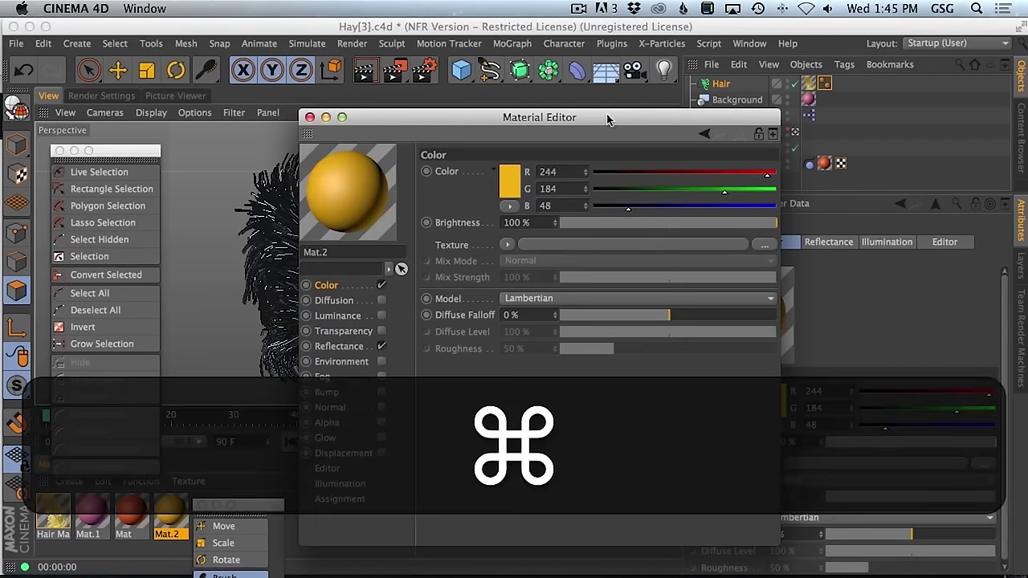
- Switch to Safari and enter a web search for "hay" in a new tab
key("super+Tab")
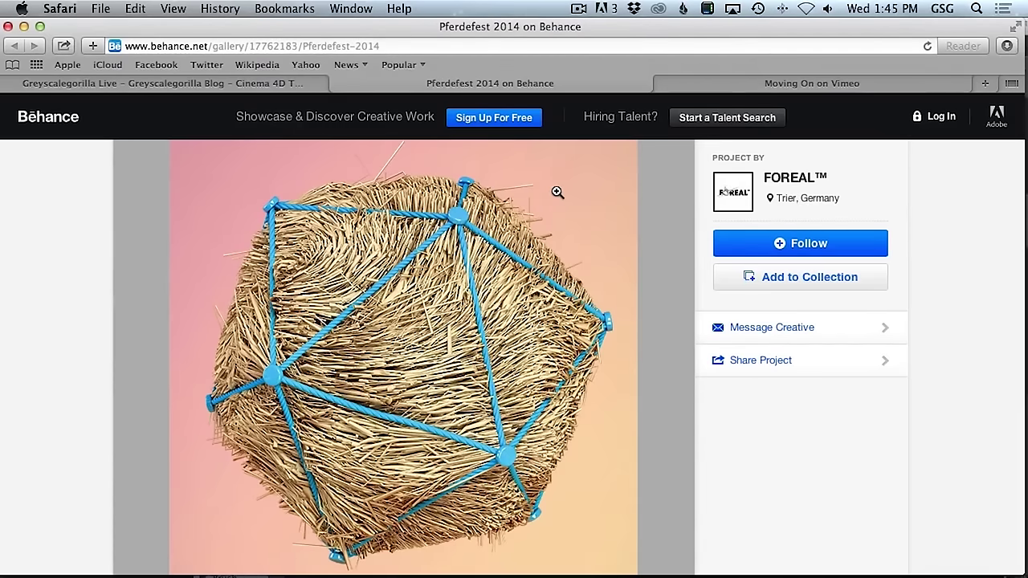
key("super")
left_click(986, 84)
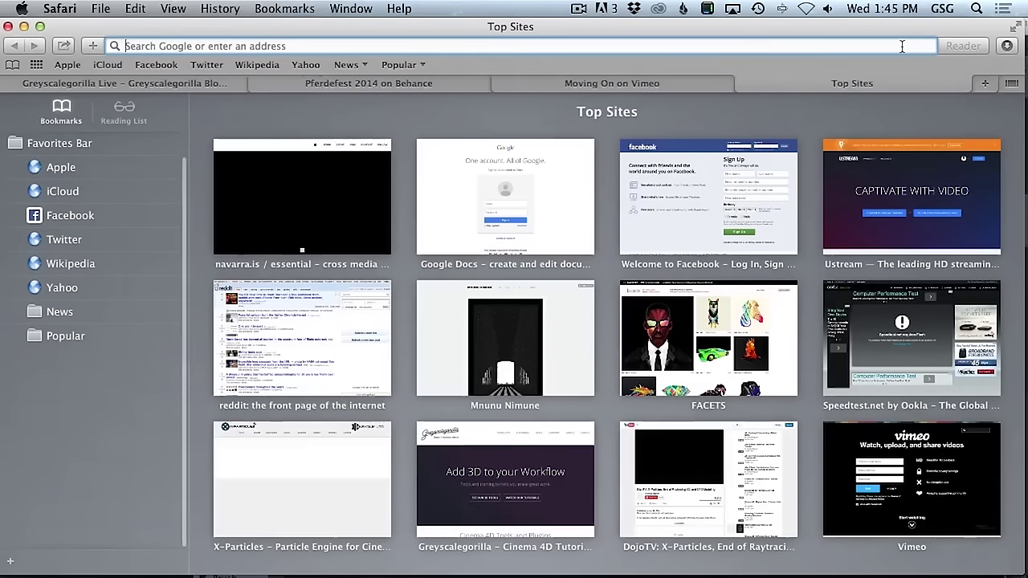
type("hay")
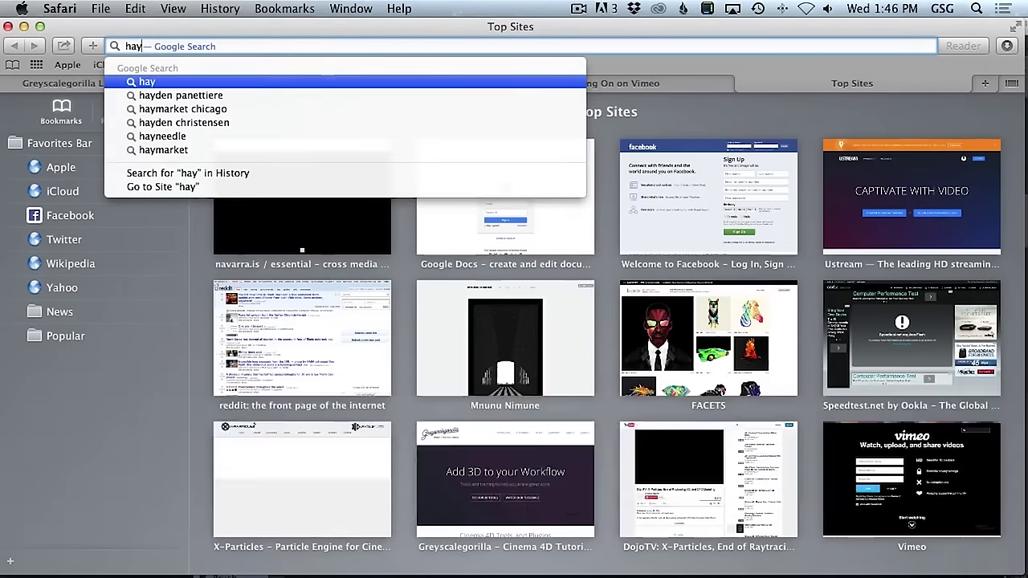
- Search Google Images for "hay bale" and open the photo of one large and two mini straw bales at full size
type(" bale")
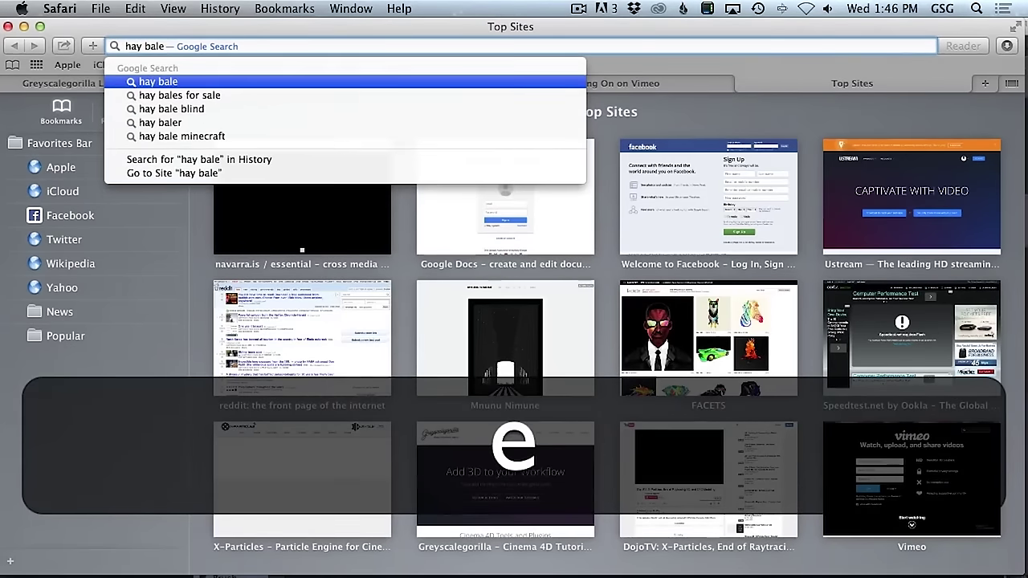
key("Return")
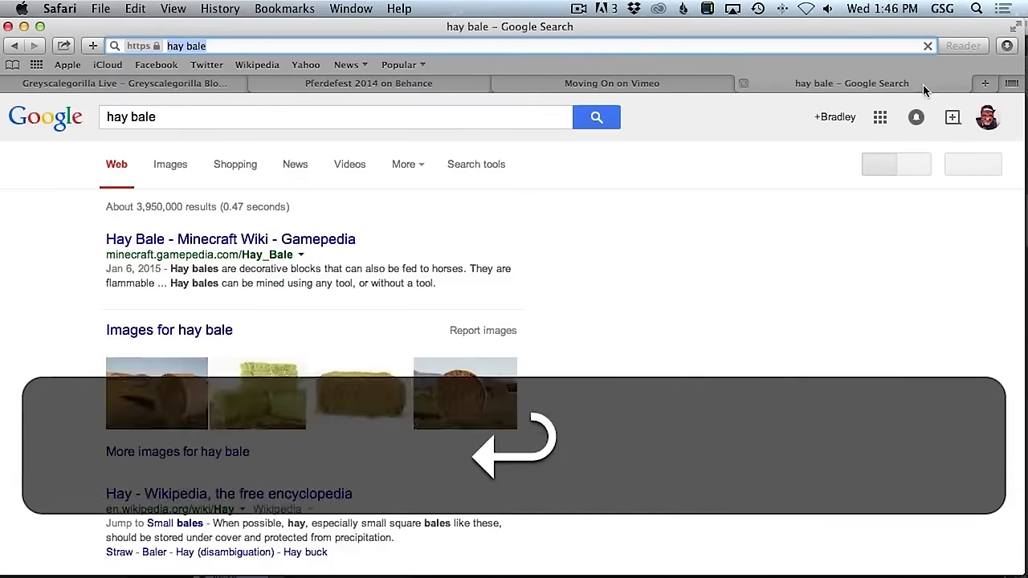
left_click(181, 166)
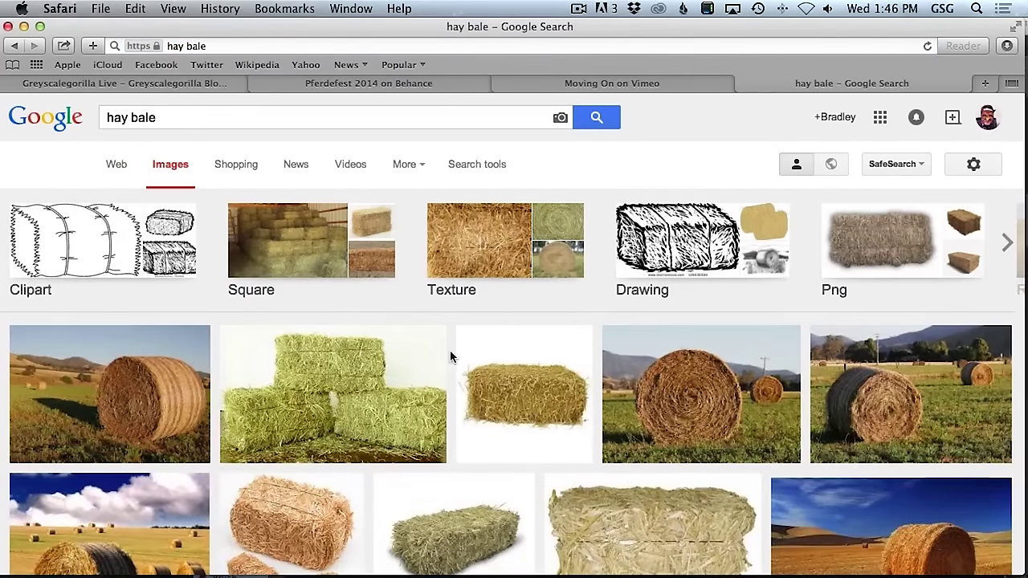
scroll(273, 402, "down", 4)
left_click(297, 440)
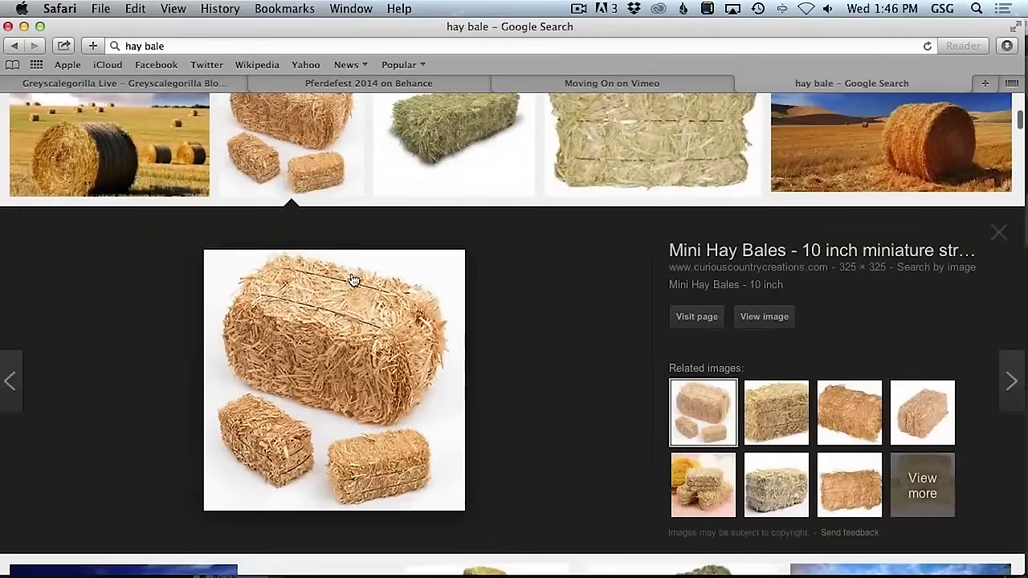
left_click(748, 320)
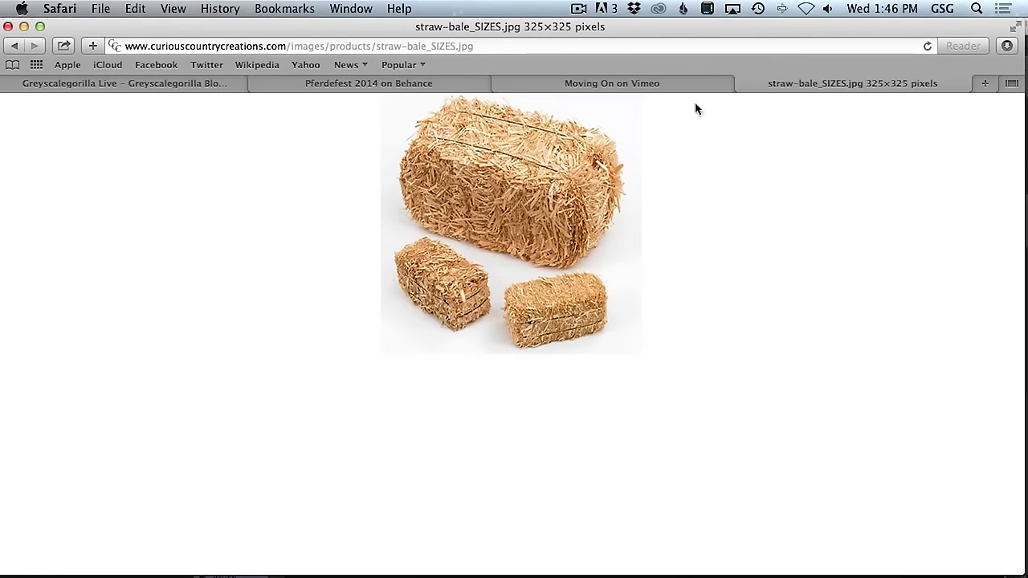
- Switch to CINEMA 4D and arrange its main window and the Material Editor so the straw bale photo stays visible
key("super+Tab")
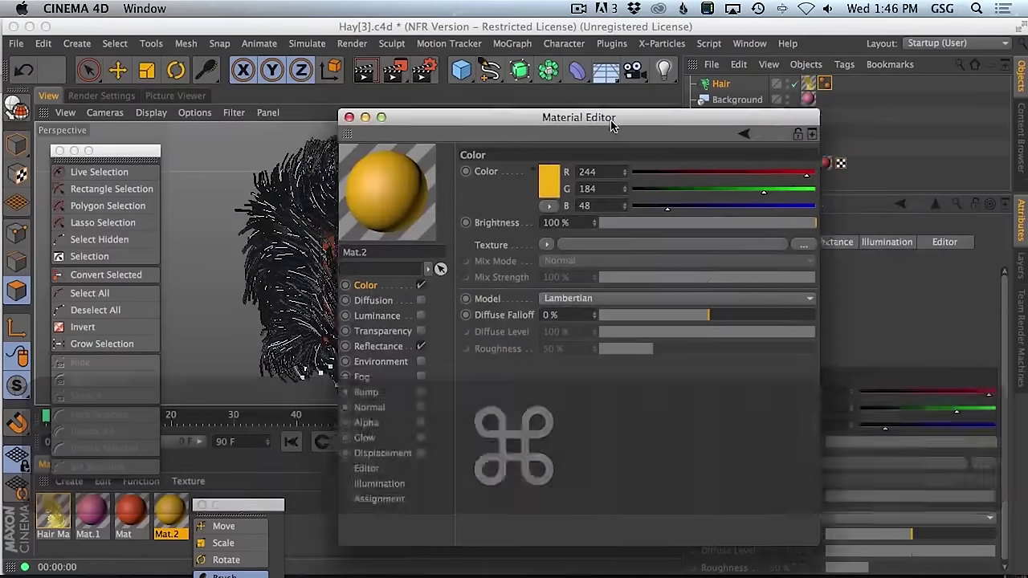
left_click_drag(556, 120, 838, 158)
left_click_drag(640, 26, 551, 316)
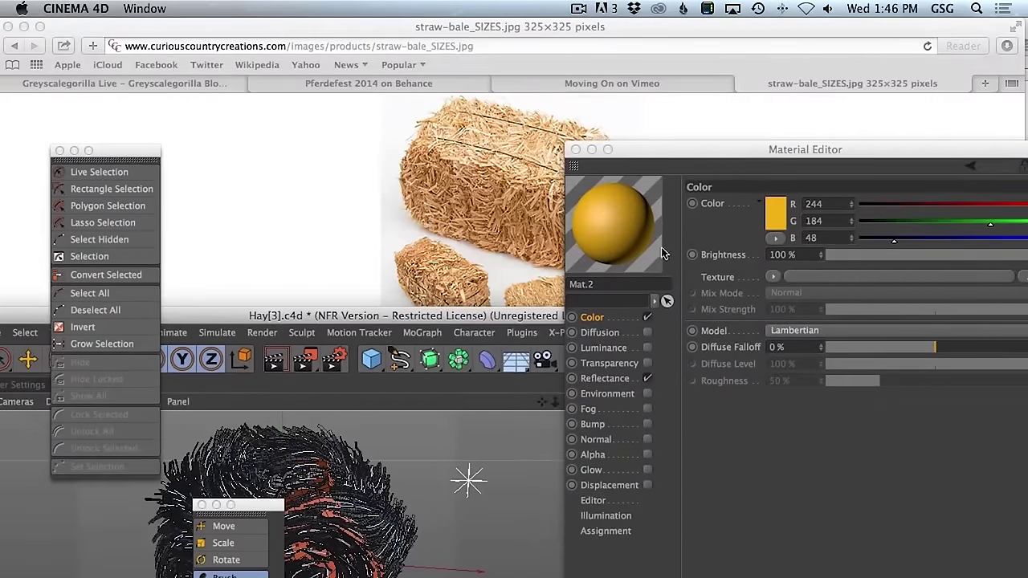
left_click_drag(769, 149, 651, 107)
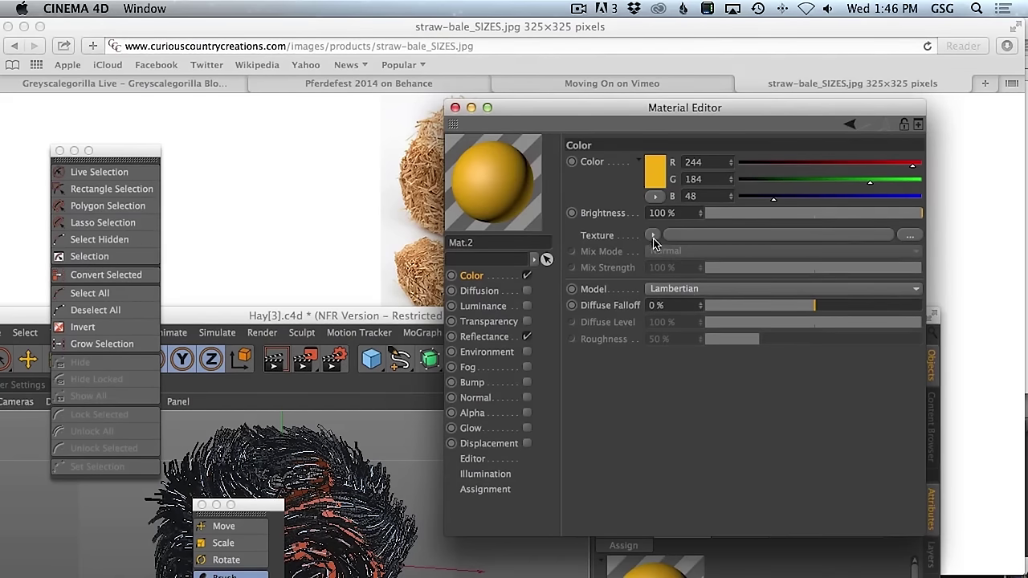
left_click_drag(592, 112, 627, 275)
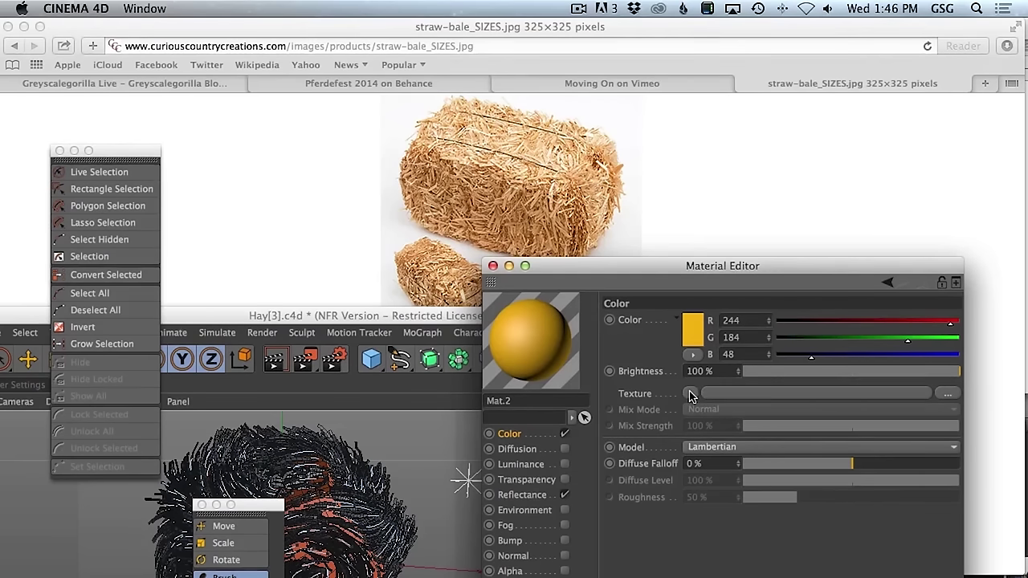
left_click(692, 332)
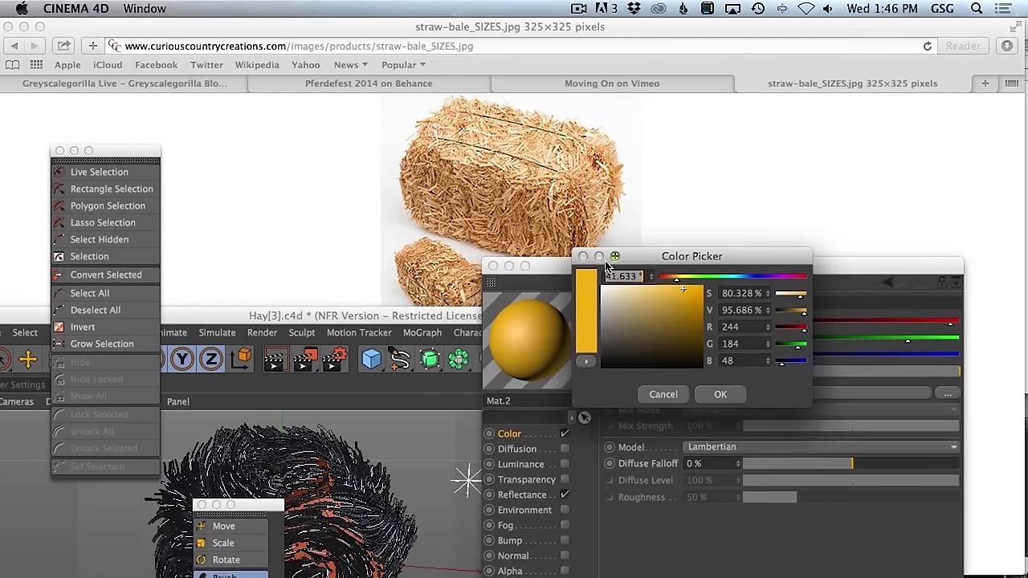
left_click(664, 394)
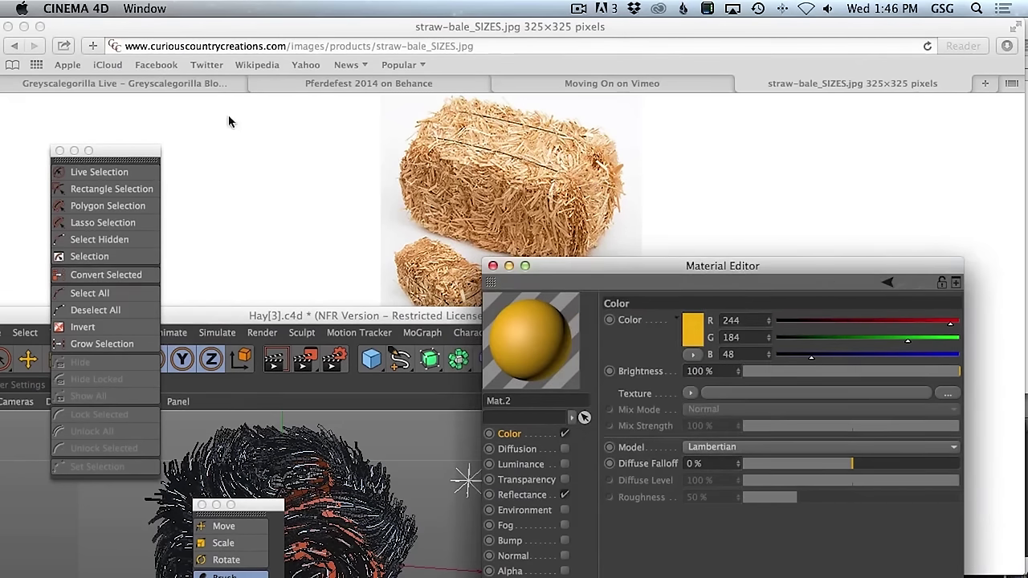
double_click(418, 315)
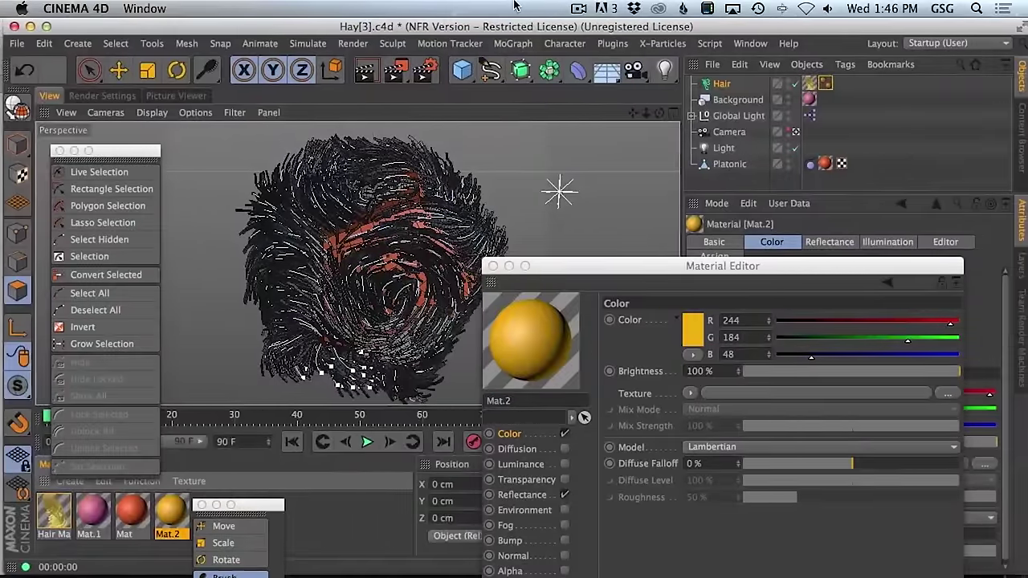
key("super+s")
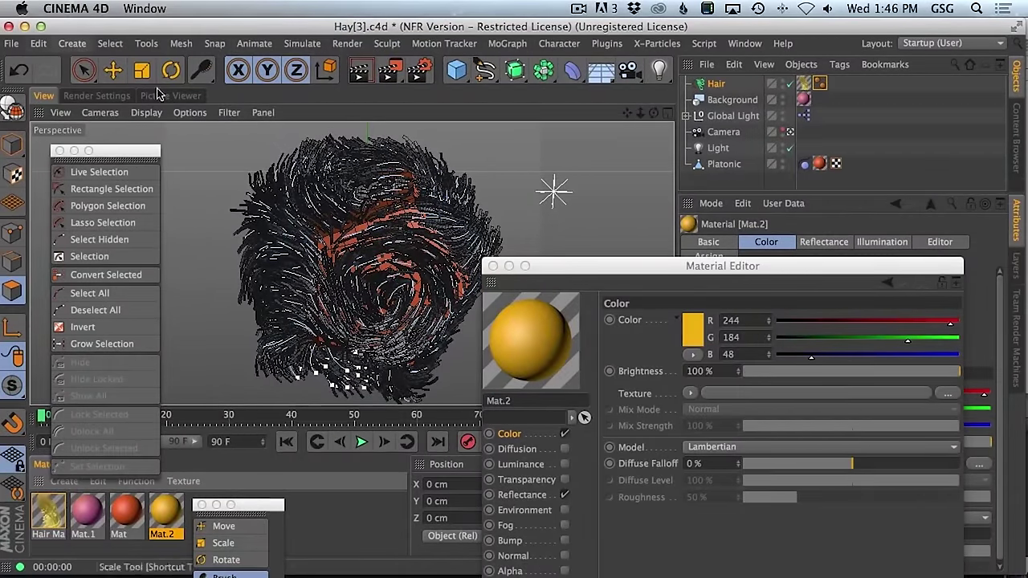
- Open the program preferences
left_click(10, 45)
mouse_move(38, 43)
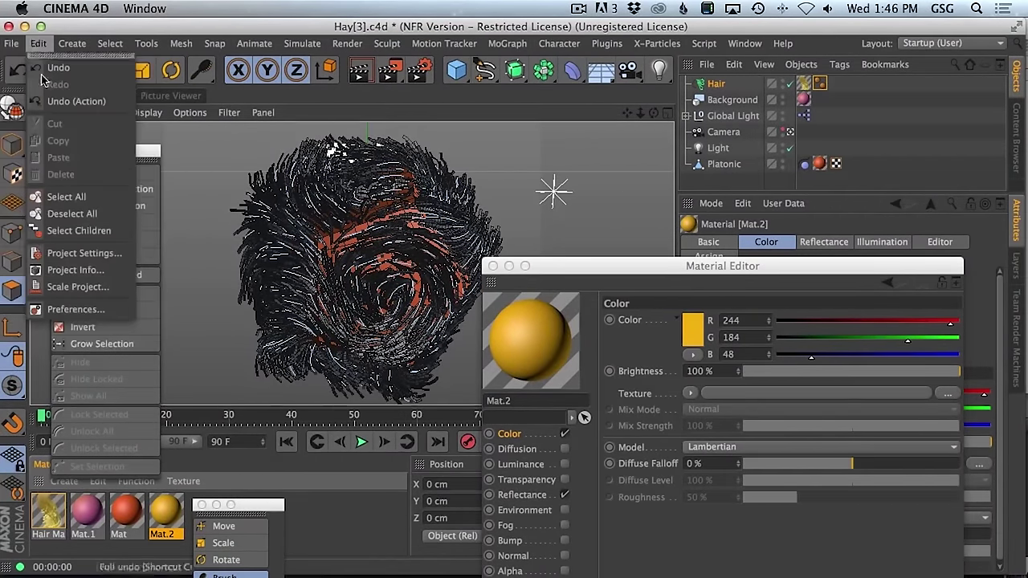
left_click(74, 309)
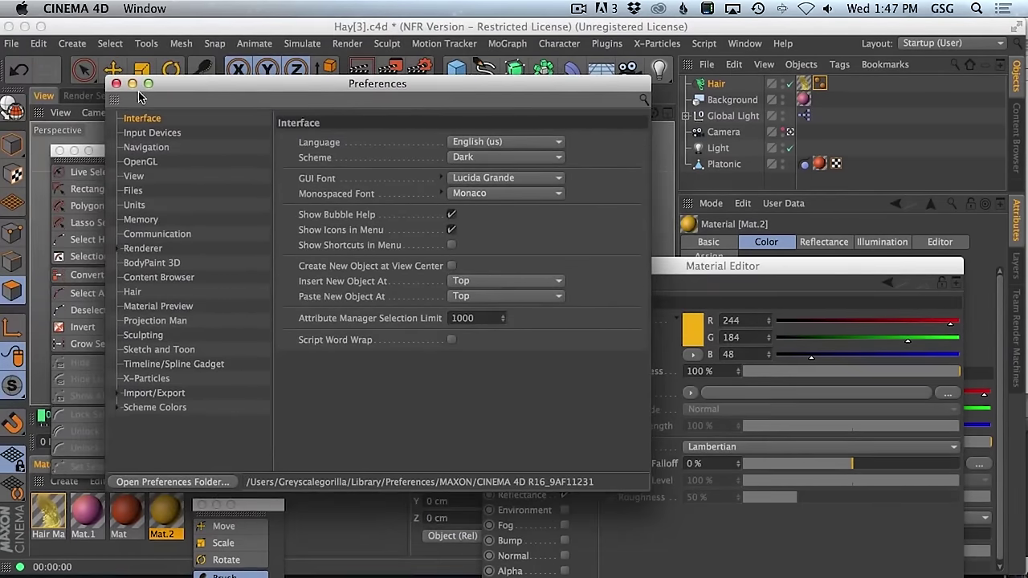
left_click_drag(289, 88, 204, 537)
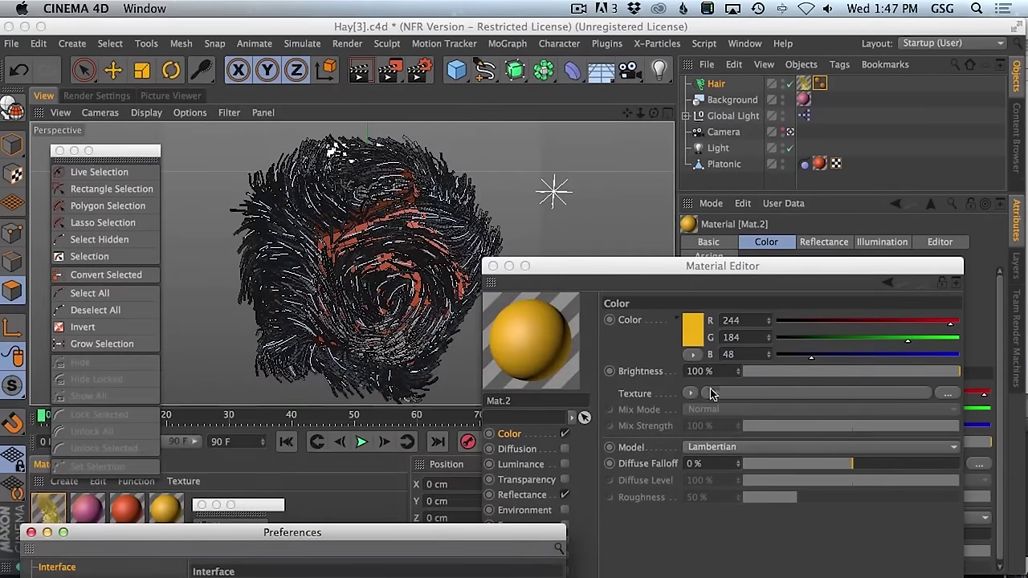
left_click(689, 343)
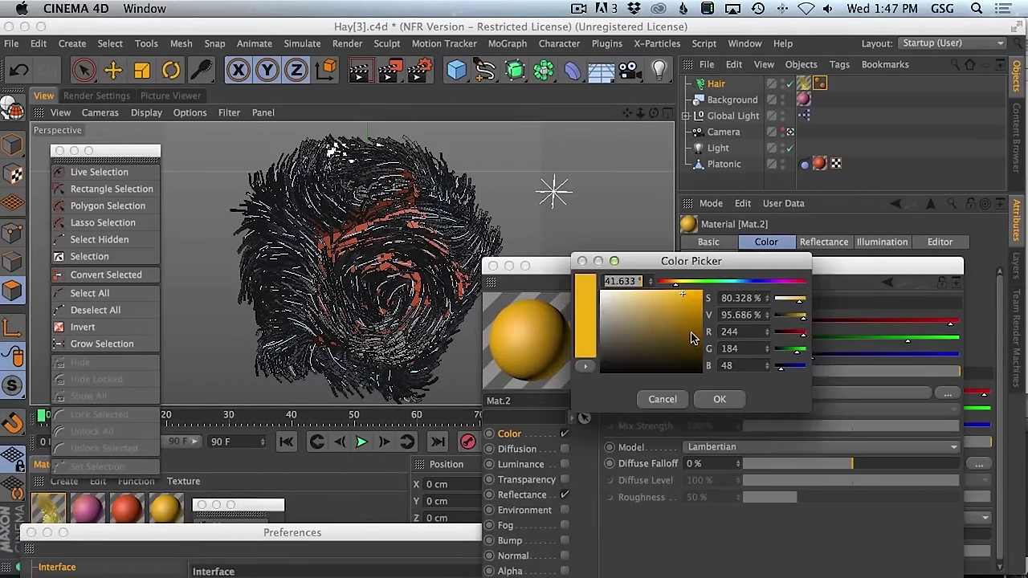
left_click(656, 401)
left_click_drag(436, 536, 606, 112)
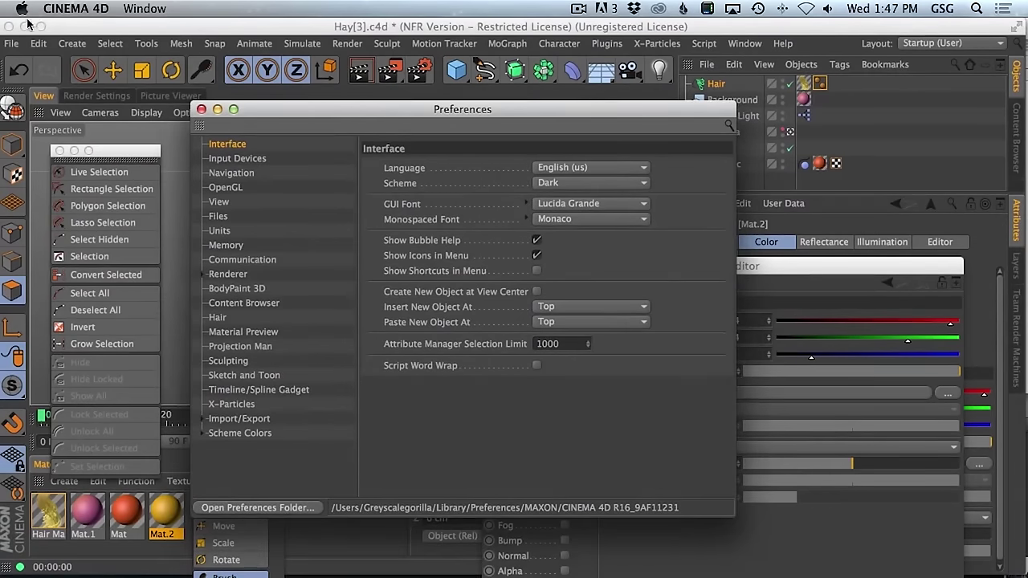
- Enable the system color picker in the Units preferences and close the preferences
left_click(11, 43)
mouse_move(50, 46)
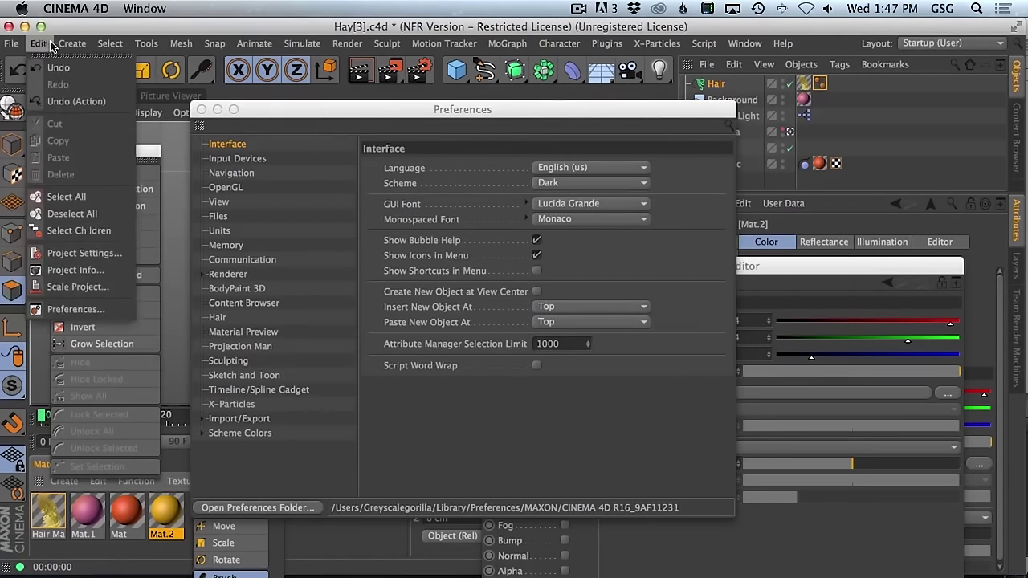
left_click(84, 310)
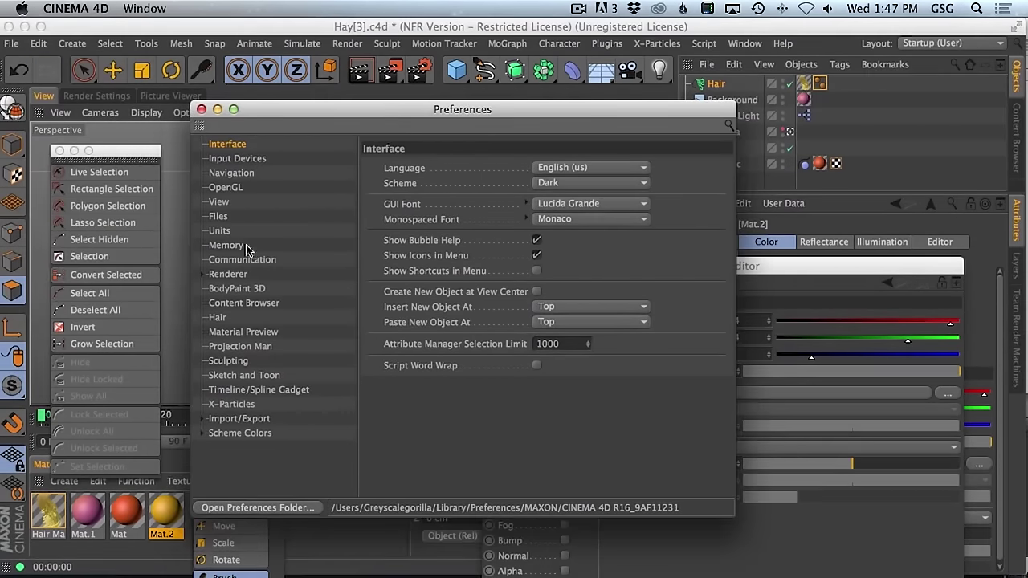
left_click(219, 231)
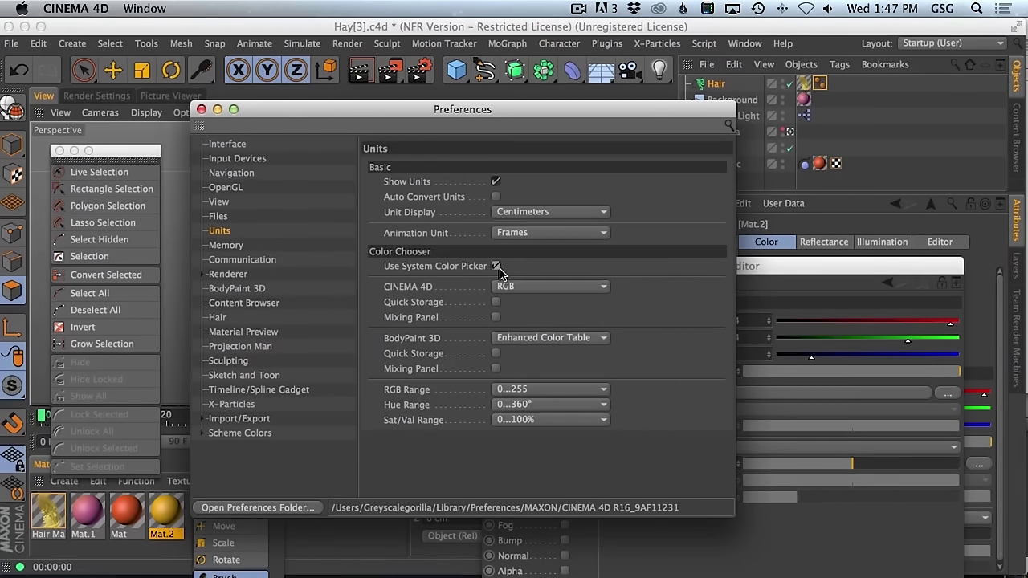
left_click(201, 109)
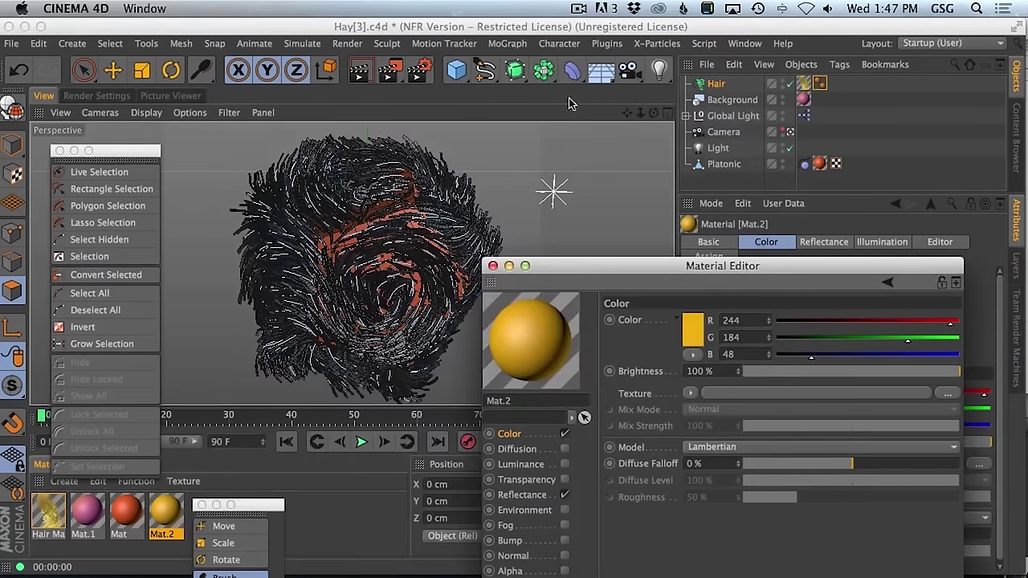
- Sample a light straw tone from the hay bale photo as Mat.2's color, R 245, G 207, B 166
left_click_drag(505, 30, 459, 295)
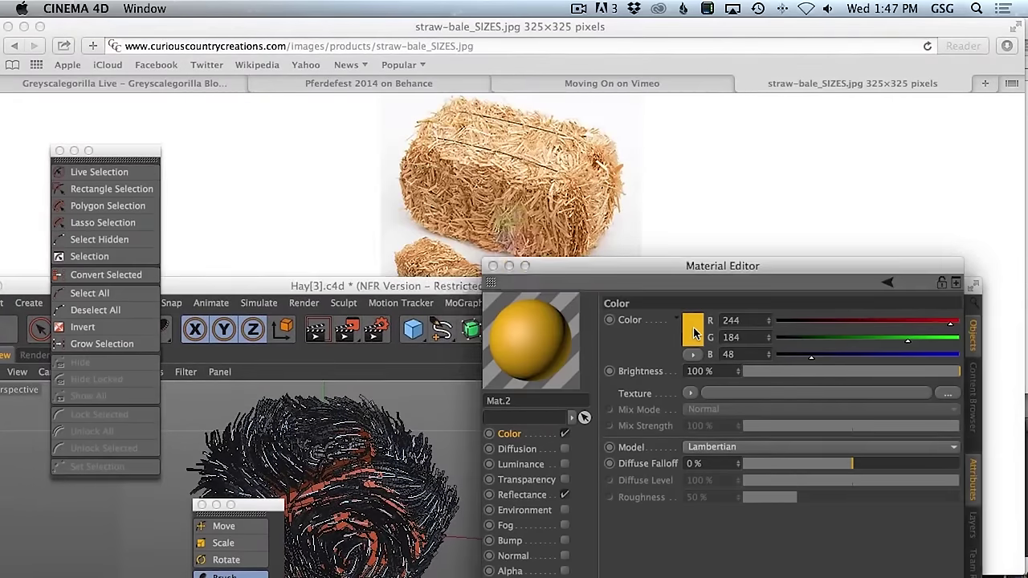
left_click(695, 334)
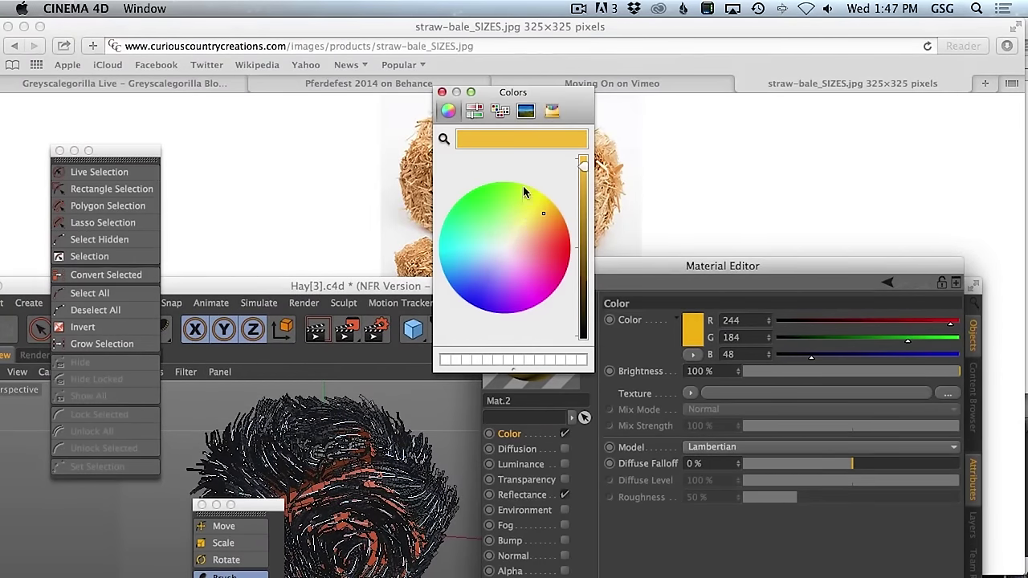
left_click_drag(522, 93, 760, 105)
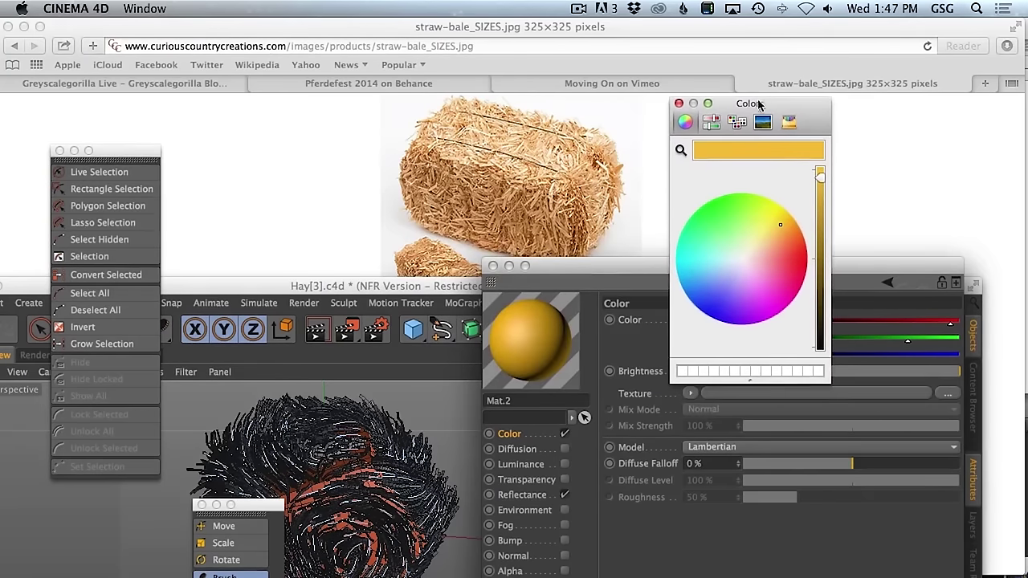
left_click(680, 150)
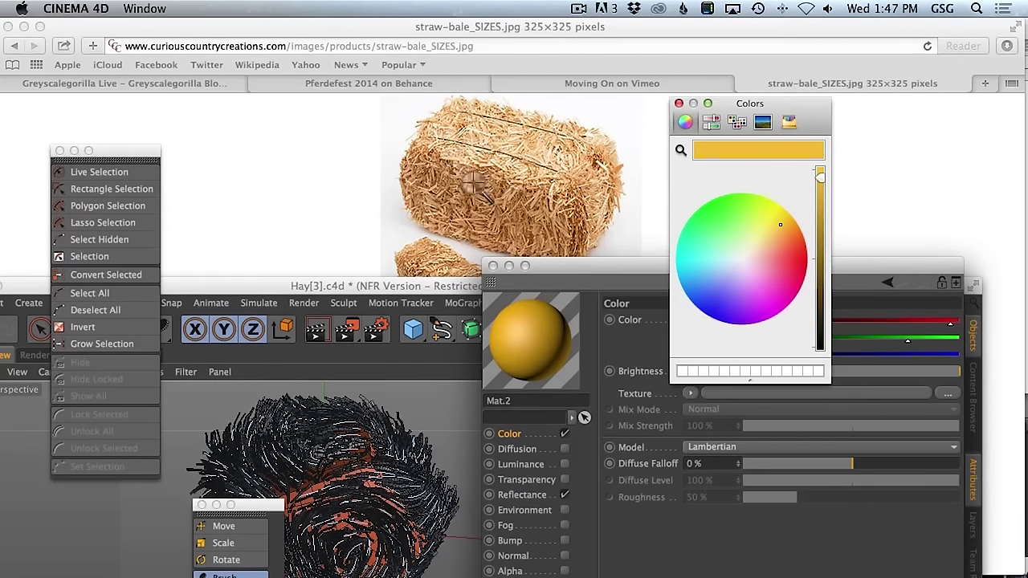
left_click(454, 163)
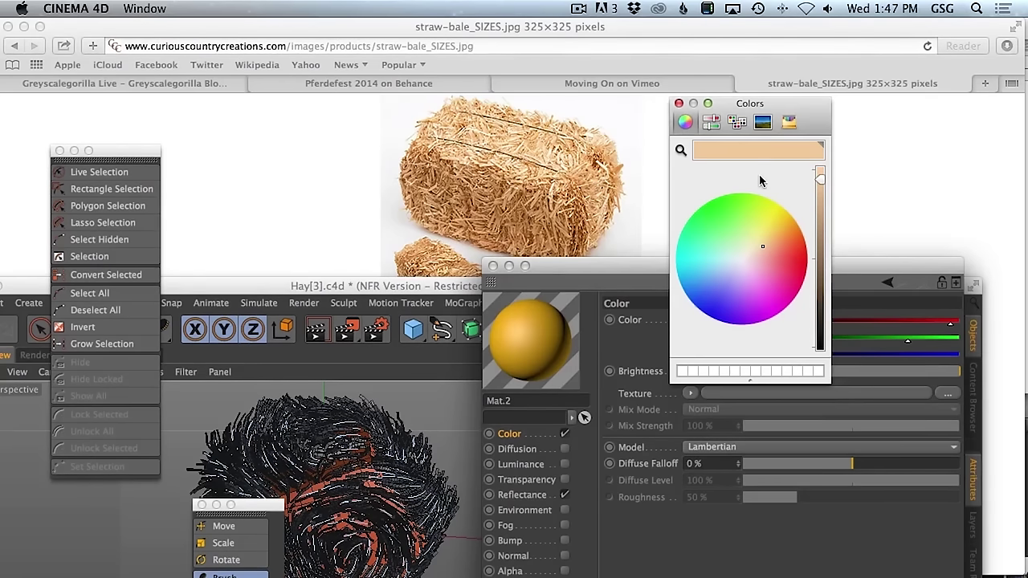
left_click(679, 103)
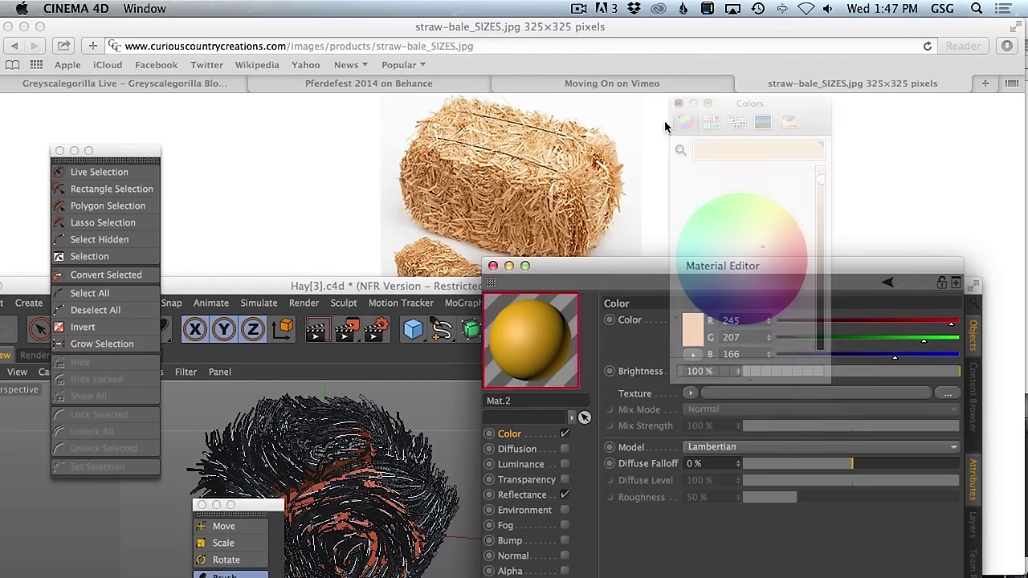
- Restore the main window over the photo, apply Mat.2 to the Hair object and render the view
left_click_drag(469, 287, 492, 7)
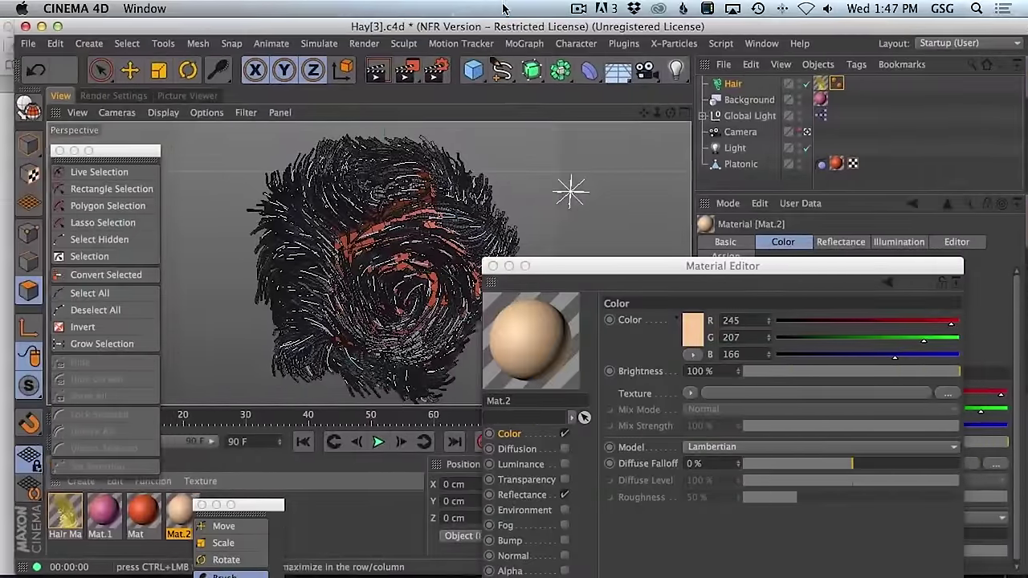
left_click_drag(530, 301, 722, 90)
key("super+r")
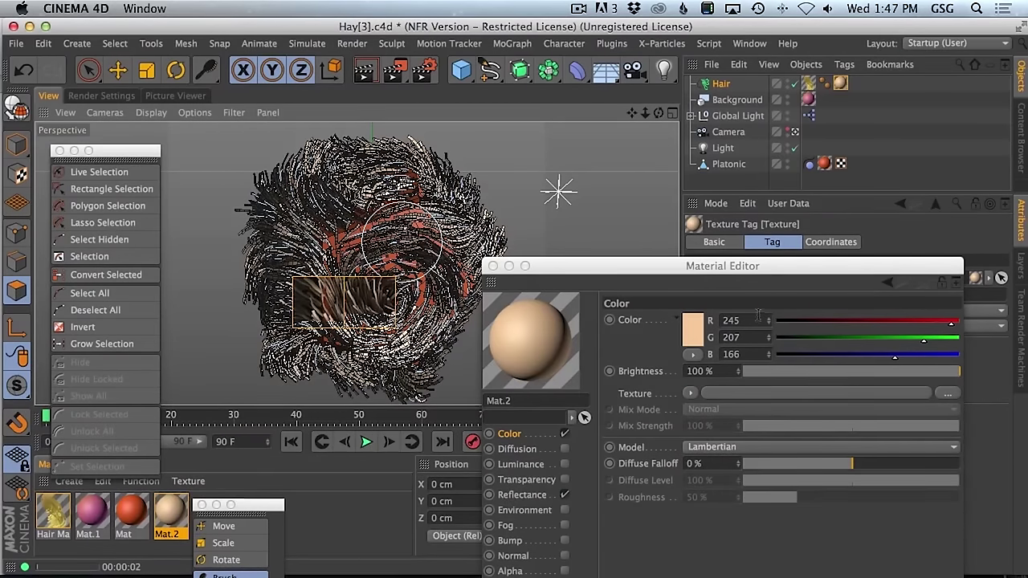
- Set the blue value of Mat.2's color to 133 for a yellower straw tone and render the view again
left_click(879, 361)
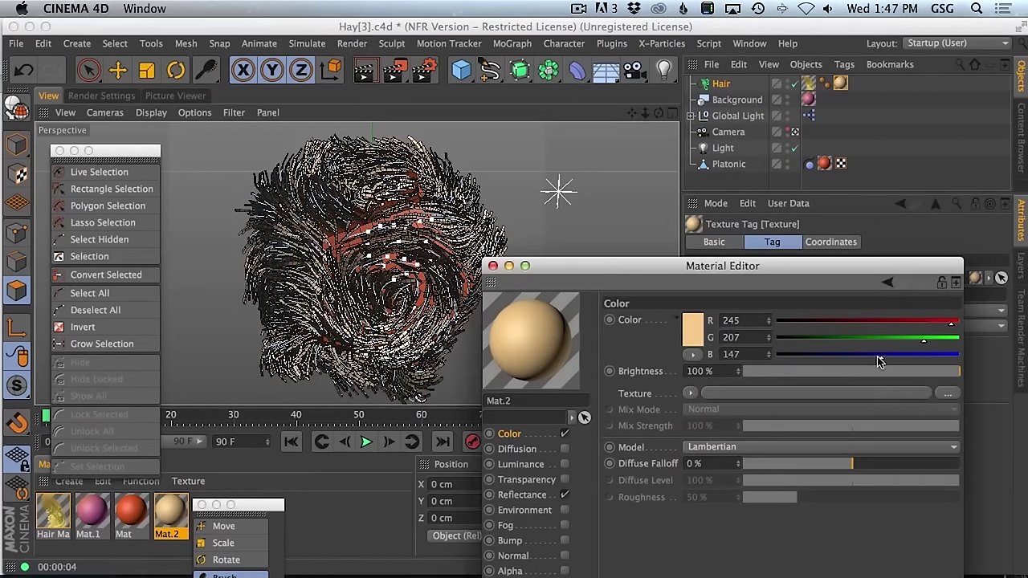
left_click_drag(874, 359, 871, 357)
key("super+r")
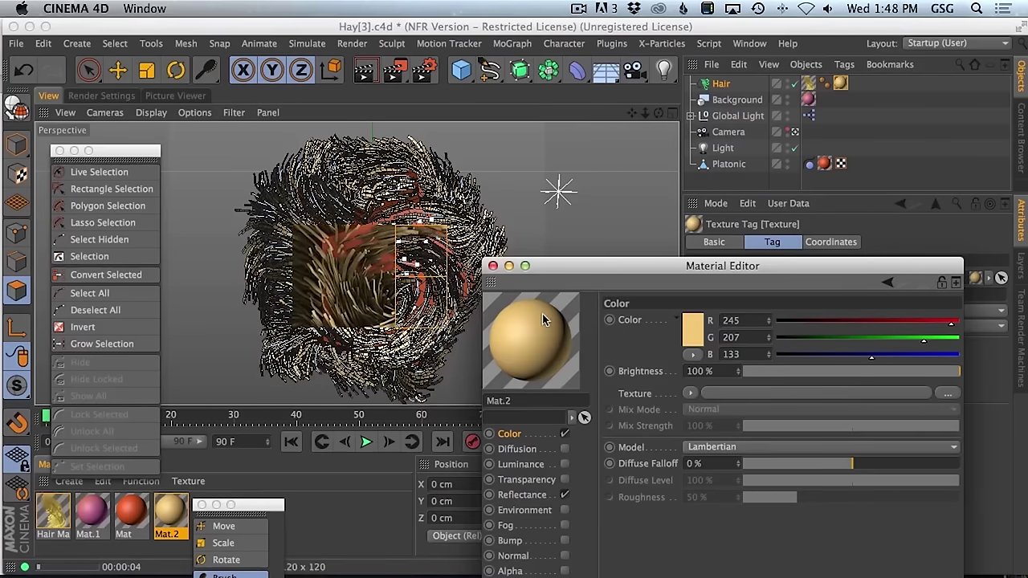
- Set the Hair object's segments to 12
left_click_drag(587, 270, 608, 203)
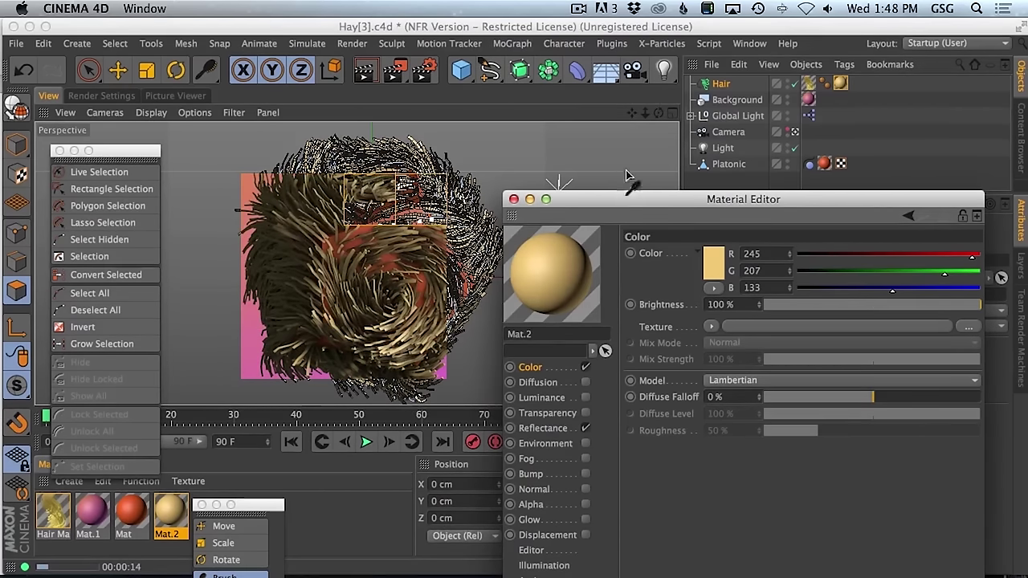
left_click_drag(615, 199, 390, 523)
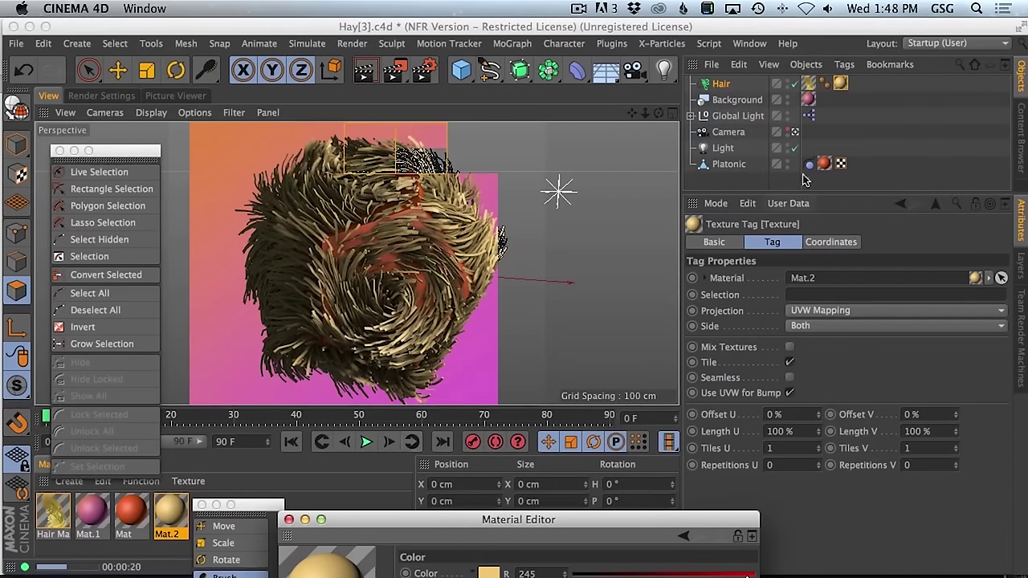
left_click(391, 281)
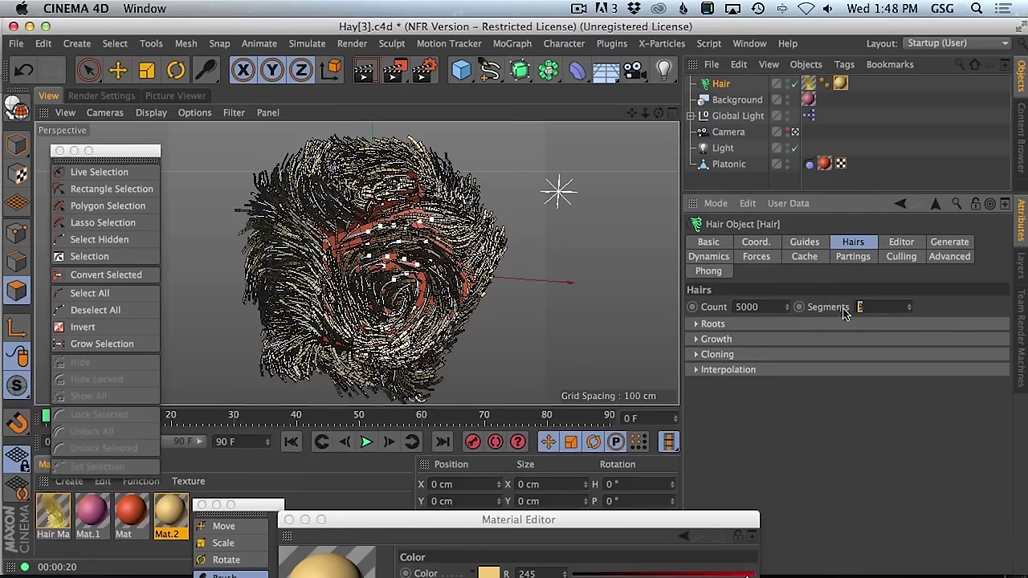
left_click_drag(908, 307, 949, 306)
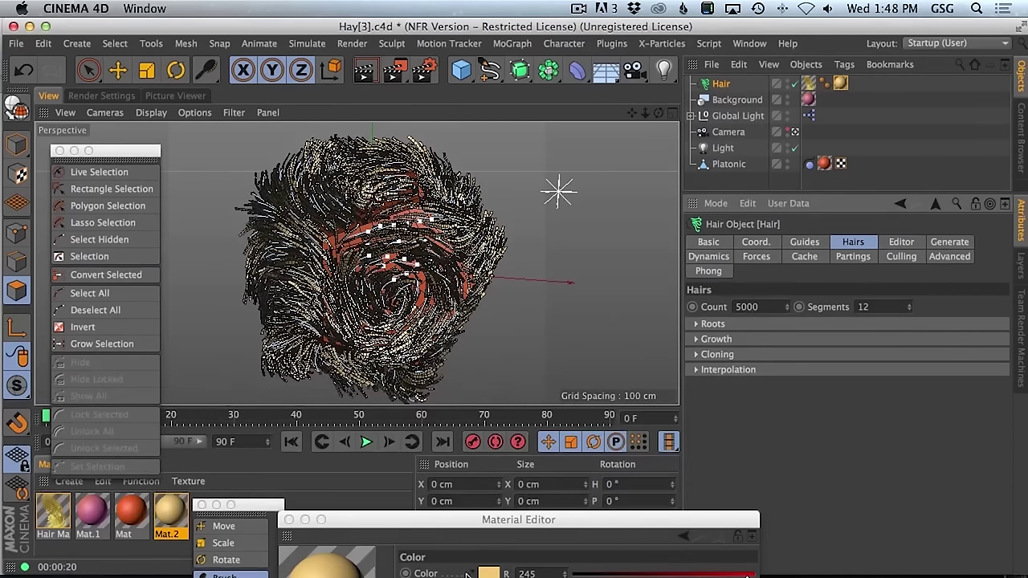
- Save the scene and close the floating selection and transform tool palettes
left_click_drag(558, 530, 606, 178)
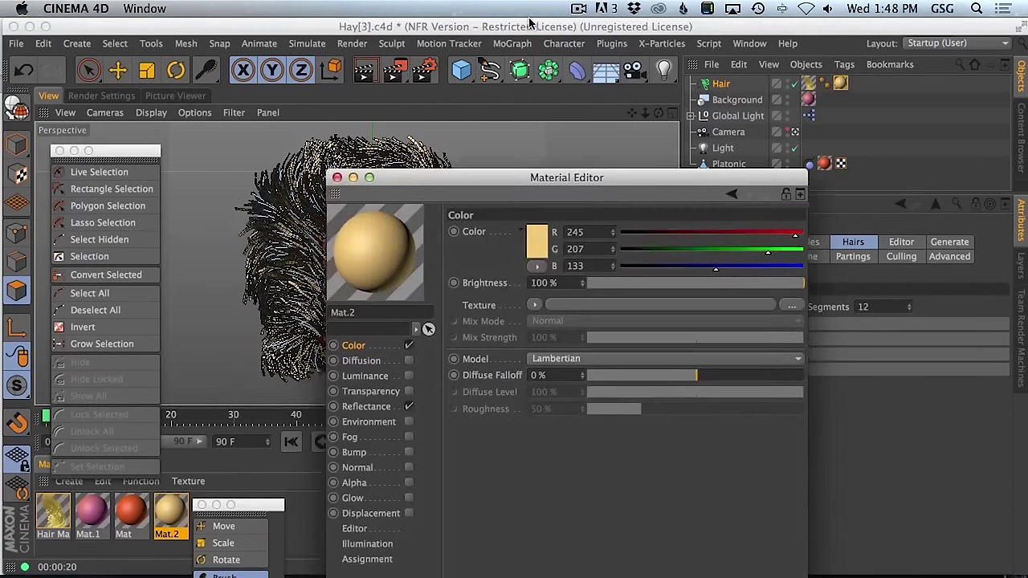
key("super+s")
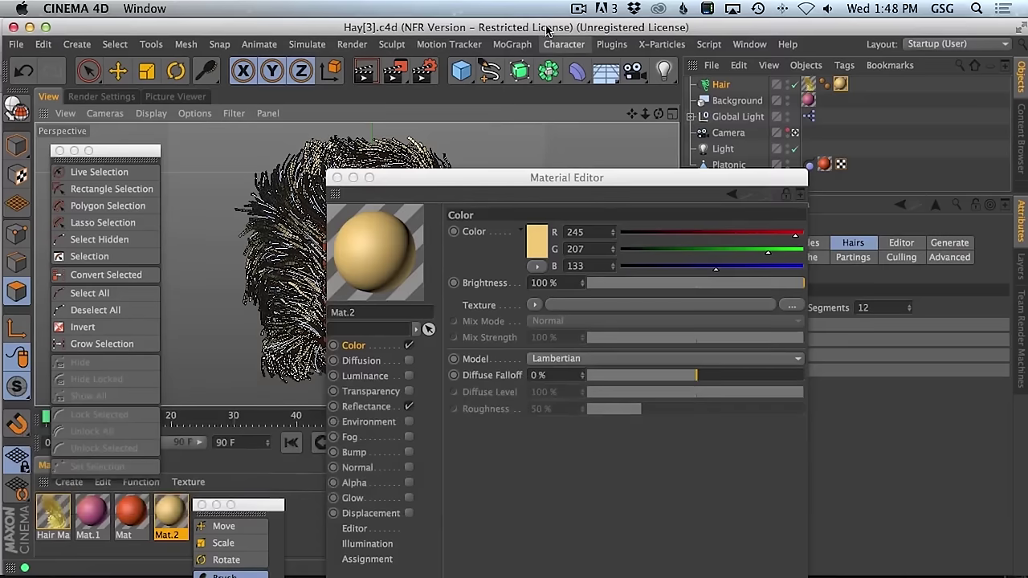
left_click_drag(457, 183, 515, 348)
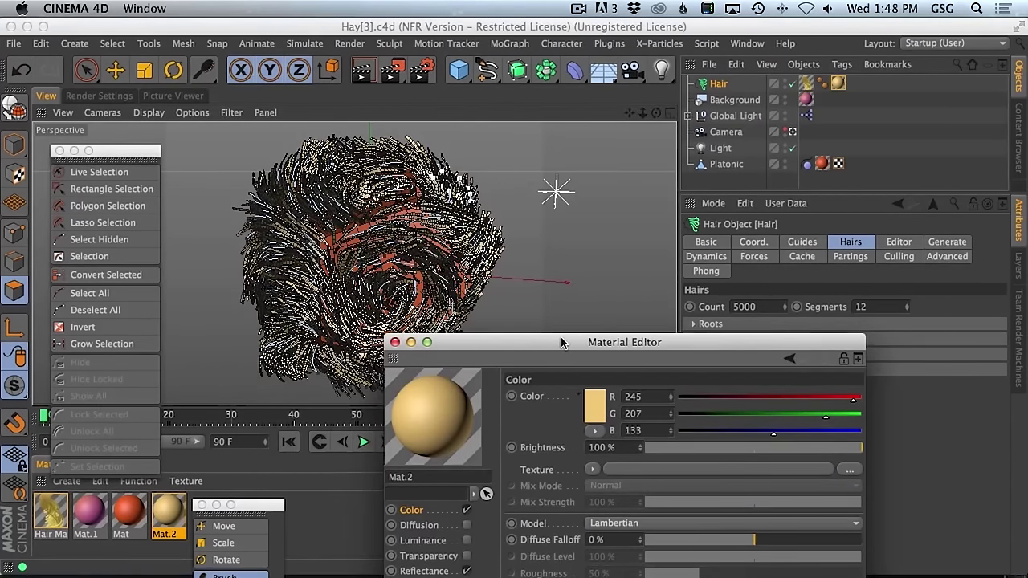
left_click_drag(453, 343, 407, 163)
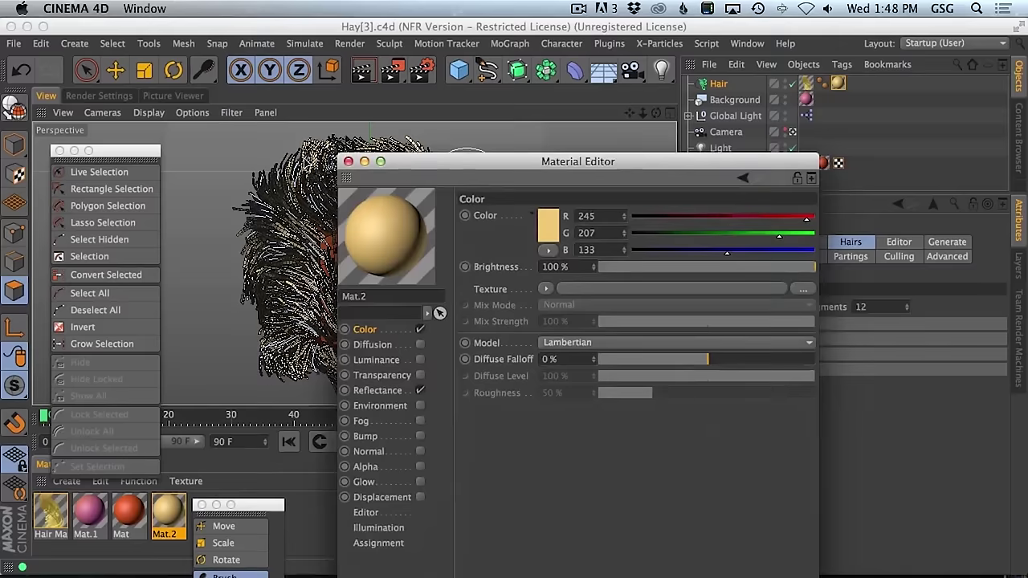
key("v")
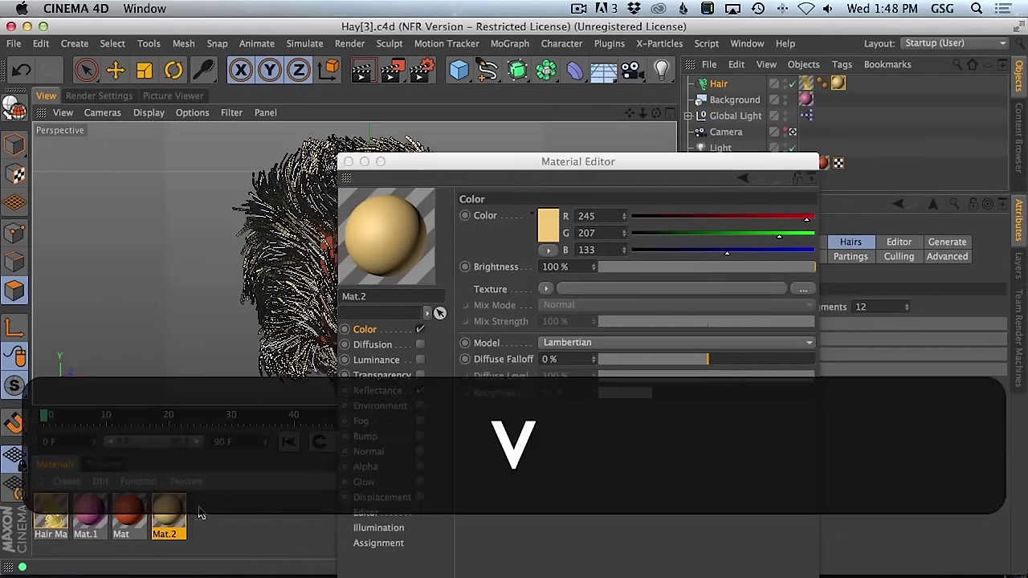
- Inspect the hair strands close up and disable Kink in the Hair Mat material
left_click_drag(411, 171, 670, 208)
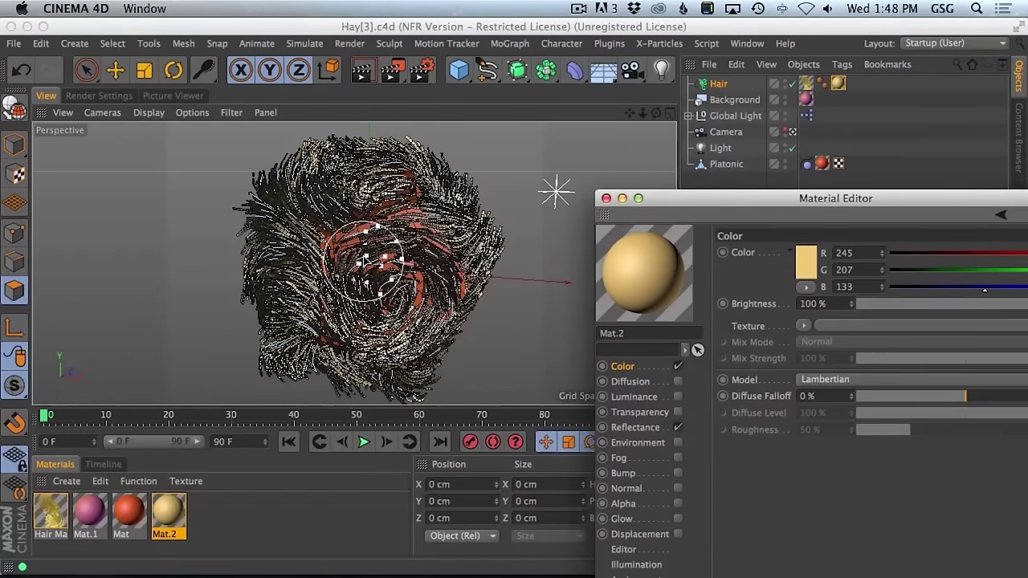
key("2")
left_click_drag(377, 261, 370, 253)
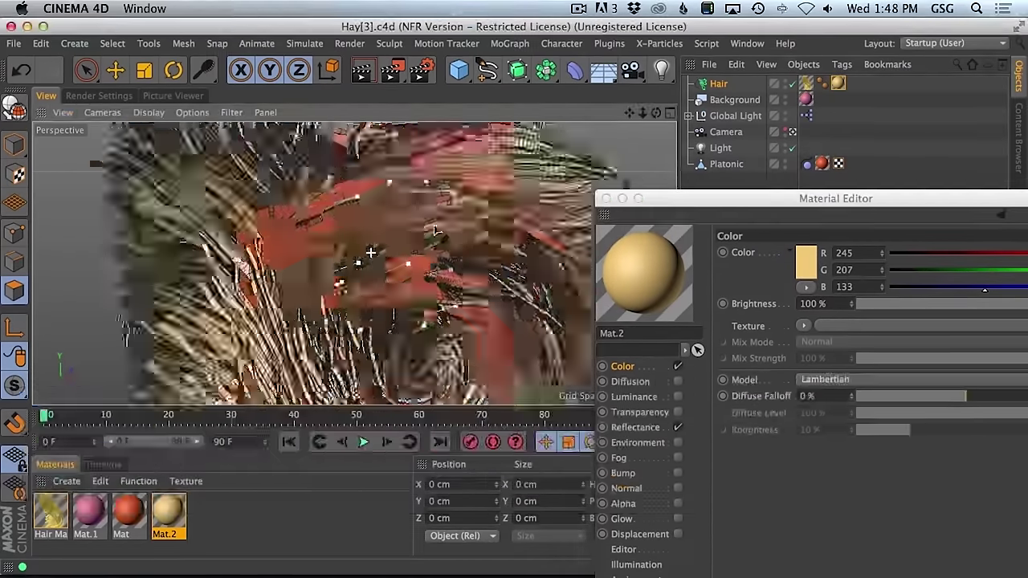
key("l")
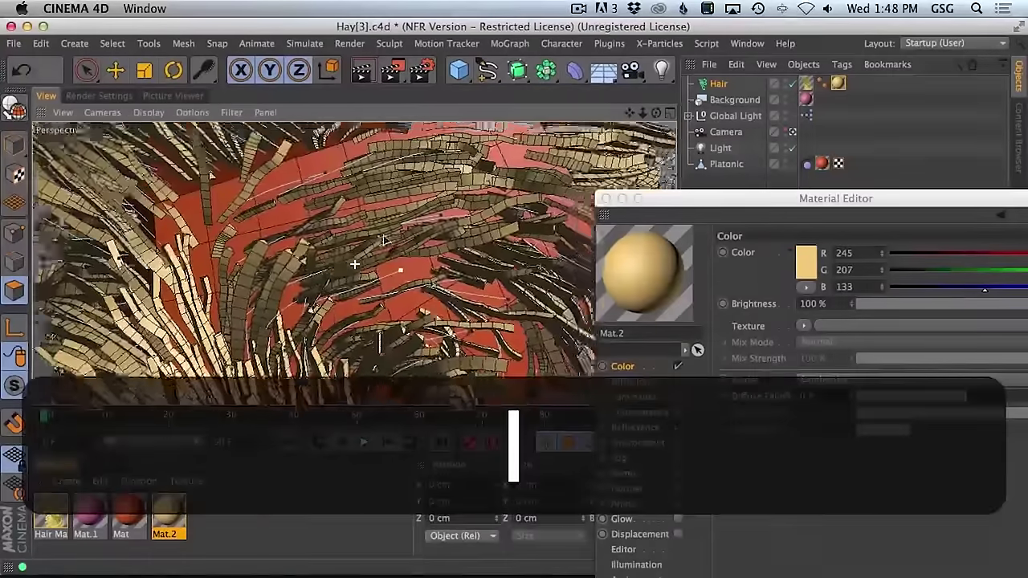
key("2")
left_click_drag(384, 235, 381, 210)
key("1")
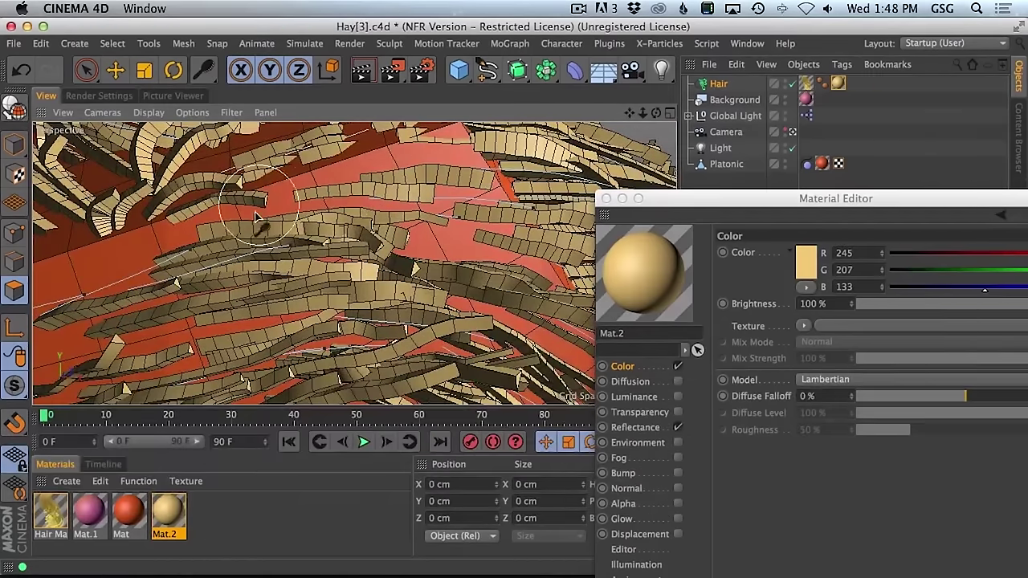
double_click(51, 514)
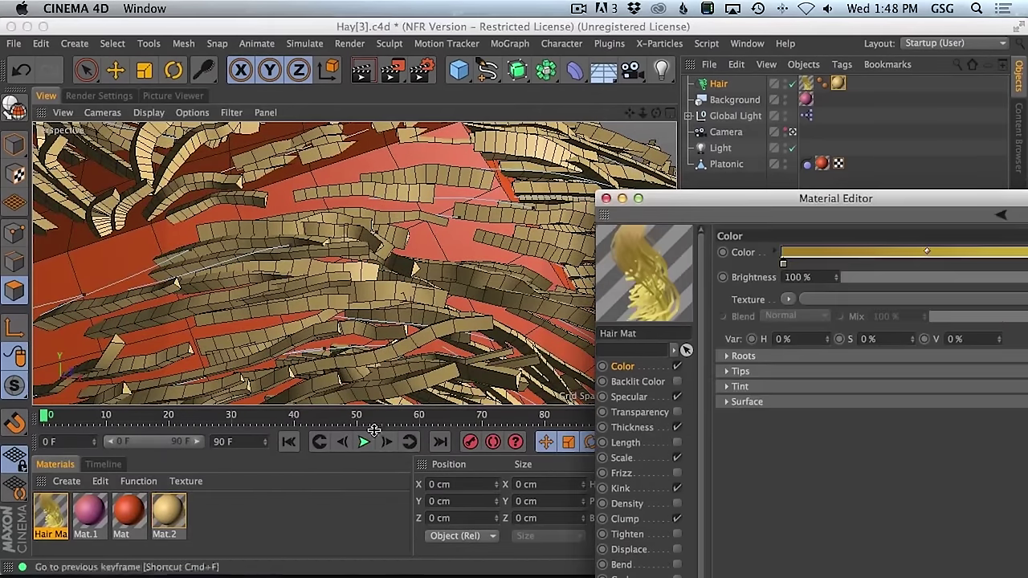
left_click(677, 489)
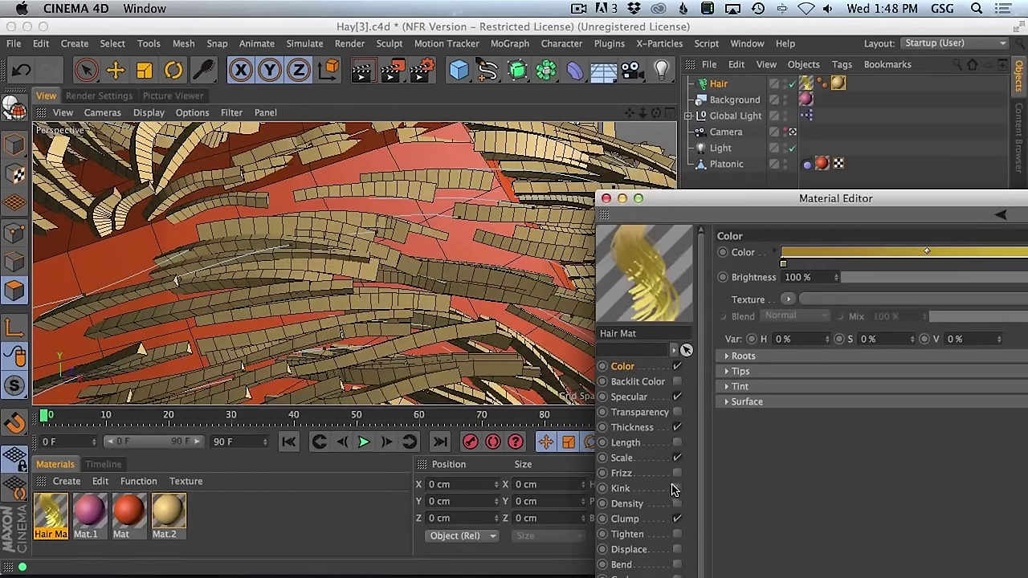
key("2")
left_click_drag(514, 321, 382, 273)
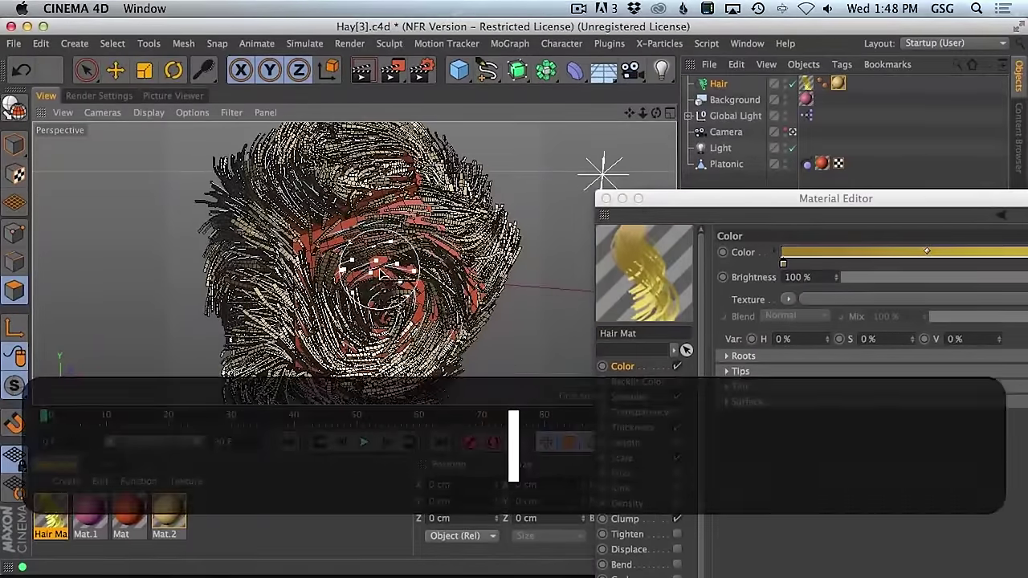
- Switch to Safari, compare the Behance hay ball and straw bale reference images, and return to Cinema 4D
key("super+Tab")
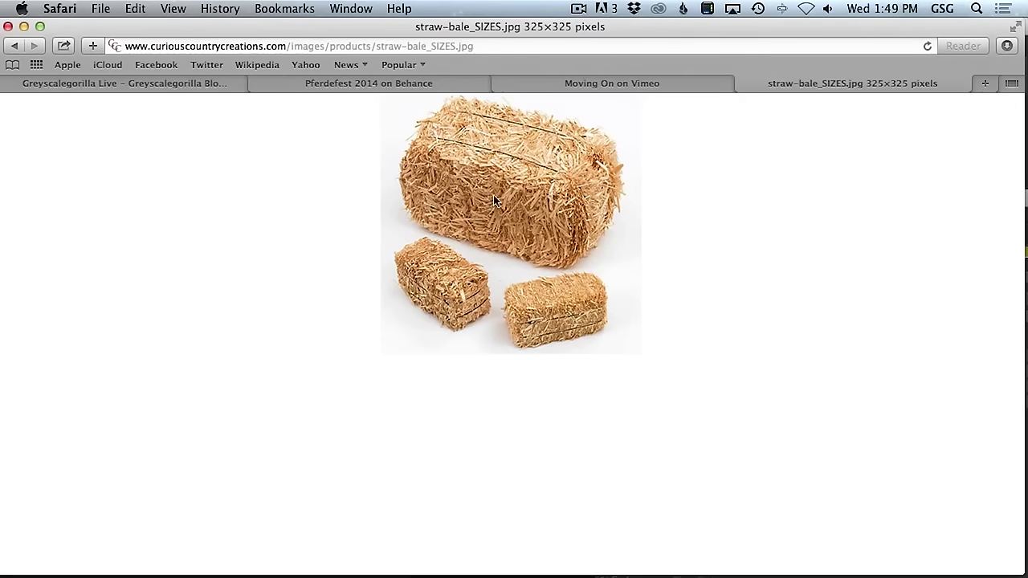
left_click(586, 84)
left_click(442, 83)
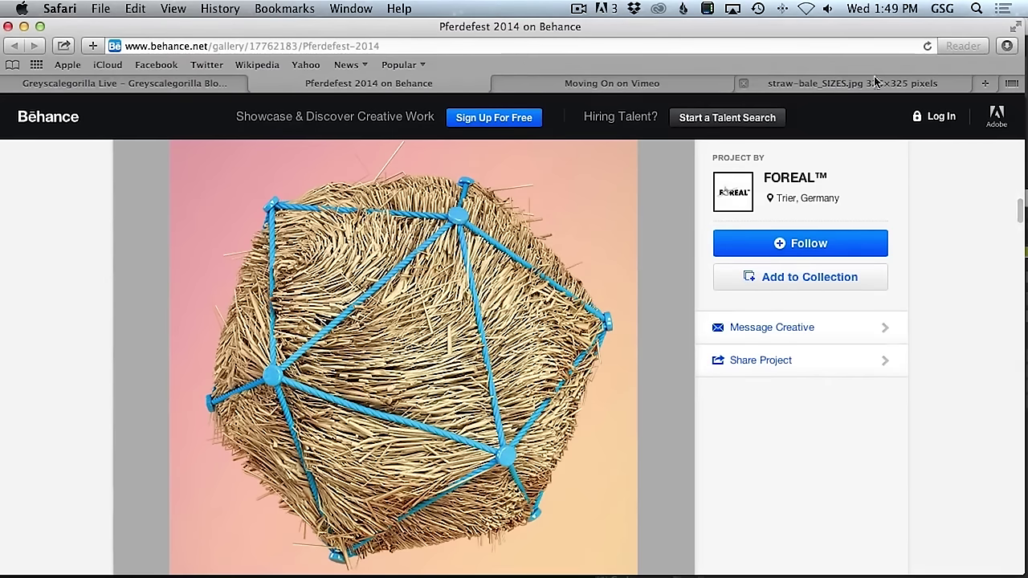
left_click(822, 85)
key("super+Tab")
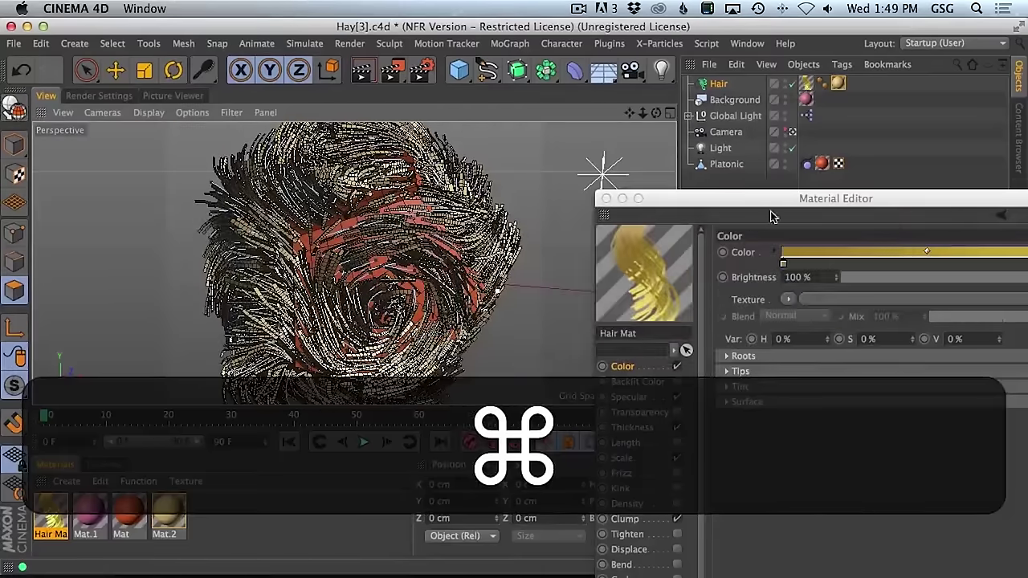
- Test-render the Hair object with 2 segments for comparison, set its segments to 1 and render the view again
left_click_drag(771, 200, 332, 475)
left_click(719, 84)
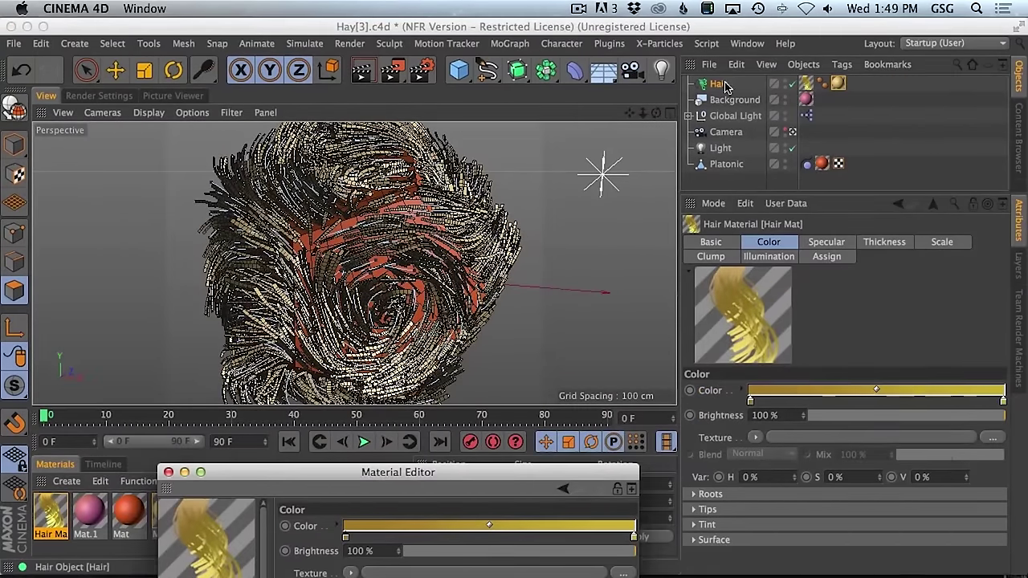
left_click(880, 307)
key("BackSpace")
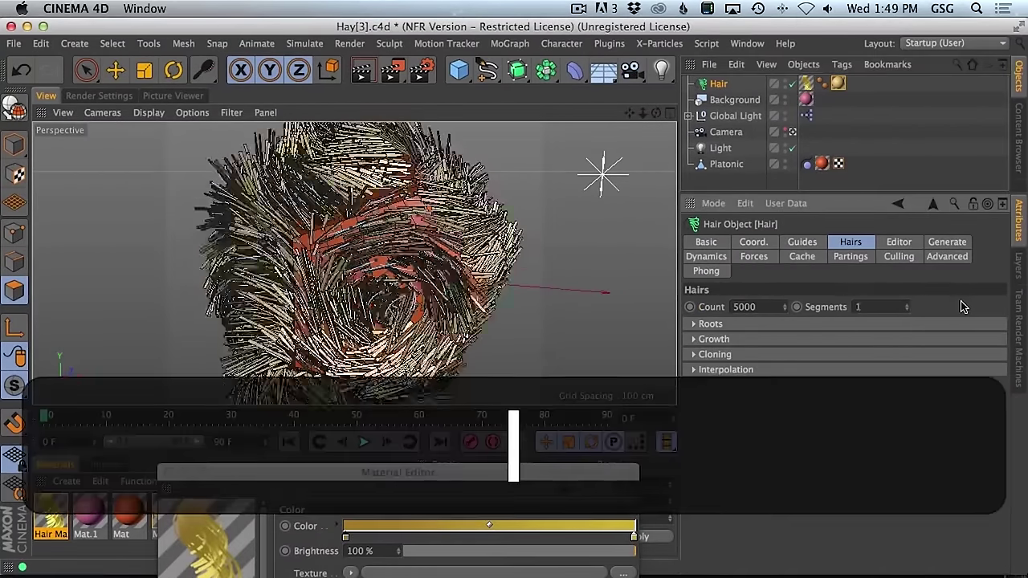
key("Return")
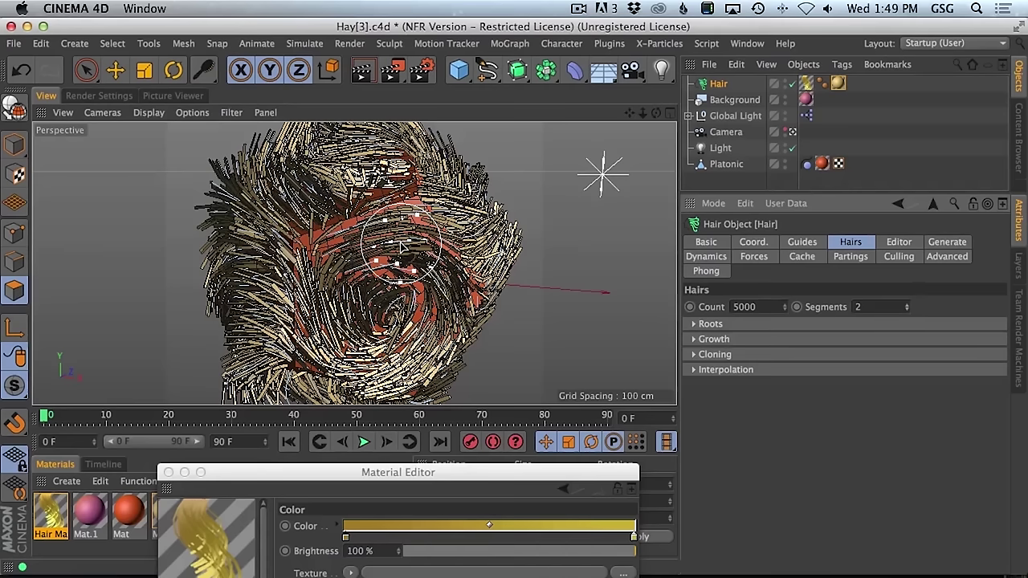
key("super+r")
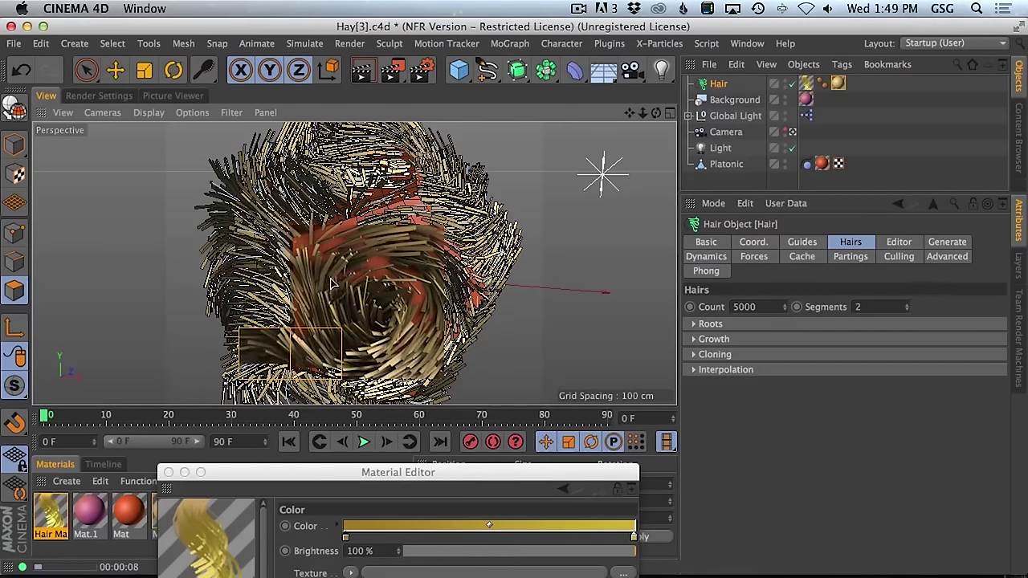
left_click(908, 311)
key("super+r")
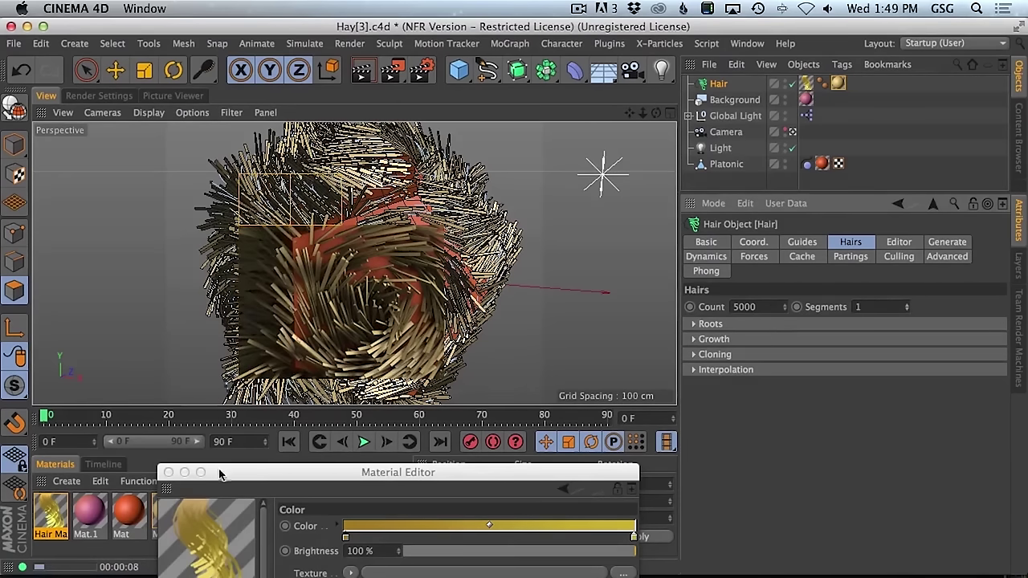
- Apply Mat.2 to the Platonic object so the base surface matches the straw color
left_click_drag(221, 474, 257, 564)
left_click_drag(170, 514, 728, 163)
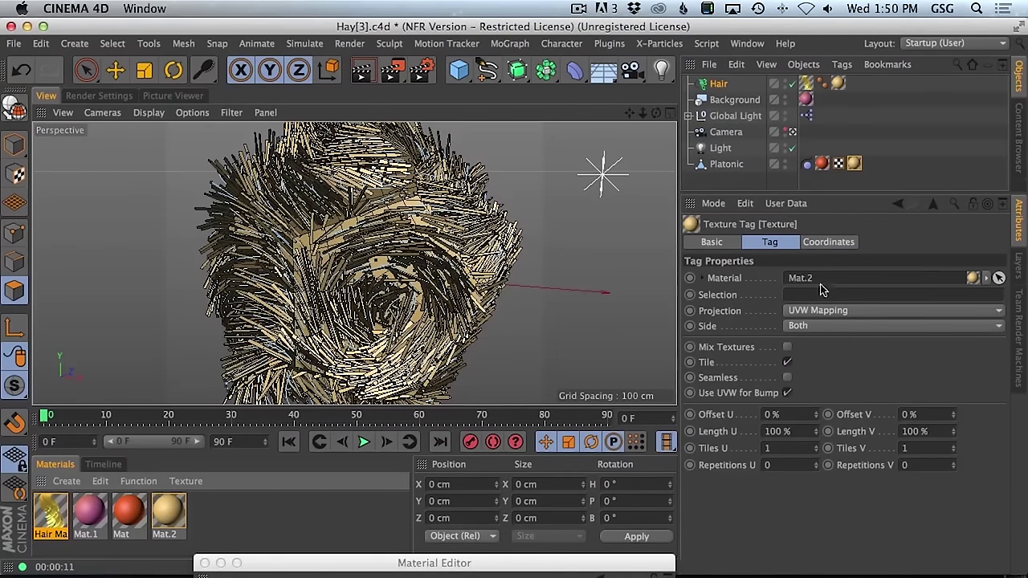
left_click(807, 164)
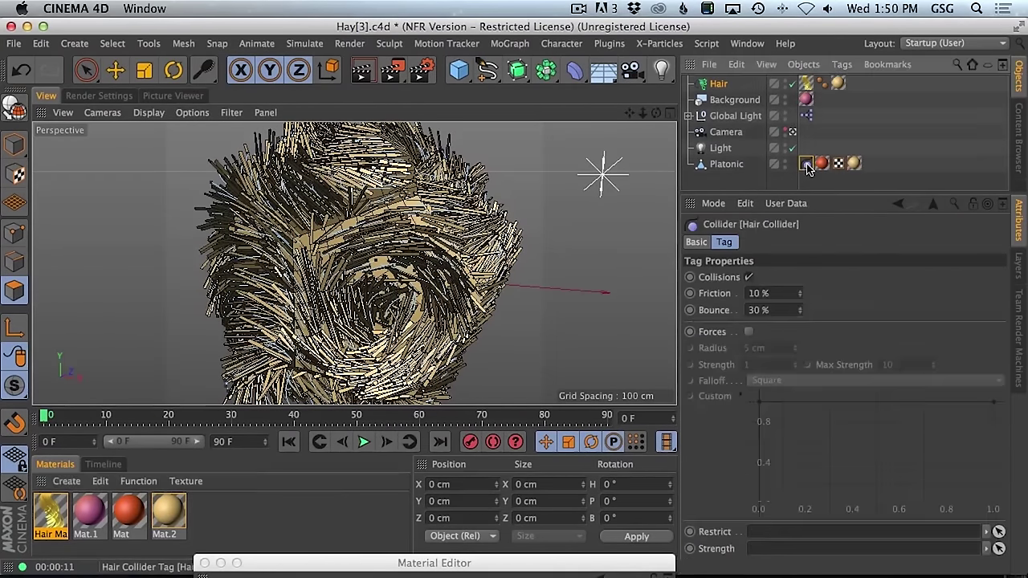
left_click(806, 84)
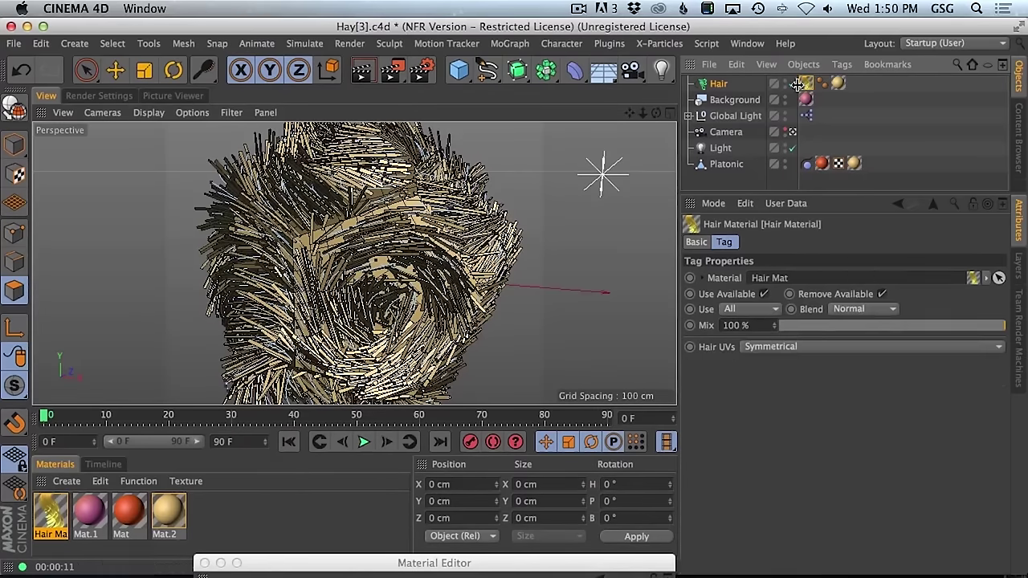
- Set the Hair object's hair count to 50000
left_click(717, 84)
left_click(762, 305)
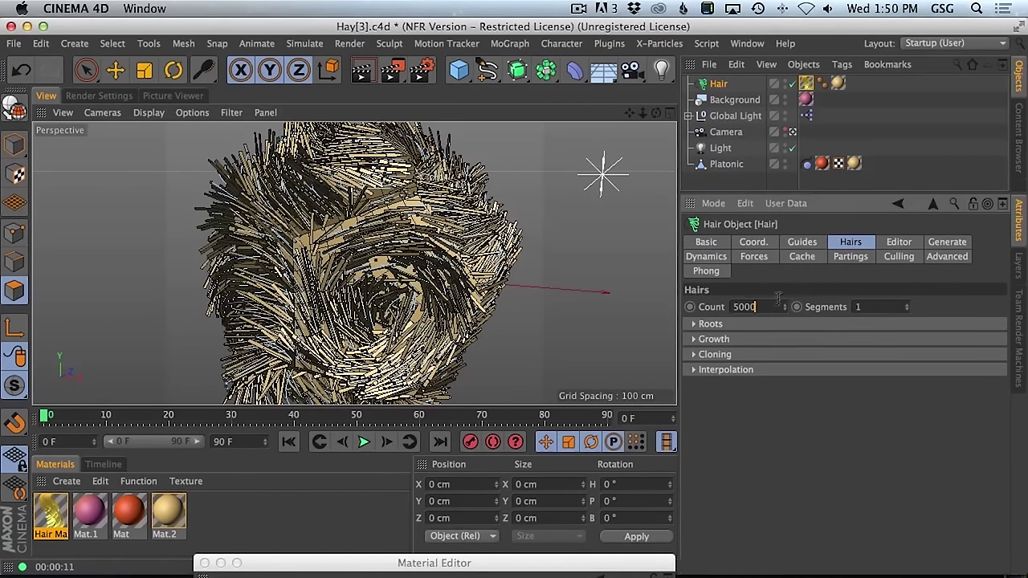
type("0")
key("Return")
- Disable Ambient Occlusion in the render settings and render the whole hair ball in the viewport
left_click(88, 95)
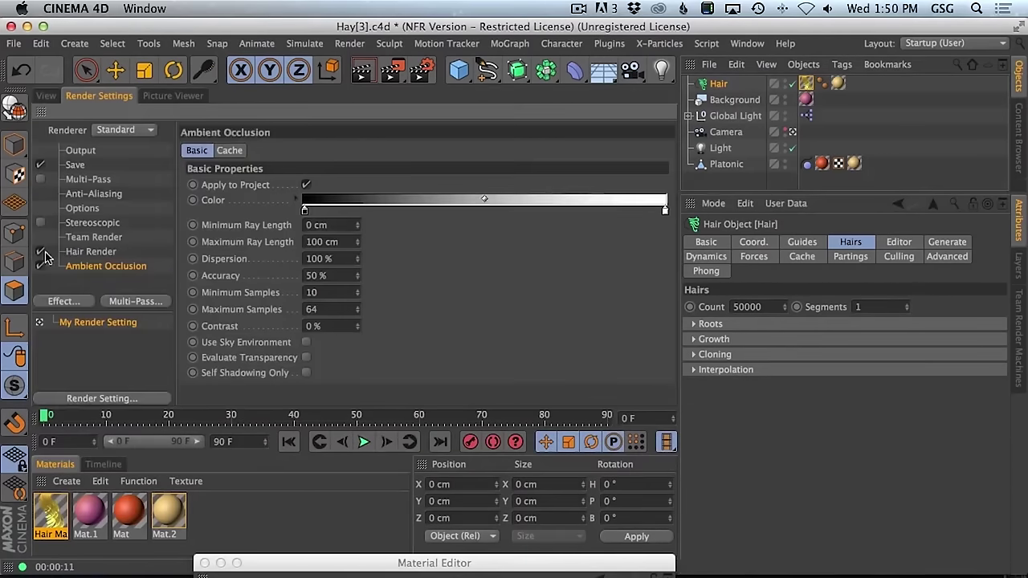
left_click(40, 266)
left_click(46, 95)
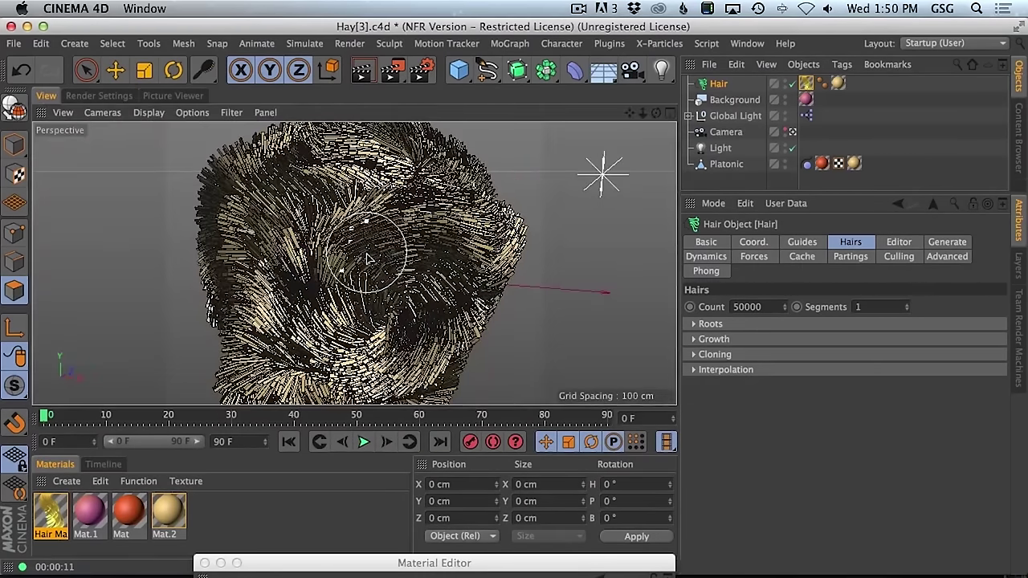
key("2")
left_click_drag(642, 187, 530, 187)
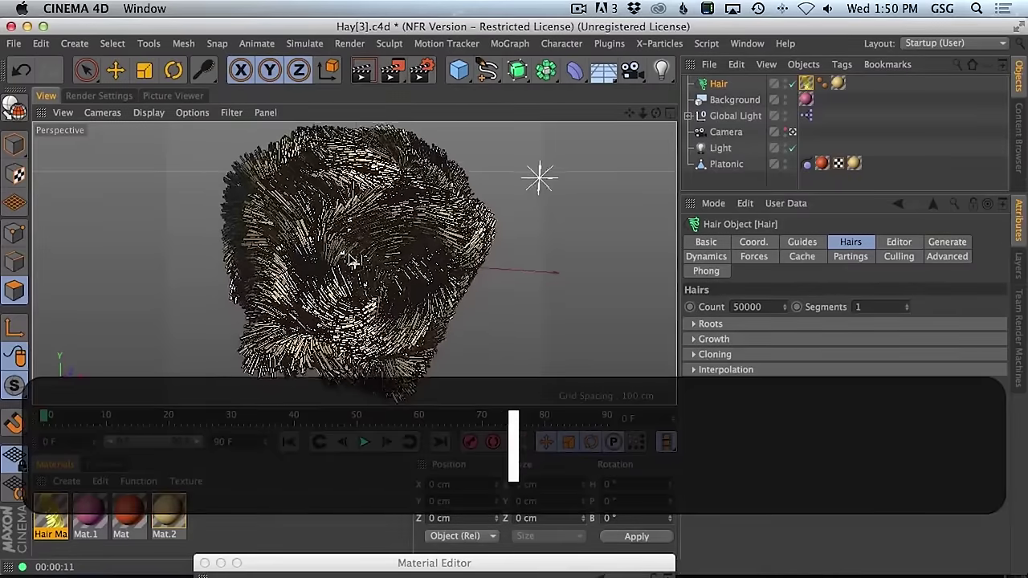
left_click(366, 71)
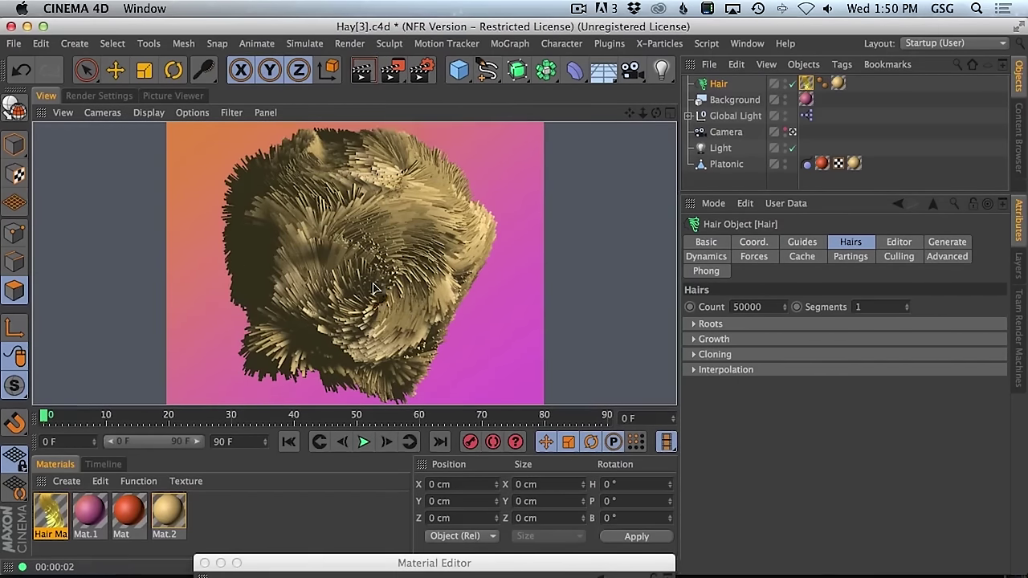
- Enable Ambient Occlusion in the render settings, render to the Picture Viewer and examine the hair in the rendered image
left_click(97, 96)
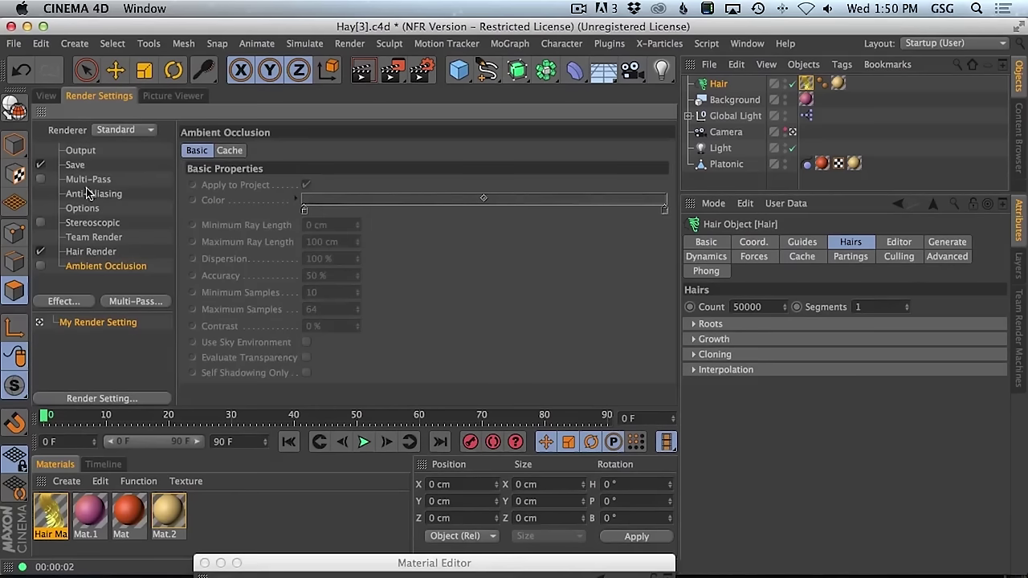
left_click(40, 266)
key("shift+super+r")
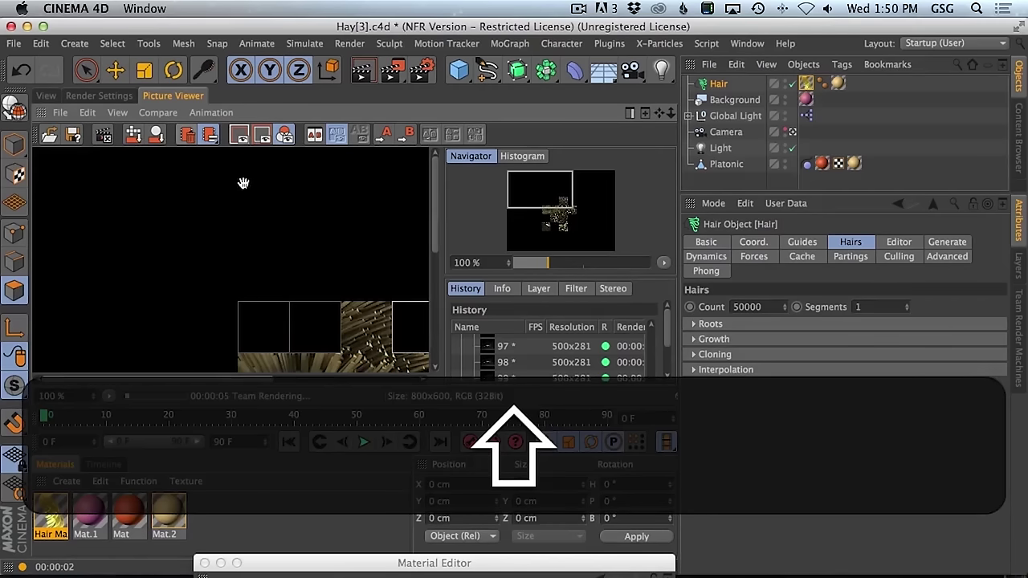
left_click_drag(436, 229, 432, 287)
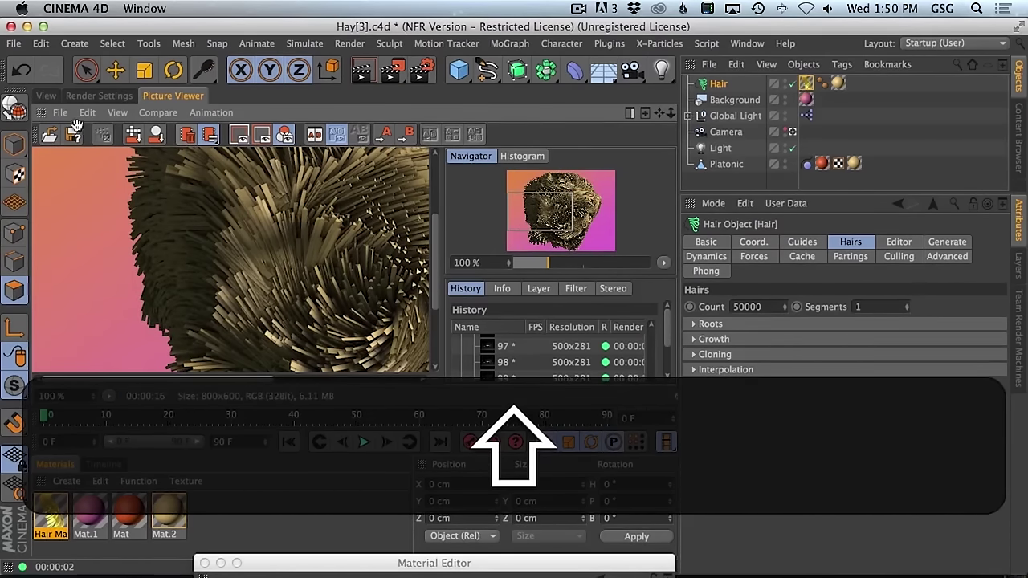
- Set the thickness of the Hair Mat material to 3 cm at the root and 2.5 cm at the tip
left_click_drag(190, 264, 350, 352)
left_click(46, 96)
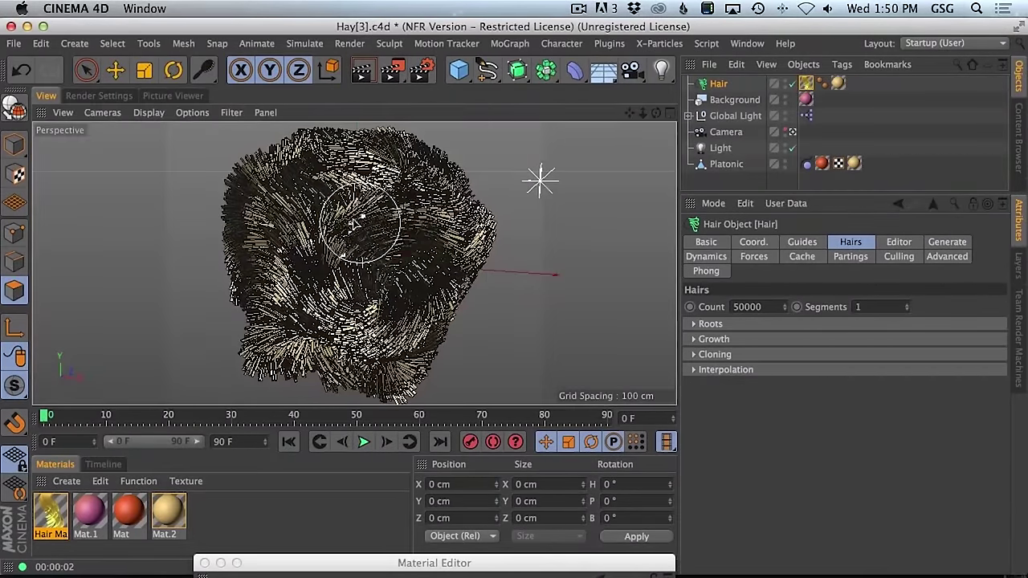
left_click_drag(394, 289, 365, 282, "alt")
double_click(49, 514)
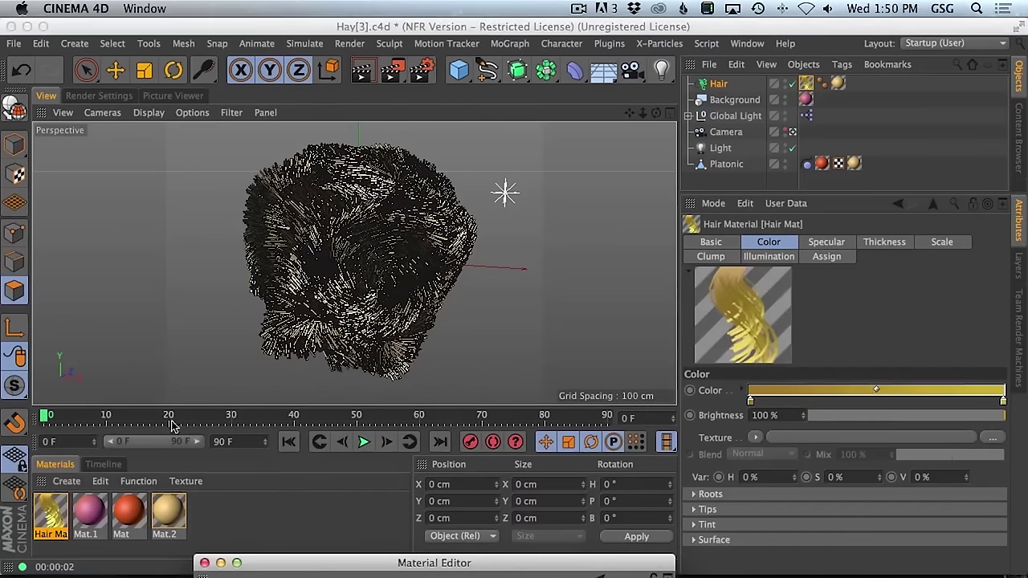
left_click_drag(251, 563, 337, 107)
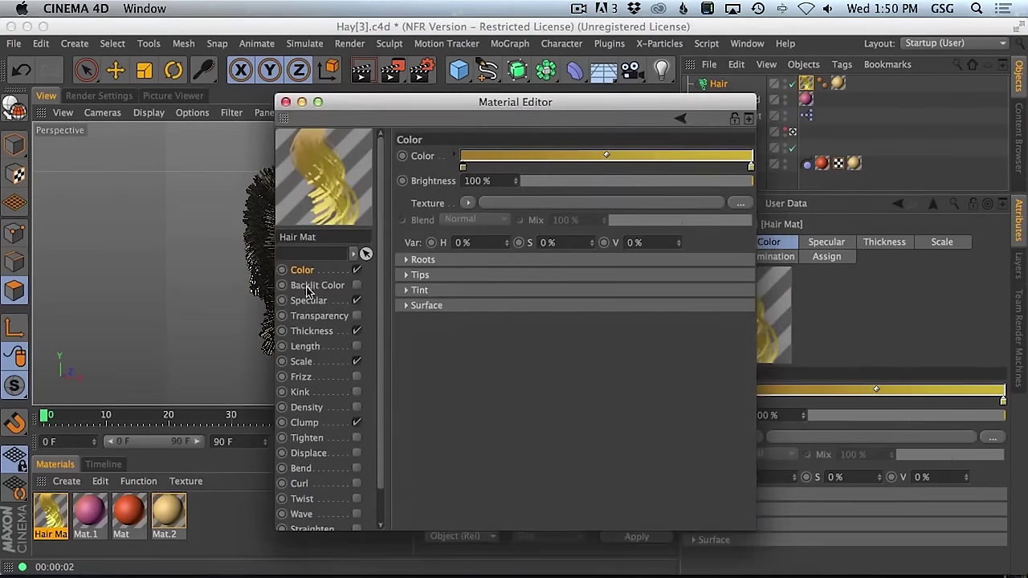
left_click(313, 332)
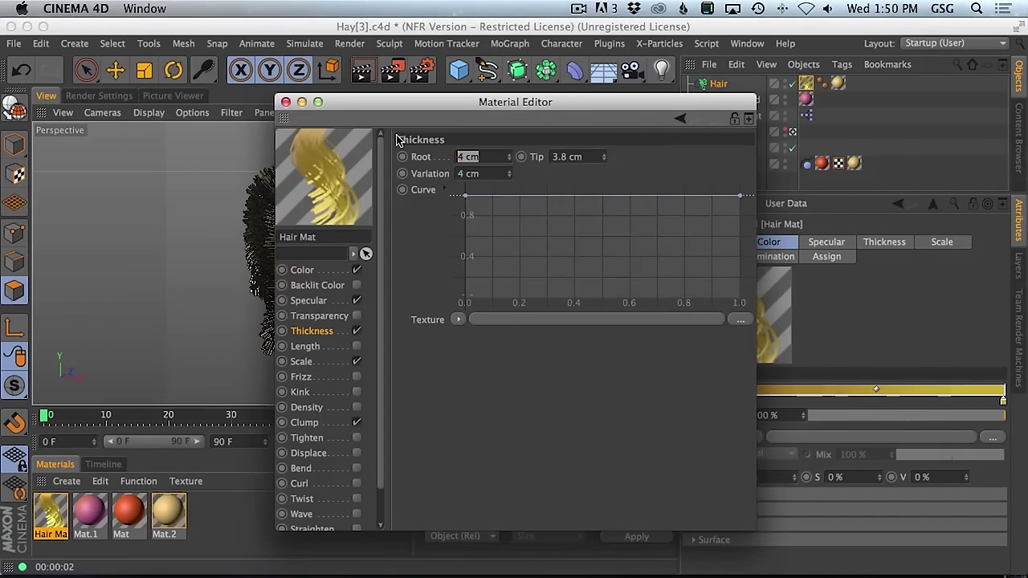
type("3")
key("Tab")
type("25")
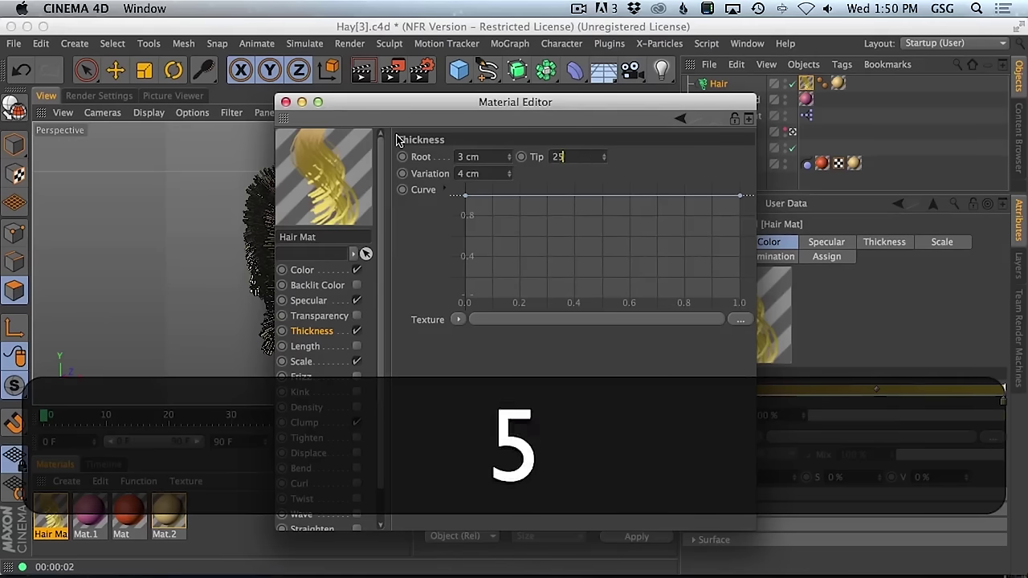
key("Return")
double_click(558, 156)
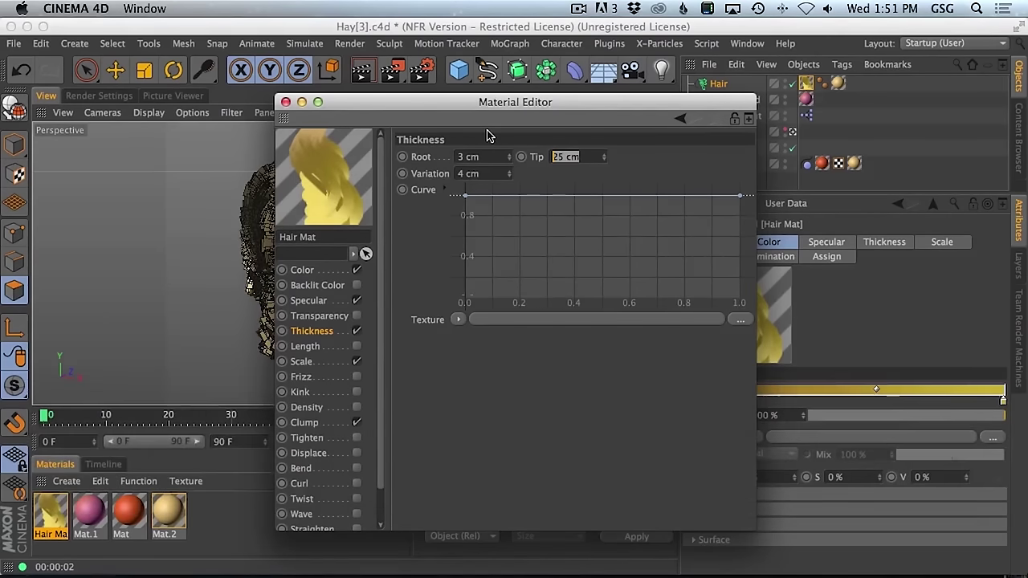
type("2.5")
key("Return")
left_click_drag(326, 121, 489, 352)
left_click(448, 333)
- Activate Live Selection, frame the whole hair ball and render it in the viewport and to the Picture Viewer
key("2")
left_click_drag(390, 241, 414, 197)
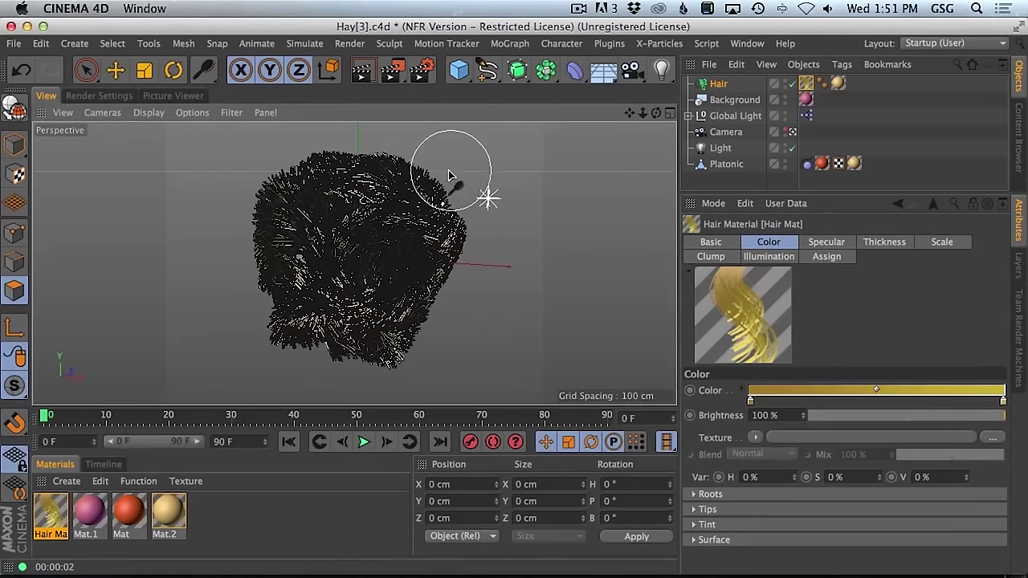
key("v")
key("9")
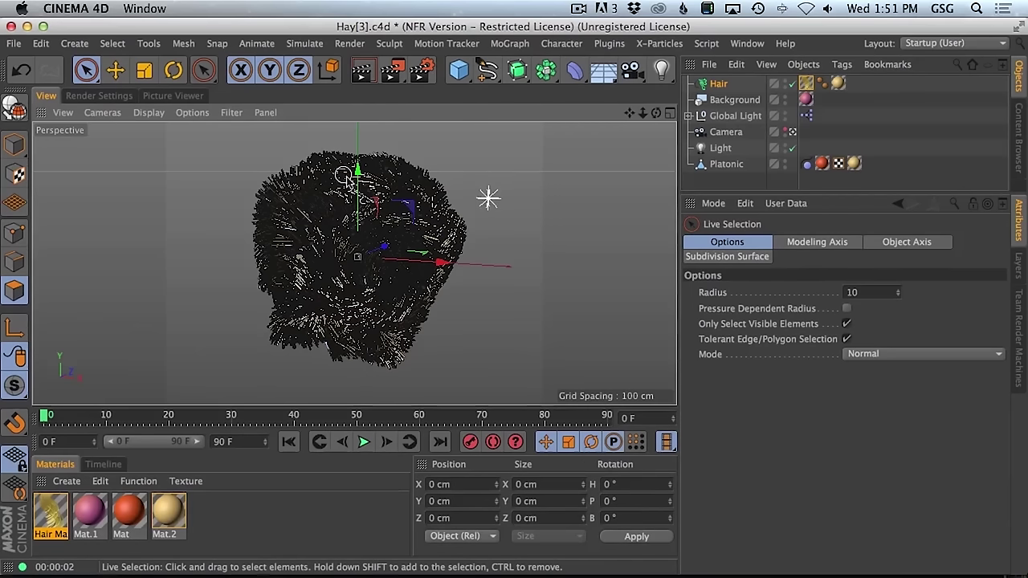
left_click(363, 70)
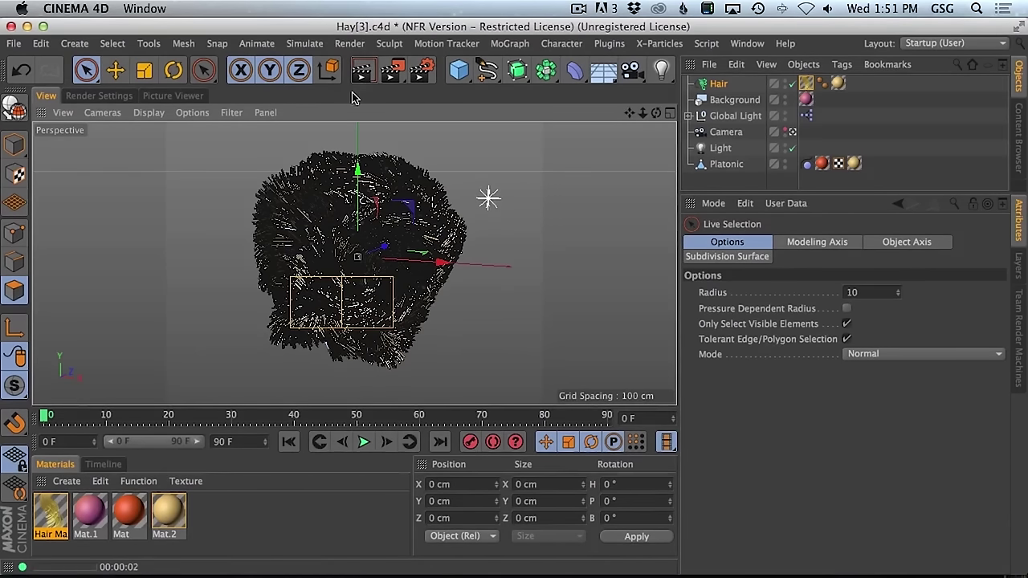
key("shift+super+r")
- Set the render output width to 500 pixels, stop the running render and render again to the Picture Viewer
left_click(88, 95)
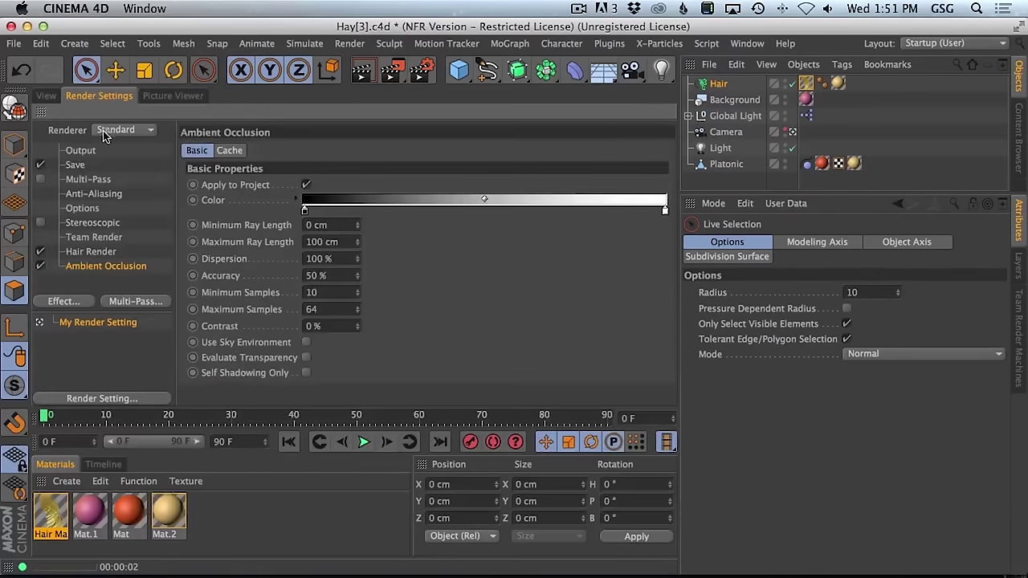
left_click(276, 198)
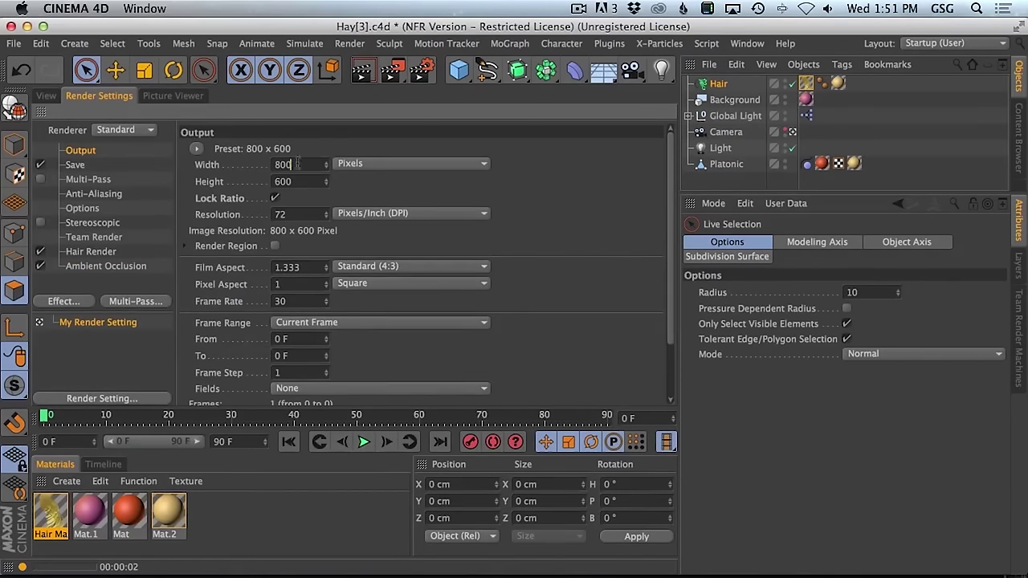
type("500")
key("Return")
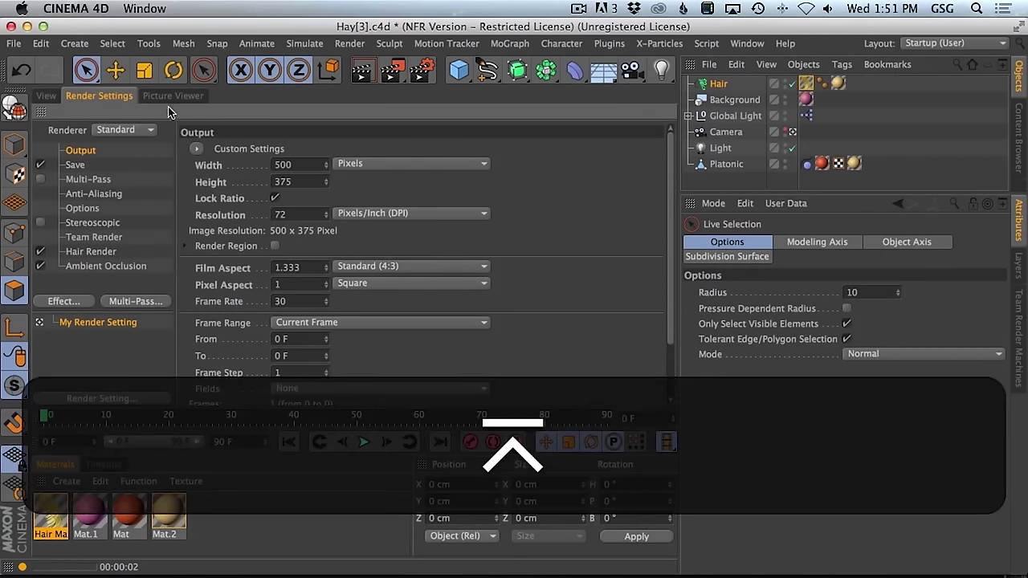
key("shift+super+r")
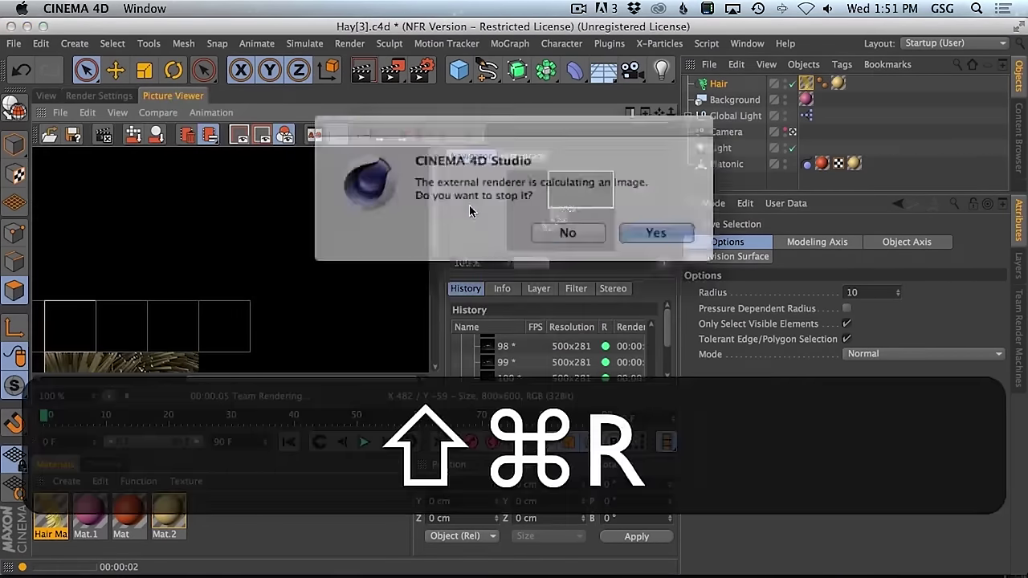
left_click(625, 223)
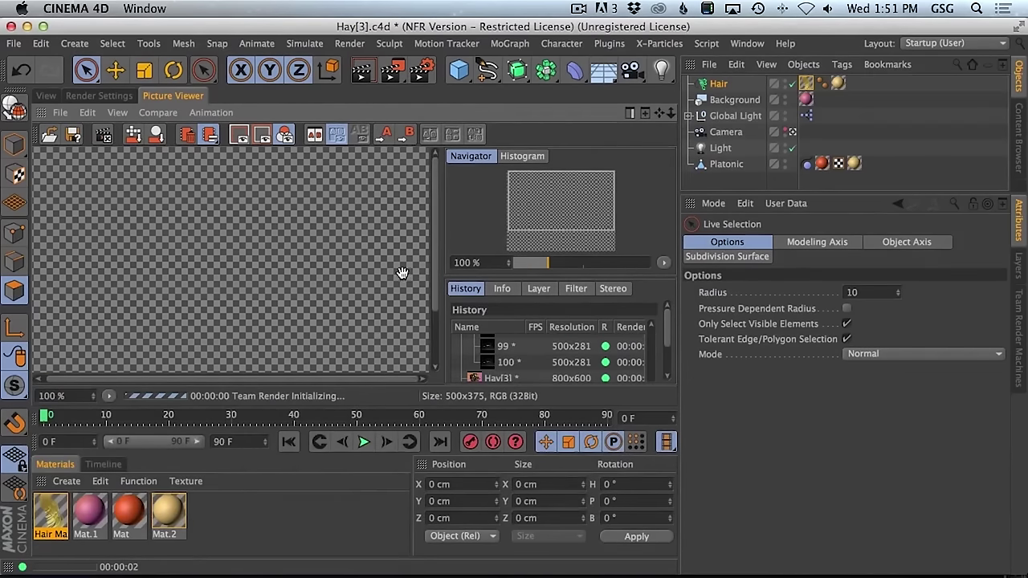
key("ctrl+Tab")
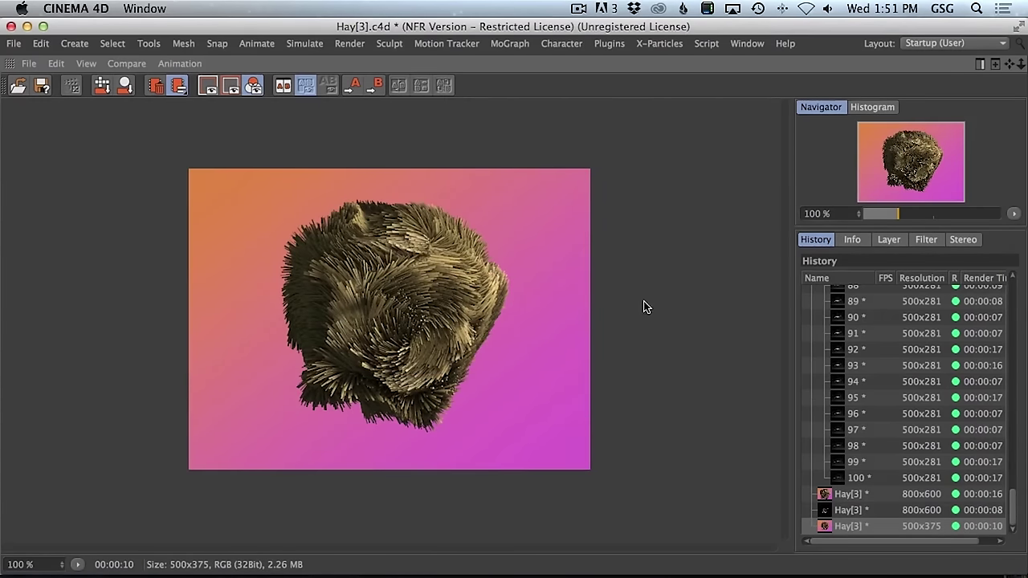
key("ctrl+Tab")
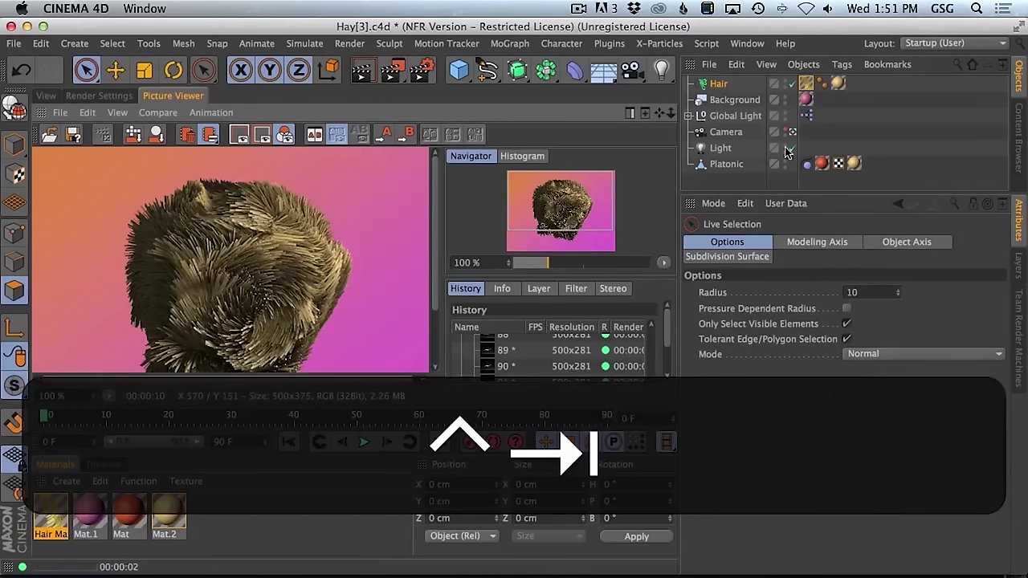
- Set the Global Light brightness to 53% and render the hair ball to the Picture Viewer
left_click(735, 116)
left_click_drag(845, 391, 859, 397)
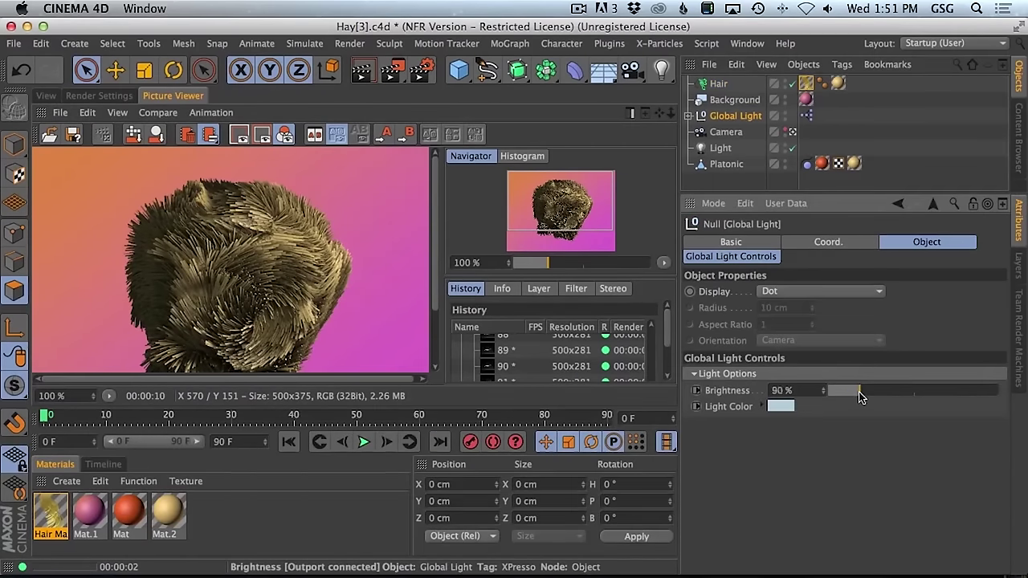
key("shift+super+r")
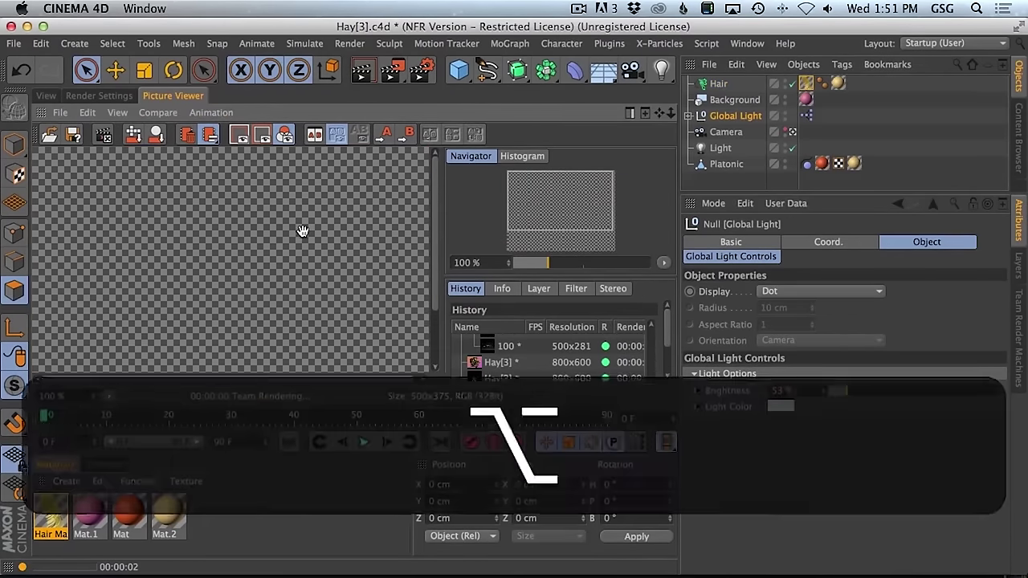
key("alt+Tab")
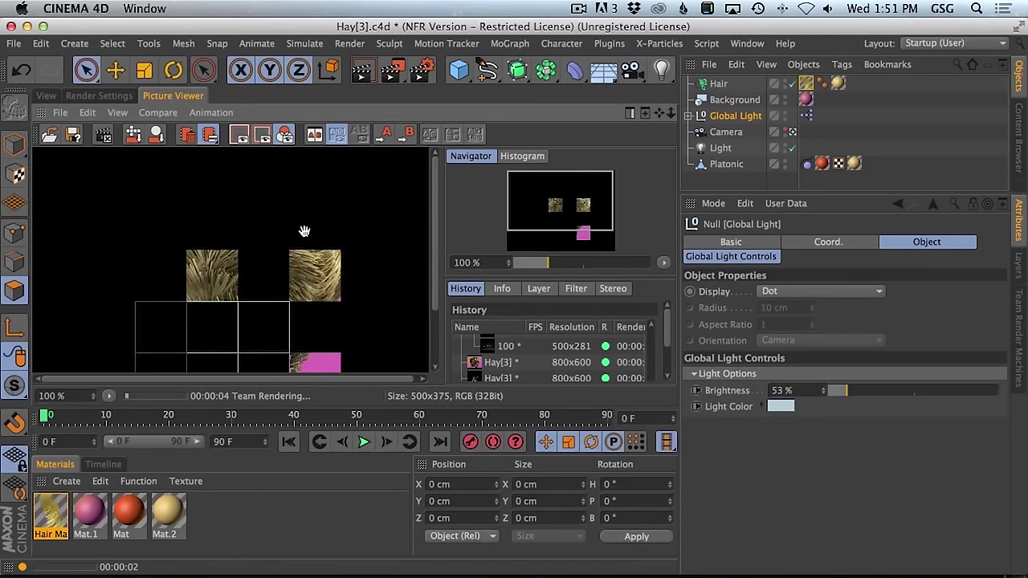
- Enlarge the Picture Viewer and compare the two latest 500x375 renders in the history
key("ctrl+Tab")
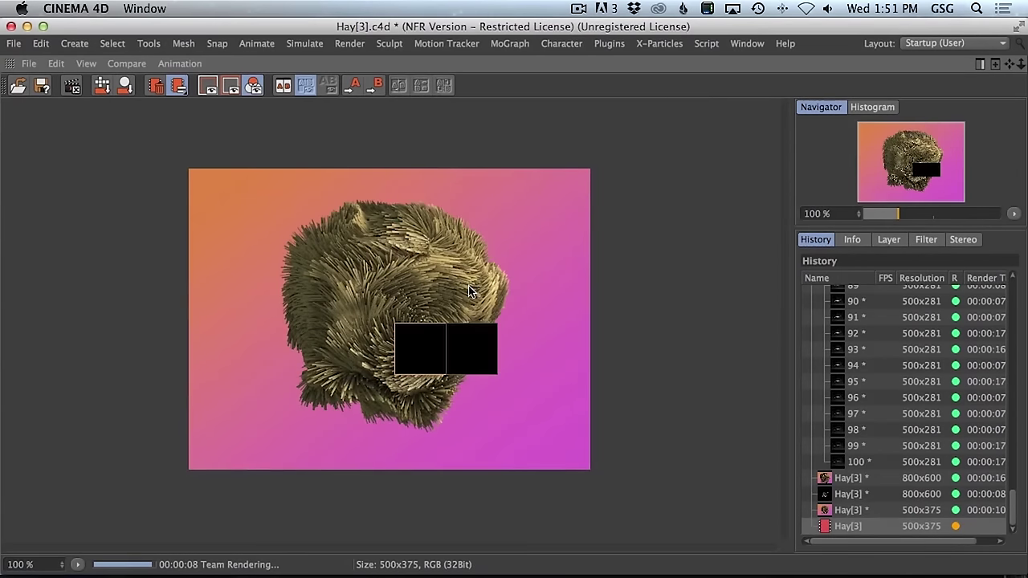
left_click(851, 510)
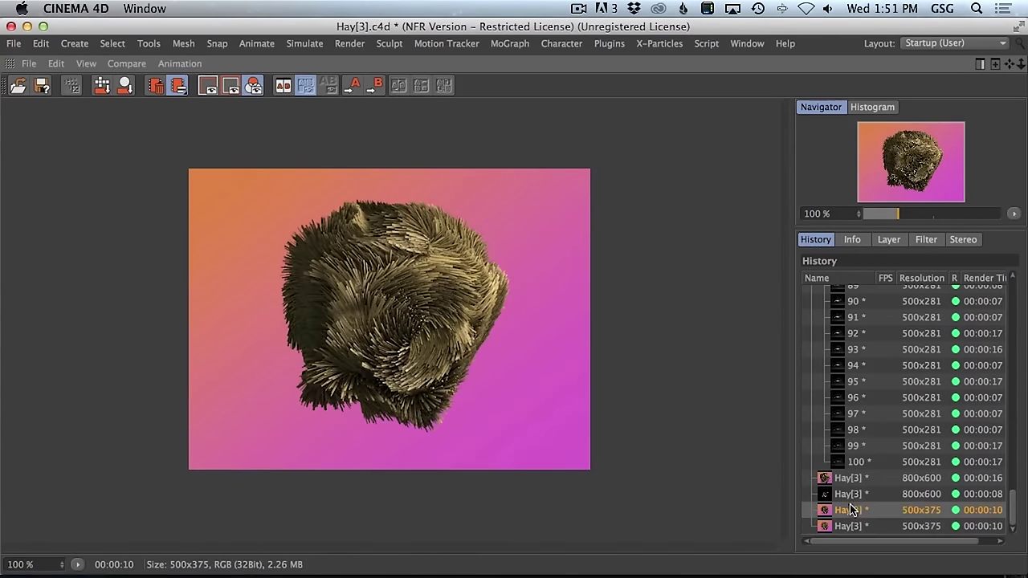
left_click(850, 526)
key("Up")
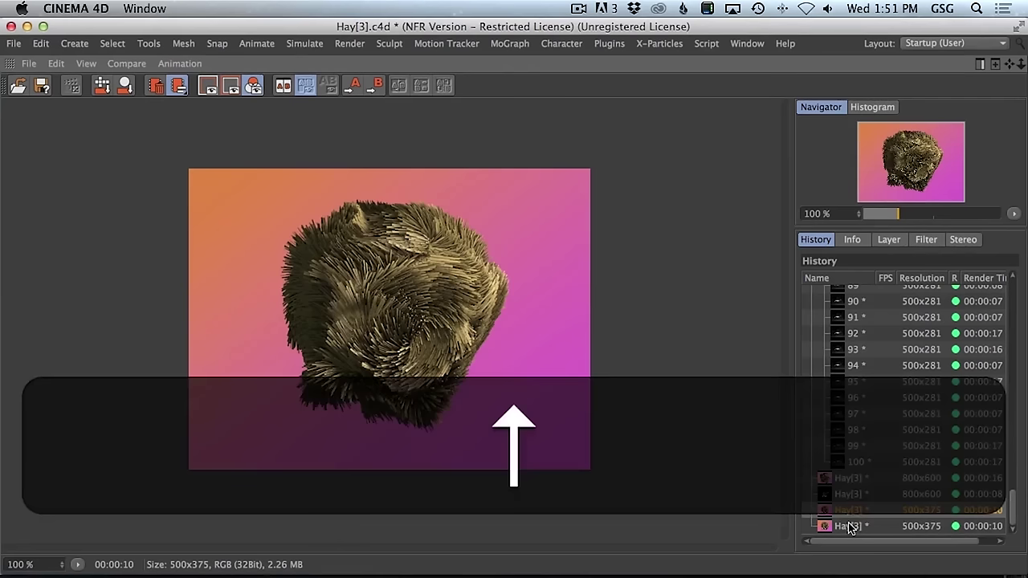
key("Down")
key("Up")
key("Down")
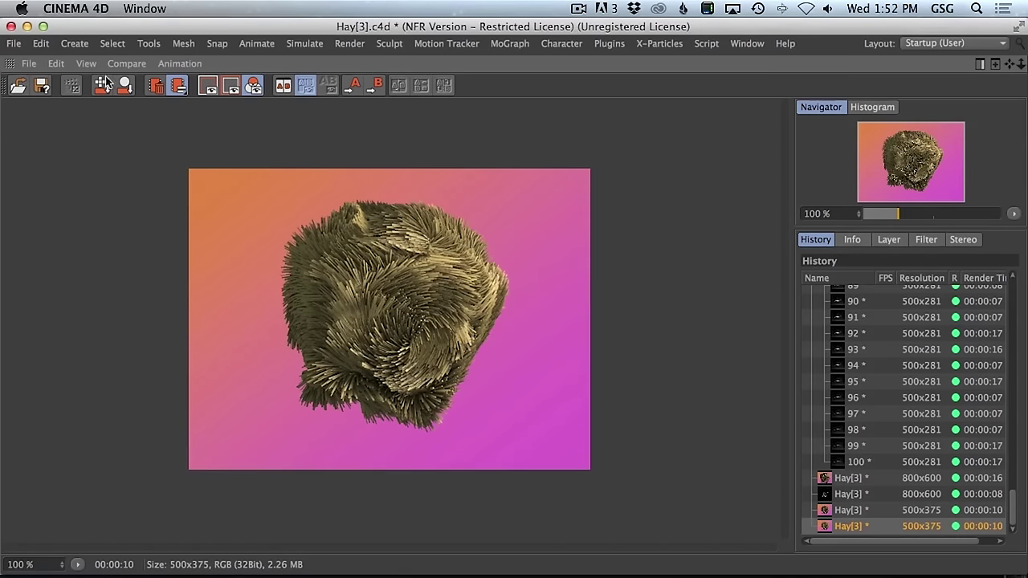
- Switch to Safari to compare the straw bale reference photo with the render, and return to Cinema 4D
key("super+Tab")
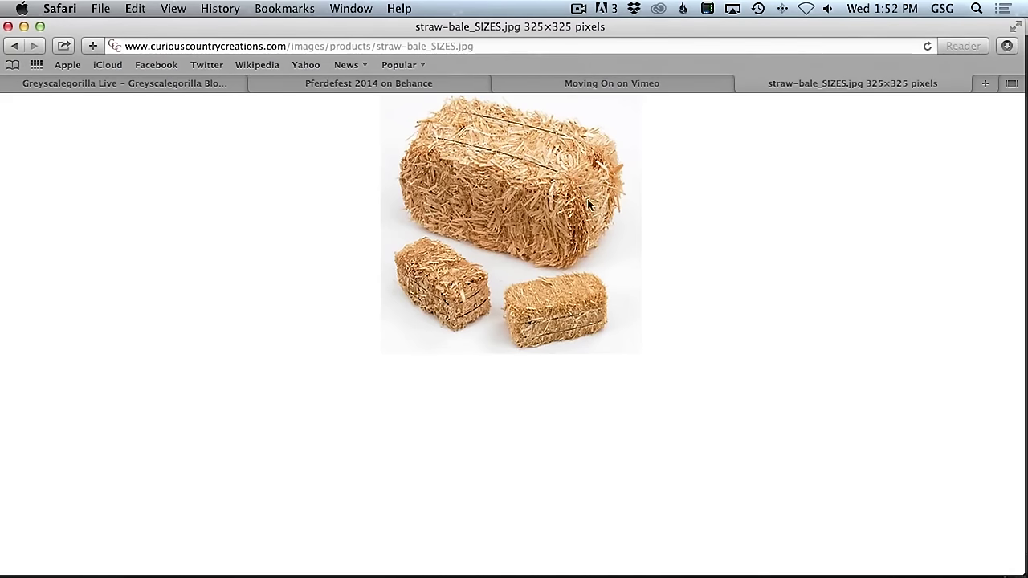
key("super+Tab")
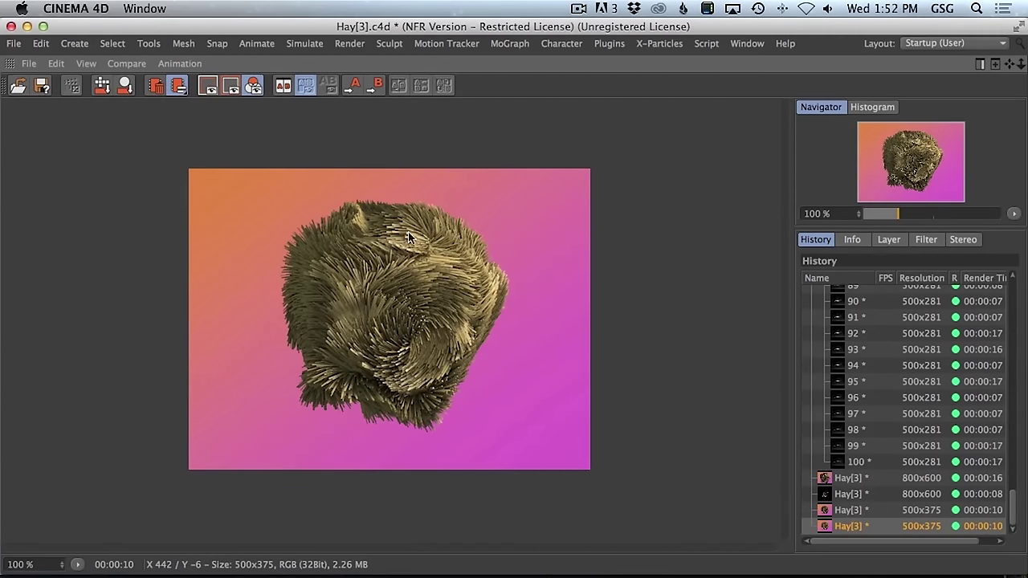
key("super+Tab")
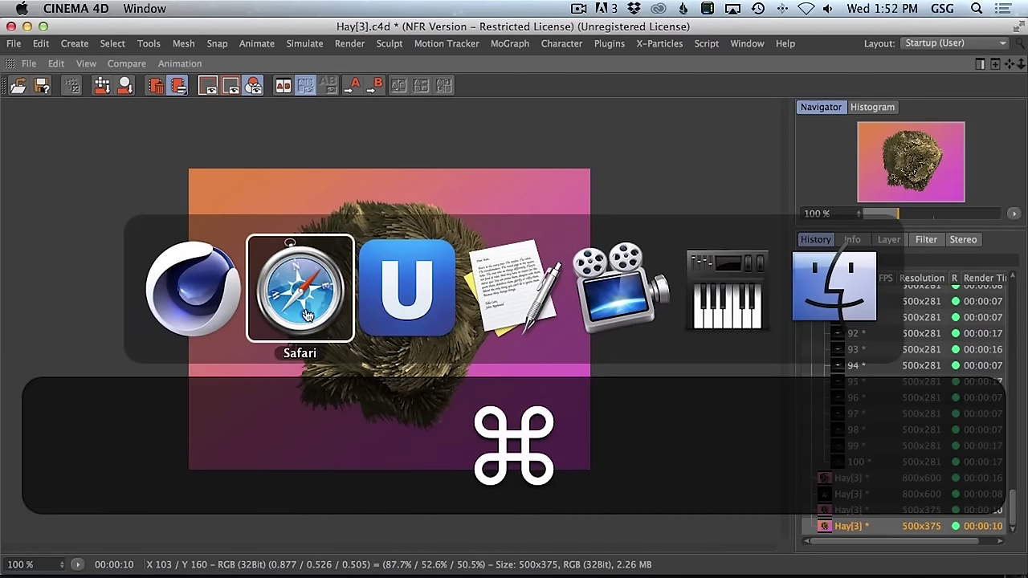
left_click(207, 319)
- In the Default Specular reflectance layer of Mat.2, set the width to 49% and the specular strength to 73%
key("ctrl+Tab")
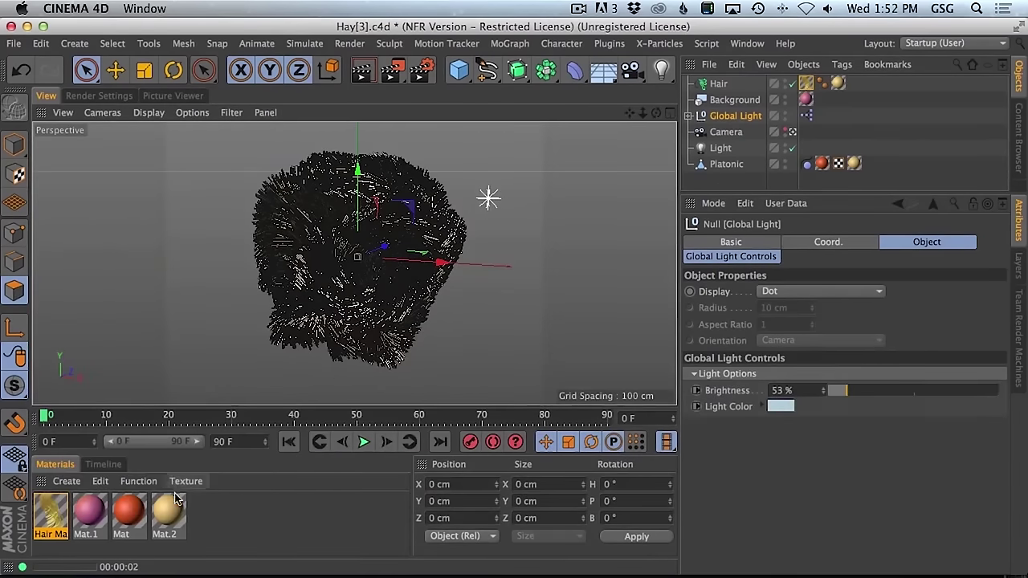
double_click(171, 512)
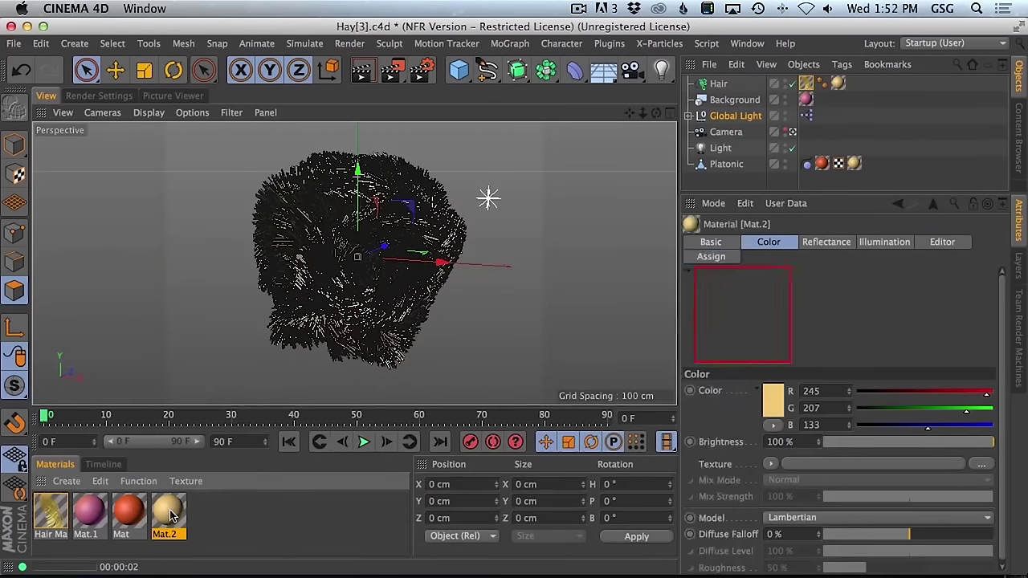
left_click_drag(401, 112, 654, 127)
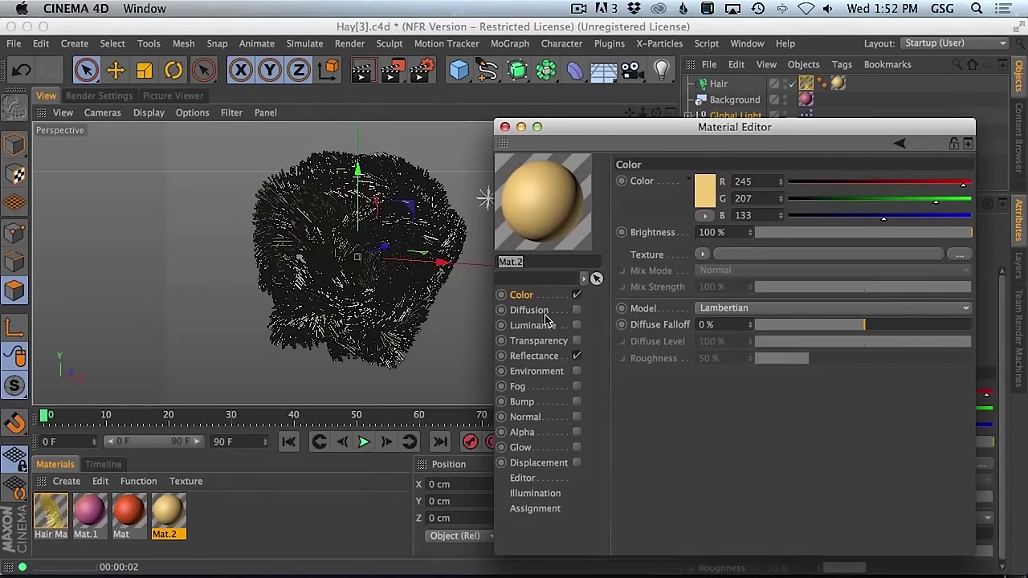
left_click(535, 356)
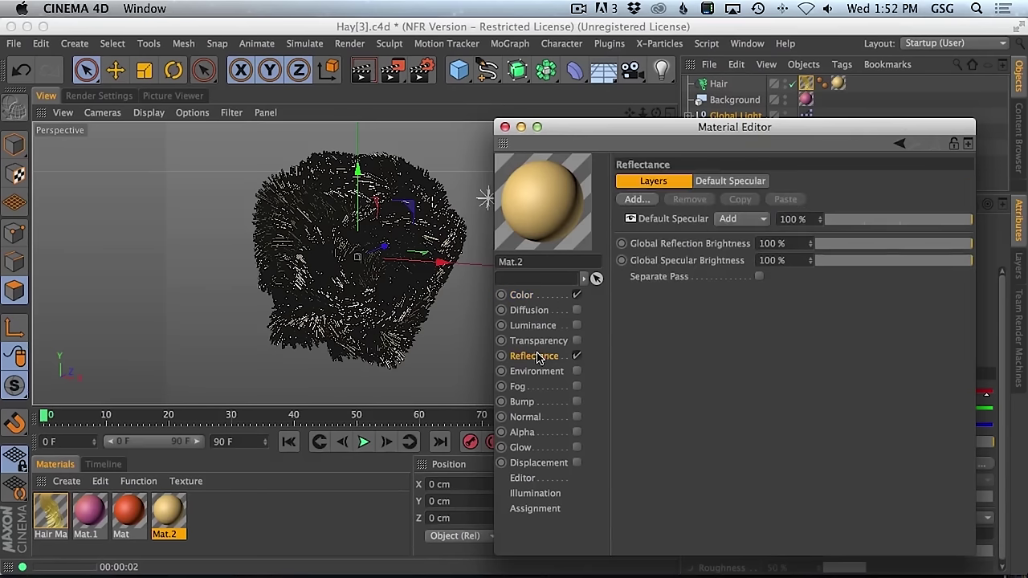
left_click(665, 219)
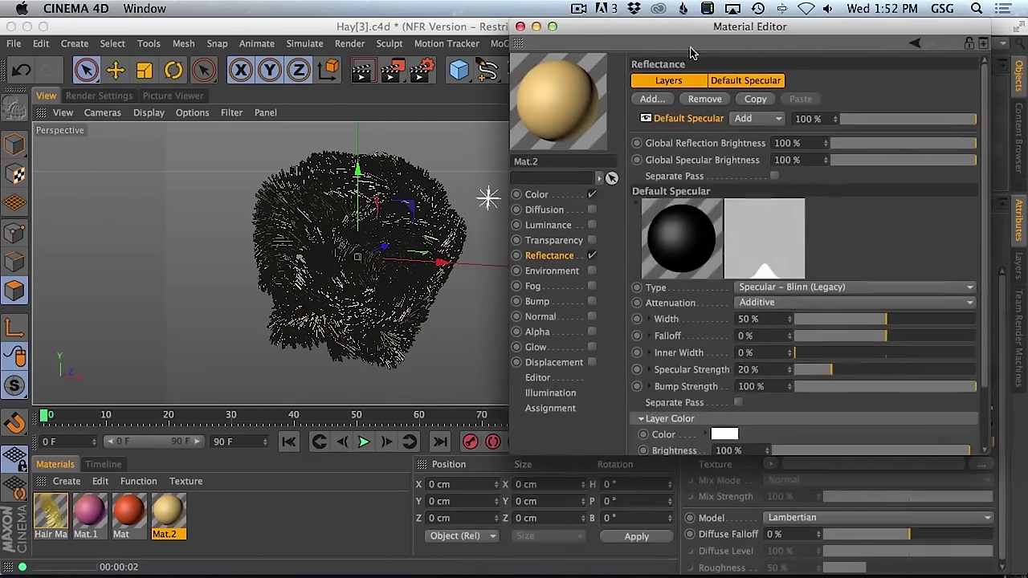
left_click_drag(628, 27, 627, 260)
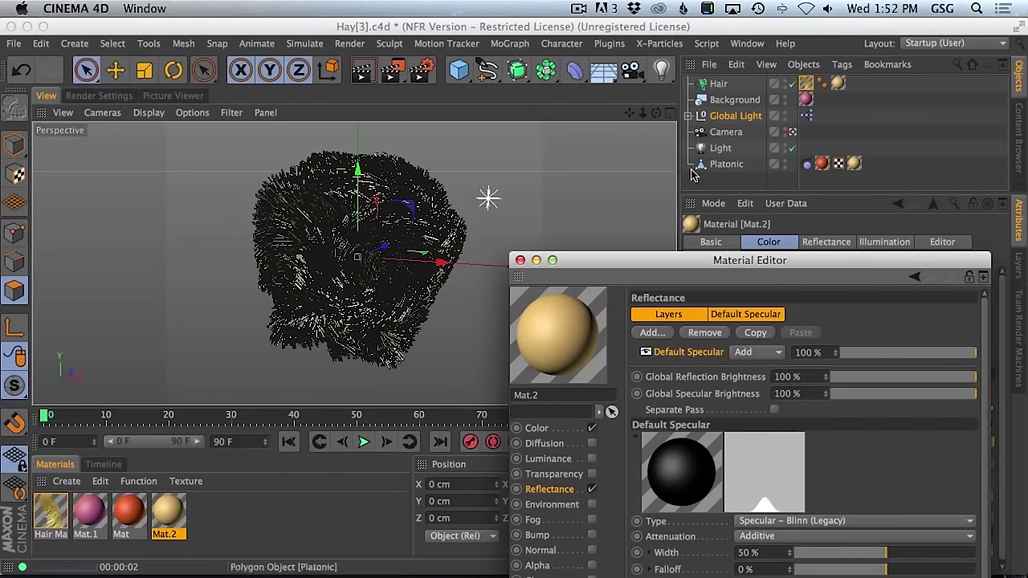
left_click_drag(607, 261, 609, 54)
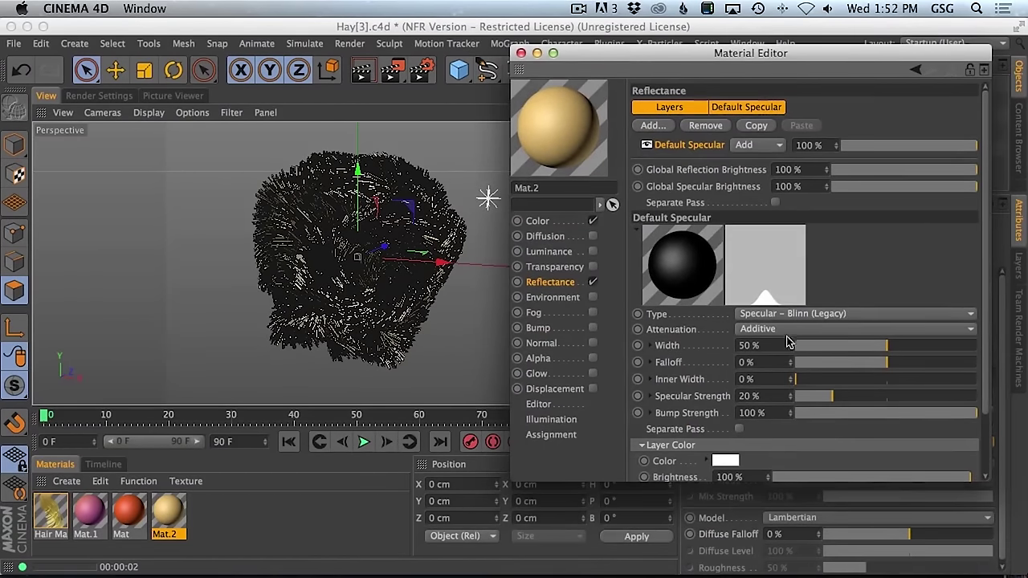
mouse_move(894, 364)
left_mouse_down()
mouse_move(883, 361)
mouse_move(916, 355)
mouse_move(887, 353)
left_mouse_up()
key("super+z")
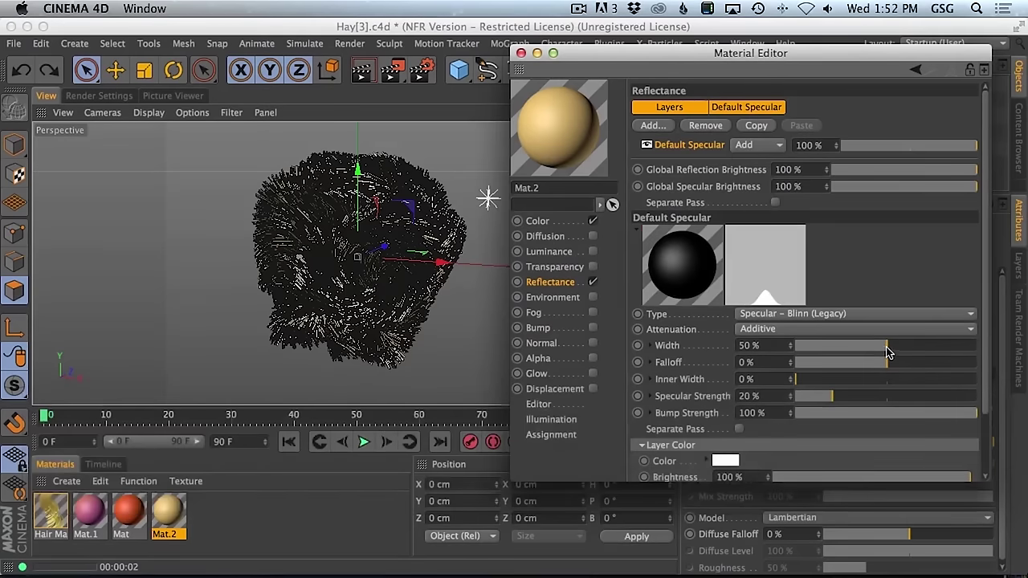
left_click_drag(808, 381, 930, 406)
key("super+z")
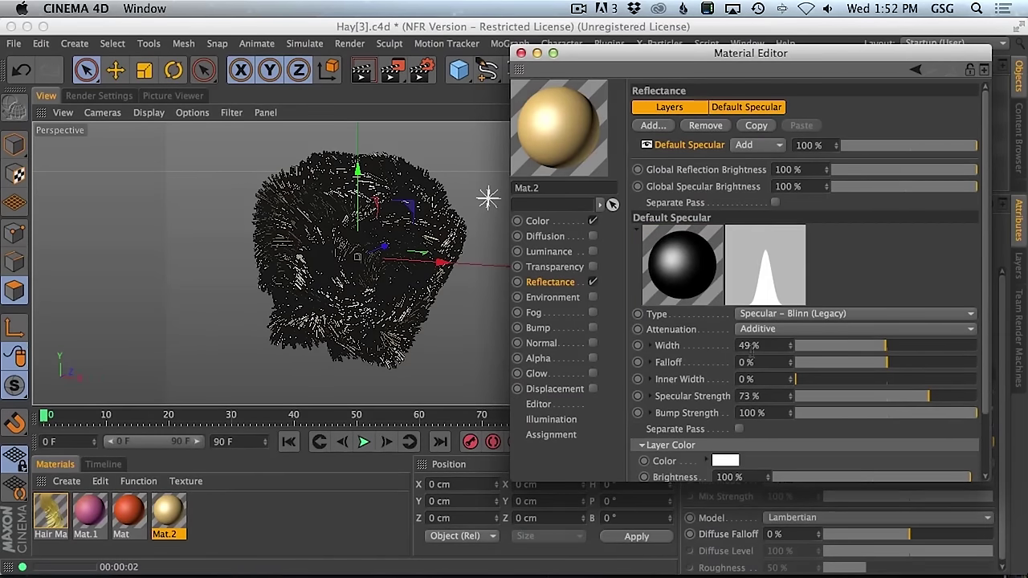
- Tint the Default Specular layer color of Mat.2 pale yellow and slightly increase the specular width
left_click(721, 463)
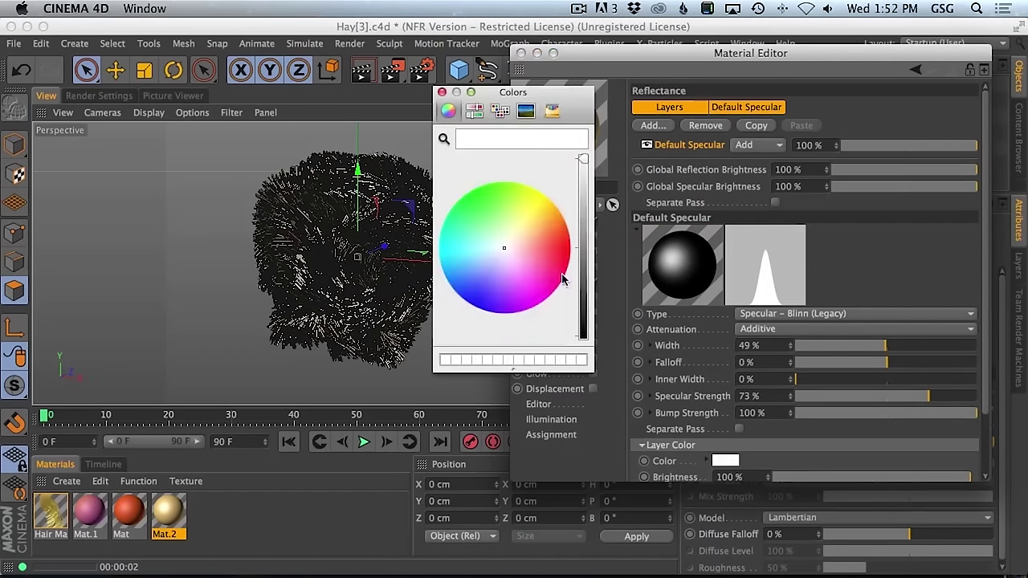
left_click(508, 229)
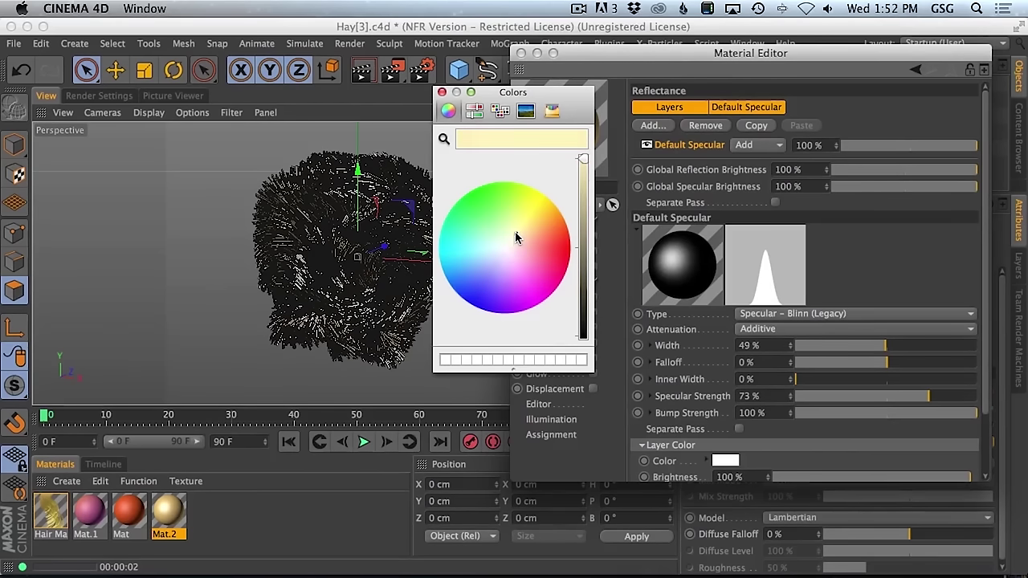
left_click(442, 93)
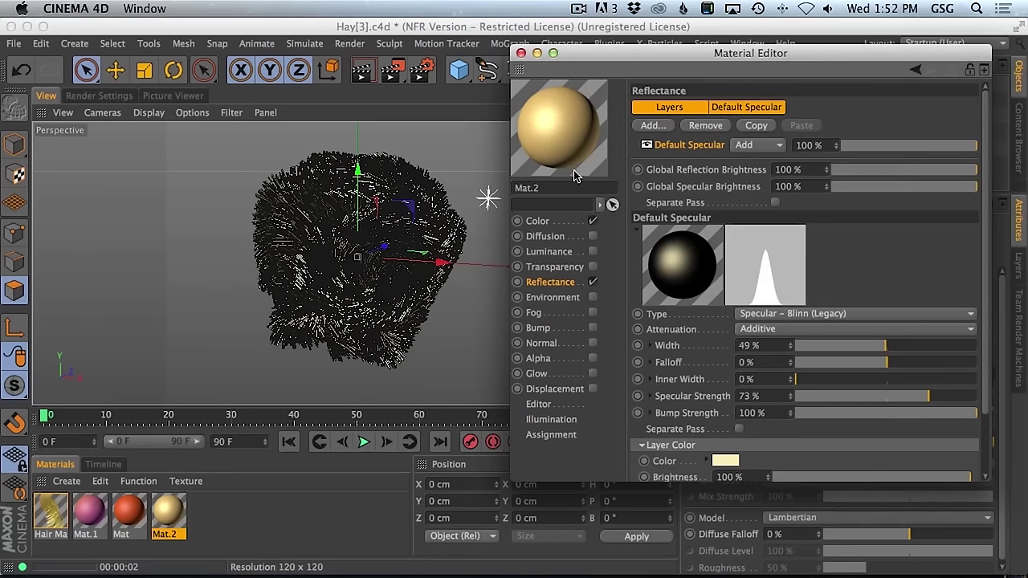
left_click_drag(884, 349, 895, 348)
- Add a second omni light to the scene and turn off its diffuse contribution so it only affects specular
left_click_drag(643, 55, 600, 376)
left_click(723, 147)
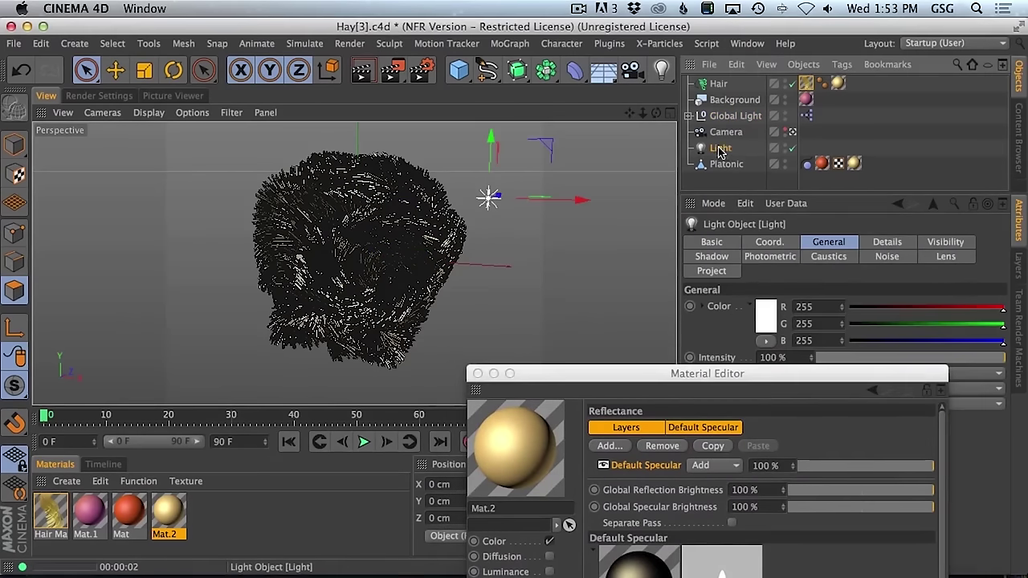
left_click_drag(661, 70, 715, 91)
left_click_drag(707, 374, 781, 514)
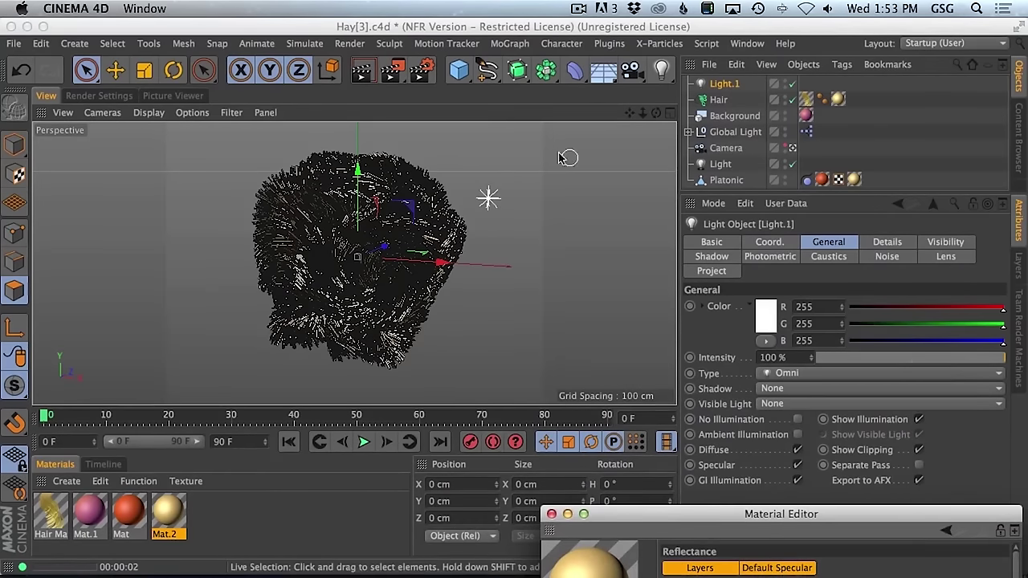
left_click(761, 398)
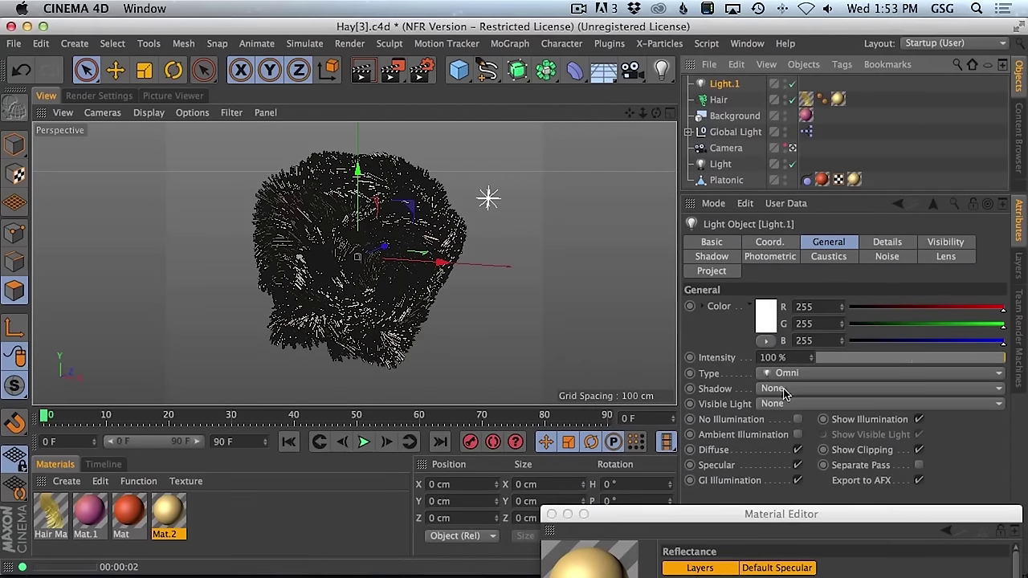
left_click(797, 451)
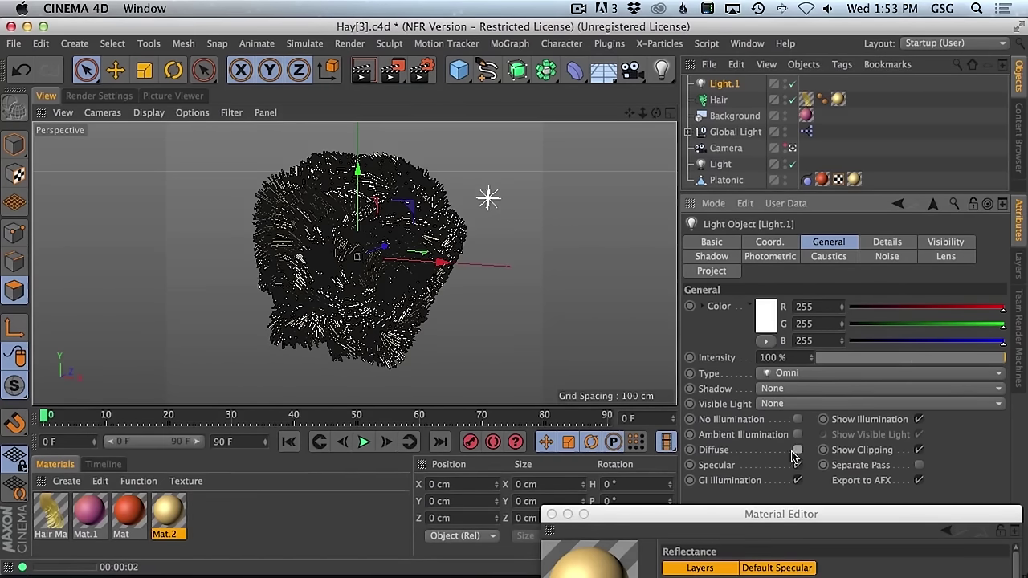
- Leave the scene camera's view and move the new light away from the origin, above and behind the hair ball
left_click(487, 198)
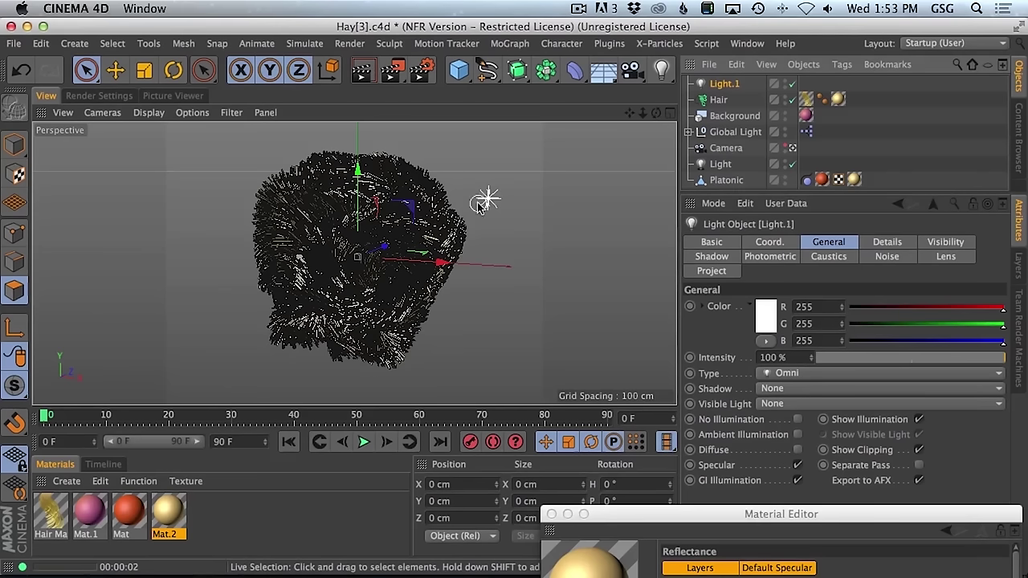
key("e")
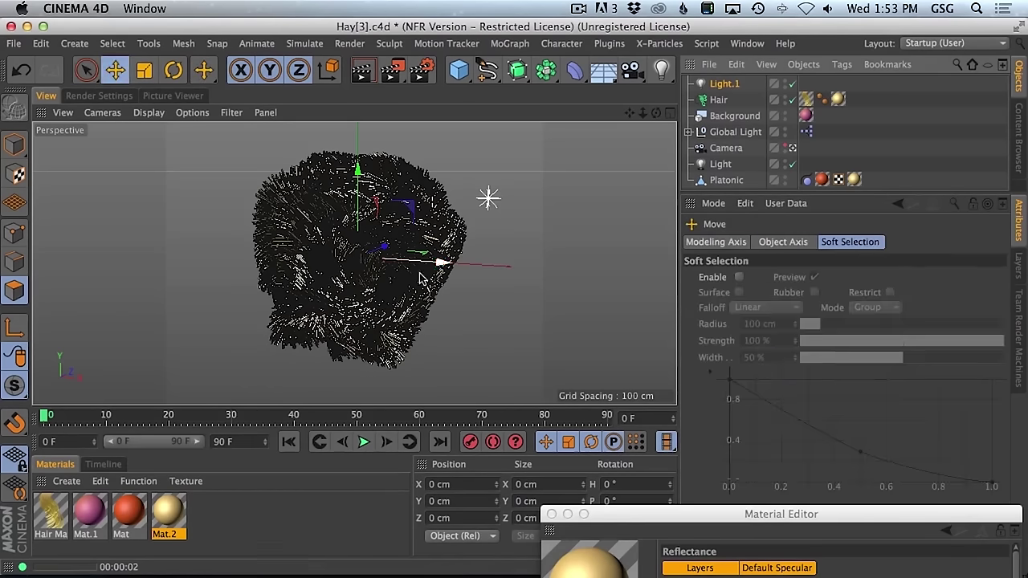
left_click_drag(441, 264, 462, 161)
left_click(791, 148)
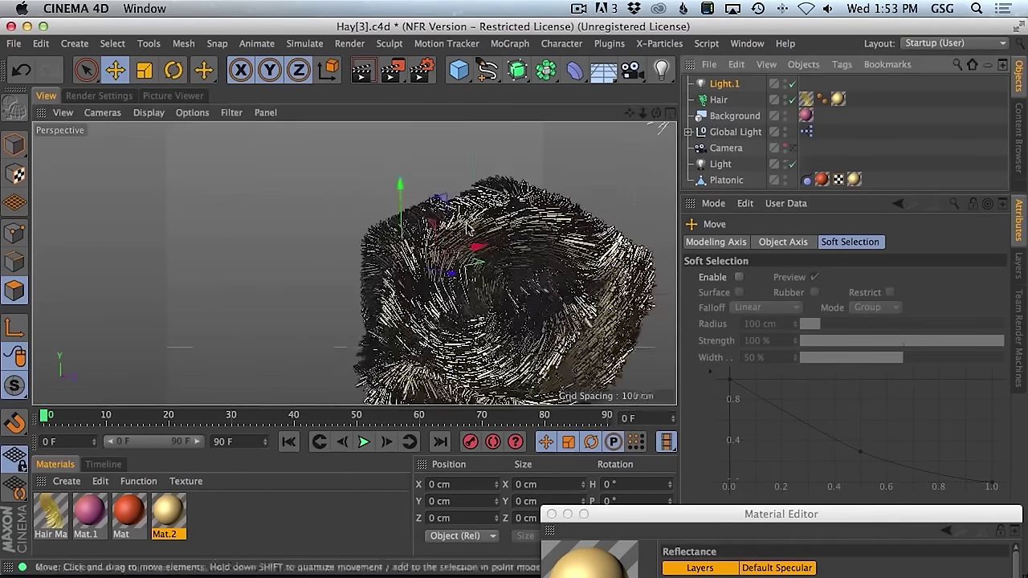
left_click_drag(418, 265, 359, 268, "alt")
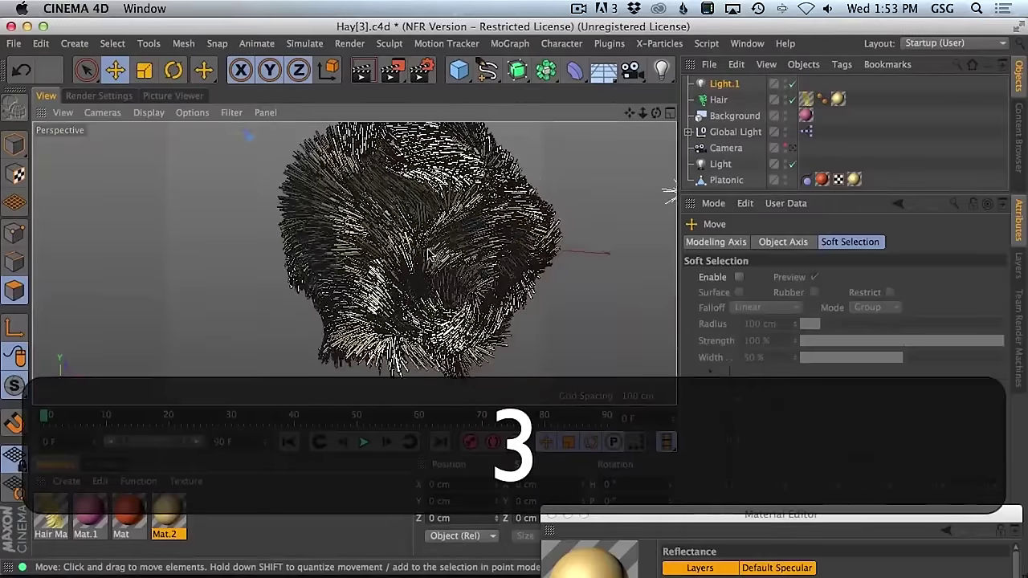
scroll(359, 267, "down", 5)
scroll(373, 257, "up", 3)
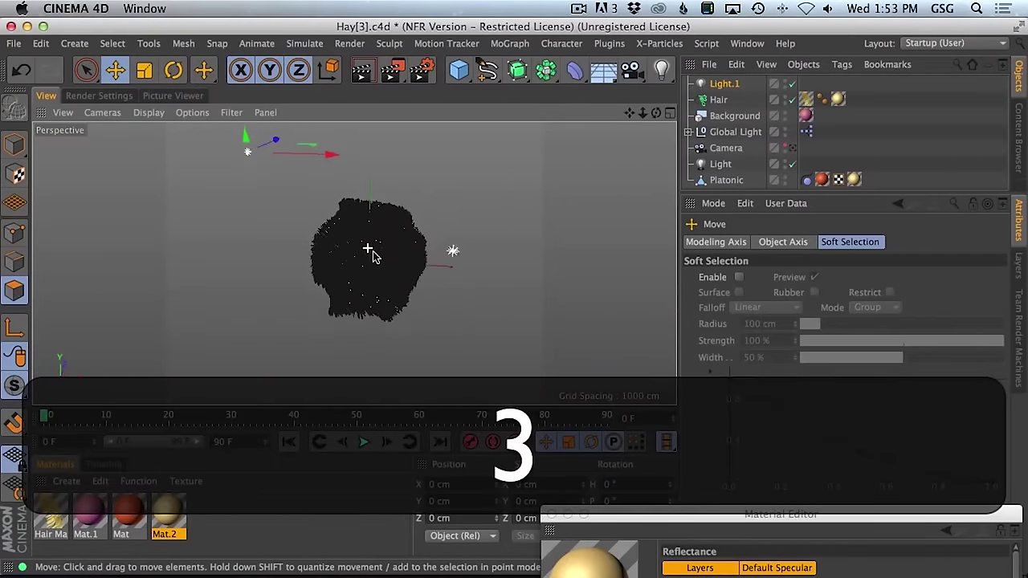
- Refine the new light's position in the Top and Front views, bringing it closer above and behind the hair ball
middle_click(431, 252)
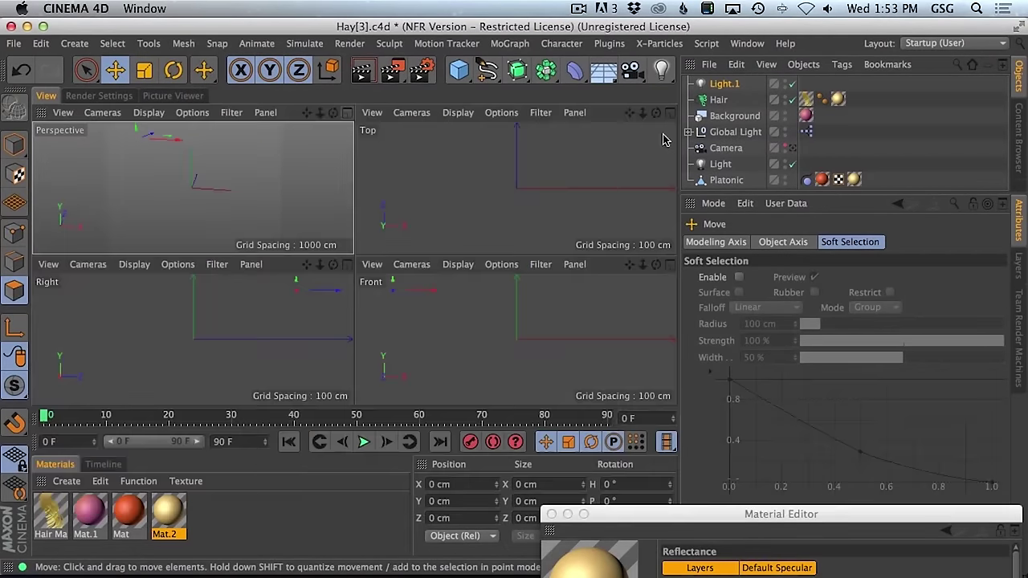
scroll(542, 185, "down", 3)
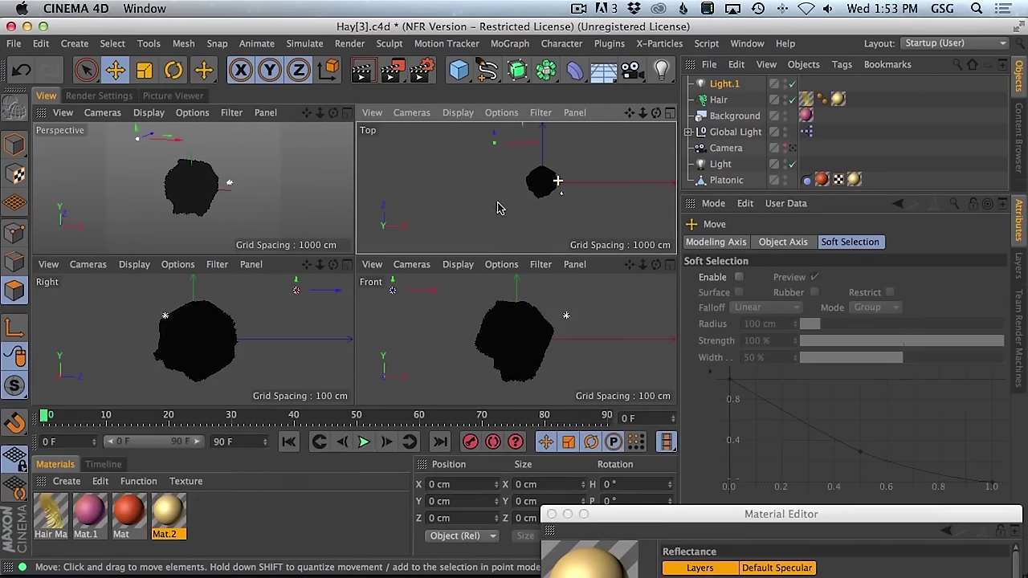
left_click_drag(498, 153, 517, 200)
mouse_move(447, 280)
left_mouse_down()
mouse_move(447, 263)
mouse_move(445, 284)
left_mouse_up()
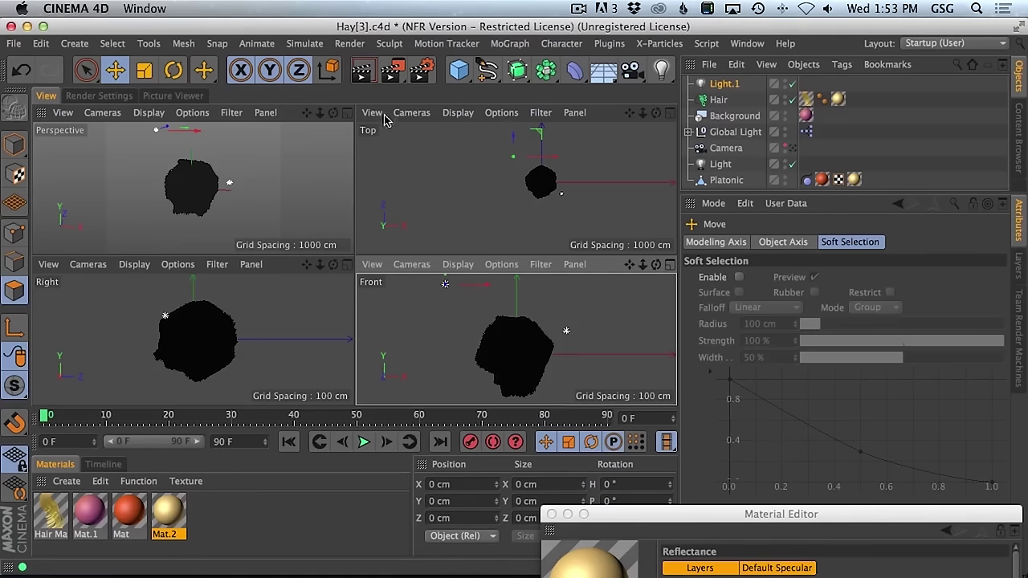
- Render the camera view to the Picture Viewer and compare the new 500x375 render with the previous one in the history
key("F1")
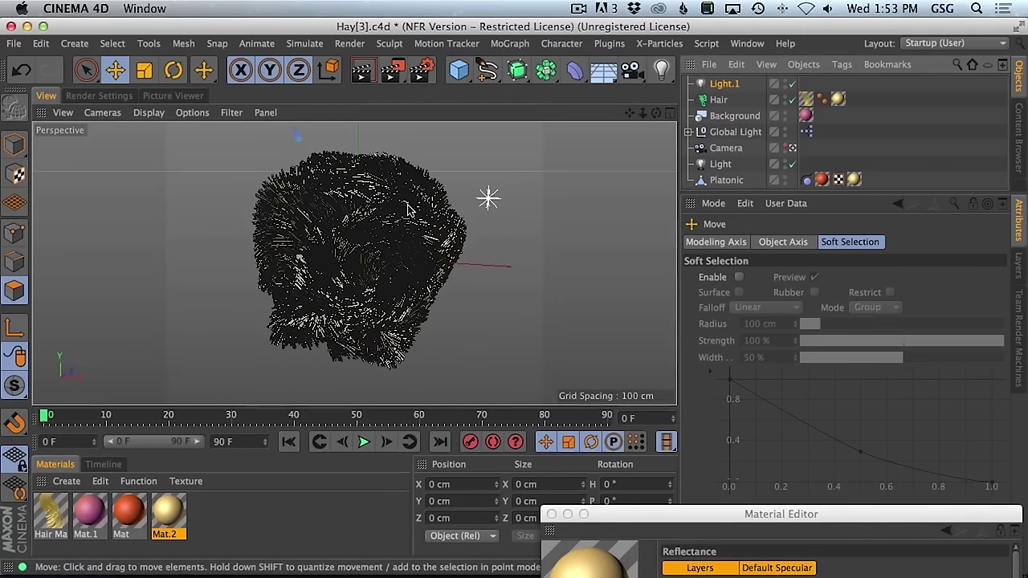
key("shift+super+r")
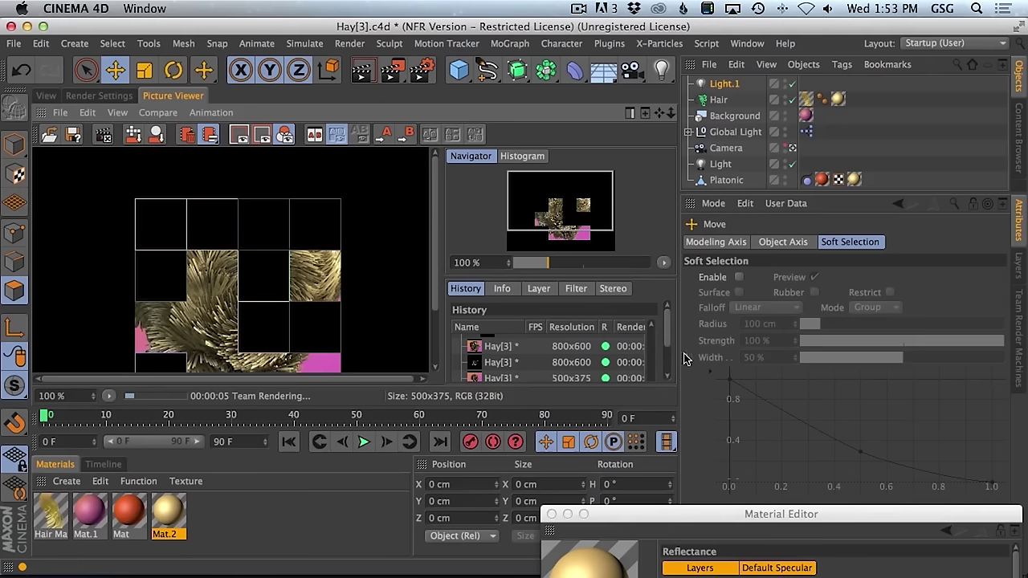
left_click(505, 341)
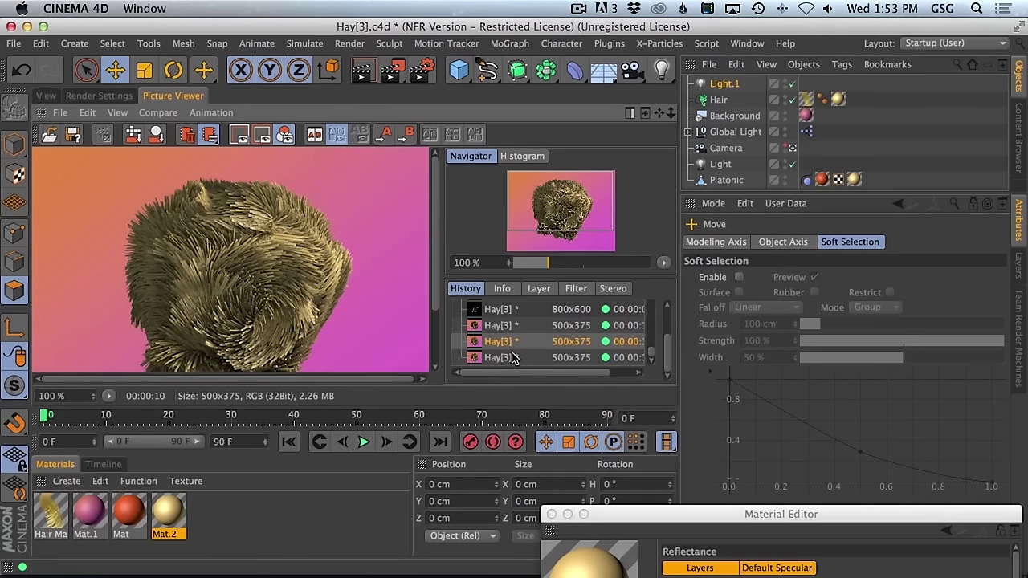
left_click(511, 358)
left_click(514, 343)
left_click(508, 359)
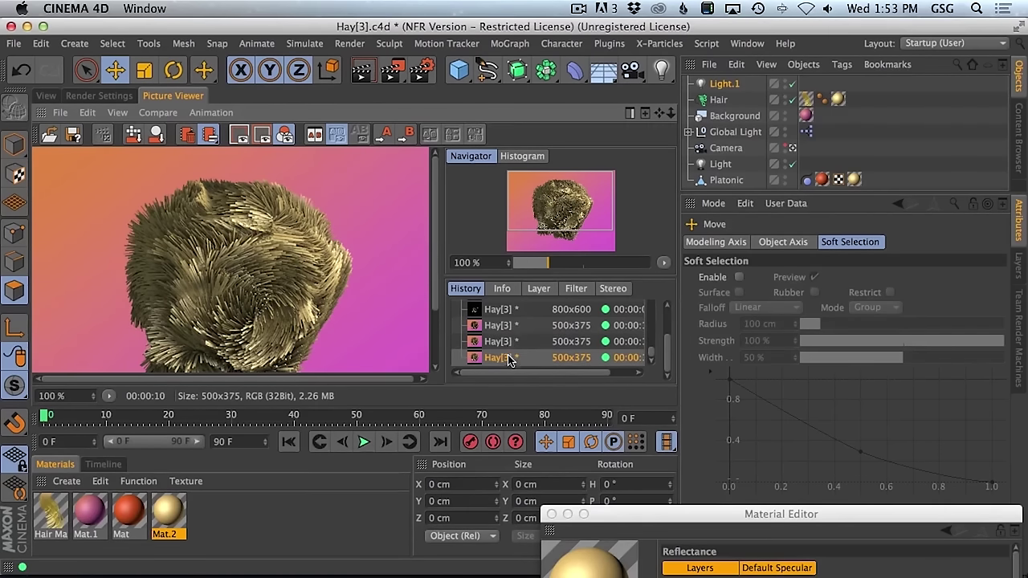
left_click(511, 344)
left_click(511, 359)
left_click(512, 344)
left_click(510, 359)
left_click(512, 344)
left_click(510, 359)
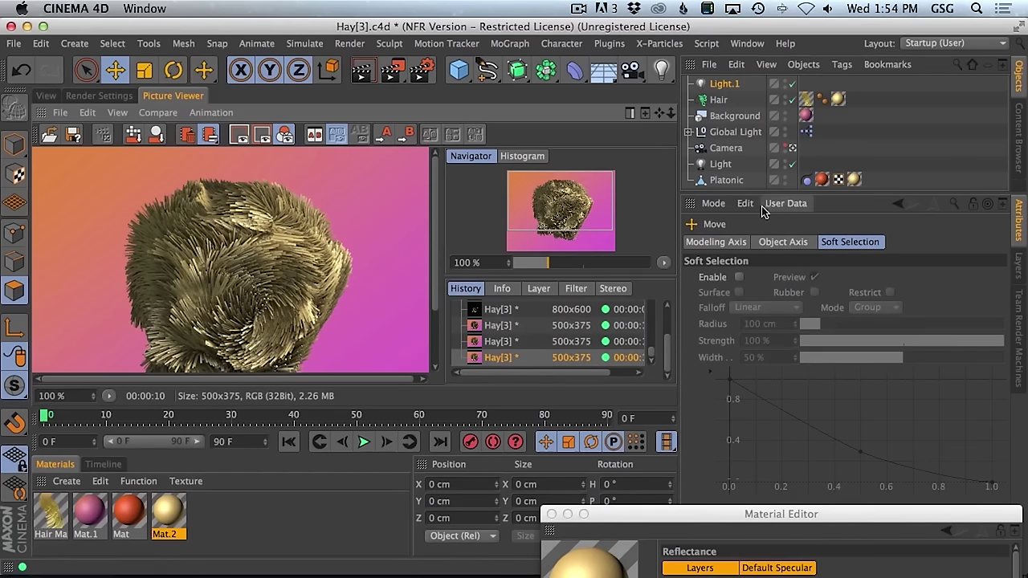
- Set Light.1's shadow to Shadow Maps (Soft) and its intensity to 200%
left_click(724, 83)
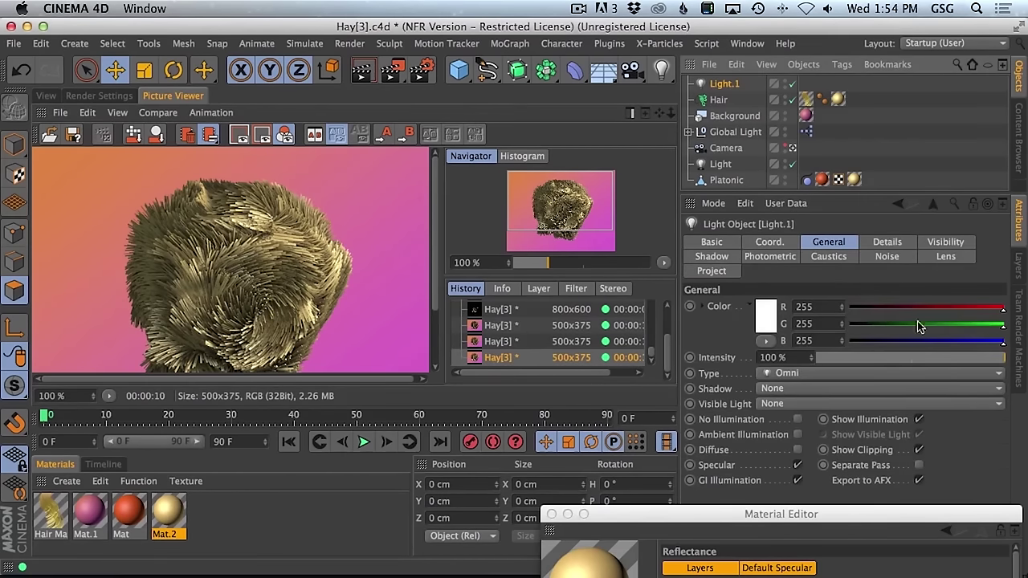
left_click(776, 391)
left_click(803, 420)
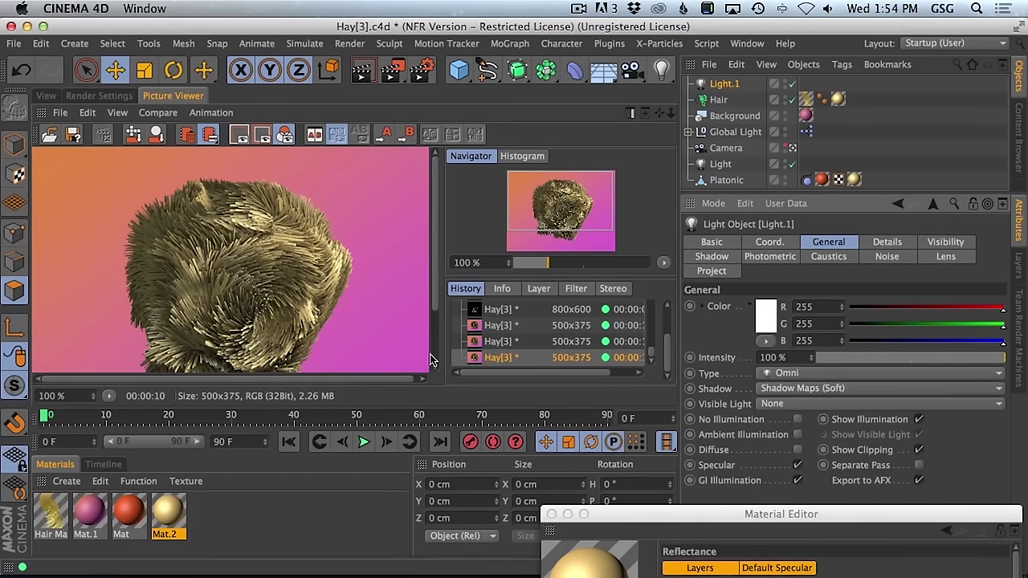
double_click(810, 359)
type("200")
key("Return")
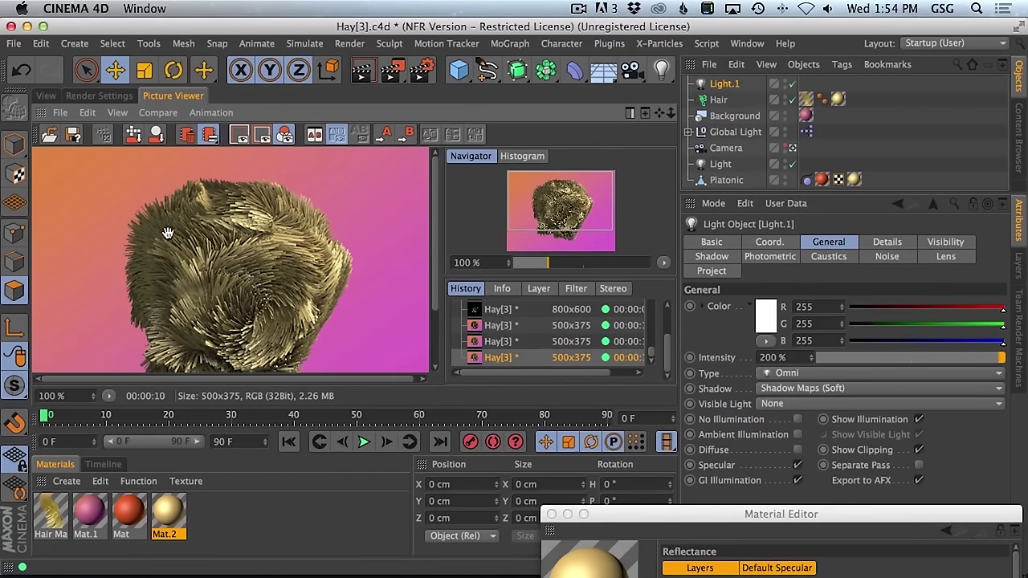
- Disable the original Light and render the hair ball to the Picture Viewer to isolate Light.1's highlights
left_click(45, 96)
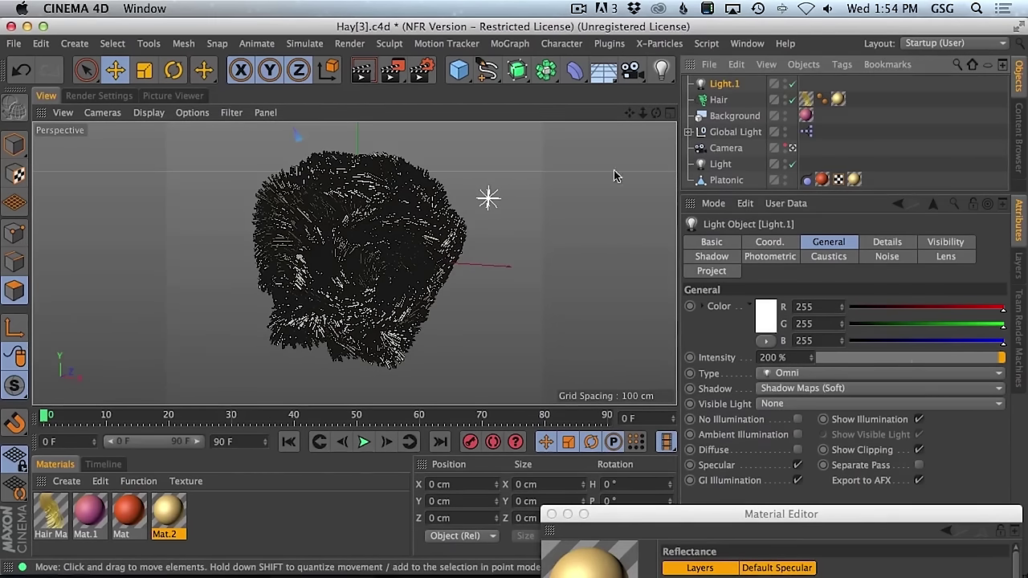
left_click(670, 114)
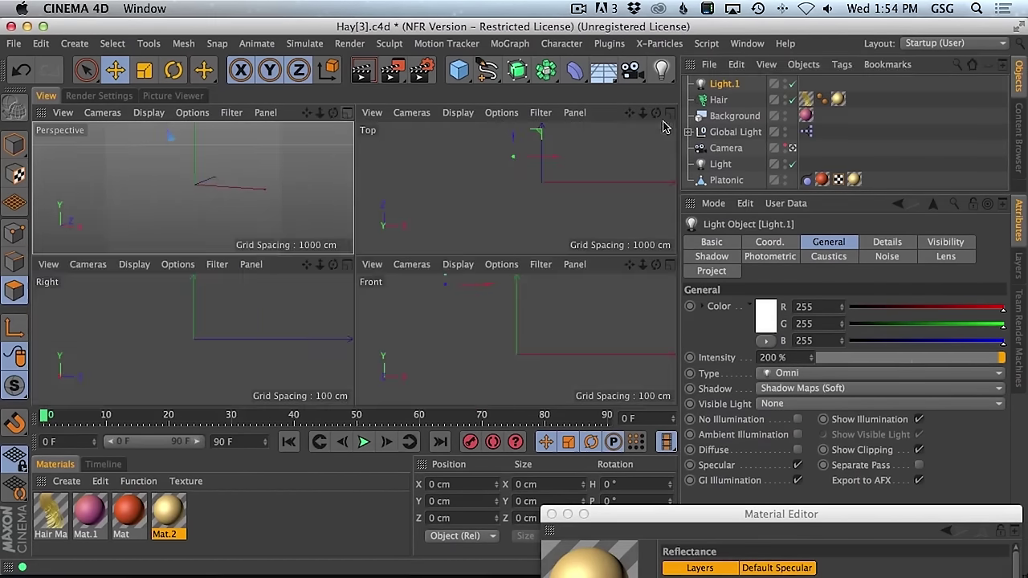
left_click(791, 165)
left_click(347, 113)
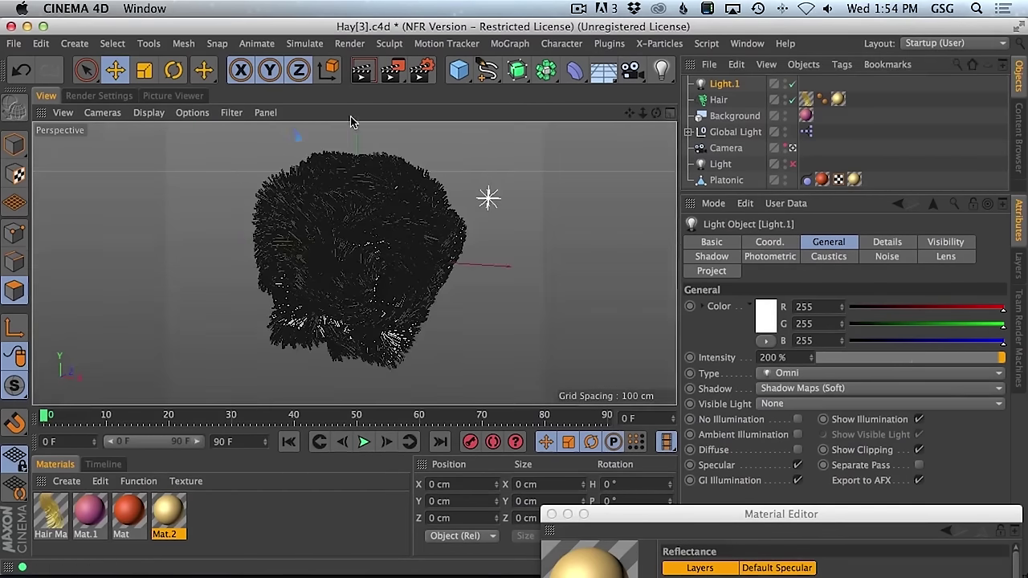
key("shift+super+r")
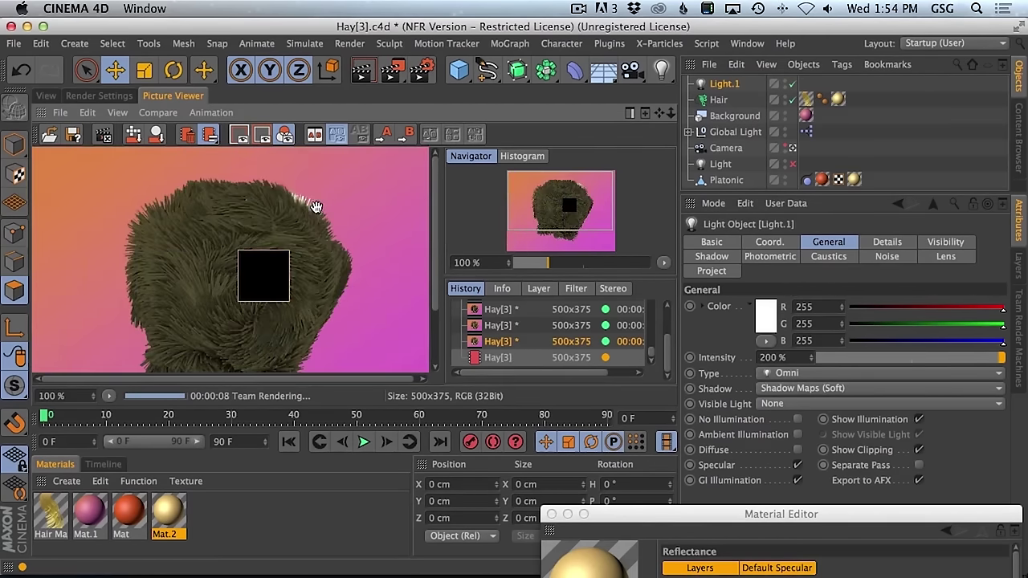
- Leave the scene camera's view and move Light.1 farther out to the upper left of the hair ball
left_click(46, 96)
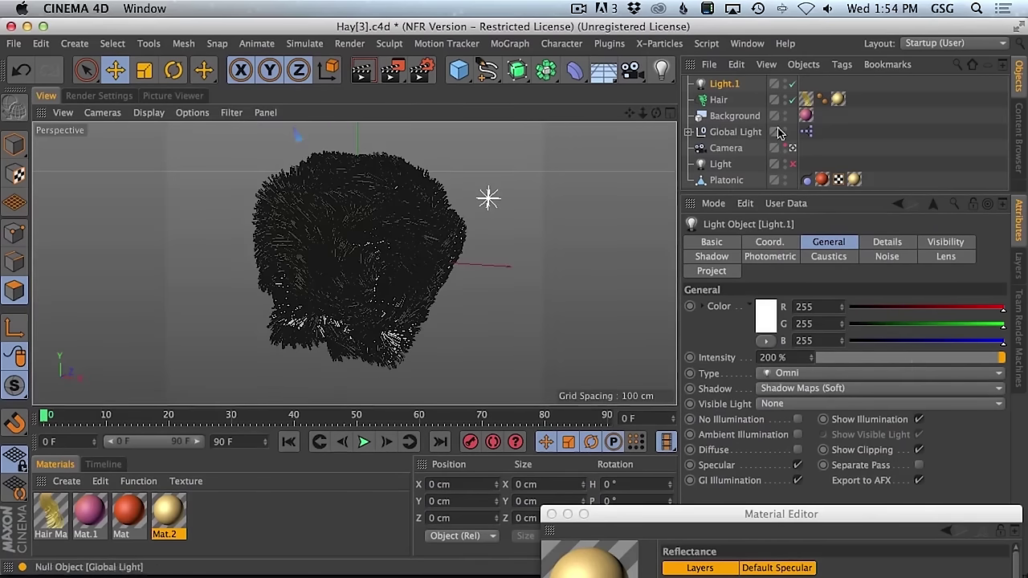
left_click_drag(374, 236, 243, 245)
key("3")
left_click_drag(372, 298, 377, 229)
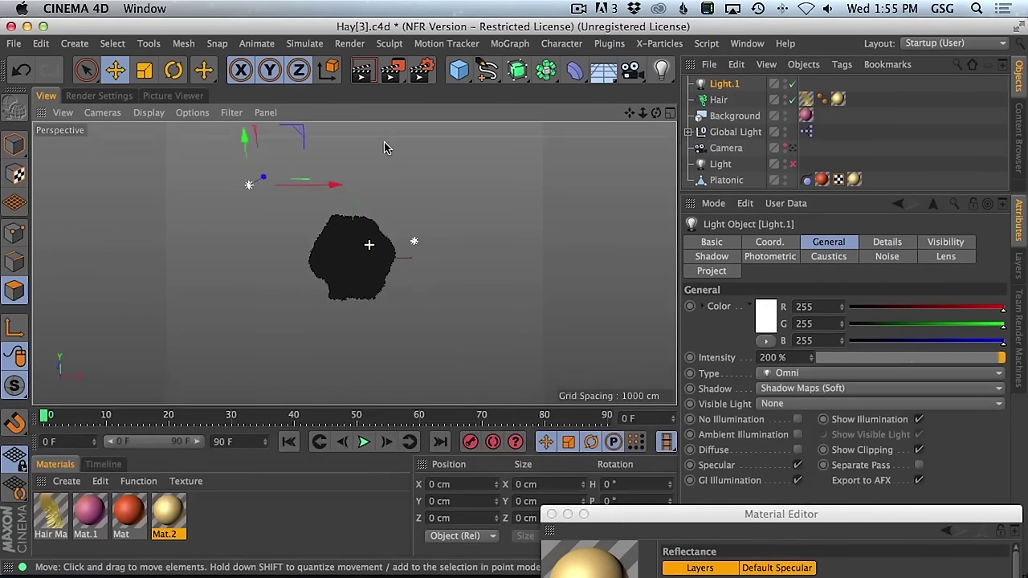
- Render the current view to the Picture Viewer, restore the scene Camera's view and render the hair ball again
key("shift+super+r")
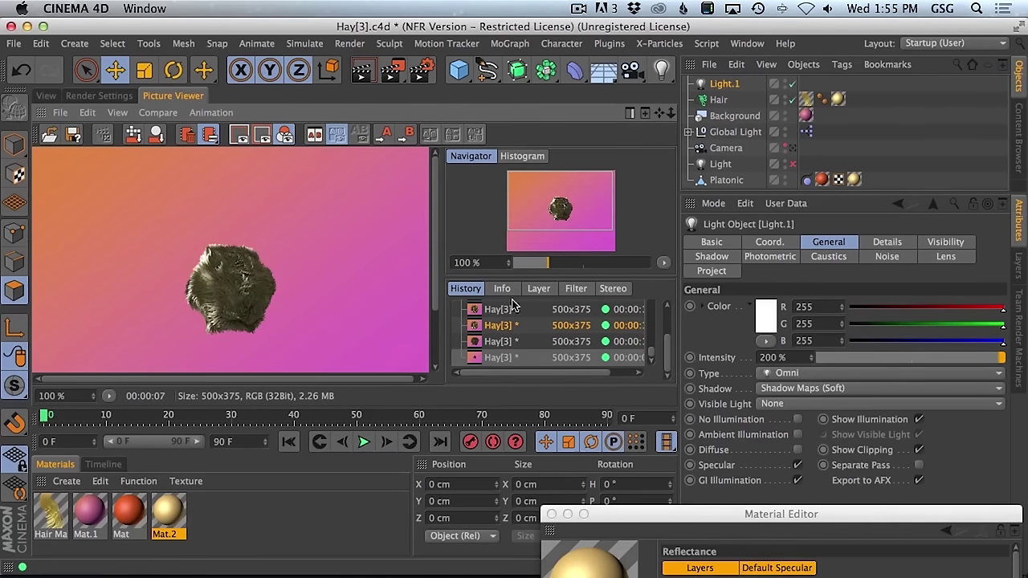
left_click(48, 96)
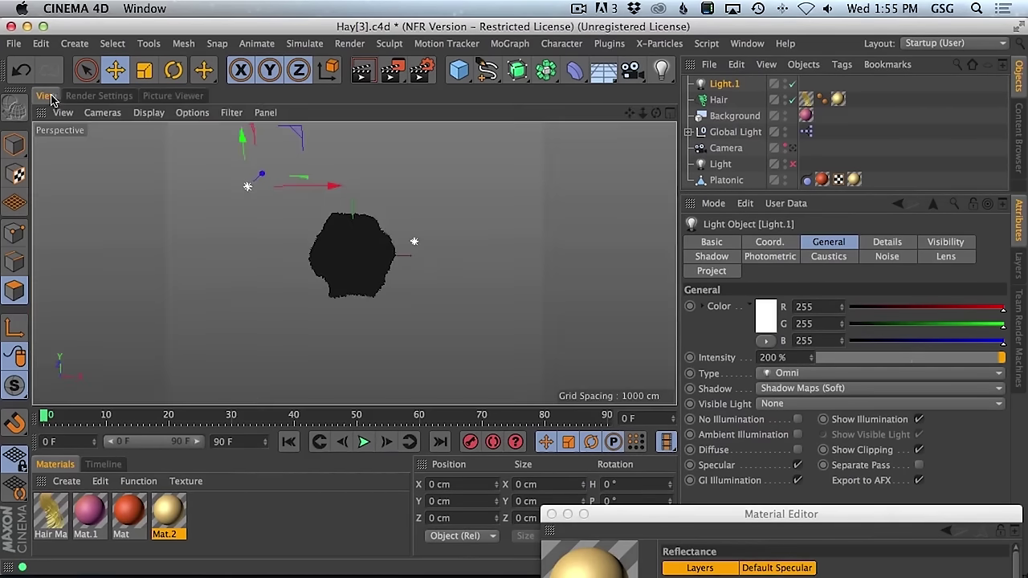
left_click(792, 147)
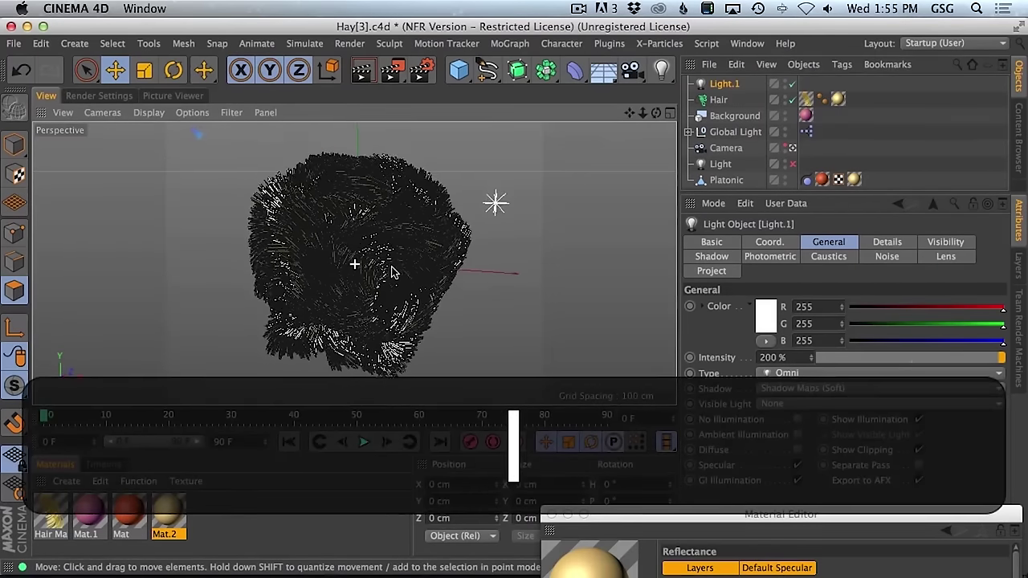
key("shift+super+r")
- Re-enable the original Light, set Light.1's intensity to 150% and render the hair ball to the Picture Viewer
left_click(792, 164)
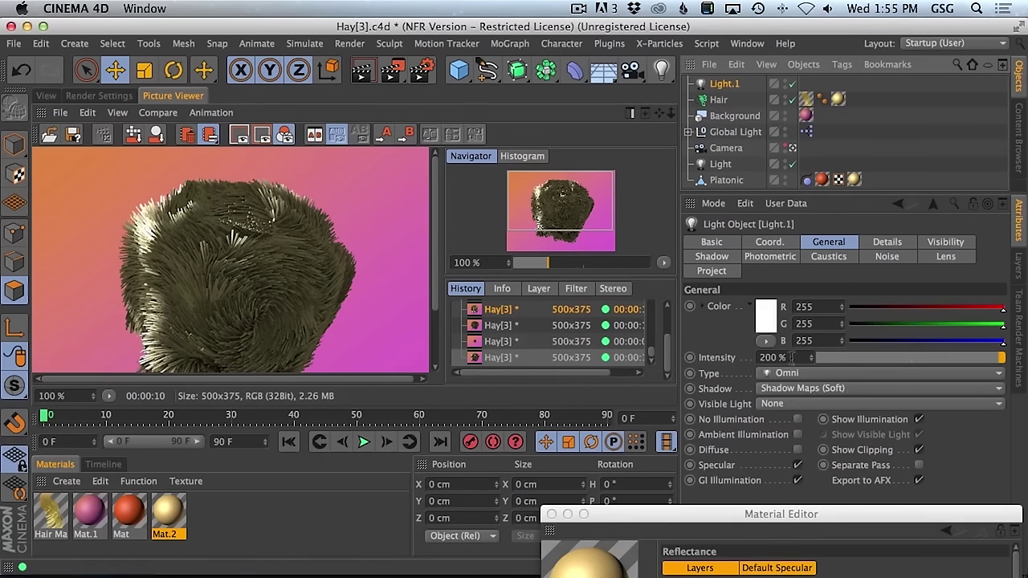
left_click(792, 357)
type("150")
key("Return")
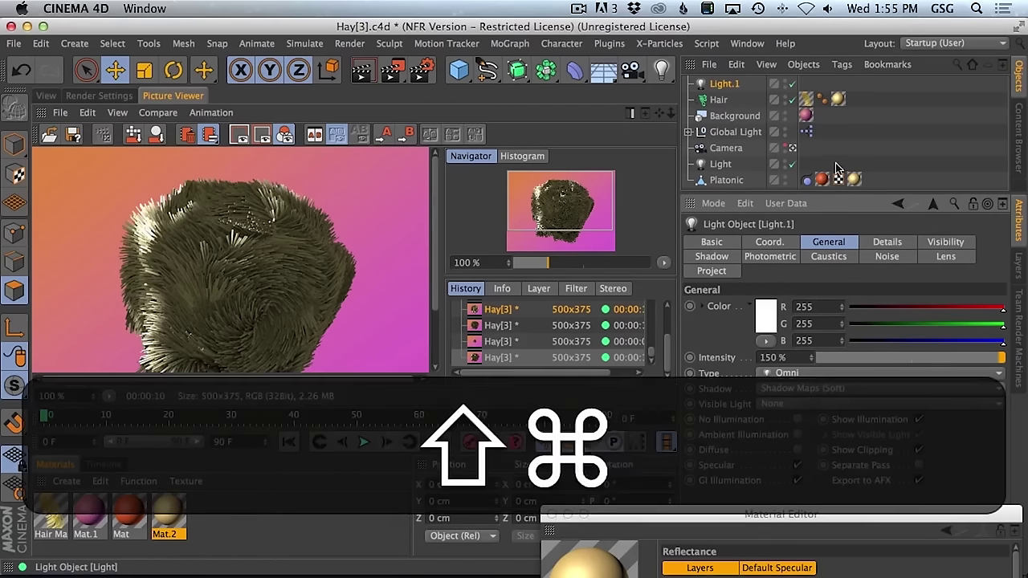
key("shift+super+r")
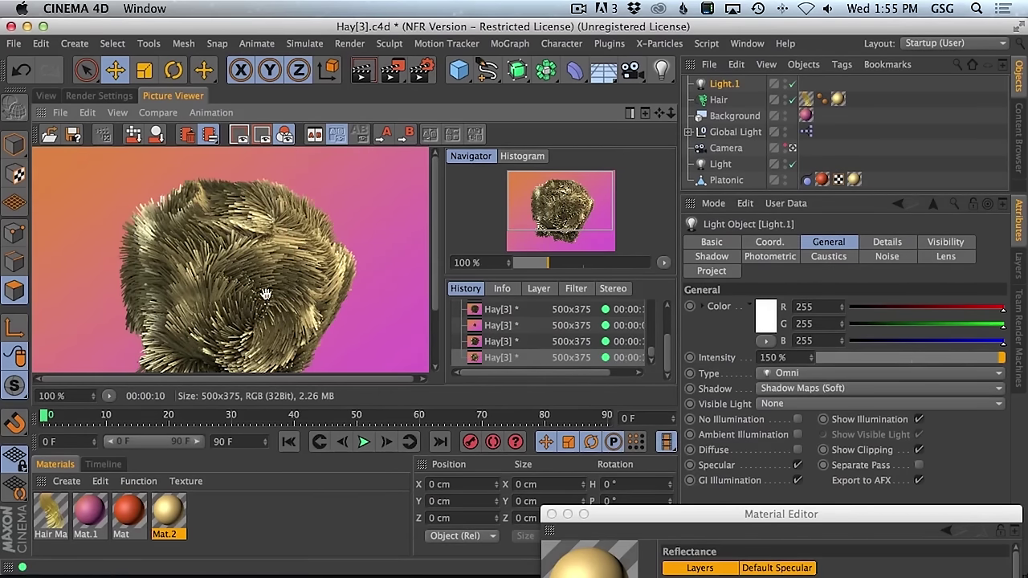
- Add a cube to the scene and move it along its X axis to the left side of the hair ball
left_click(100, 95)
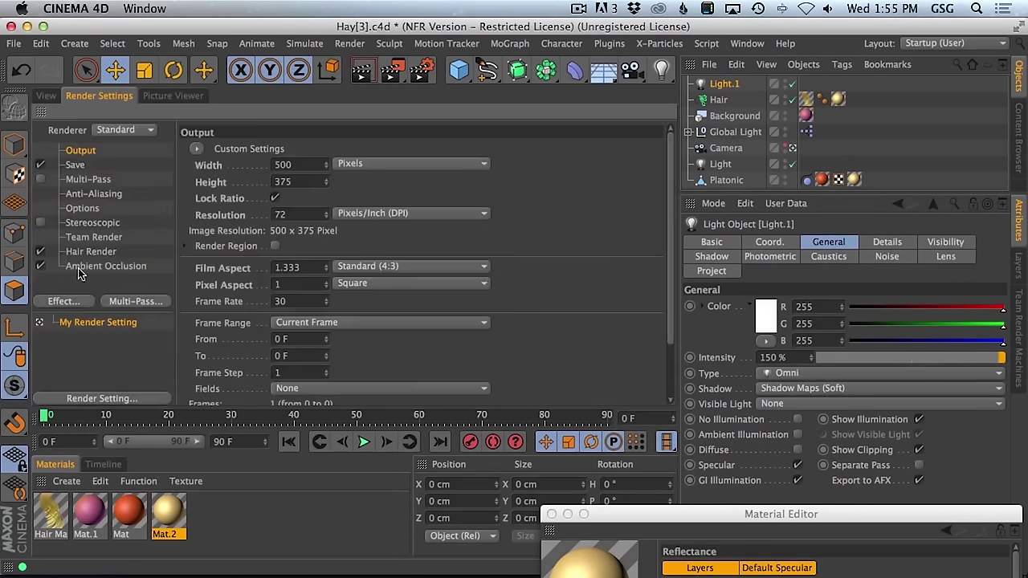
left_click(46, 95)
left_click(460, 73)
left_click(491, 90)
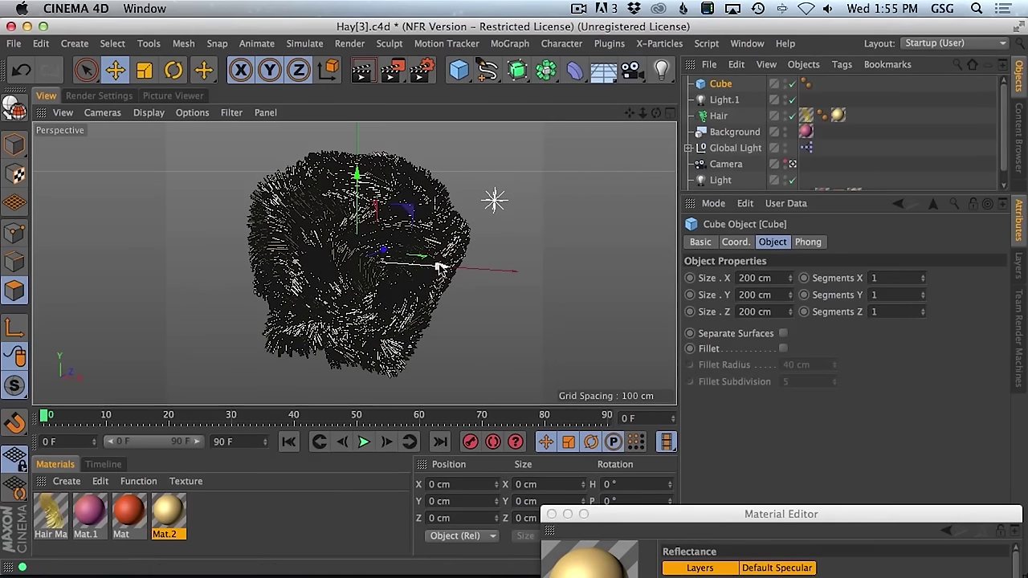
left_click_drag(440, 267, 314, 268)
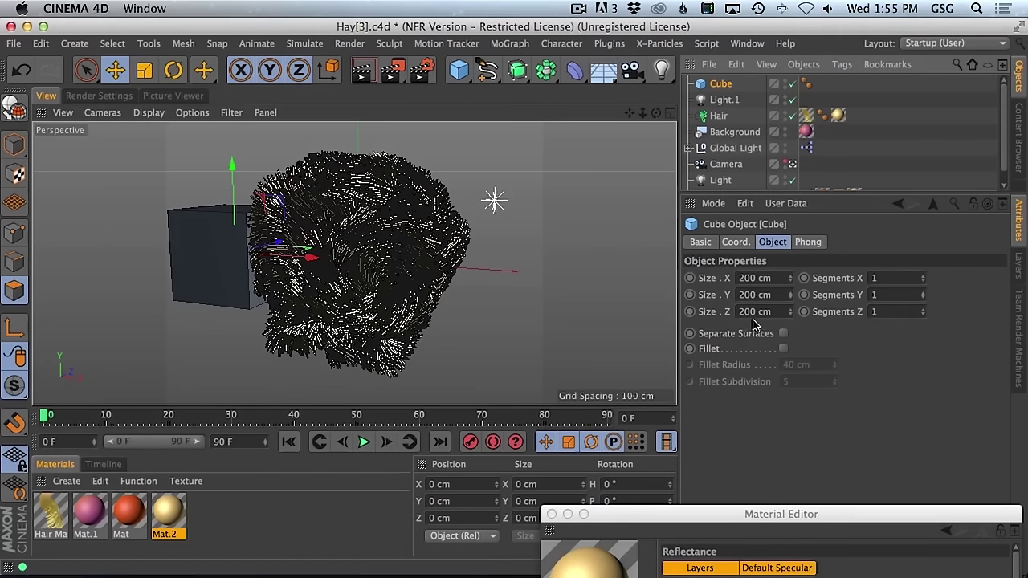
- Add a plane, place it under the cube beside the hair ball and render the close-up to the Picture Viewer
left_click_drag(458, 70, 594, 121)
left_click_drag(405, 282, 301, 309)
left_click_drag(223, 202, 276, 278)
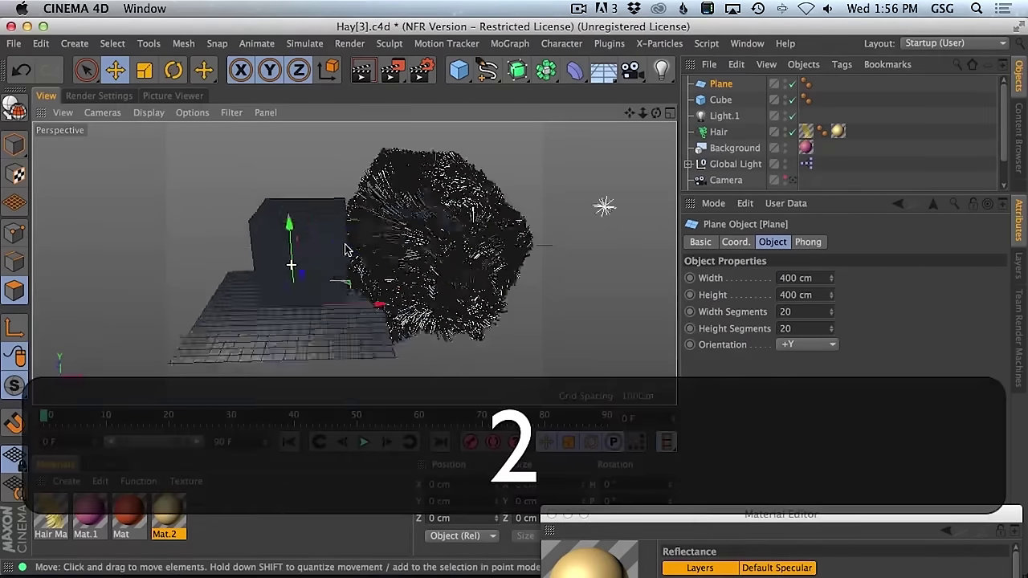
key("shift+super+r")
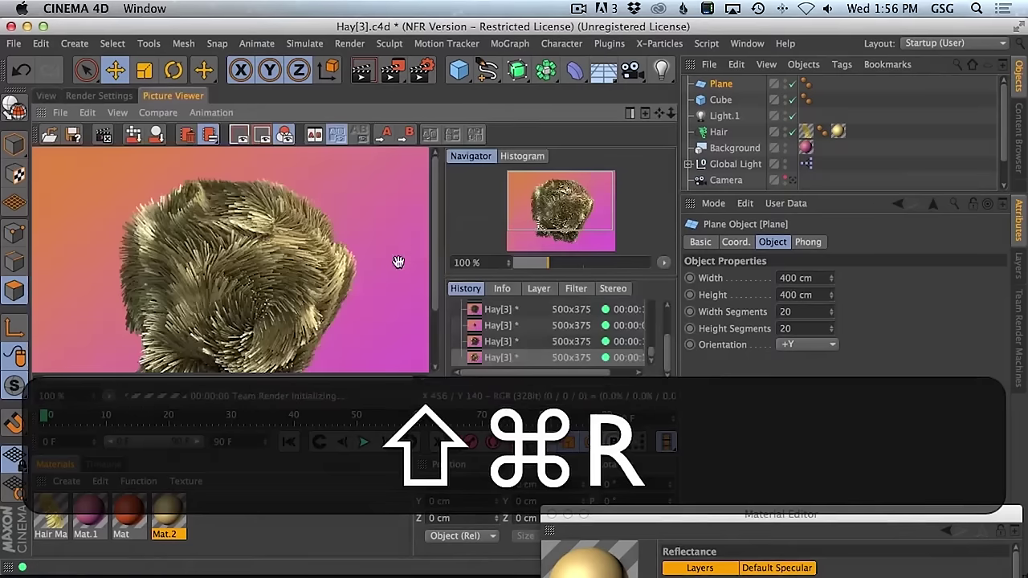
- Create a new material, apply it to the Plane and the Cube and render the view again
left_click(67, 481)
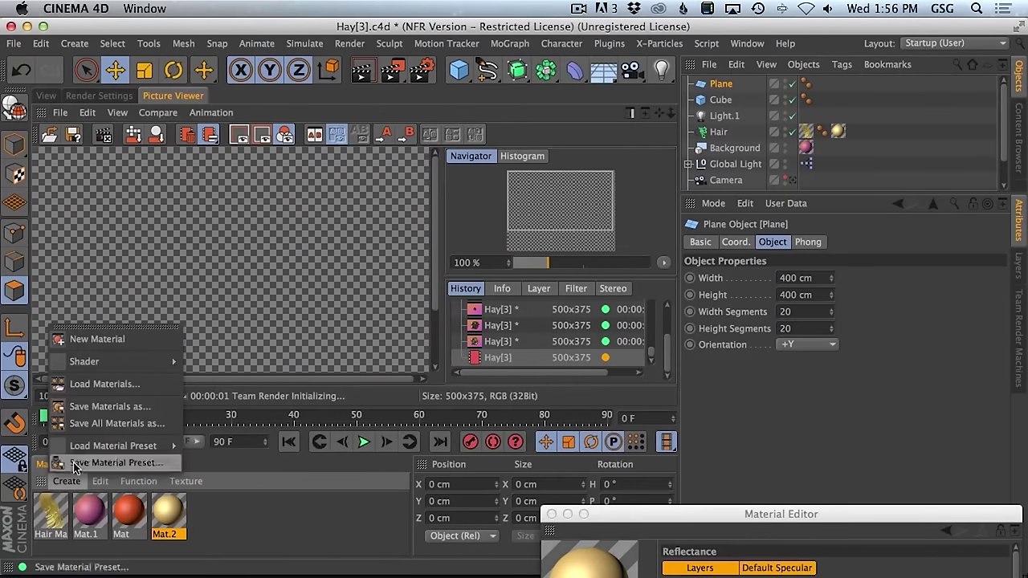
left_click(96, 339)
left_click_drag(53, 514, 822, 99)
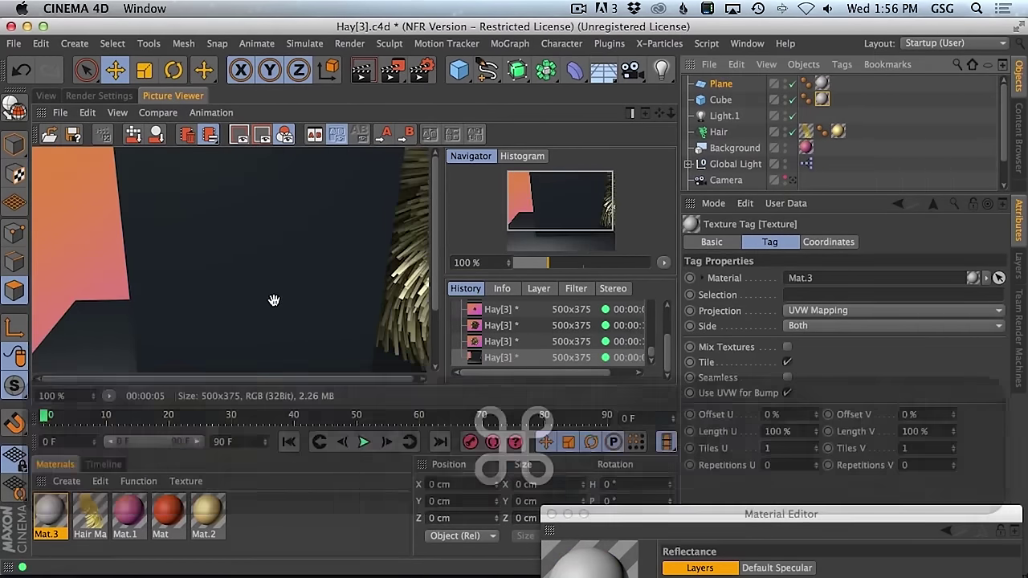
key("shift+super+r")
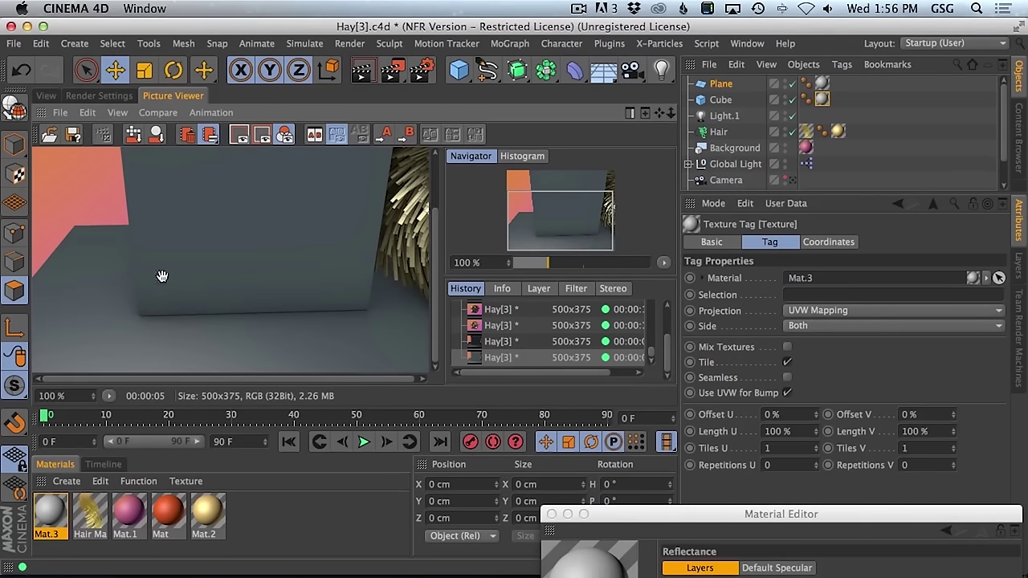
- Review the Ambient Occlusion ray length settings and examine the shading where the cube meets the plane in the render
left_click(97, 96)
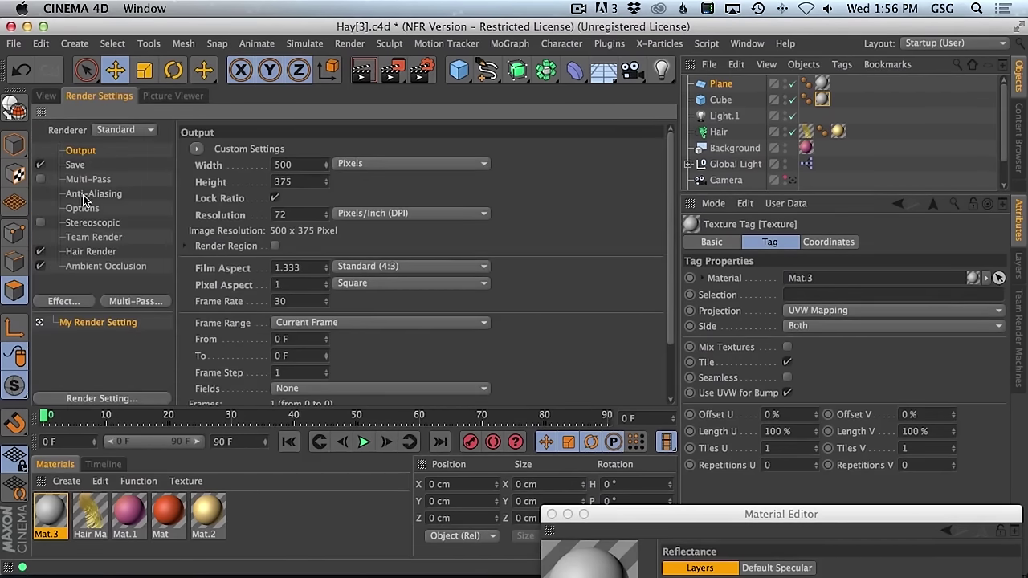
left_click(93, 265)
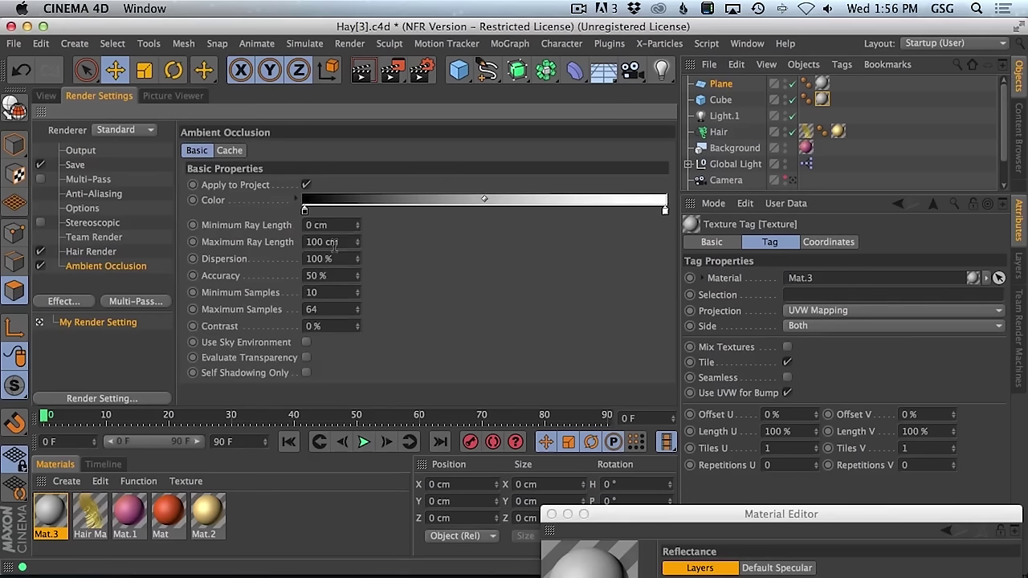
left_click(167, 97)
left_click_drag(320, 247, 246, 307)
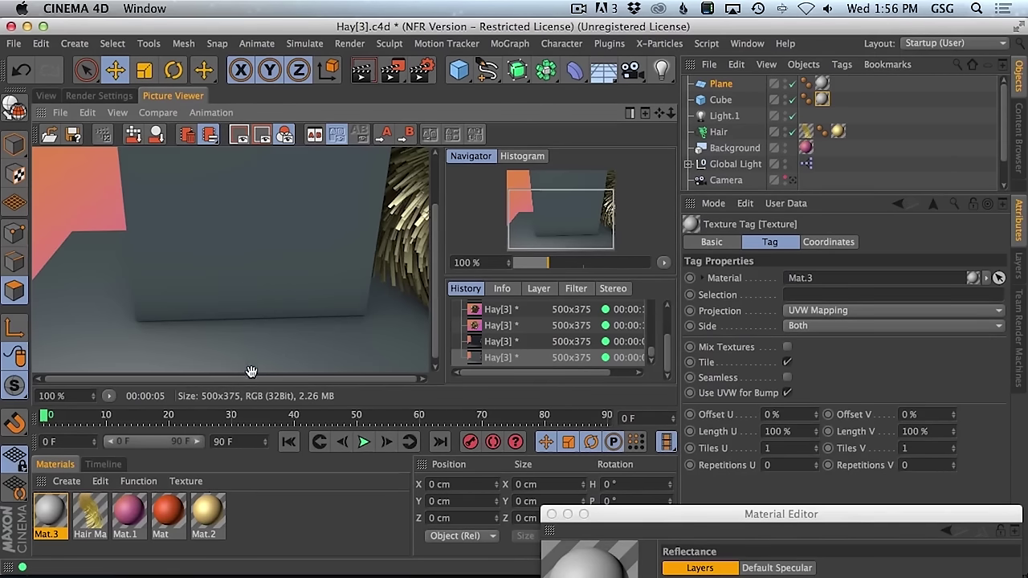
left_click_drag(342, 230, 399, 243)
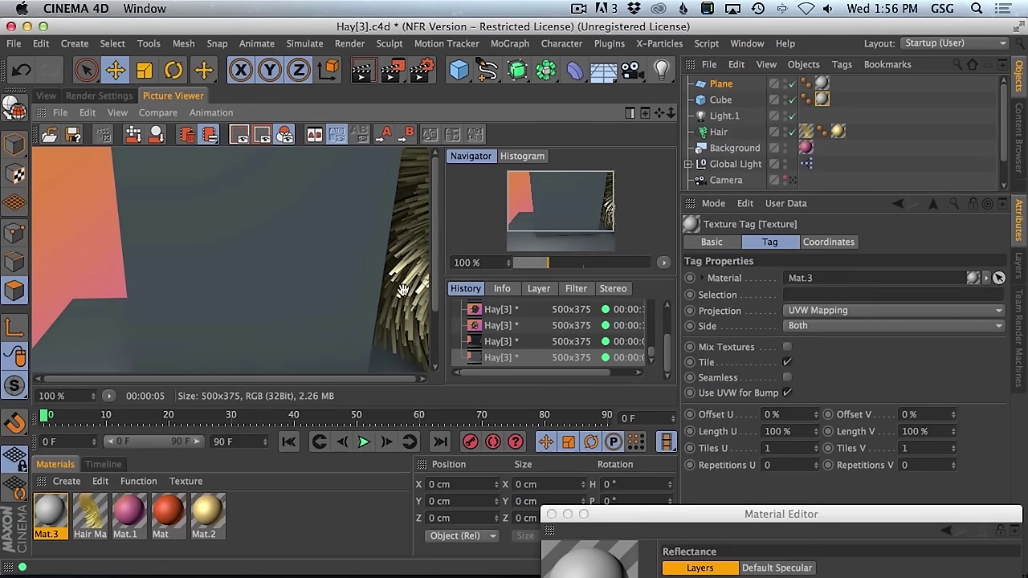
- Set Ambient Occlusion's Maximum Ray Length to 10 cm and render the cube and plane to the Picture Viewer
left_click(121, 96)
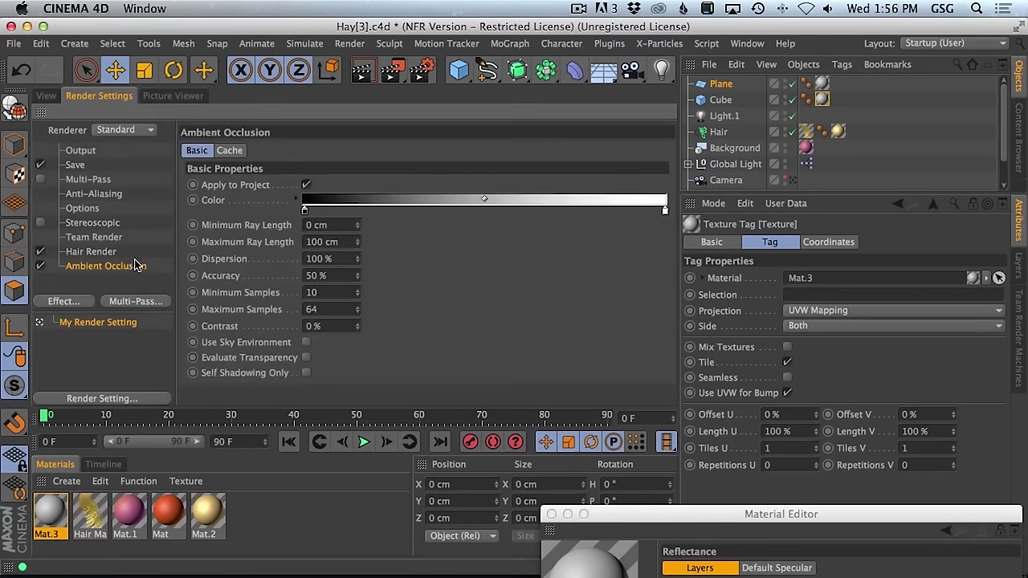
double_click(338, 242)
type("10")
key("Return")
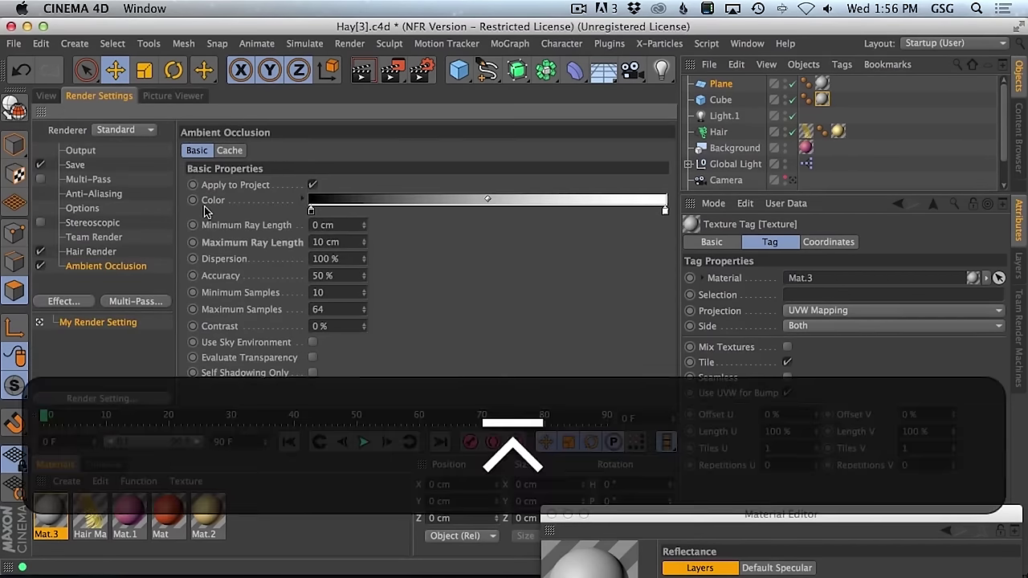
left_click(46, 96)
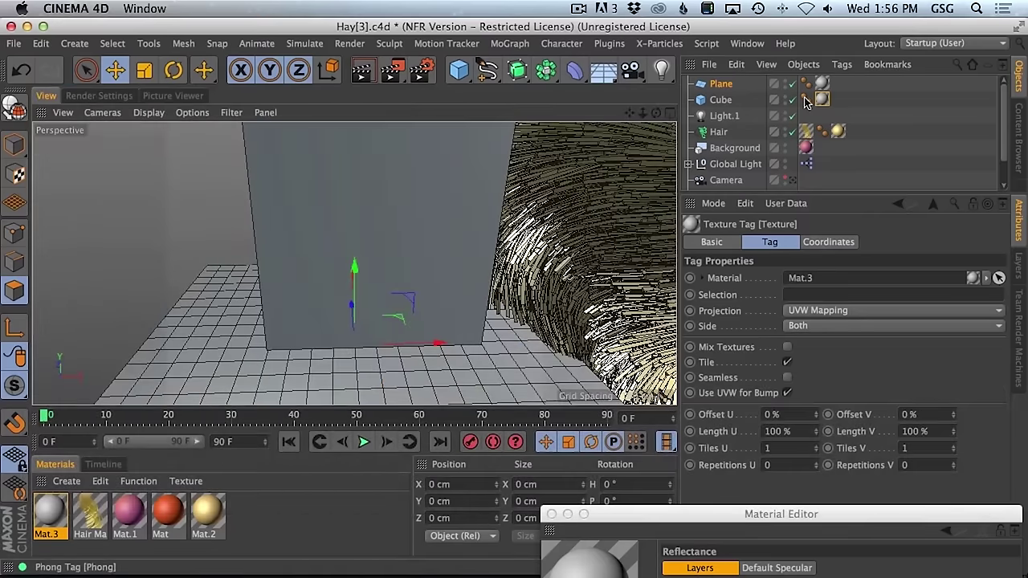
key("shift+super+r")
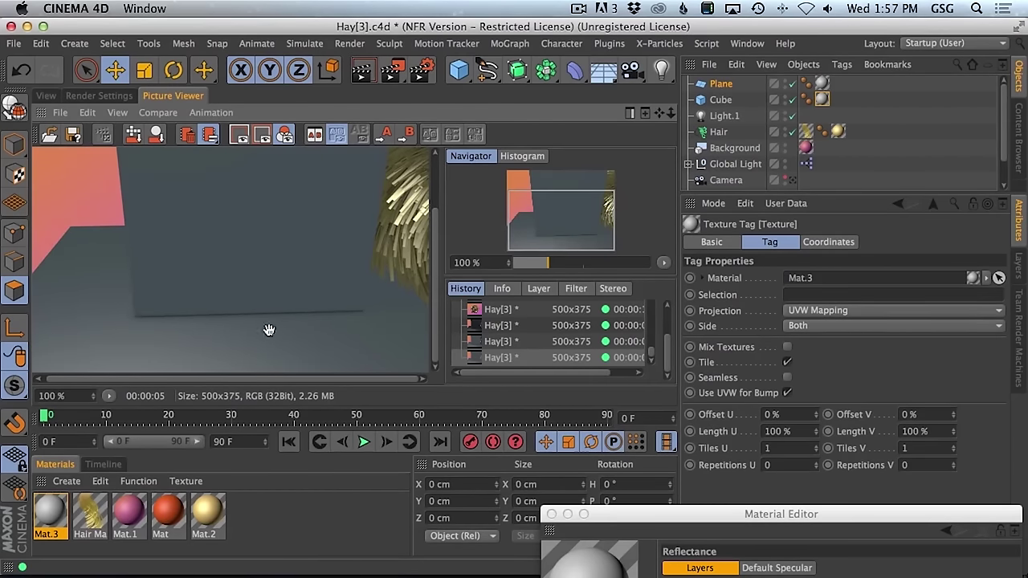
- Compare the last two renders in the Picture Viewer history, checking the occlusion around the cube's base and the hair
left_click(527, 344)
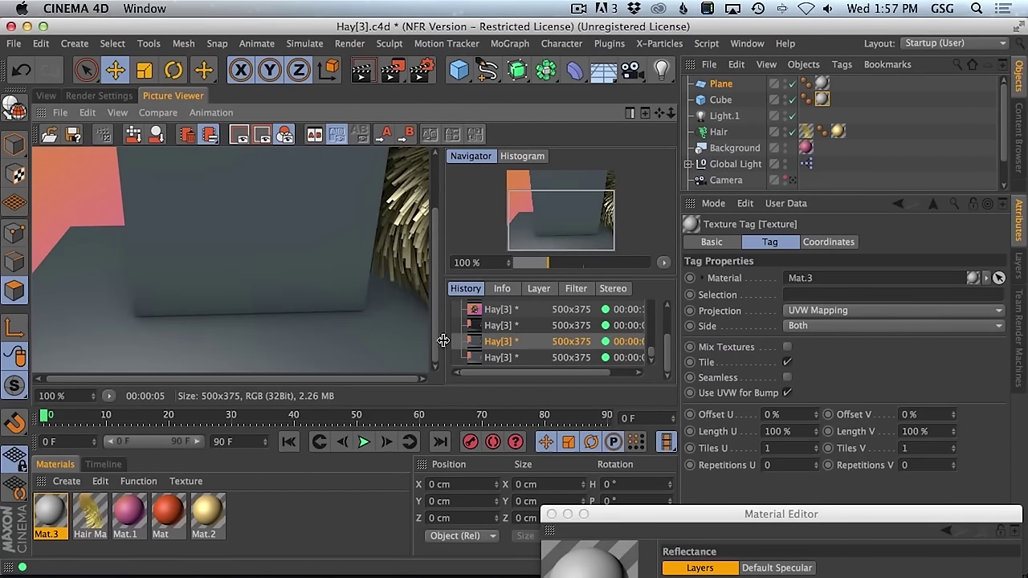
left_click(504, 360)
left_click(506, 343)
left_click(505, 358)
left_click(506, 342)
left_click_drag(343, 271, 351, 294)
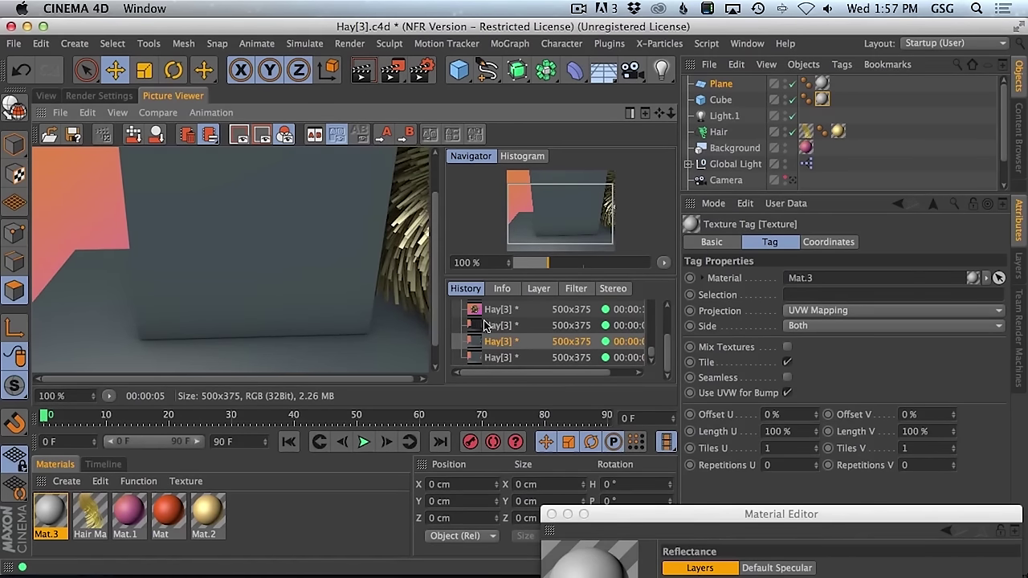
left_click(512, 358)
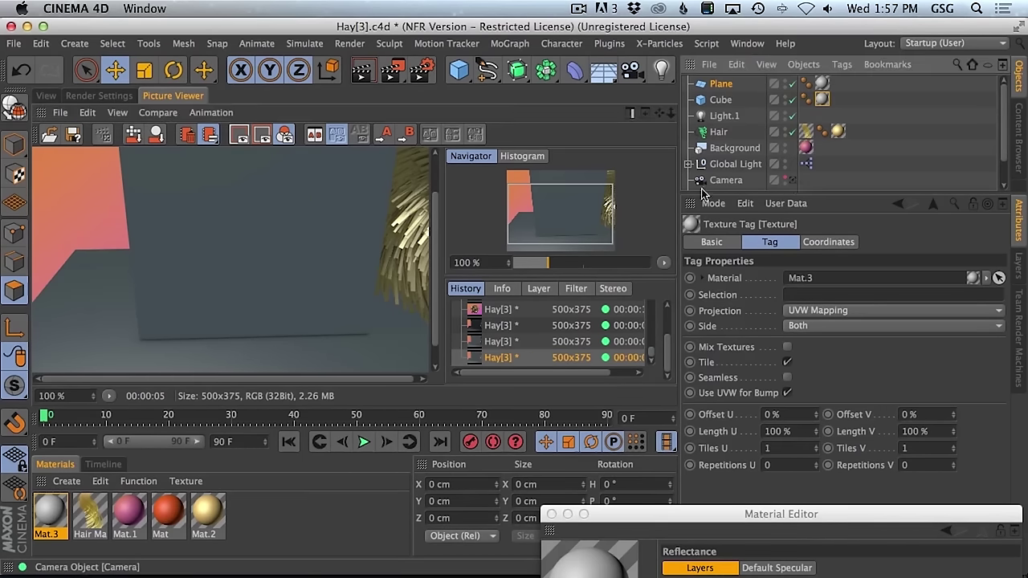
- Disable the Plane and the Cube and go back to the scene Camera's view of the hair ball
left_click(722, 85)
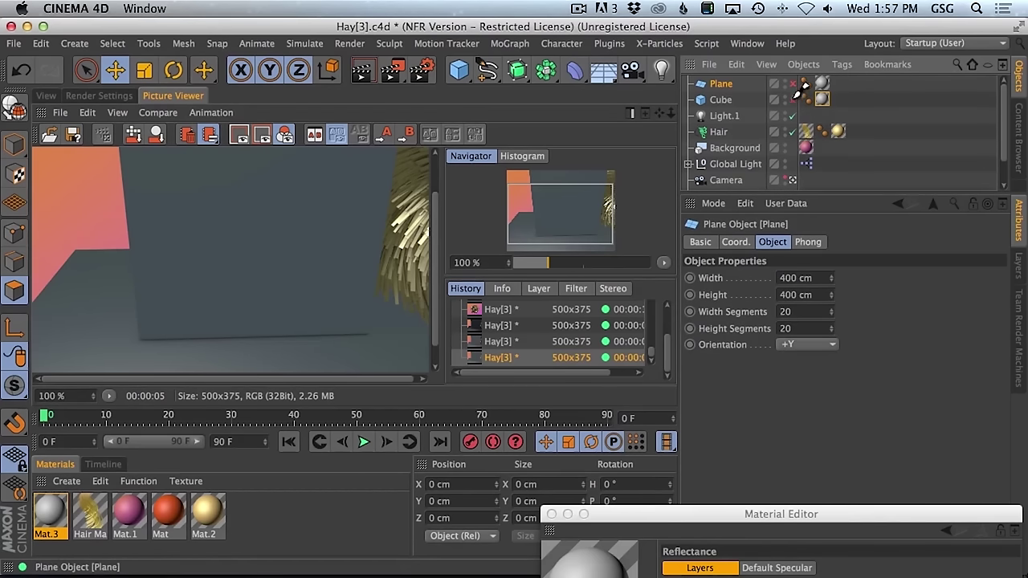
left_click(46, 96)
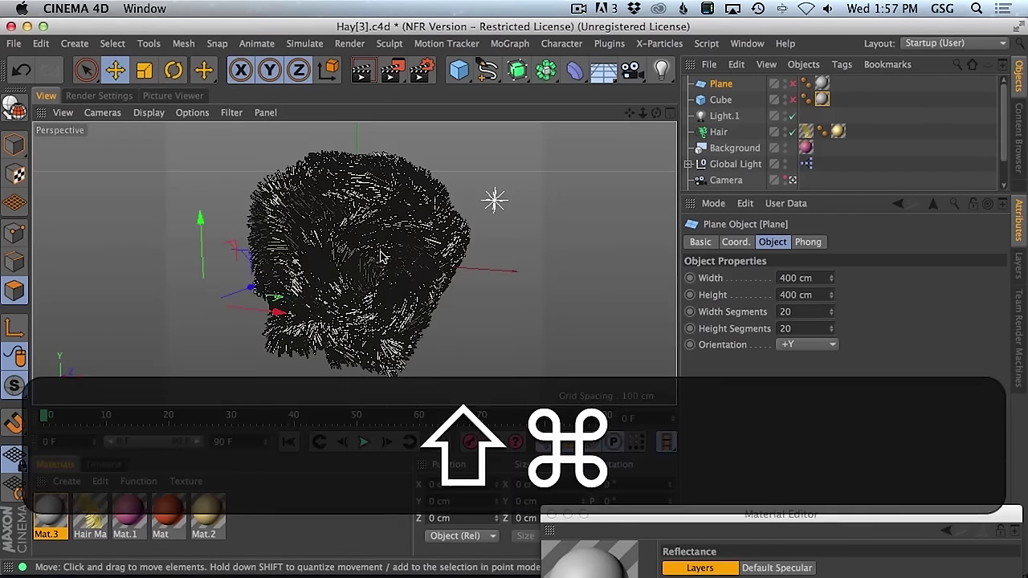
- Set Ambient Occlusion's Maximum Ray Length to 30 cm and Contrast to 28%, and render the hair ball
left_click(99, 96)
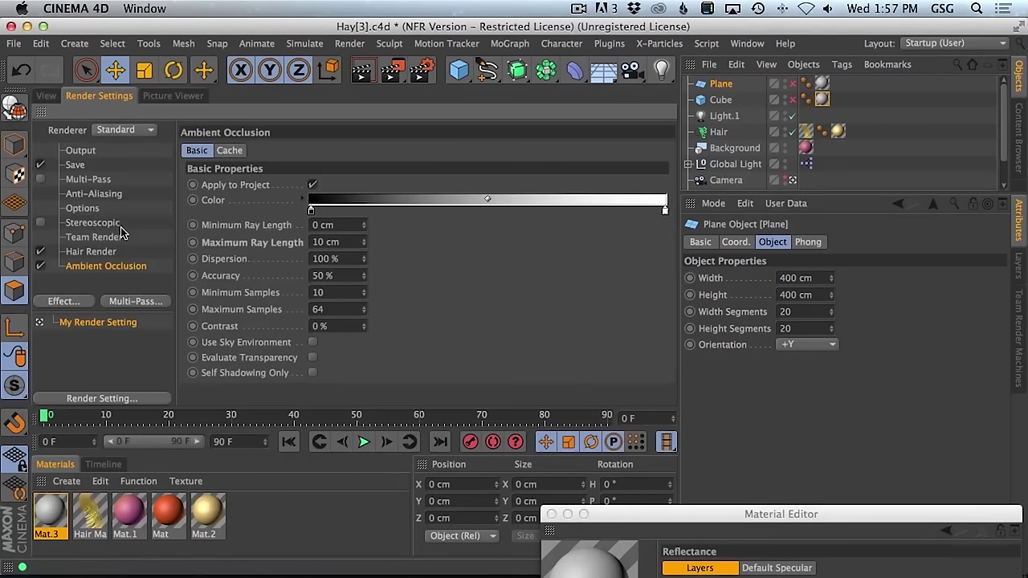
left_click(354, 242)
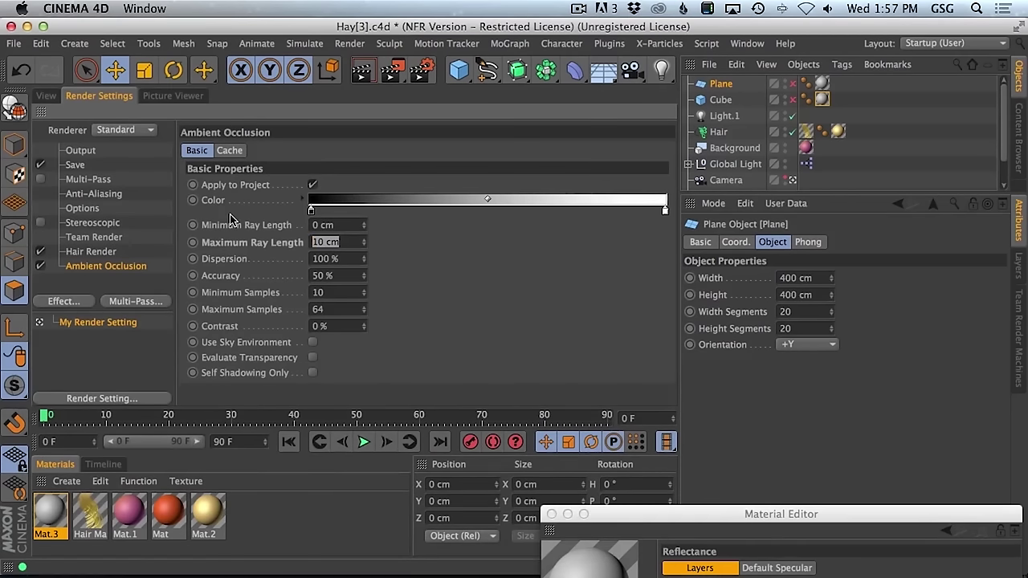
type("30")
key("Return")
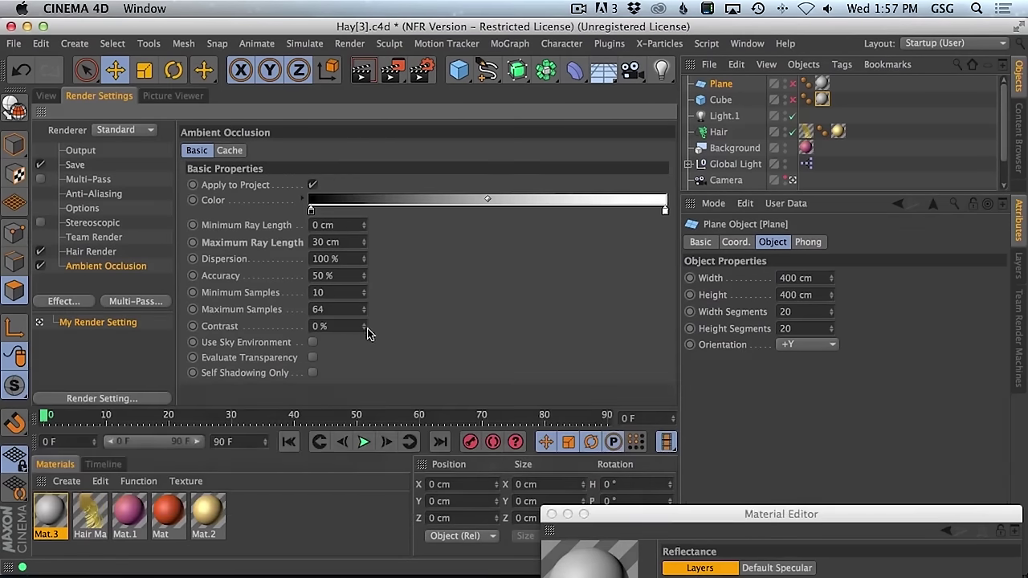
key("shift+super+r")
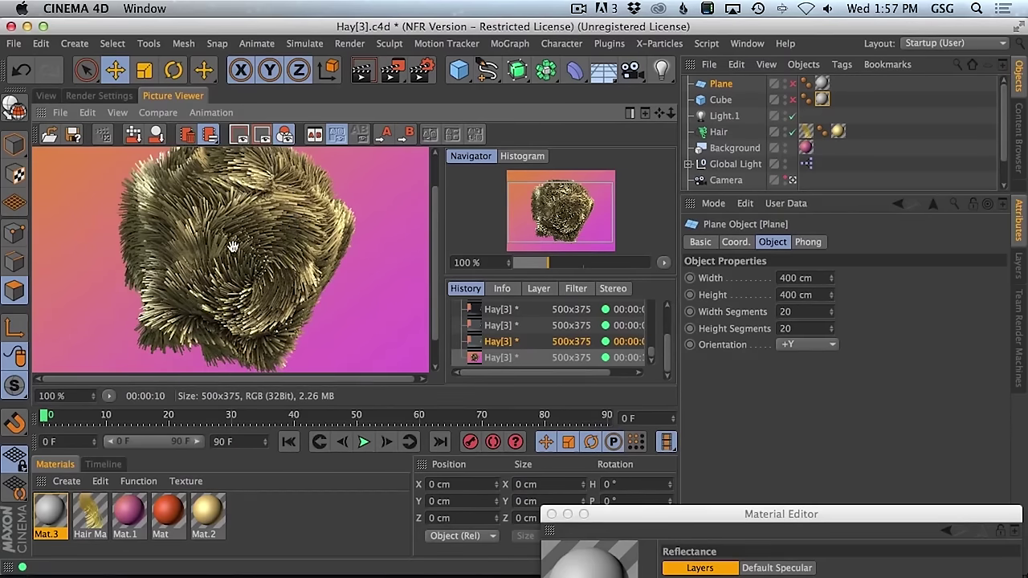
- Switch to Safari to view the straw bale photo, return to Cinema 4D and compare it with the render and the Hair Mat color
key("super")
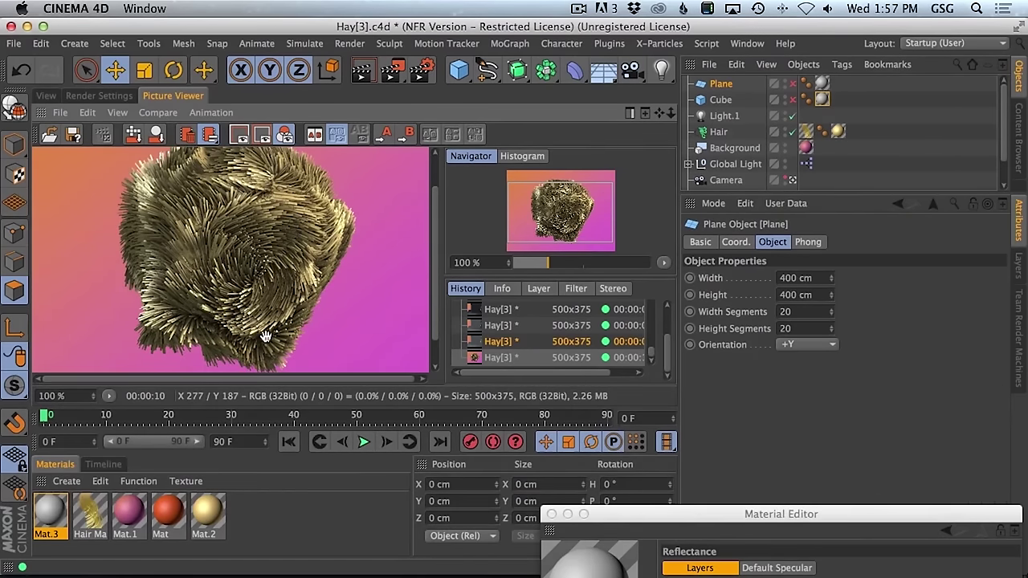
key("super+Tab")
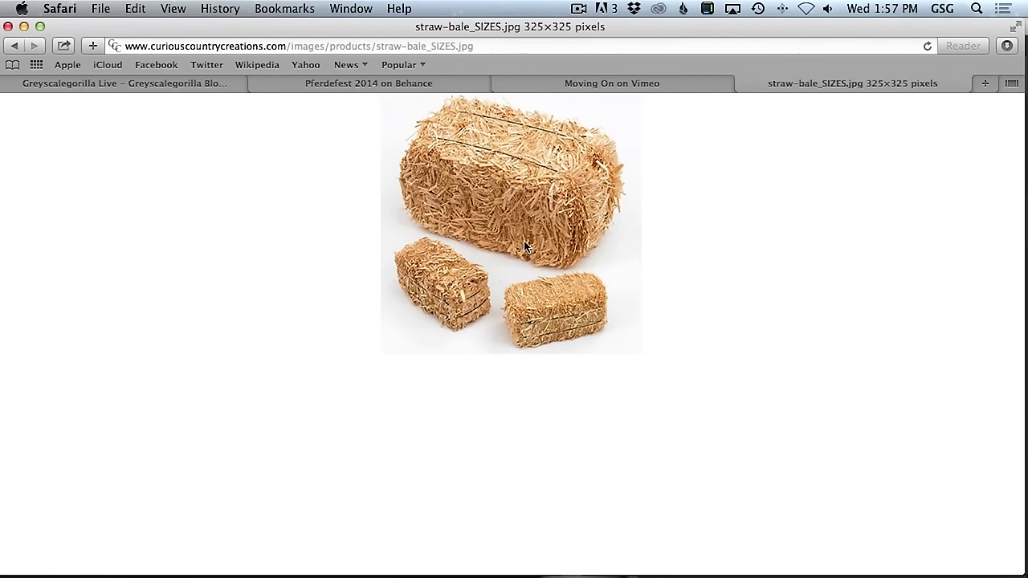
key("super+Tab")
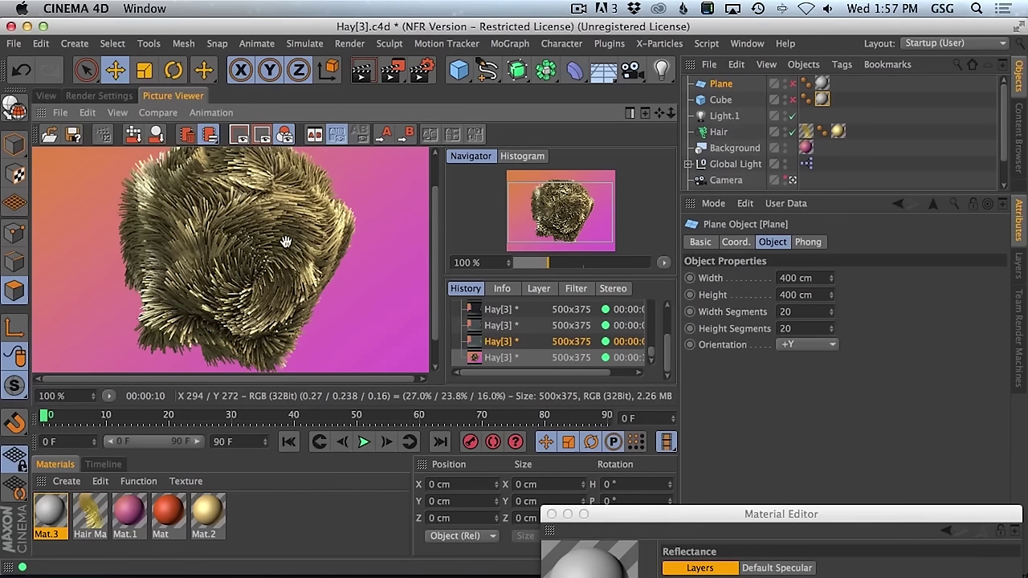
left_click(86, 518)
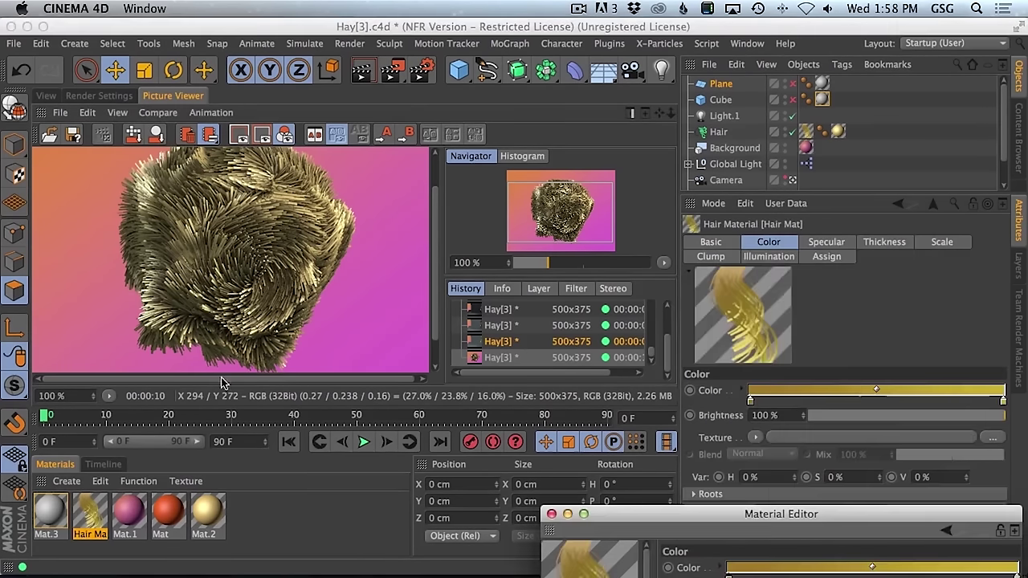
left_click(80, 96)
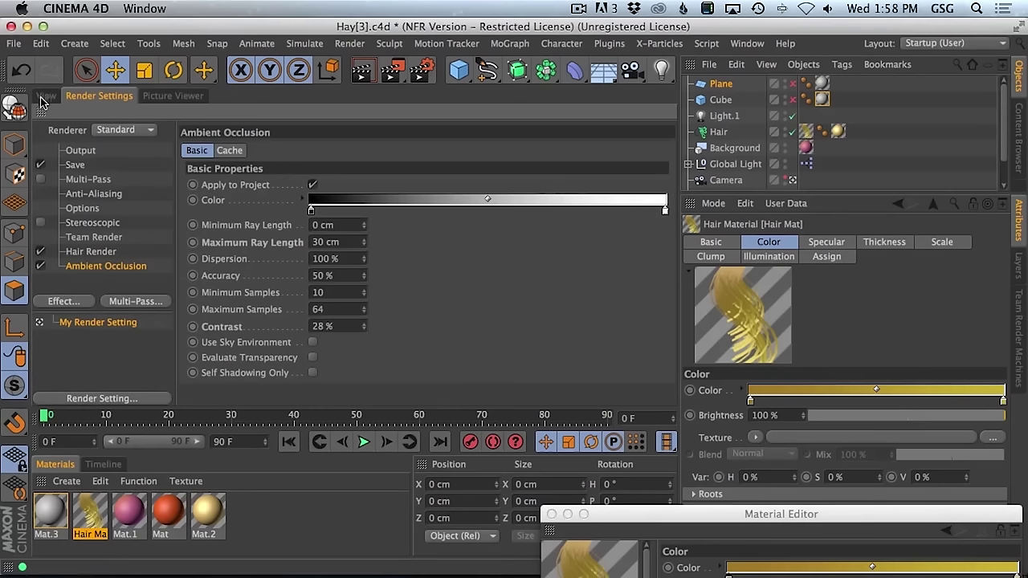
left_click(171, 95)
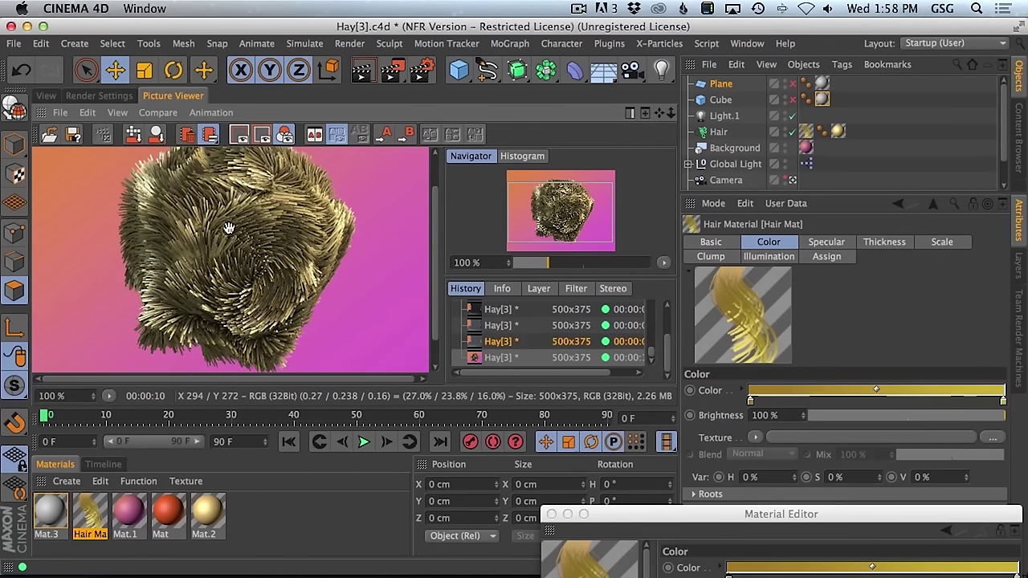
- Change the black end of the Ambient Occlusion color gradient to a dark warm brown
left_click(110, 96)
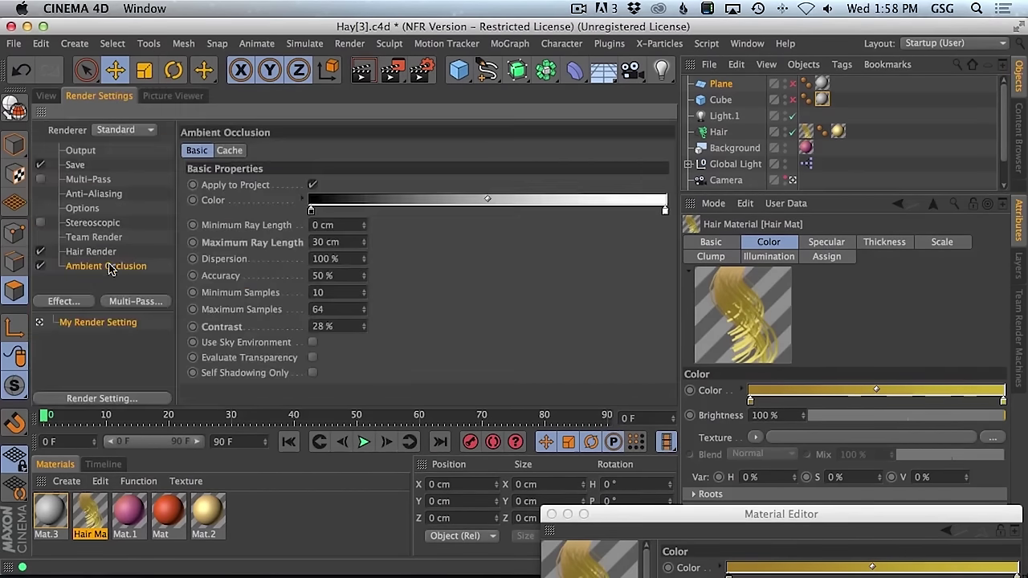
double_click(311, 211)
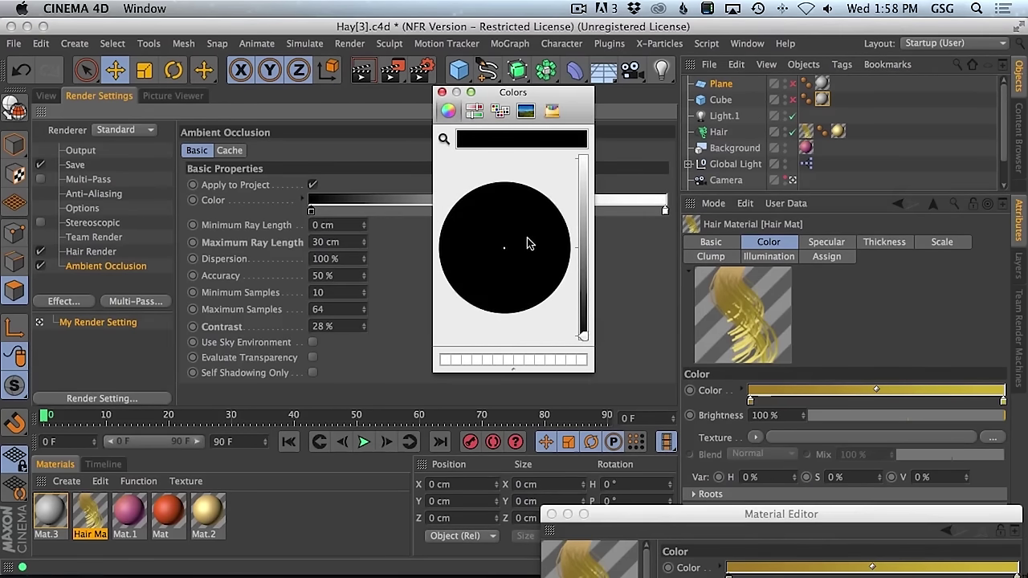
left_click_drag(582, 285, 583, 247)
left_click_drag(509, 223, 534, 220)
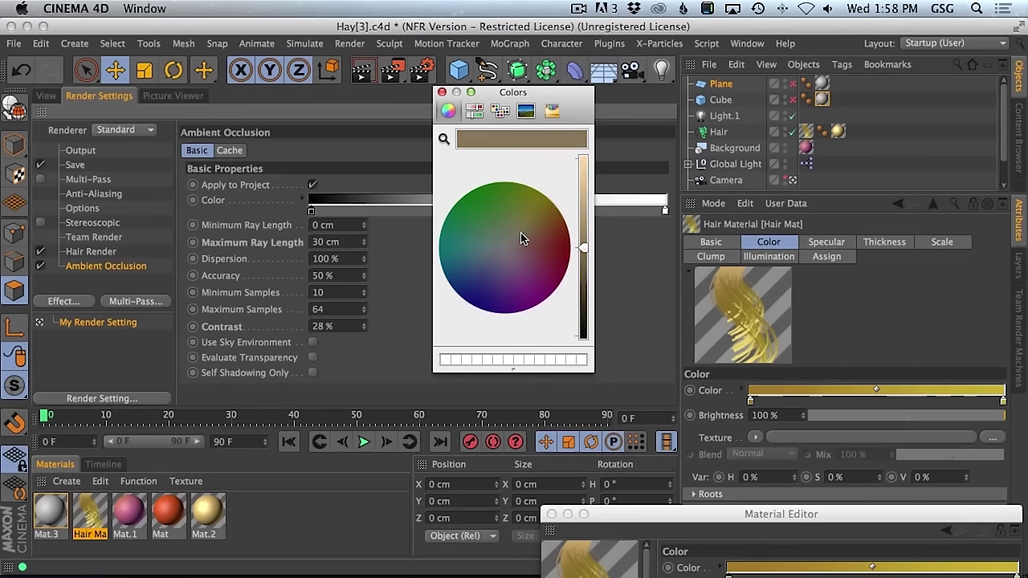
left_click_drag(583, 272, 583, 292)
left_click(442, 93)
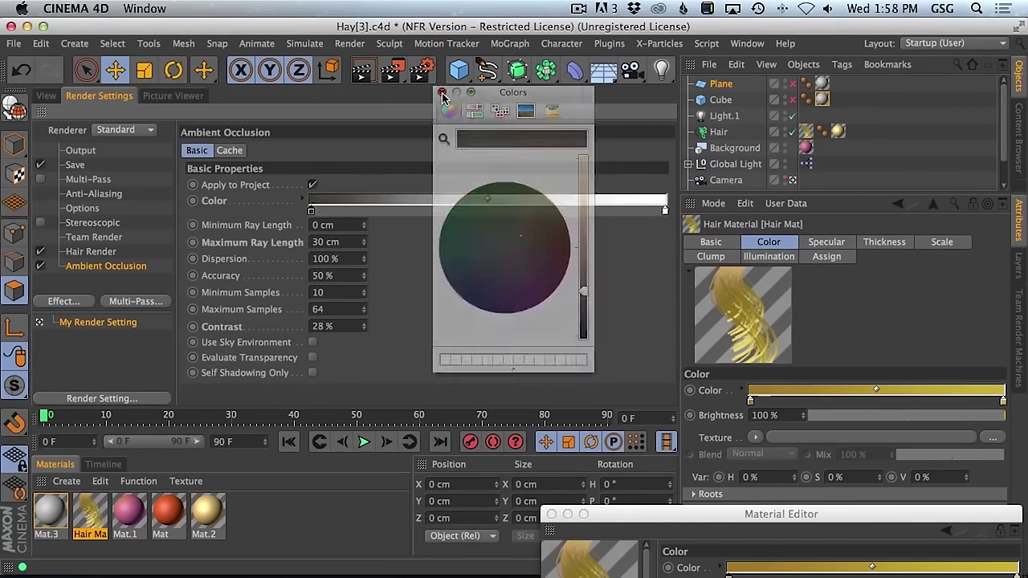
- Render the hair ball with the dark warm brown ambient occlusion and compare it with the previous render
key("shift+super+r")
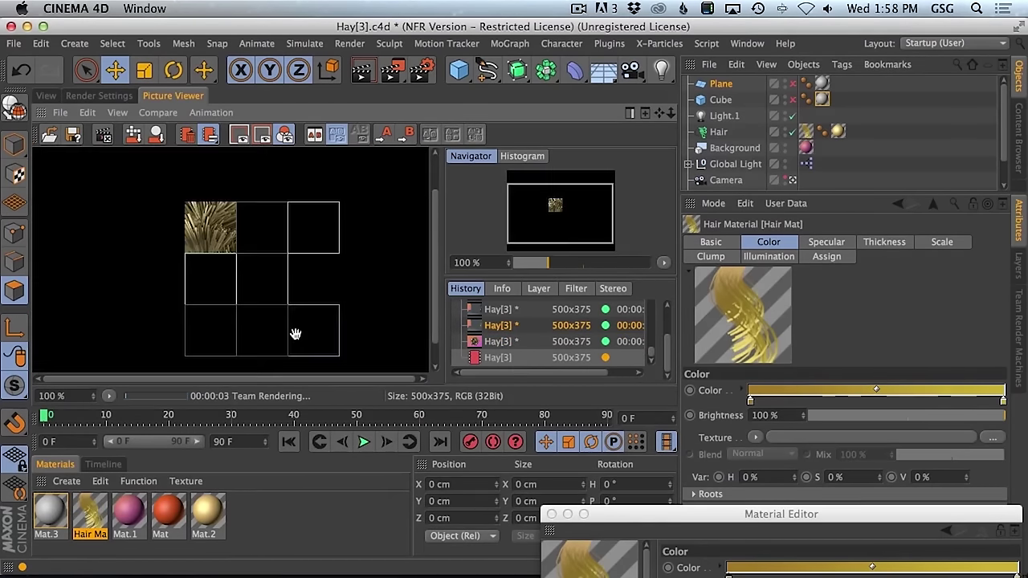
left_click(498, 341)
left_click(498, 358)
left_click(498, 341)
left_click(497, 356)
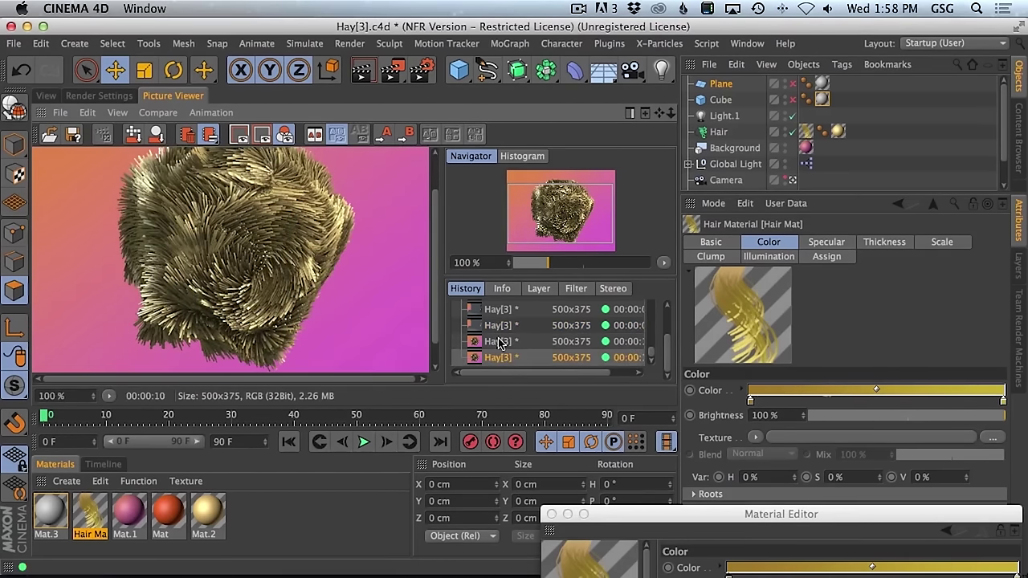
left_click(498, 341)
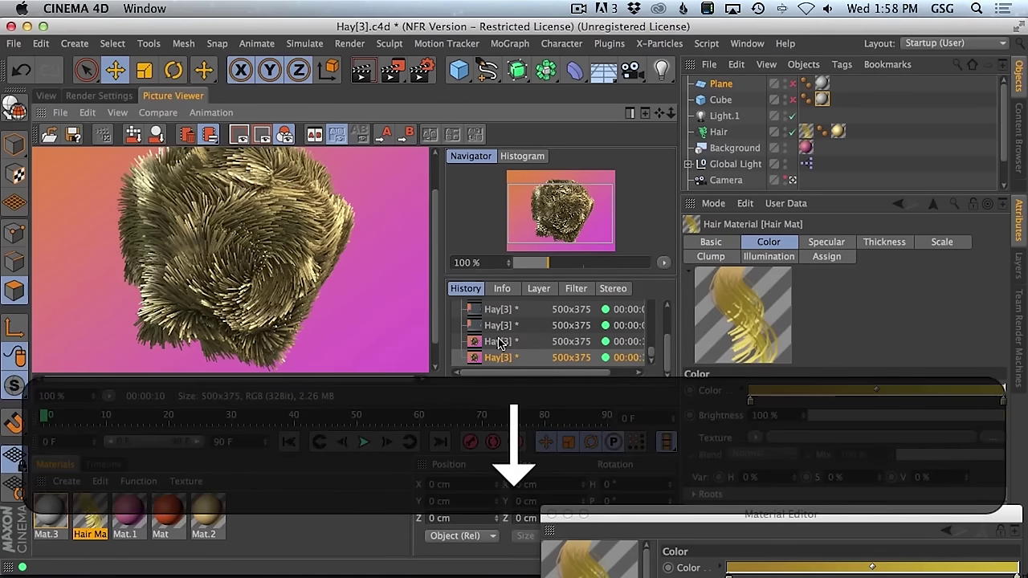
key("Down")
key("Up")
key("Down")
- Change the dark end of the Ambient Occlusion color gradient to a lighter, more saturated golden brown and render the hair ball
left_click(96, 97)
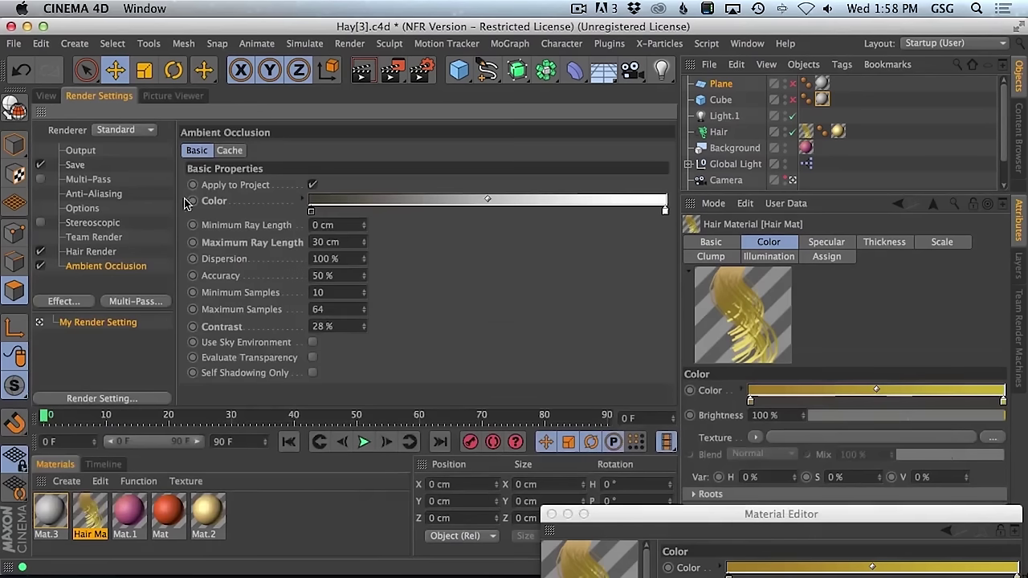
double_click(310, 211)
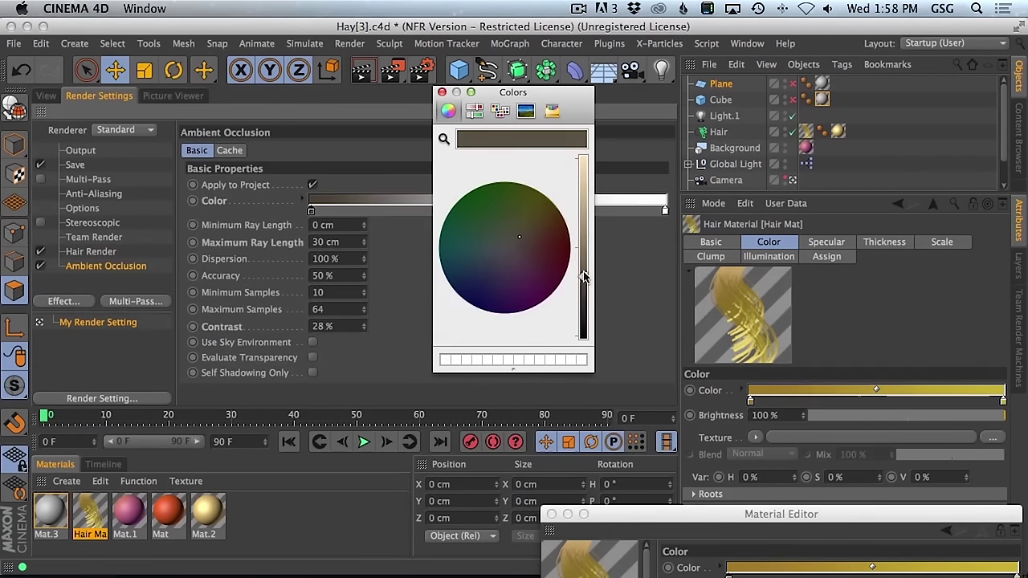
left_click_drag(585, 277, 585, 262)
left_click(526, 234)
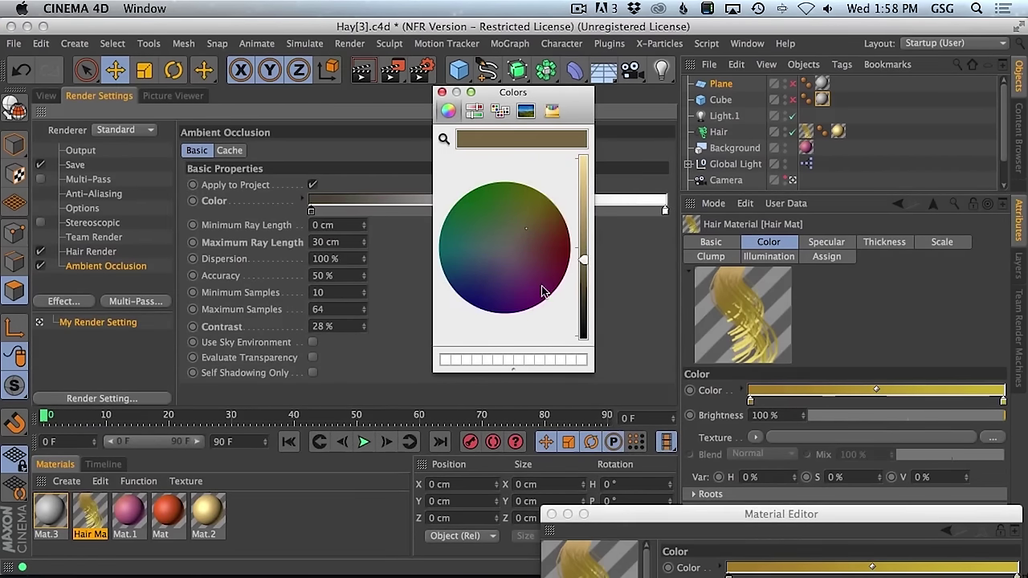
left_click(442, 93)
key("shift+super+r")
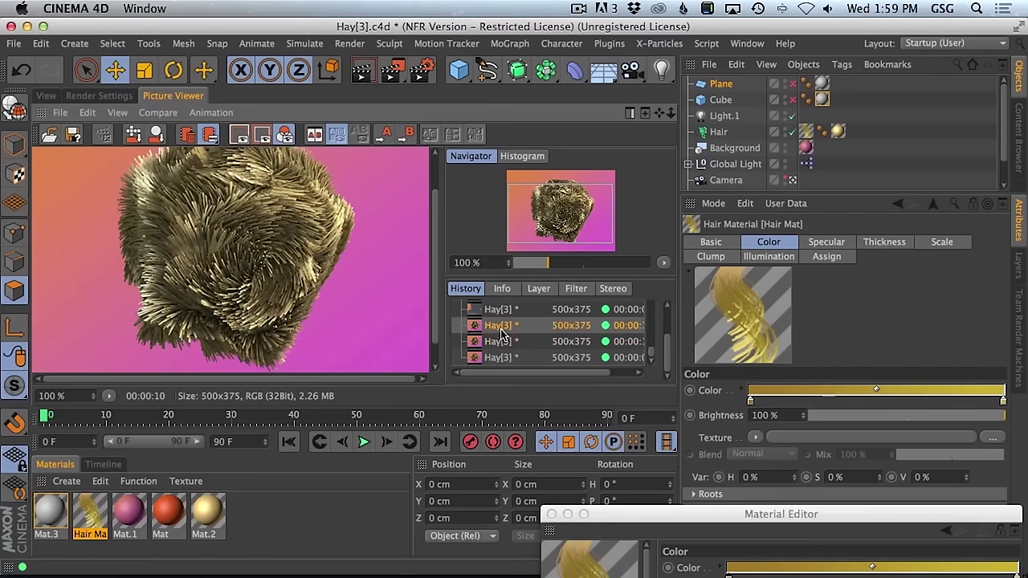
- Compare the newest hair render with the earlier versions in the render history
left_click(498, 358)
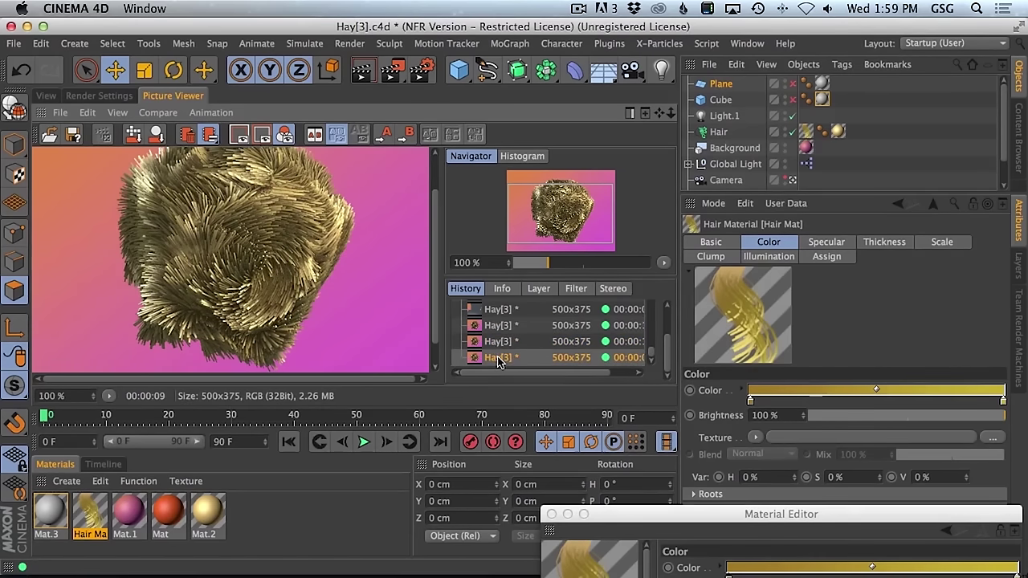
left_click(498, 341)
left_click(497, 357)
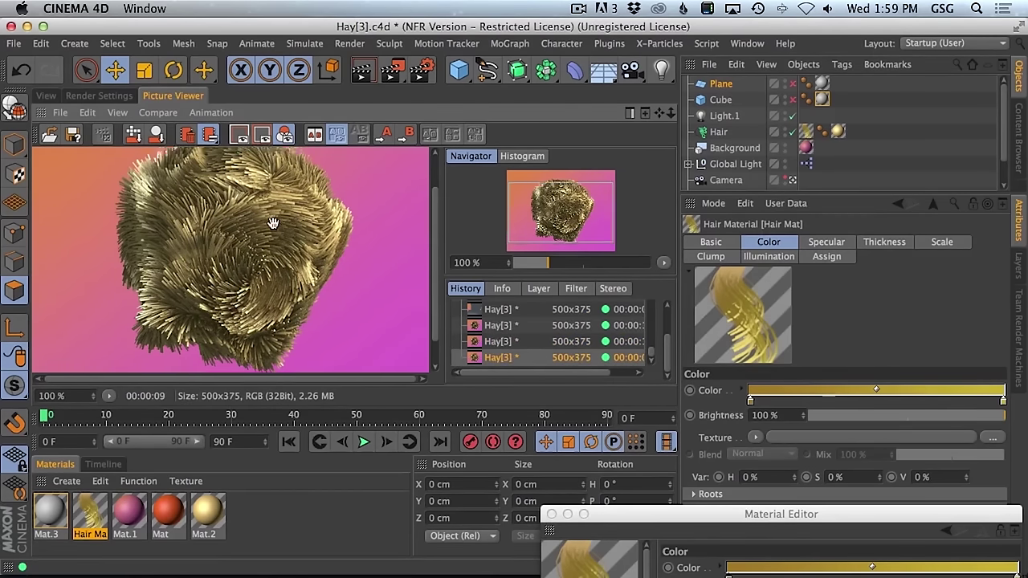
left_click(500, 341)
left_click(499, 357)
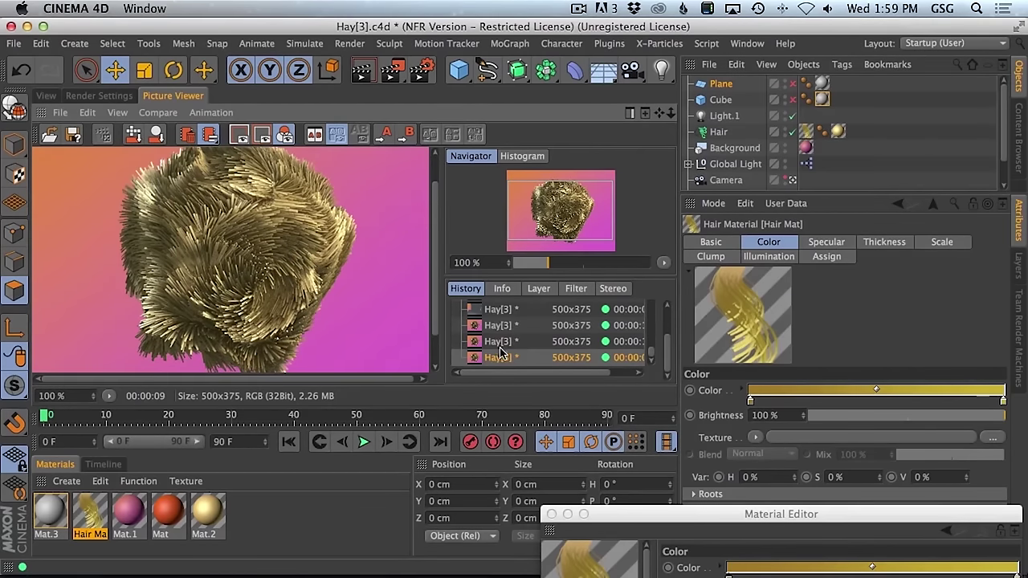
left_click(500, 330)
left_click(498, 356)
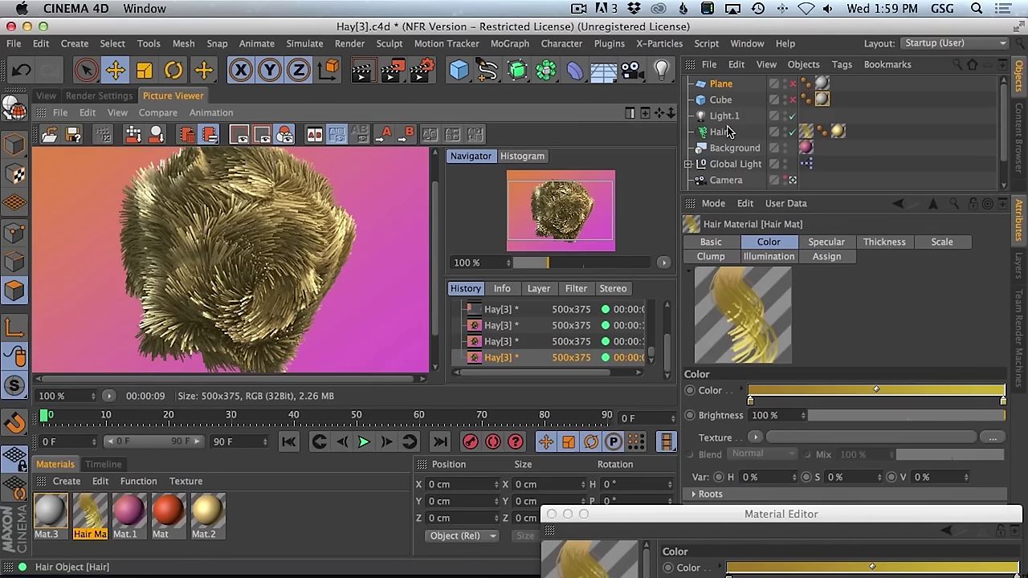
- Set the Global Light's Brightness to 69% and render the hair ball
left_click(733, 163)
left_click_drag(855, 393, 853, 396)
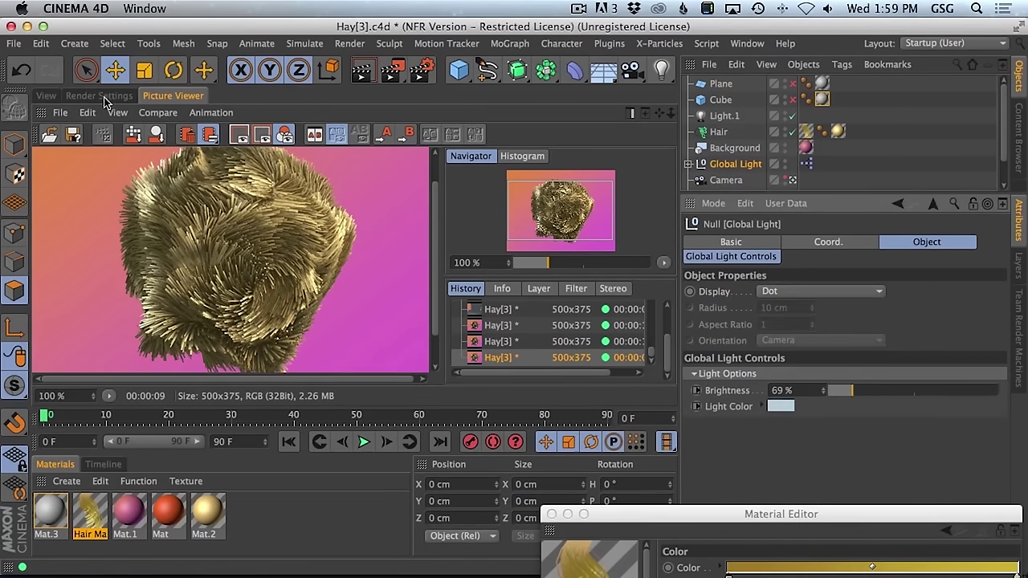
key("shift+super+r")
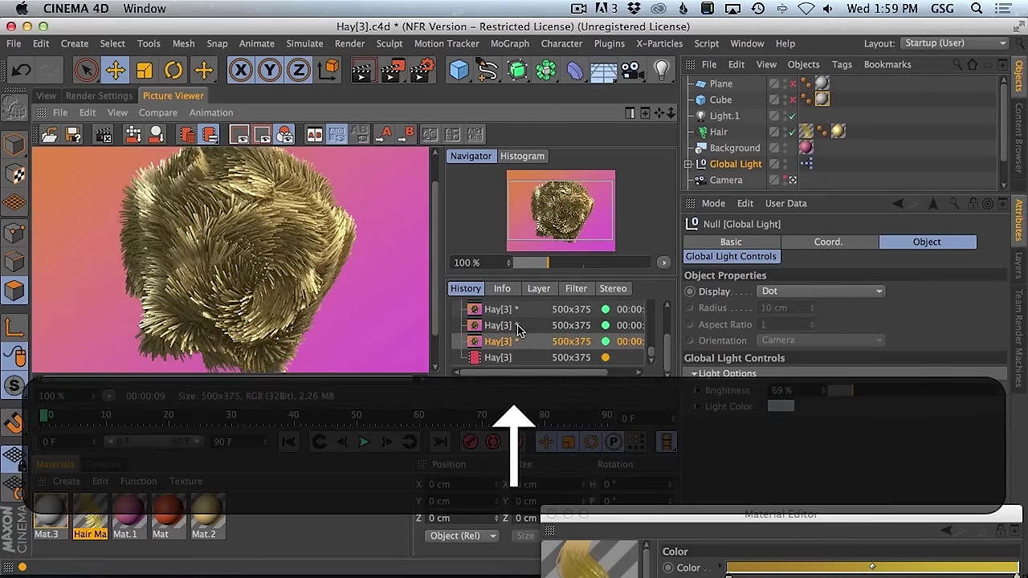
- Compare the renders before and after the Global Light change, checking the brightness and shading of the hair
key("Up")
key("Down")
key("Up")
key("Down")
key("Up")
key("Down")
key("Up")
key("Down")
key("Up")
key("Down")
key("Up")
key("Down")
left_click_drag(324, 239, 235, 202)
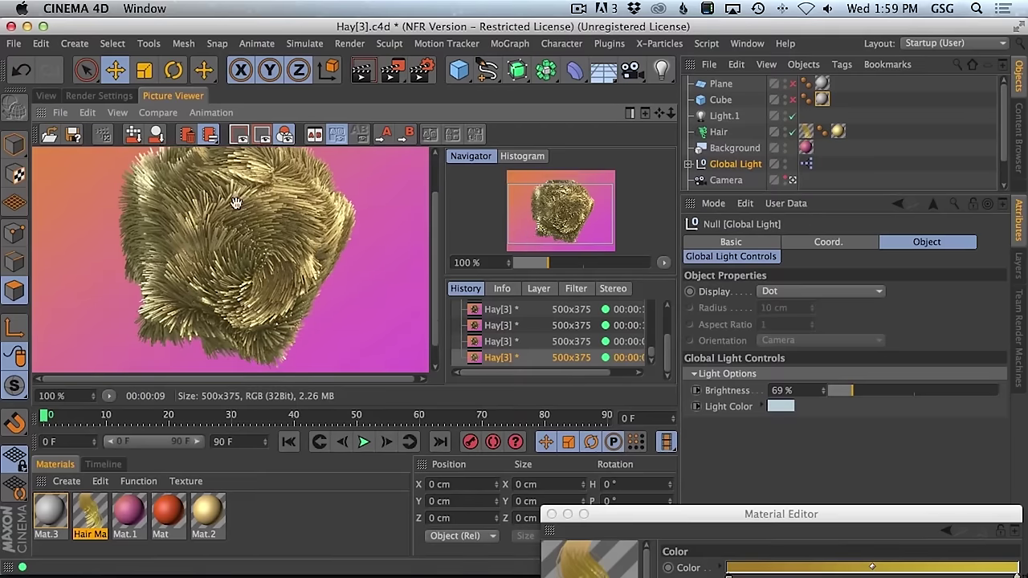
- Select Light.1 in the scene view, look at the hair ball from outside the Camera and set the display to Gouraud Shading
left_click(45, 95)
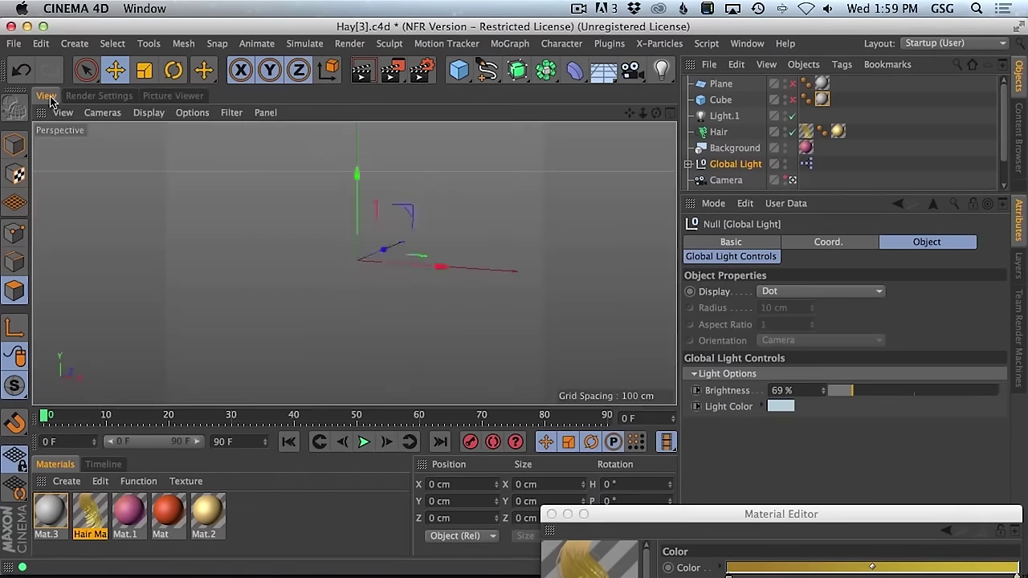
left_click(721, 118)
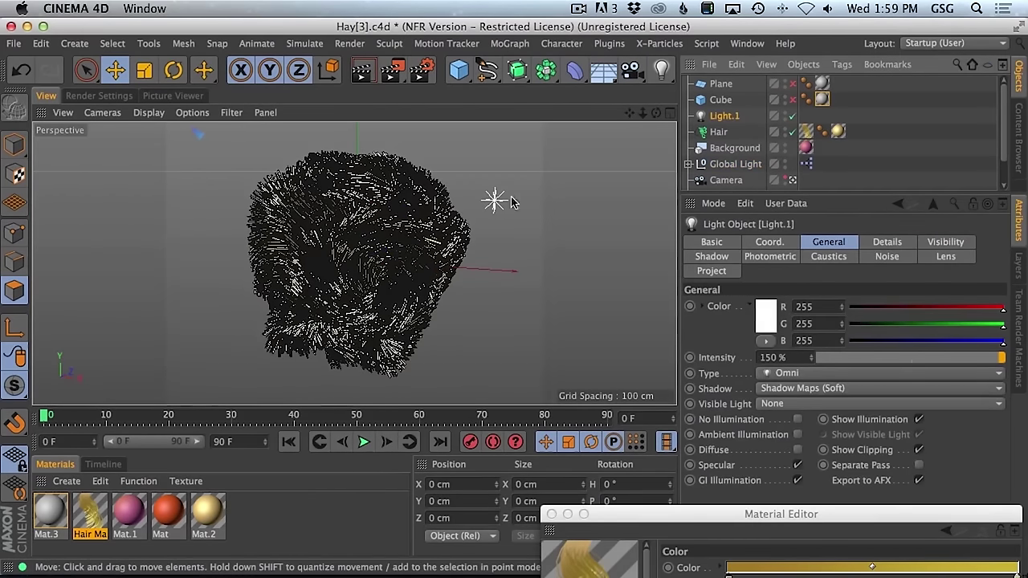
left_click_drag(469, 195, 533, 232, "alt")
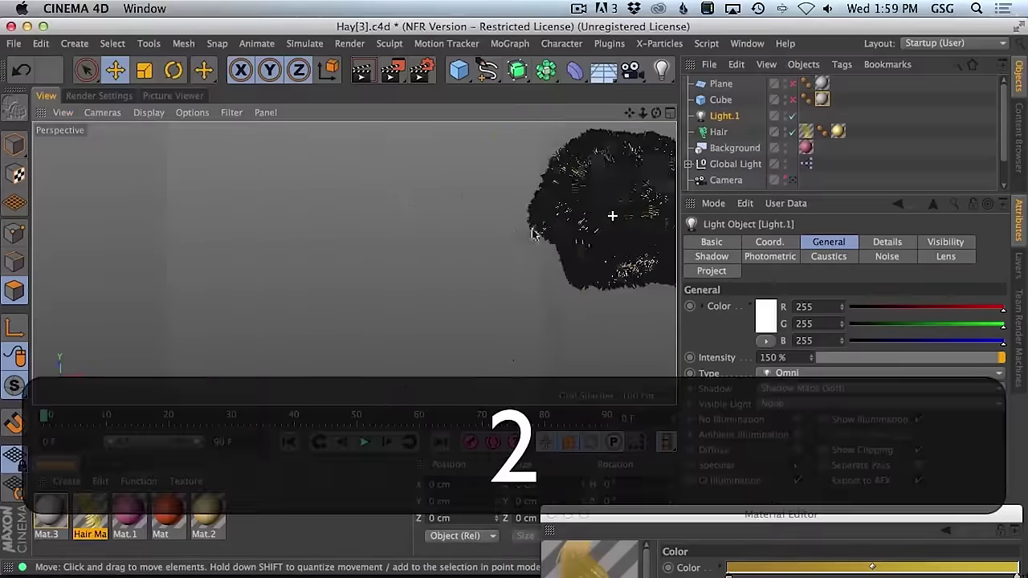
left_click_drag(613, 227, 149, 246, "alt")
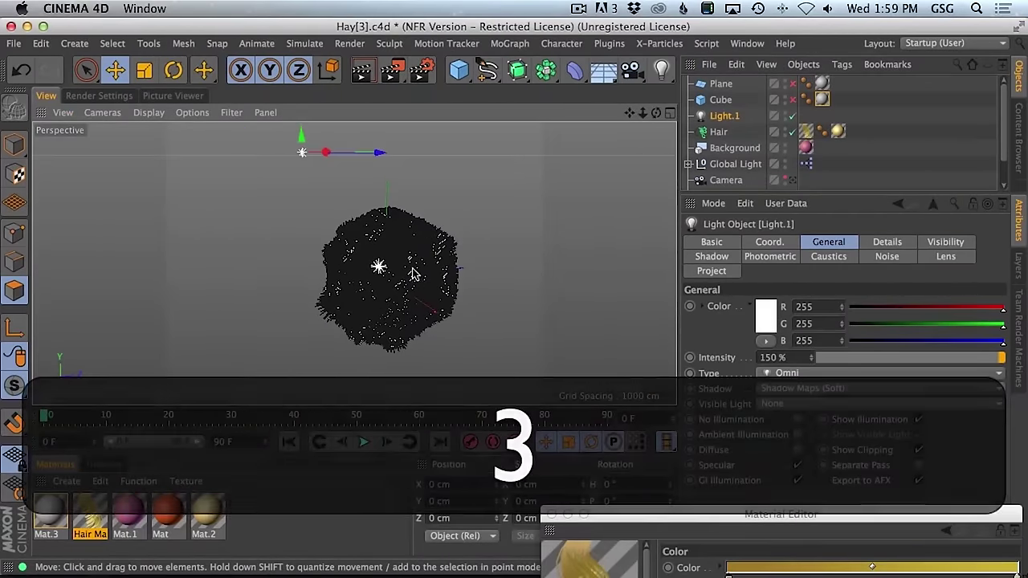
left_click(151, 114)
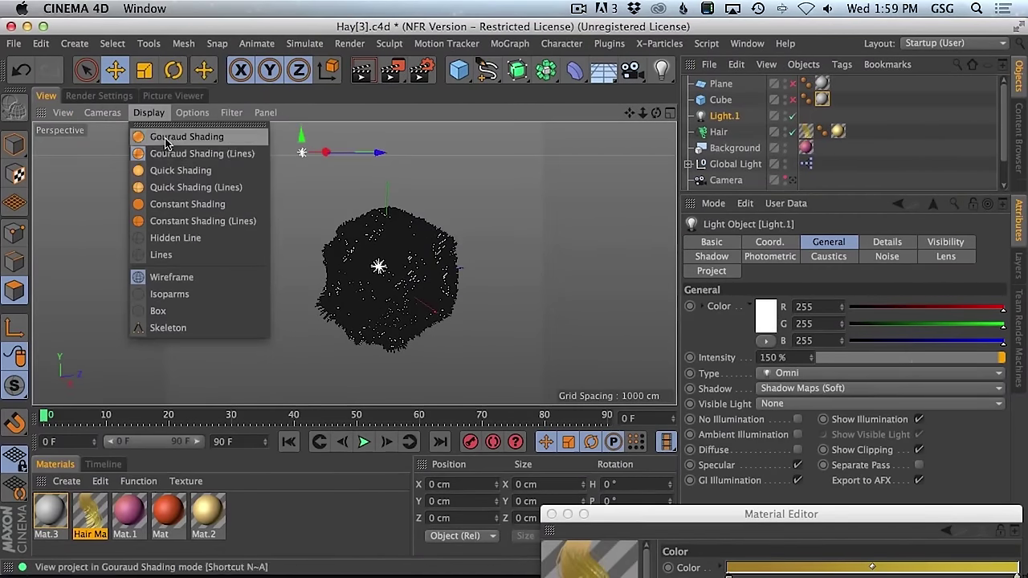
left_click(174, 133)
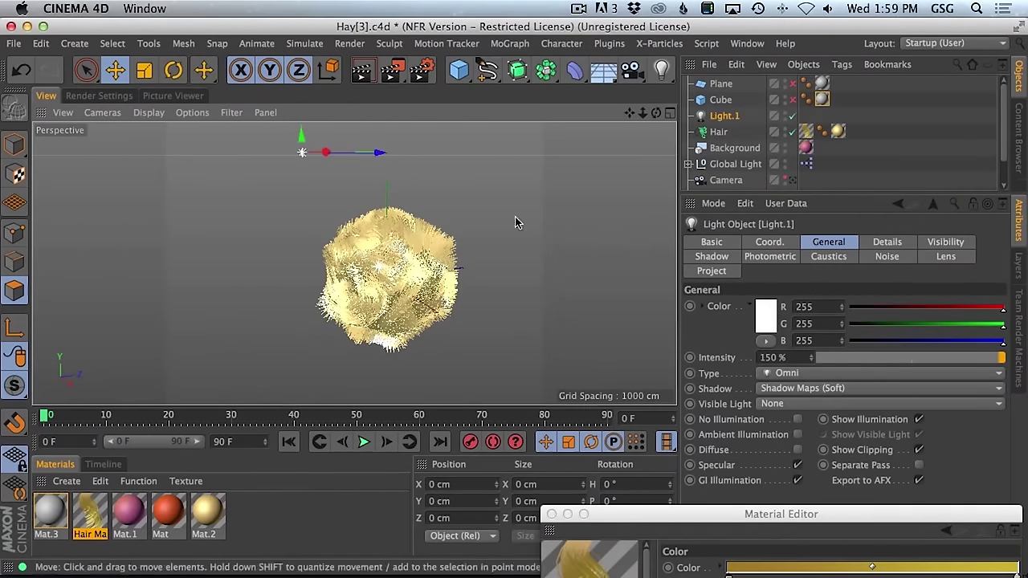
- Lower Light.1 along its vertical axis and, back in the Camera's view, set its Intensity to 121%
left_click_drag(299, 136, 318, 189)
left_click(792, 180)
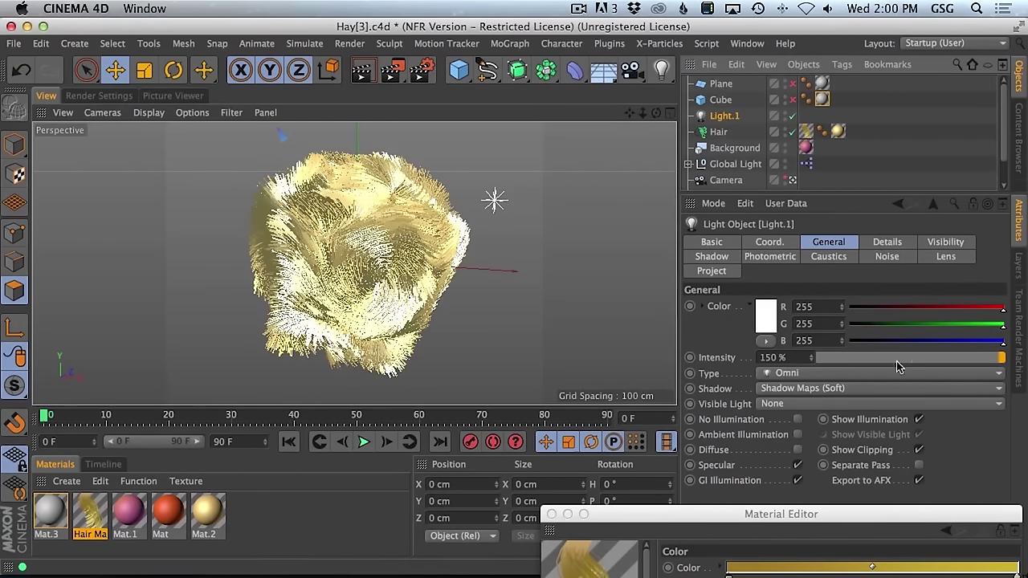
left_click_drag(996, 362, 1021, 363)
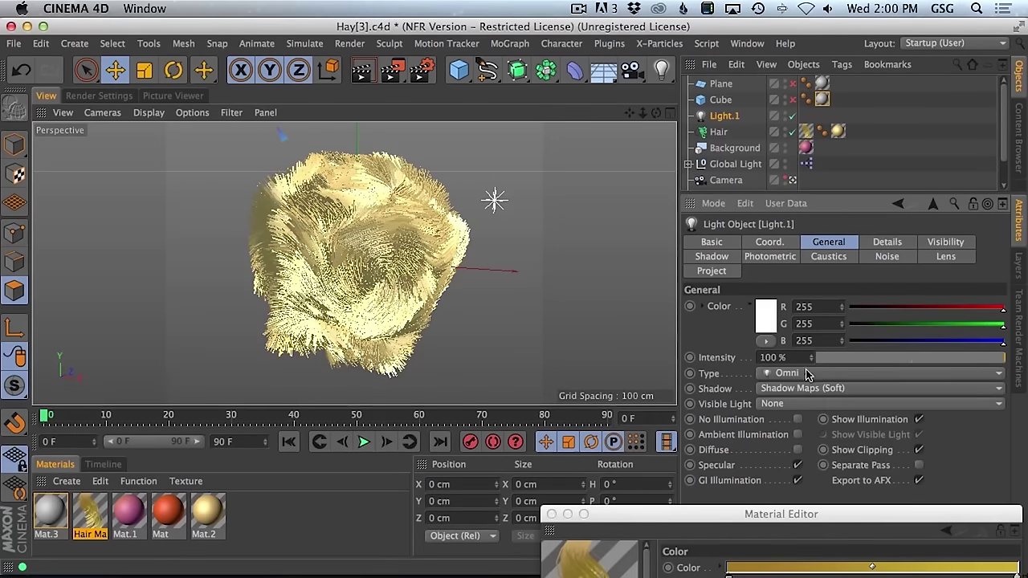
left_click_drag(814, 363, 825, 341)
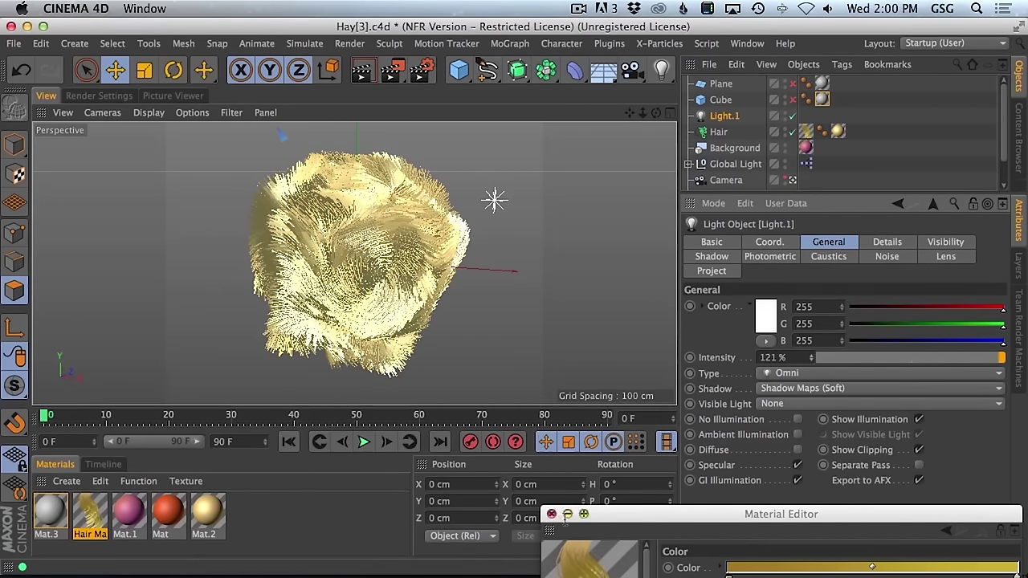
- Try the Twist effect on the Hair Mat, inspect the strands up close and turn Twist off
left_click_drag(610, 515, 558, 54)
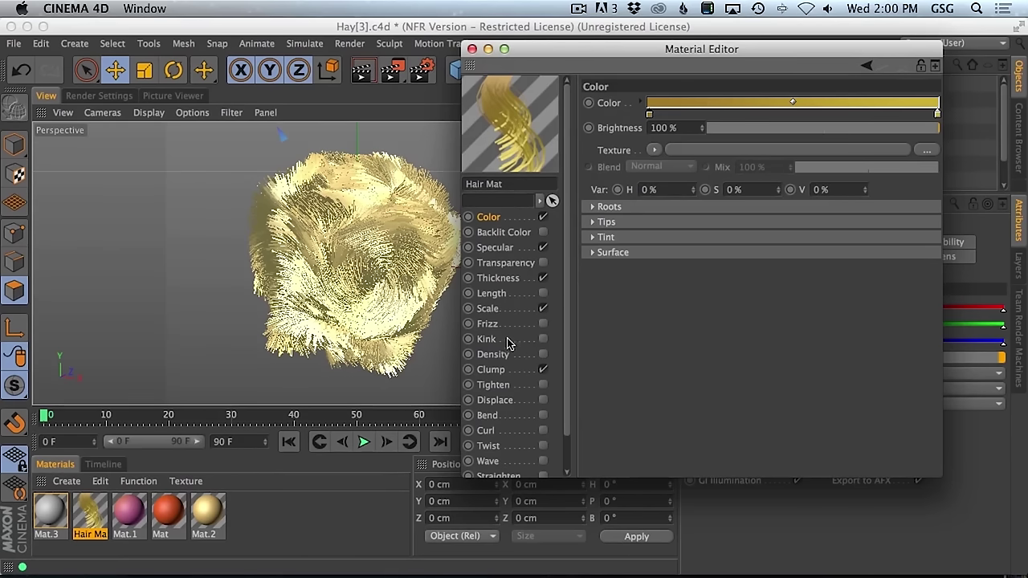
left_click(506, 417)
left_click(499, 447)
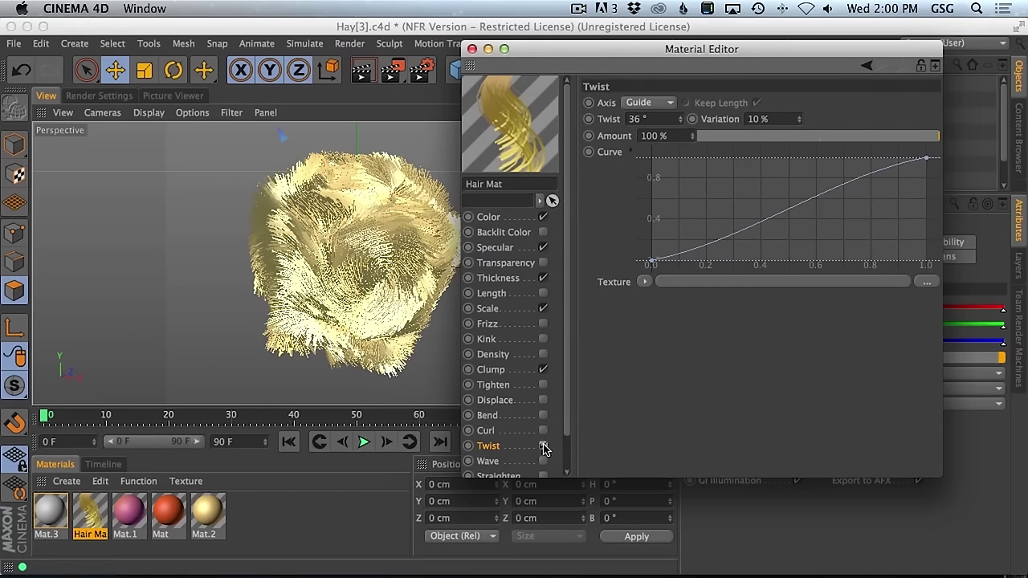
left_click(543, 446)
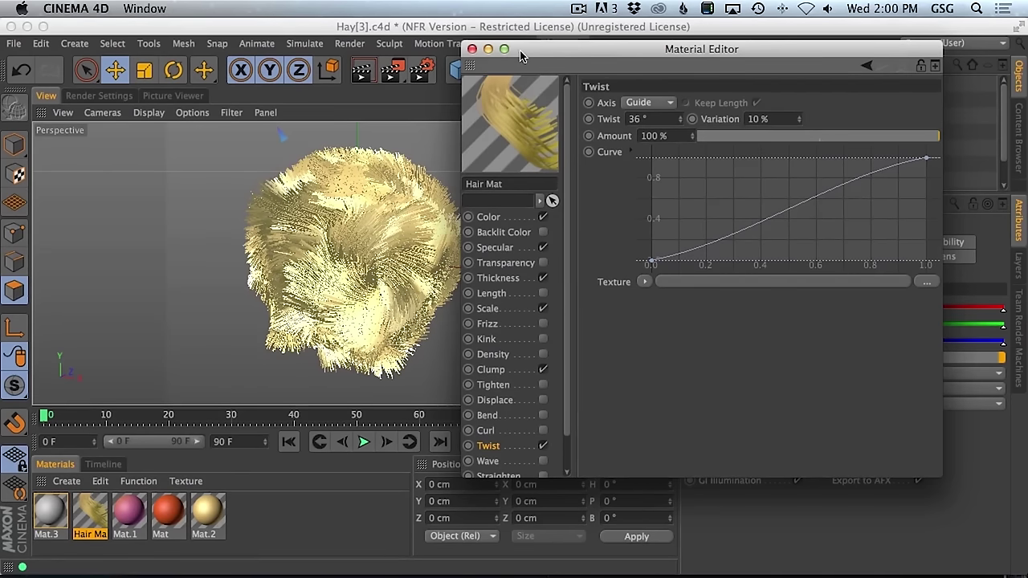
left_click_drag(520, 56, 721, 378)
left_click_drag(482, 257, 603, 237)
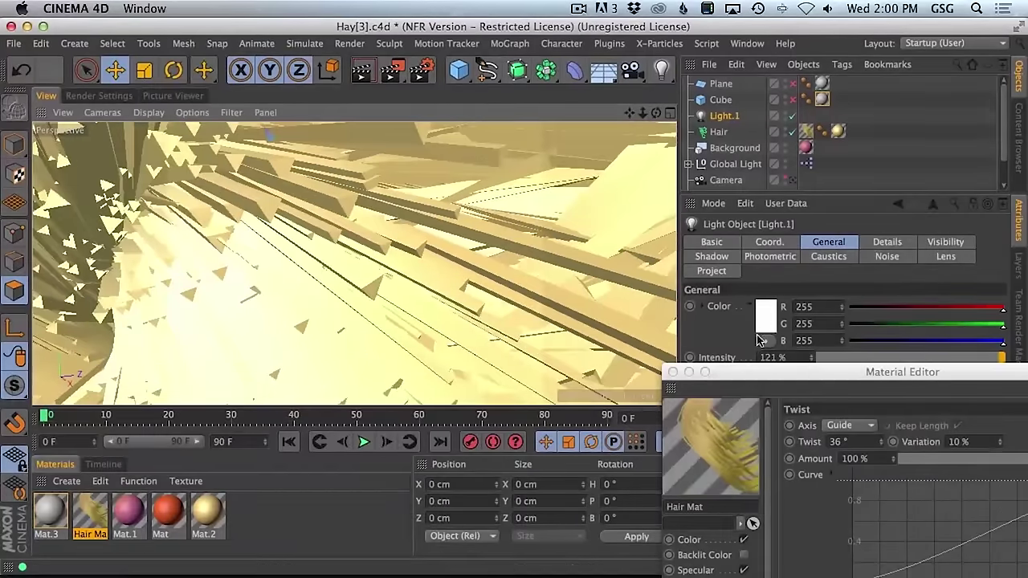
left_click_drag(742, 371, 707, 82)
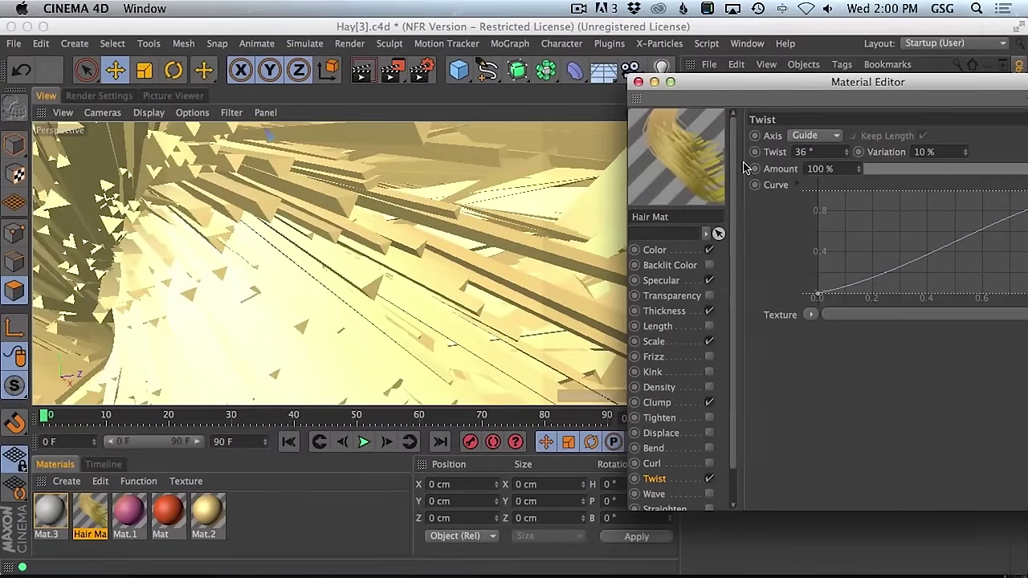
left_click(709, 479)
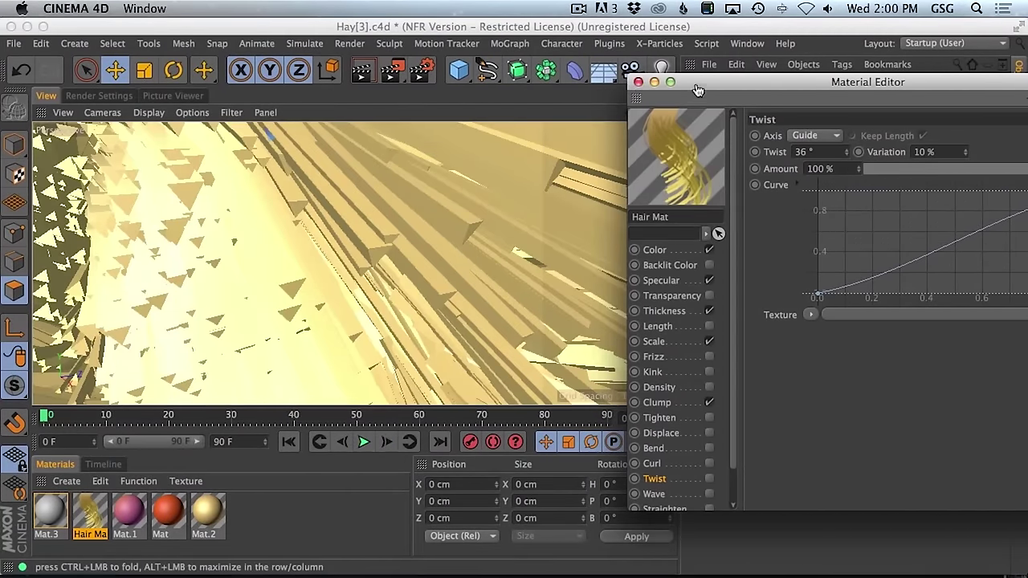
- Close the Material Editor and examine the selected Hair object's strands up close through the scene Camera
left_click_drag(699, 86, 688, 158)
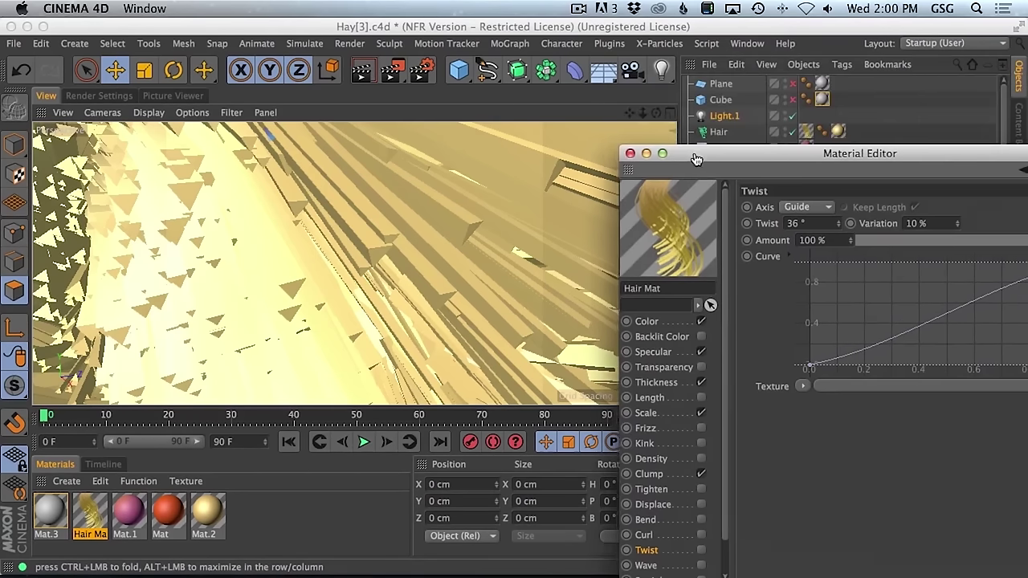
left_click(628, 153)
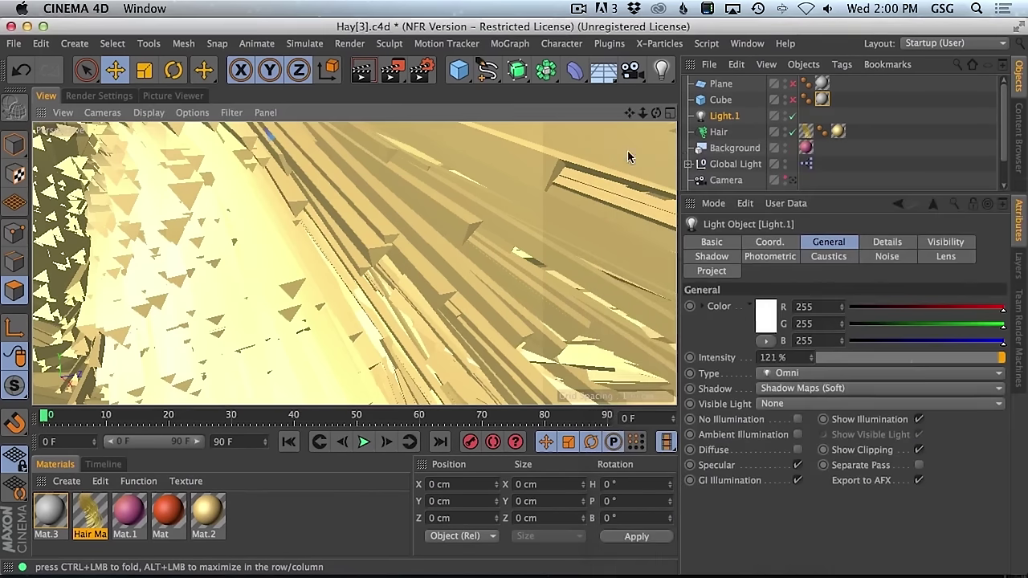
left_click(718, 133)
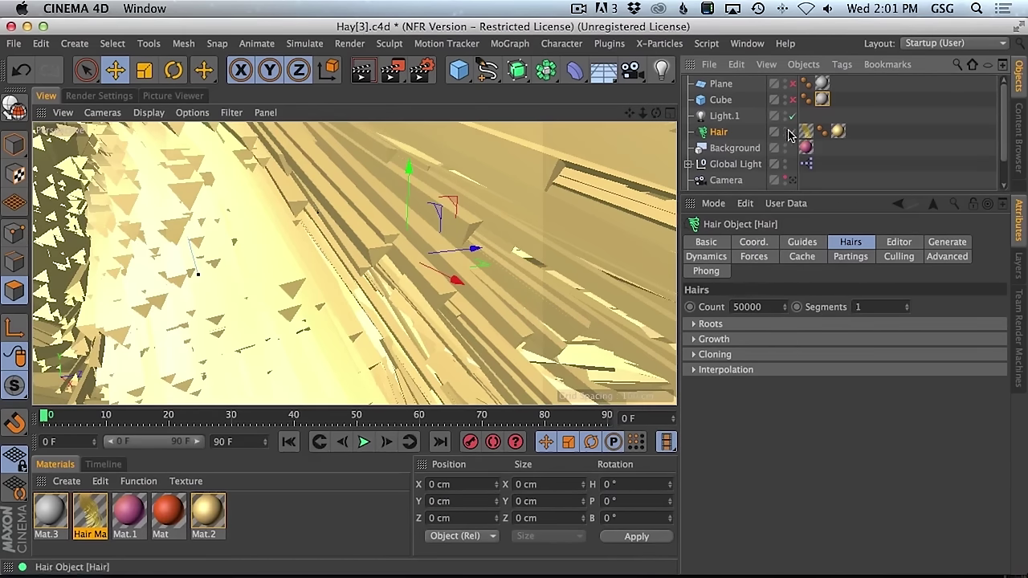
left_click(792, 180)
mouse_move(373, 255)
left_mouse_down("alt")
mouse_move(361, 272)
mouse_move(363, 261)
left_mouse_up("alt")
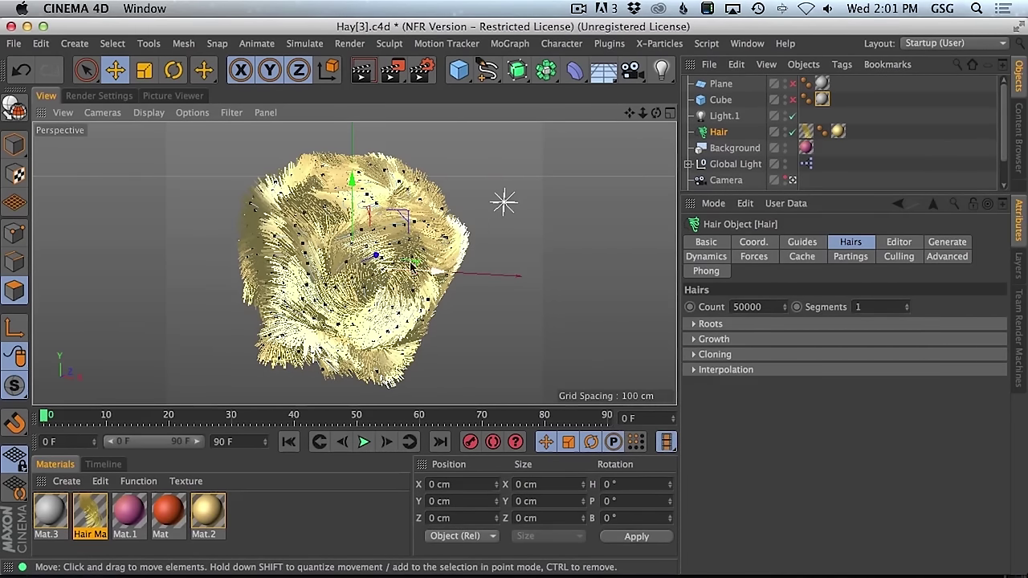
left_click_drag(405, 263, 426, 284, "alt")
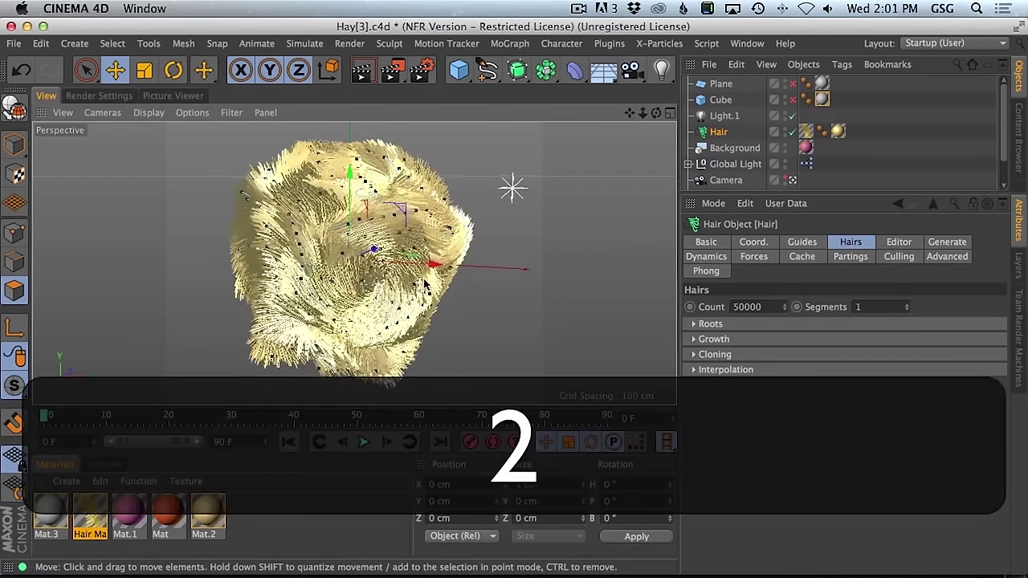
scroll(529, 191, "up", 10)
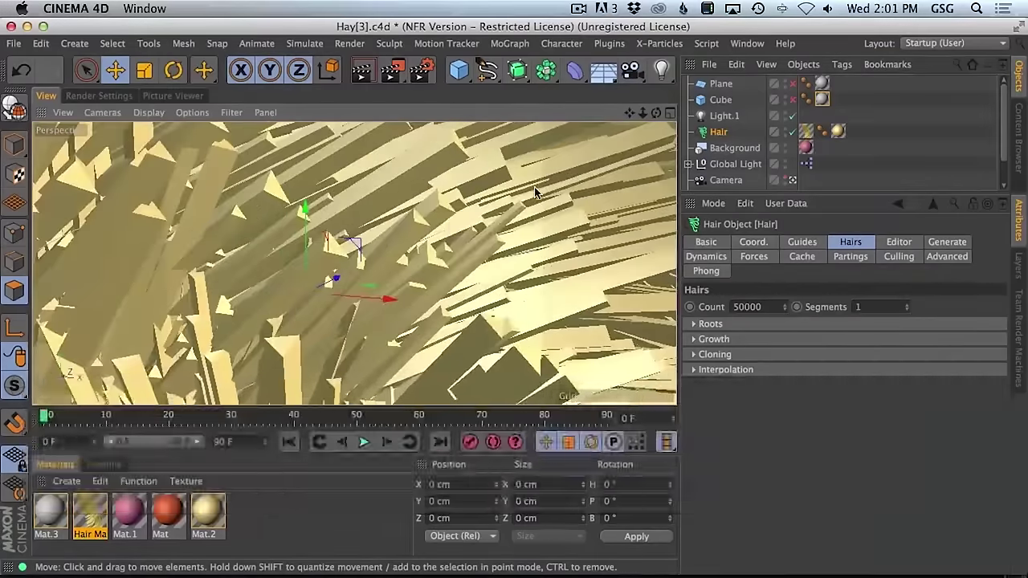
- Examine the hair strands up close, compare them with the straw bale photo in Safari and render the ball to the Picture Viewer
left_click_drag(535, 193, 308, 196, "alt")
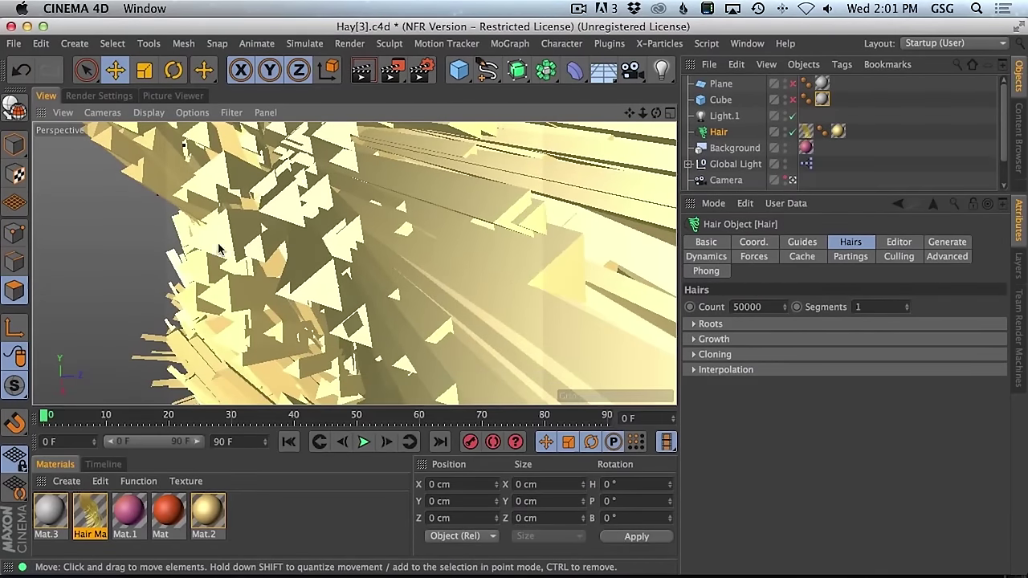
left_click_drag(338, 293, 383, 258, "alt")
key("super+Tab")
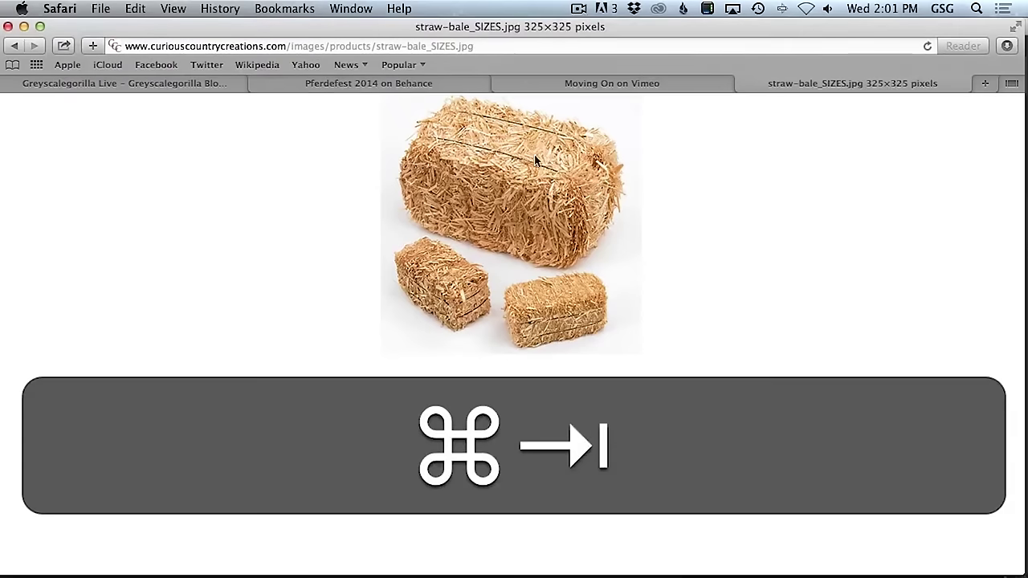
key("super+Tab")
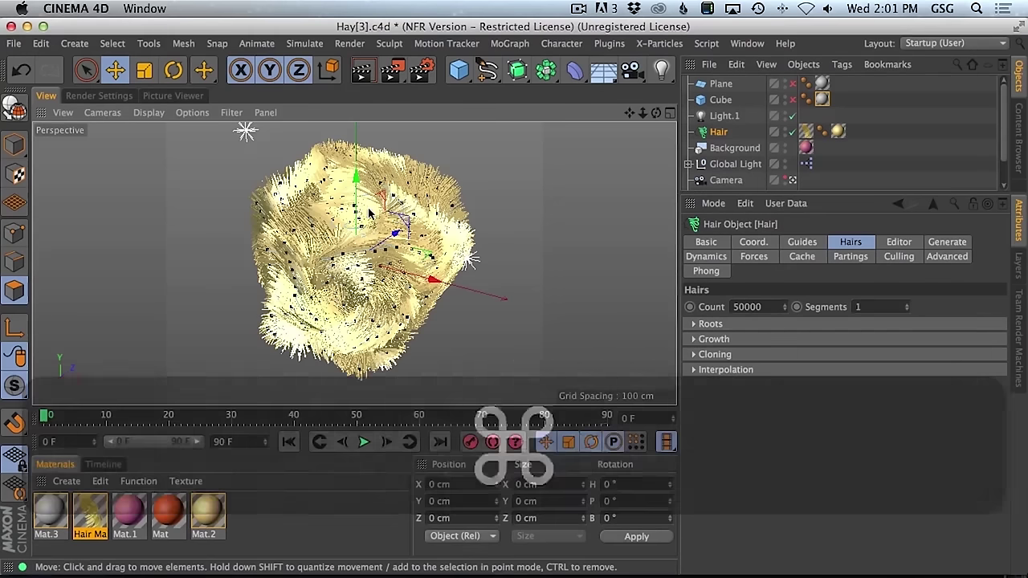
key("shift+super+r")
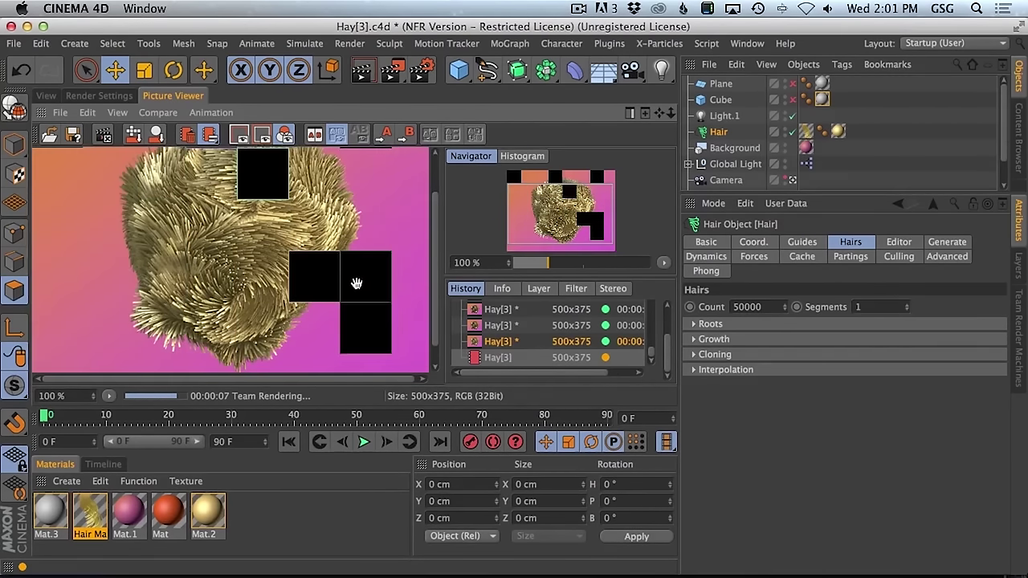
left_click(45, 95)
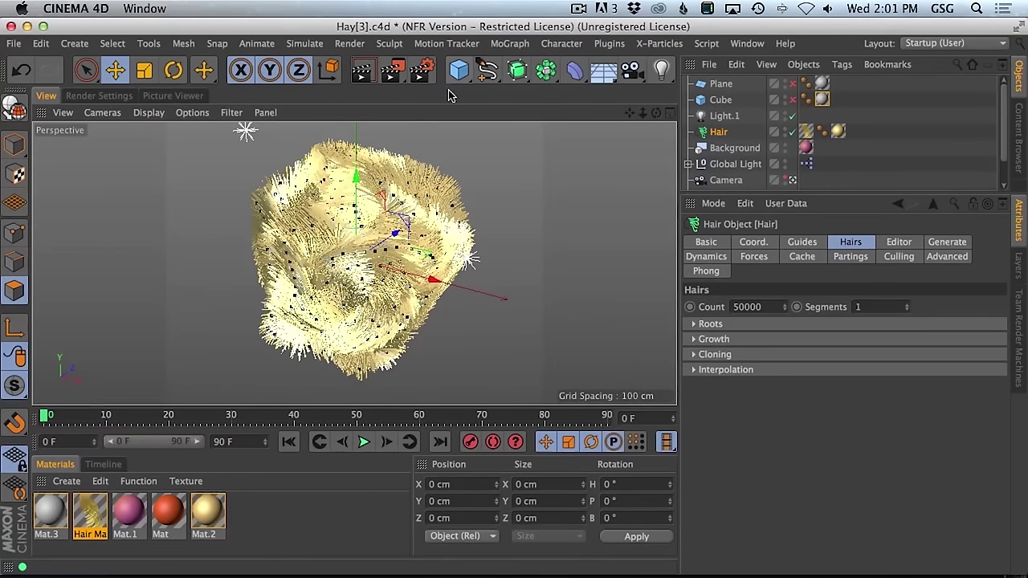
- Duplicate the Platonic polygon object that carries the hair
scroll(723, 173, "down", 2)
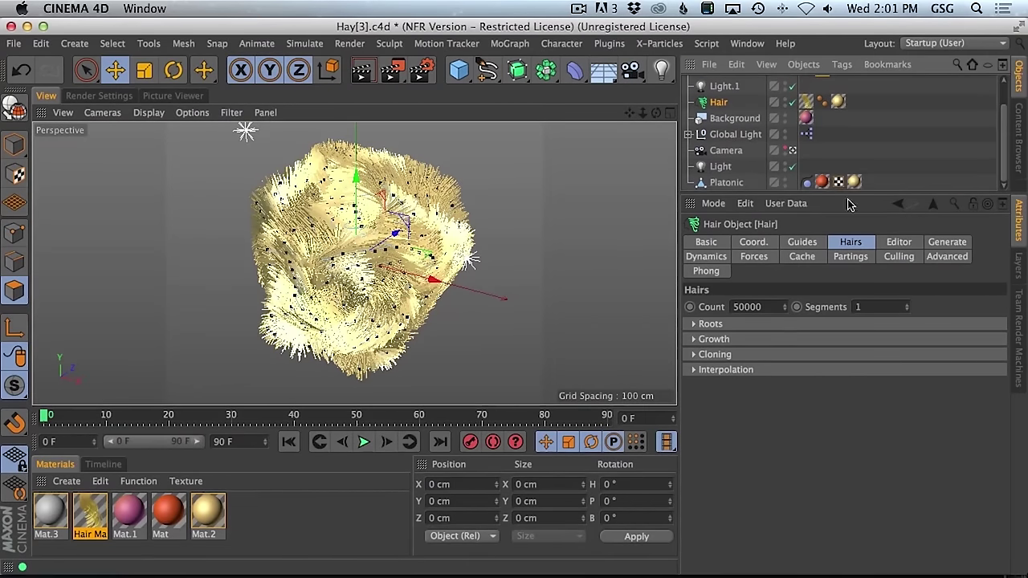
left_click(721, 183)
key("super+v")
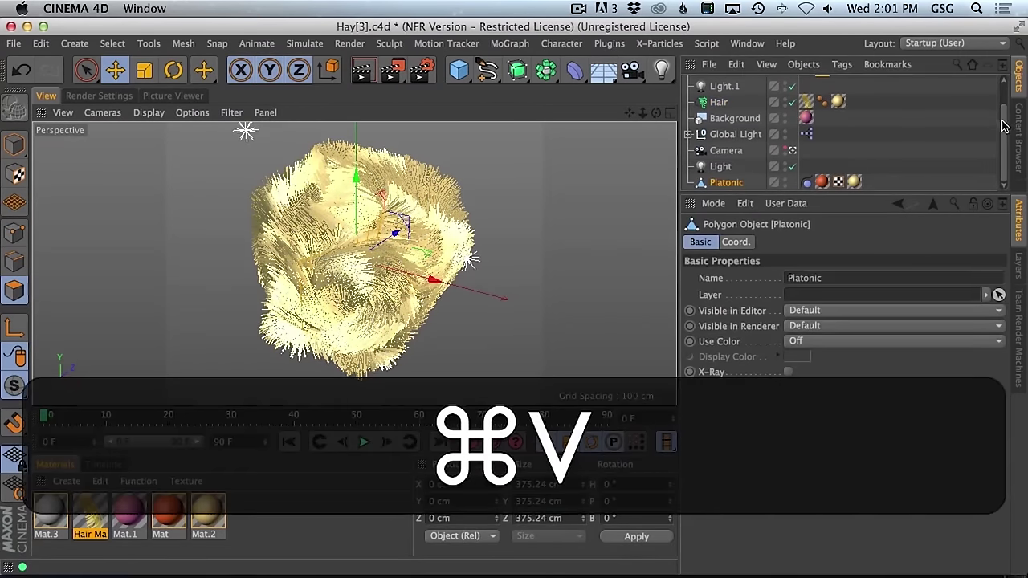
scroll(1003, 122, "up", 2)
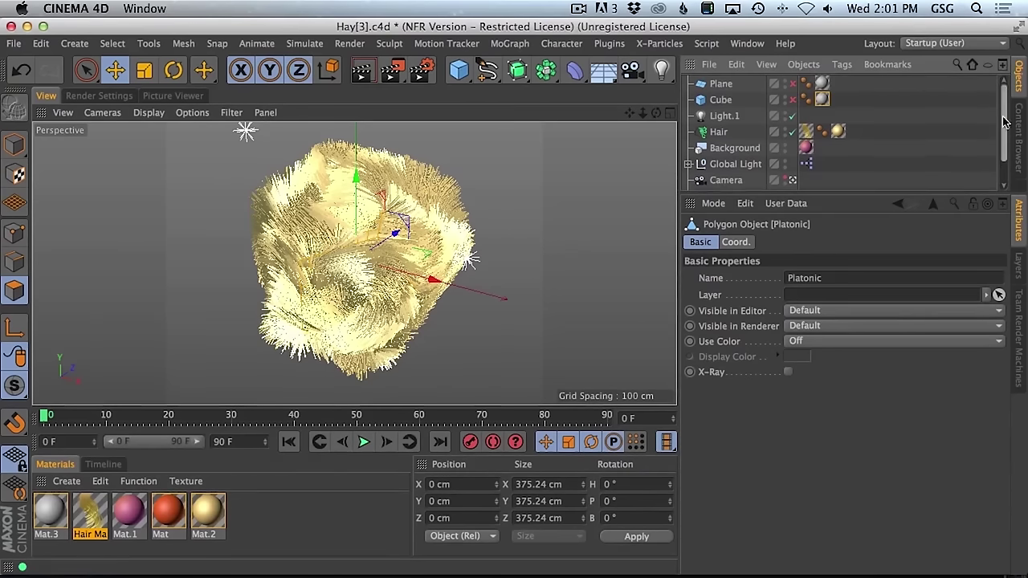
scroll(1003, 113, "down", 2)
key("super+v")
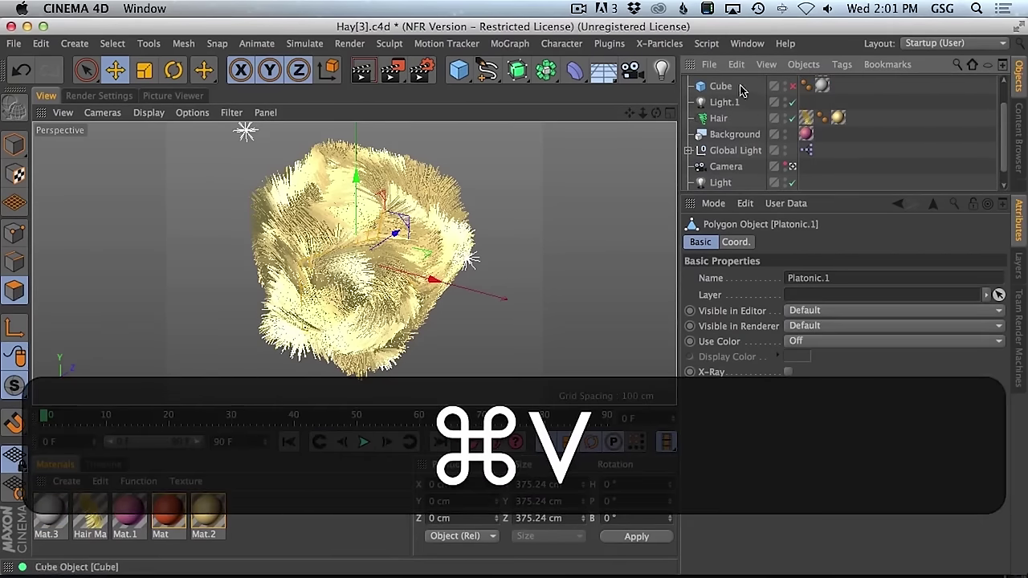
scroll(743, 92, "up", 3)
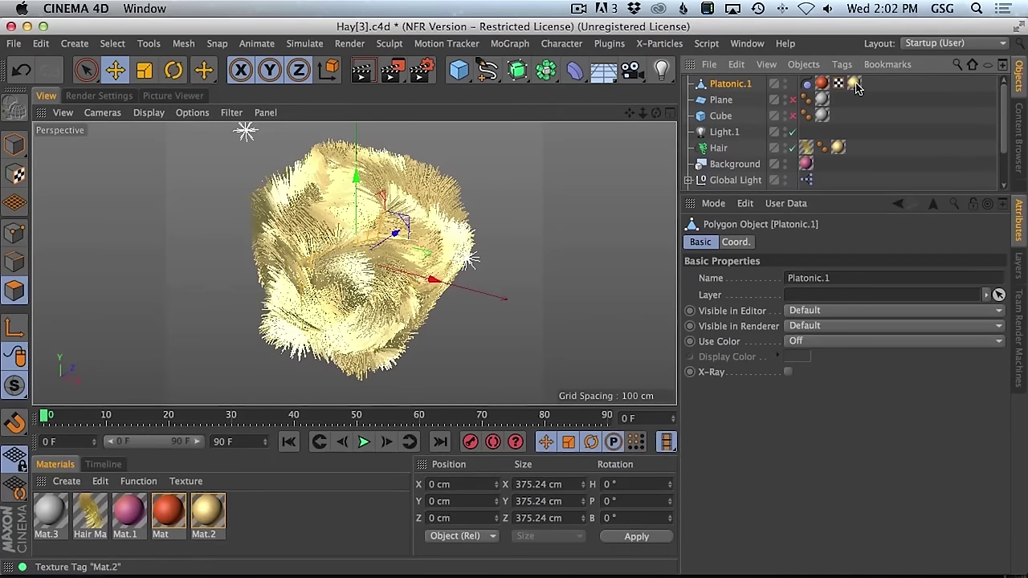
- Delete the Mat.2 and Mat texture tags and the blue sphere tag from the Platonic copy
left_click(853, 84)
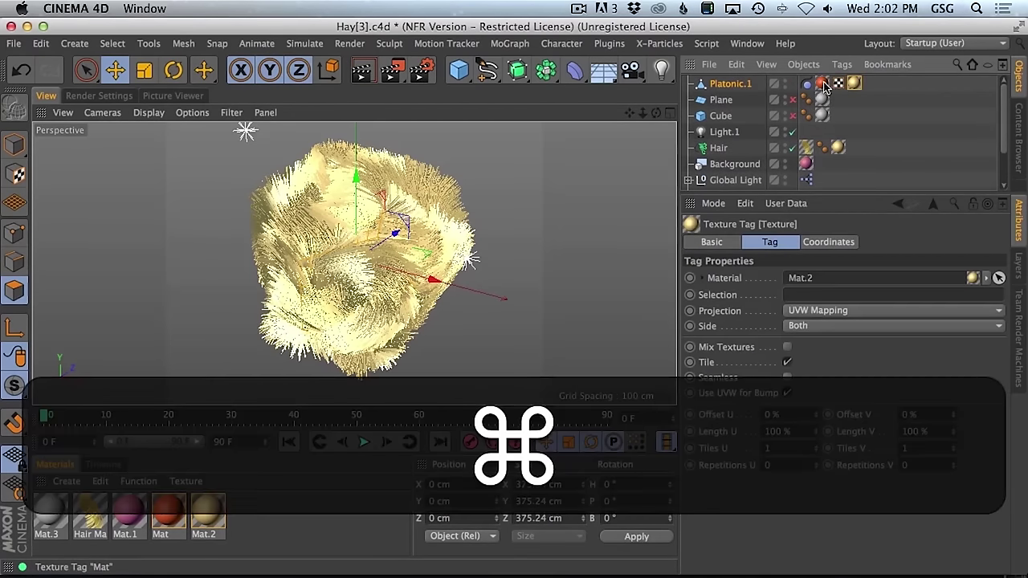
left_click(821, 83, "super")
left_click(807, 85, "super")
key("BackSpace")
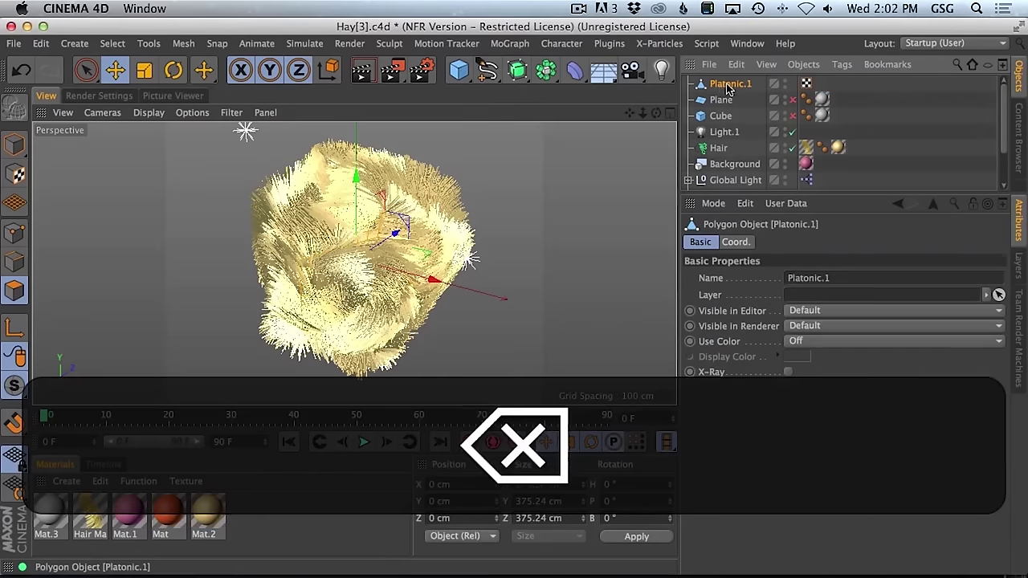
- Scale the Platonic copy's polygons up uniformly to about 465 cm so they enclose most of the hair
left_click(144, 70)
left_click_drag(337, 209, 399, 205)
left_click(727, 83)
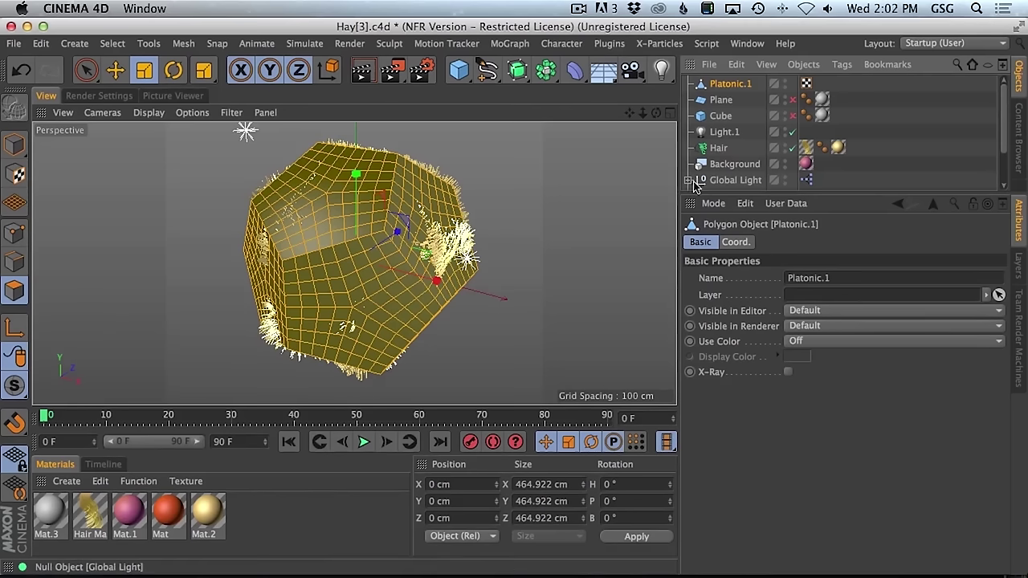
key("ctrl")
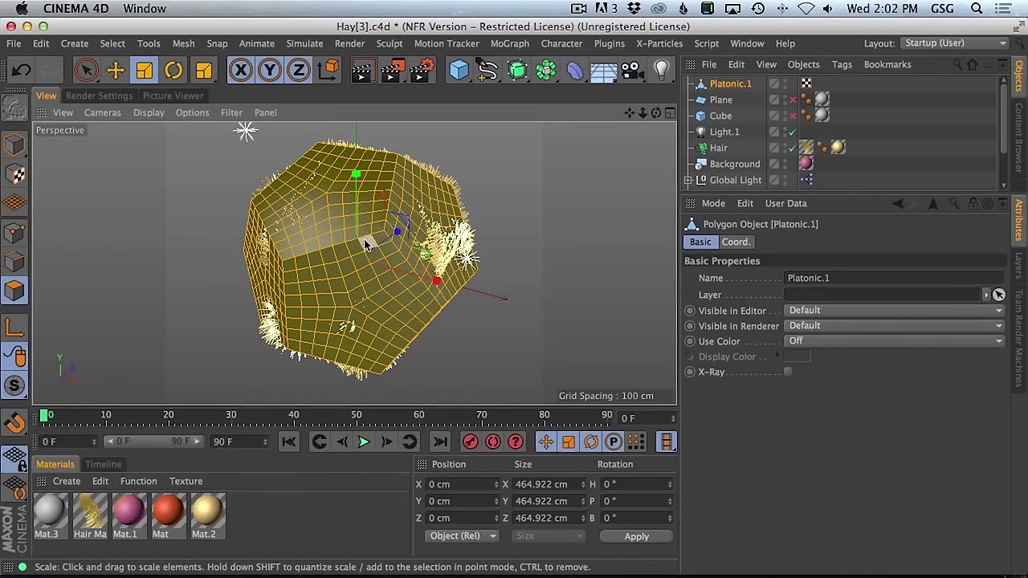
left_click(344, 233, "ctrl")
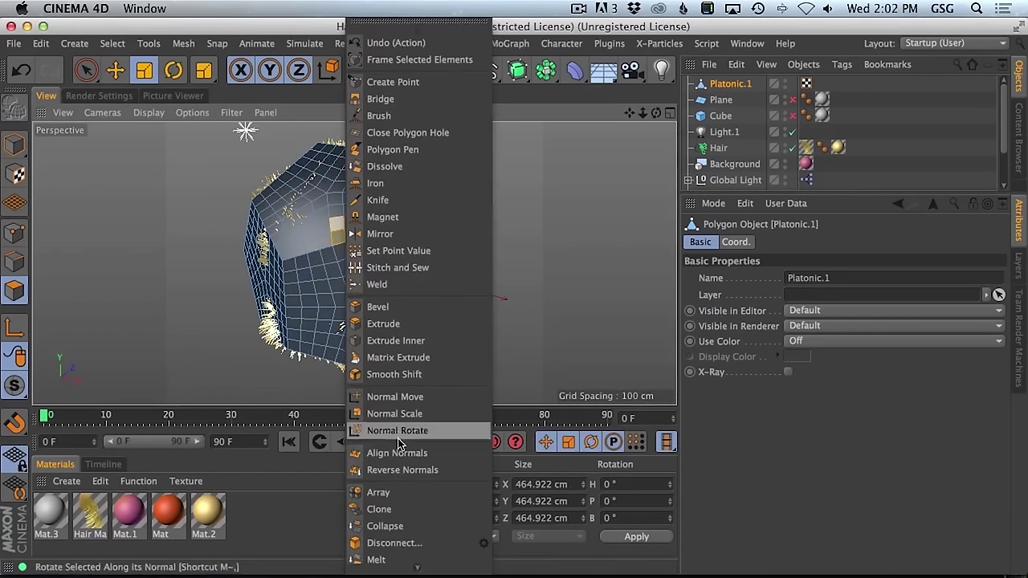
left_click(261, 204)
left_click(325, 221, "ctrl")
left_click(303, 211)
left_click(291, 205, "ctrl")
left_click(231, 189)
left_click(231, 189, "ctrl")
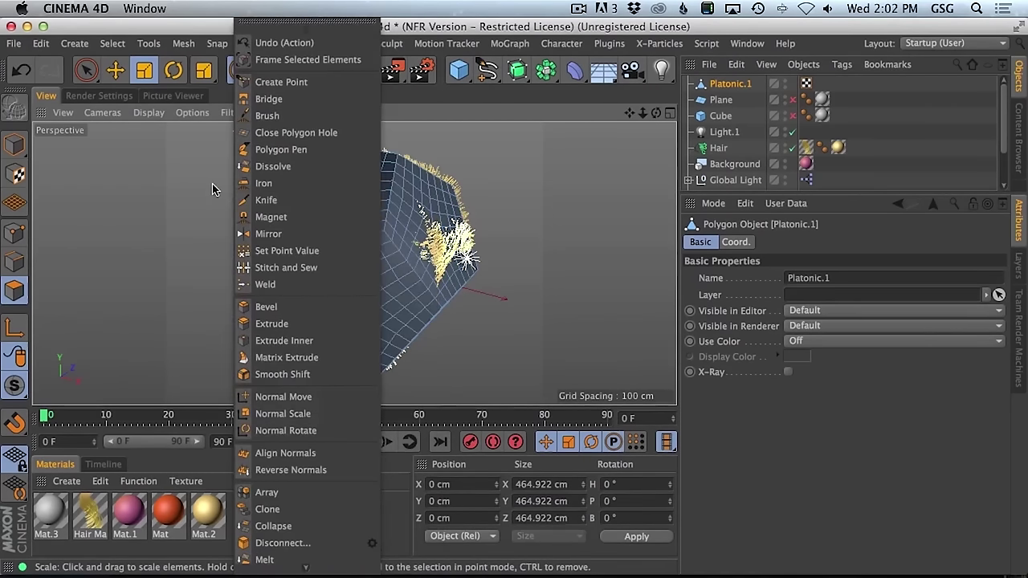
left_click(208, 197)
key("super+a")
left_click(219, 190, "ctrl")
left_click(201, 187)
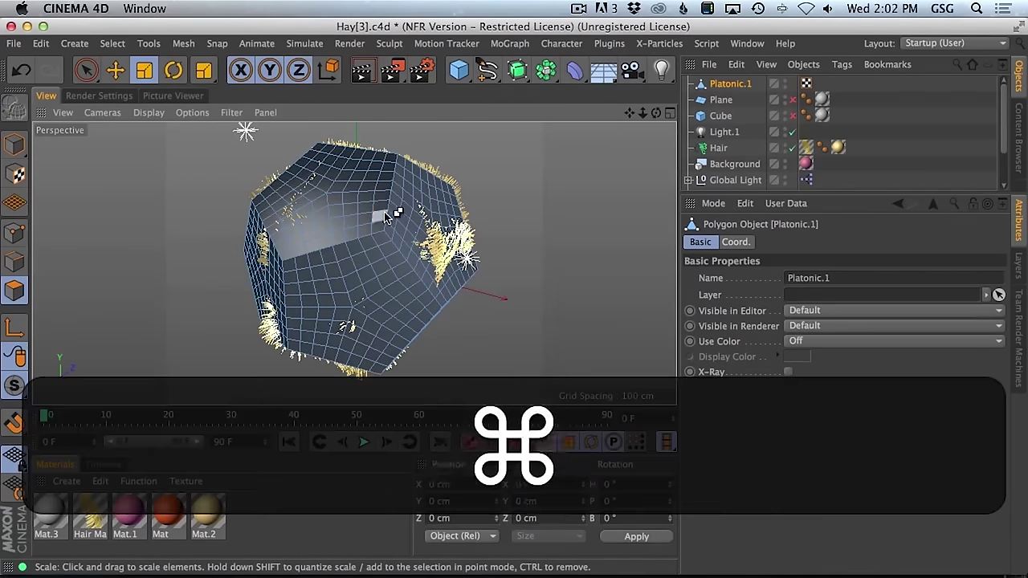
- Untriangulate all polygons of the Platonic copy with Create N-gons on and an 11° angle, and switch to point mode
key("super+a")
right_click(410, 183)
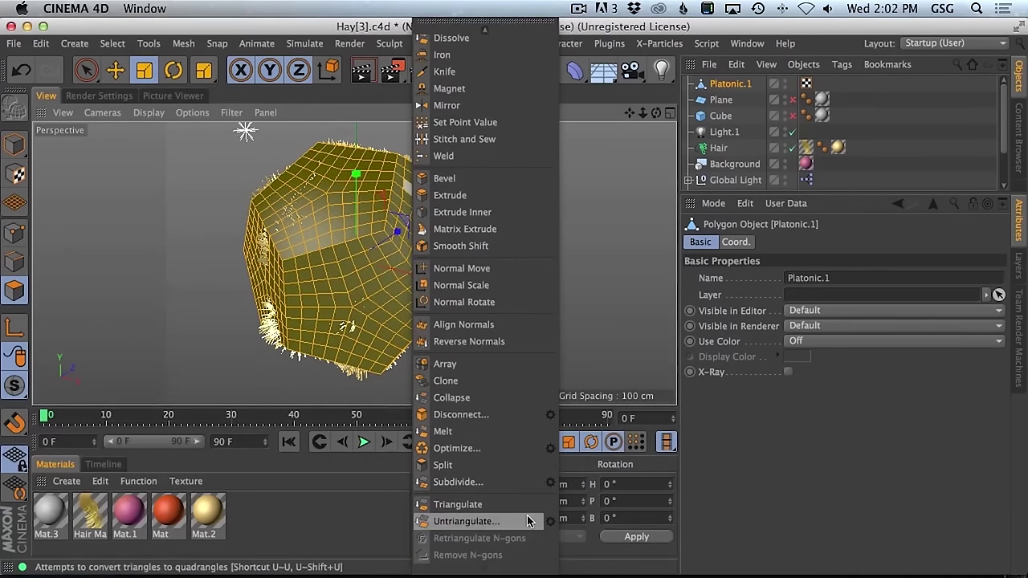
left_click(550, 522)
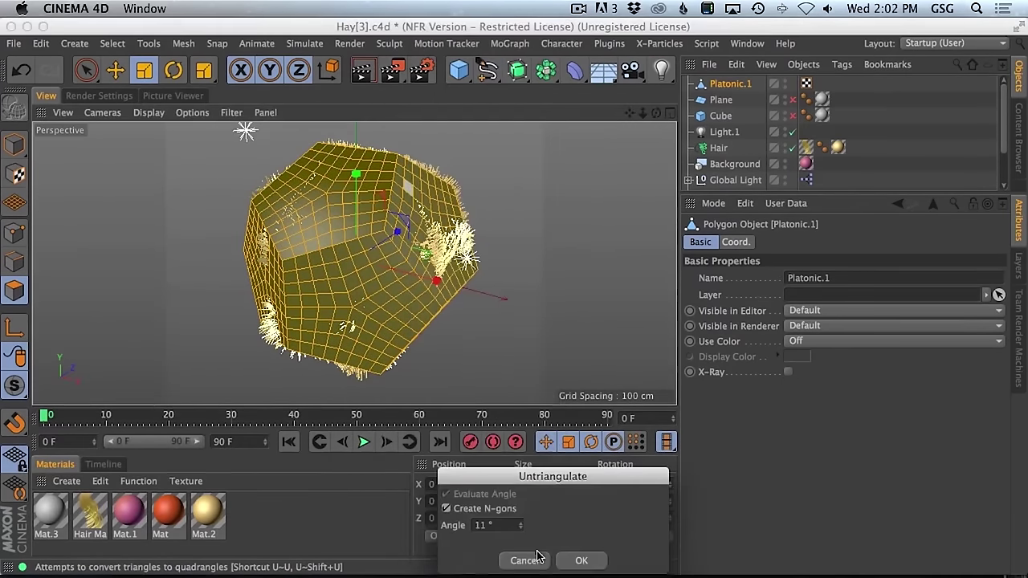
left_click(584, 563)
left_click(14, 233)
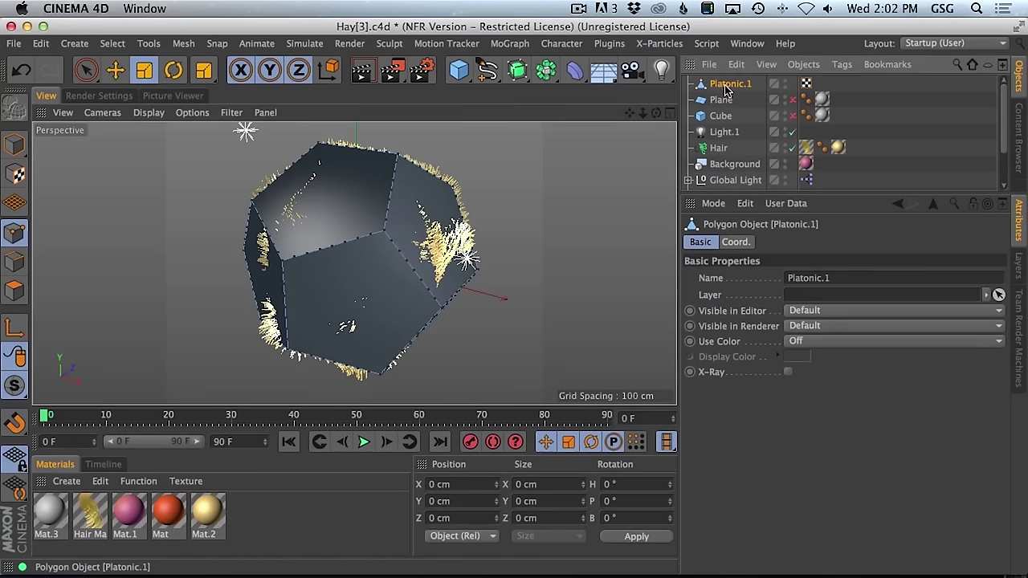
- Add an Atom Array and make the Platonic copy its child to form a wire cage around the hair
left_click(521, 72)
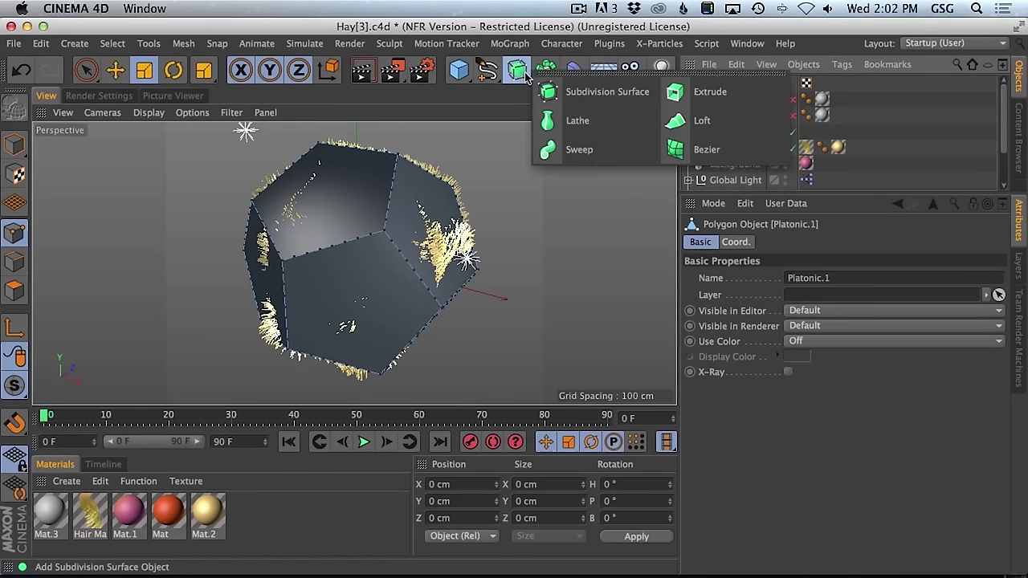
left_click(546, 71)
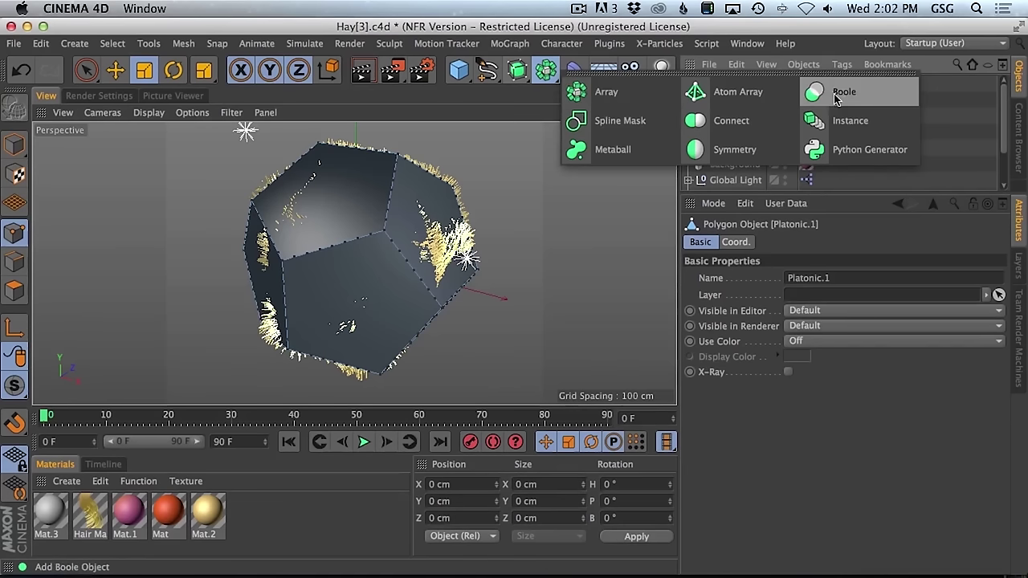
left_click(750, 90)
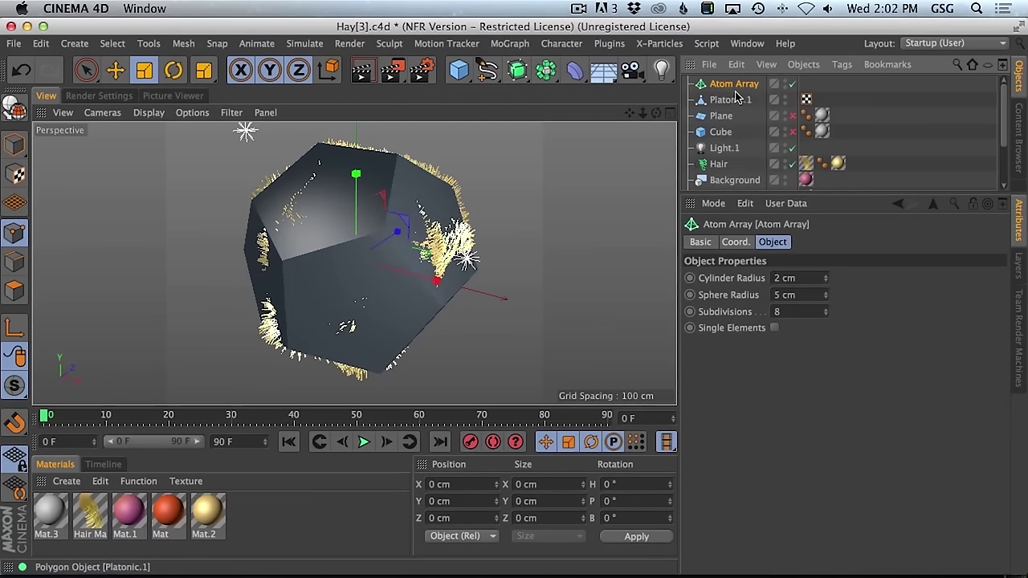
left_click_drag(734, 86, 734, 88)
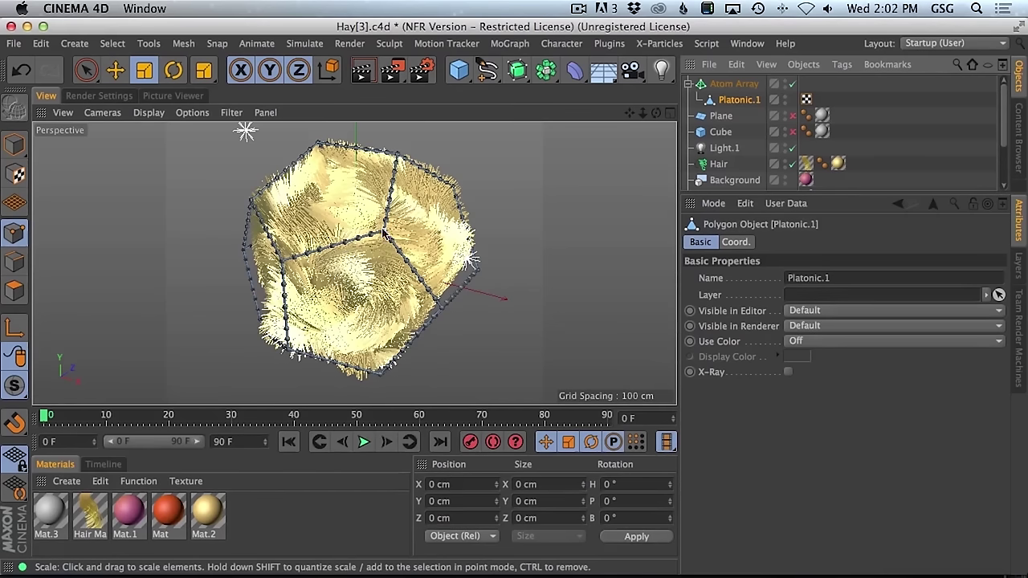
- Add a new Platonic primitive, try the Bucky type and set its Type to the dodecahedron
left_click(458, 70)
left_click(601, 181)
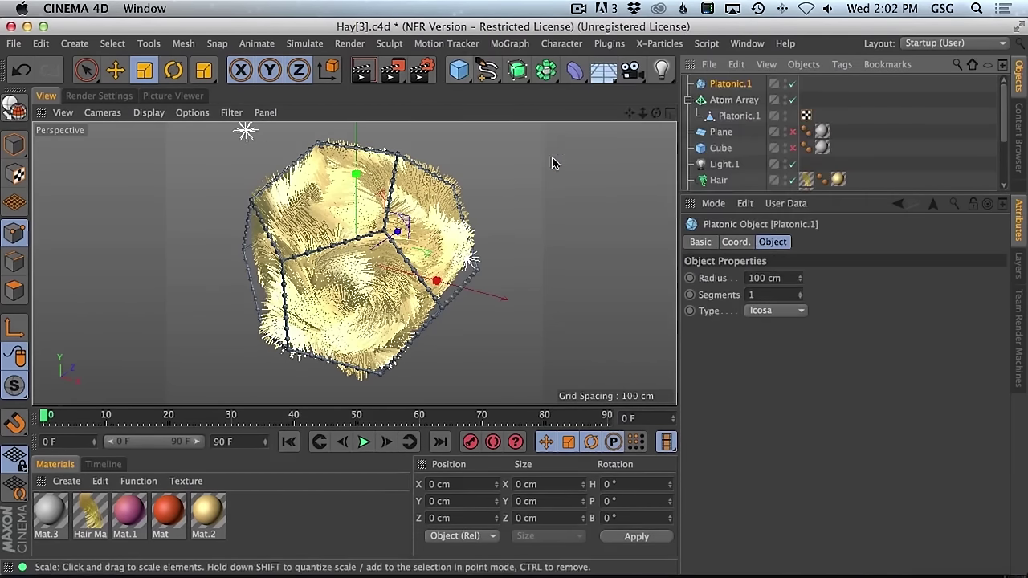
left_click(778, 311)
left_click(775, 410)
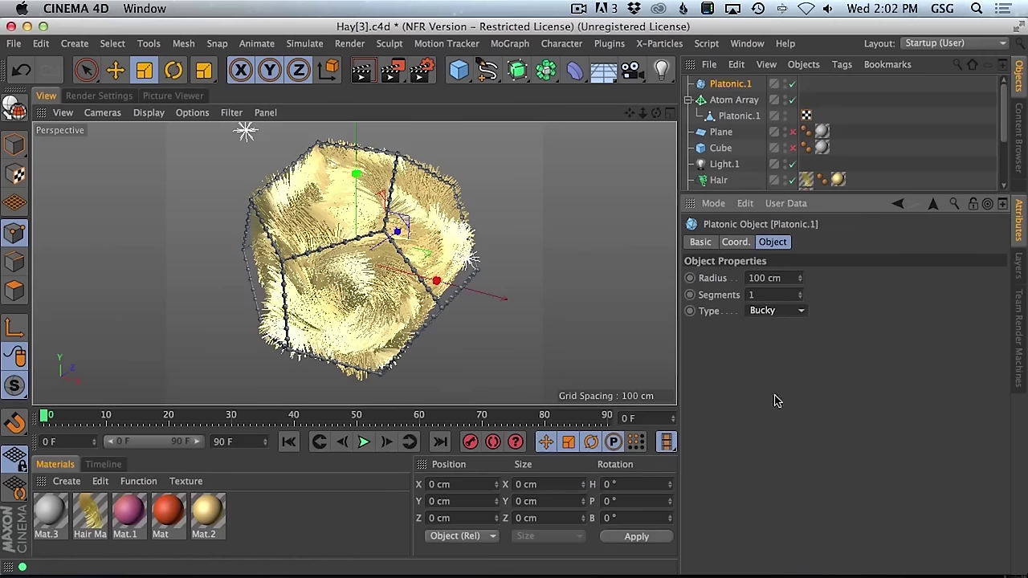
left_click(775, 311)
left_click(774, 374)
- Scale the new Platonic up to the cage's size and put it in the Atom Array in place of the deleted polygon copy
left_click(145, 70)
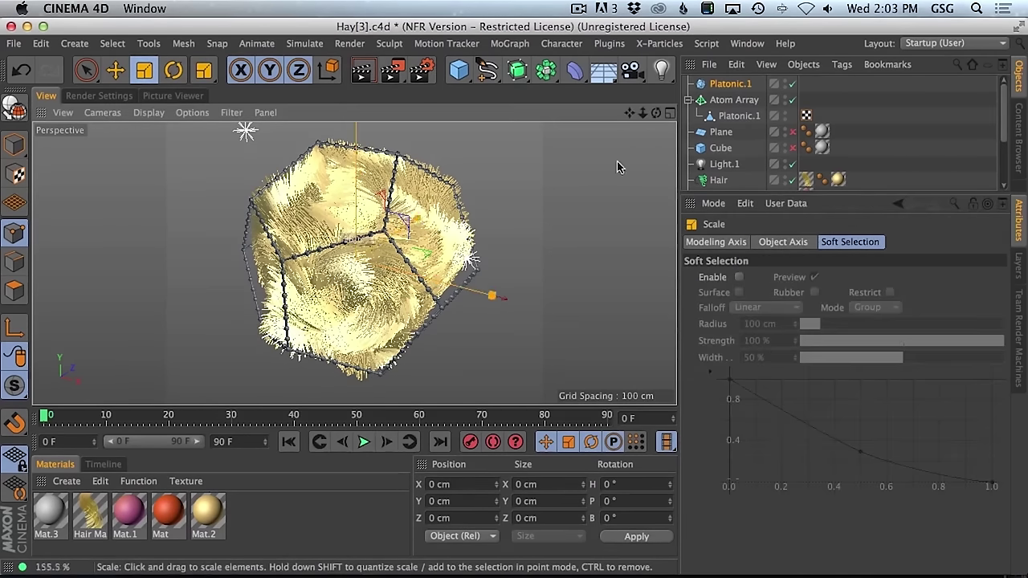
left_click_drag(474, 290, 779, 130)
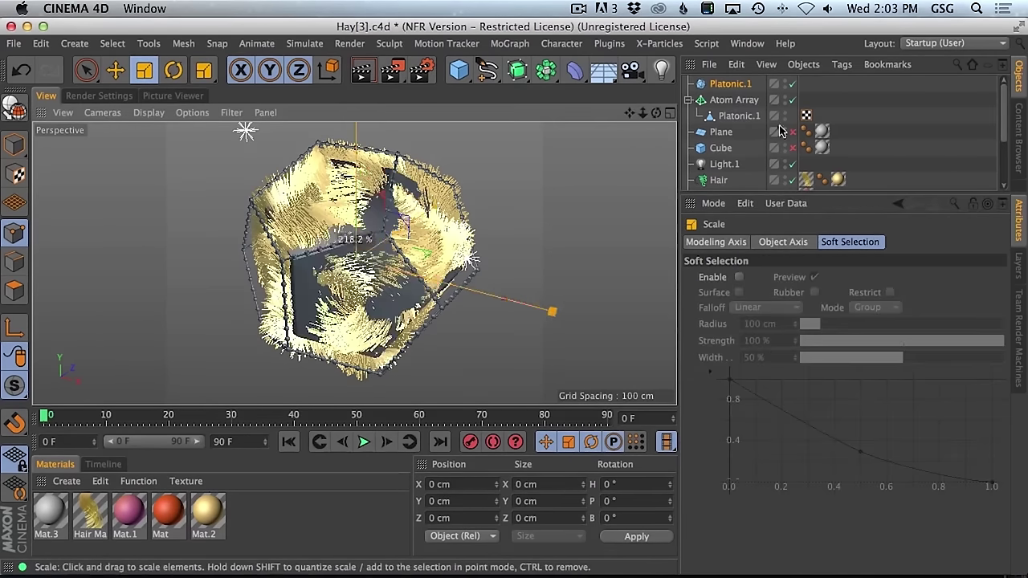
left_click_drag(732, 84, 740, 103)
left_click(737, 116)
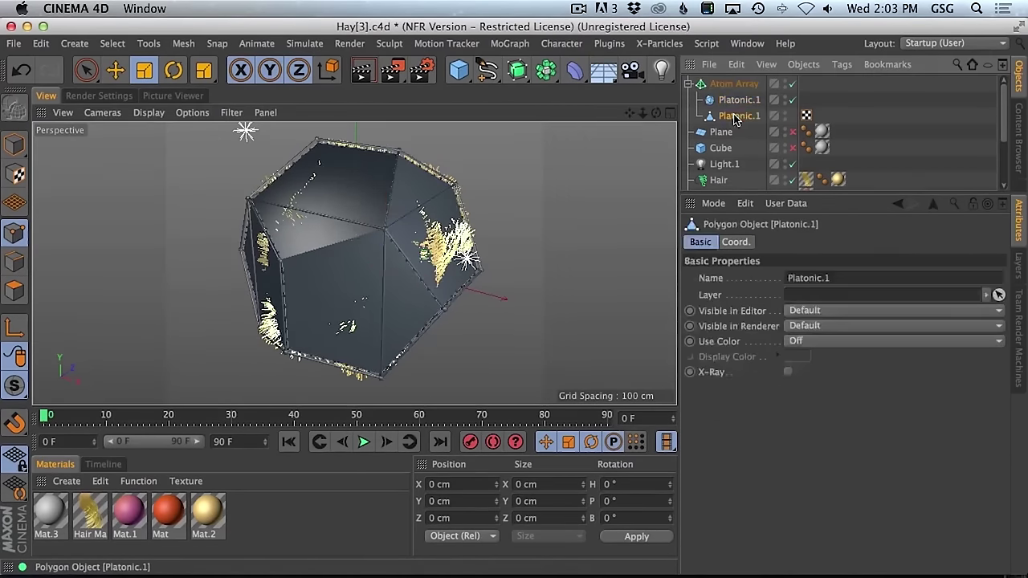
key("BackSpace")
- Scale the Atom Array down slightly to a 1.948 cm Cylinder Radius, and disable it together with its Platonic child
left_click(734, 85)
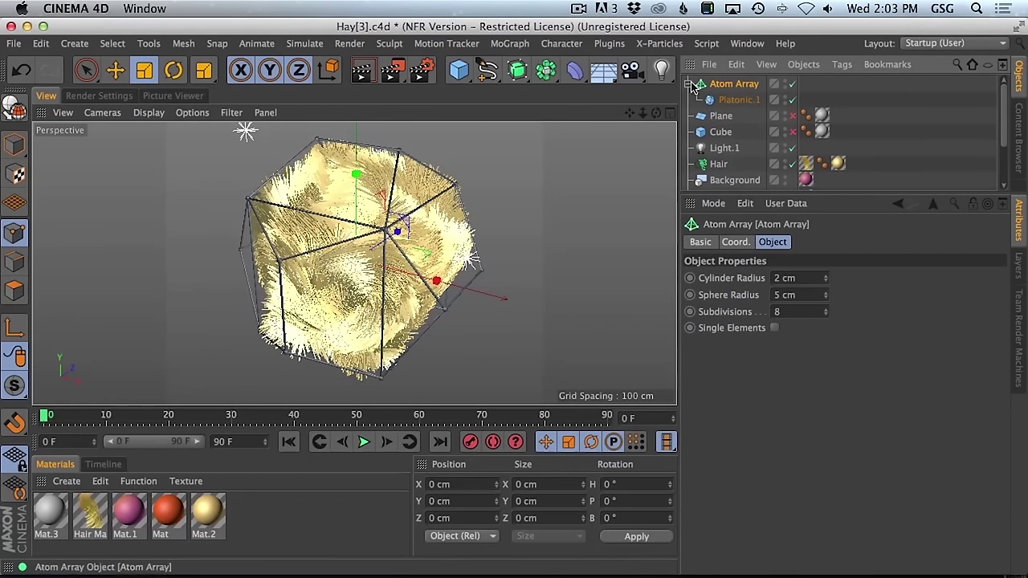
left_click_drag(358, 211, 376, 245)
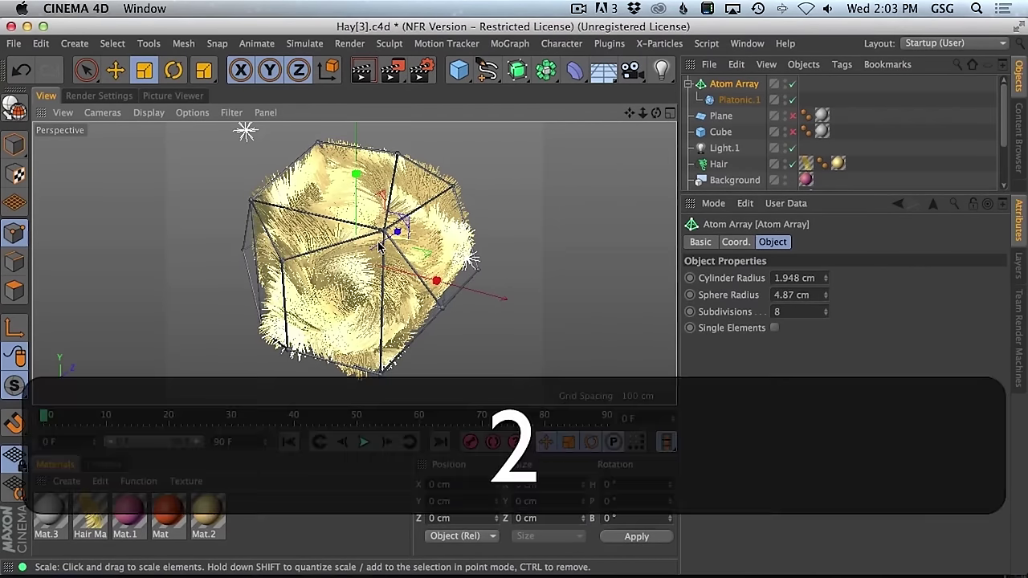
left_click(791, 84)
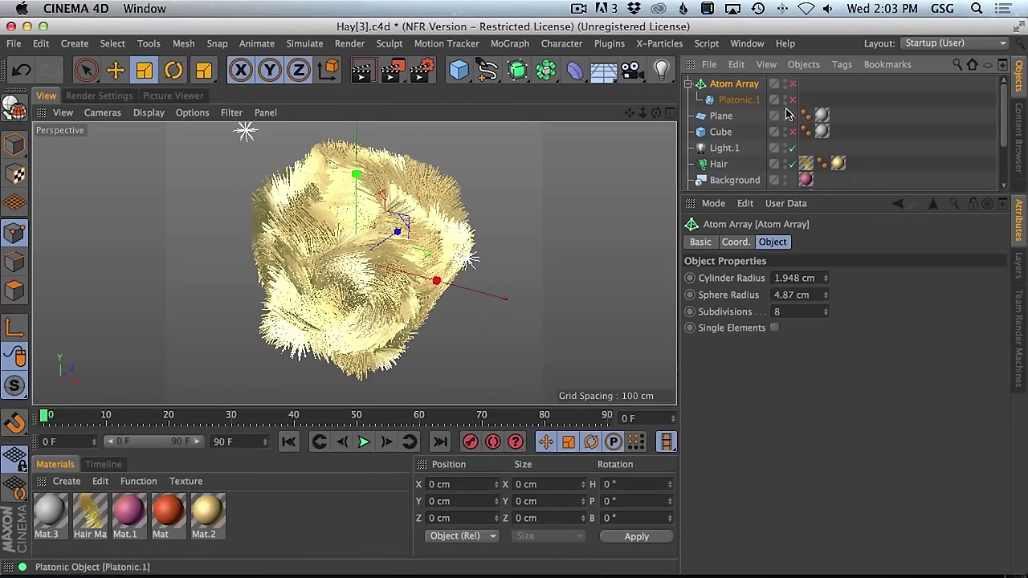
- Set the alignment of the Hair object's generated geometry to Random
key("super+Tab")
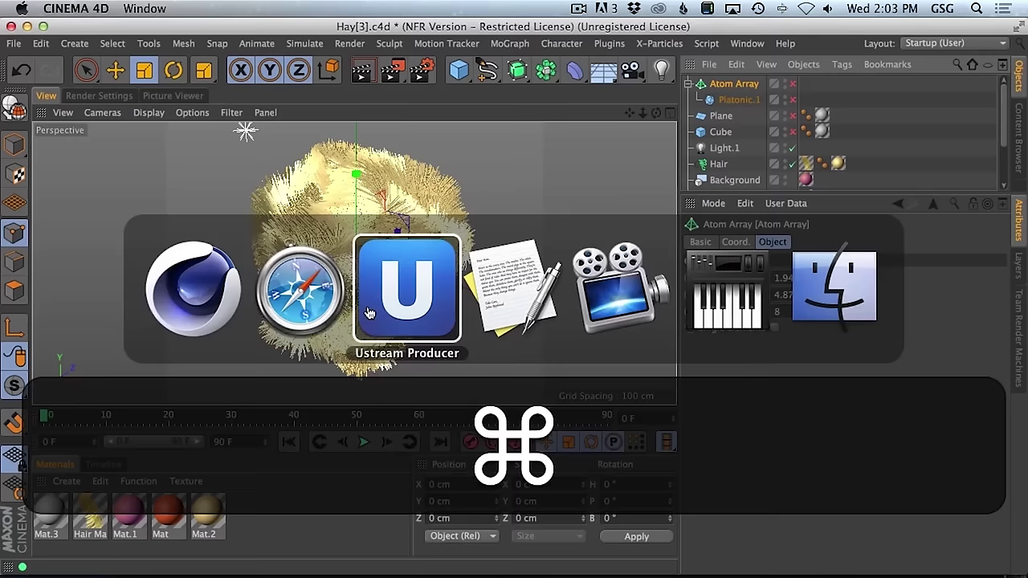
left_click(201, 301)
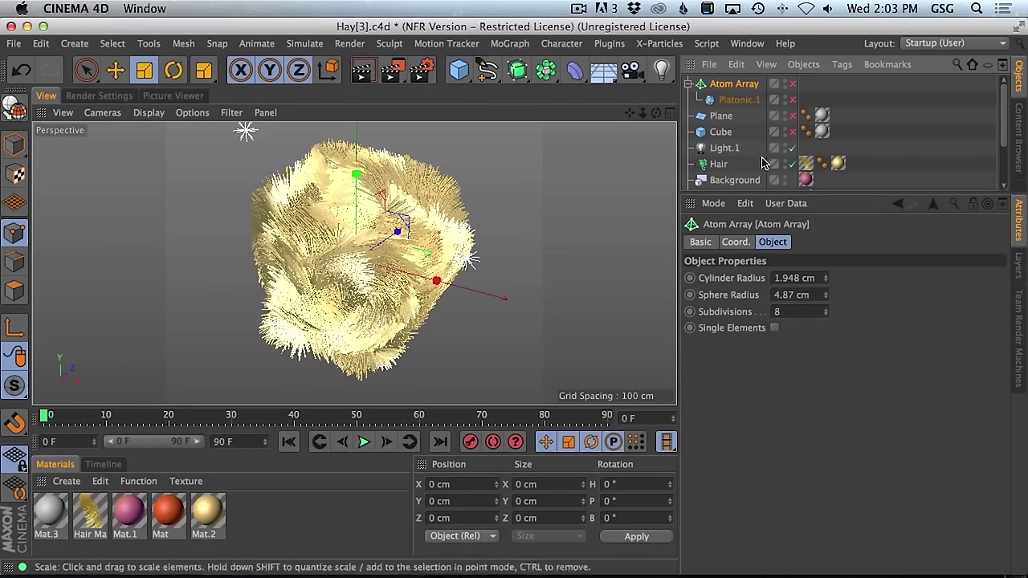
left_click(717, 166)
left_click(950, 243)
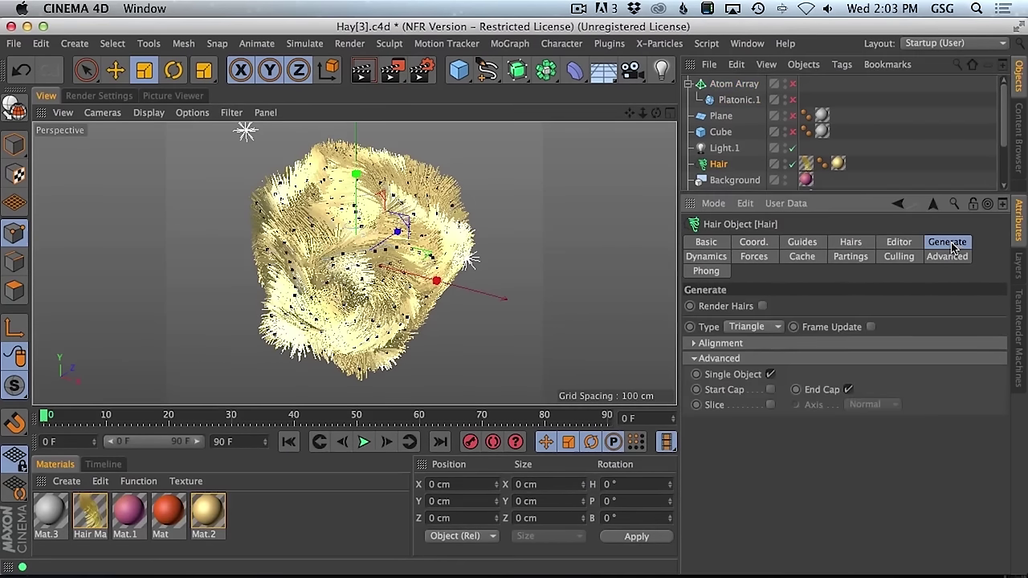
left_click(743, 345)
left_click(754, 359)
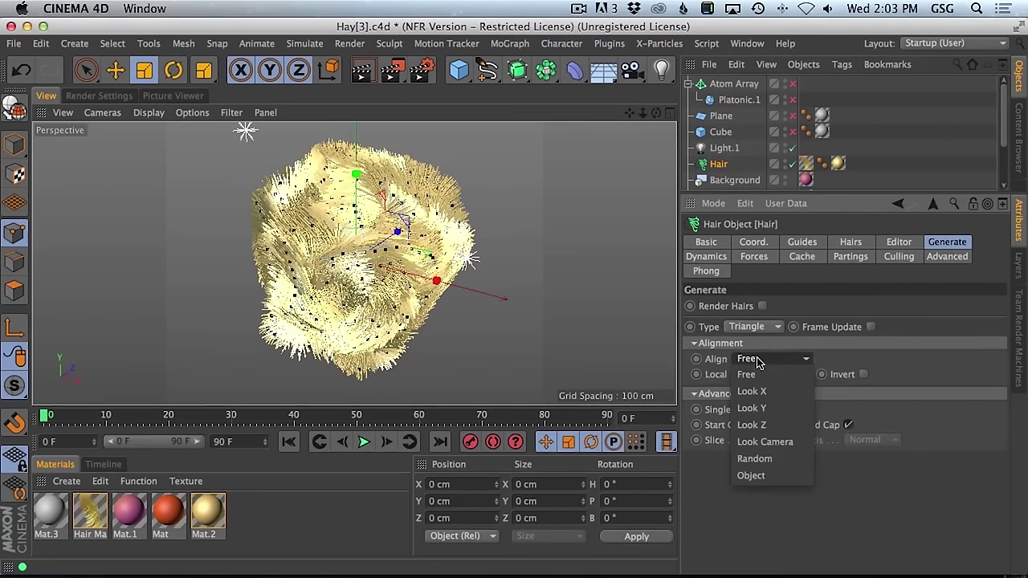
left_click(759, 458)
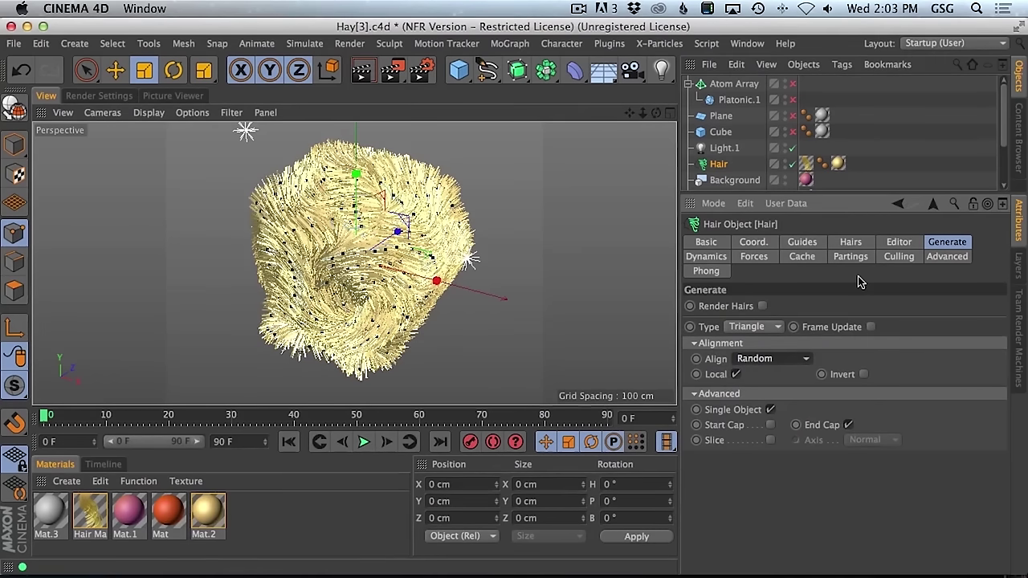
- Render the scene to the Picture Viewer and compare the new hair render with the previous one
key("shift+super+r")
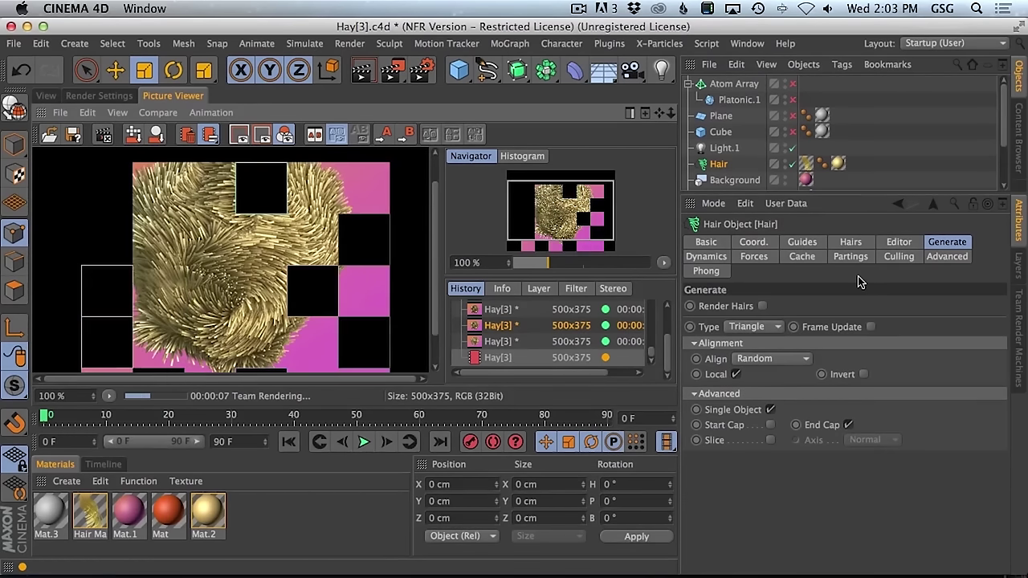
left_click(499, 343)
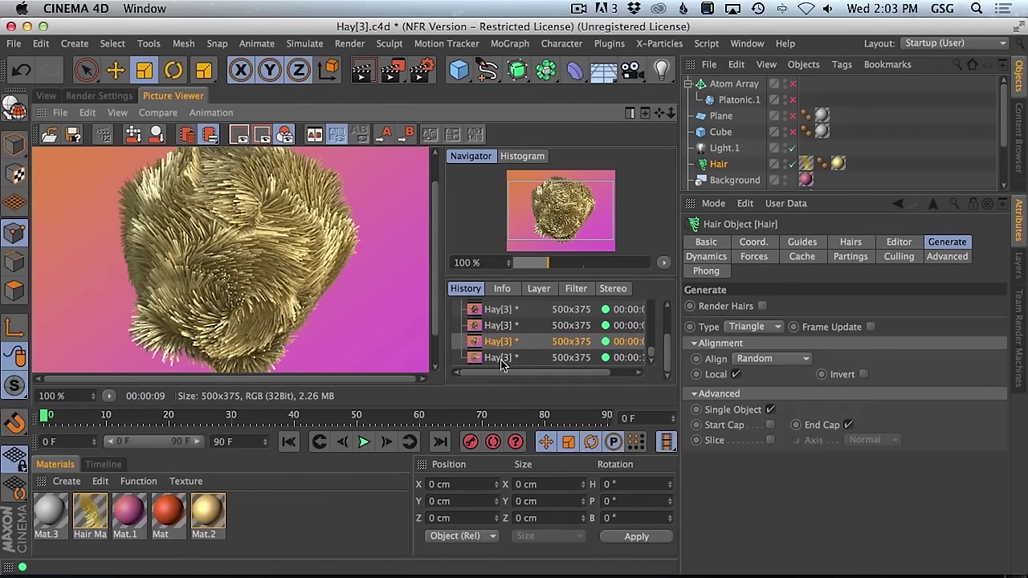
left_click(499, 358)
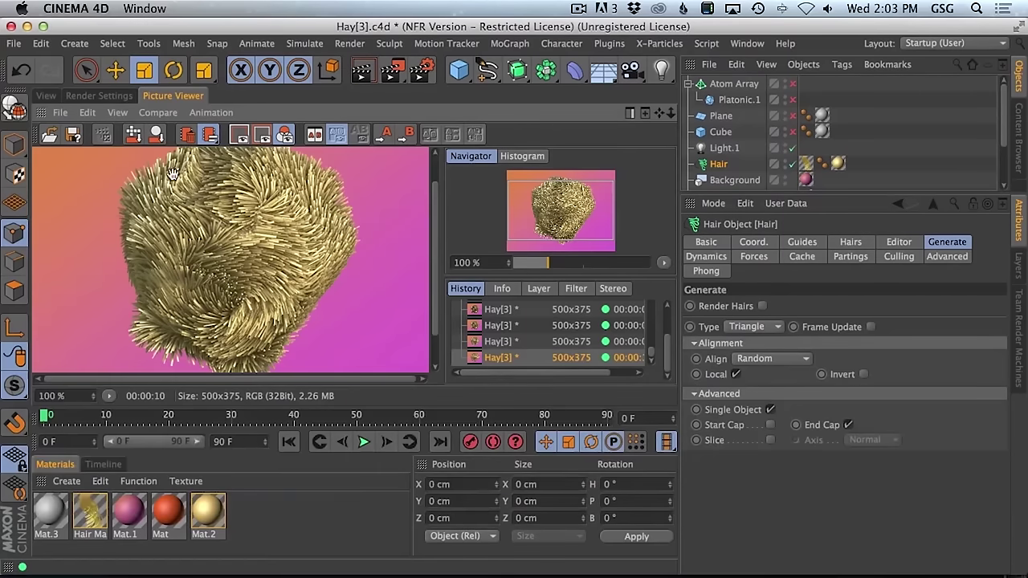
left_click(495, 342)
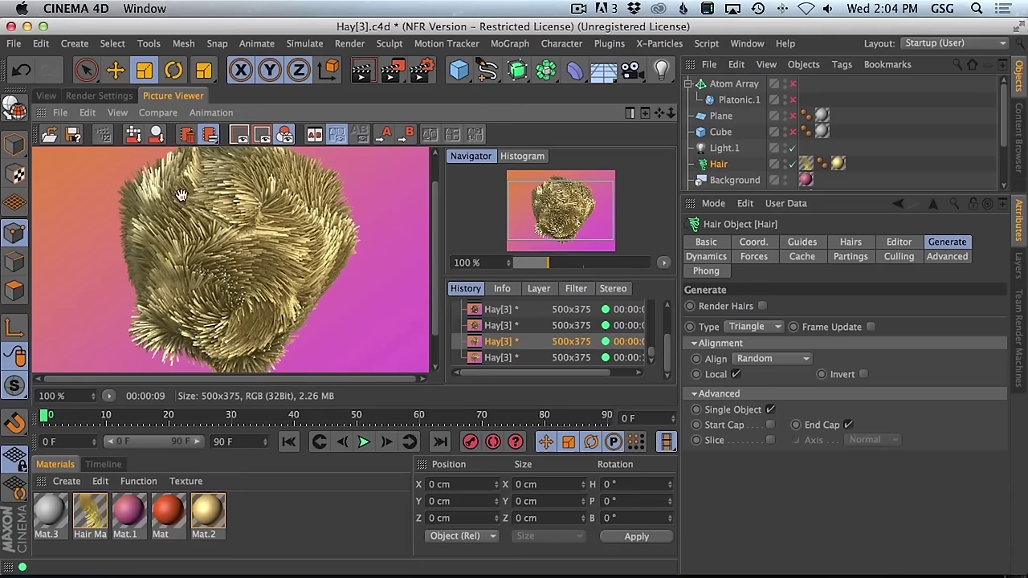
left_click(494, 360)
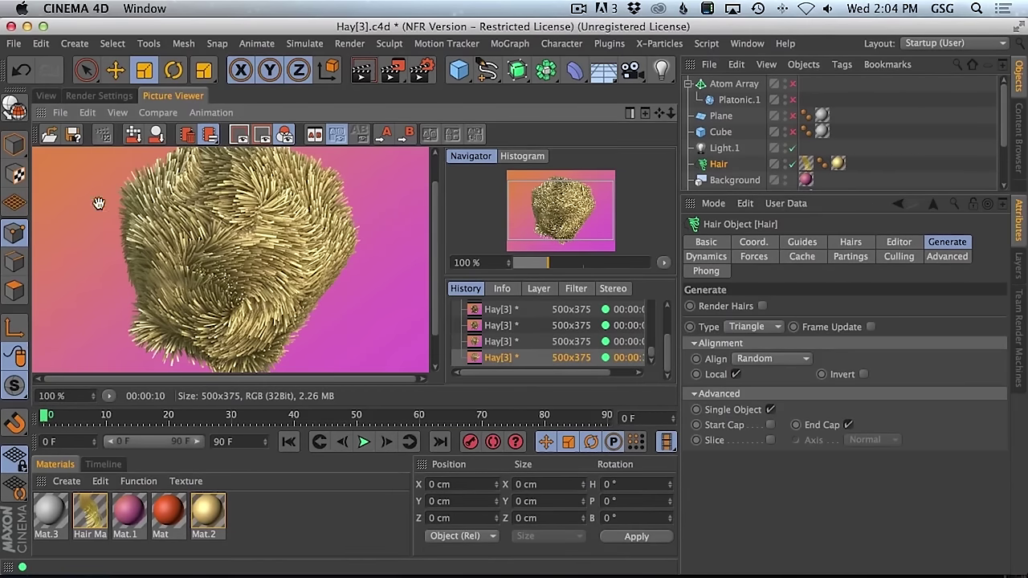
- Tint Light.1 pale blue with RGB 194, 224, 255 and raise its Intensity to 132 %
left_click(723, 148)
left_click_drag(995, 330, 984, 325)
left_click_drag(984, 308, 969, 311)
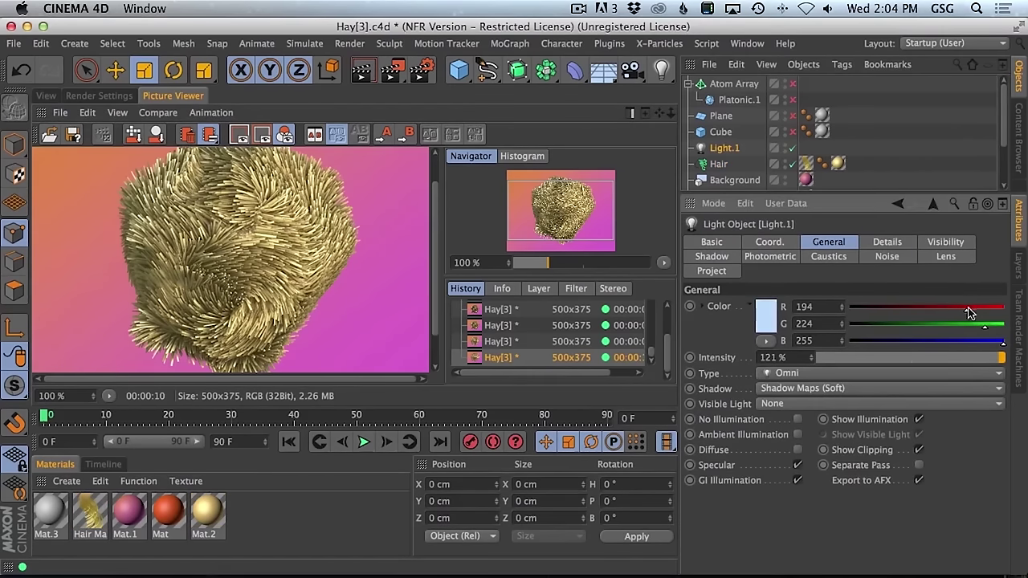
- Return to the 3D view and move Light.1 slightly further out beyond the hair ball's upper-left side
left_click(45, 96)
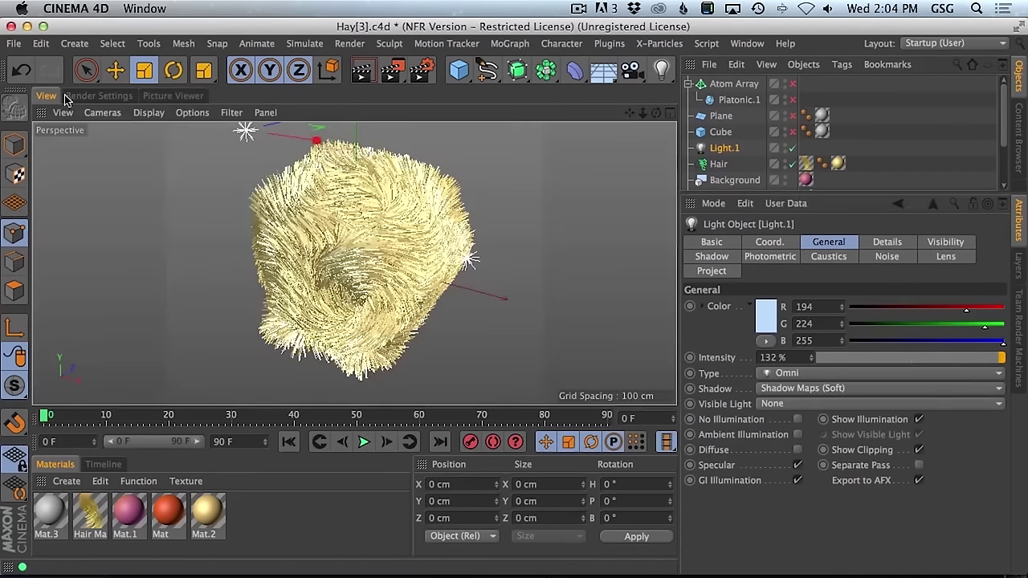
left_click_drag(293, 138, 317, 144)
key("super+z")
left_click_drag(245, 131, 280, 158)
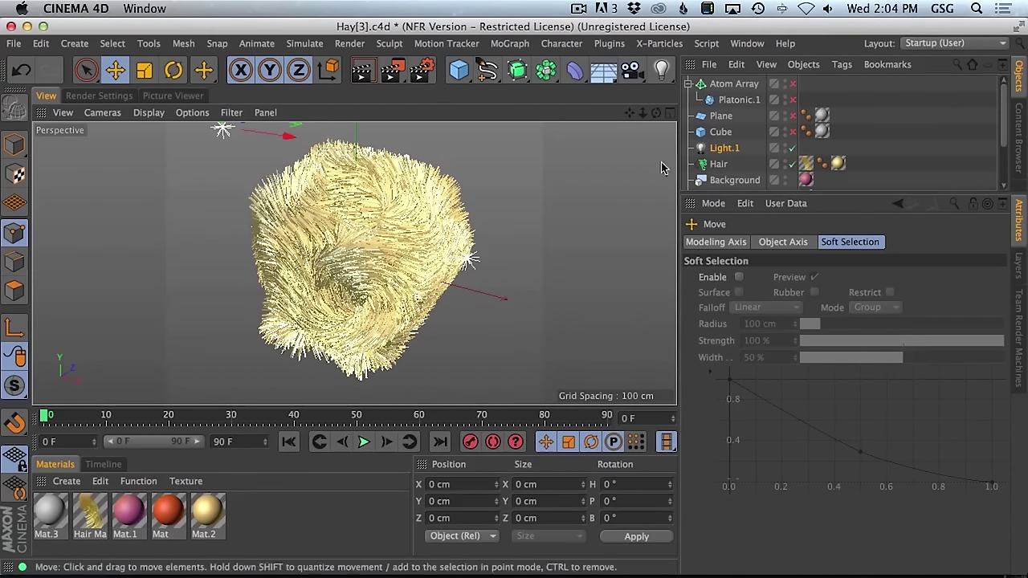
- Reposition Light.1 above the hair ball from outside the scene camera, set its Intensity to 163 %, and return to the scene camera
scroll(894, 145, "down", 3)
left_click(792, 165)
key("2")
left_click_drag(513, 241, 551, 232)
key("3")
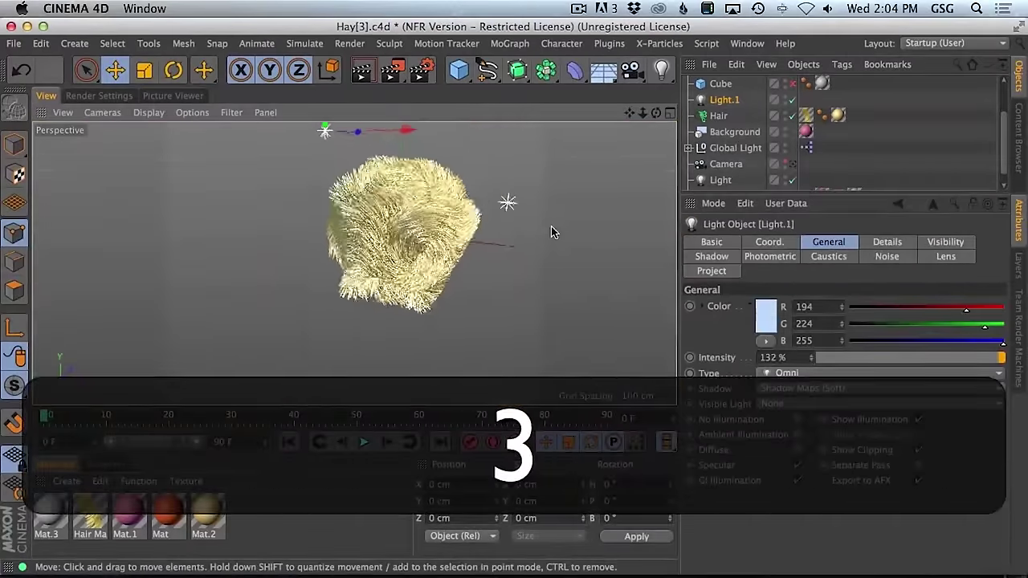
key("1")
left_click_drag(395, 230, 321, 229)
key("3")
left_click_drag(285, 156, 237, 132)
left_click_drag(810, 357, 817, 354)
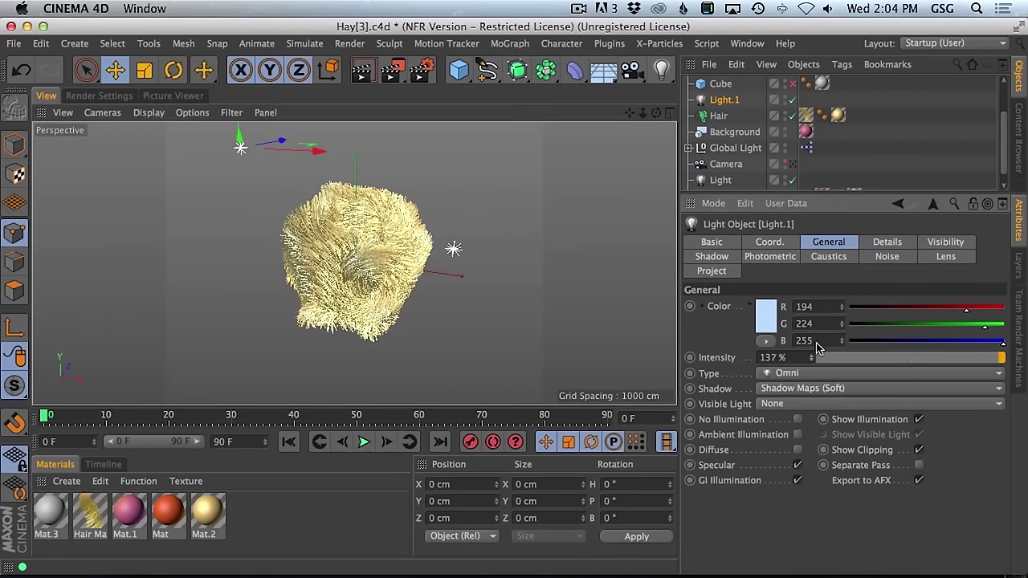
left_click(793, 164)
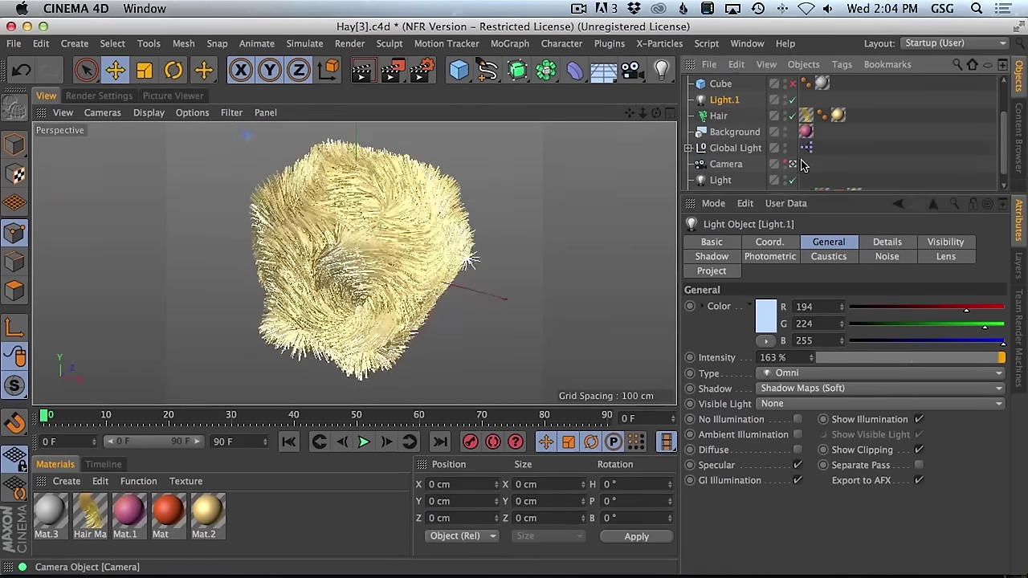
- Render the scene and compare it with the straw-bale photo and the Pferdefest 2014 hay ball in Safari
key("shift+super+r")
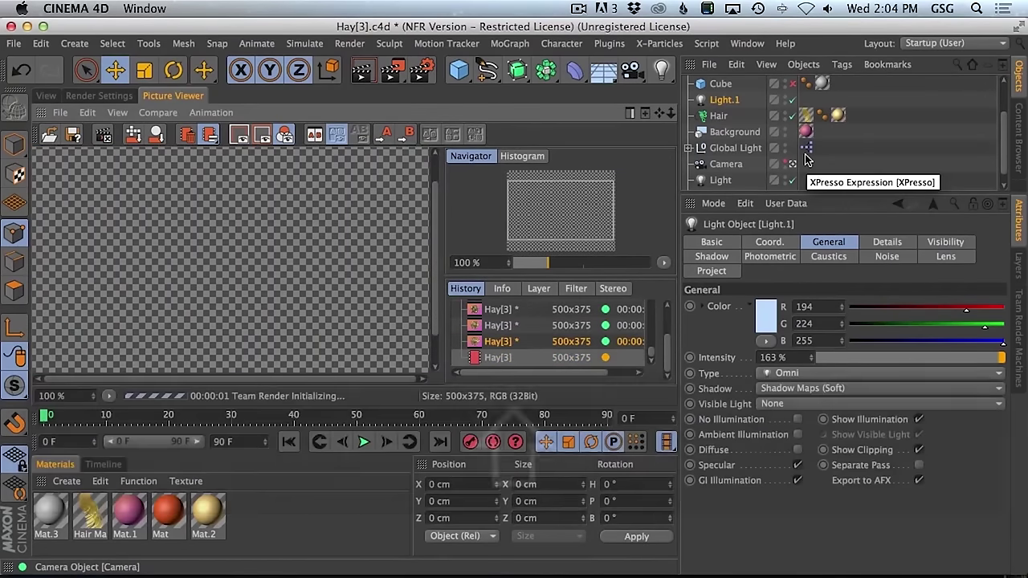
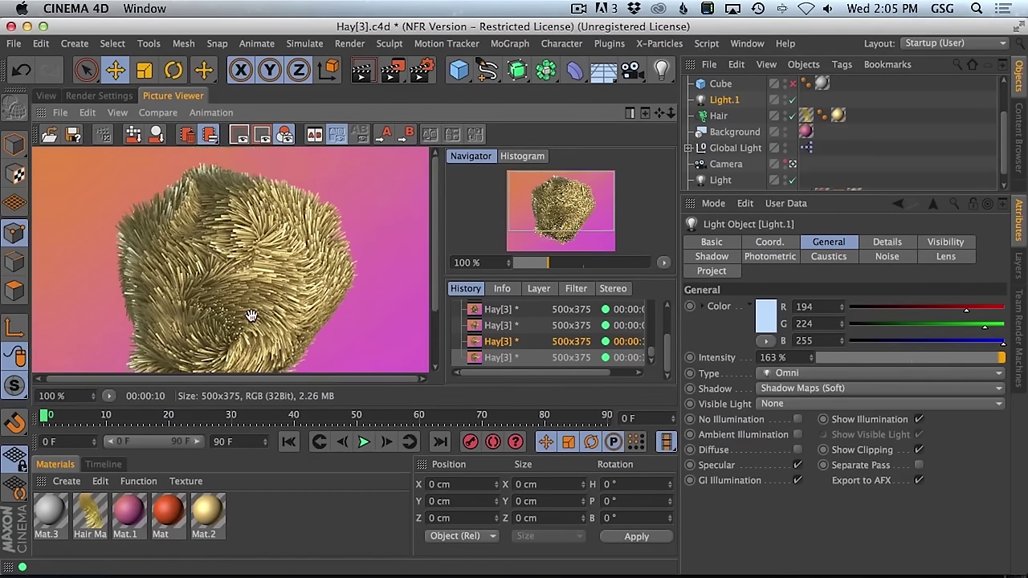
left_click_drag(273, 337, 275, 300)
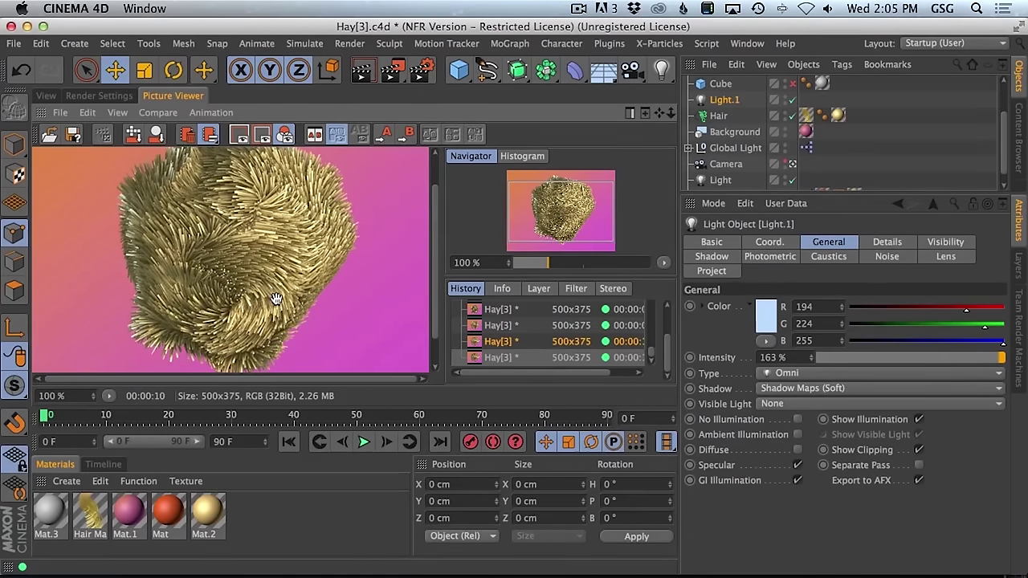
key("super+Tab")
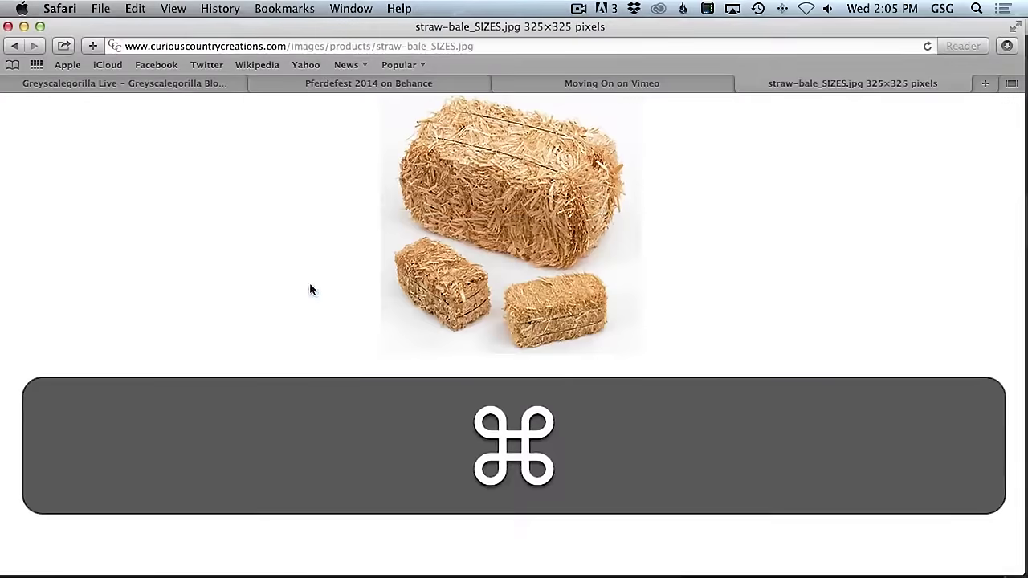
left_click(341, 88)
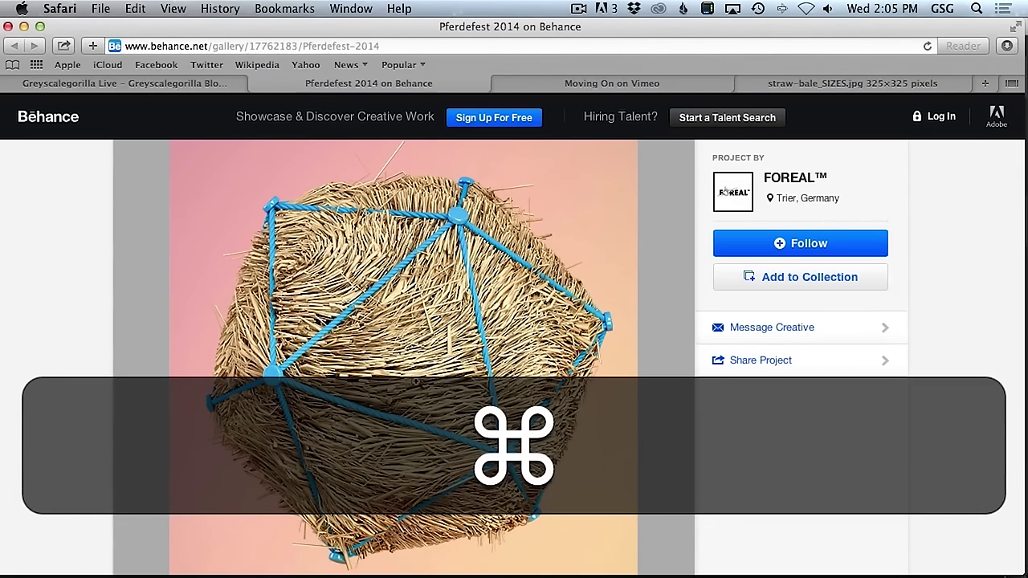
- Switch back to Cinema 4D and set Mat.2's default specular to 18 % Falloff and 72 % Specular Strength
key("super+Tab")
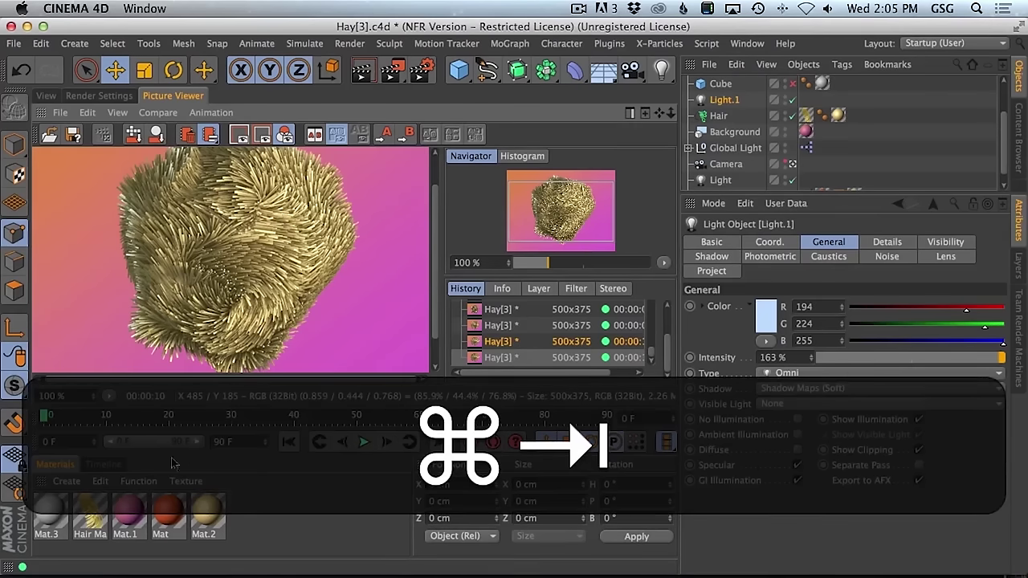
double_click(90, 512)
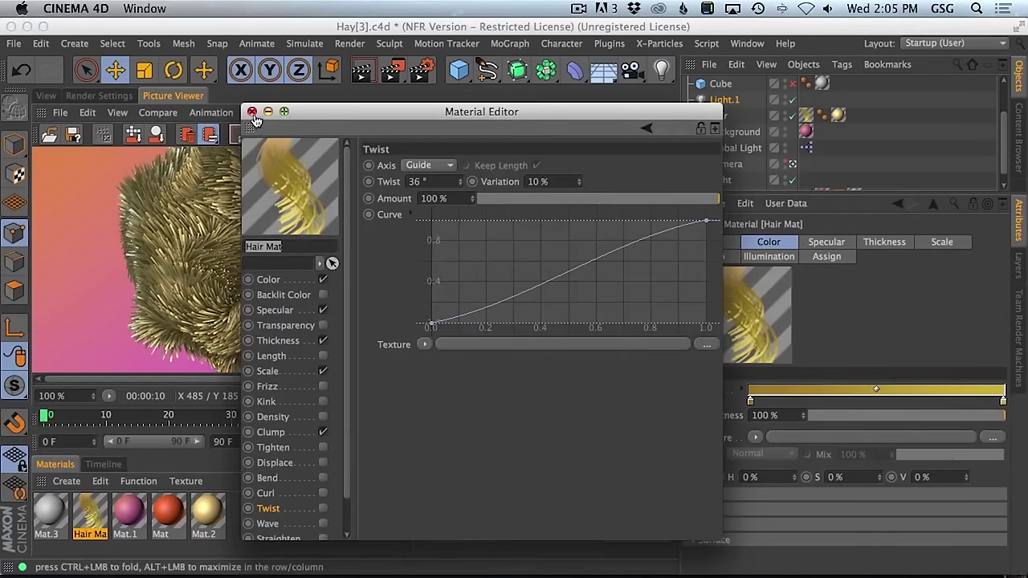
left_click(252, 112)
double_click(207, 513)
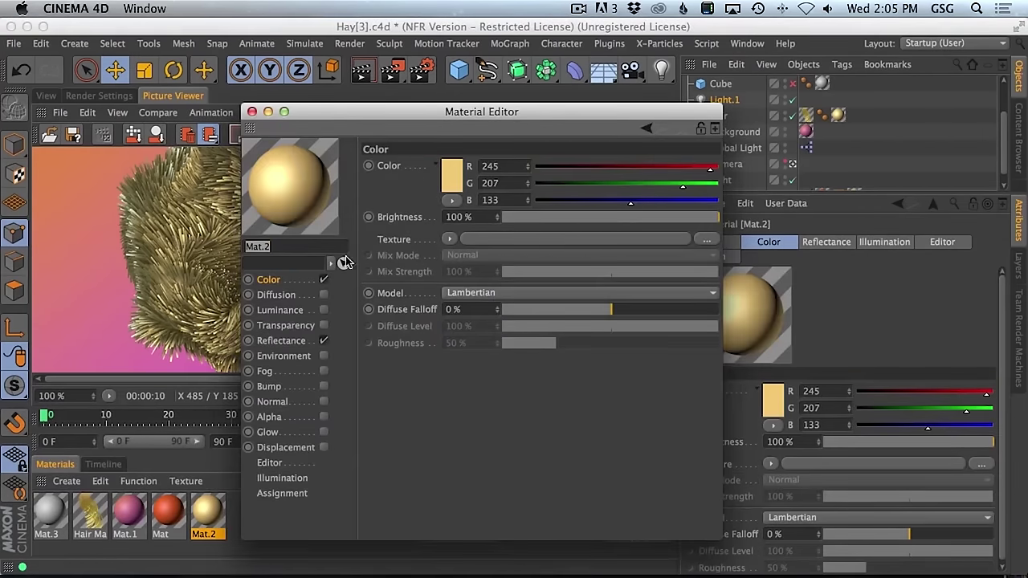
left_click(300, 342)
left_click_drag(454, 118, 633, 73)
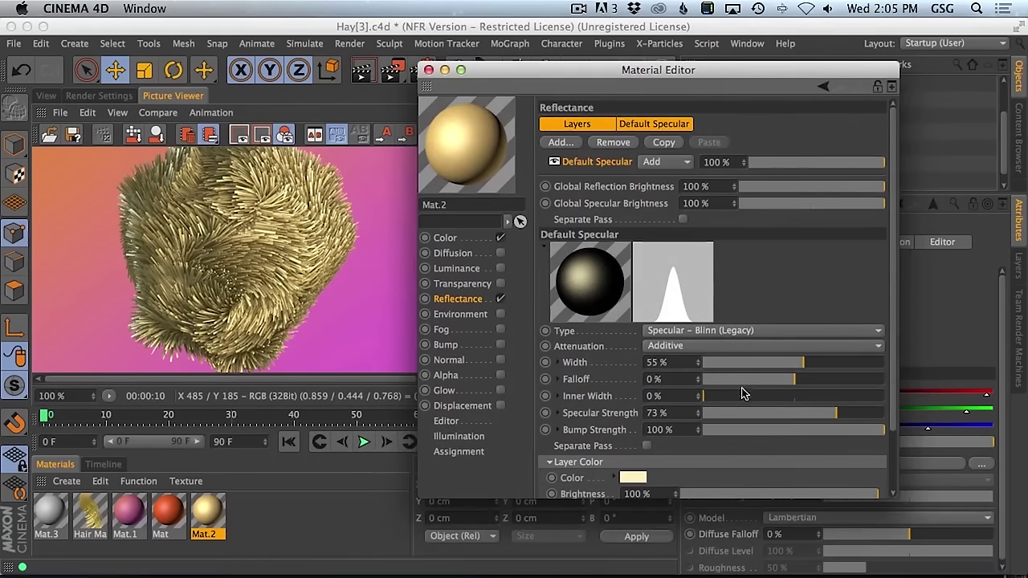
left_click(829, 414)
mouse_move(803, 379)
left_mouse_down()
mouse_move(830, 389)
mouse_move(814, 382)
left_mouse_up()
- Render the hair ball with the adjusted specular, compare it with the earlier renders, and close the material editor
key("super+shift+r")
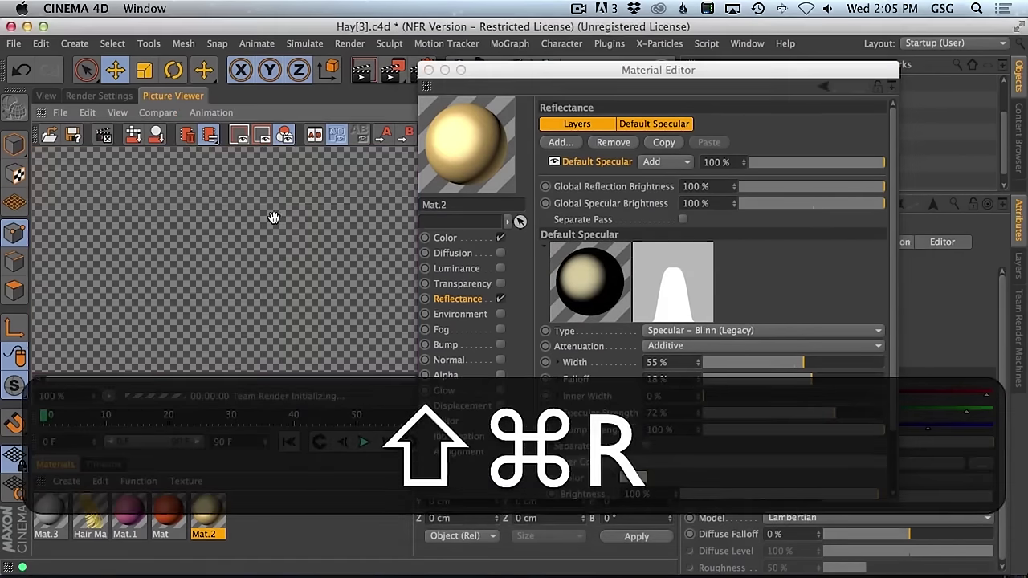
left_click_drag(506, 77, 586, 90)
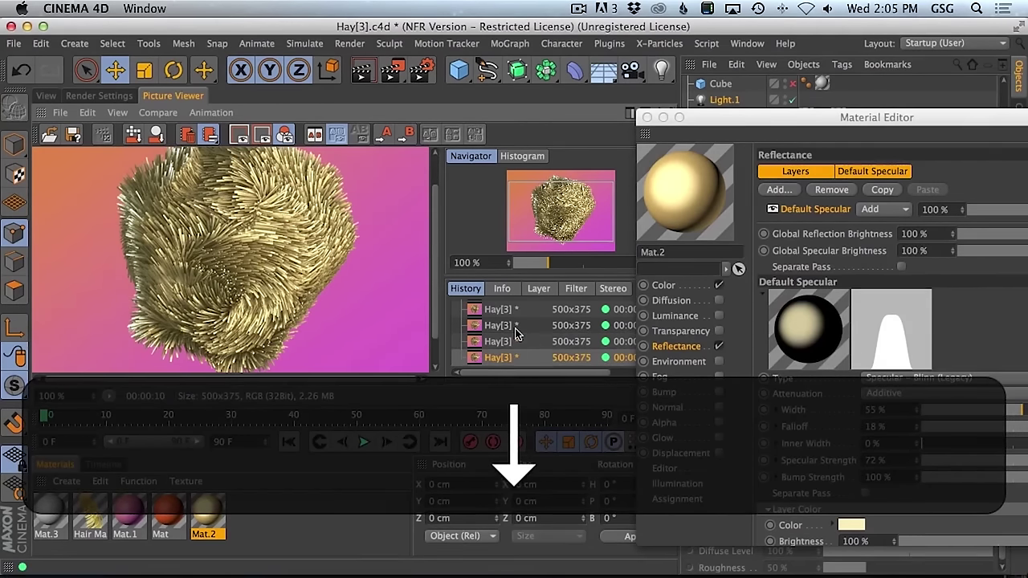
left_click(50, 95)
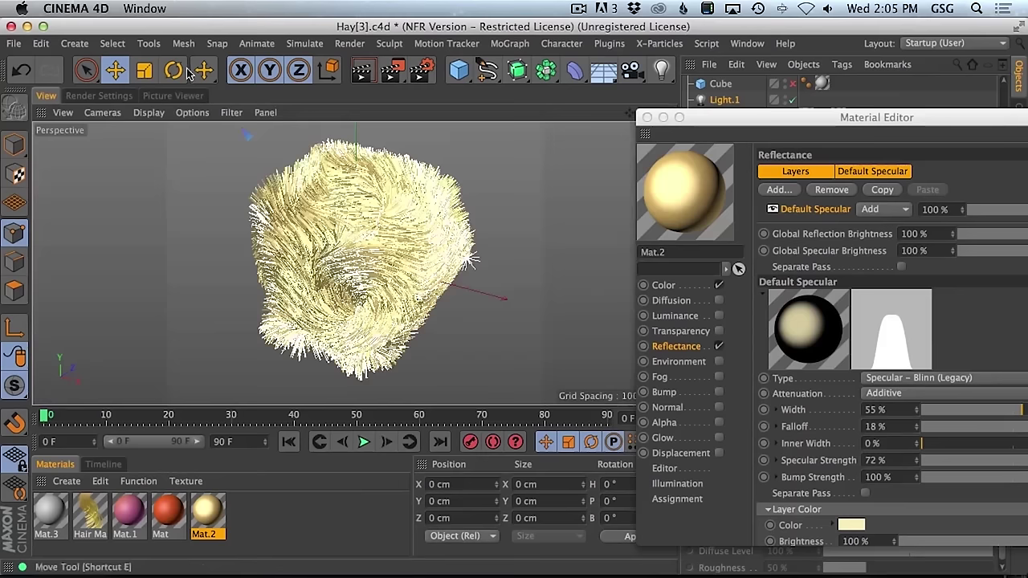
left_click(647, 119)
- Add a new Omni light and move it to the upper right of the hair ball
left_click_drag(661, 70, 722, 101)
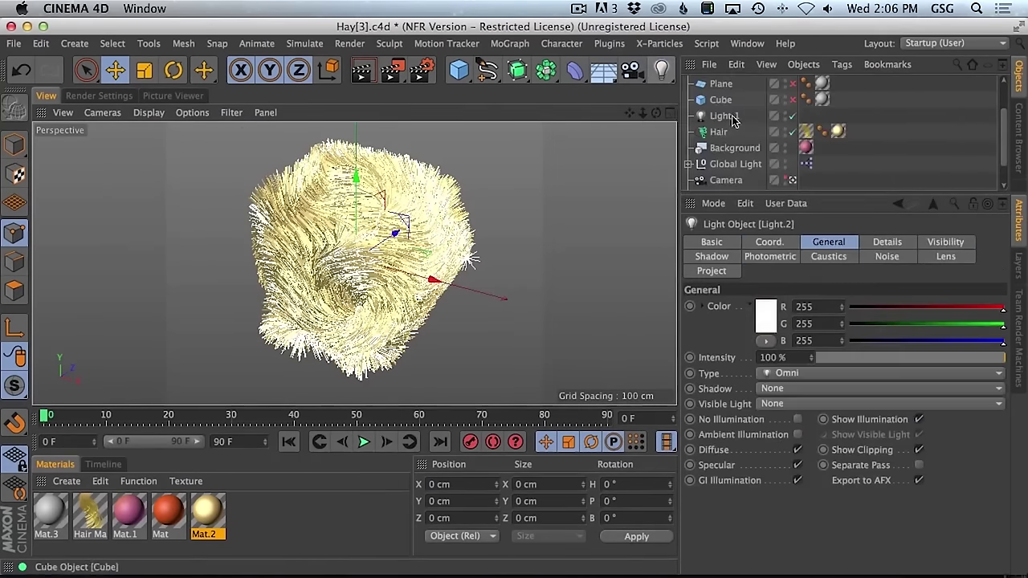
scroll(731, 92, "up", 3)
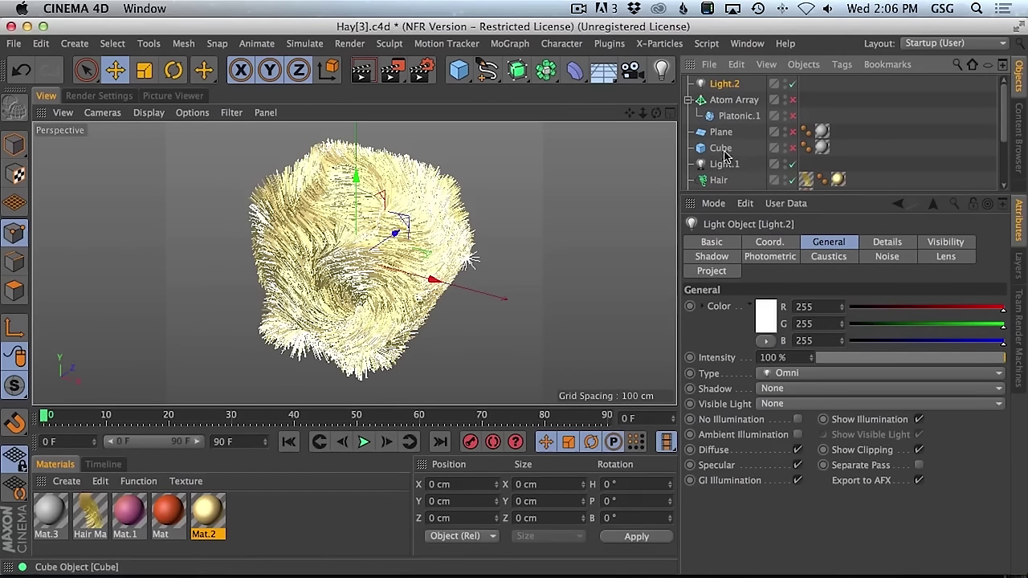
scroll(727, 152, "down", 3)
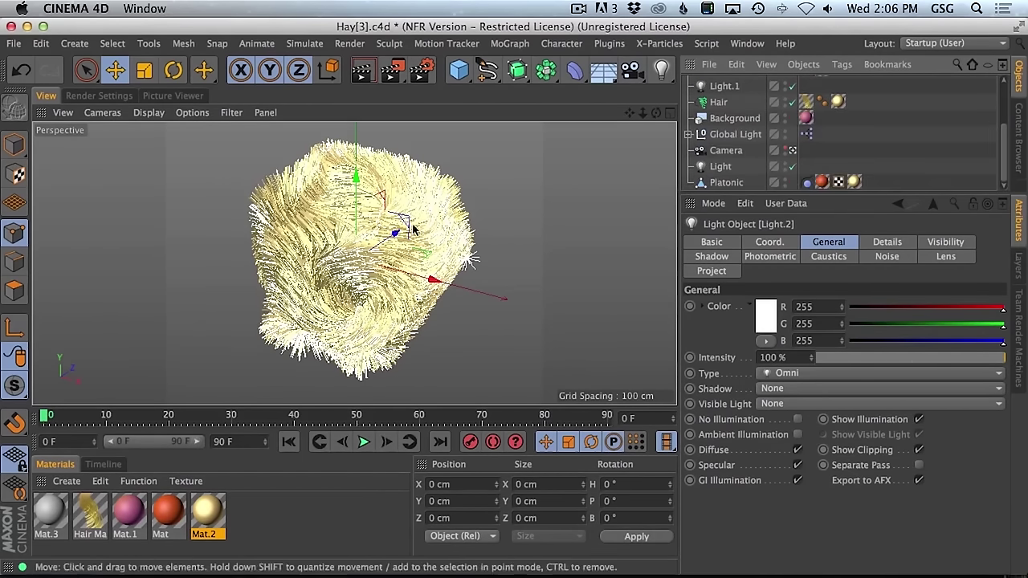
left_click_drag(412, 231, 540, 186)
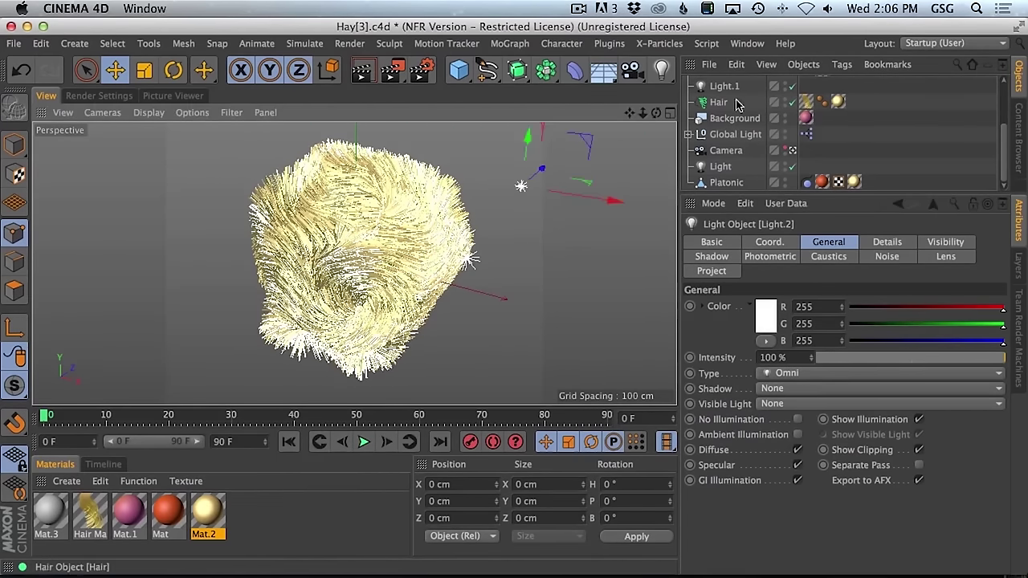
scroll(731, 96, "up", 3)
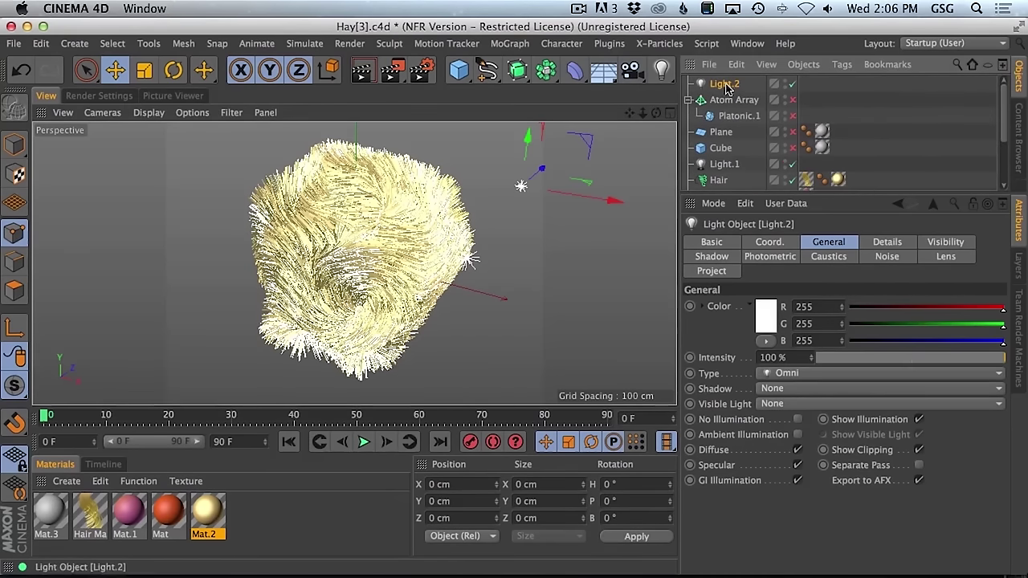
- Turn off Diffuse on Light.2, move it below the hair ball, and set its Intensity to 74 %
left_click(797, 451)
left_click_drag(533, 175, 241, 343)
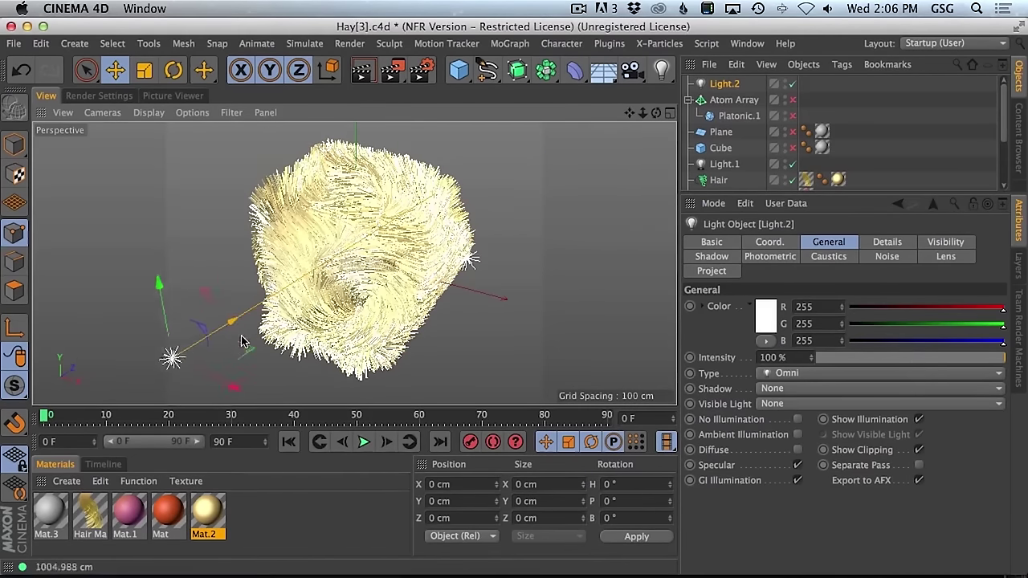
left_click_drag(186, 276, 211, 313)
left_click(957, 360)
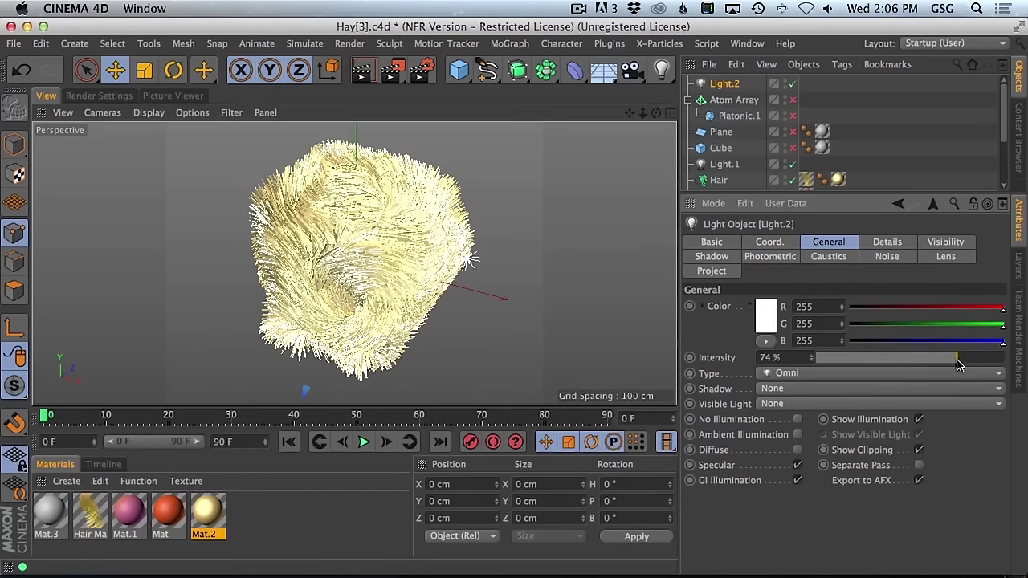
- Tint Light.2 to RGB 255, 226, 208 at 75 % intensity and render the hair ball
left_click(987, 325)
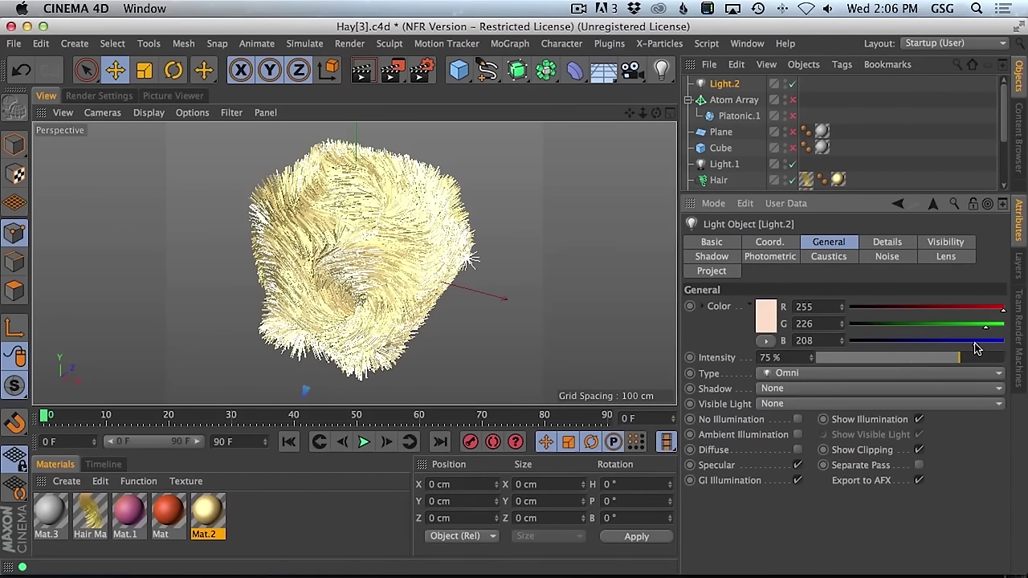
key("shift+super+r")
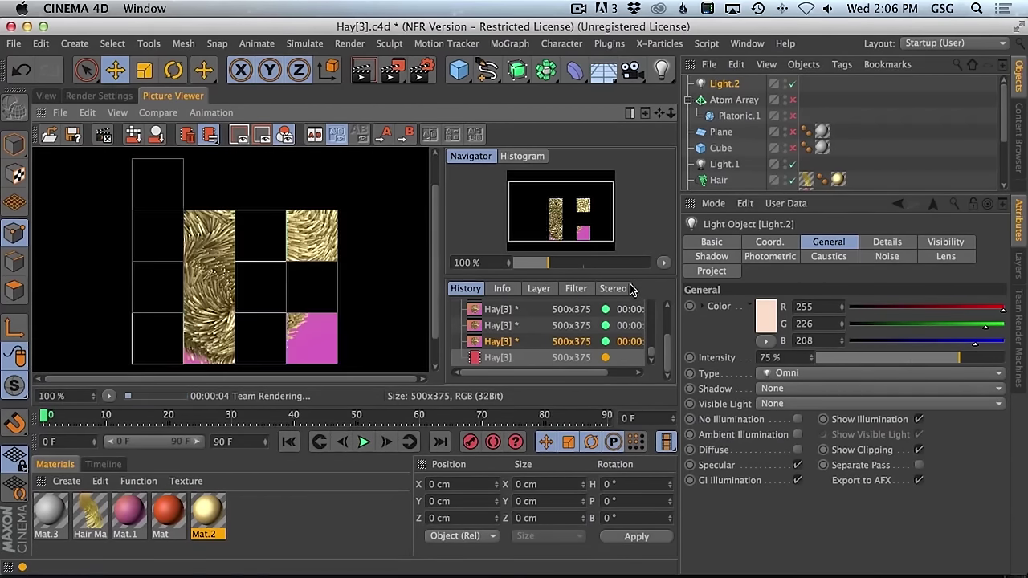
- Compare the new render with the previous one in the render history to judge the effect of the tinted light
left_click(516, 357)
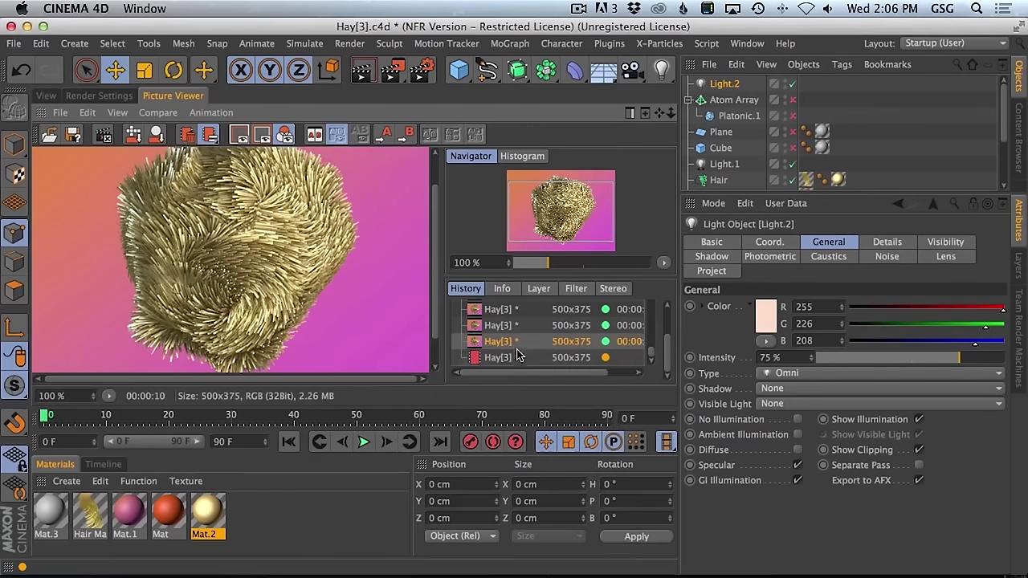
left_click(517, 357)
left_click(518, 342)
left_click(519, 357)
left_click(521, 342)
left_click(521, 359)
left_click(521, 341)
left_click(521, 357)
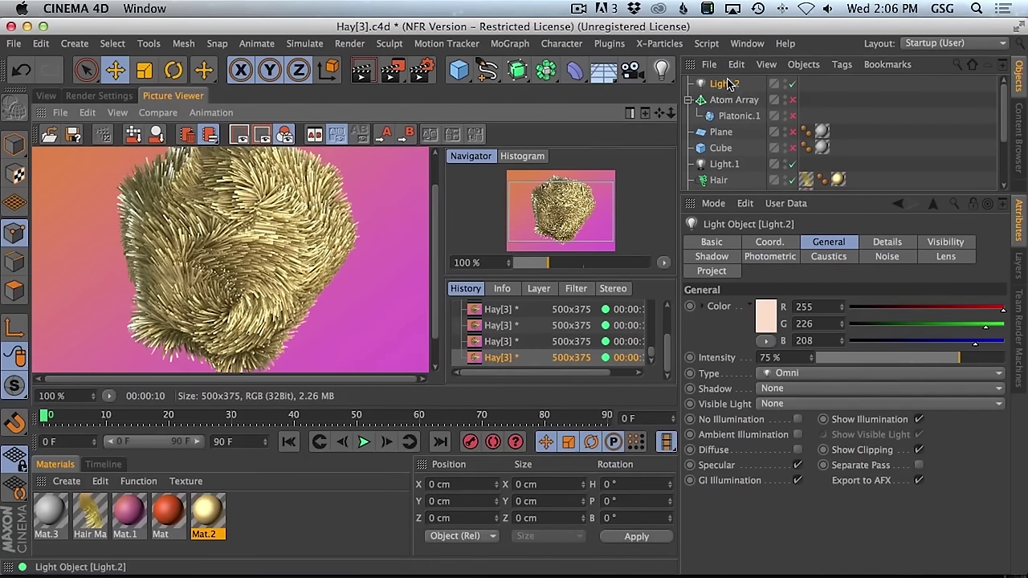
- Set Light.2's shadow to Shadow Maps (Soft) and render the hair ball again
left_click(824, 389)
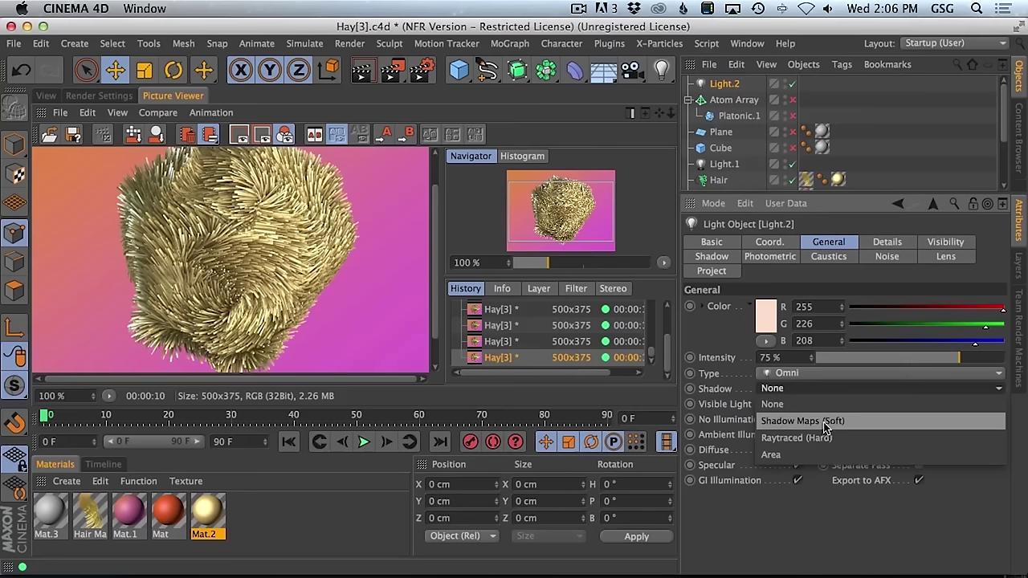
left_click(803, 421)
left_click(518, 341)
left_click(518, 357)
left_click(518, 341)
left_click(517, 357)
left_click(518, 341)
left_click(518, 358)
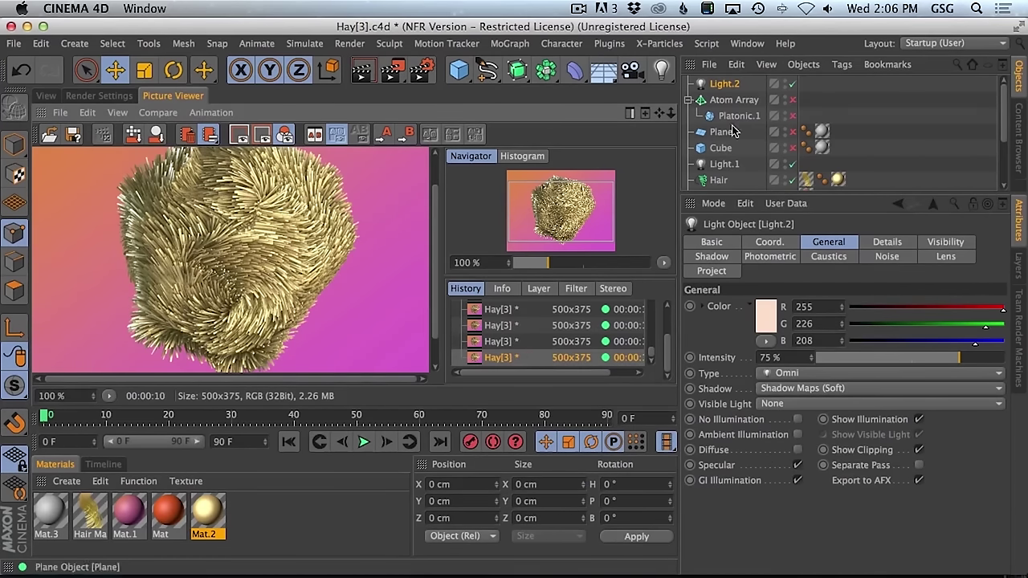
key("shift+super+r")
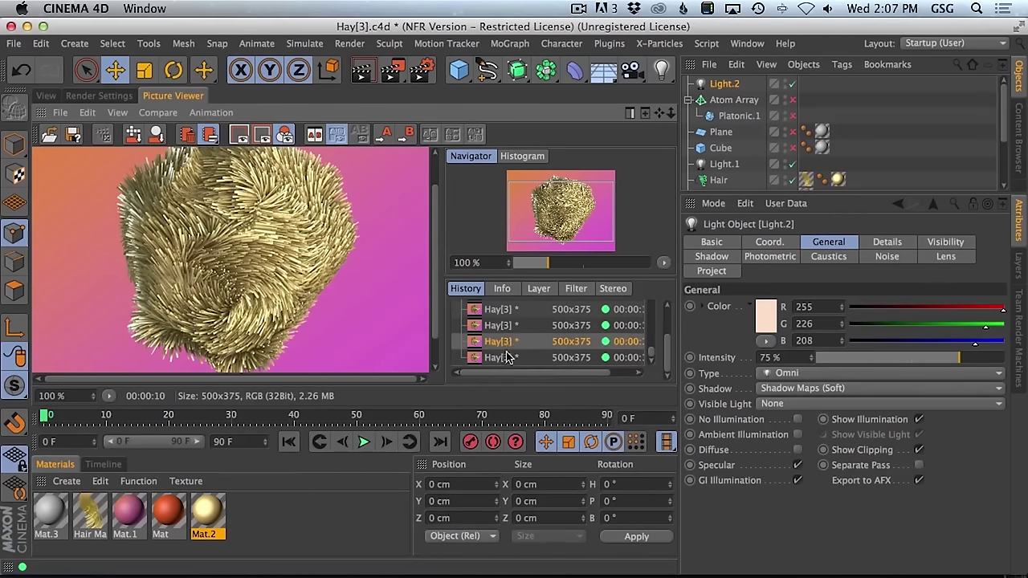
- Compare the soft-shadow render with the earlier renders and with the straw ball reference in Safari, returning to Cinema 4D
left_click(506, 343)
left_click(506, 328)
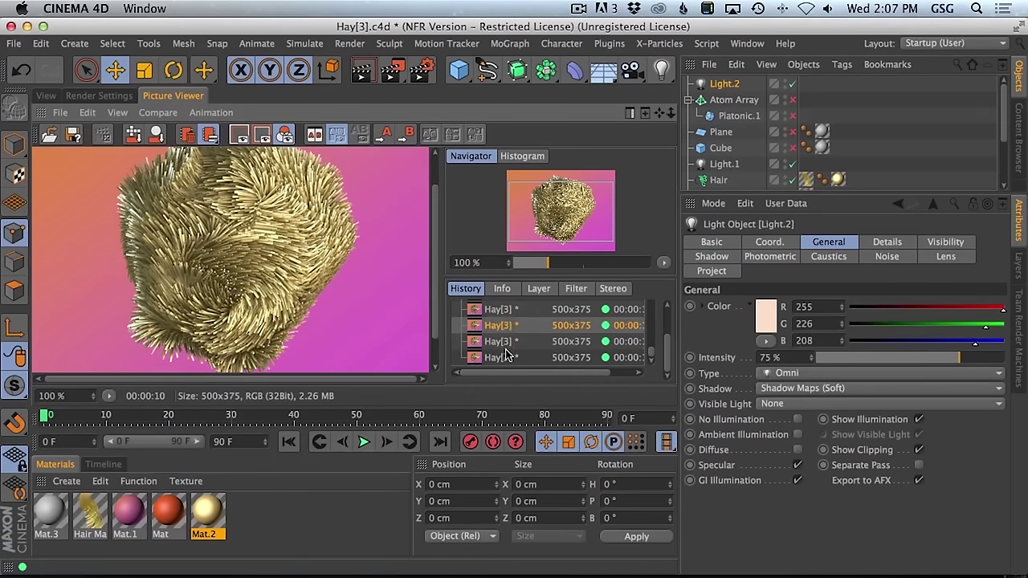
left_click(508, 359)
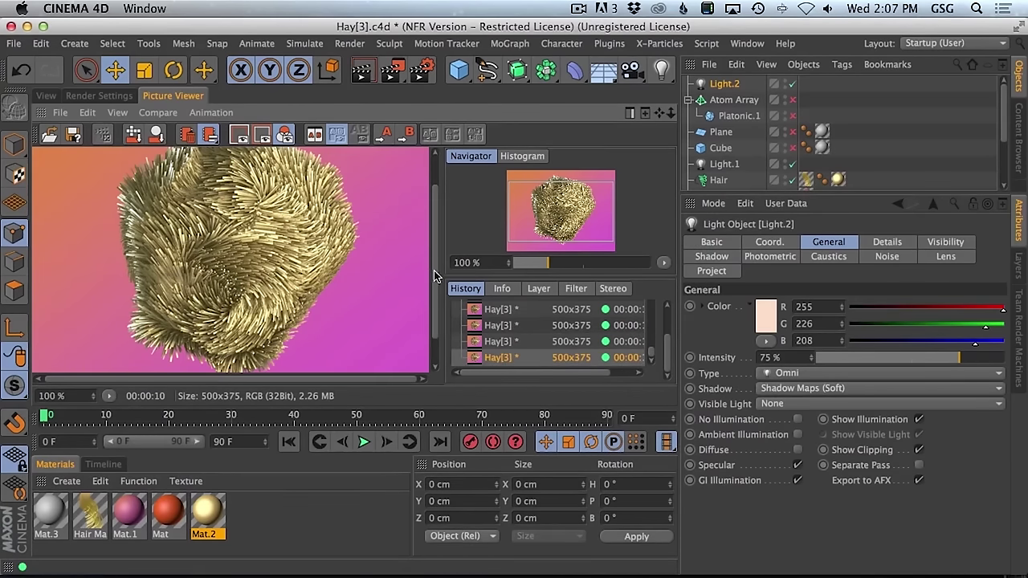
scroll(422, 298, "down", 2)
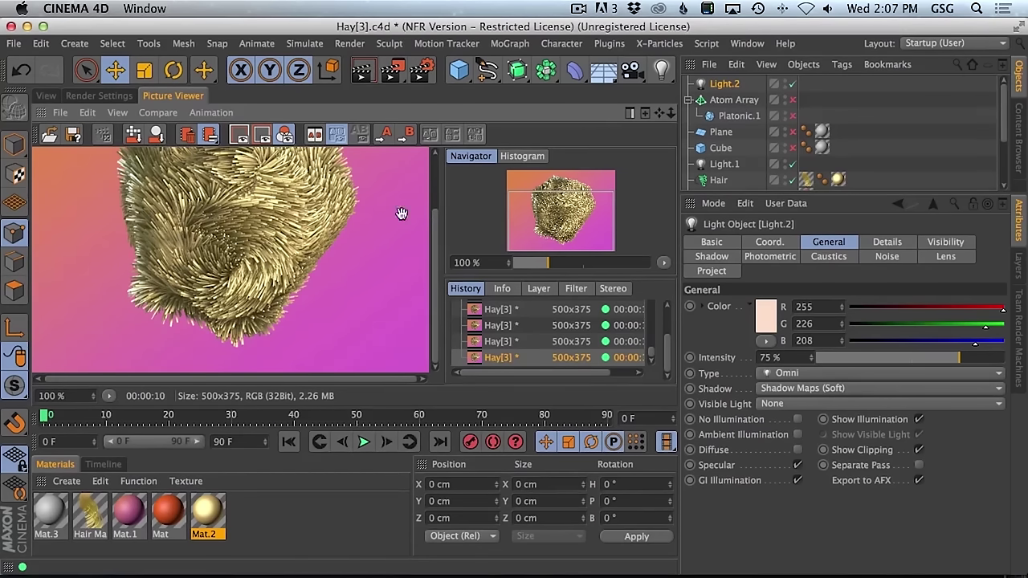
scroll(437, 252, "up", 5)
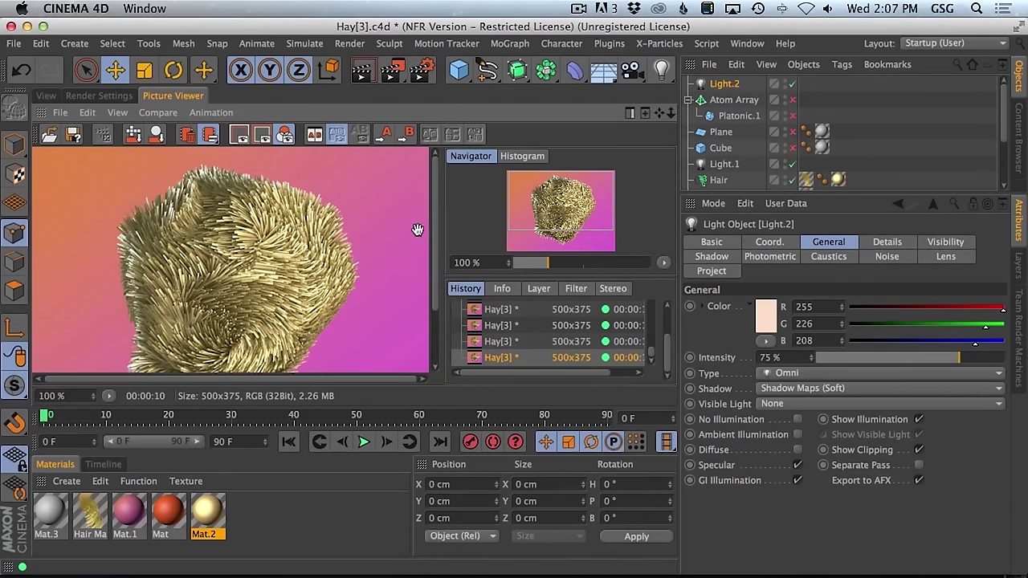
key("super+Tab")
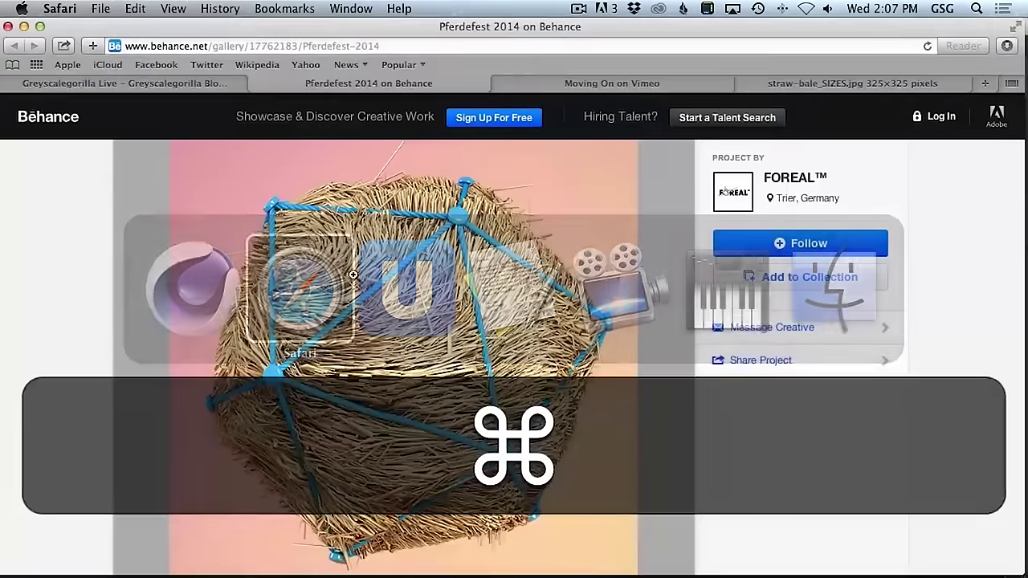
key("super+Tab")
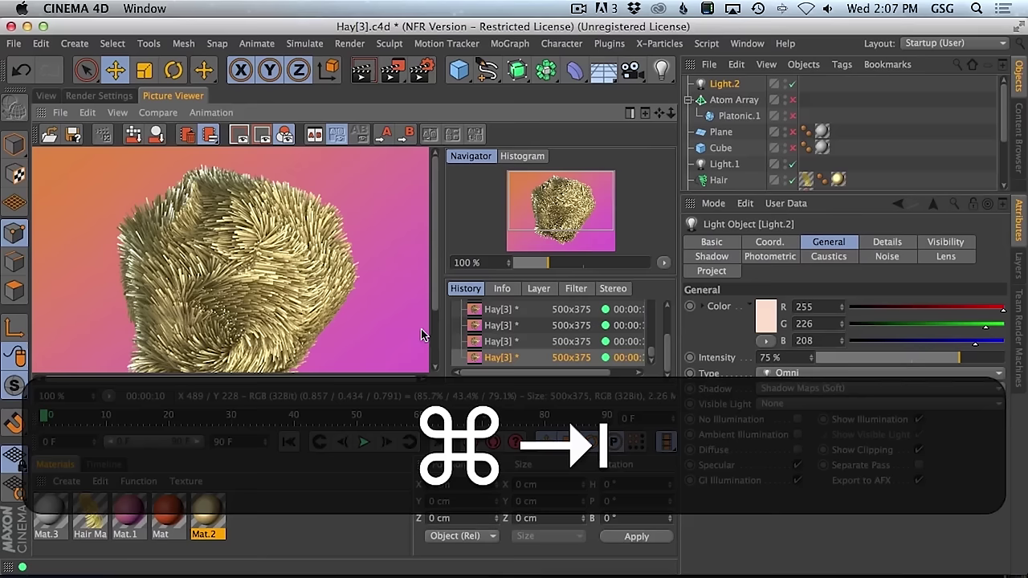
- Set Hair Mat's thickness to 2 cm at the root and 1.5 cm at the tip, and close the material editor
double_click(90, 514)
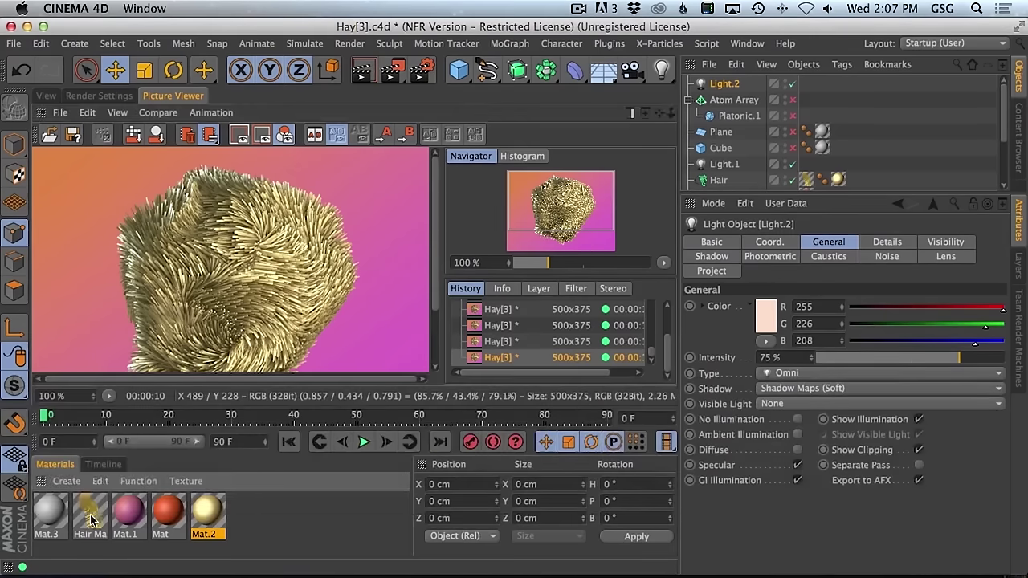
left_click(281, 311)
left_click(277, 283)
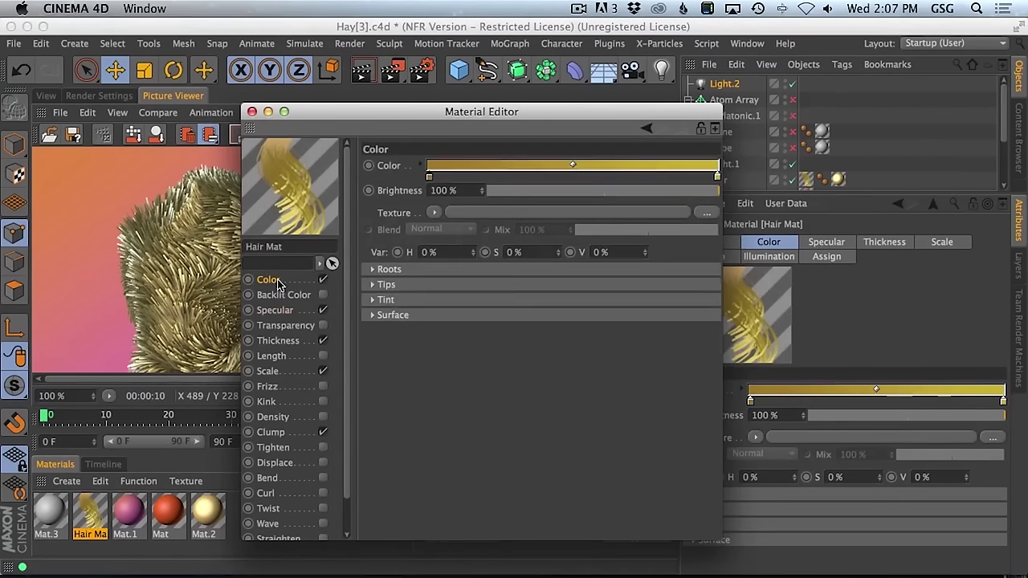
left_click(281, 344)
left_click(436, 166)
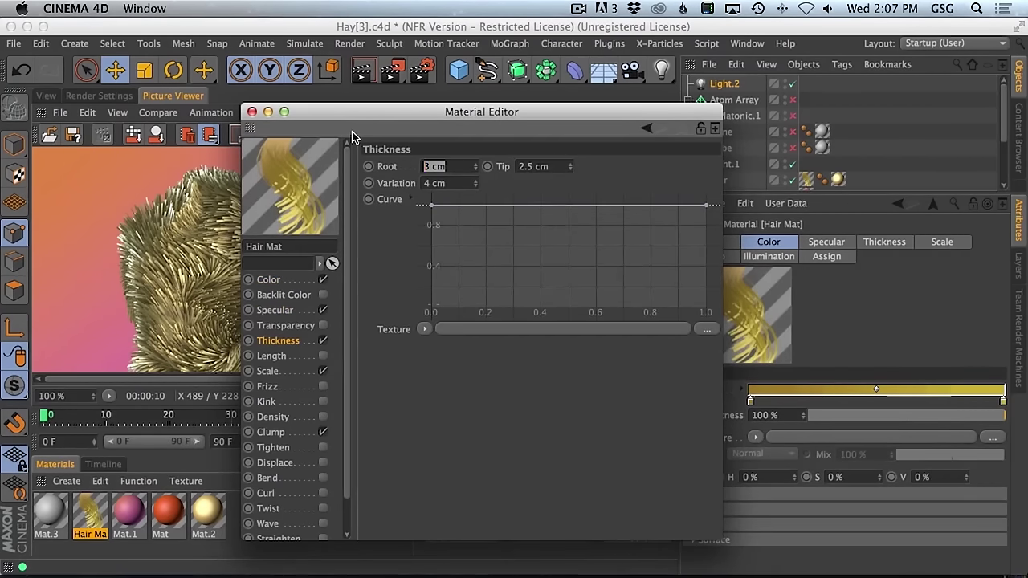
type("2")
key("Tab")
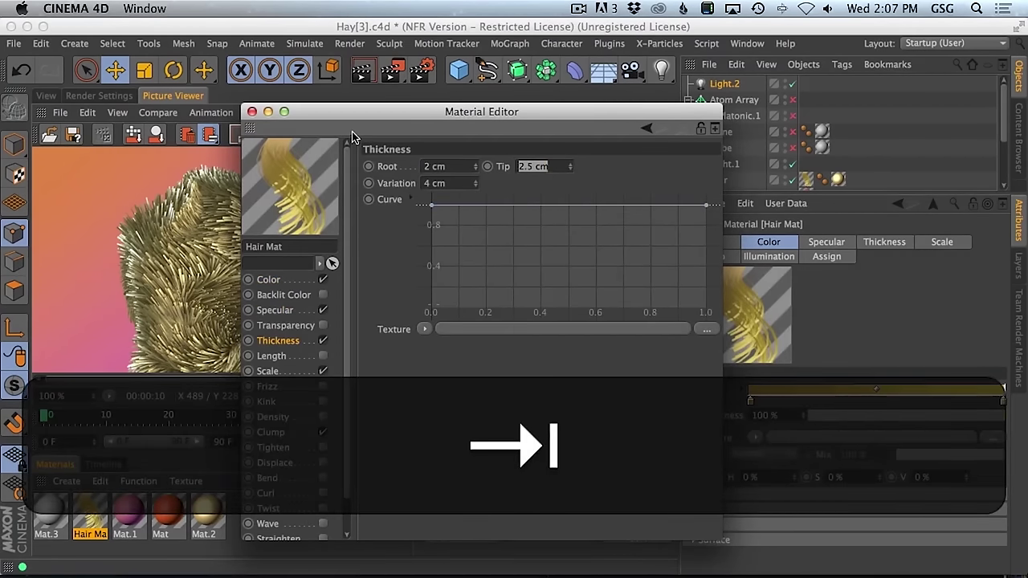
type("1.4")
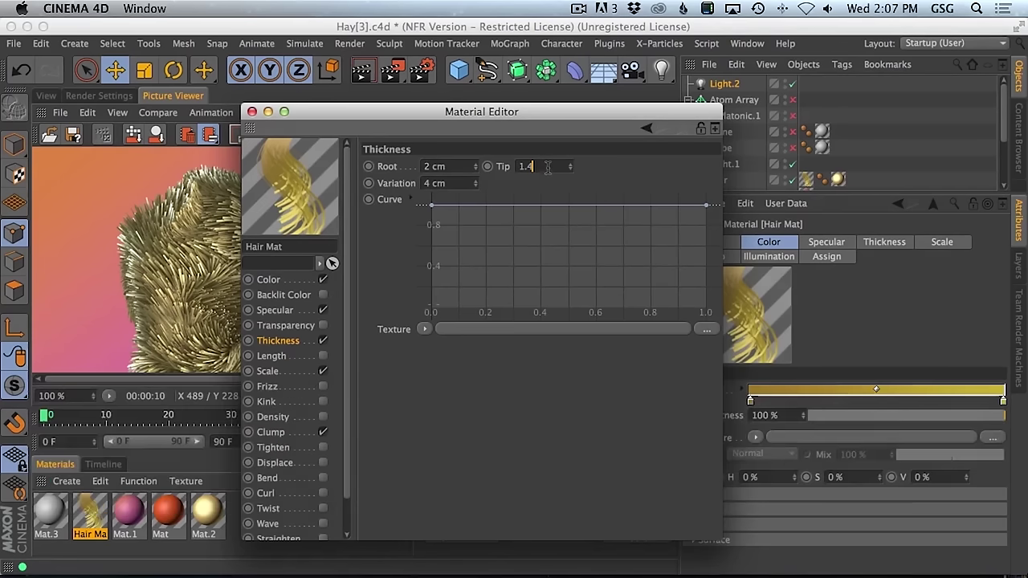
key("BackSpace")
type("5")
key("Return")
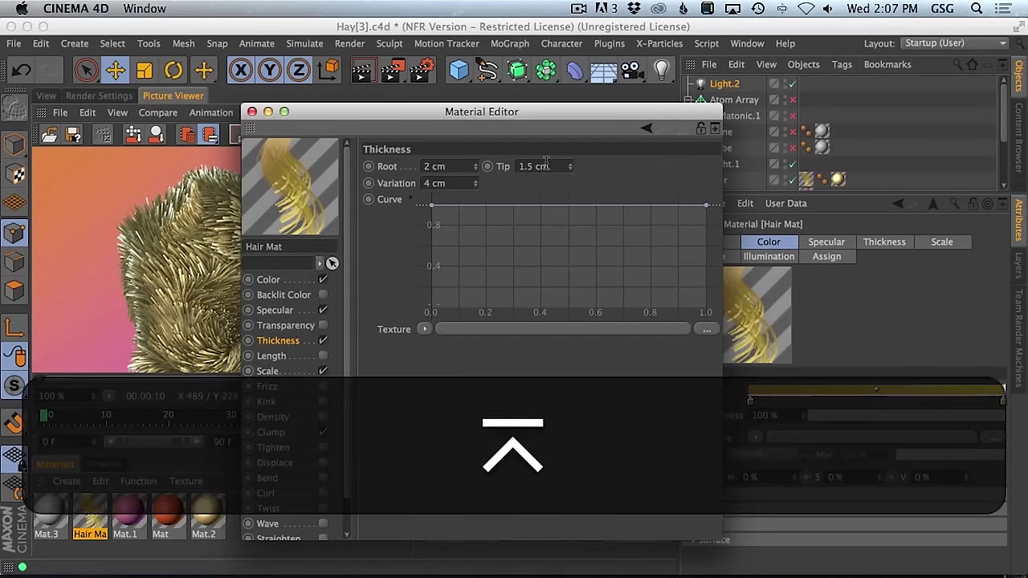
left_click(252, 112)
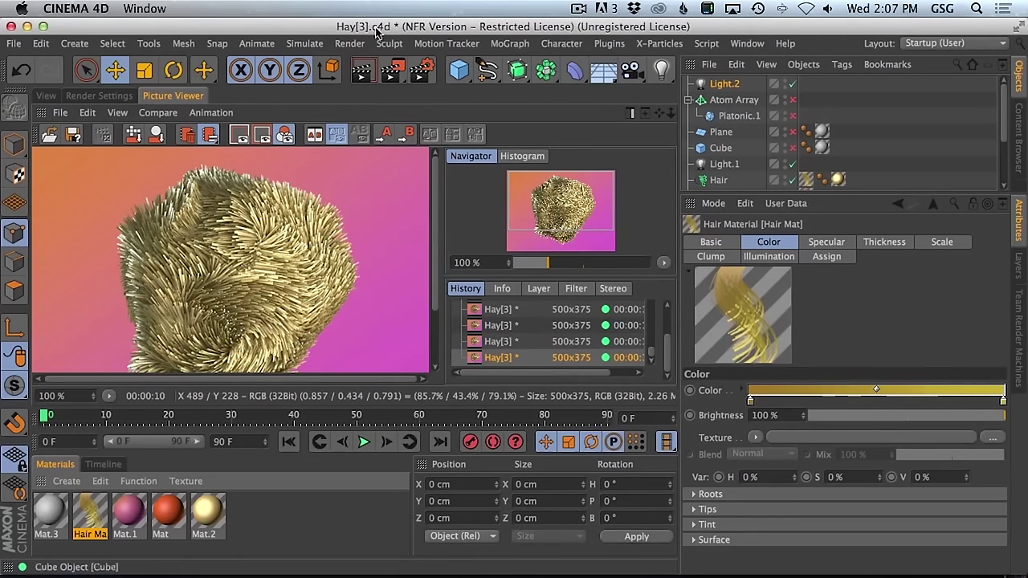
- Check the reference photo again, duplicate the Hair object in Cinema 4D, and set the copy's hair count to 500
left_click(46, 96)
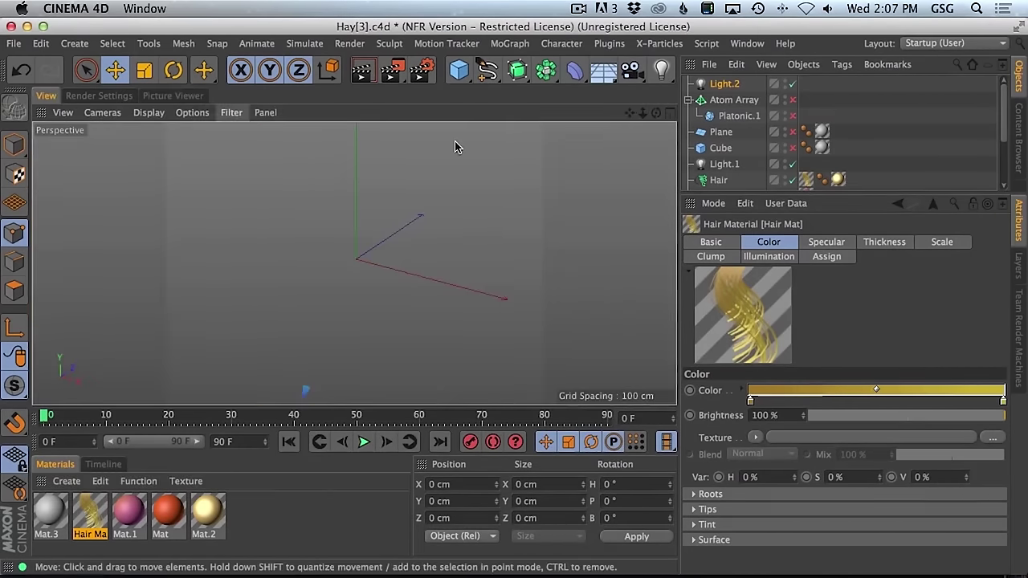
key("super+Tab")
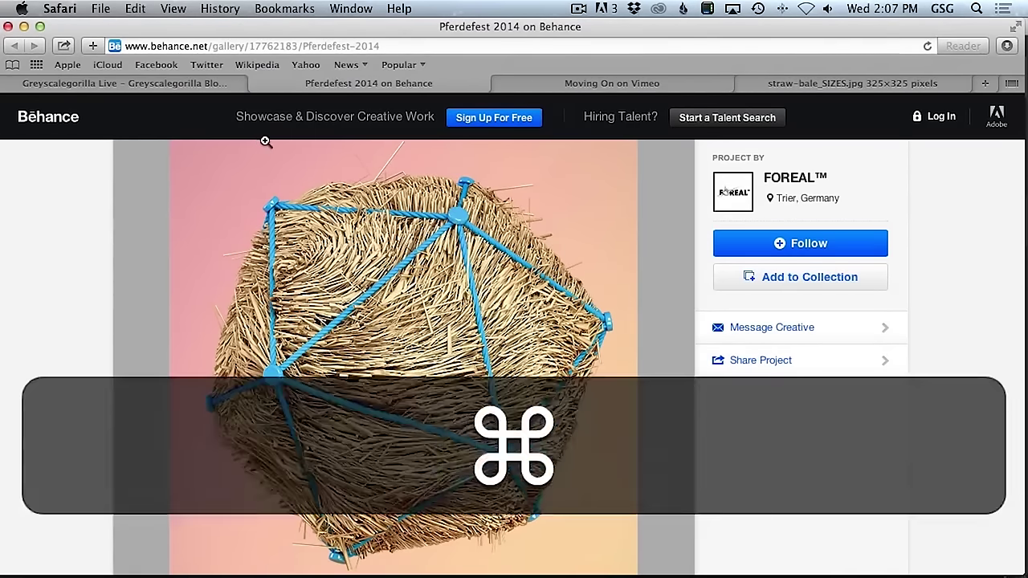
key("super+Tab")
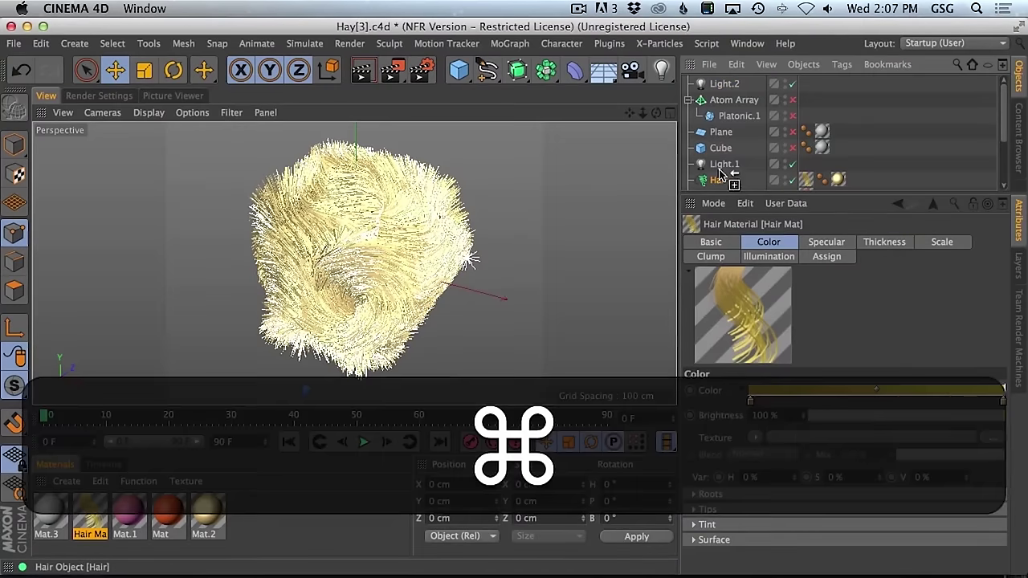
left_click(719, 180, "super")
left_click_drag(747, 192, 746, 285)
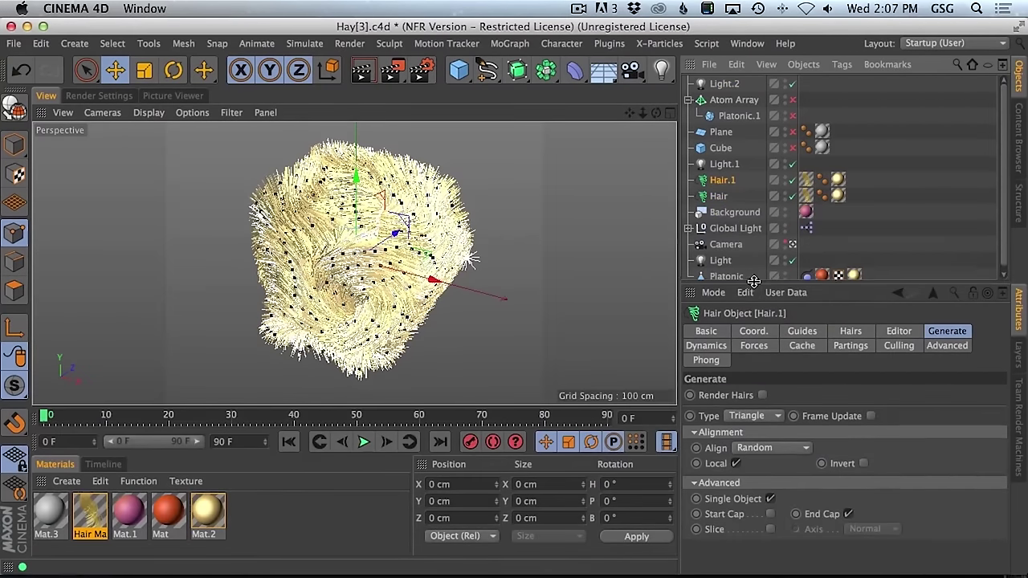
left_click(849, 333)
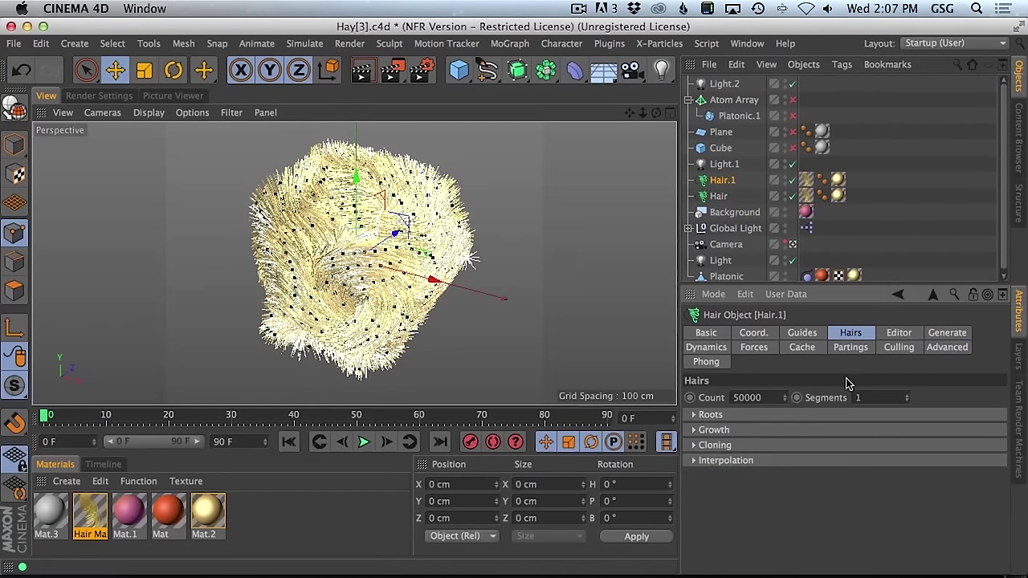
left_click(895, 334)
left_click(836, 335)
key("BackSpace")
- Give the copied hair object its own duplicate of Hair Mat and rename the object Stray
left_click_drag(95, 506, 241, 518)
left_click_drag(783, 168, 819, 197, "super")
double_click(713, 180)
type("Stray")
key("Return")
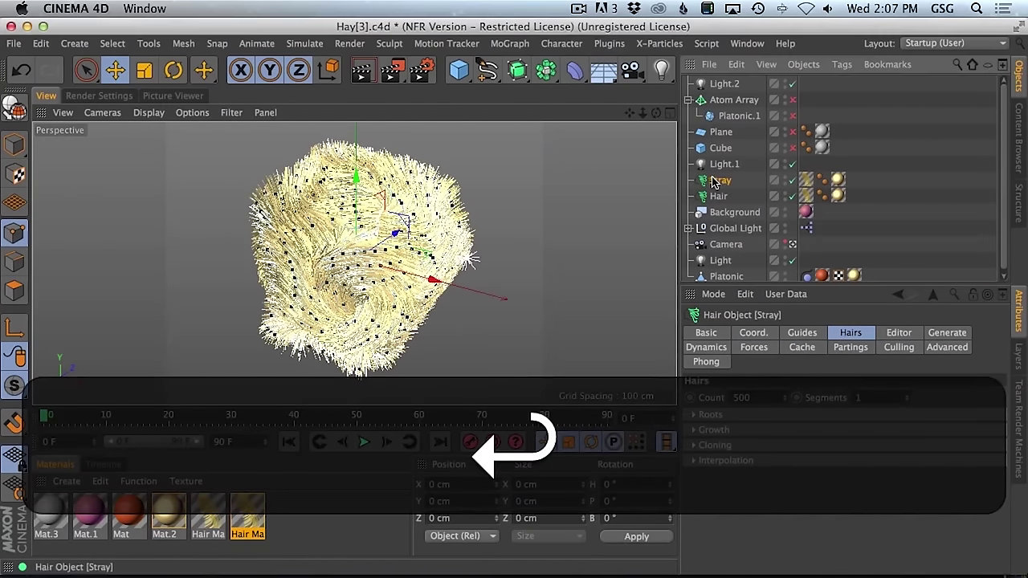
- Enable Frizz and Kink on Hair Mat.1, increase its Frizz value, and move the material editor clear of the viewport
double_click(248, 514)
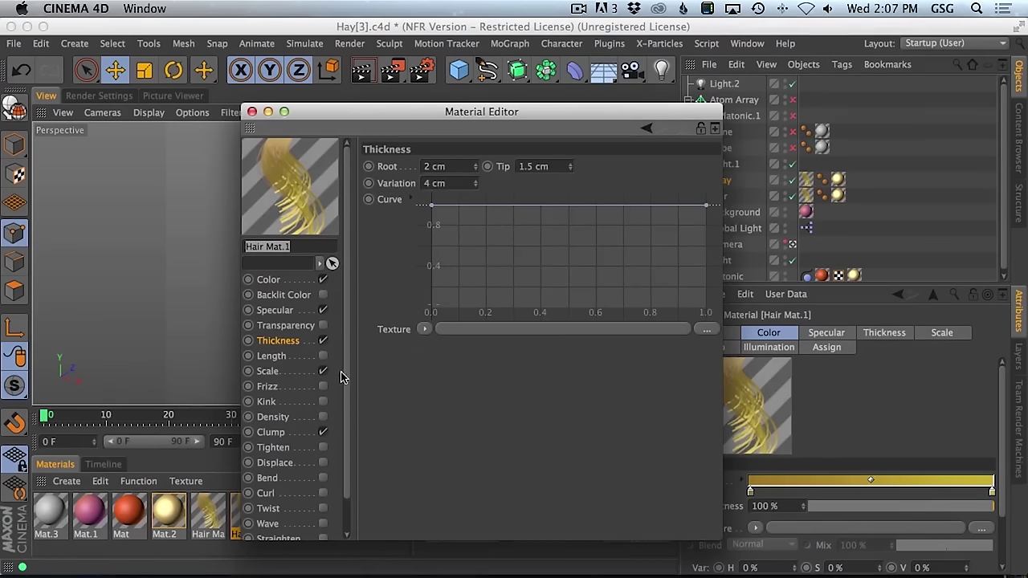
left_click(323, 386)
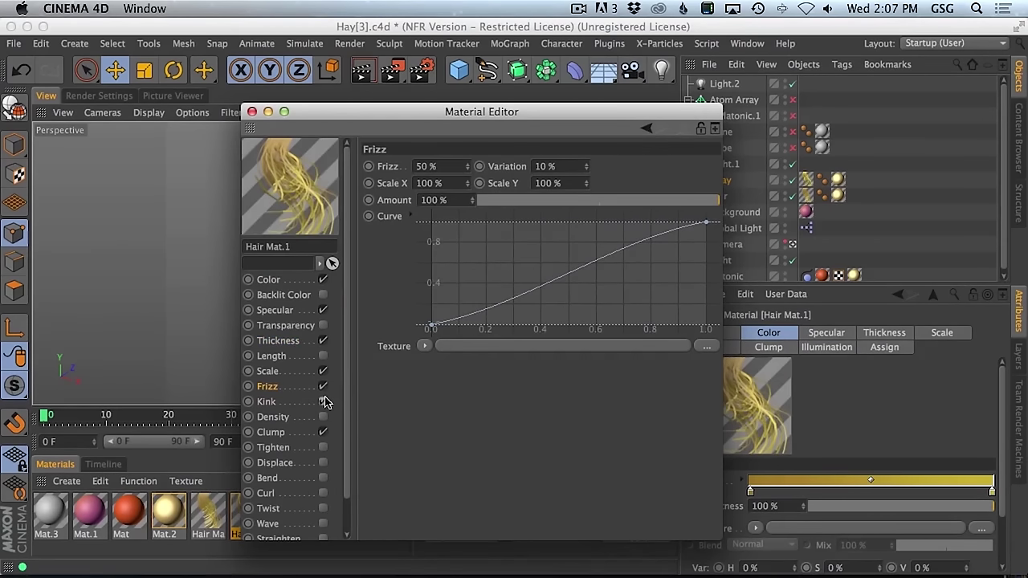
left_click(323, 401)
left_click(297, 387)
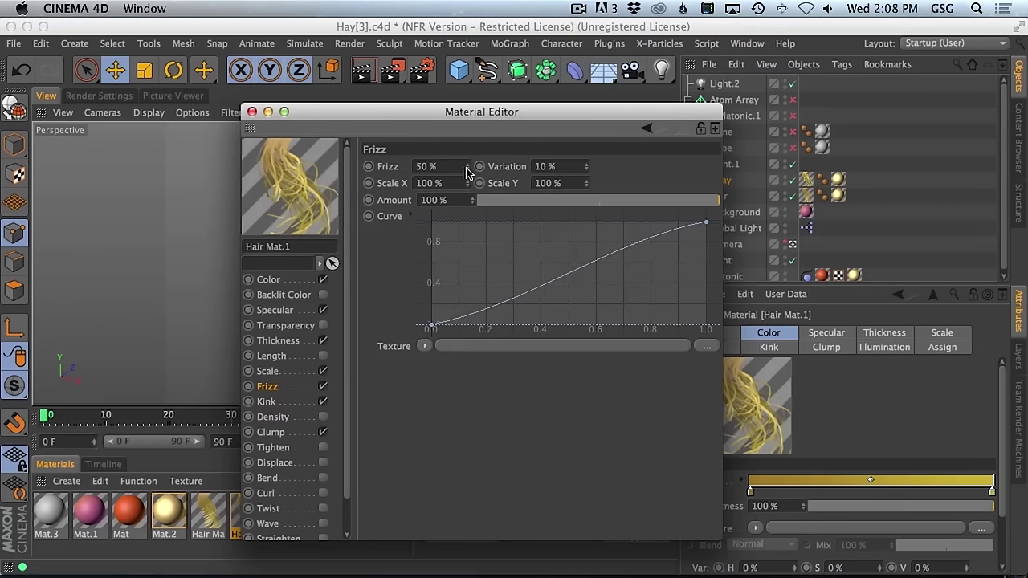
left_click_drag(467, 167, 467, 172)
left_click_drag(442, 117, 432, 540)
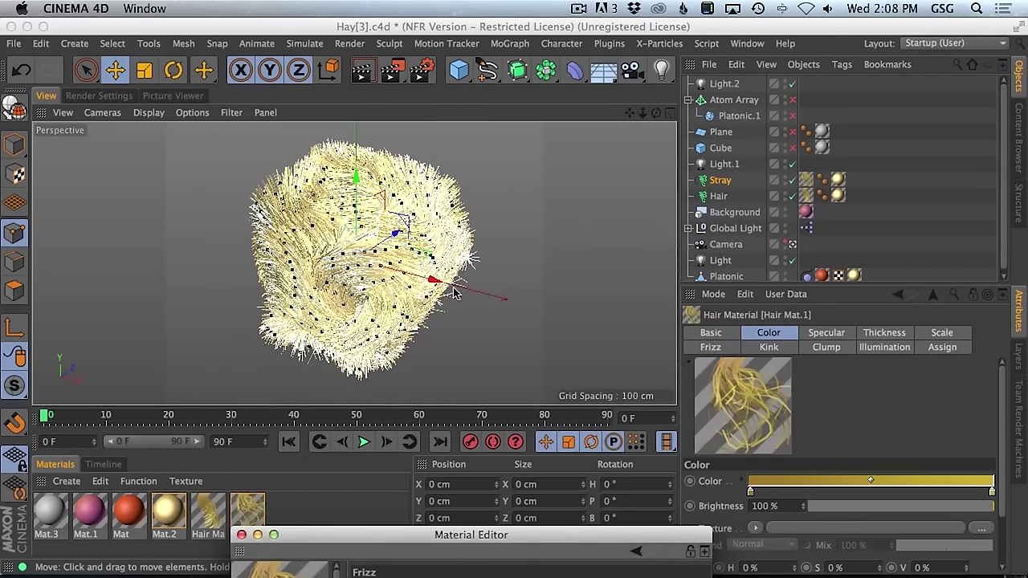
- Set the Stray object's guide length to 87 cm and render the hair ball, enlarging the Picture Viewer
left_click(791, 183)
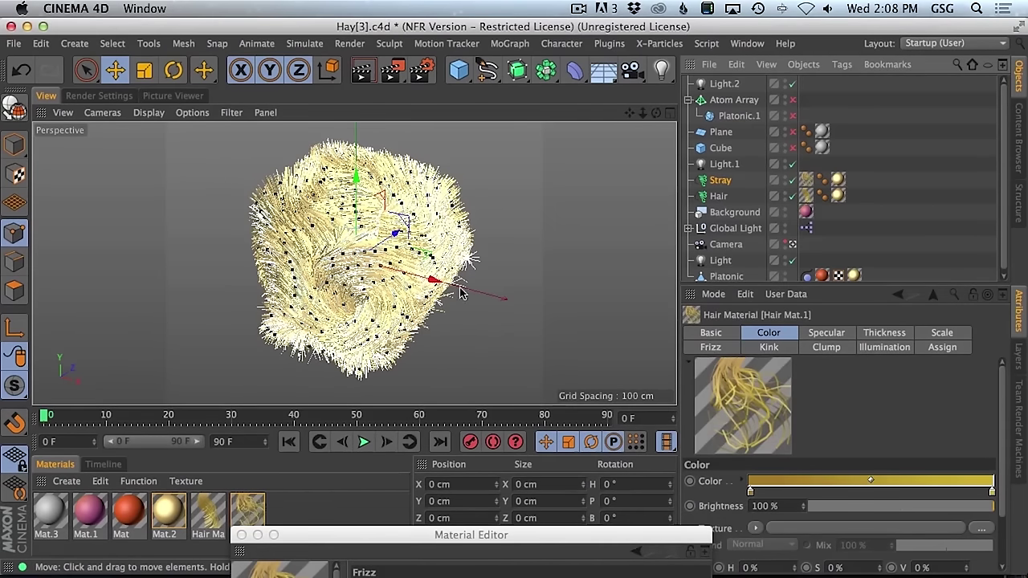
left_click(722, 181)
left_click(804, 334)
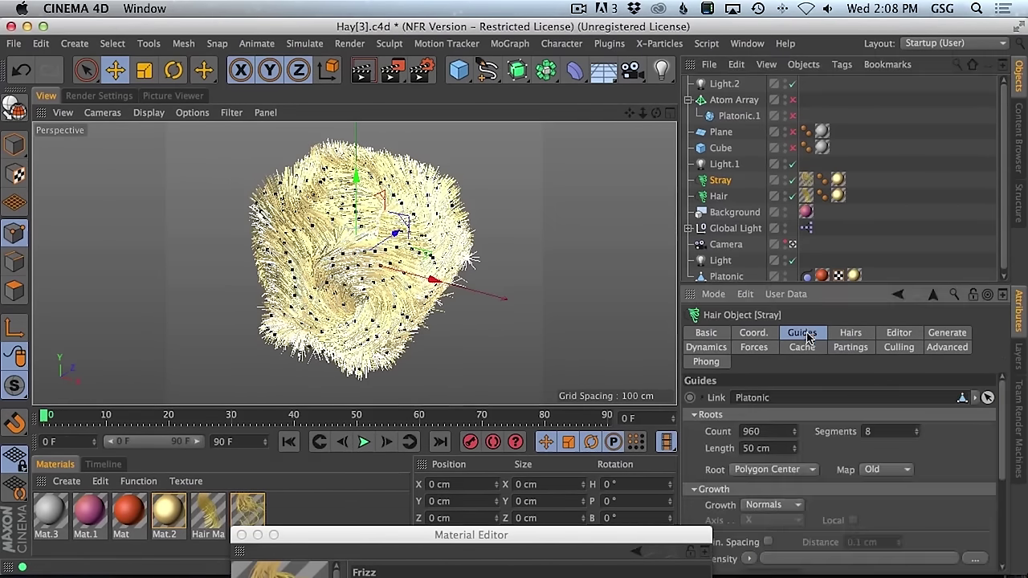
left_click_drag(794, 453, 803, 424)
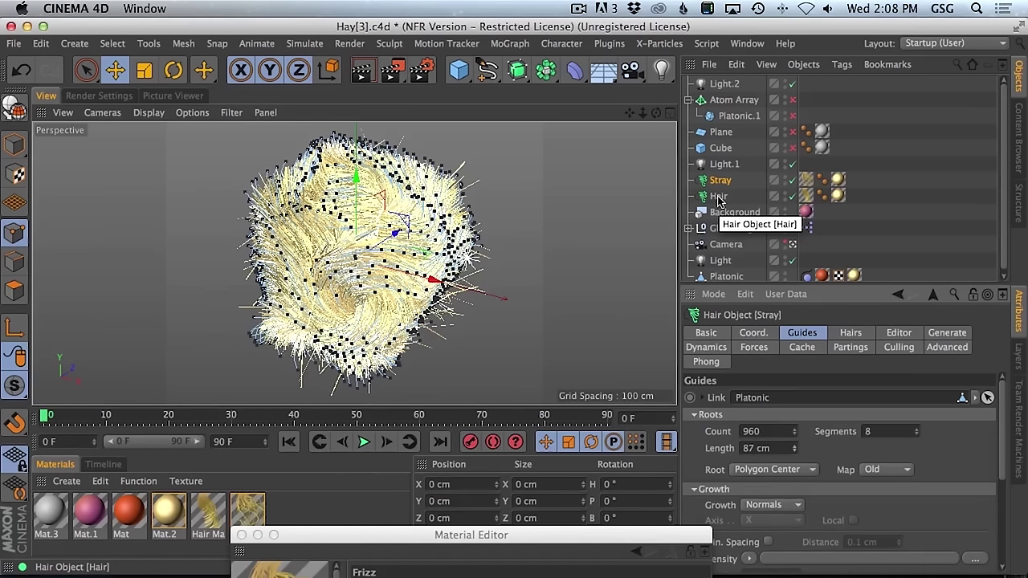
key("shift+super+r")
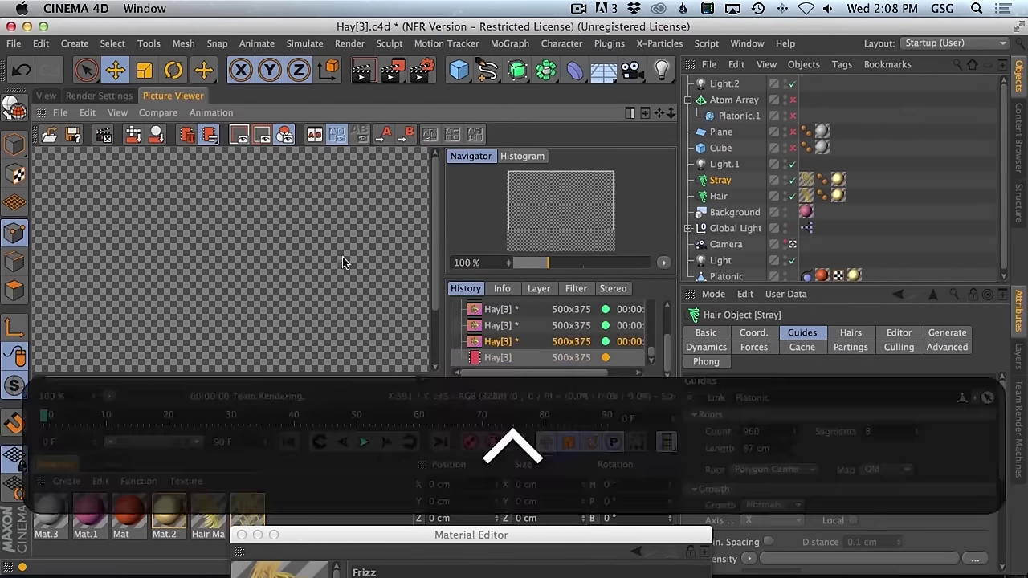
key("shift+Tab")
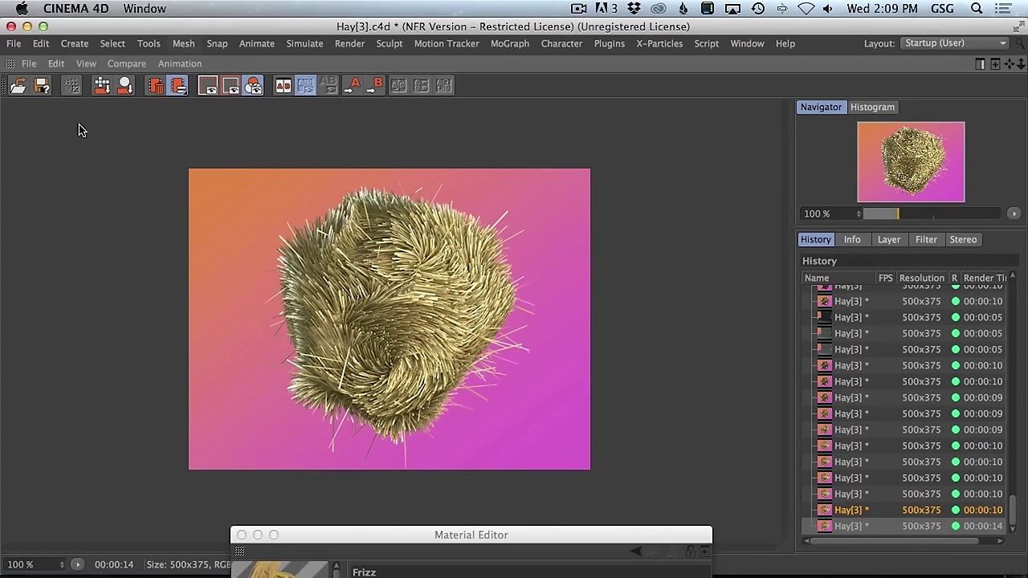
- Return to the scene view and set the intensity of Light.1 to 124 %
key("ctrl+Tab")
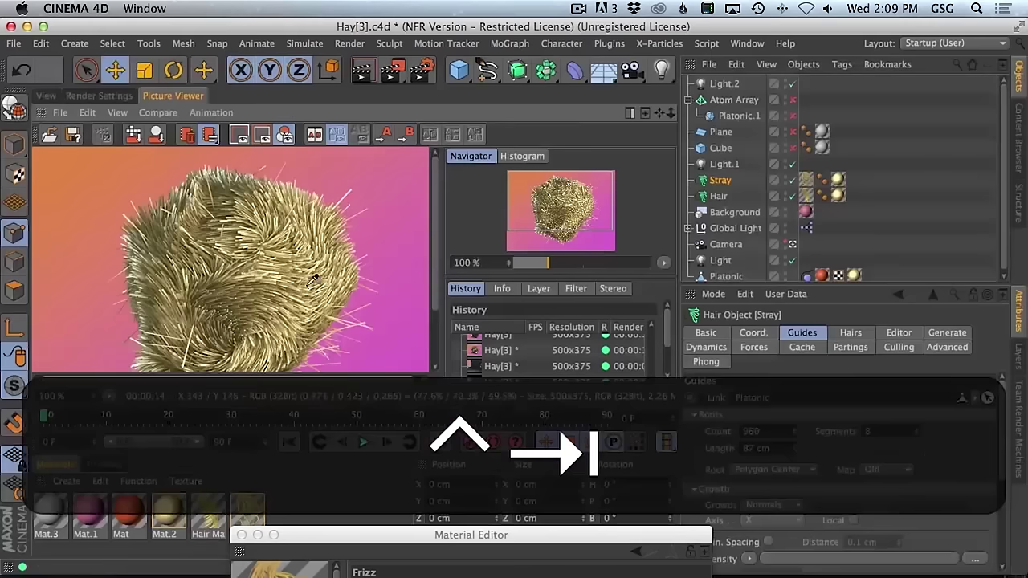
left_click(46, 96)
left_click(724, 84)
left_click(724, 163)
left_click_drag(809, 452, 809, 485)
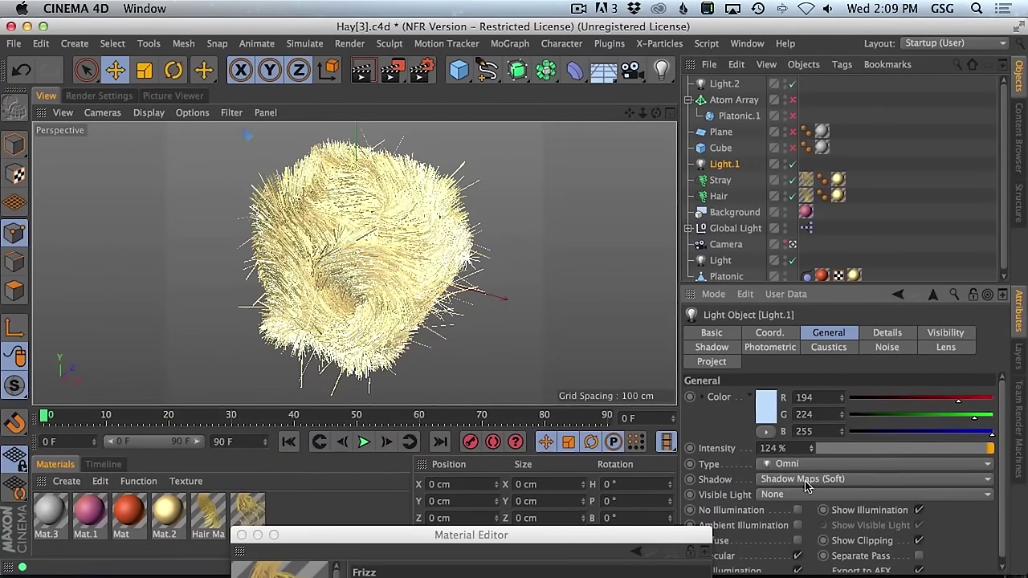
- Set the render output width to 1000 pixels and render the hair ball to the Picture Viewer
left_click(99, 96)
left_click(174, 96)
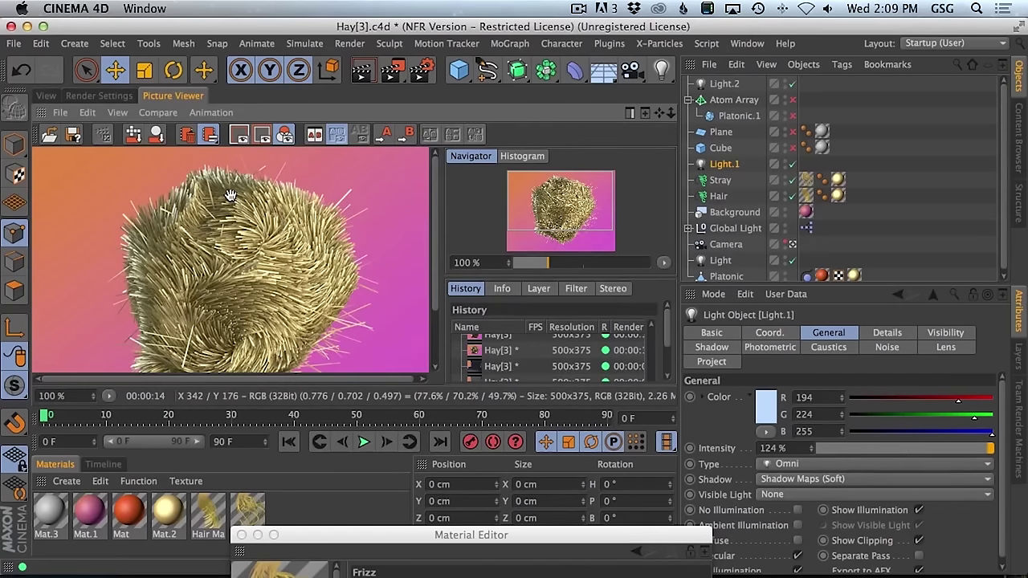
left_click(96, 96)
left_click(81, 150)
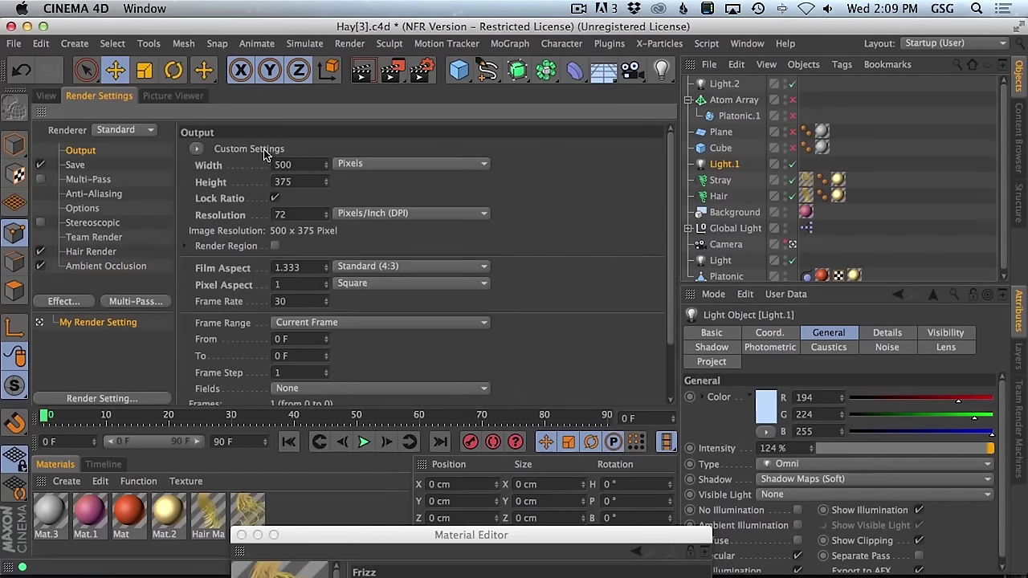
double_click(304, 164)
type("1000")
key("Return")
key("shift+super+r")
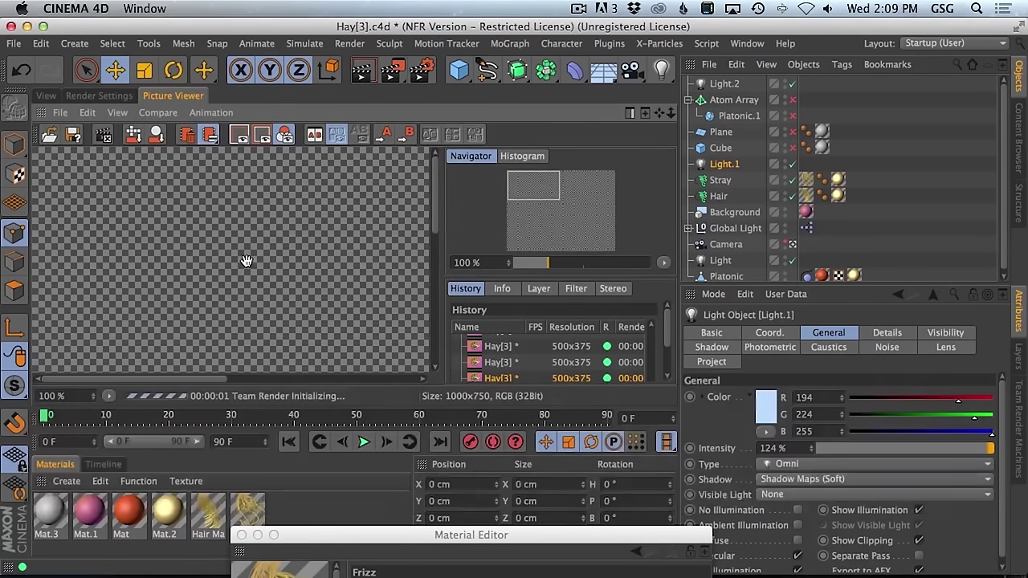
- Enlarge the Picture Viewer, move the Material Editor off the image, and inspect the rendered straw and stray hairs
key("ctrl+Tab")
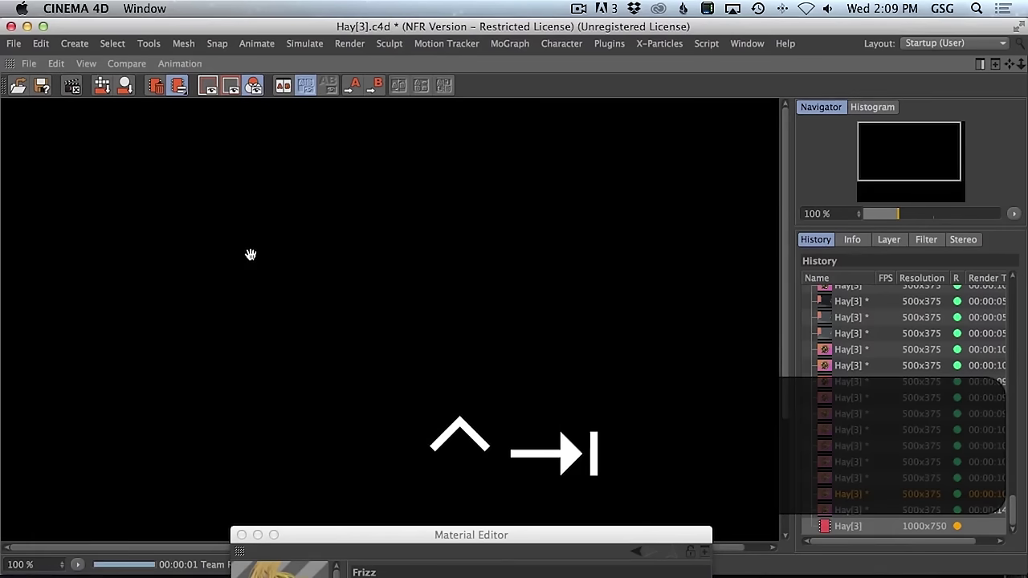
left_click_drag(518, 534, 971, 320)
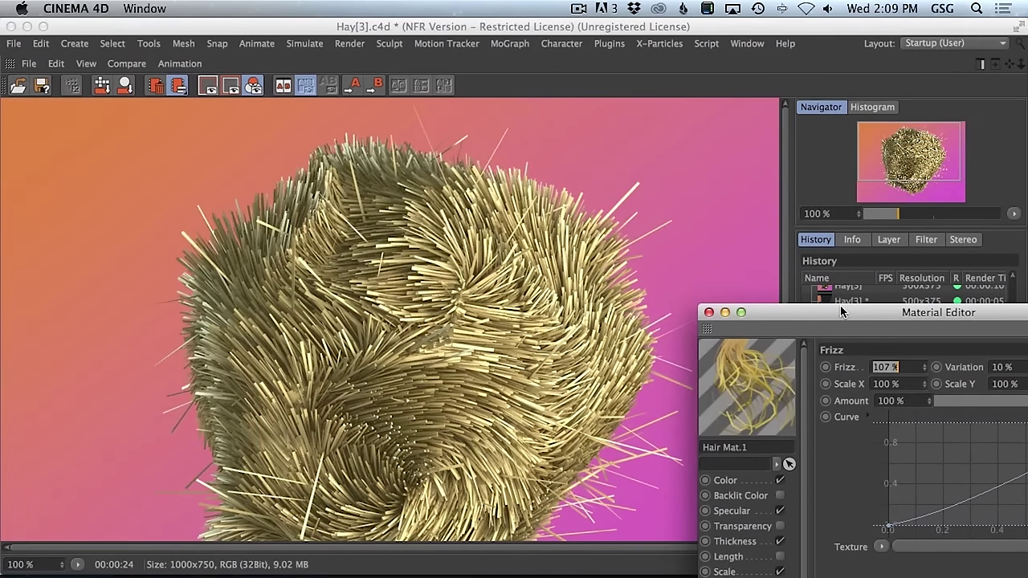
left_click_drag(454, 344, 470, 379)
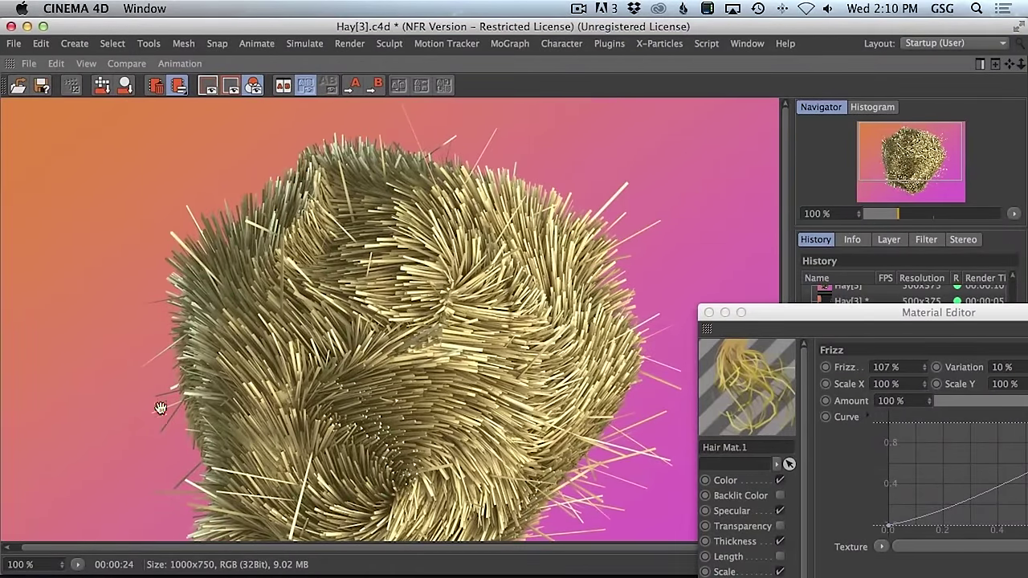
left_click_drag(374, 445, 430, 269)
- Return to the perspective view and orbit the camera slightly around the hair ball
key("ctrl+Tab")
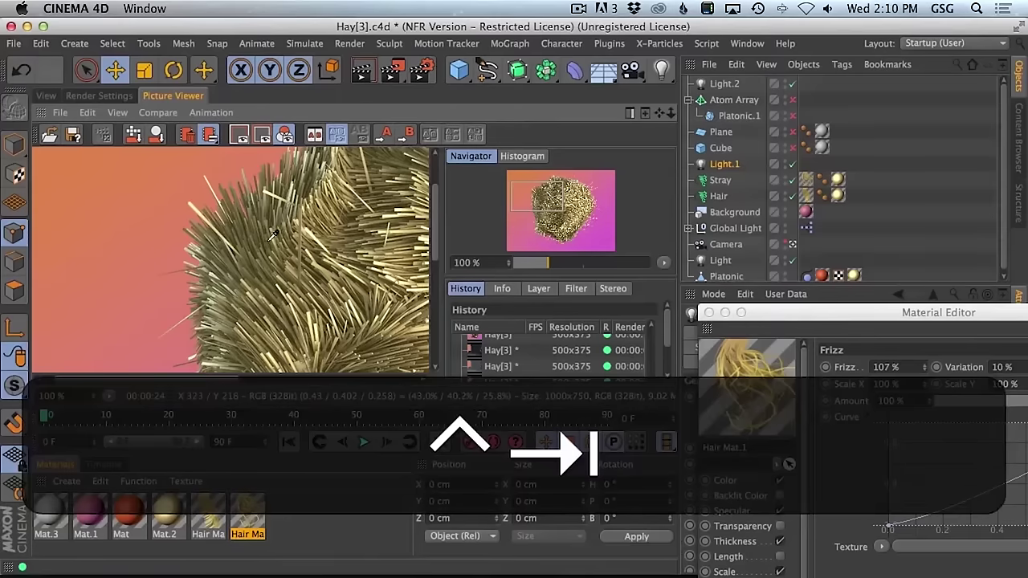
left_click(46, 95)
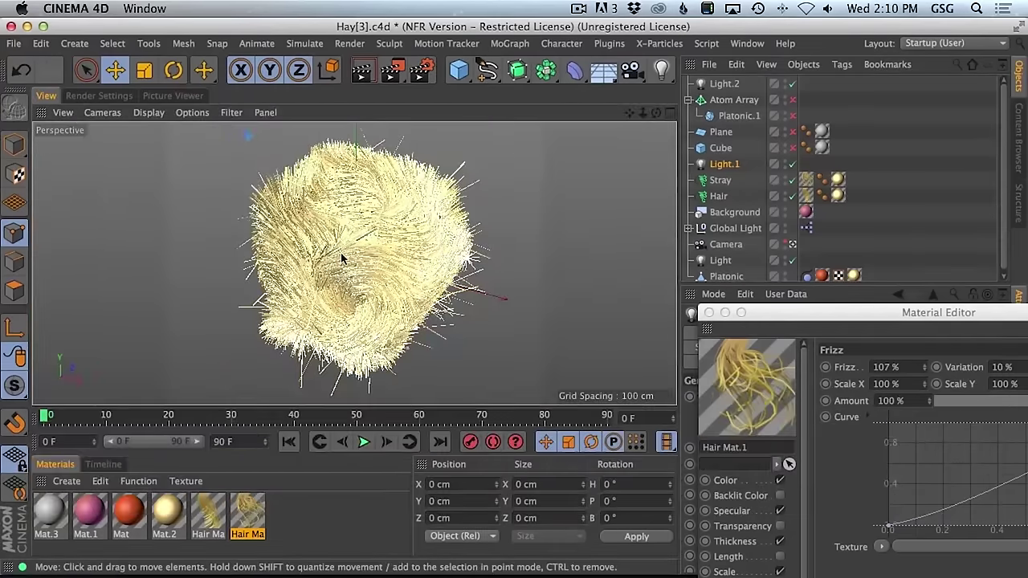
key("3")
left_click_drag(361, 265, 386, 265)
key("2")
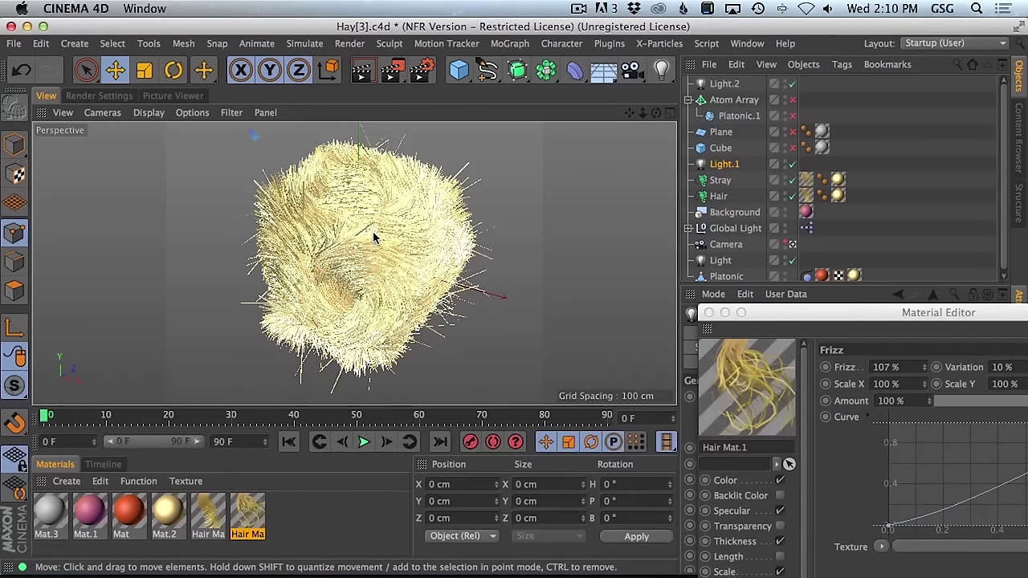